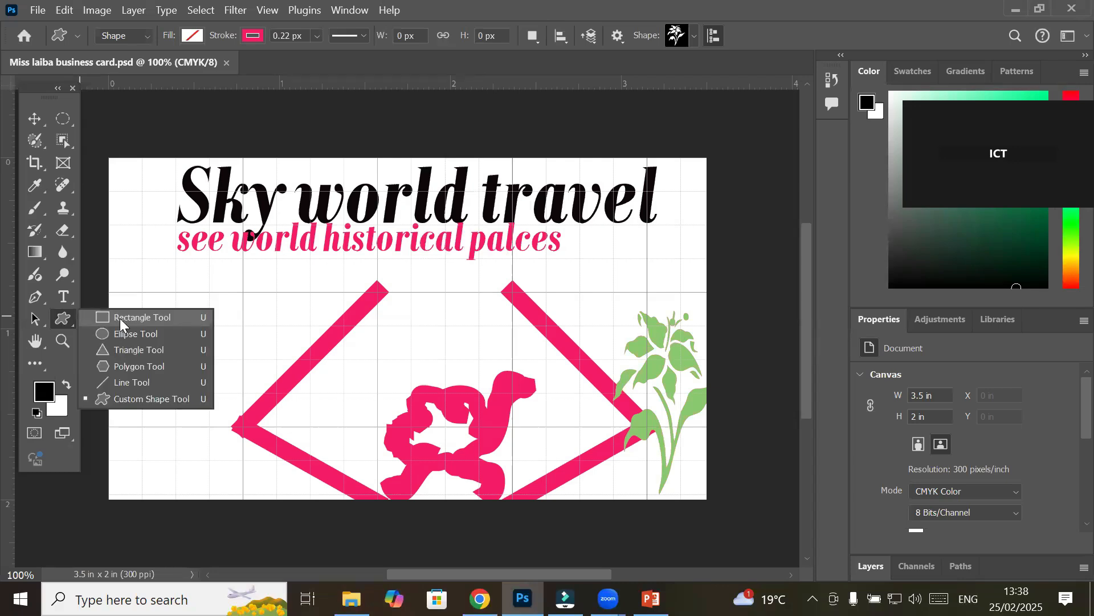
Pick the Rectangle Tool, try Path and Pixels modes, then settle on Shape mode
left_click(120, 317)
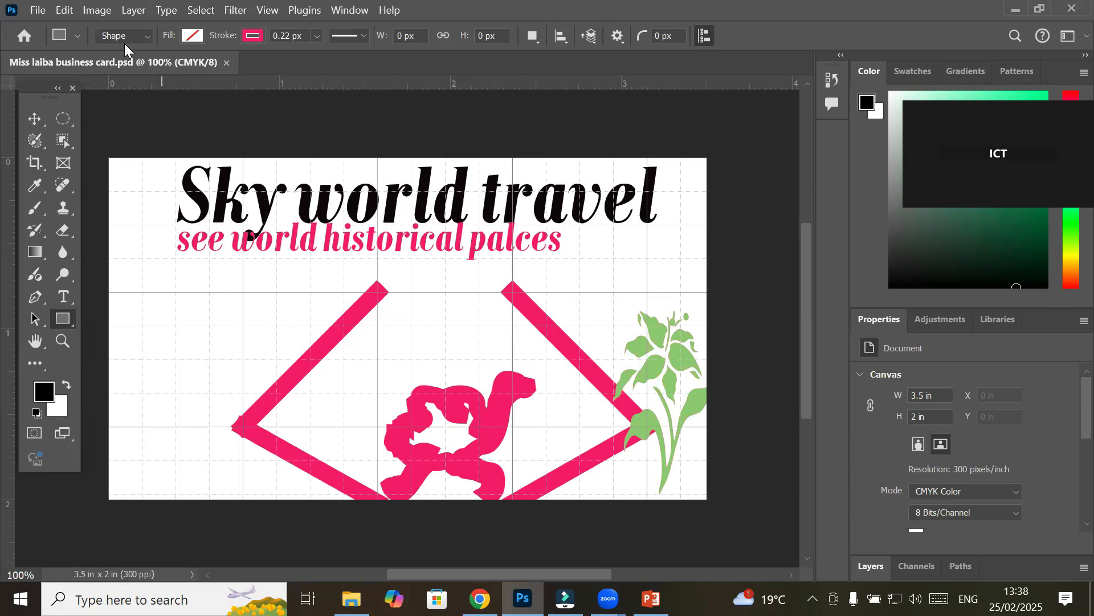
left_click(148, 37)
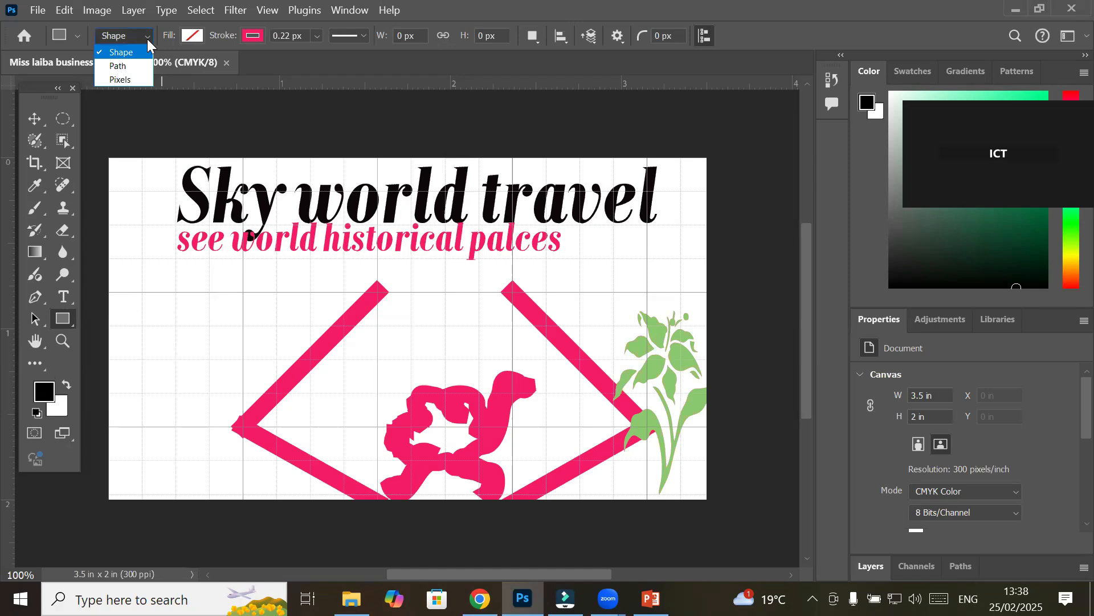
left_click(118, 66)
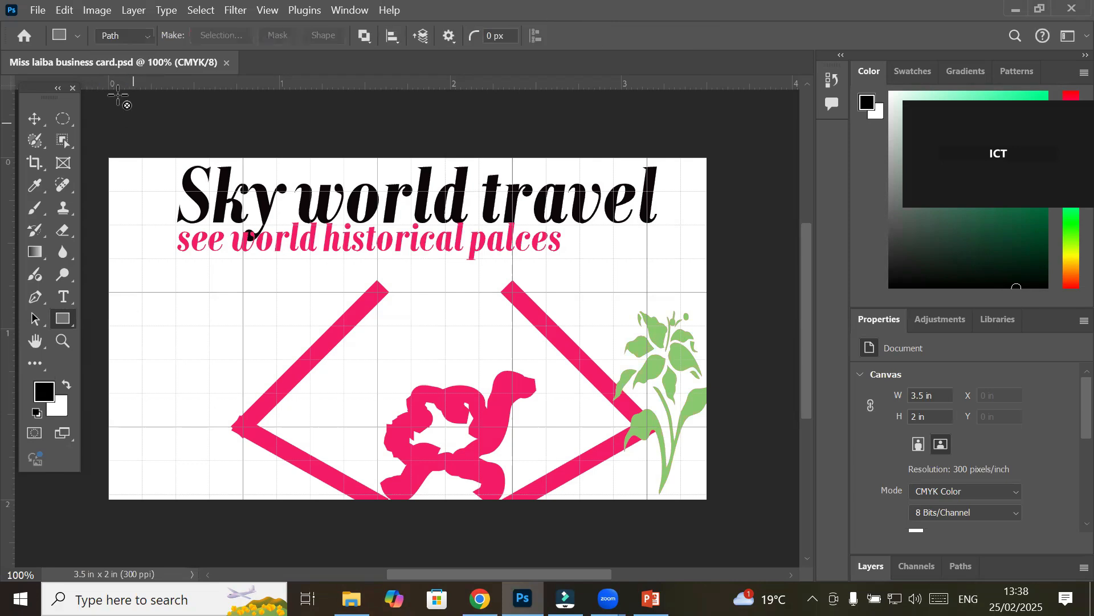
left_click(144, 34)
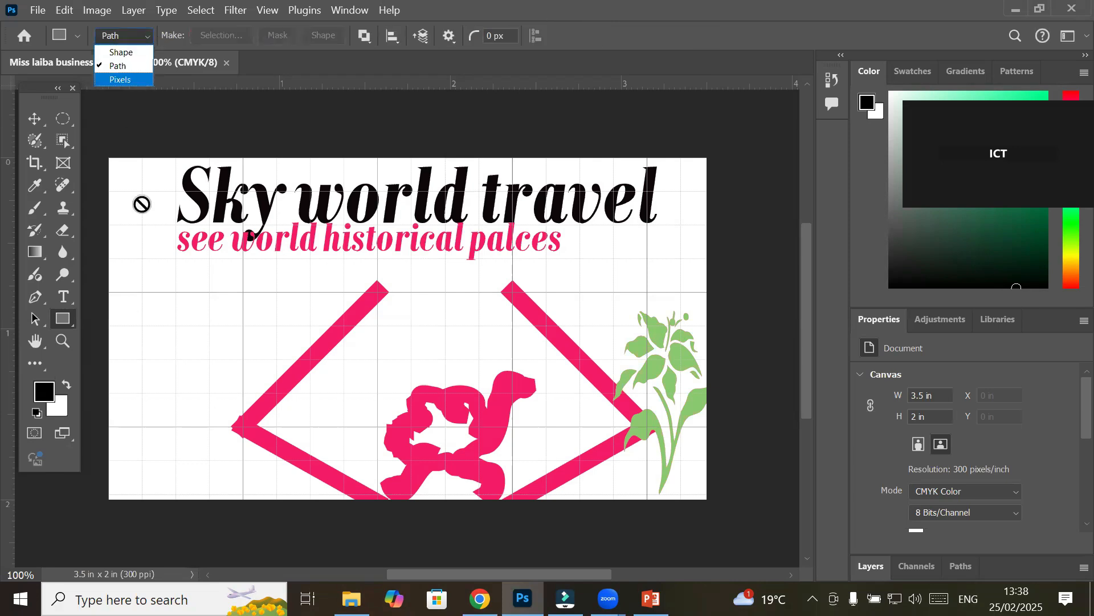
left_click(142, 79)
left_click(143, 40)
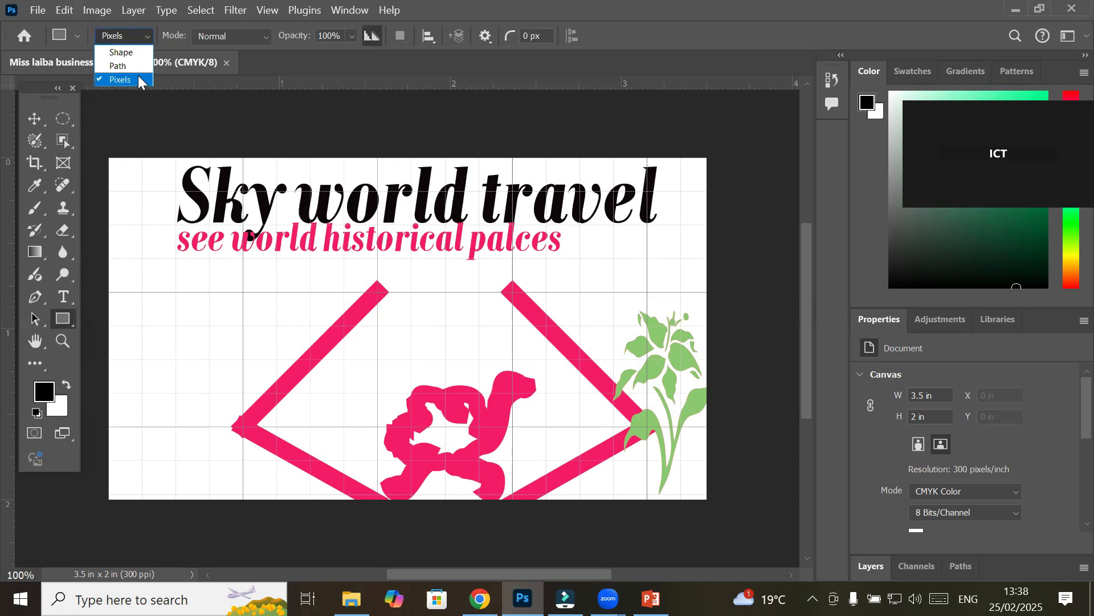
left_click(143, 53)
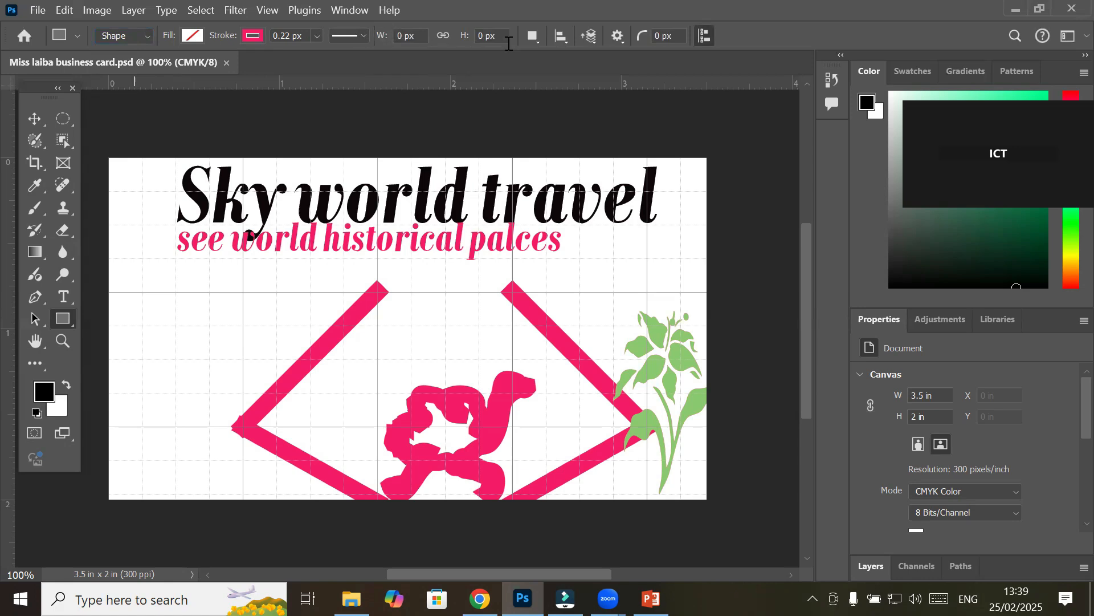
Browse the Path Operations and Path Alignment options, then select the title text layer for moving
left_click(534, 36)
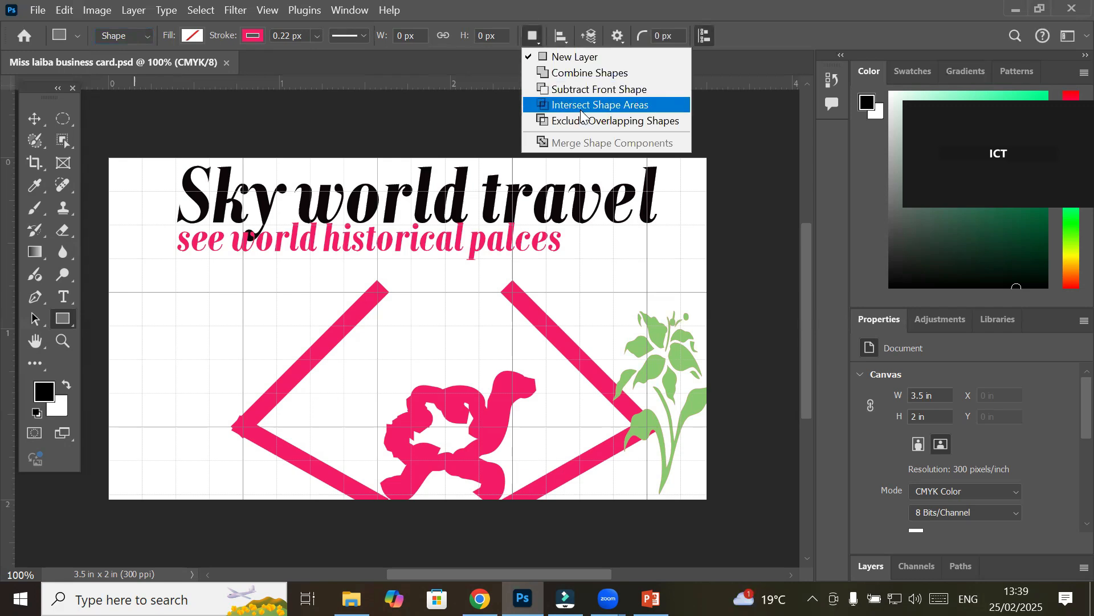
left_click(561, 41)
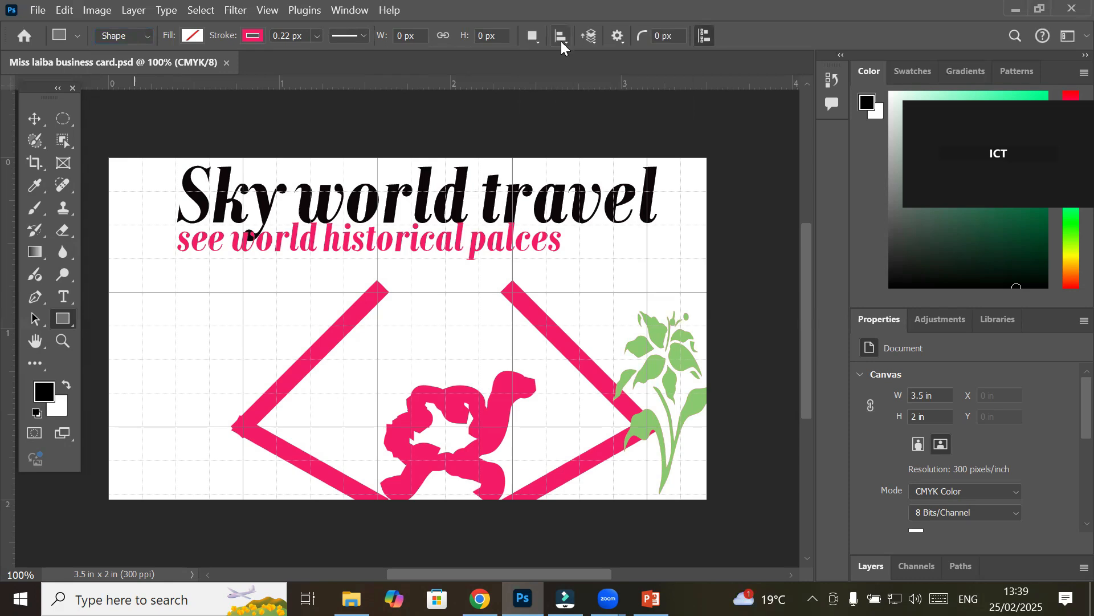
left_click(562, 39)
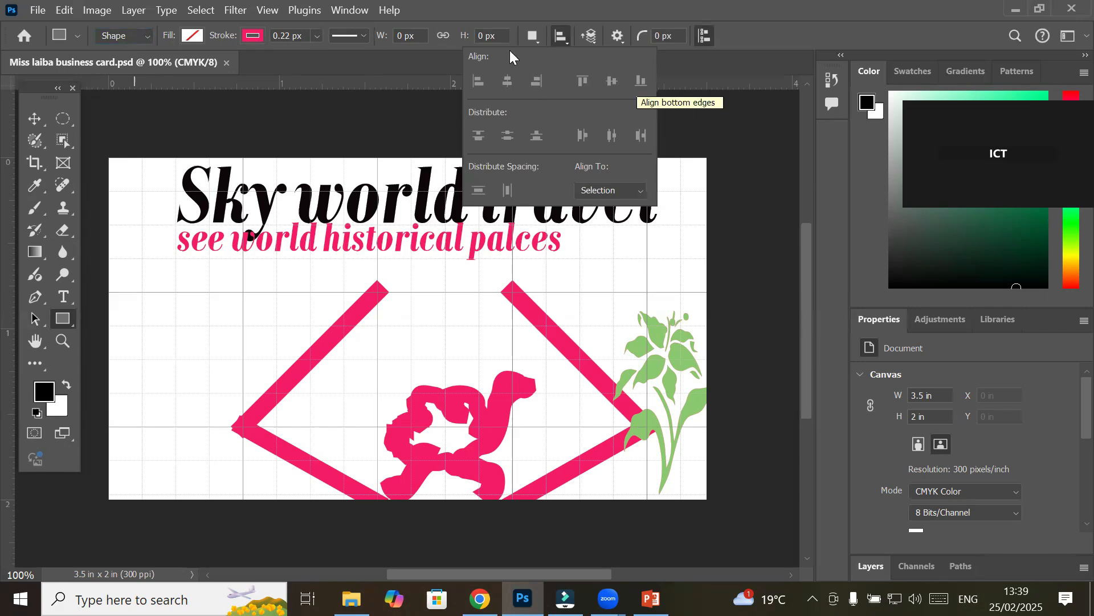
left_click(34, 120)
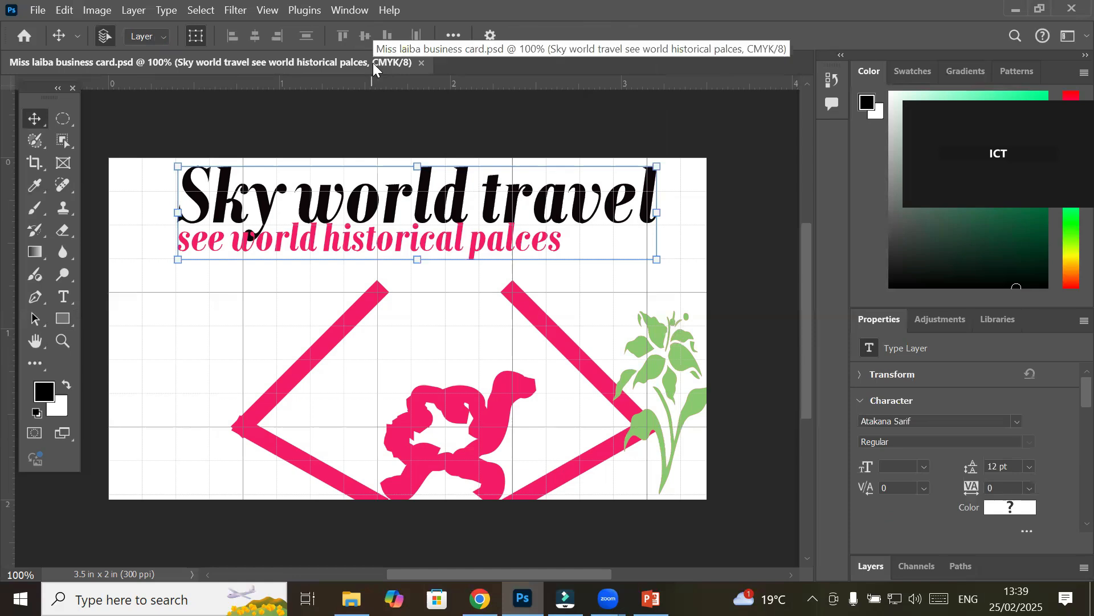
Align the title to the Canvas, testing left and right before centring it horizontally
left_click(452, 37)
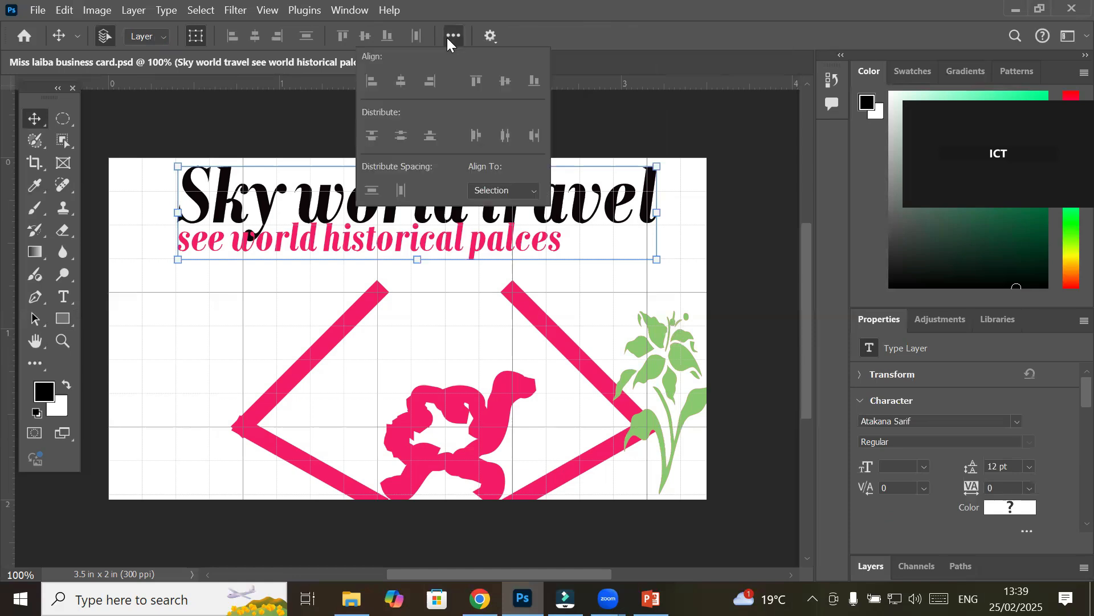
left_click(494, 190)
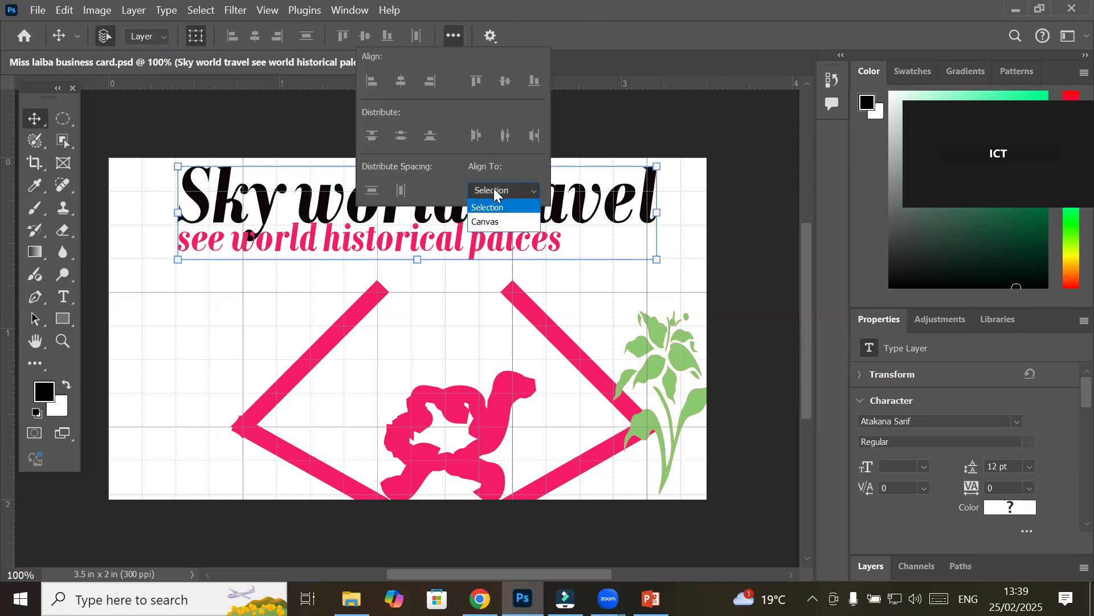
left_click(500, 223)
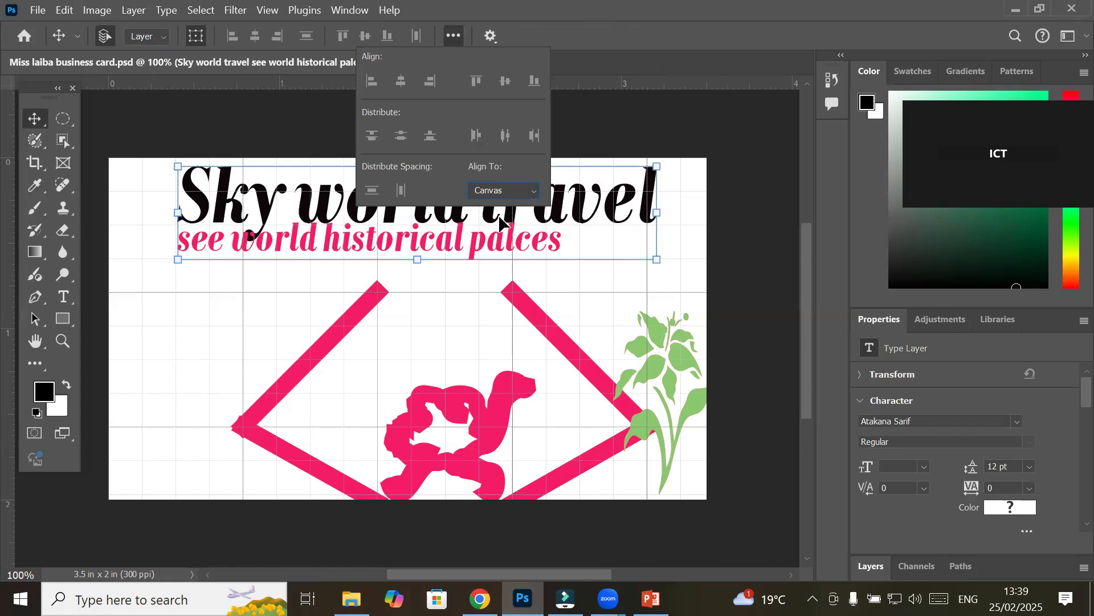
left_click(372, 80)
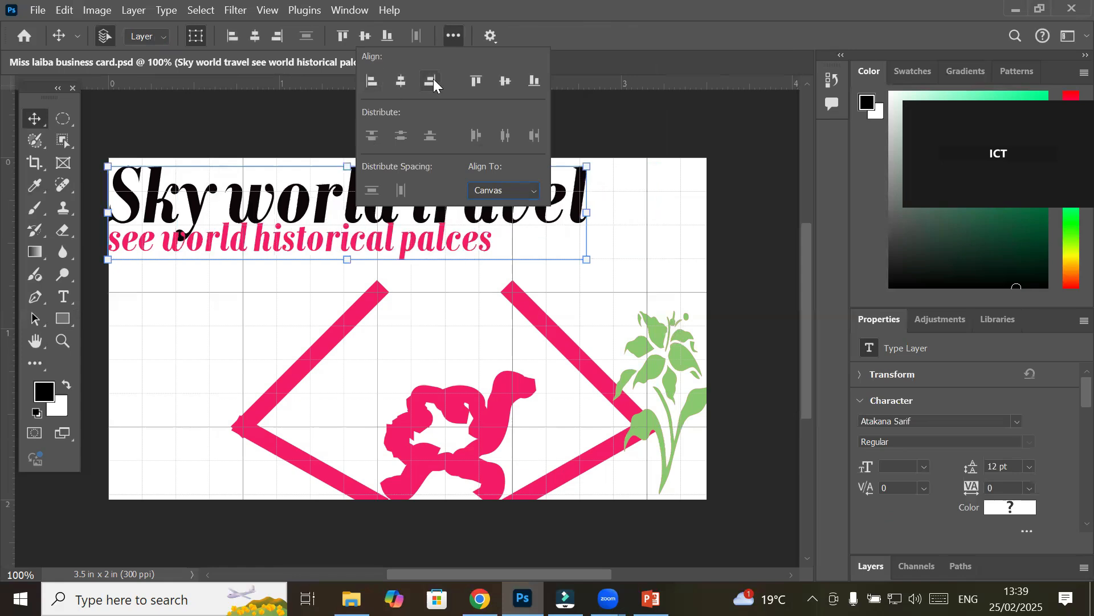
left_click(433, 79)
left_click(401, 81)
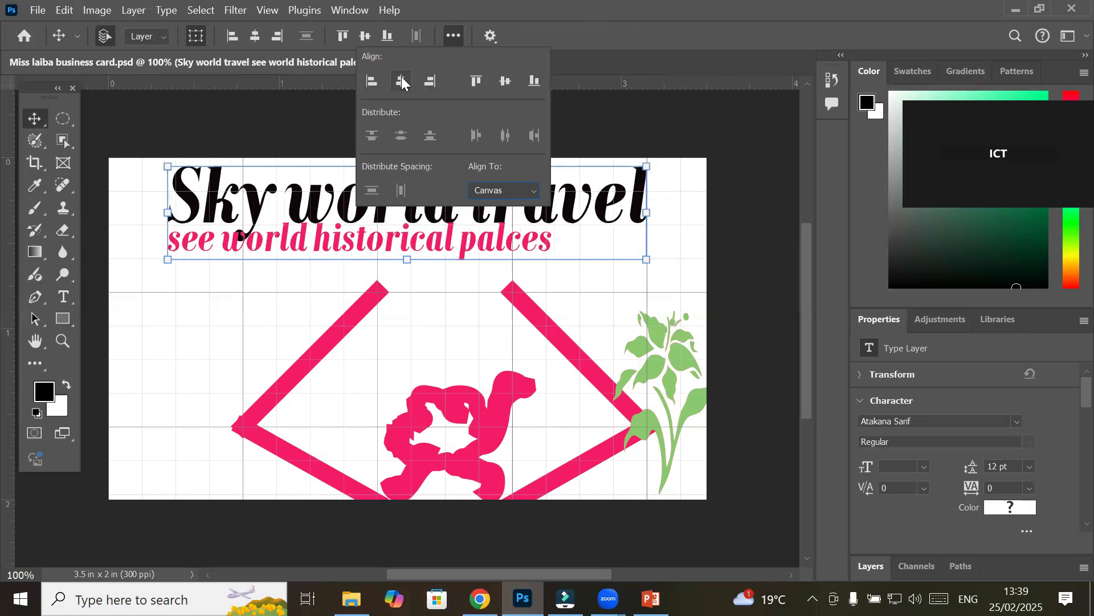
Test top, middle and bottom alignment, leaving the title against the card's top edge
left_click(473, 80)
left_click(503, 84)
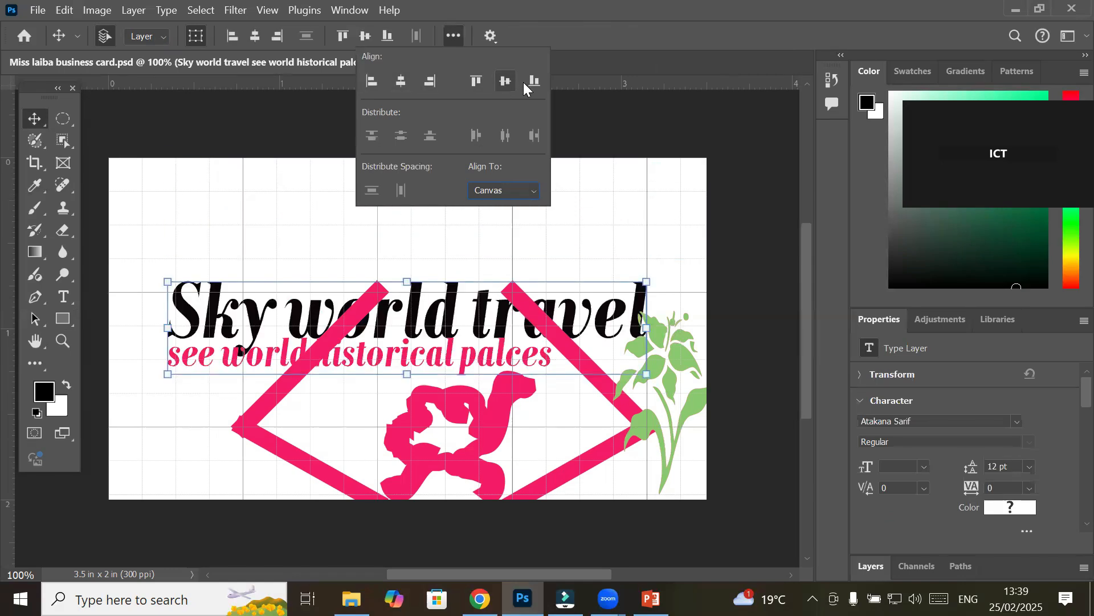
left_click(532, 82)
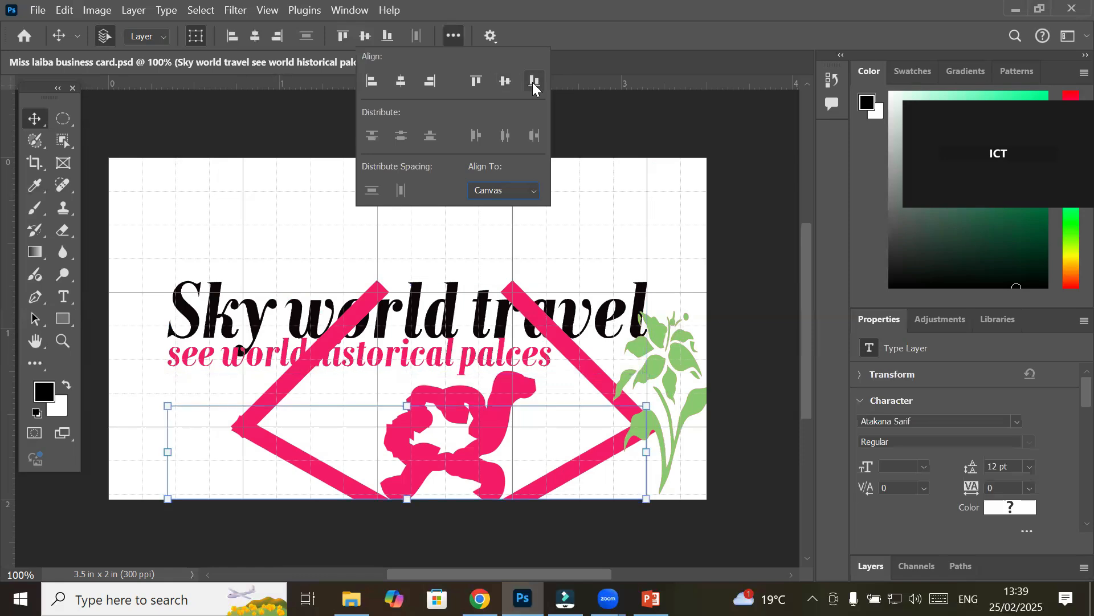
left_click(498, 81)
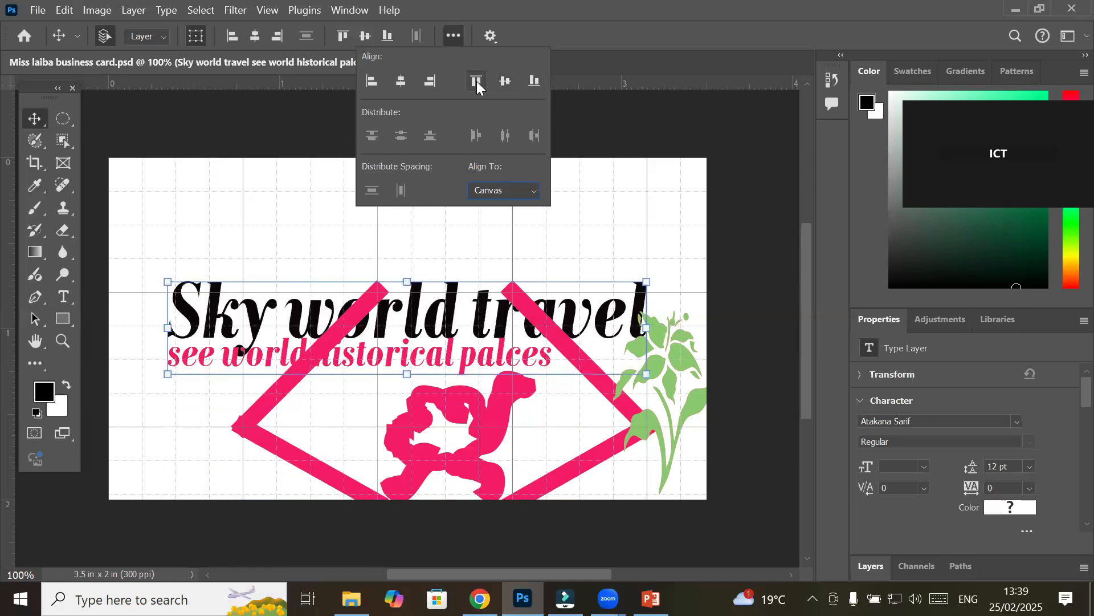
left_click(477, 81)
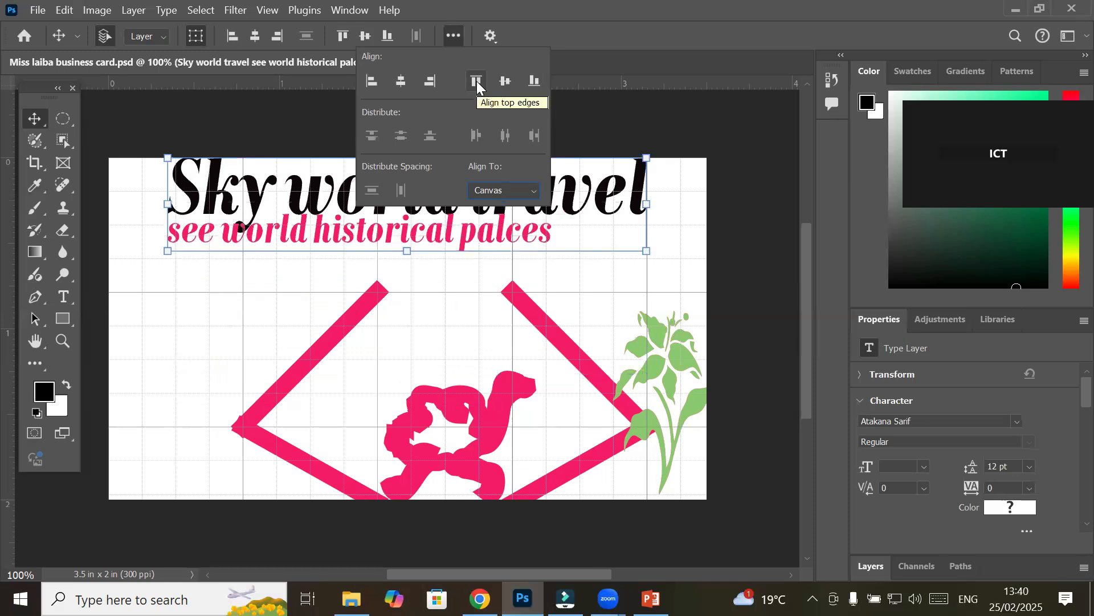
left_click(241, 217)
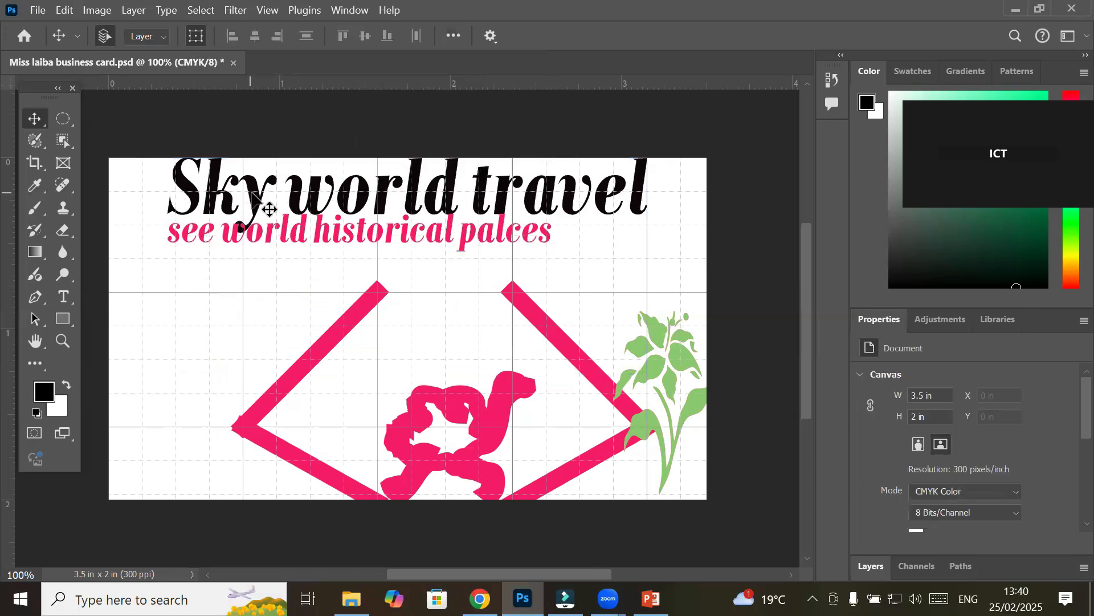
Drag the title down, then re-align it to the Canvas, ending centred horizontally
left_click_drag(224, 221, 276, 371)
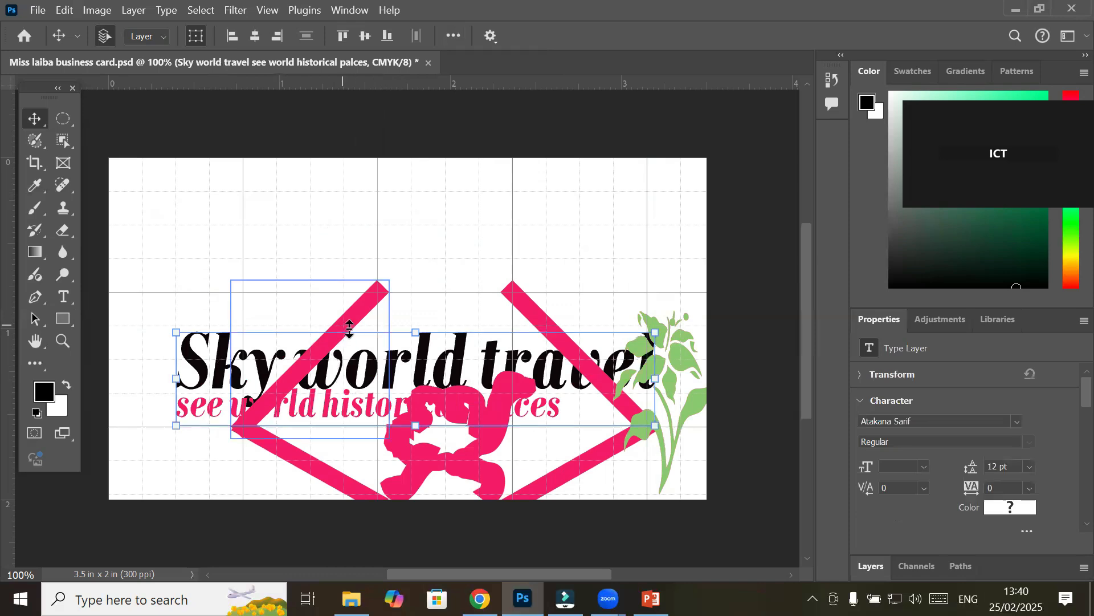
left_click(453, 36)
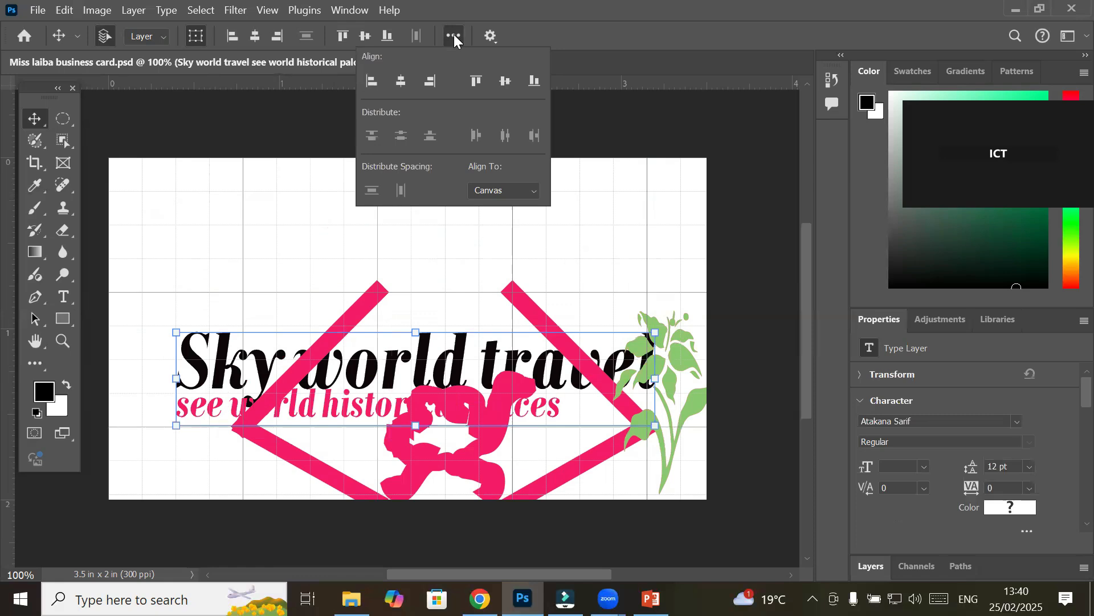
left_click(494, 192)
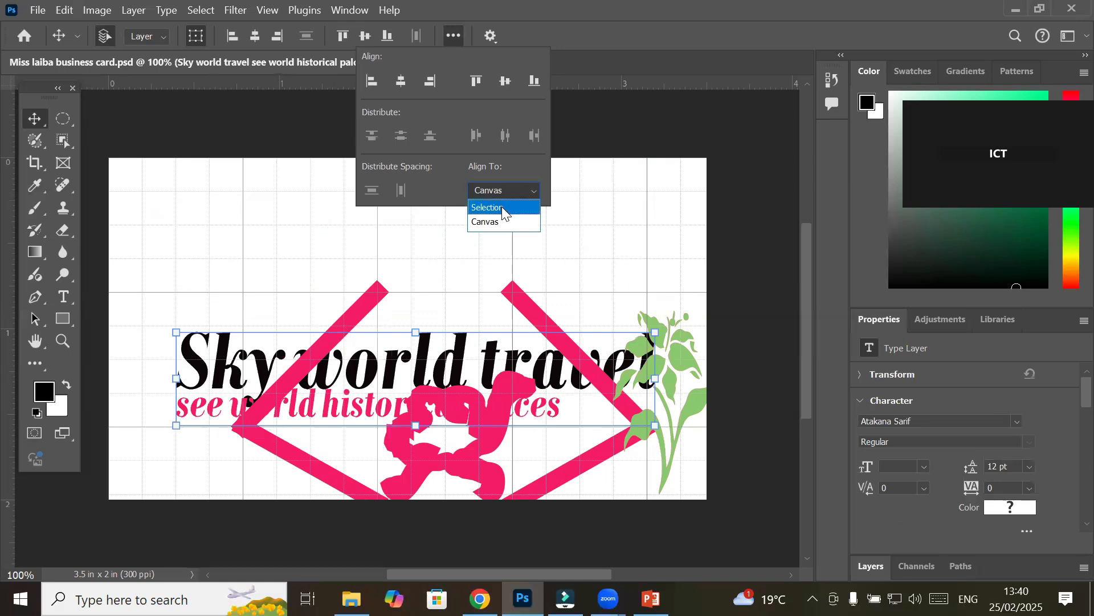
left_click(366, 85)
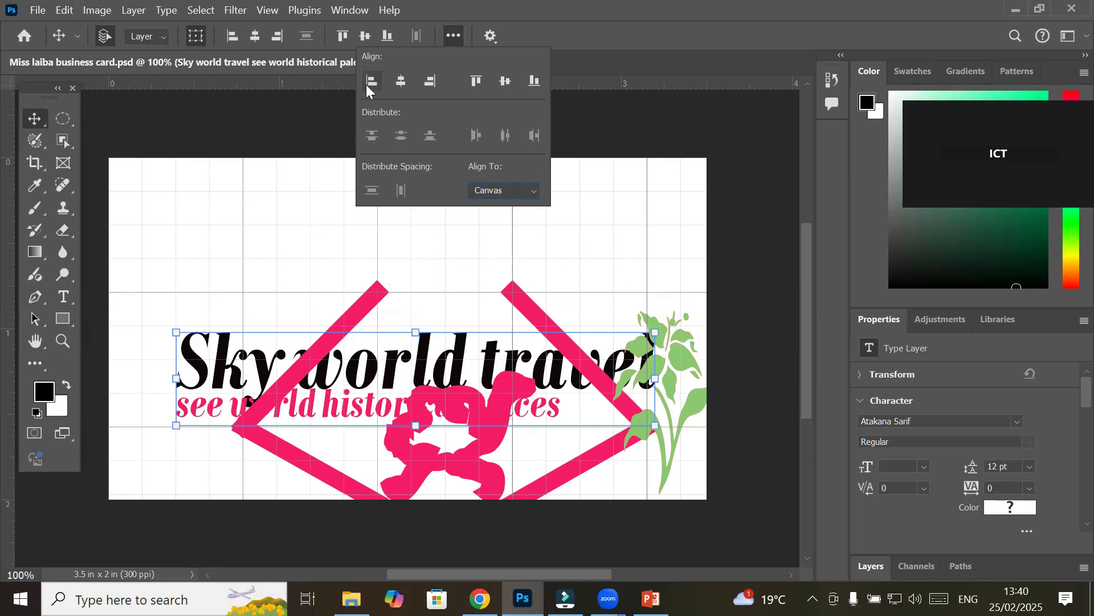
left_click(370, 82)
left_click(427, 87)
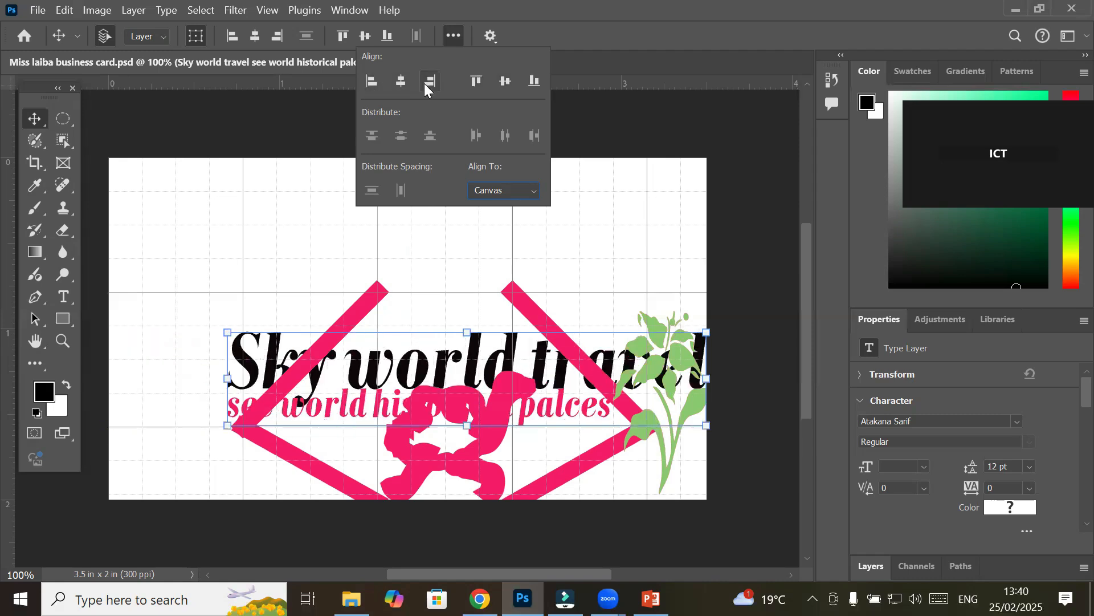
left_click(400, 85)
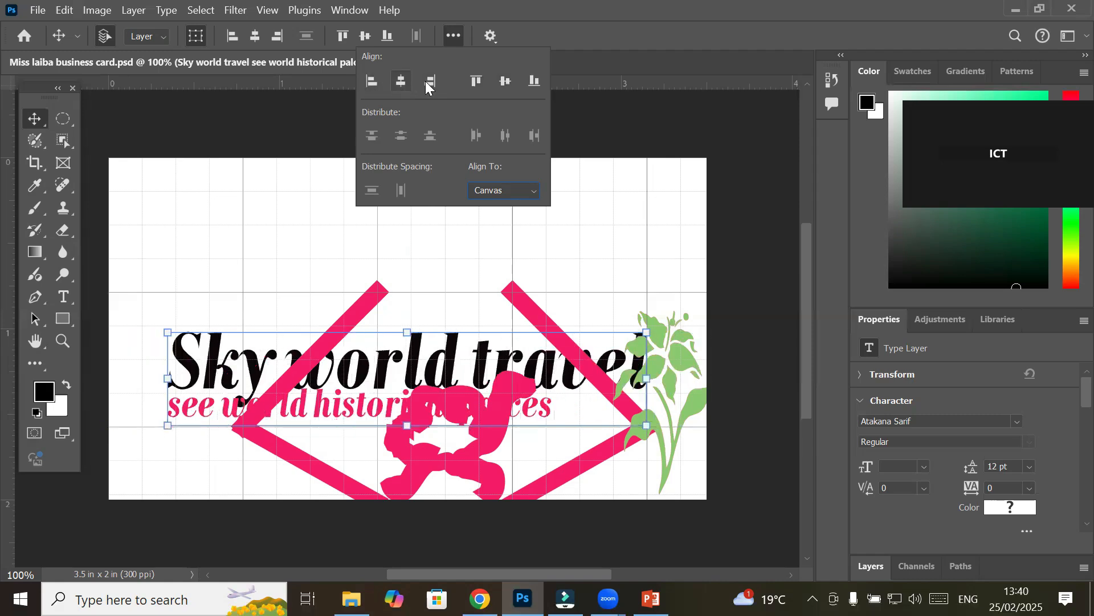
Test the vertical alignments, then drag the title back just below the top edge and deselect
left_click(474, 81)
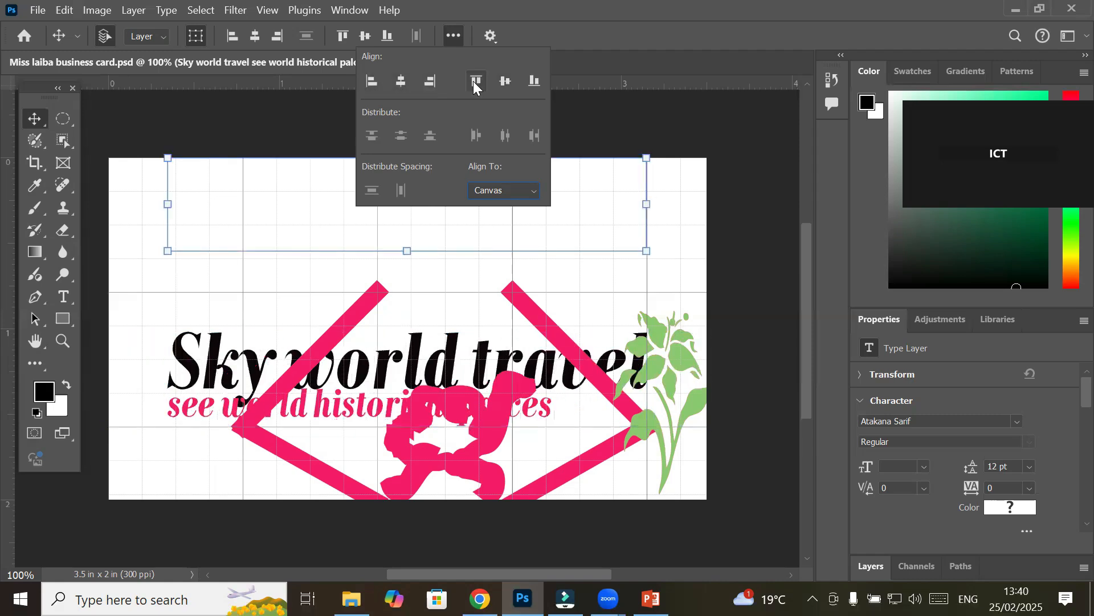
left_click(535, 83)
left_click(502, 82)
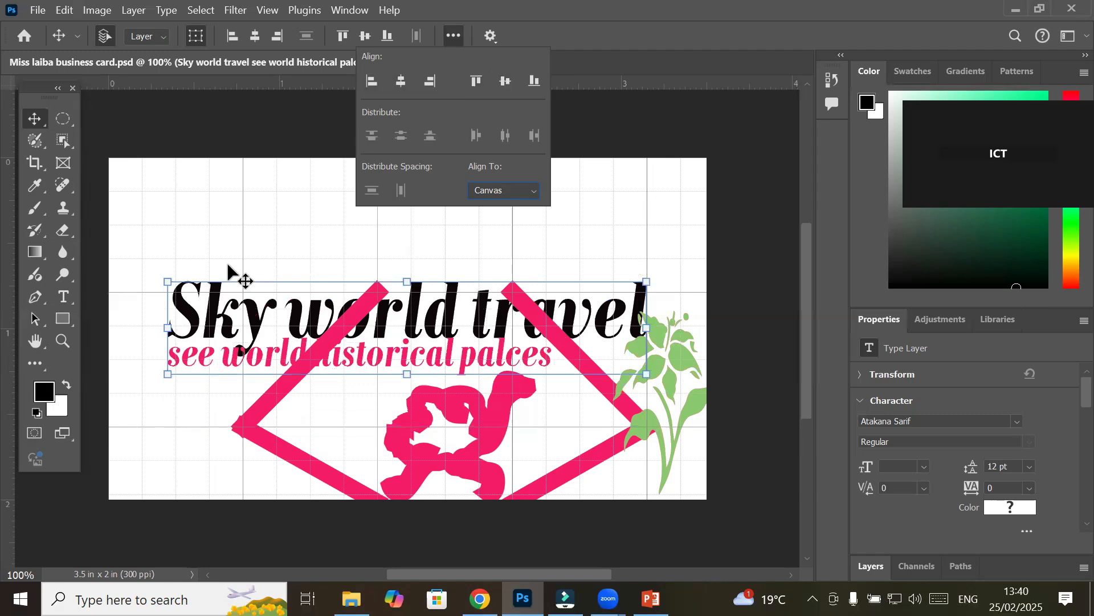
left_click(135, 223)
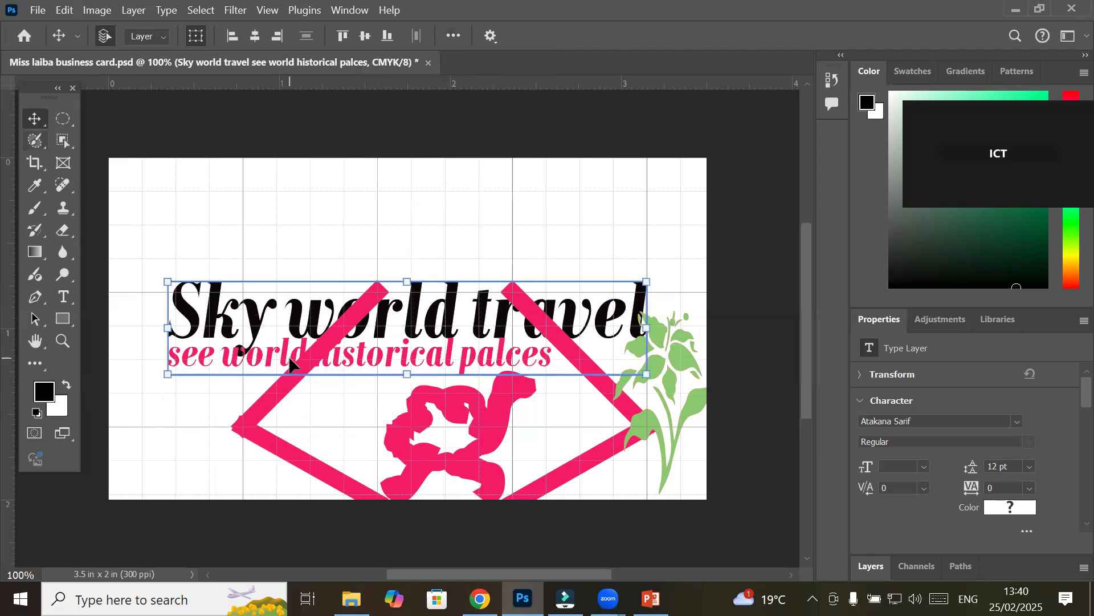
left_click_drag(272, 242, 268, 232)
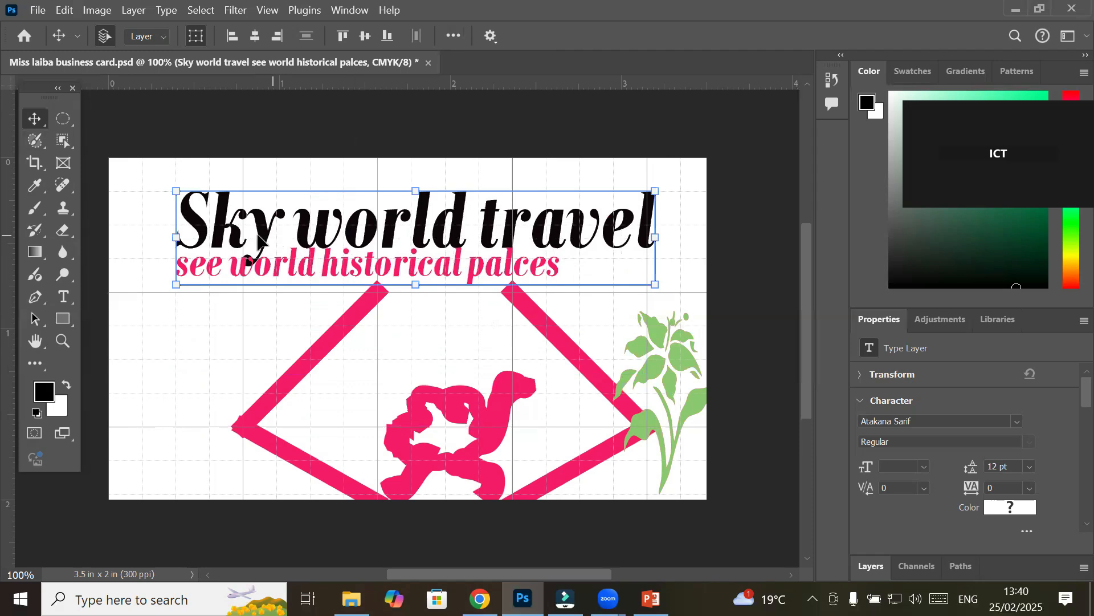
mouse_move(267, 234)
left_mouse_down()
mouse_move(268, 221)
mouse_move(251, 229)
left_mouse_up()
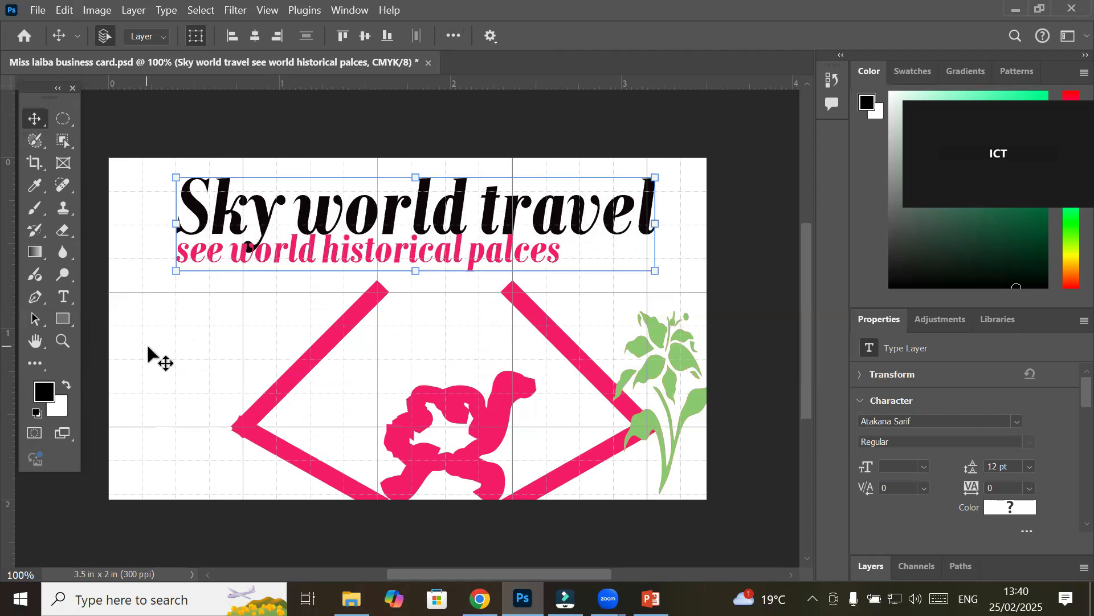
left_click(133, 348)
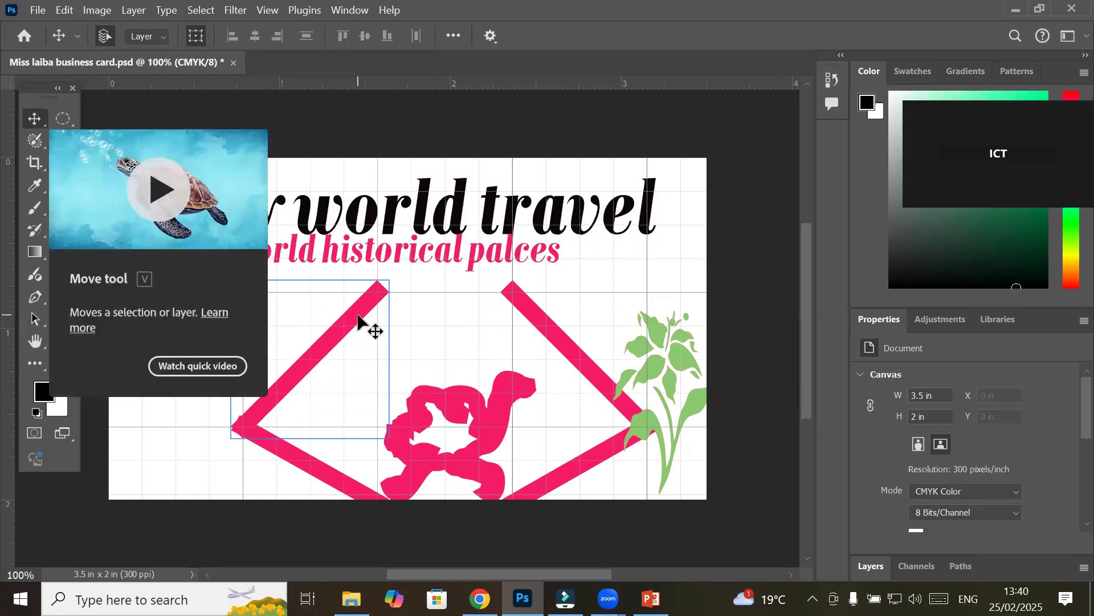
Select and deselect the left pink diamond line, then choose the Rectangle Tool from the shape flyout
left_click(359, 317)
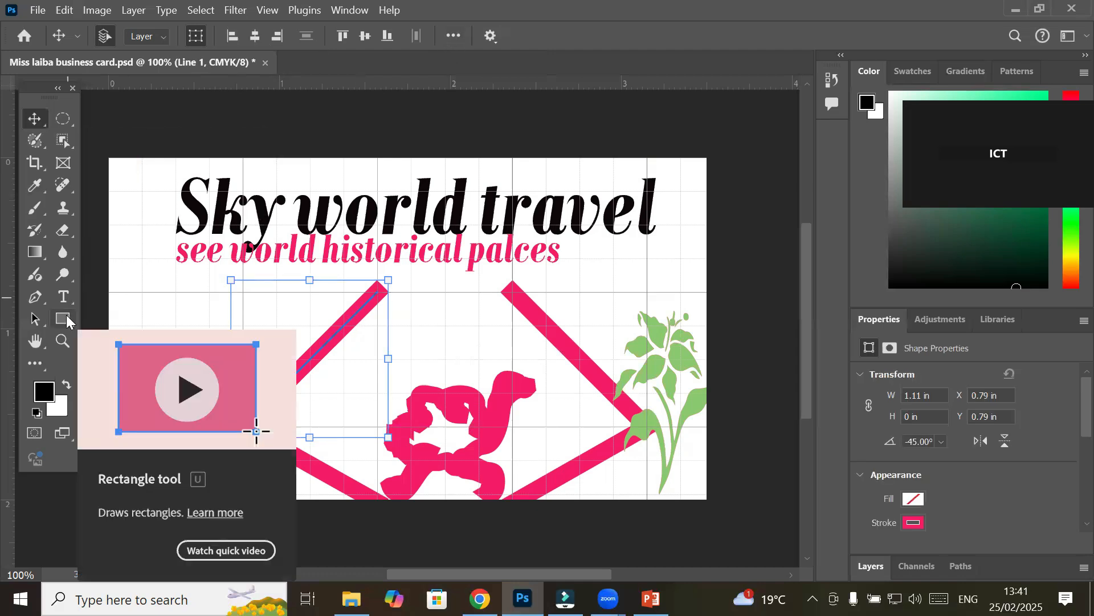
left_click(161, 288)
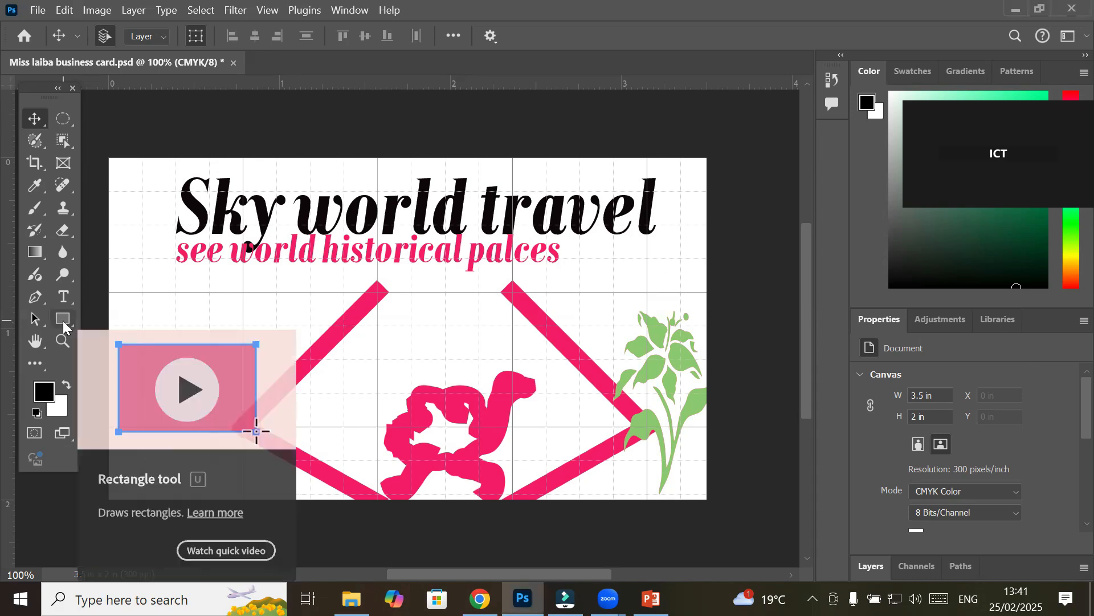
left_click_drag(63, 319, 122, 320)
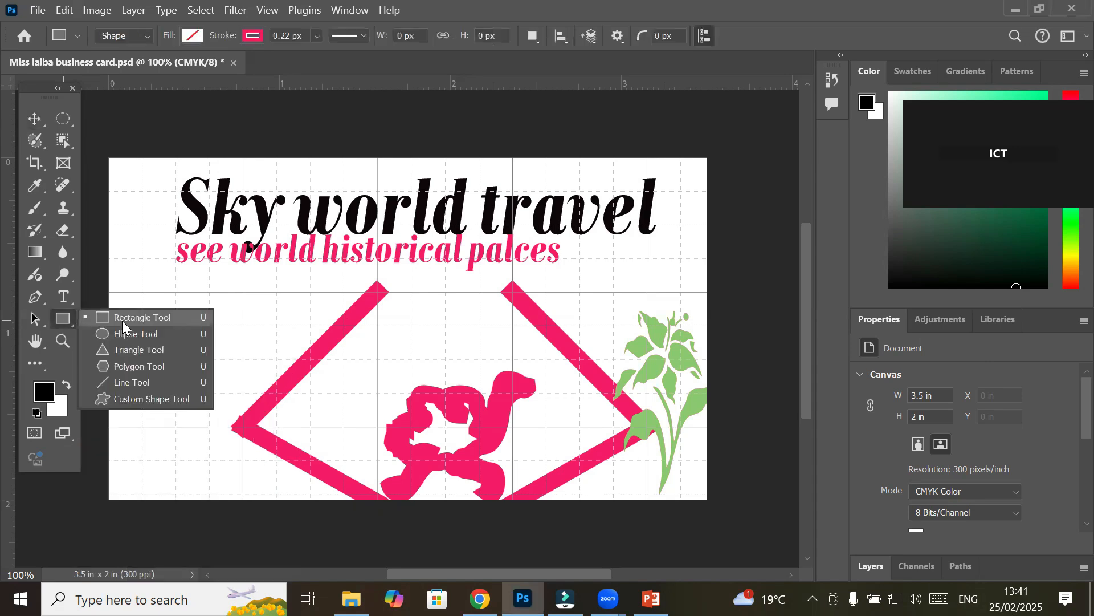
left_click(122, 320)
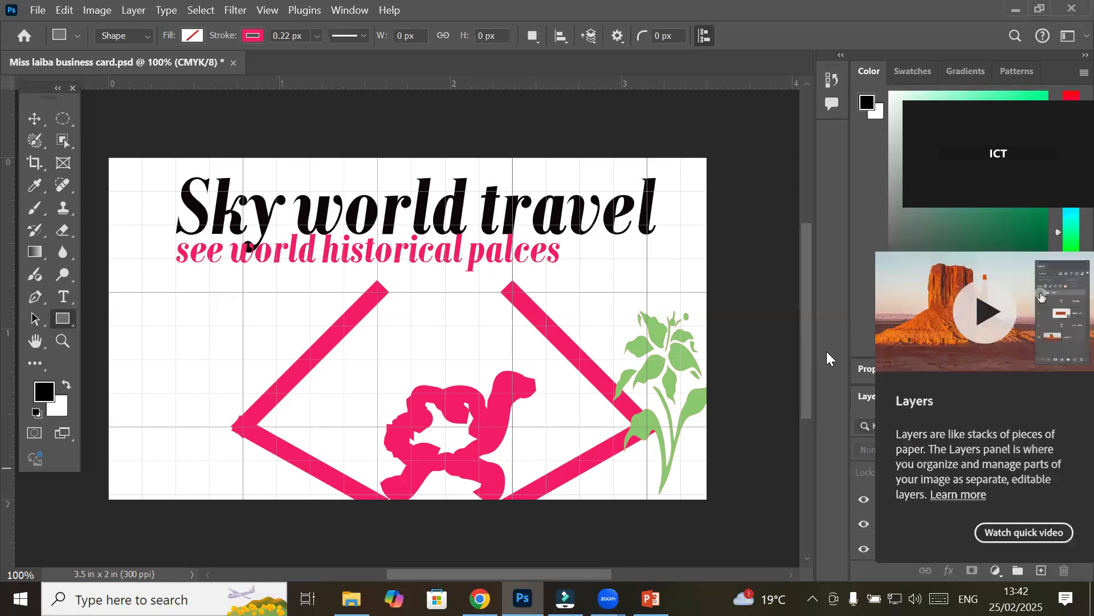
Float the Layers panel out of the dock and close it
left_click(880, 398)
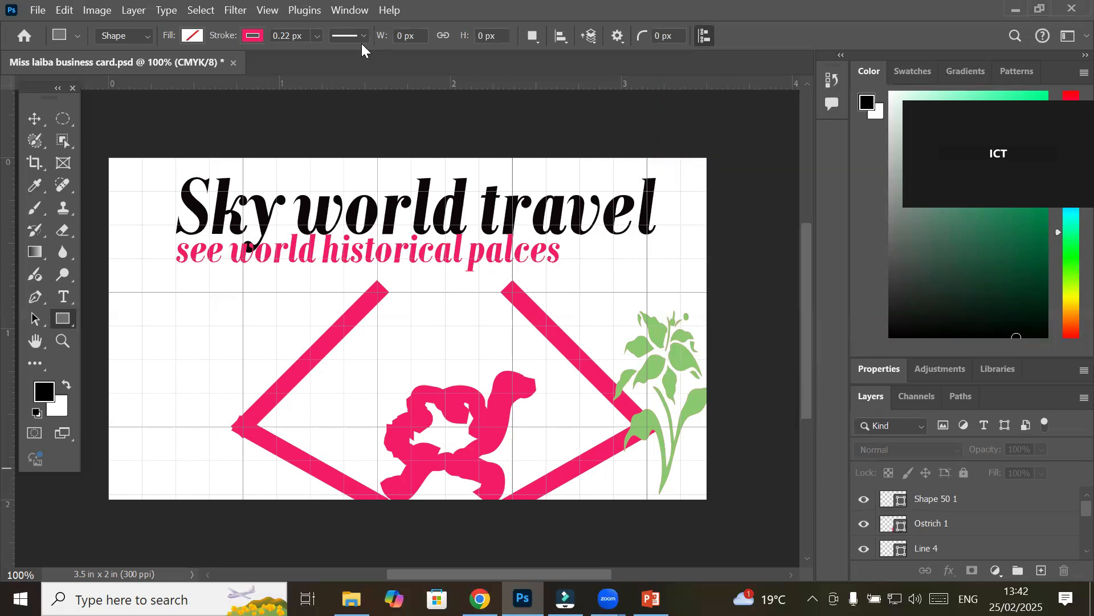
left_click(342, 11)
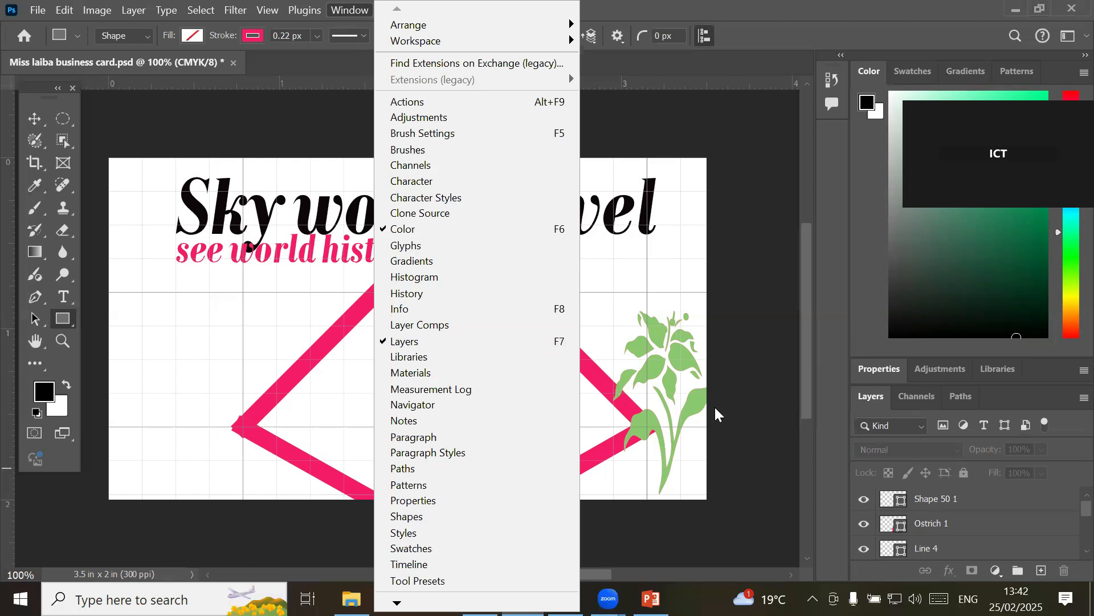
left_click_drag(876, 402, 479, 242)
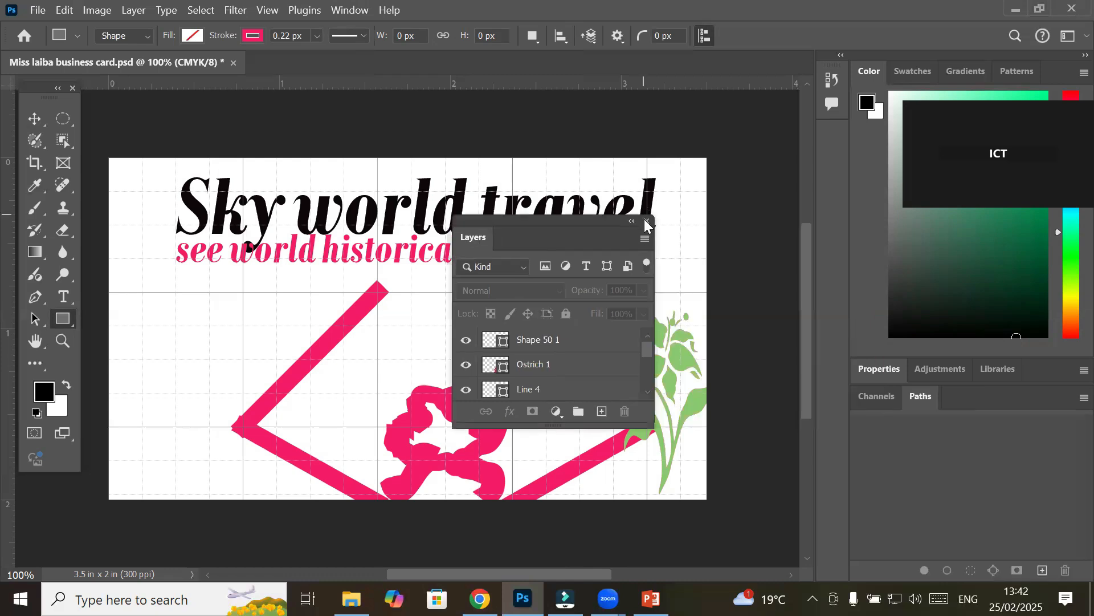
left_click(647, 220)
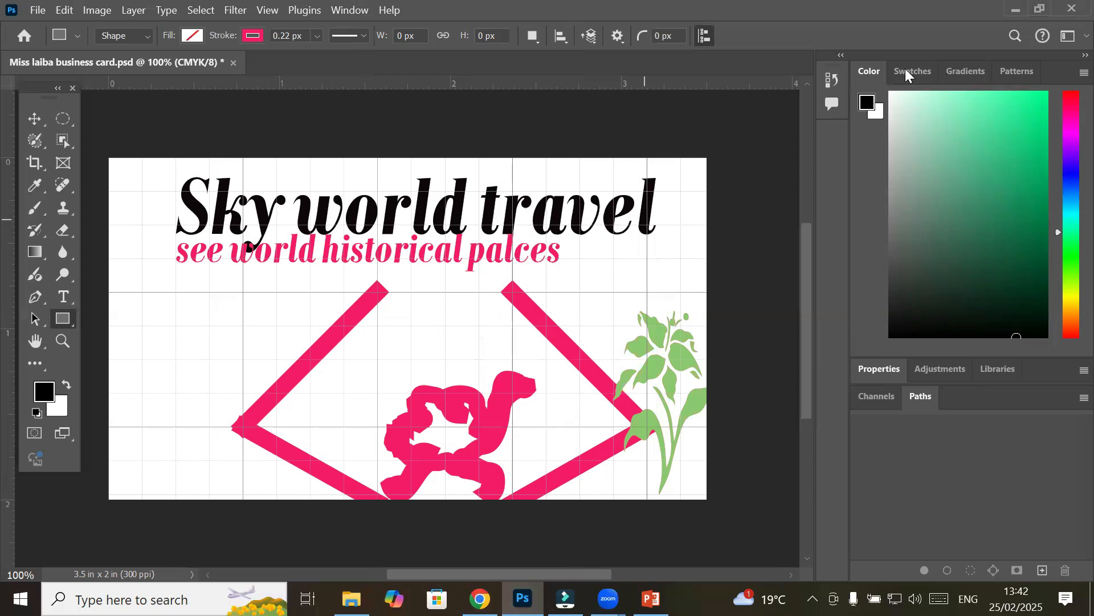
Browse gradient and pattern presets, detach Properties as a floating panel, and collapse the dock to icons
left_click(967, 72)
left_click(1019, 73)
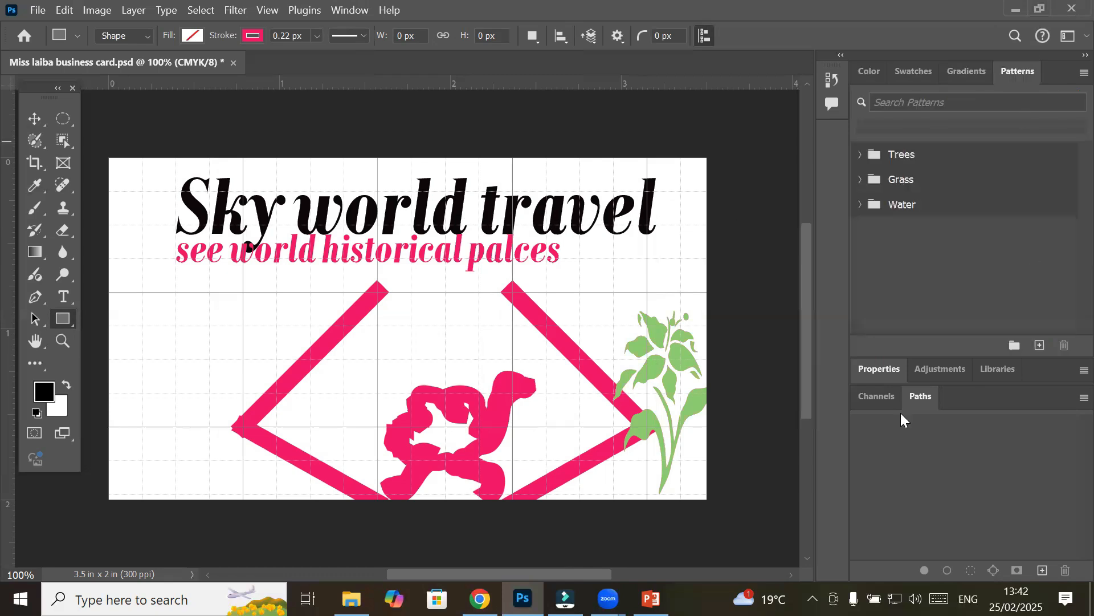
left_click(881, 365)
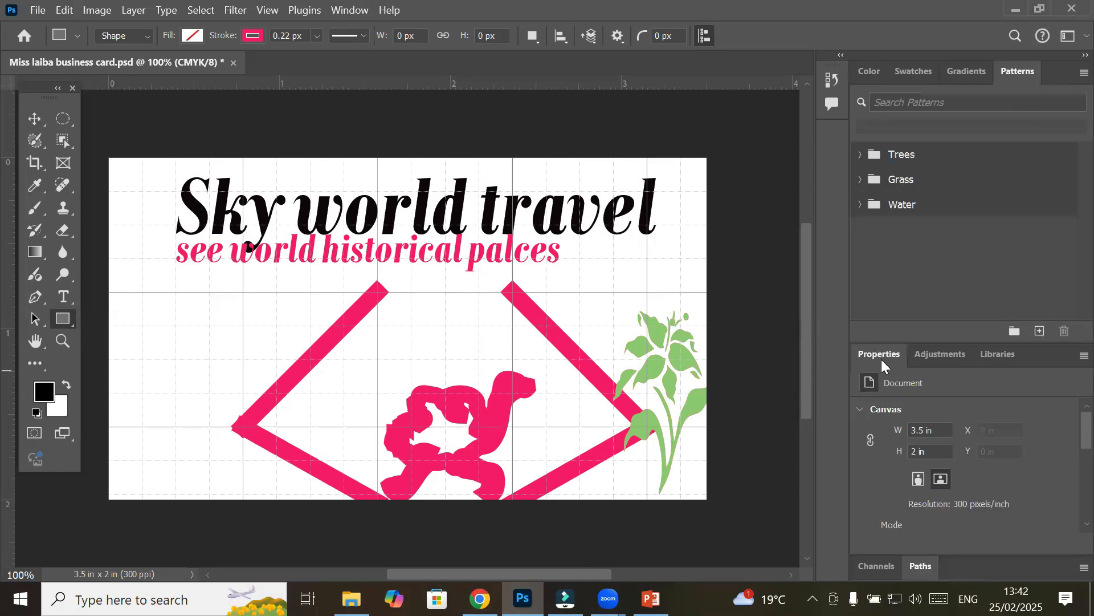
left_click_drag(878, 354, 549, 164)
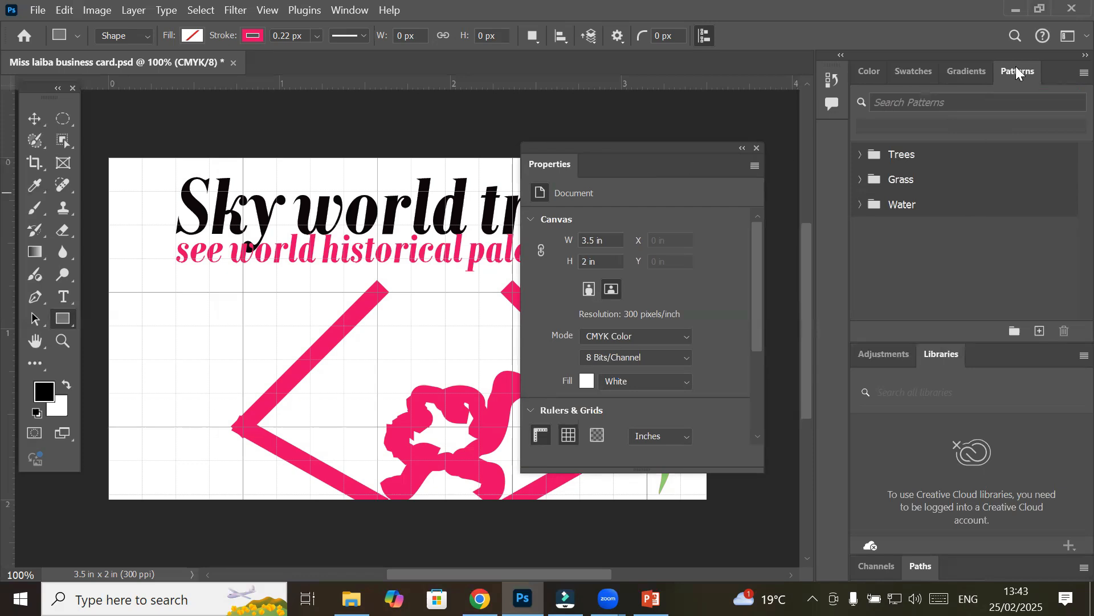
left_click(1084, 55)
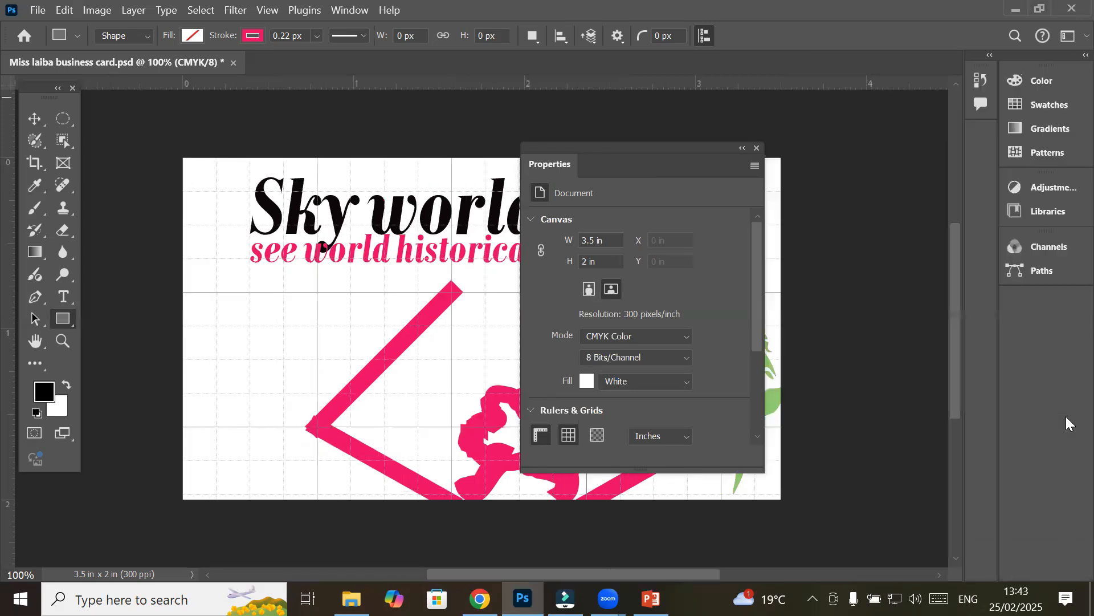
Move the floating Properties panel off the card and leave it collapsed
left_click_drag(650, 154, 818, 133)
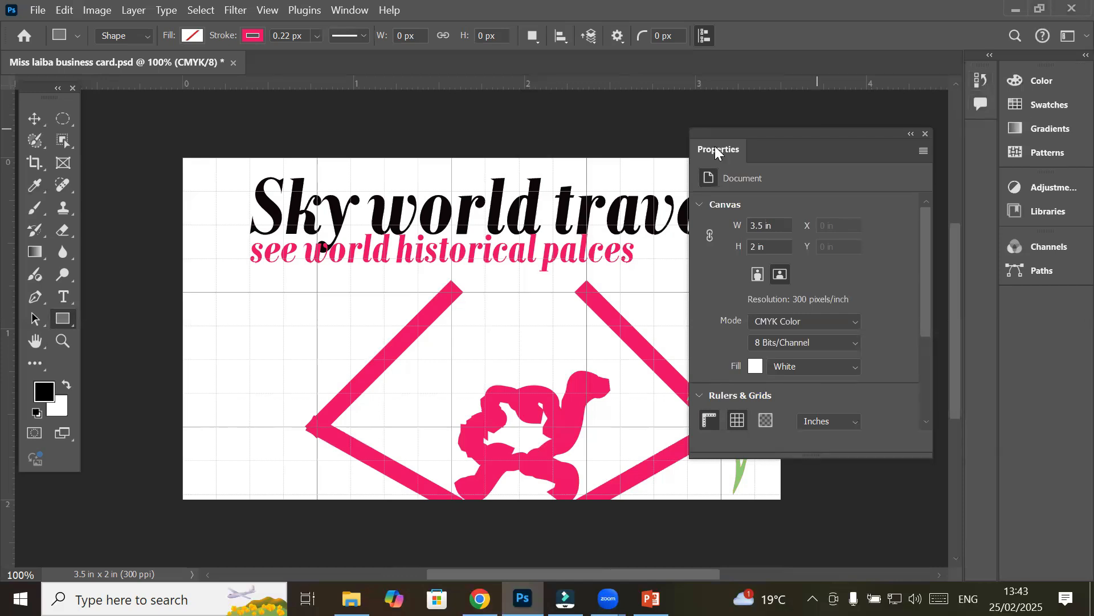
left_click_drag(749, 133, 732, 151)
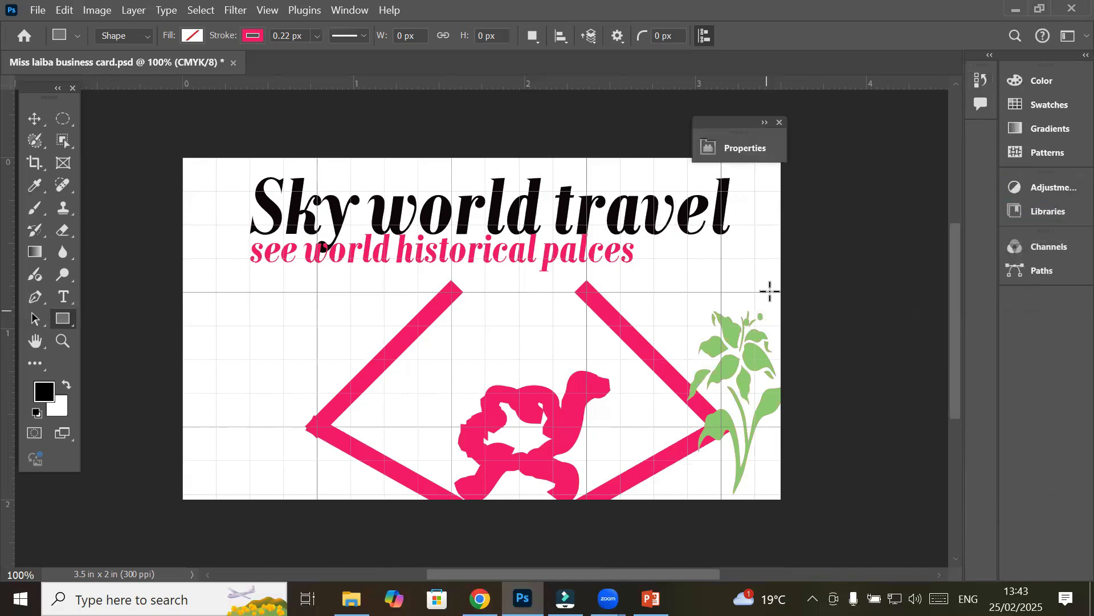
left_click(765, 125)
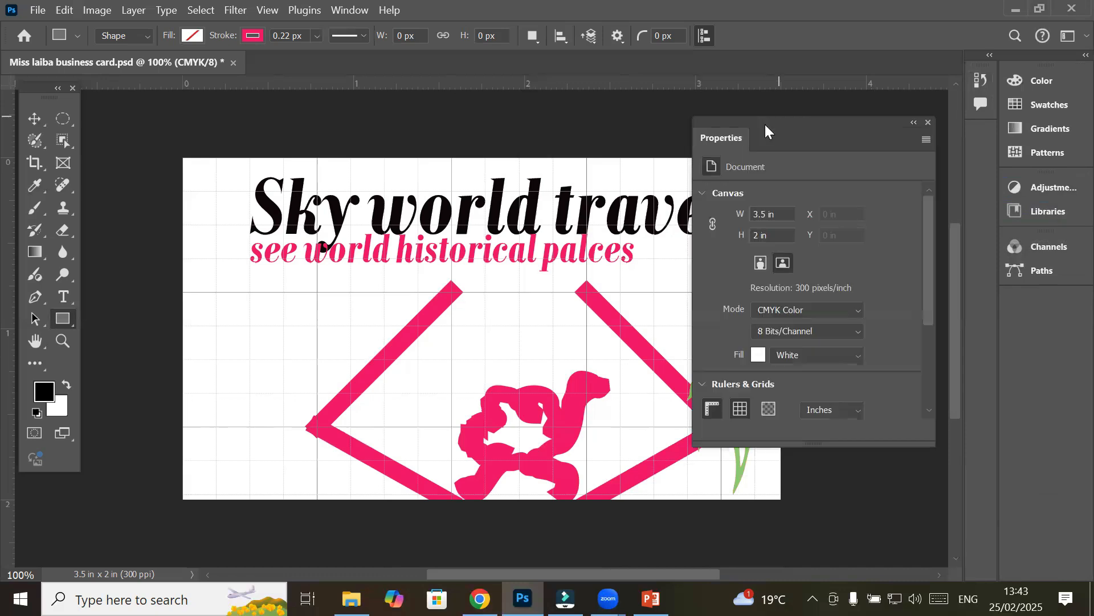
left_click(913, 123)
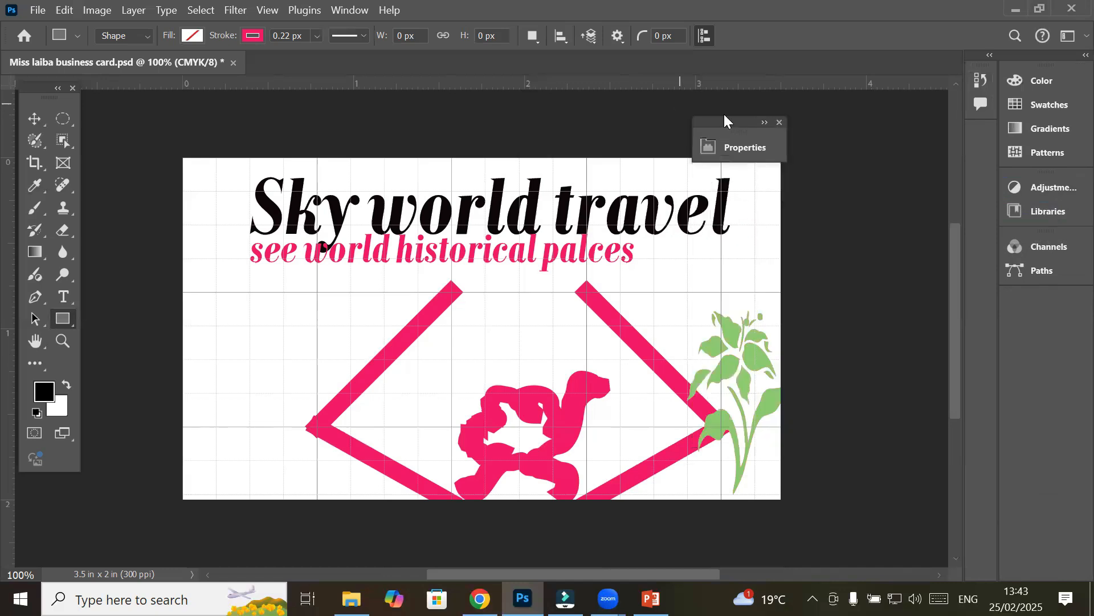
left_click(764, 123)
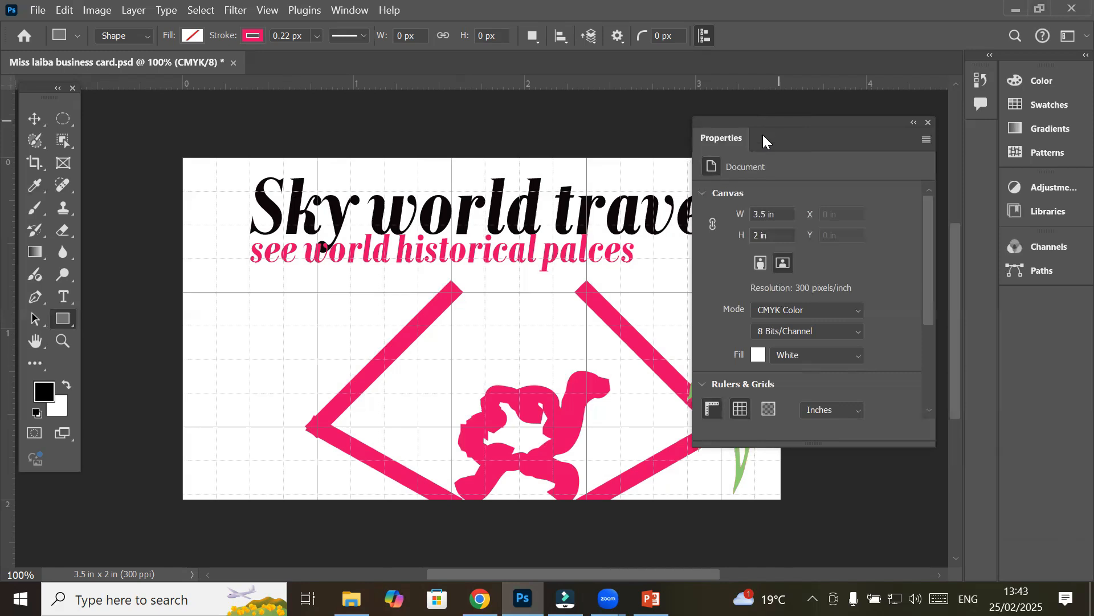
left_click(913, 123)
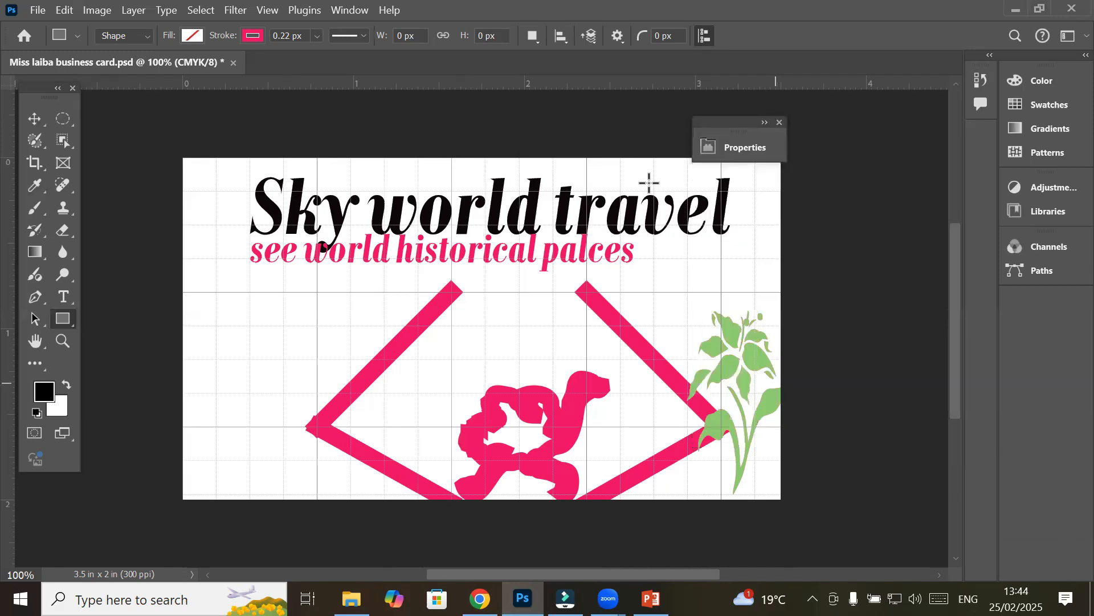
left_click_drag(730, 122, 750, 117)
left_click_drag(814, 104, 860, 102)
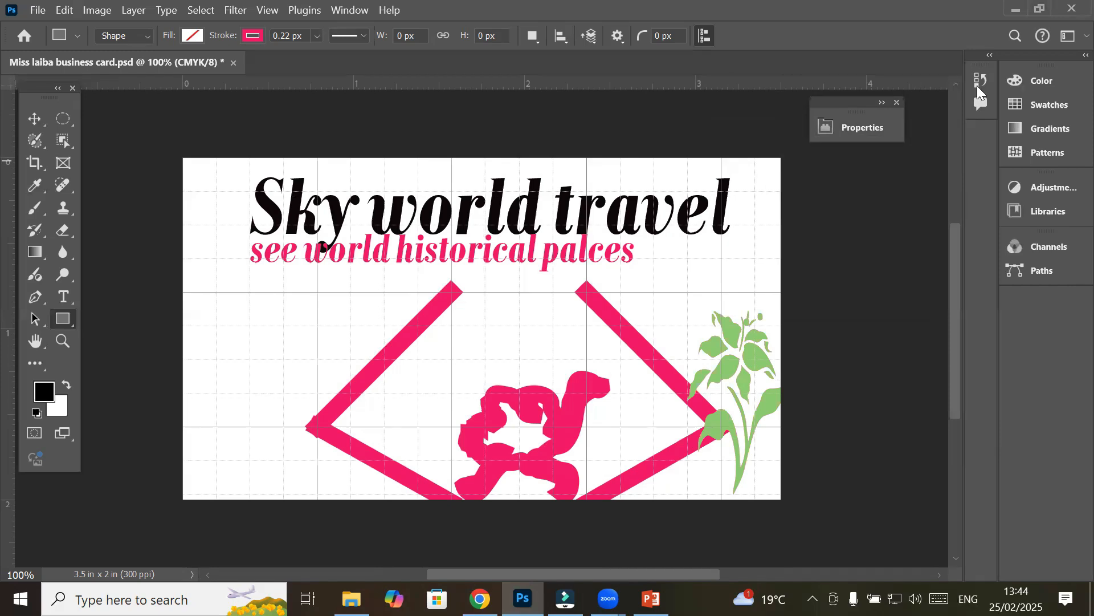
Open and close a floating Layers panel, then go to Window > Workspace > Reset Essentials
left_click(351, 10)
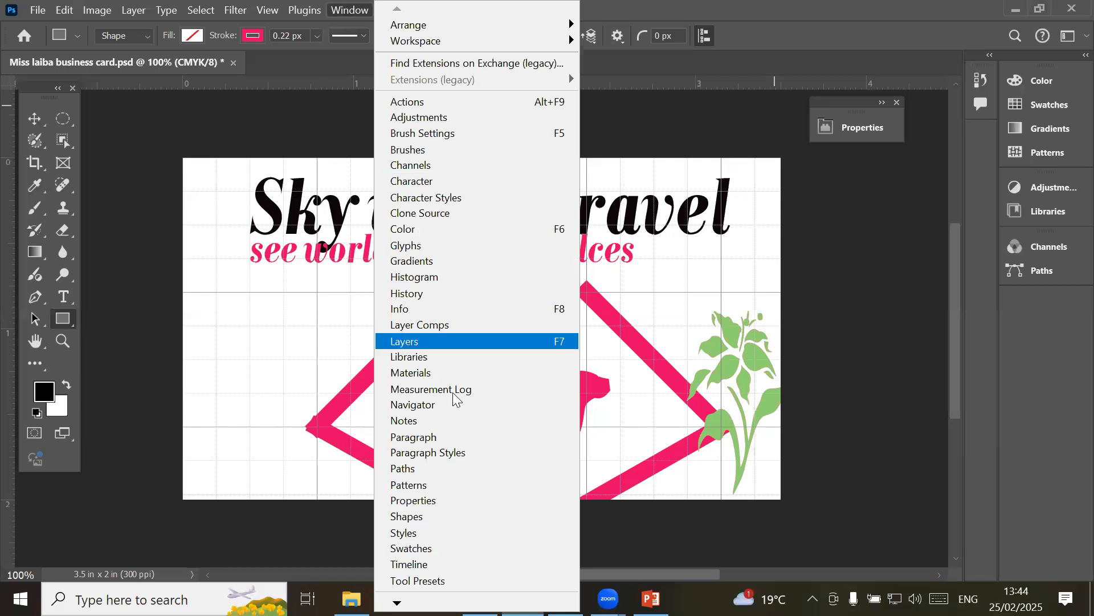
left_click(486, 340)
left_click_drag(510, 234, 443, 157)
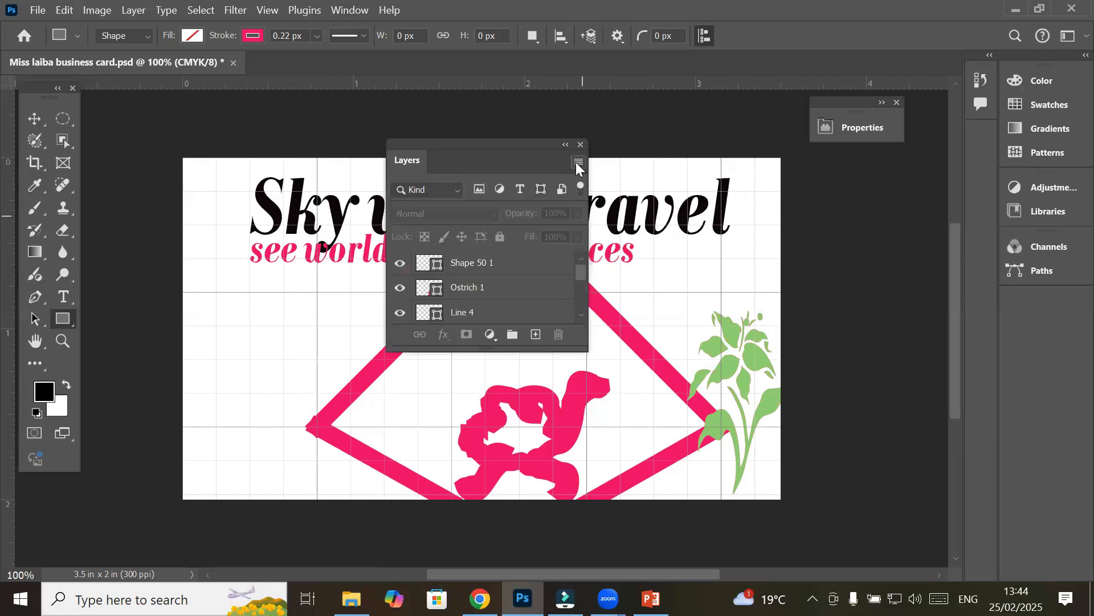
left_click(581, 144)
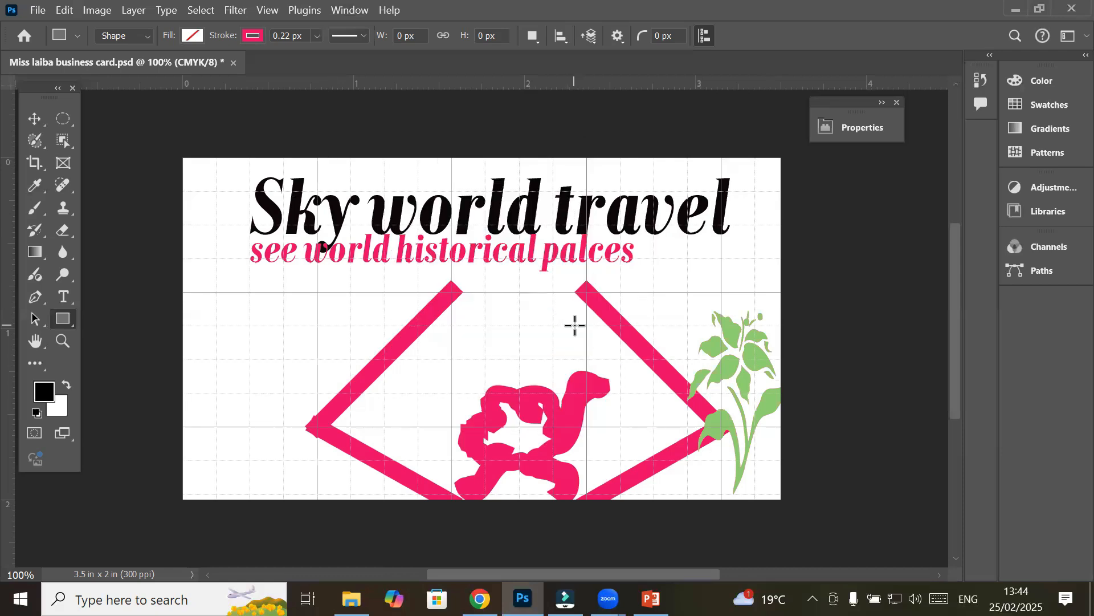
left_click(349, 11)
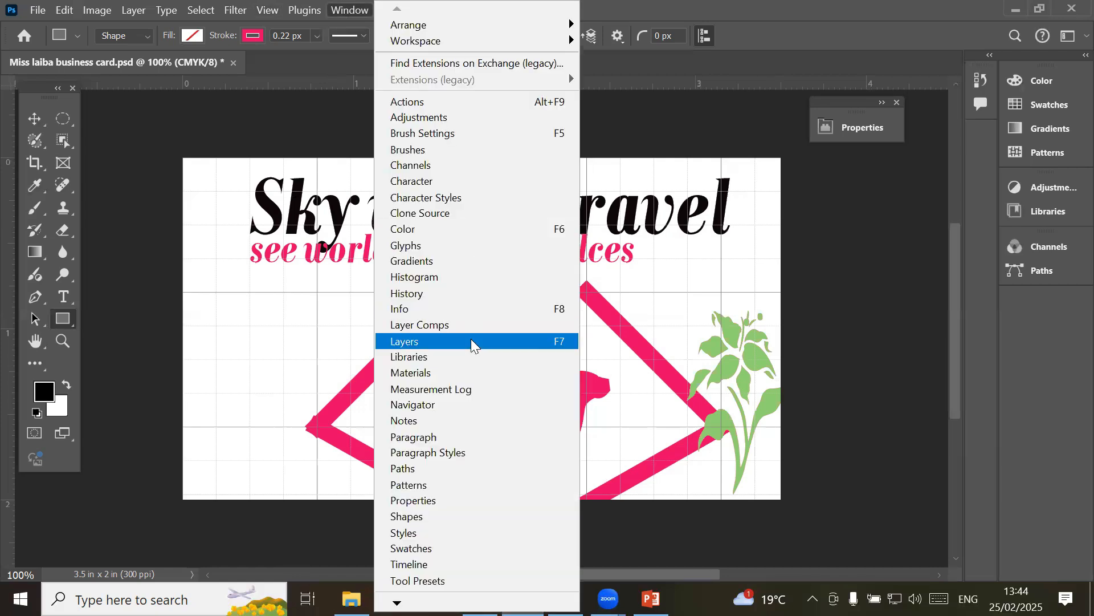
mouse_move(499, 44)
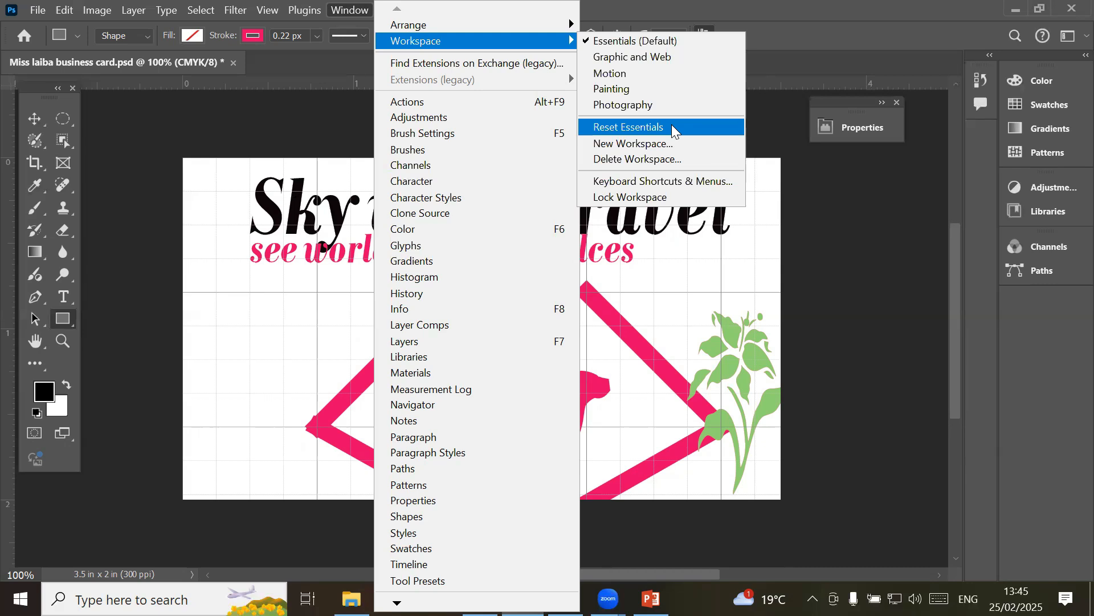
Reset to Essentials, float the Layers panel, and tab the Properties panel into it
left_click(639, 127)
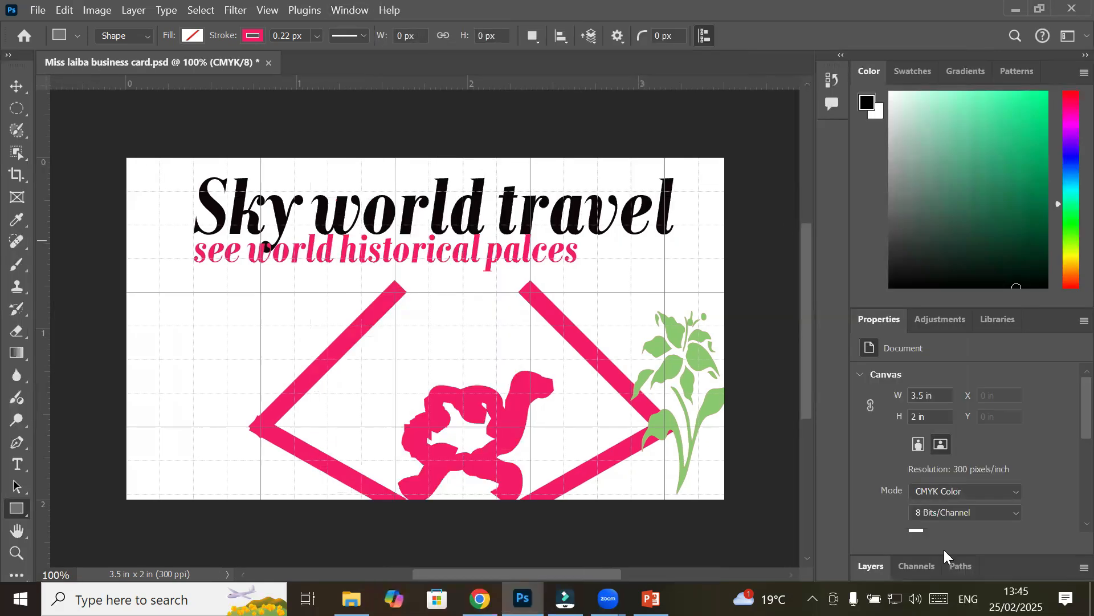
left_click_drag(873, 566, 549, 134)
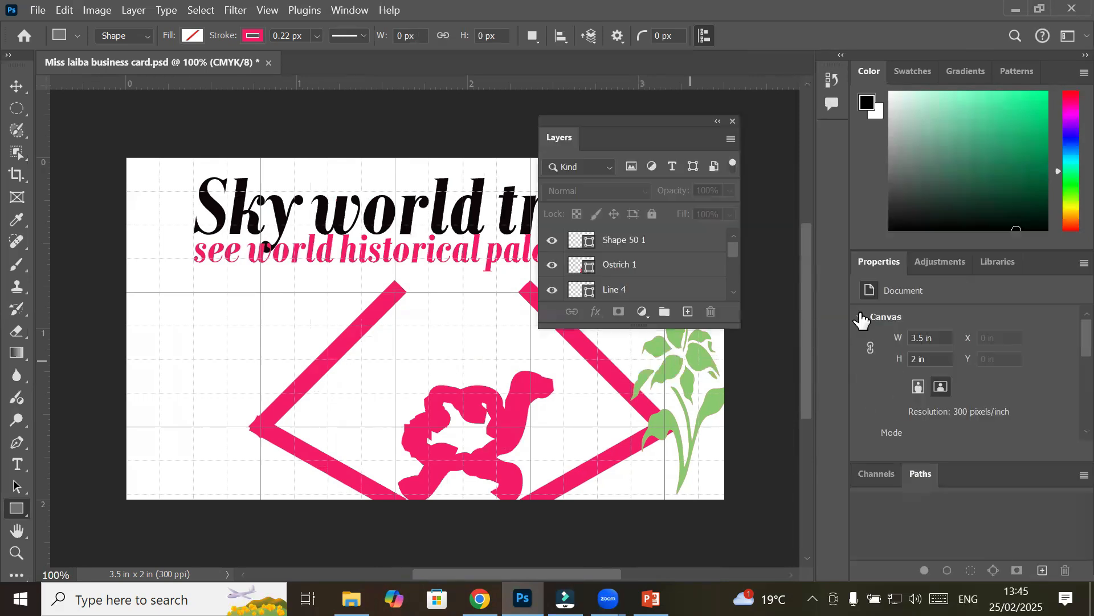
left_click_drag(638, 132, 614, 128)
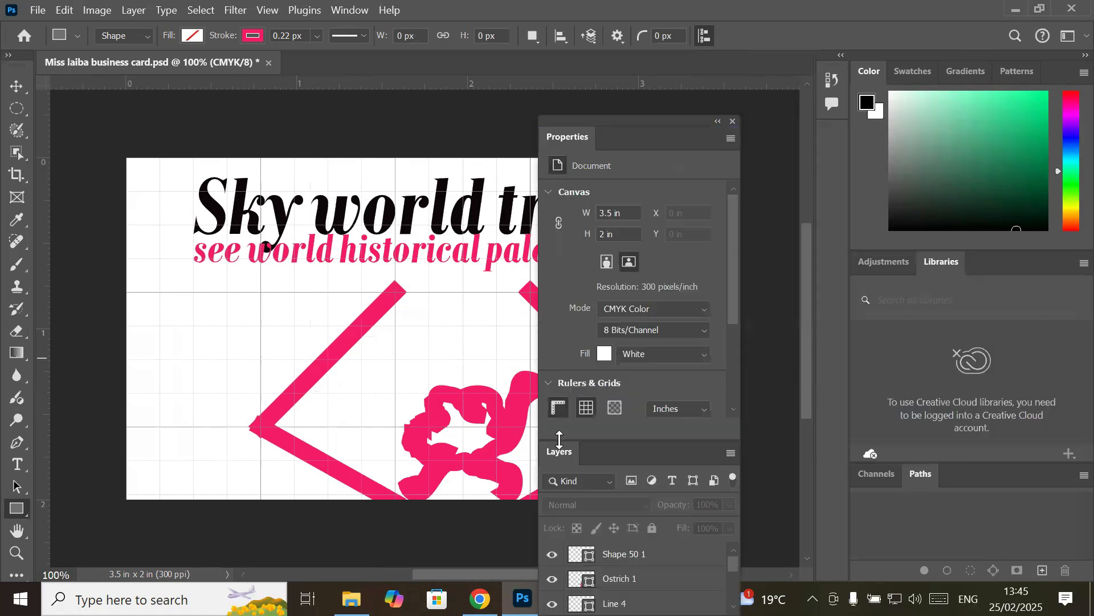
left_click_drag(560, 450, 635, 133)
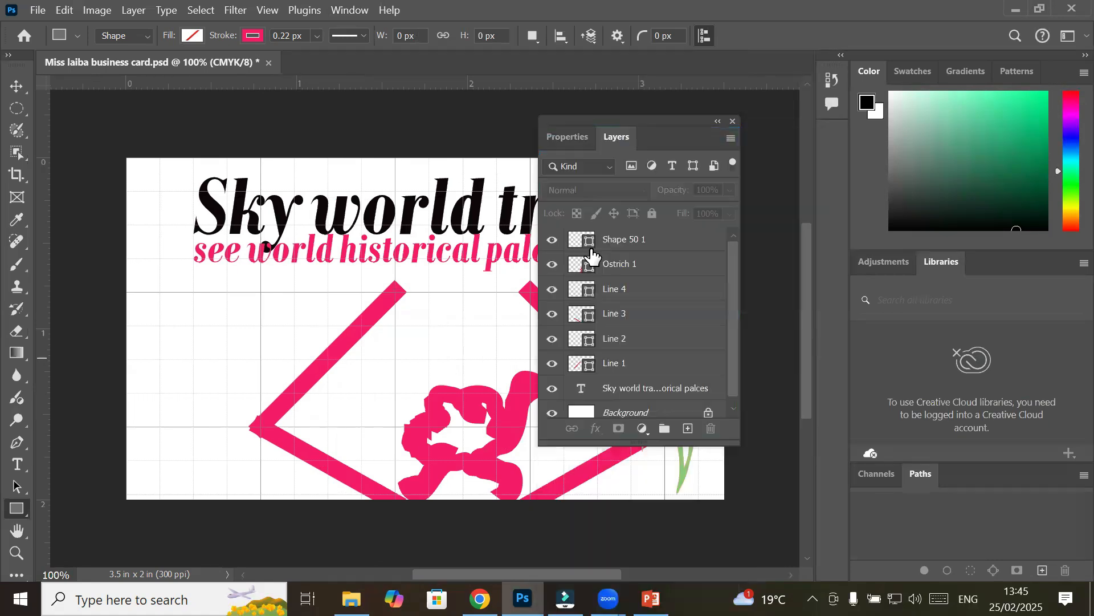
Switch between the two tabs, split Properties off, then group it back with Layers
left_click(557, 137)
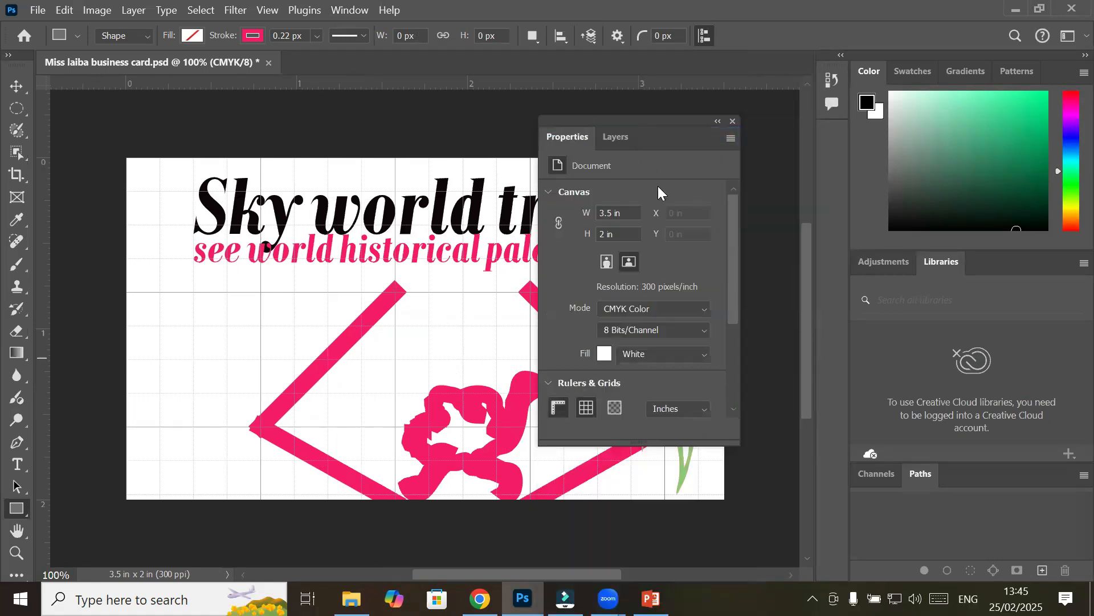
left_click(618, 141)
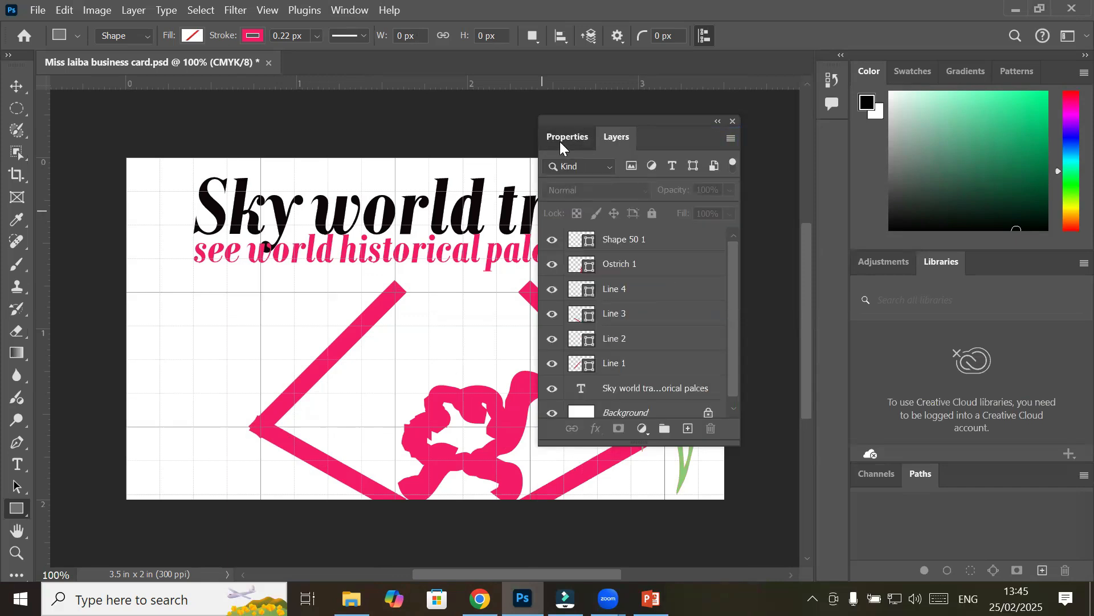
left_click_drag(317, 138, 322, 137)
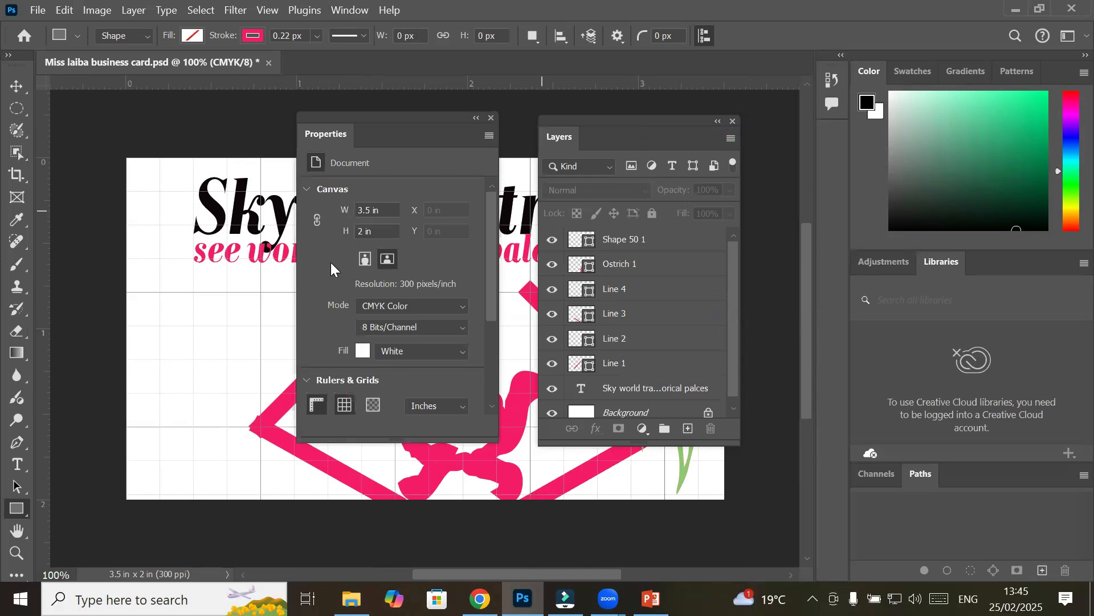
left_click_drag(323, 141, 532, 137)
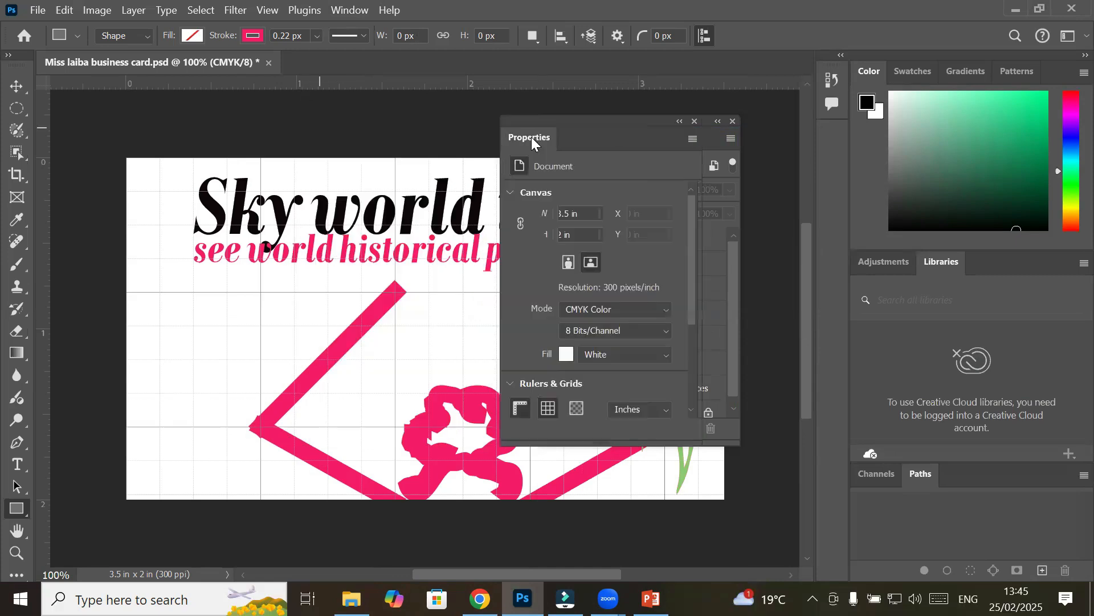
left_click_drag(607, 147, 607, 147)
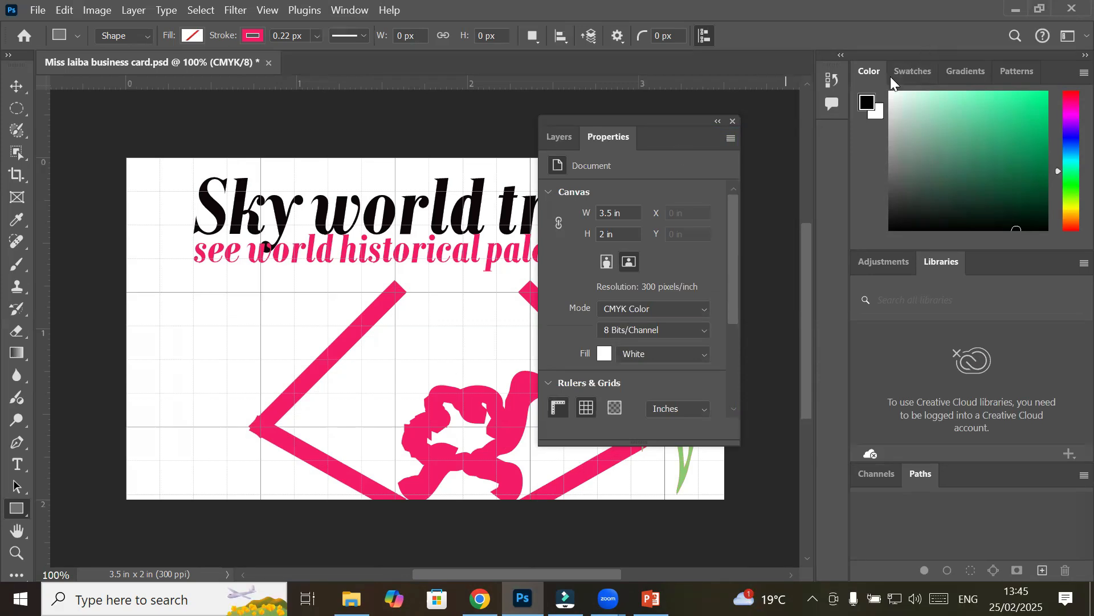
Float the Color/Swatches group, browse its presets, collapse it to icons and dock it at the right
left_click_drag(919, 53, 411, 158)
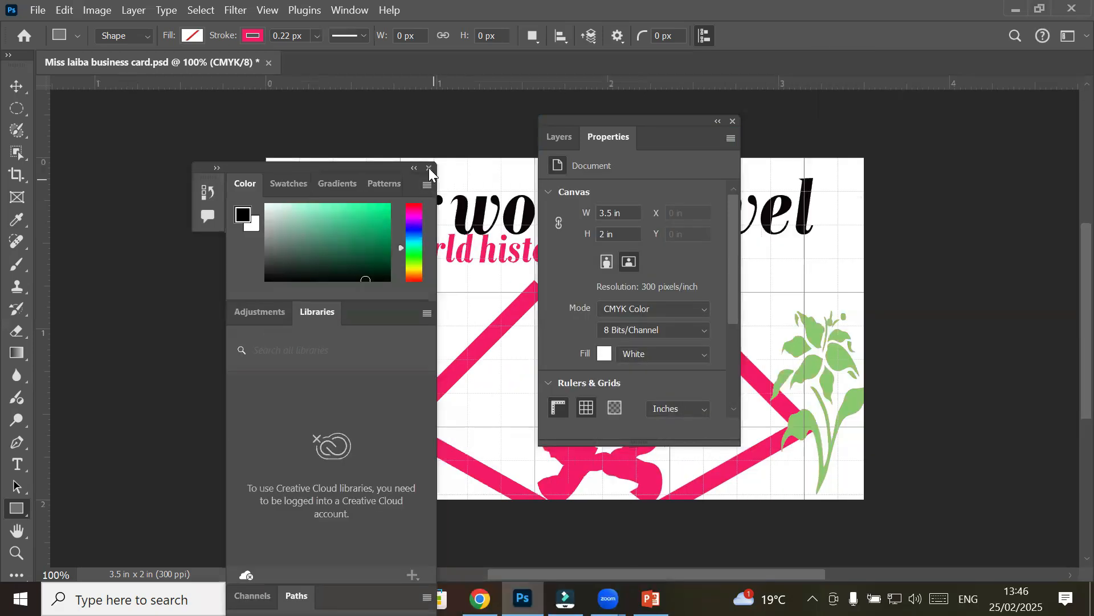
left_click(279, 190)
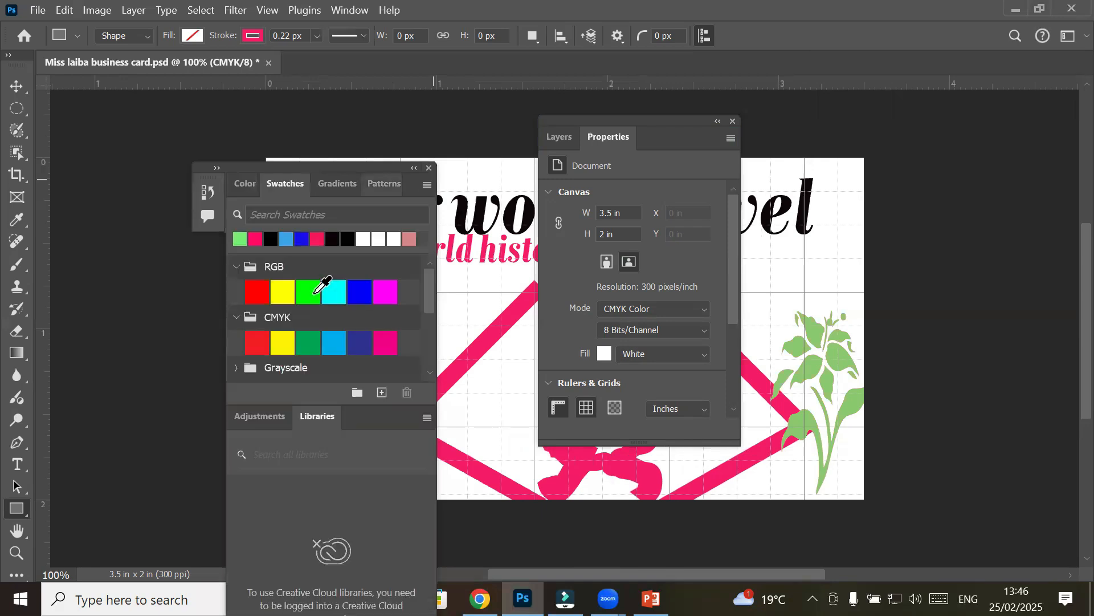
left_click(357, 188)
left_click(394, 183)
left_click(236, 266)
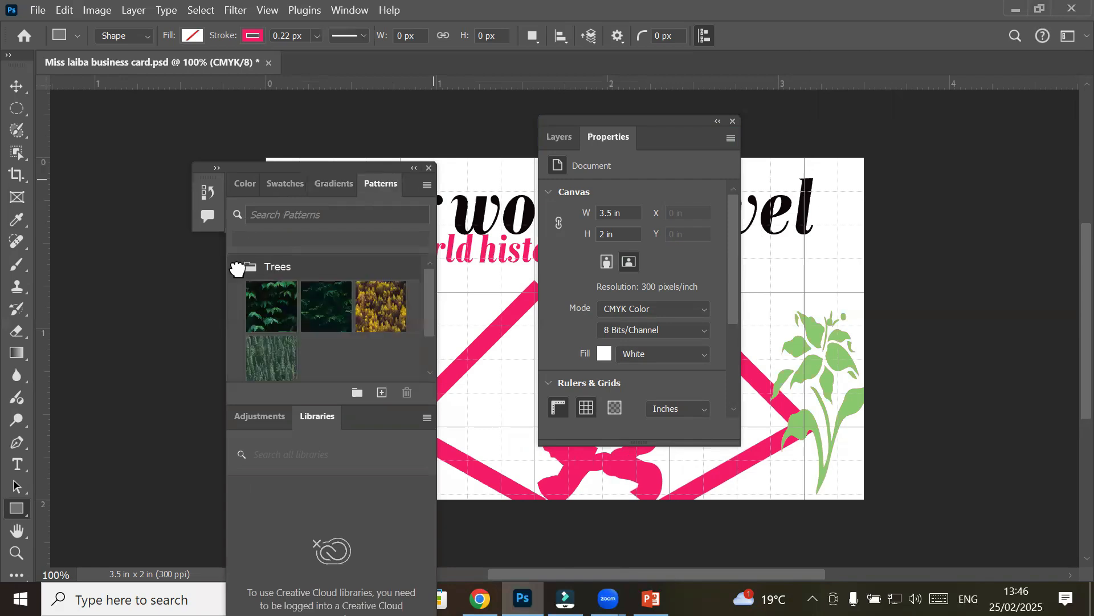
left_click(236, 267)
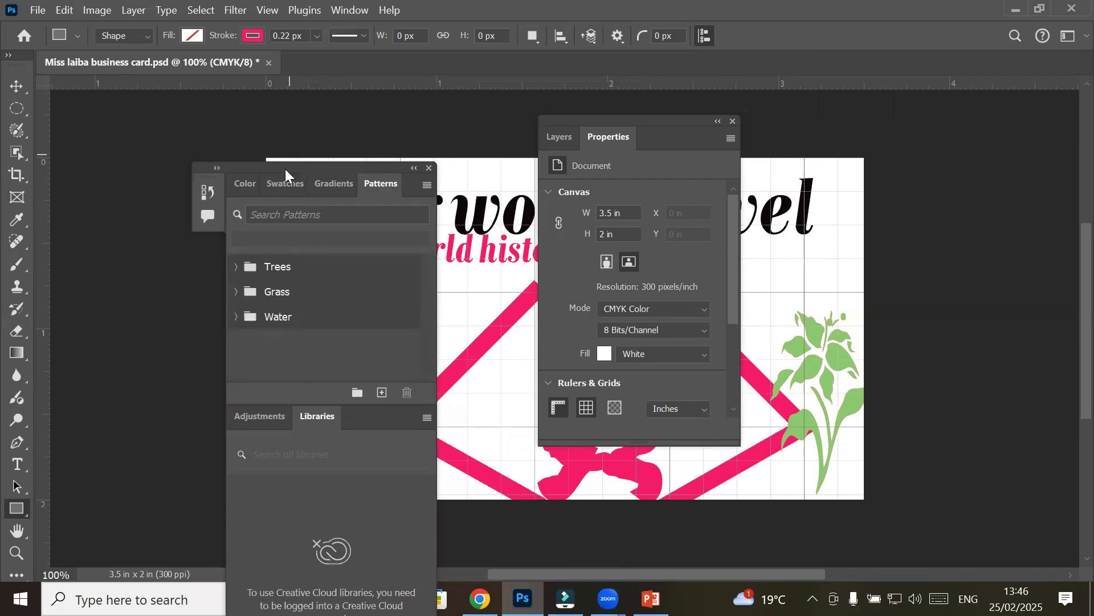
left_click(416, 167)
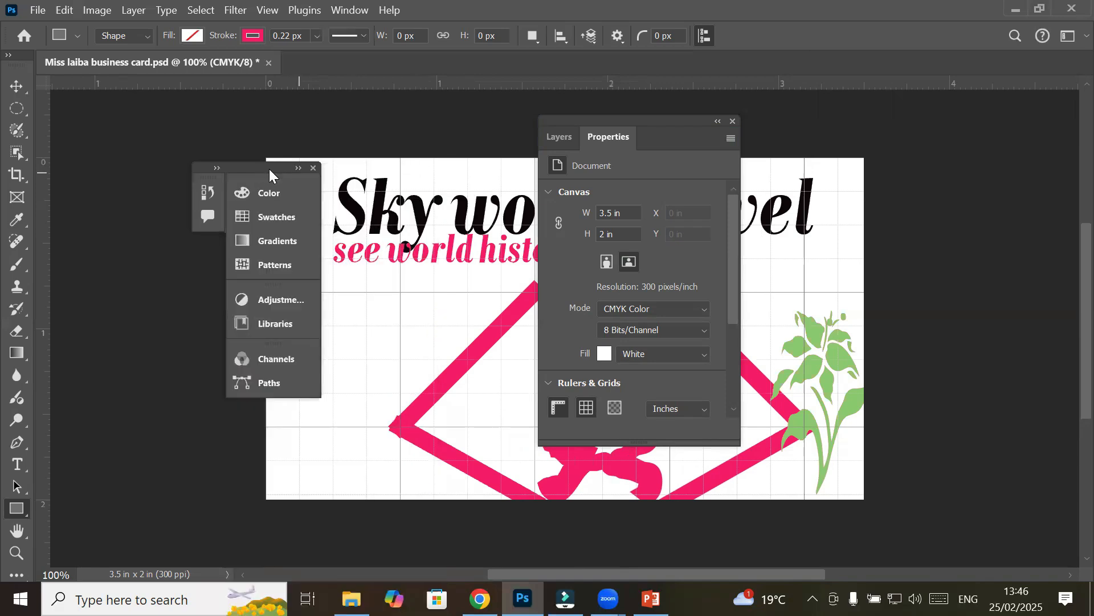
left_click_drag(262, 168, 1067, 223)
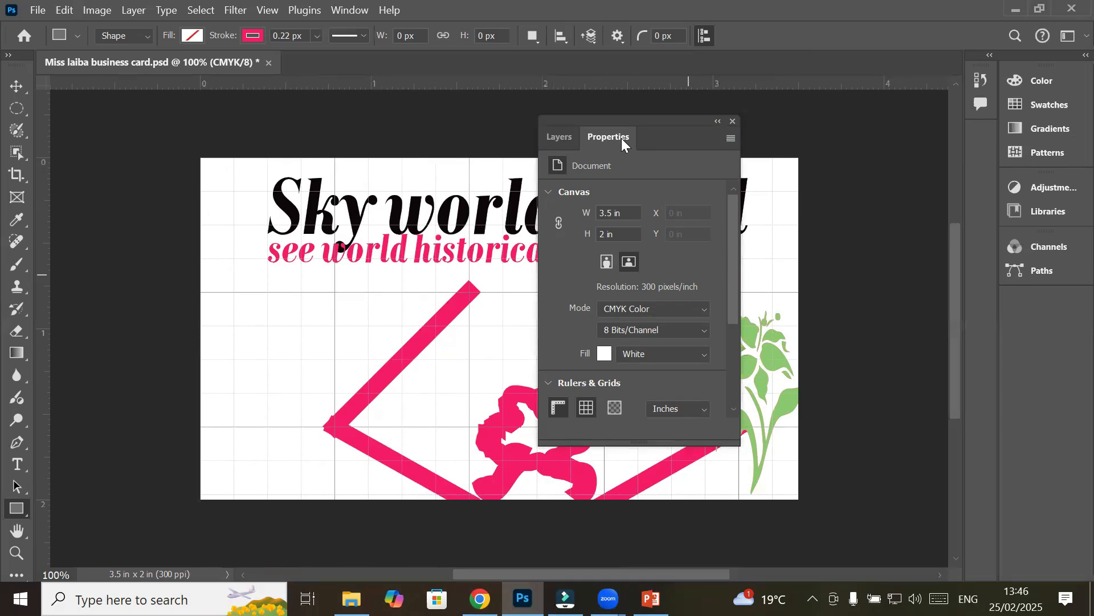
Park the Layers/Properties panel off the card and float the two-column toolbar with the Move tool
left_click_drag(628, 118, 832, 101)
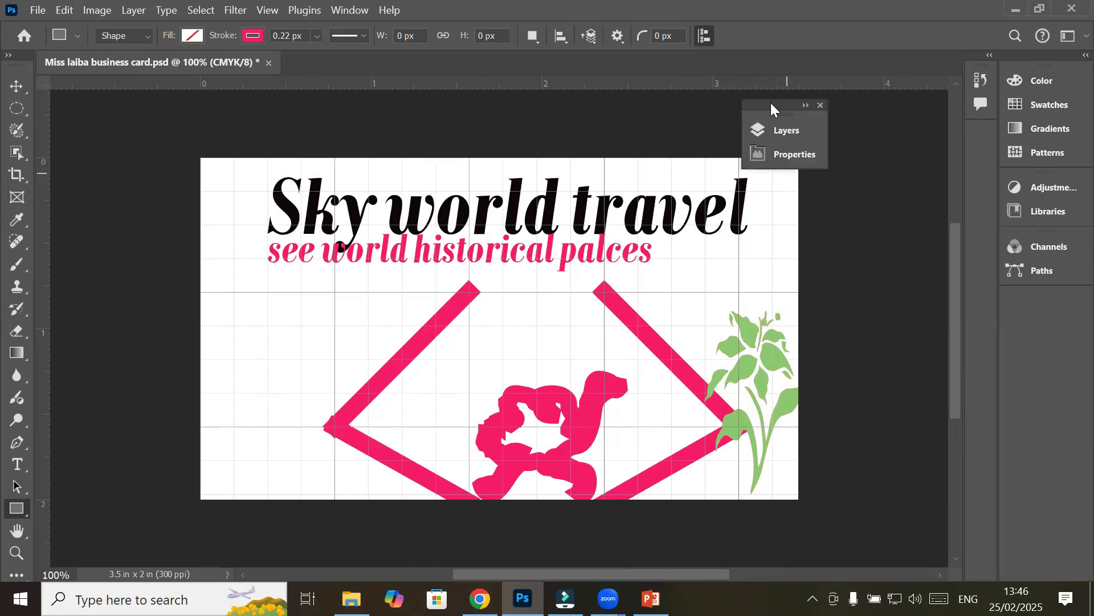
left_click_drag(852, 51, 814, 65)
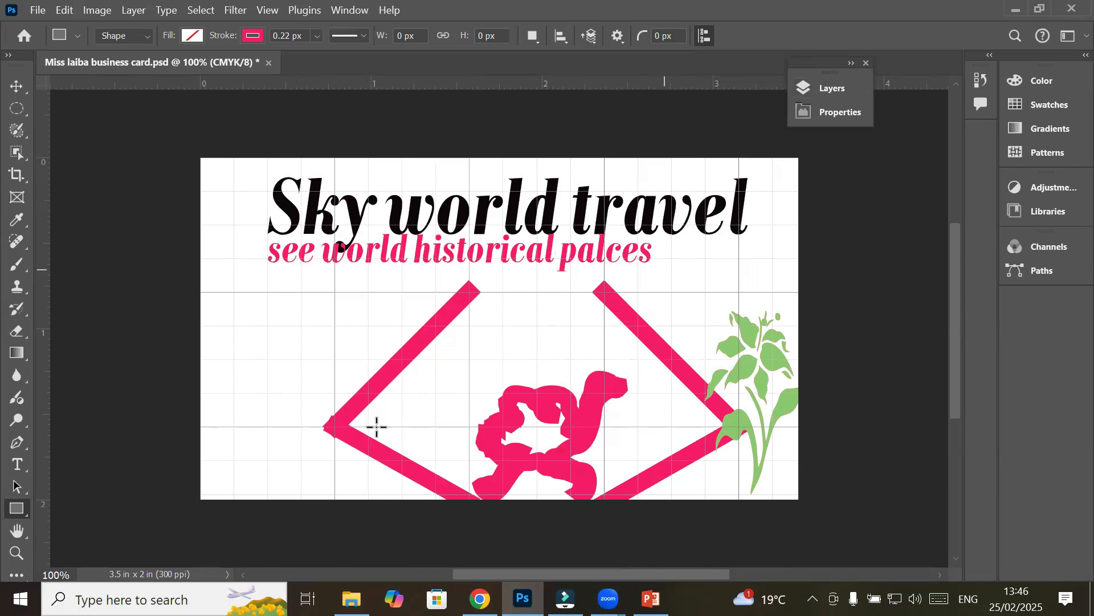
left_click(8, 55)
left_click_drag(99, 132, 92, 132)
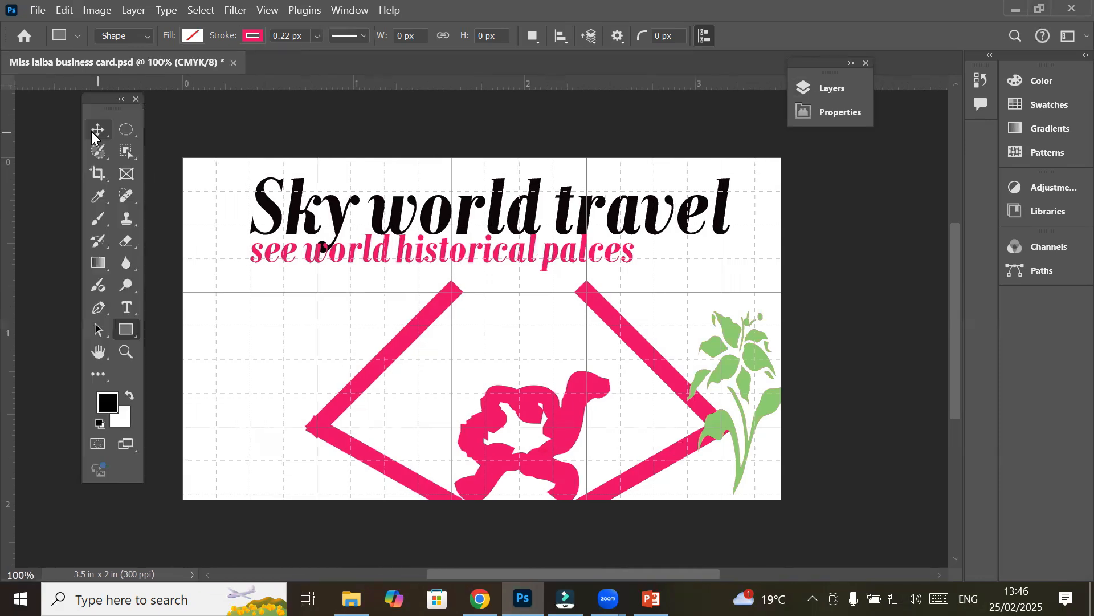
left_click(97, 130)
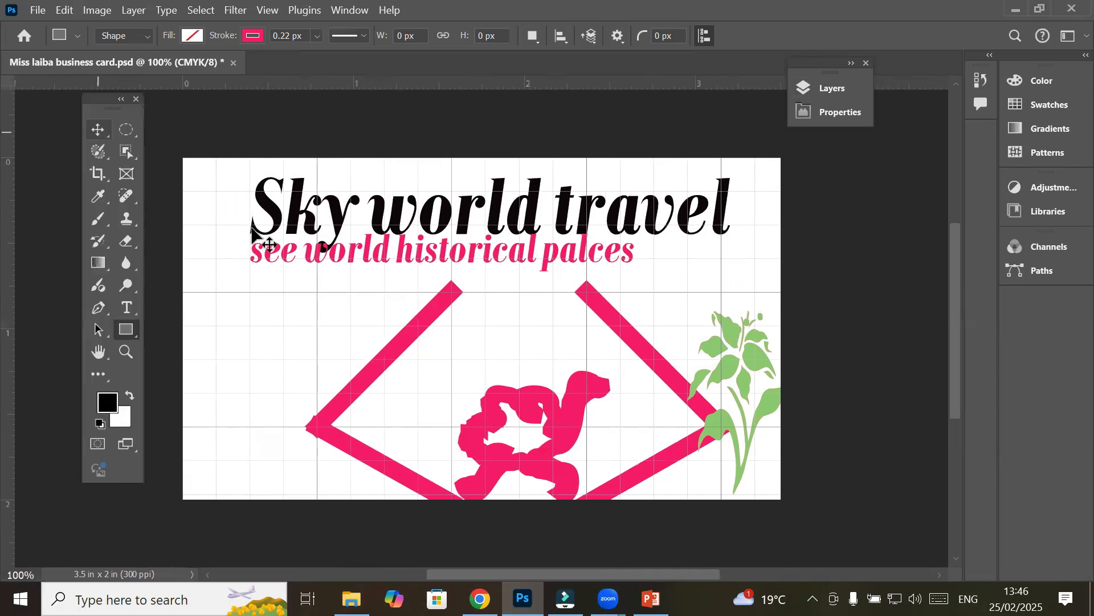
Widen the lower-right pink line, then move the ostrich left and shrink it to about 45%
left_click(397, 341)
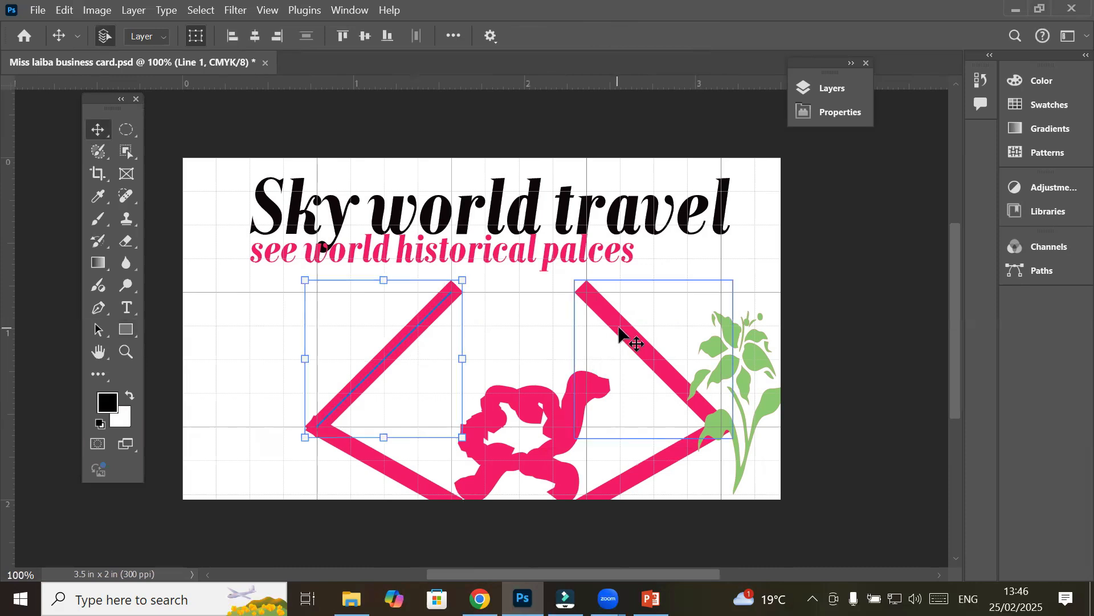
left_click(557, 420)
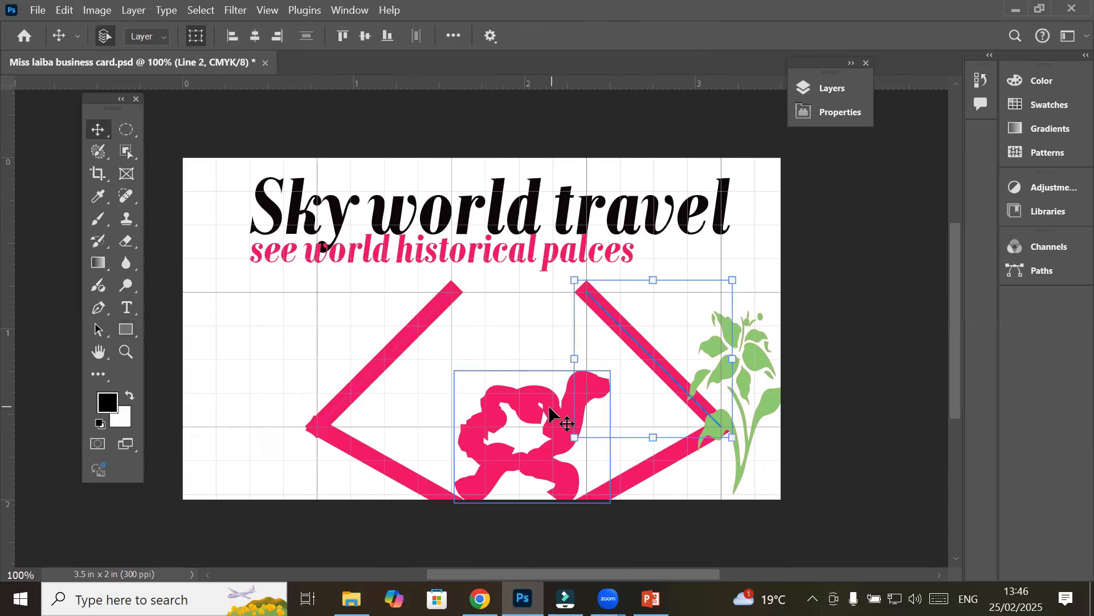
left_click(652, 471)
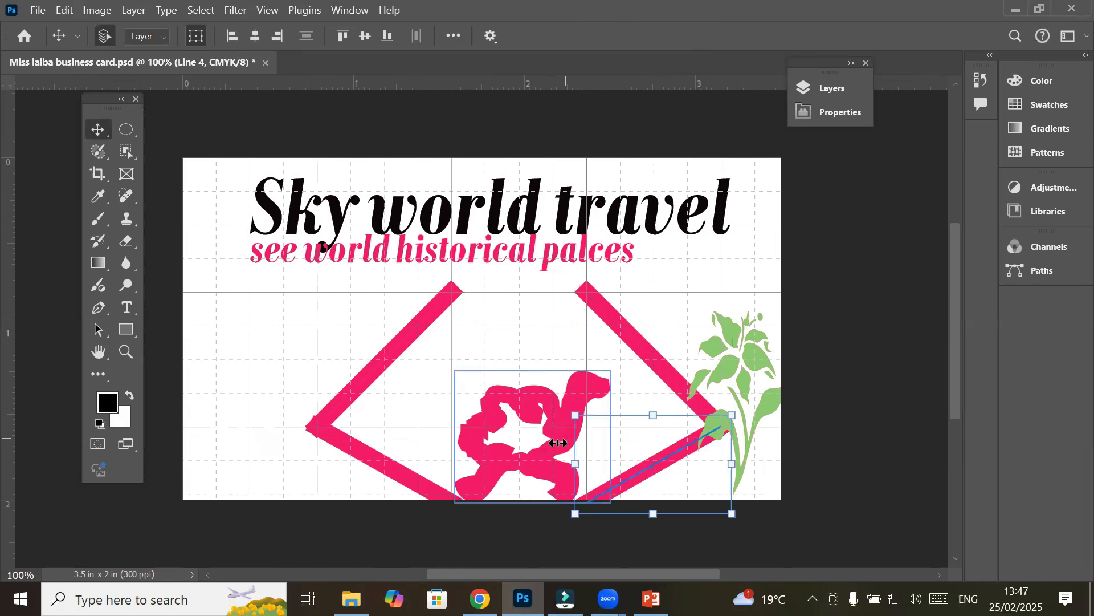
left_click_drag(547, 454, 525, 456)
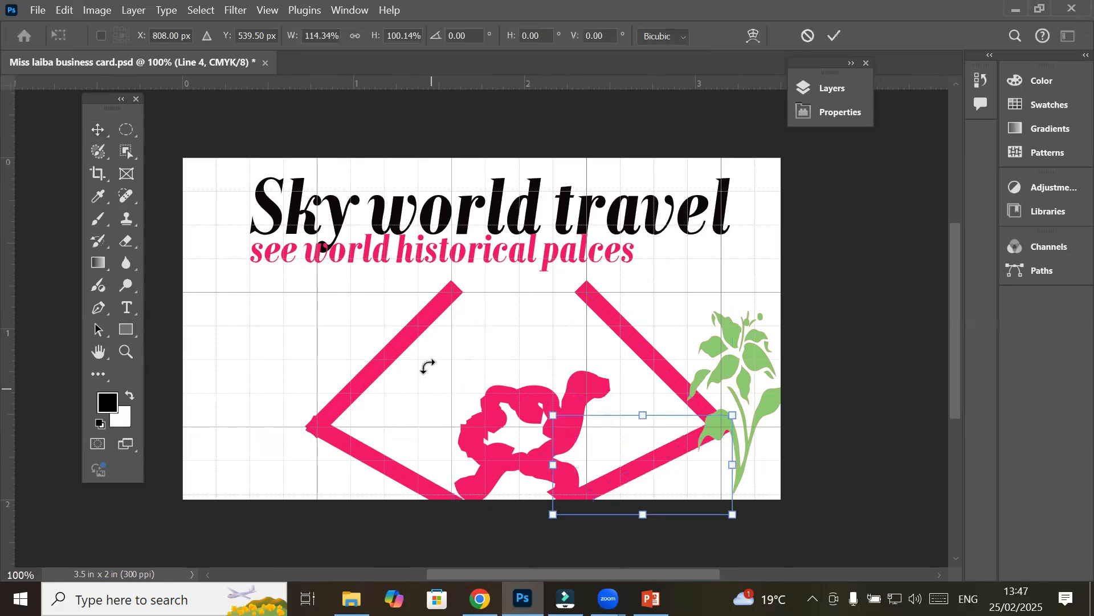
left_click(468, 401)
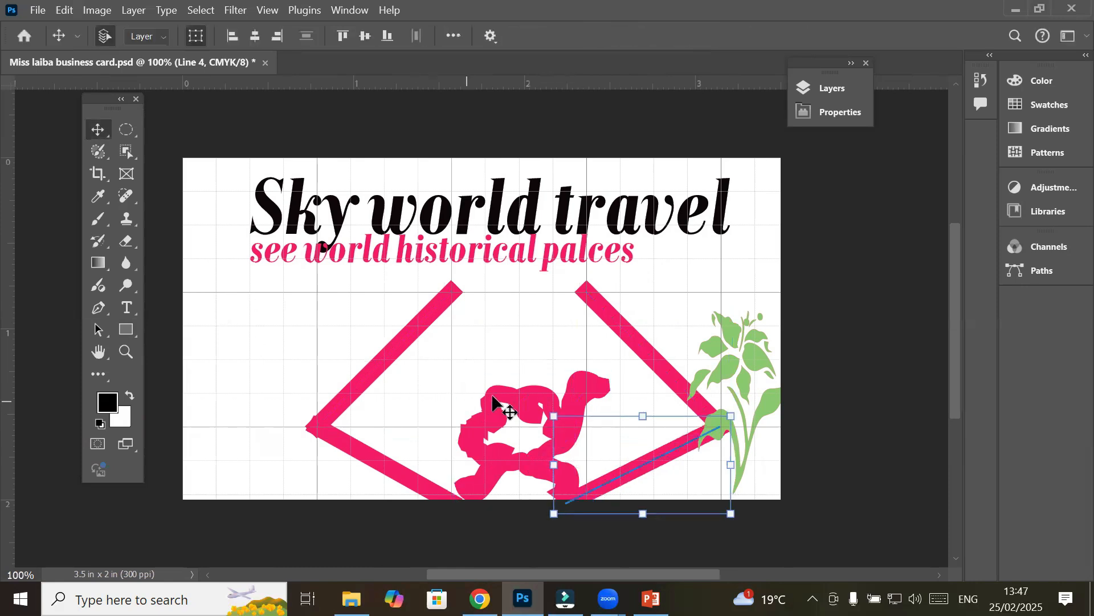
left_click_drag(496, 401, 214, 424)
left_click_drag(351, 292, 359, 378)
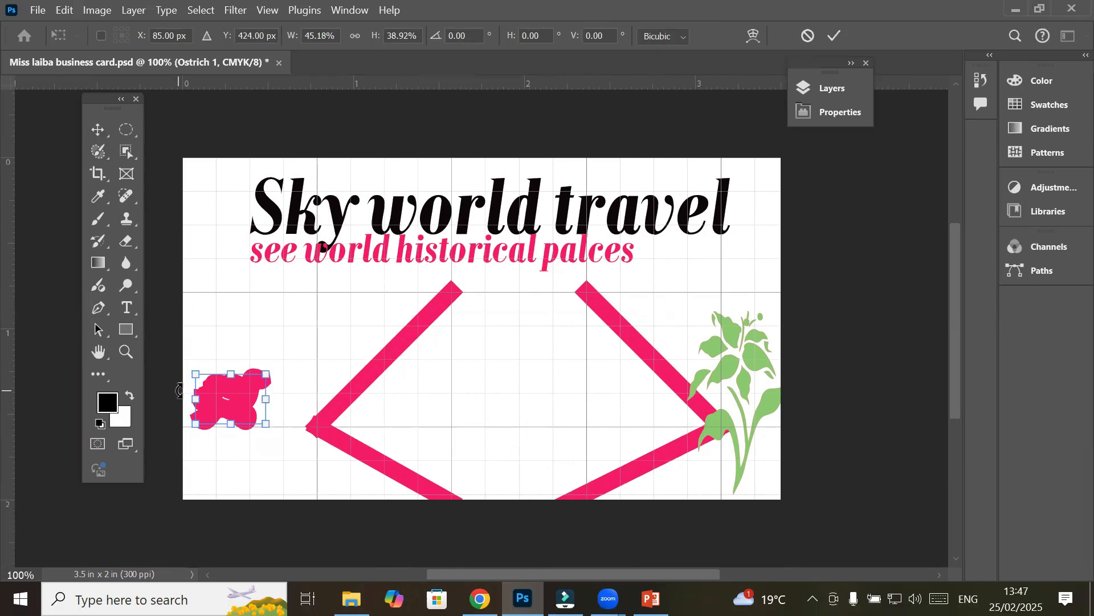
left_click(97, 129)
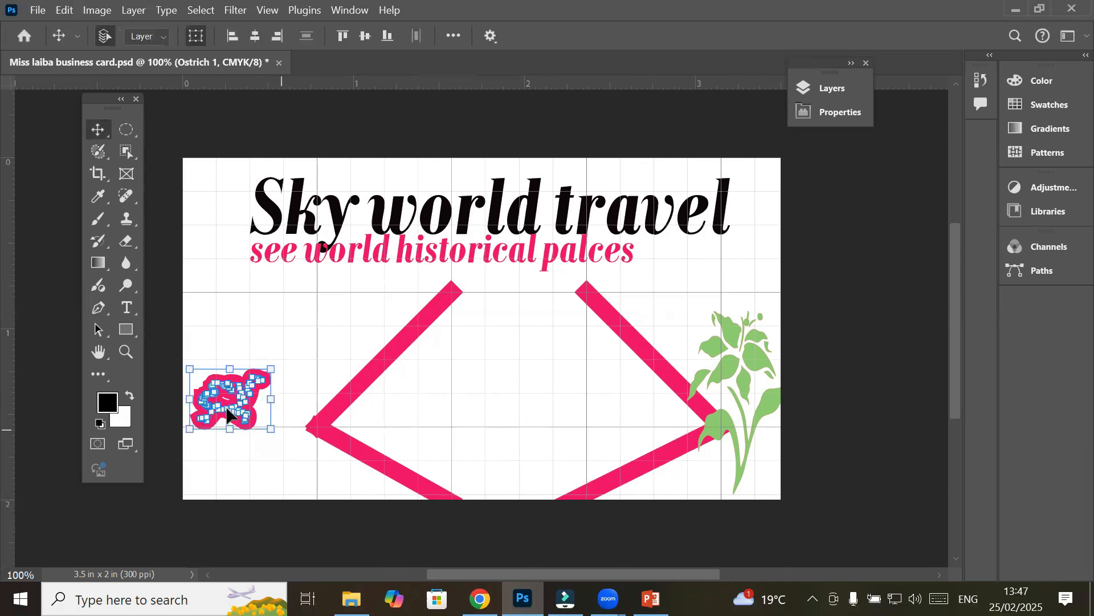
Thin the ostrich's stroke to 0.15 px with the Custom Shape tool, then deselect it
left_click(123, 330)
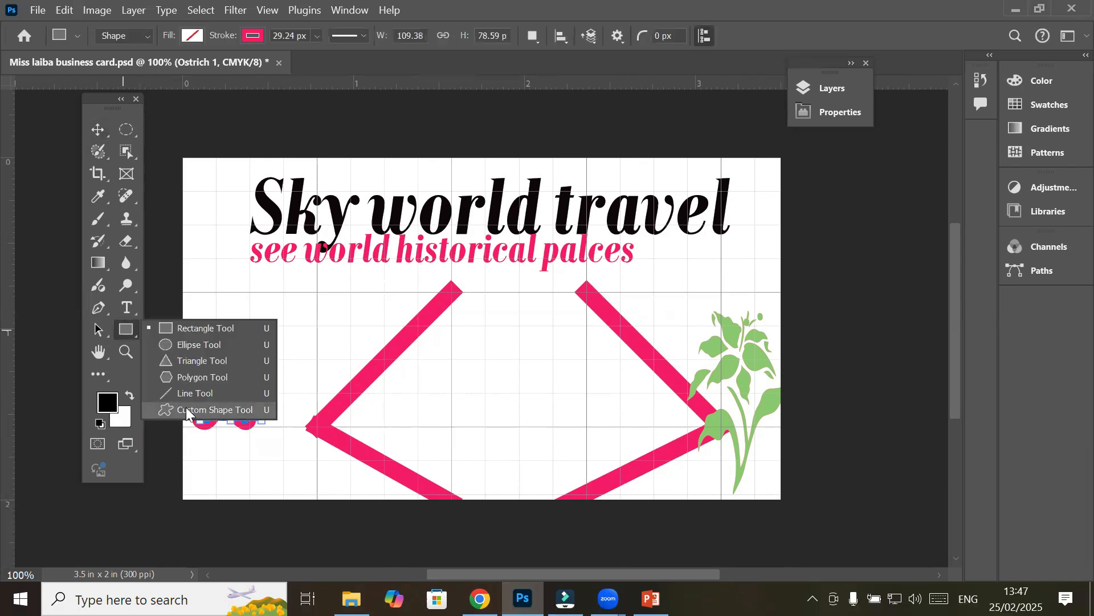
left_click(194, 409)
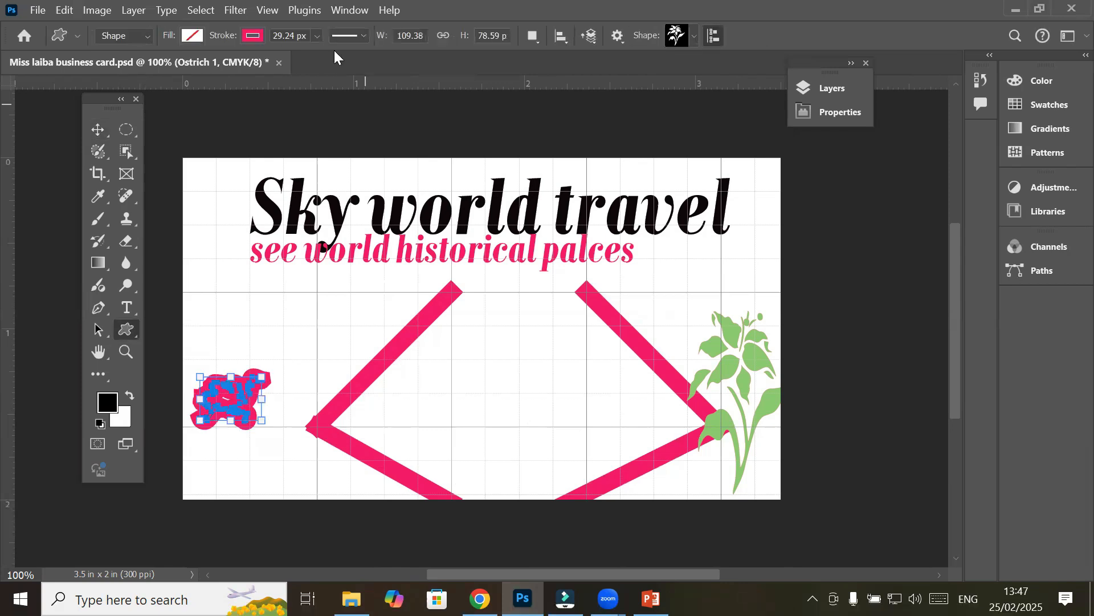
left_click(317, 36)
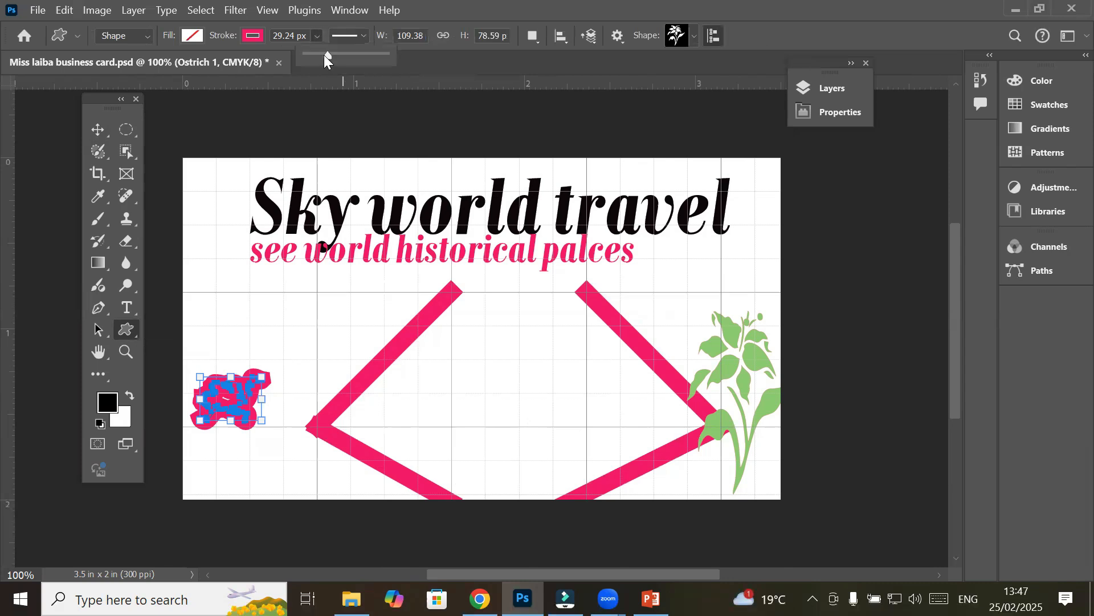
left_click_drag(320, 59, 309, 59)
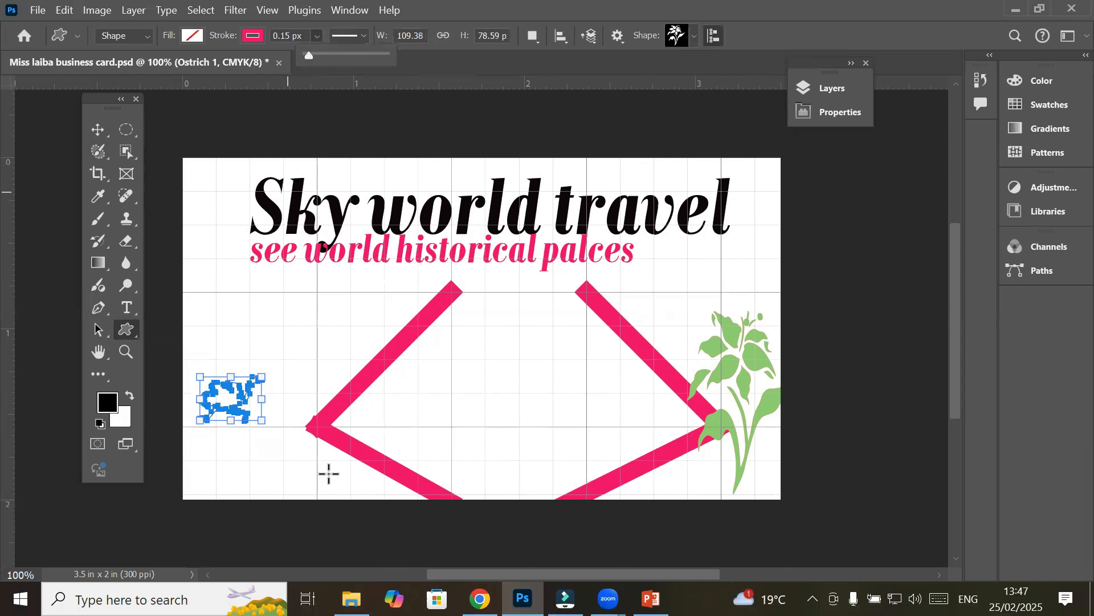
left_click(98, 130)
left_click(231, 399)
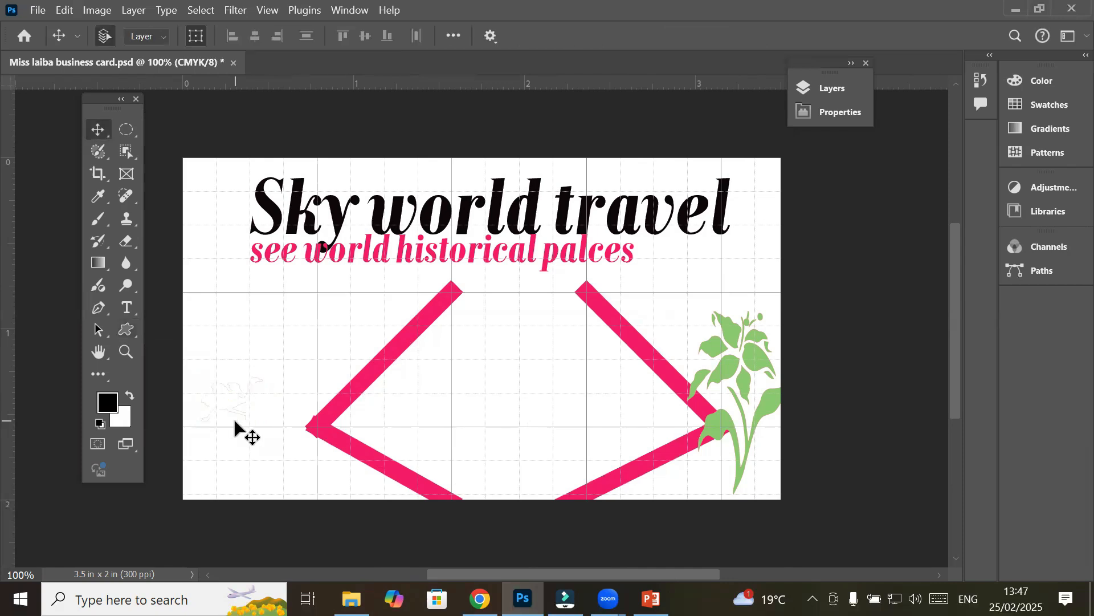
Zoom to 740% on the ostrich, select the Ostrich 1 layer, and check the shape tool list
scroll(219, 445, "up", 1)
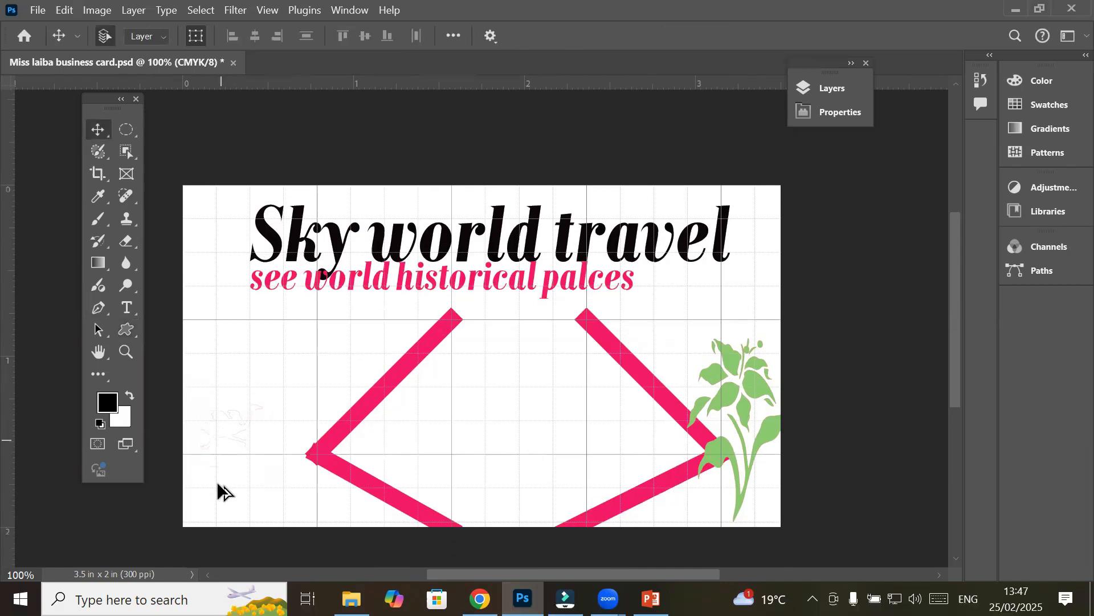
scroll(214, 439, "up", 5)
scroll(215, 434, "up", 3)
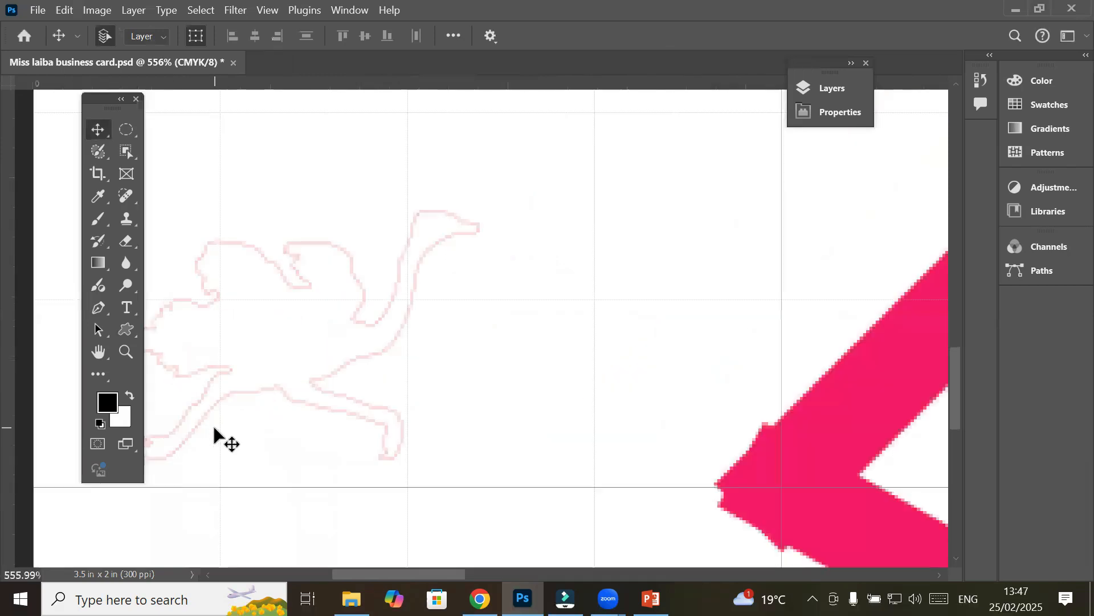
scroll(214, 435, "up", 1)
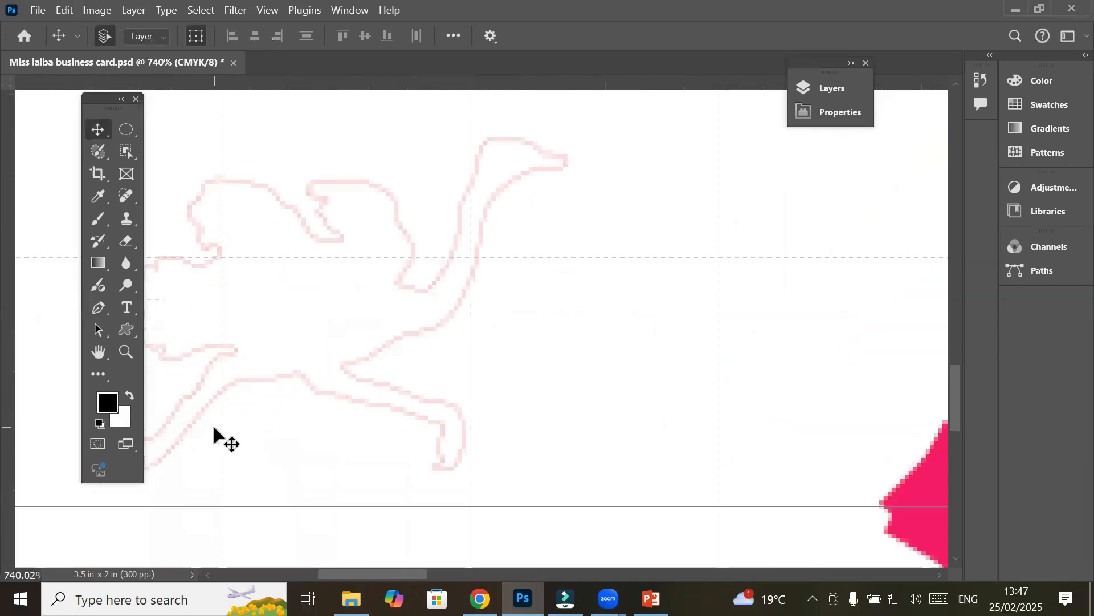
left_click(382, 349)
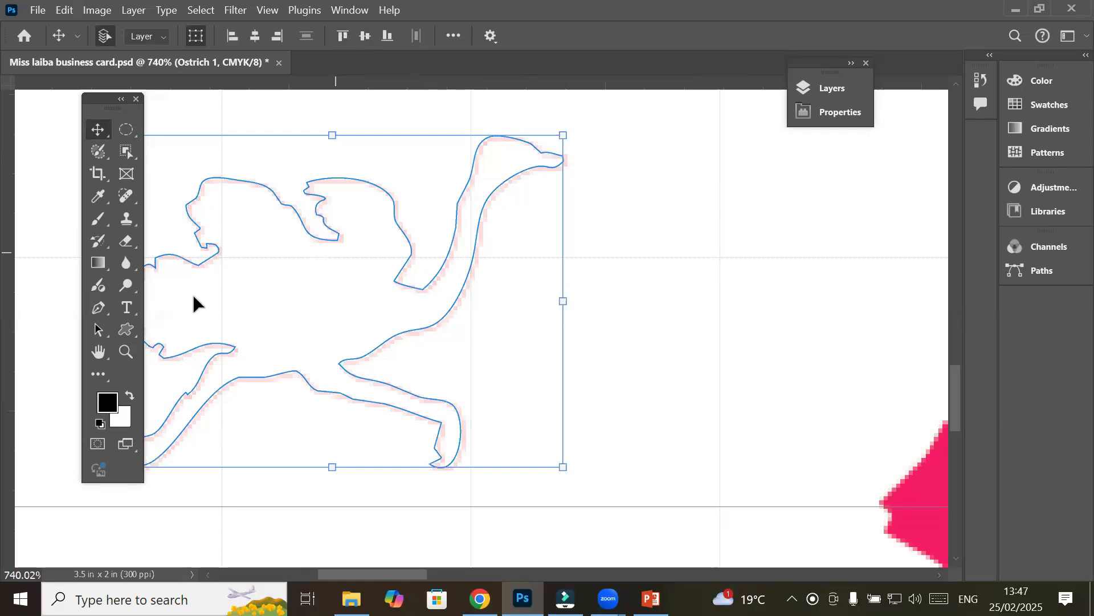
left_click(125, 331)
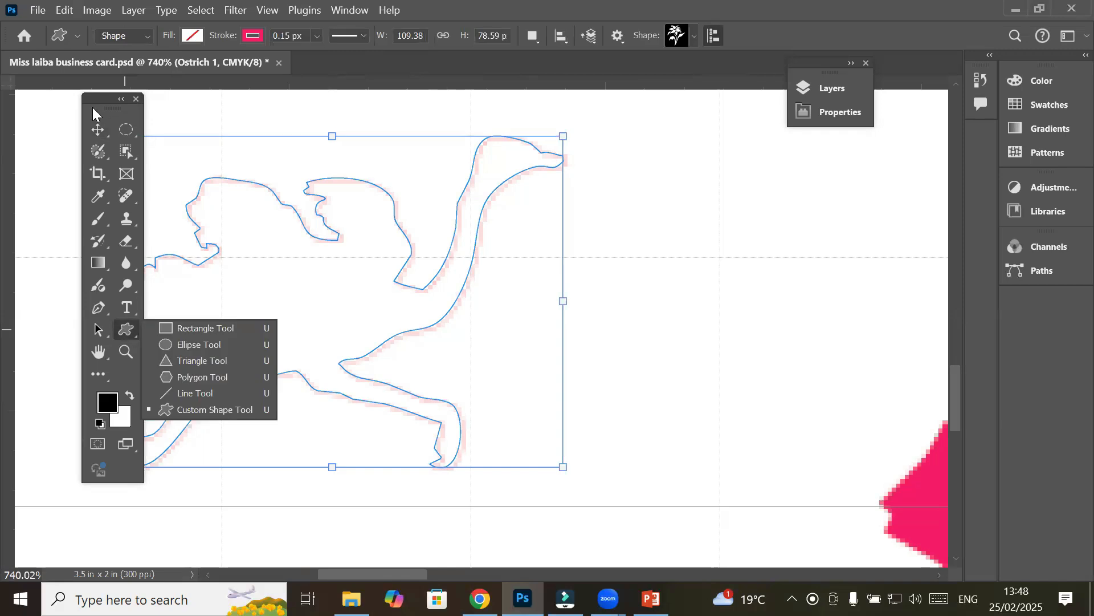
left_click(100, 126)
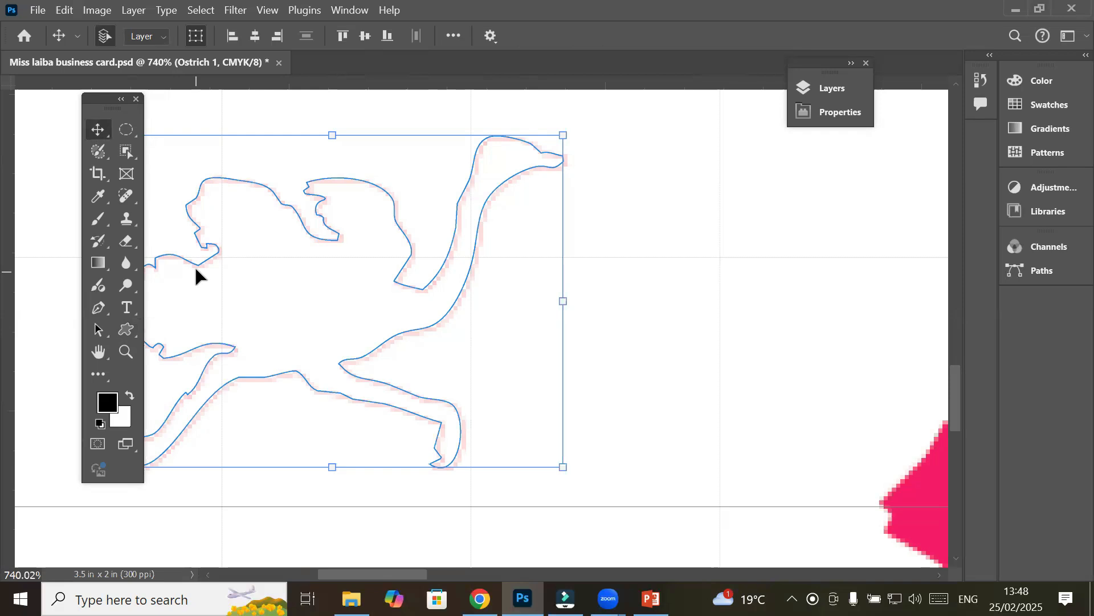
Give the ostrich a salmon-pink fill and a green outline colour
left_click(130, 323)
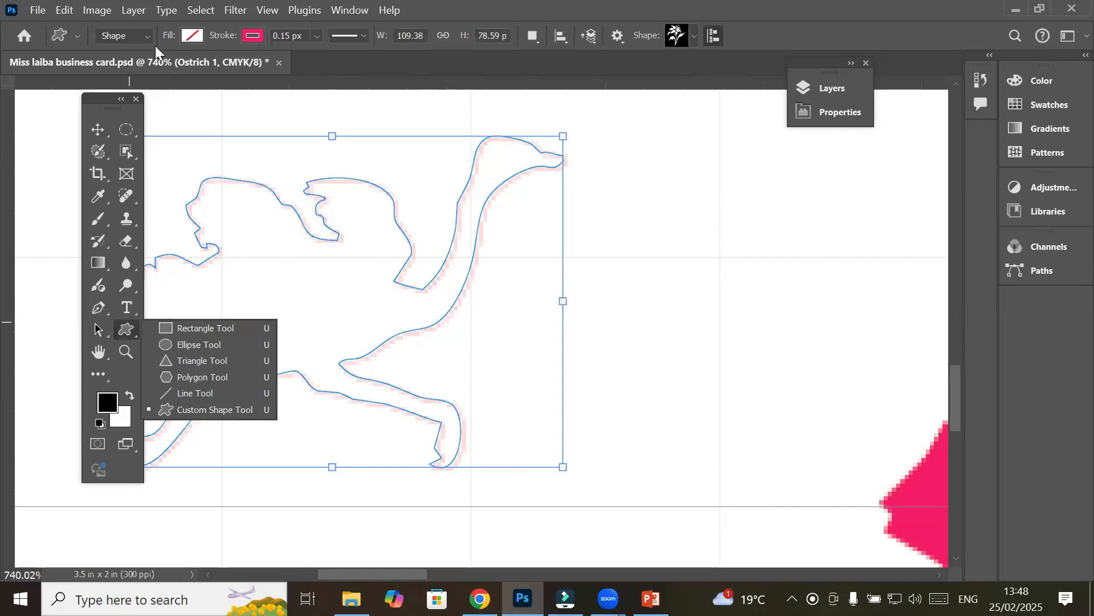
left_click(194, 38)
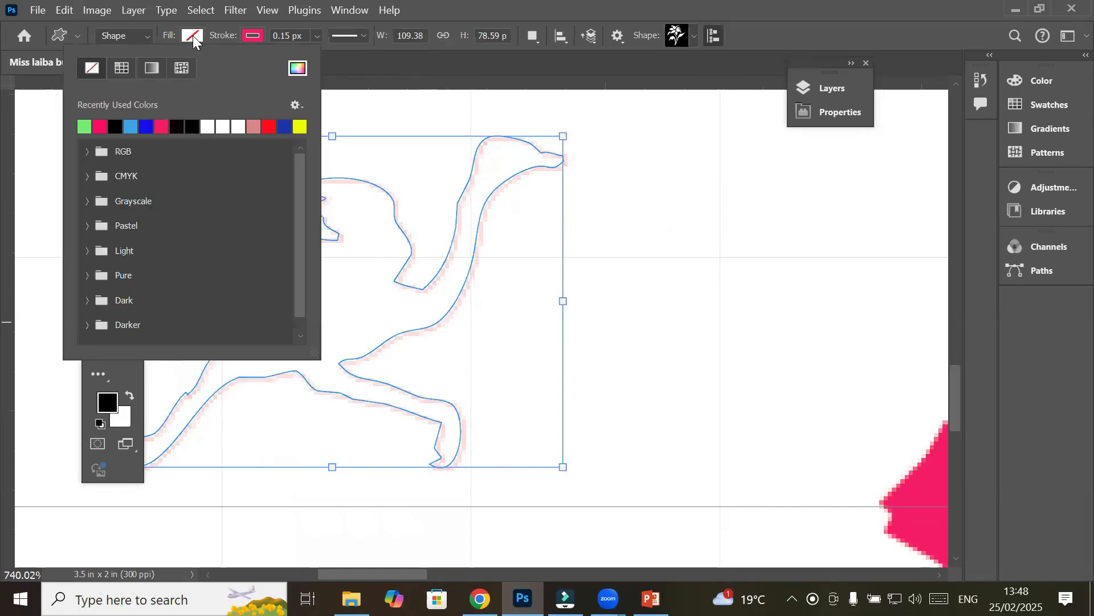
left_click(256, 127)
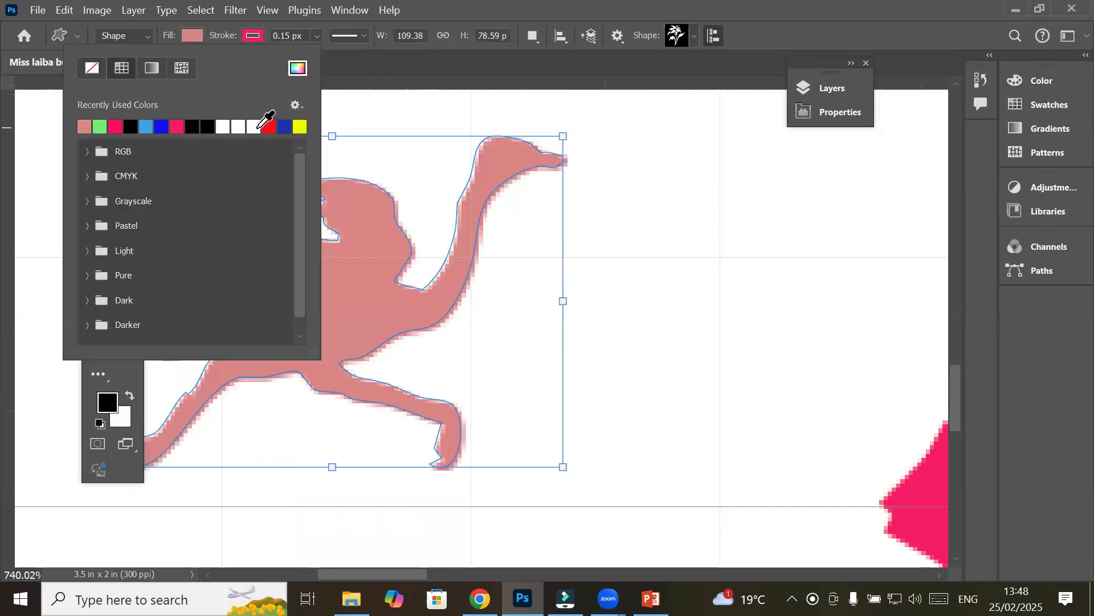
left_click(247, 38)
left_click(247, 37)
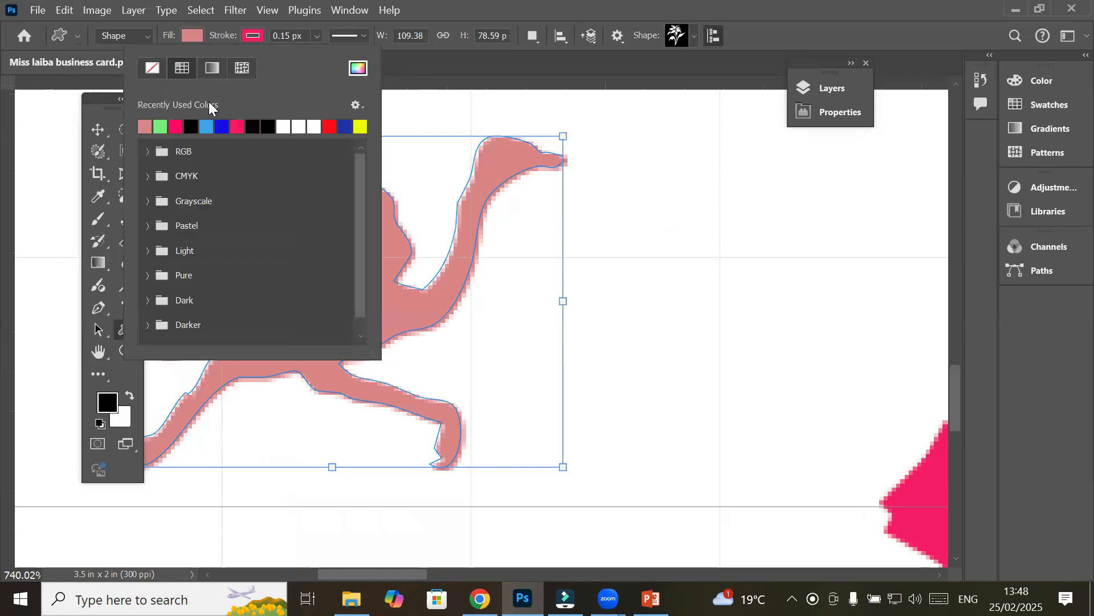
left_click(160, 127)
left_click(633, 260)
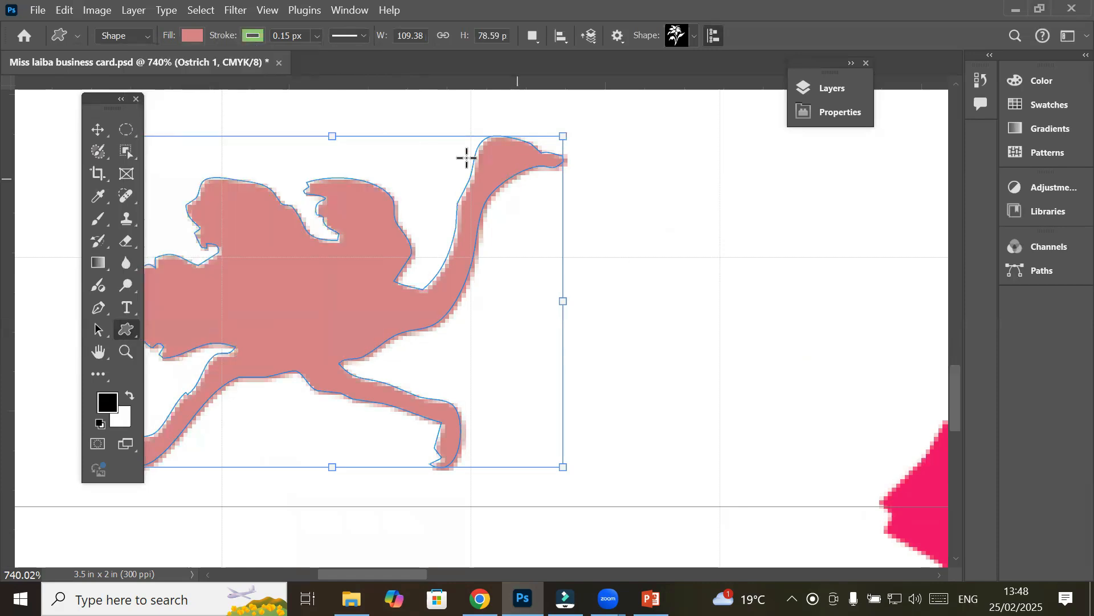
Set the ostrich's green outline width to 0.73 px
scroll(466, 178, "up", 5)
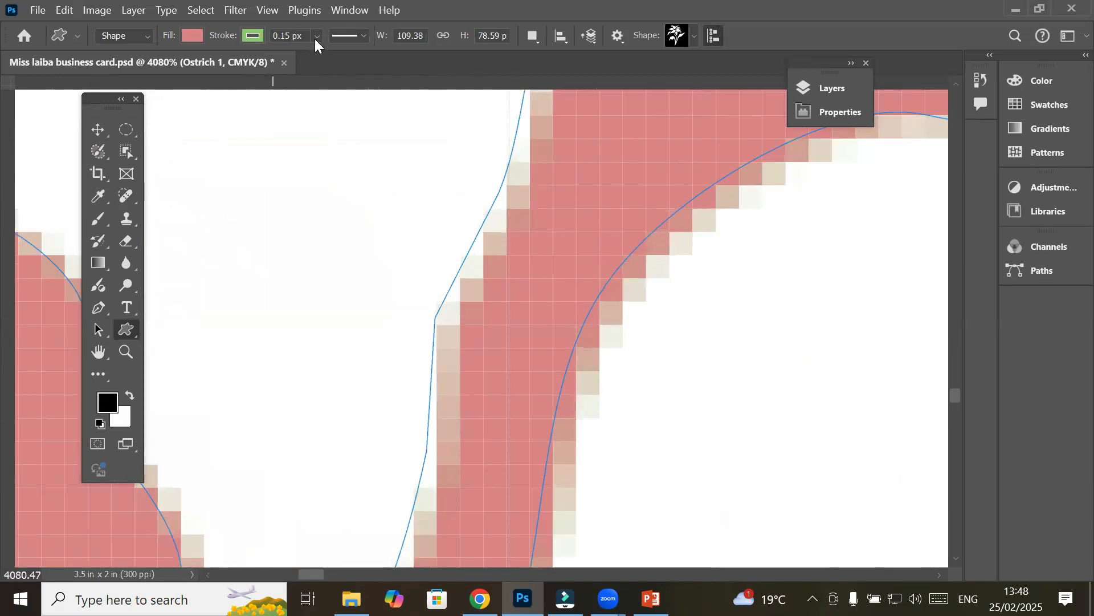
left_click(317, 37)
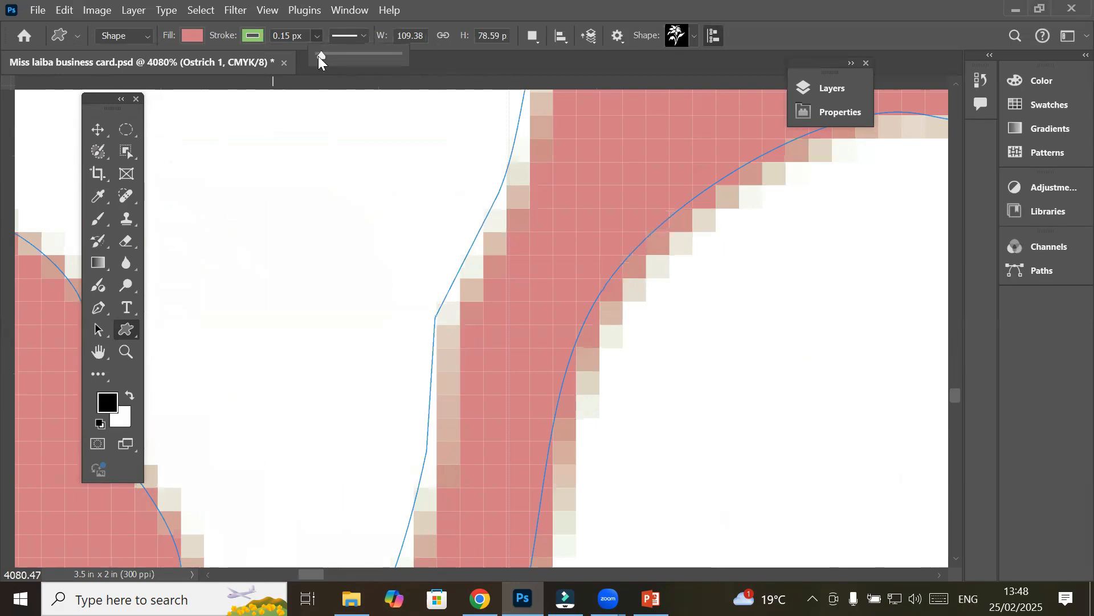
left_click(323, 55)
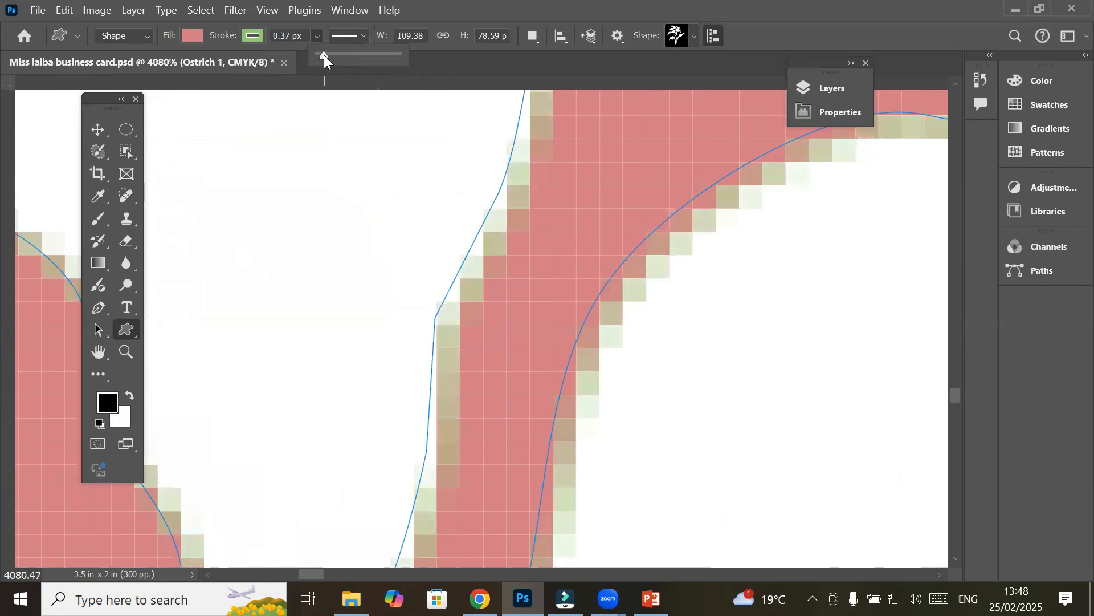
left_click_drag(323, 55, 322, 56)
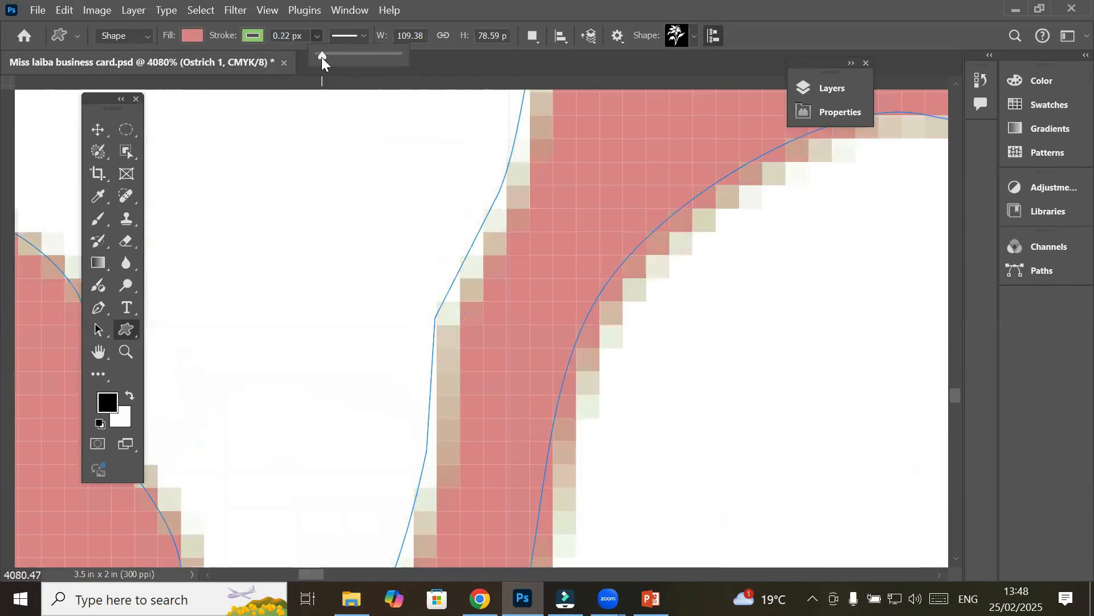
left_click(328, 56)
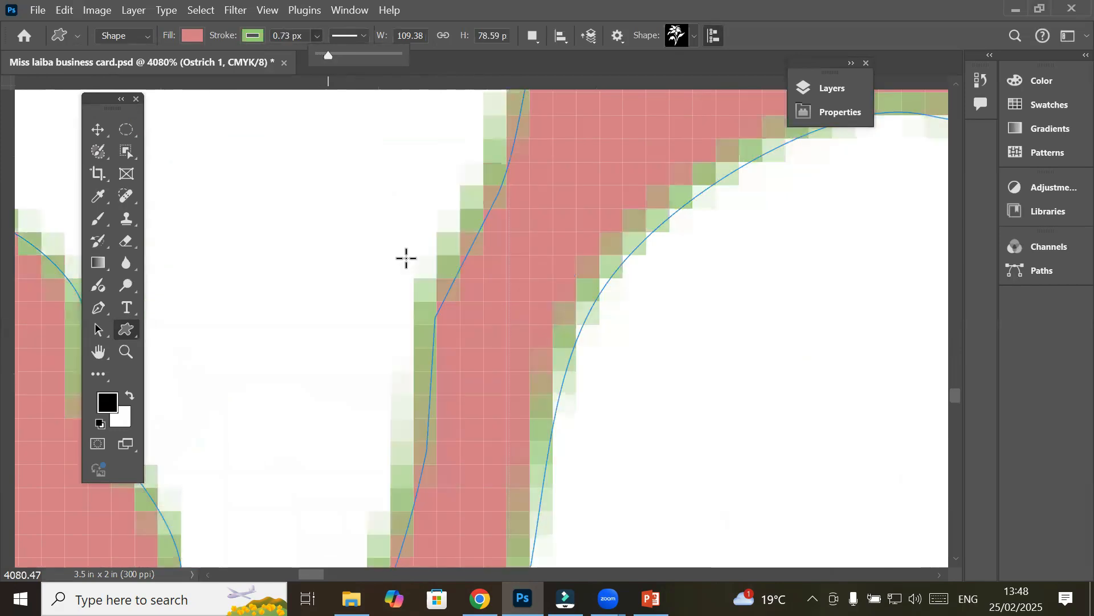
scroll(403, 258, "down", 2)
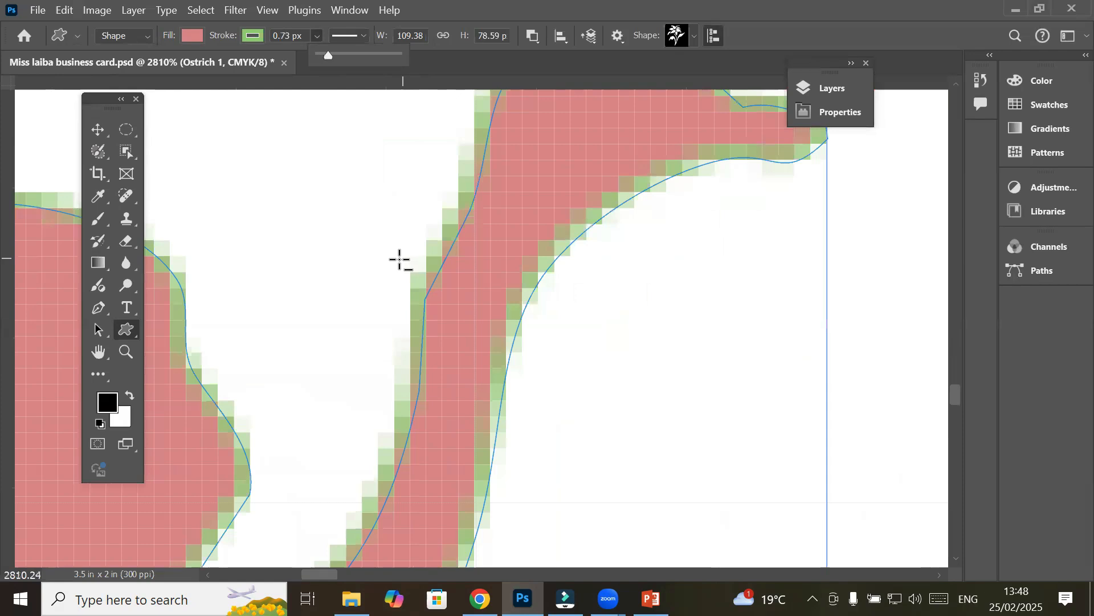
scroll(400, 260, "down", 4)
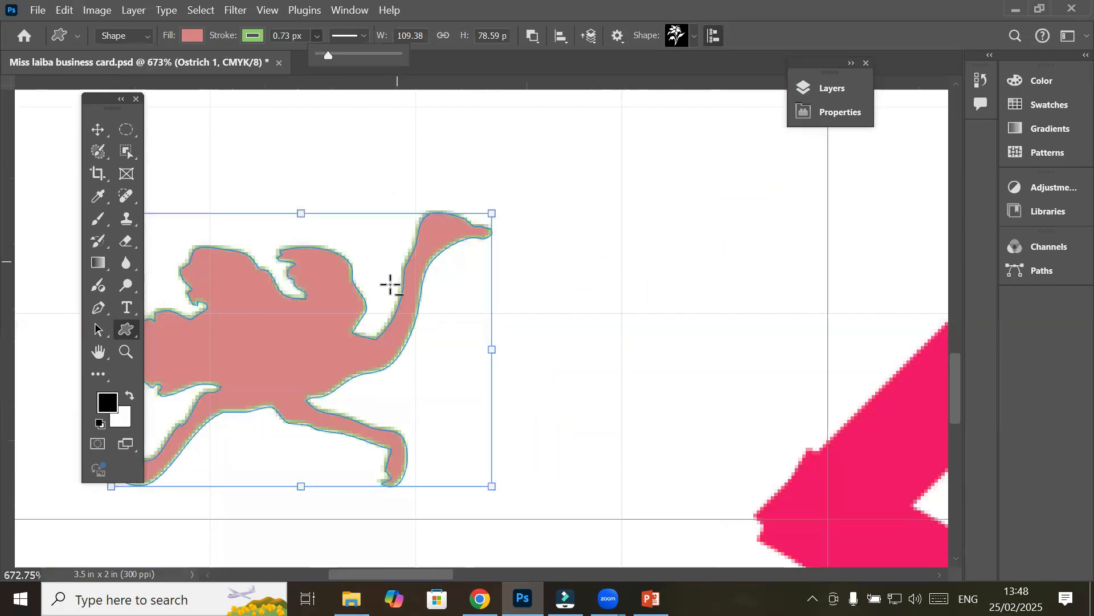
scroll(391, 284, "up", 4)
scroll(481, 300, "up", 1)
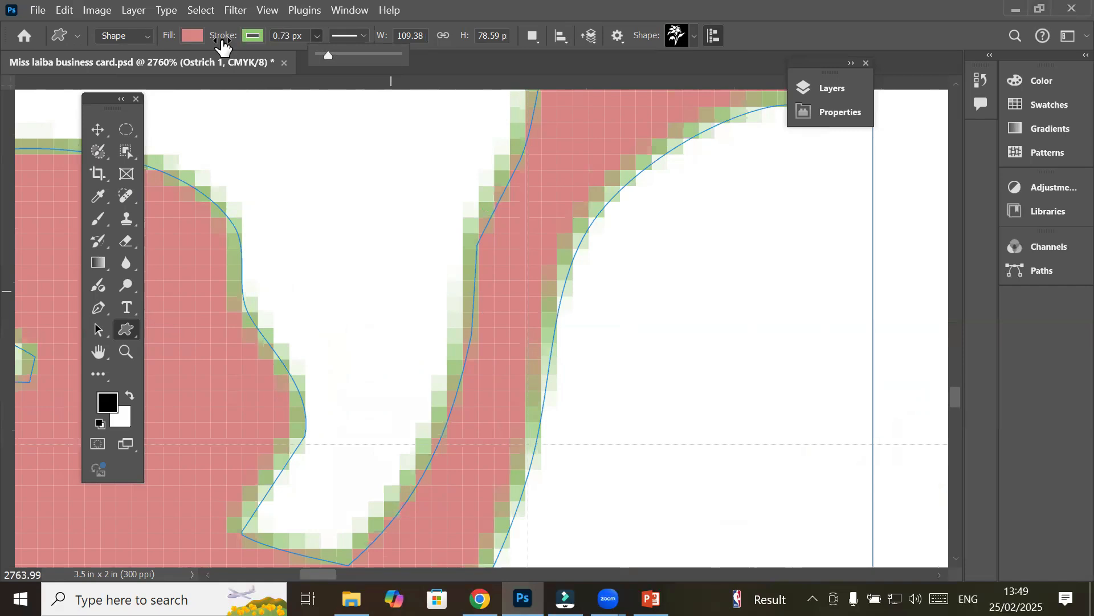
Try several outline colours on the ostrich and settle on dark blue
left_click(251, 42)
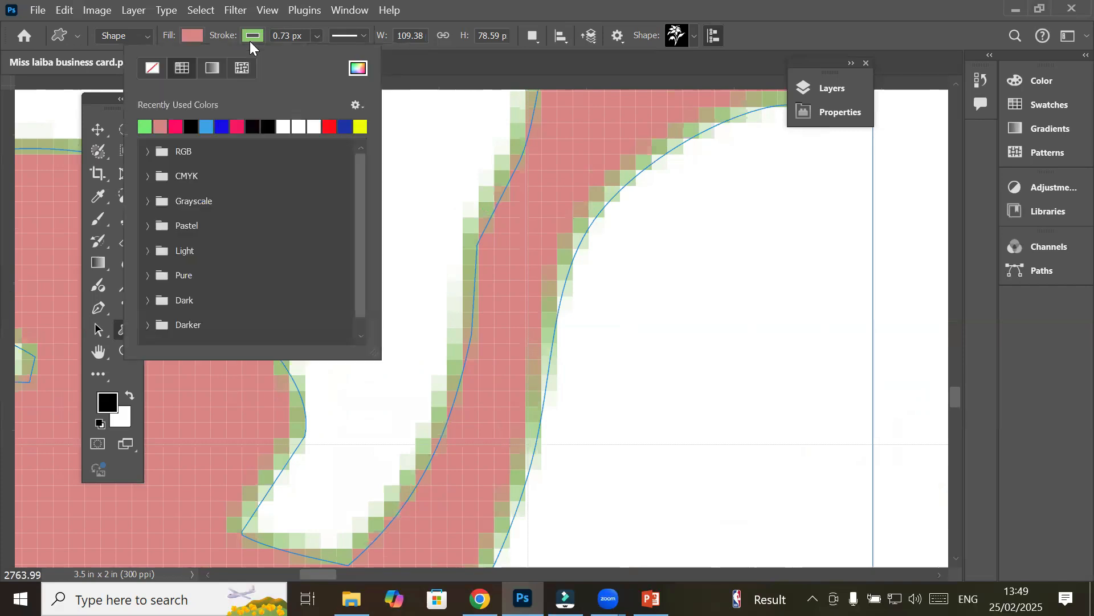
left_click(222, 126)
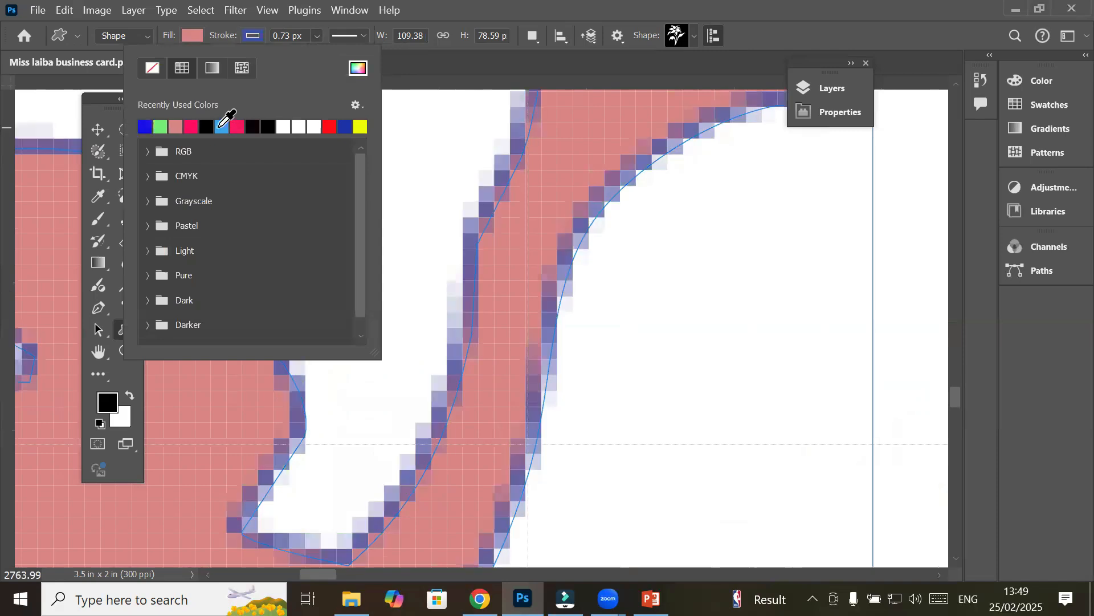
left_click(192, 128)
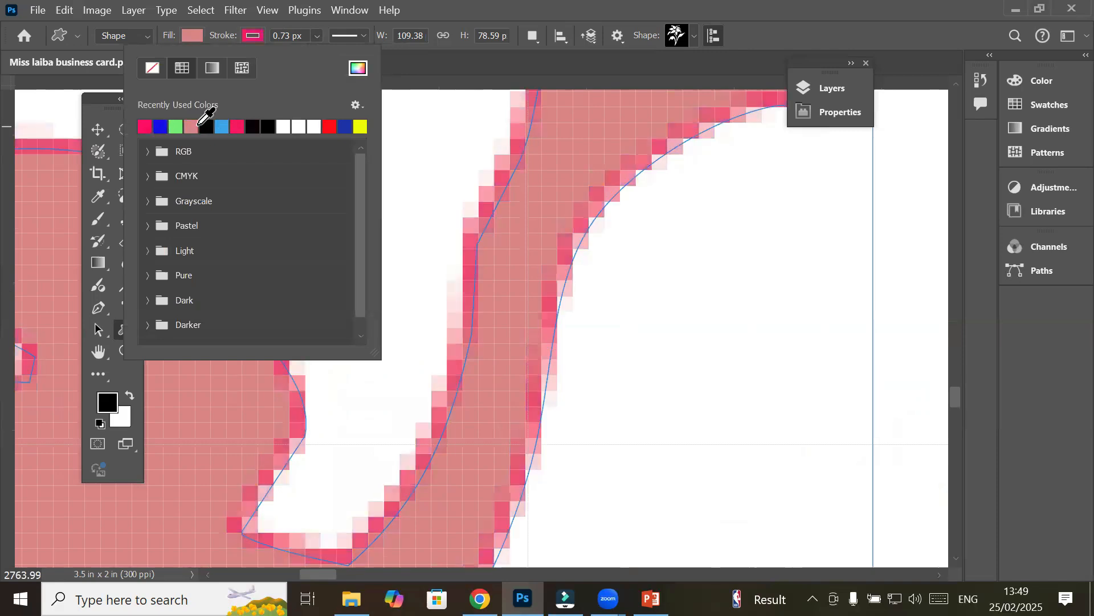
left_click(315, 128)
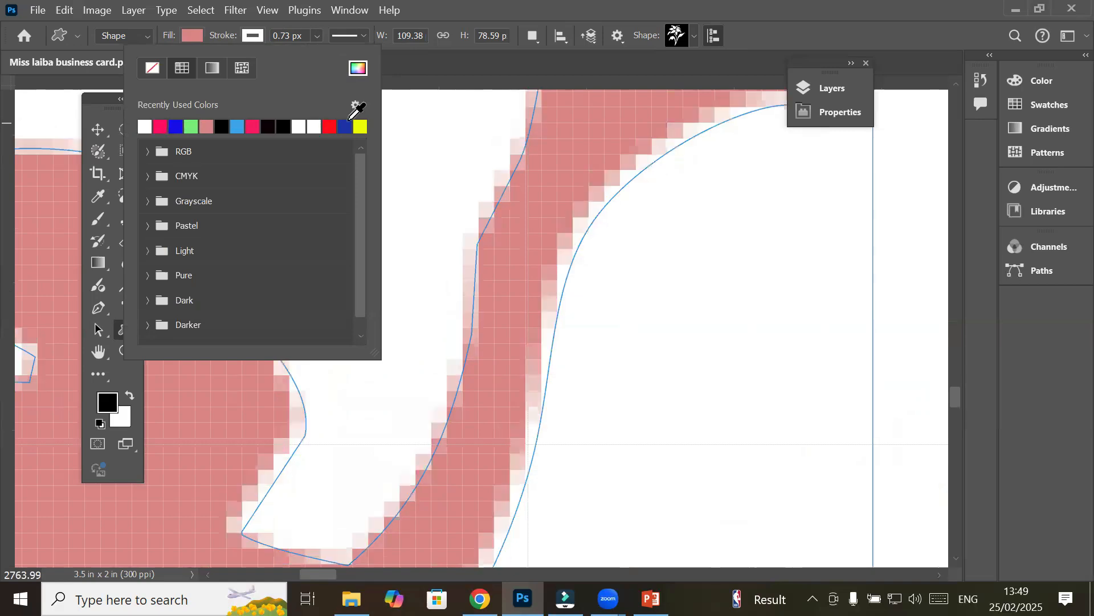
left_click(344, 126)
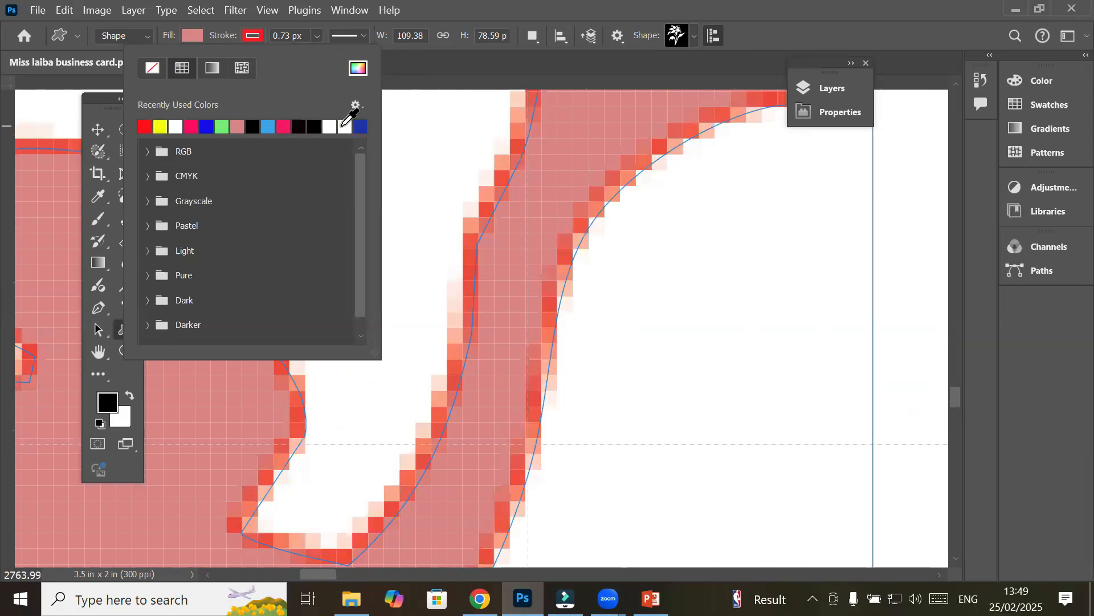
left_click(359, 126)
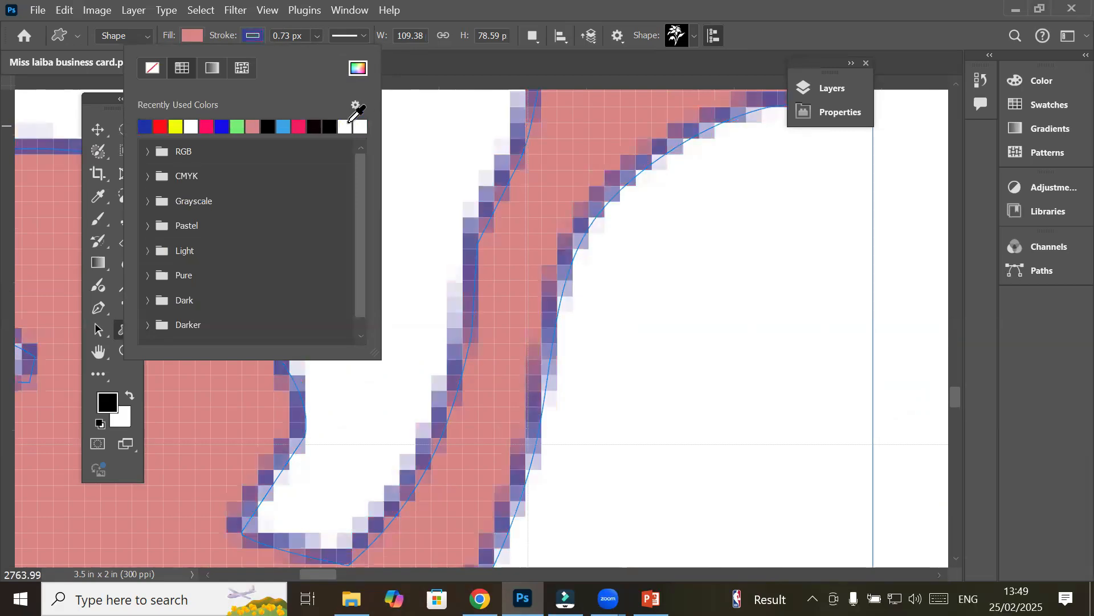
left_click(255, 38)
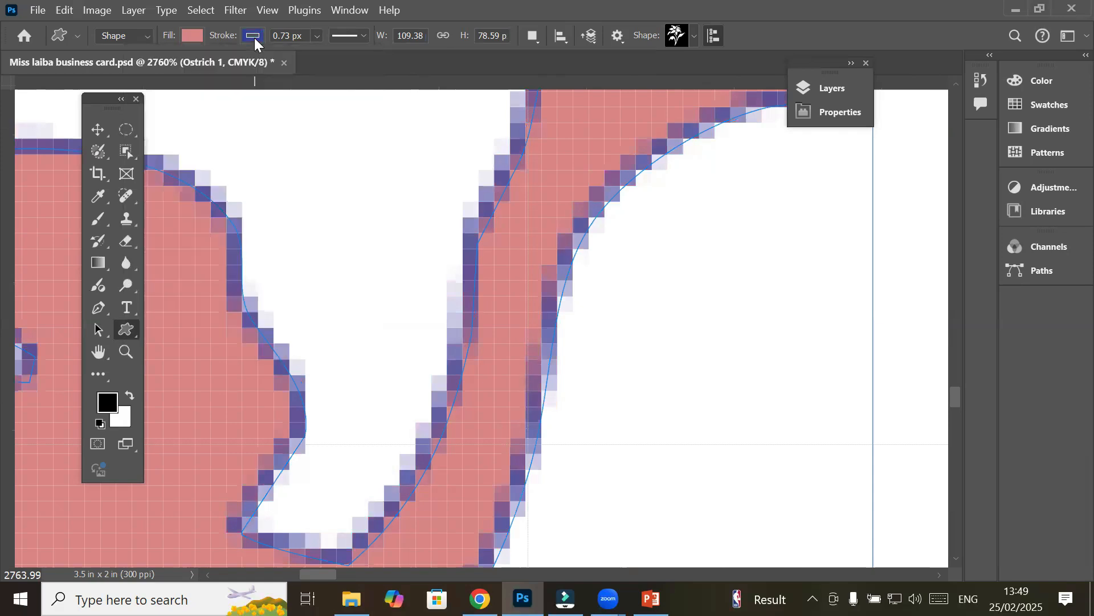
Set the ostrich's blue outline width to about 1.96 px
left_click(317, 35)
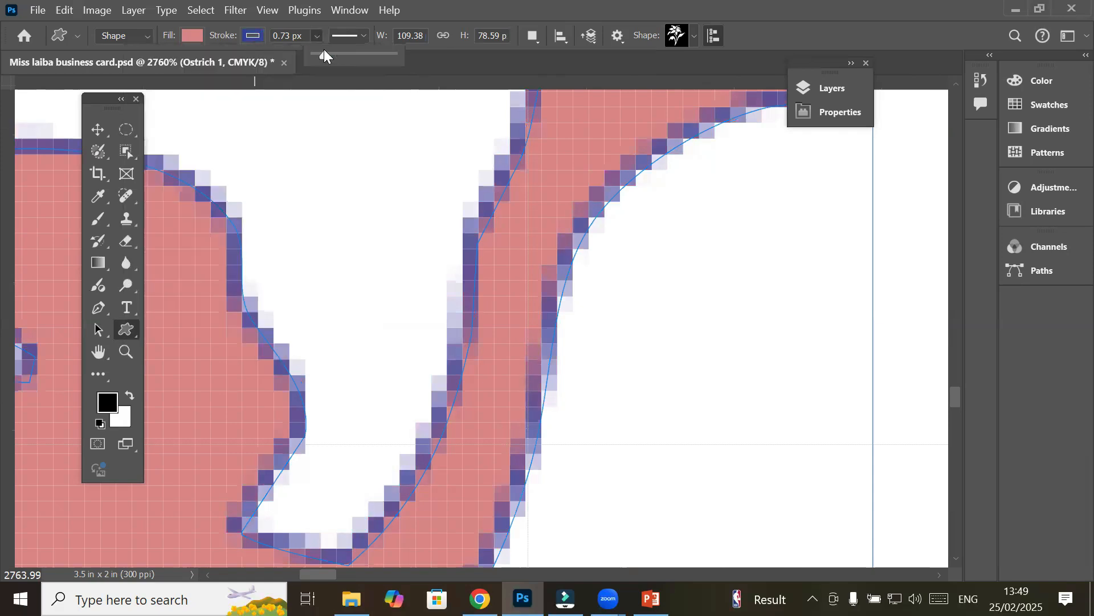
left_click(339, 54)
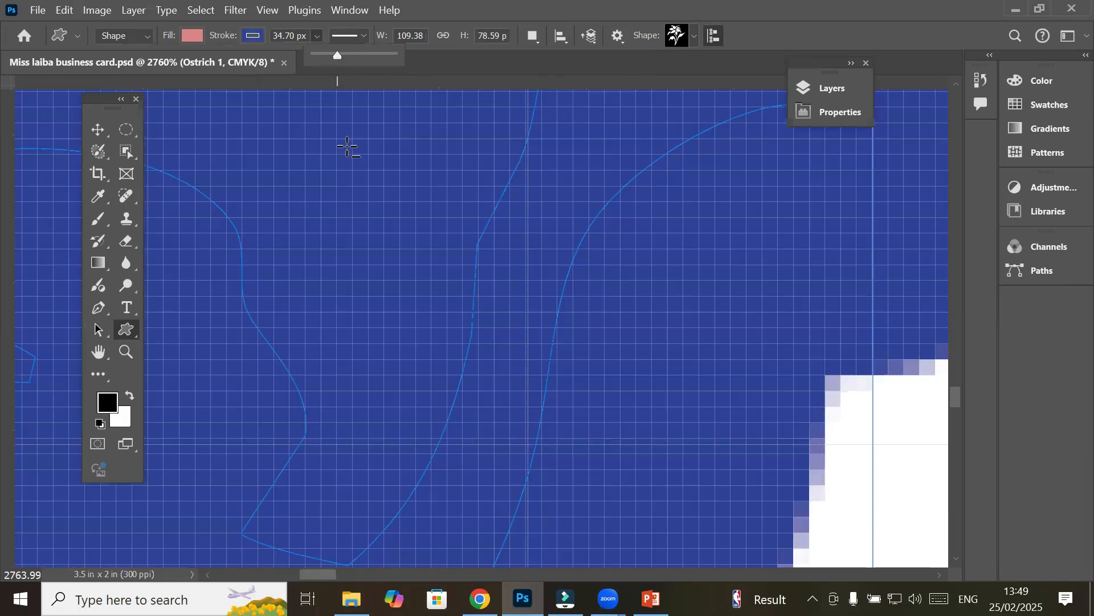
scroll(348, 146, "down", 9)
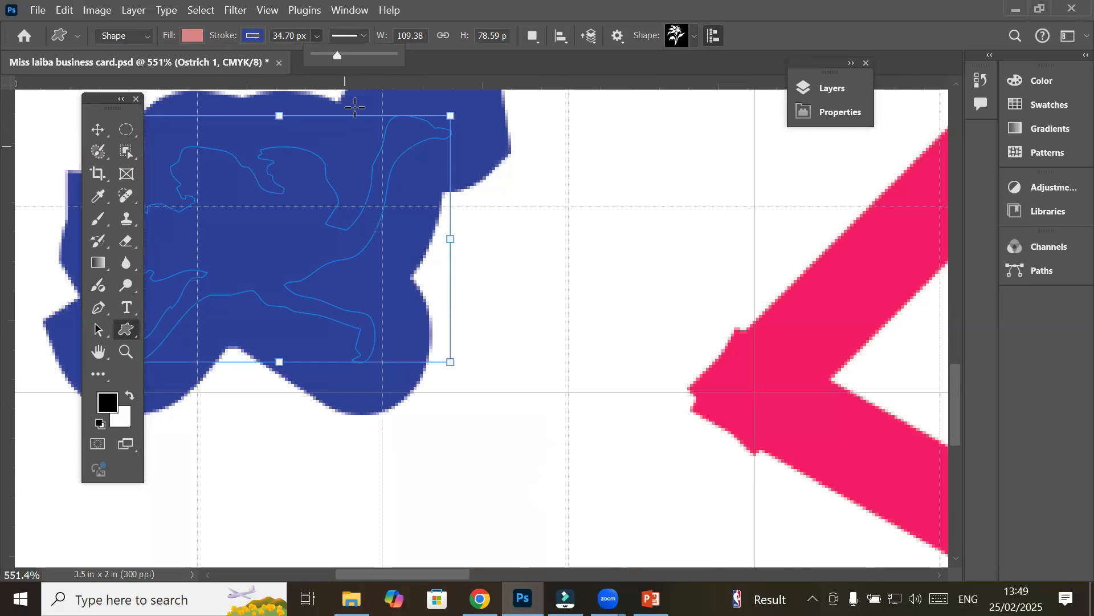
left_click(313, 36)
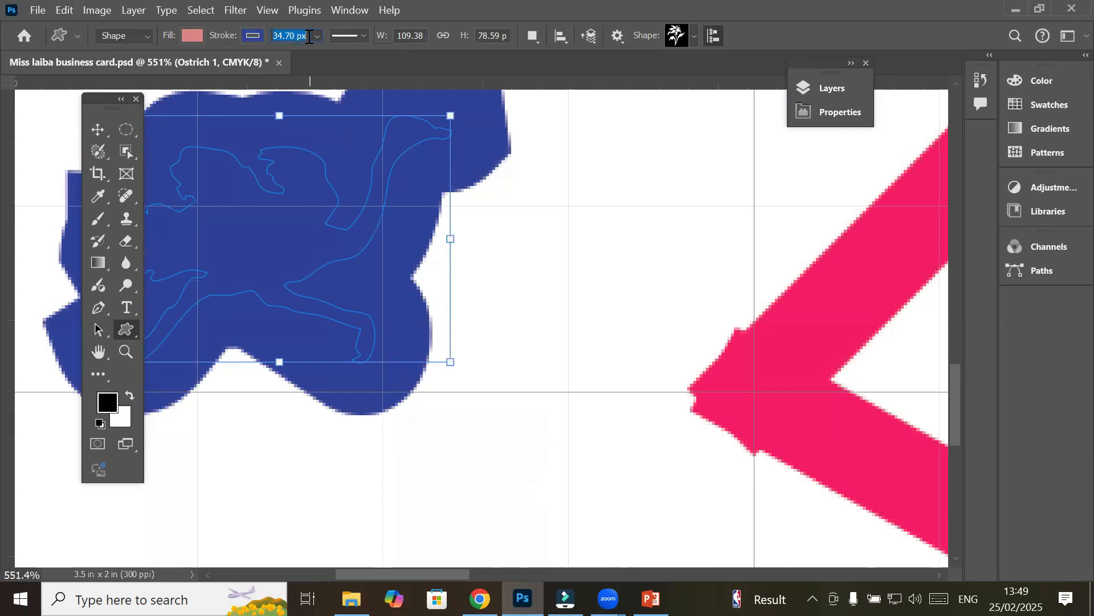
left_click(318, 35)
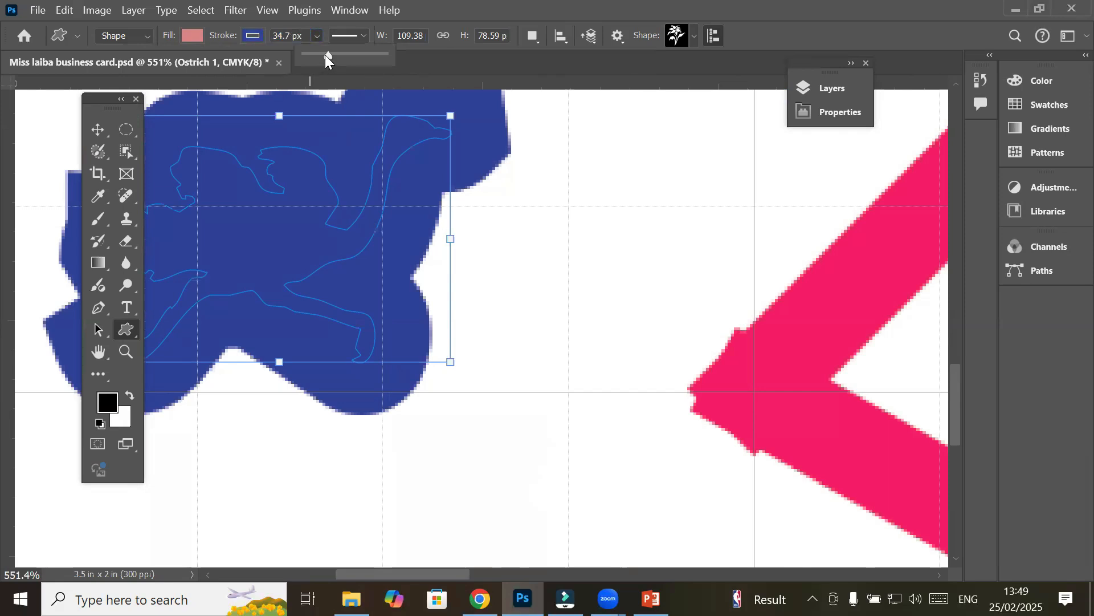
left_click_drag(322, 57, 316, 56)
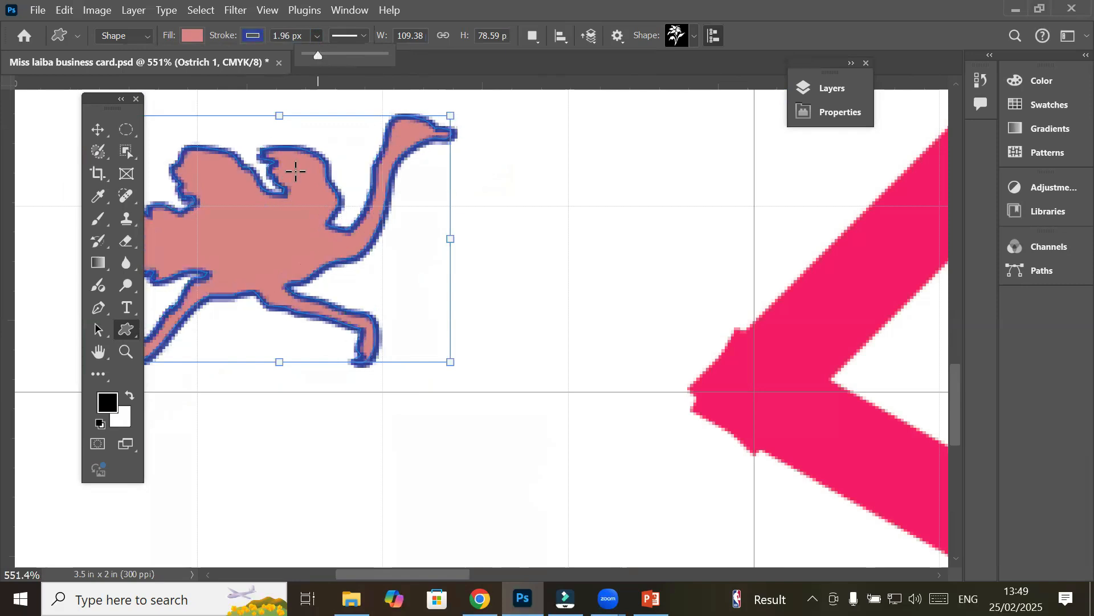
right_click(135, 329)
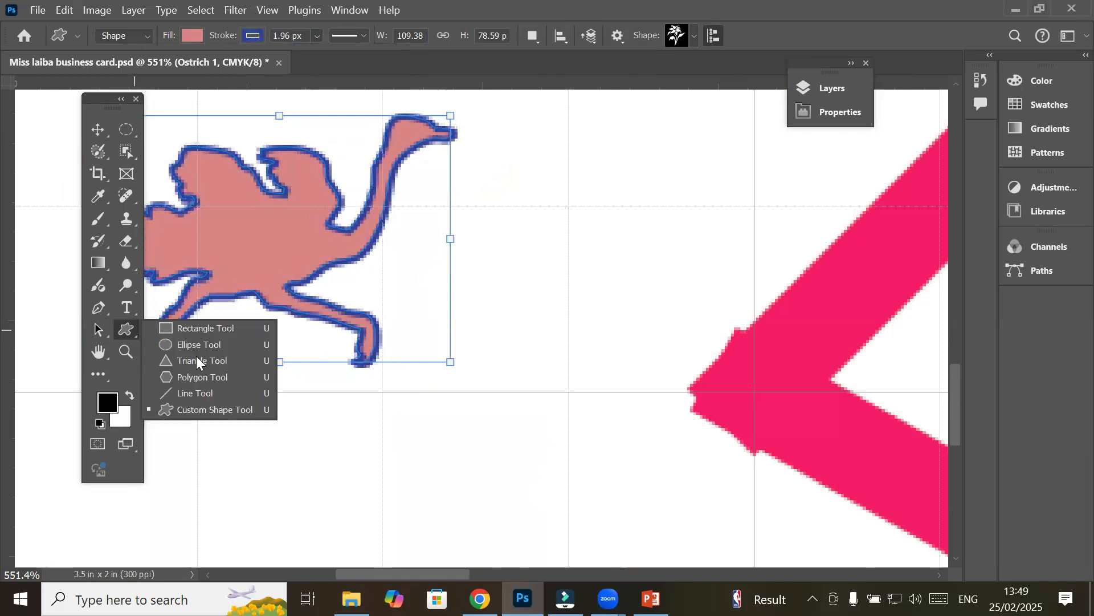
left_click(129, 329)
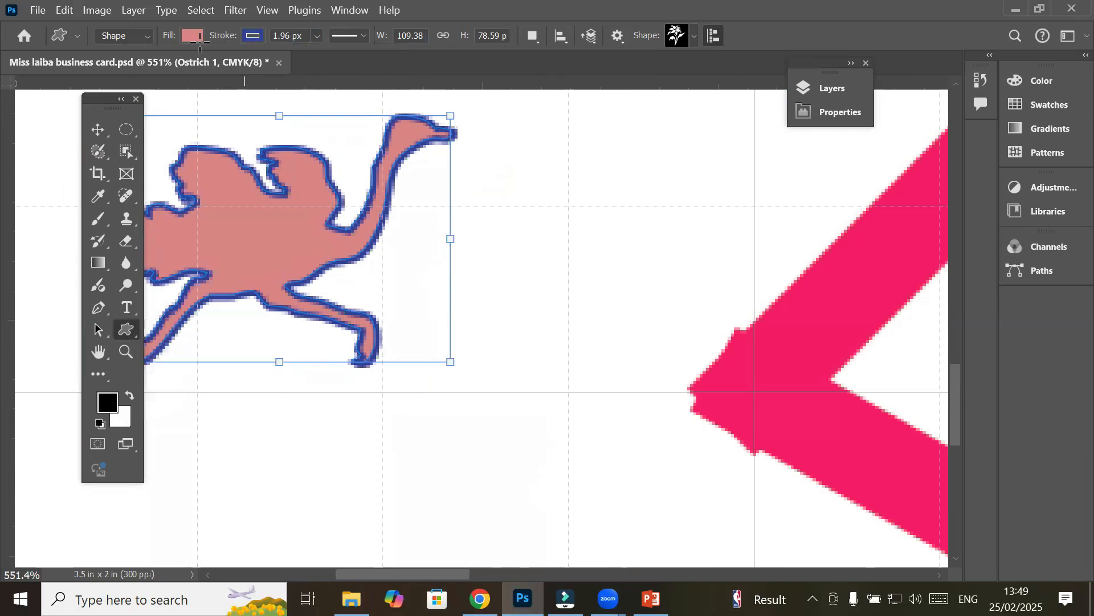
left_click(146, 35)
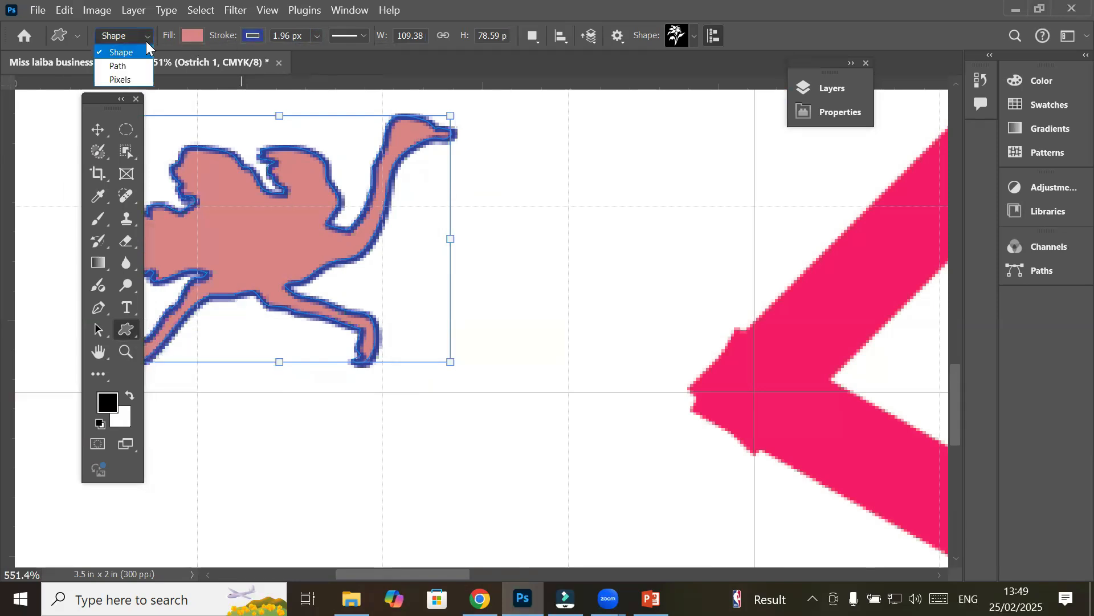
left_click(115, 57)
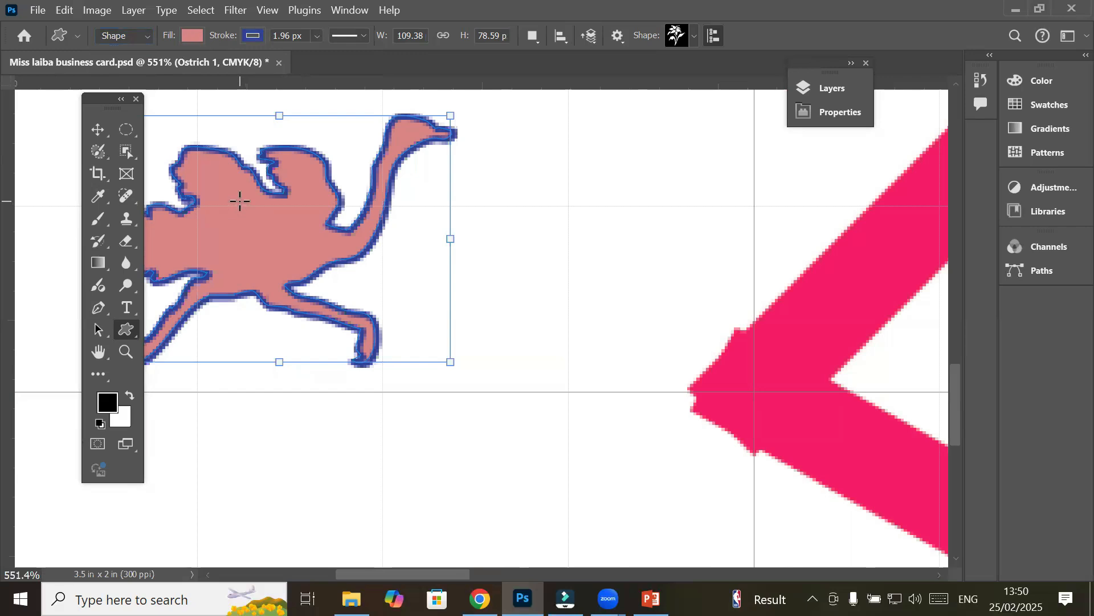
left_click(816, 87)
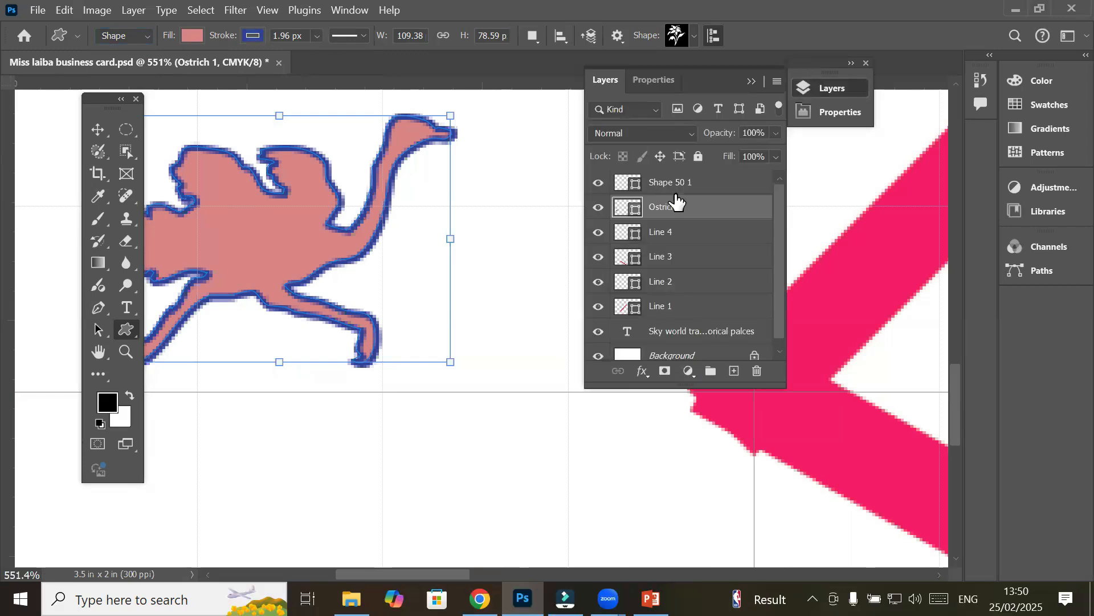
double_click(703, 210)
scroll(591, 246, "down", 1)
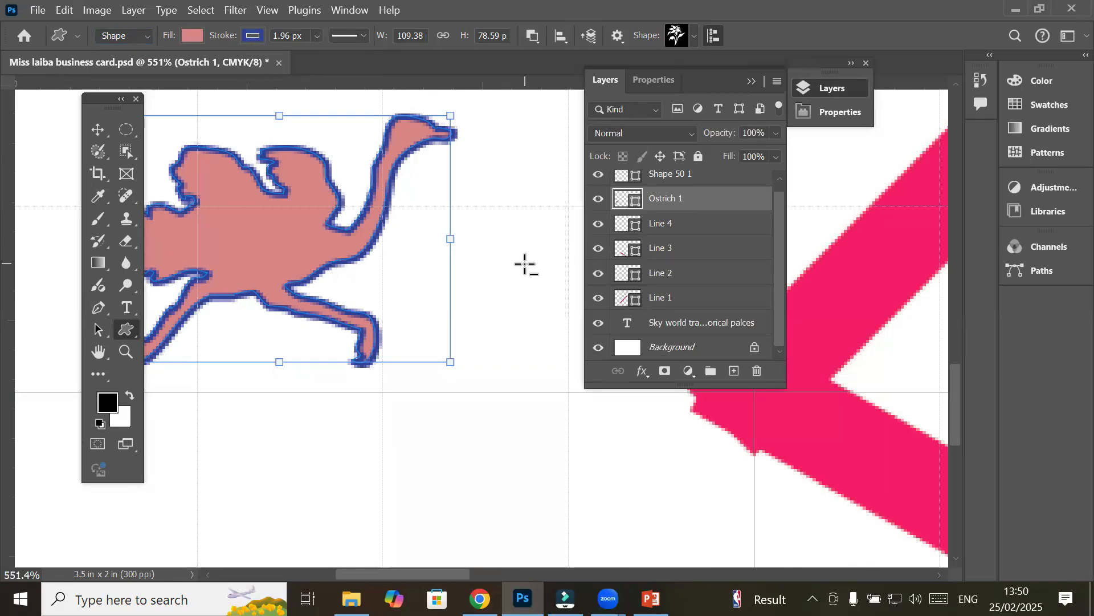
scroll(525, 263, "down", 5)
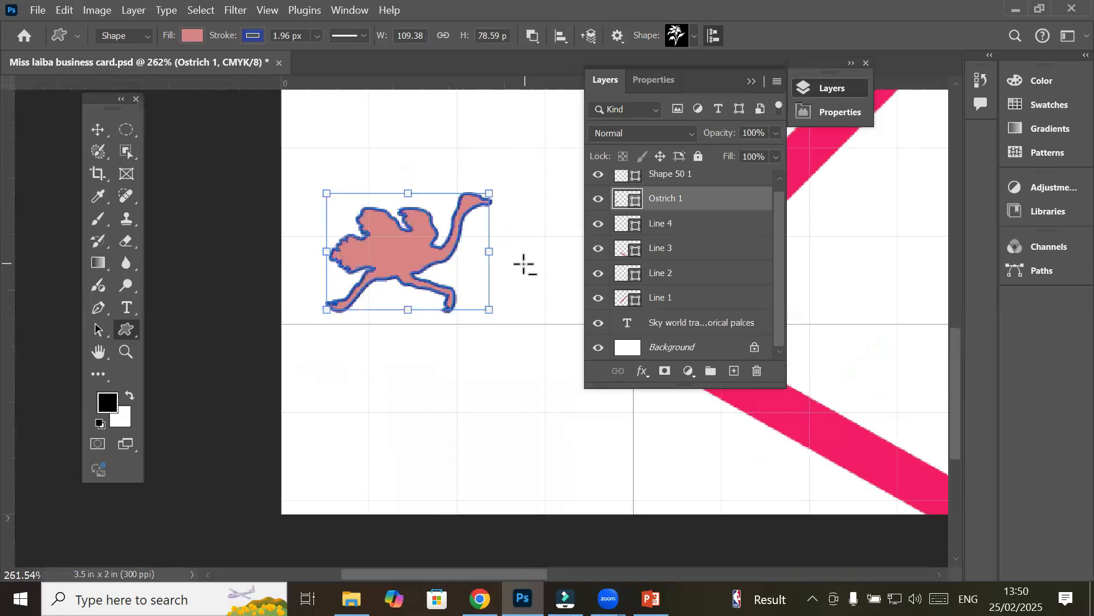
scroll(523, 262, "down", 1)
key("space")
left_click_drag(530, 245, 221, 342)
left_click_drag(389, 350, 296, 316)
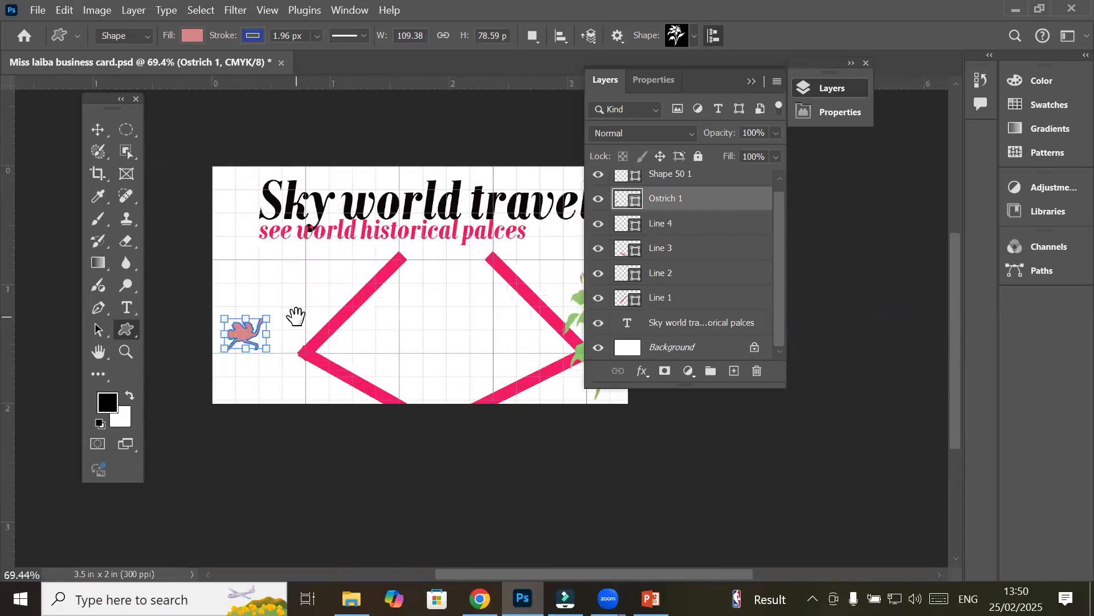
left_click(99, 351)
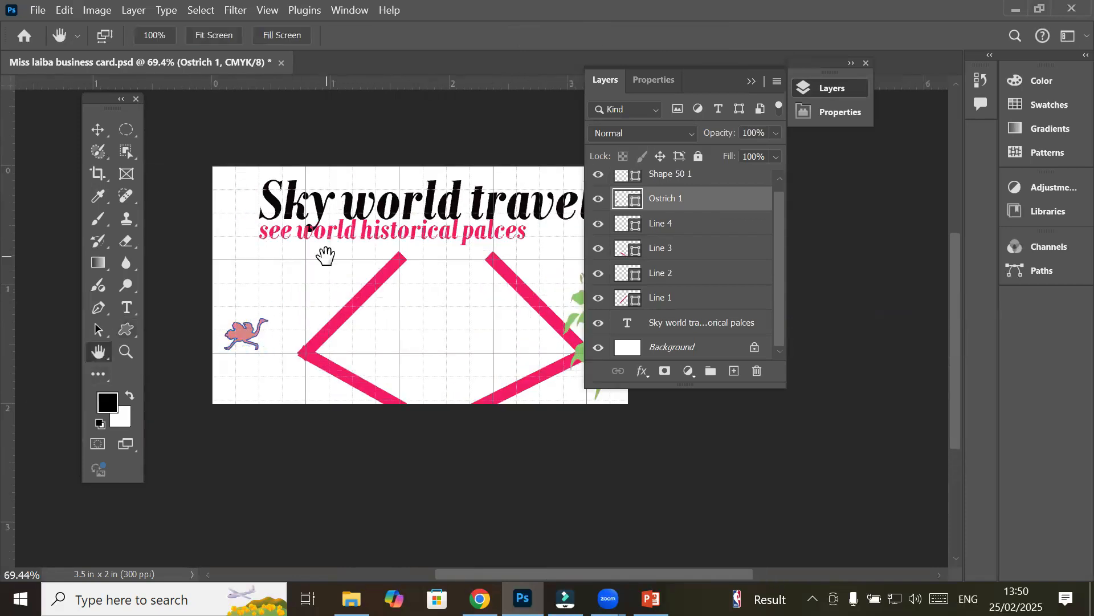
left_click_drag(307, 200, 410, 207)
left_click_drag(329, 233, 302, 240)
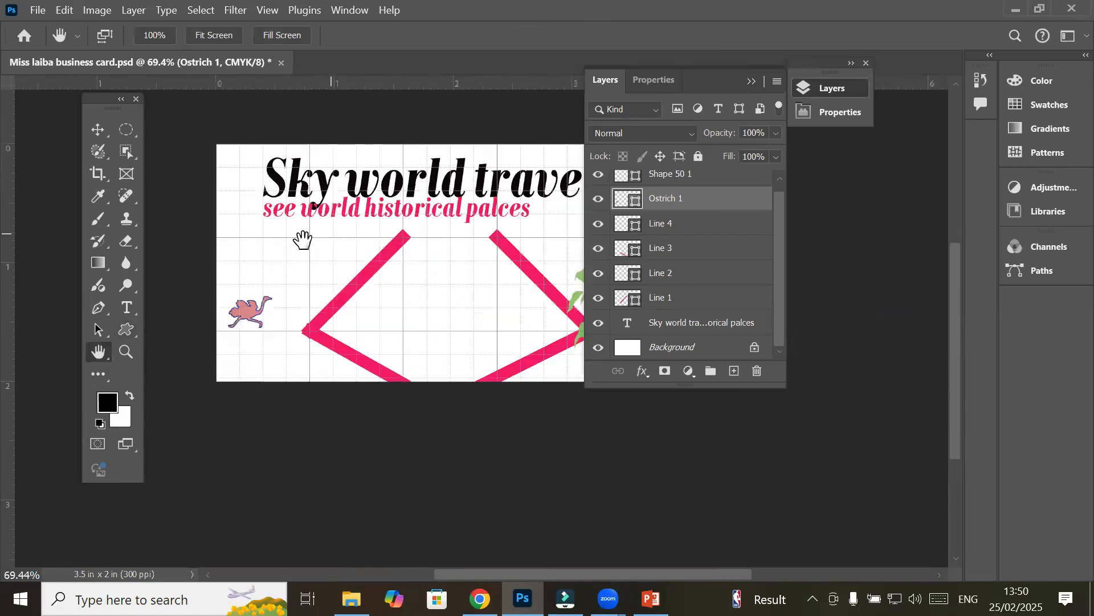
left_click(131, 354)
key("z")
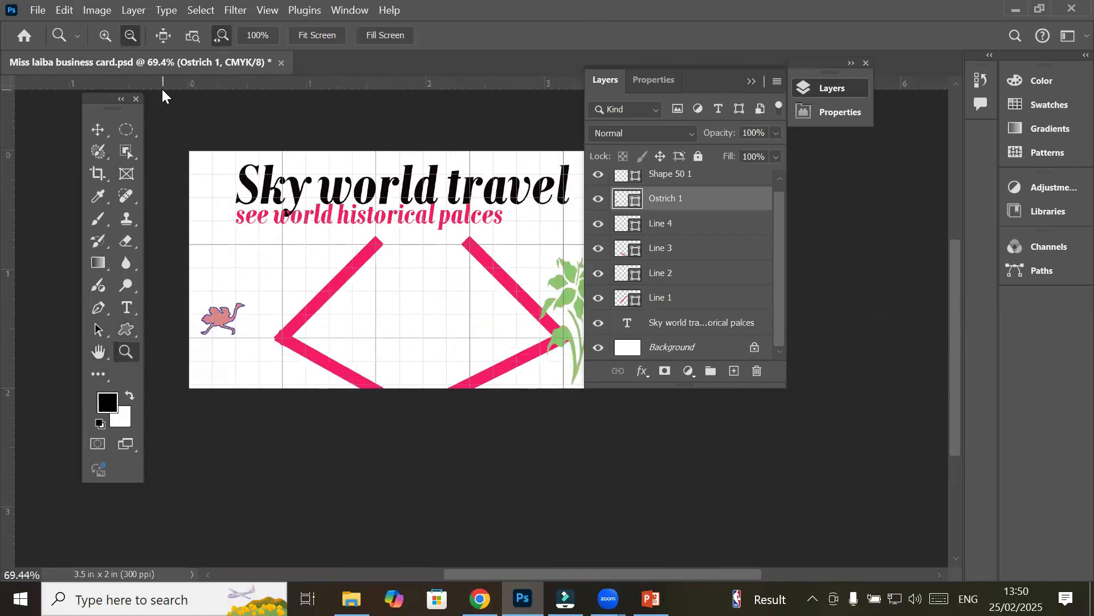
left_click(360, 238)
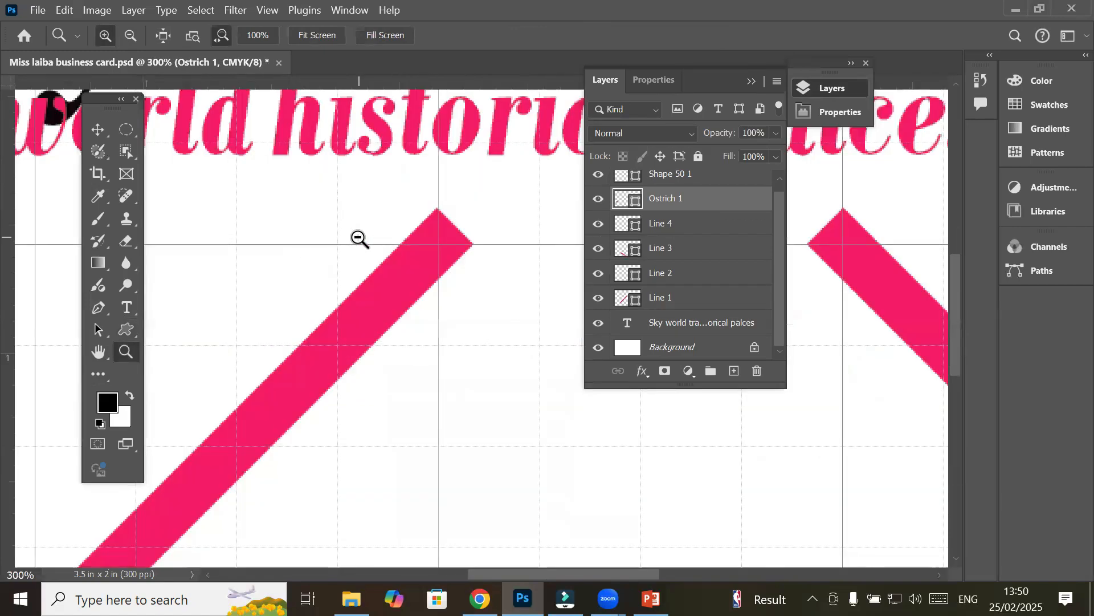
left_click(357, 238, "alt")
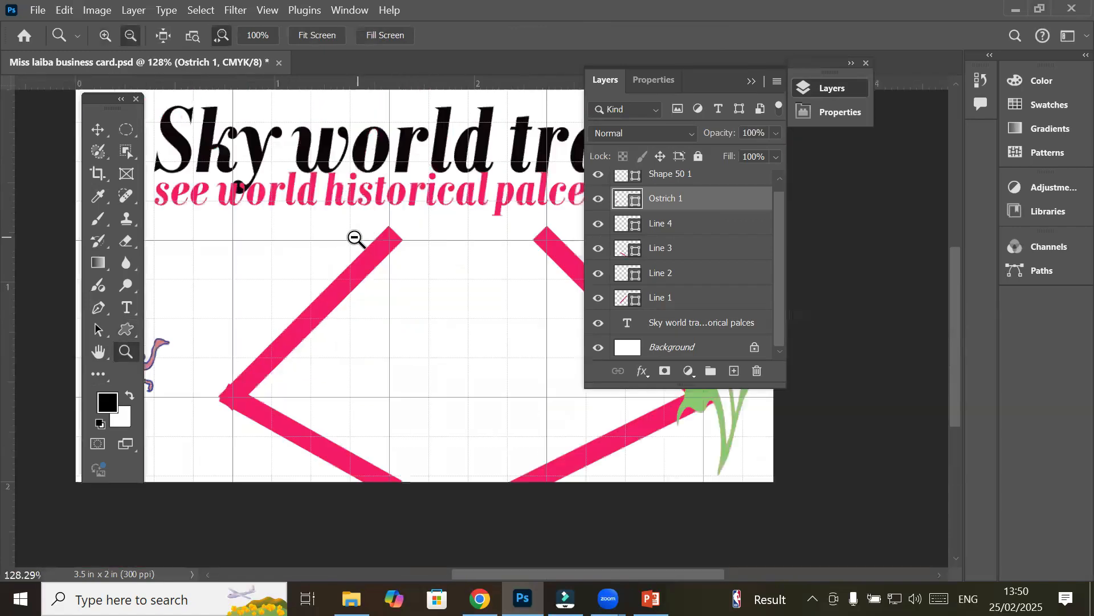
left_click(354, 238, "alt")
left_click_drag(353, 238, 345, 232)
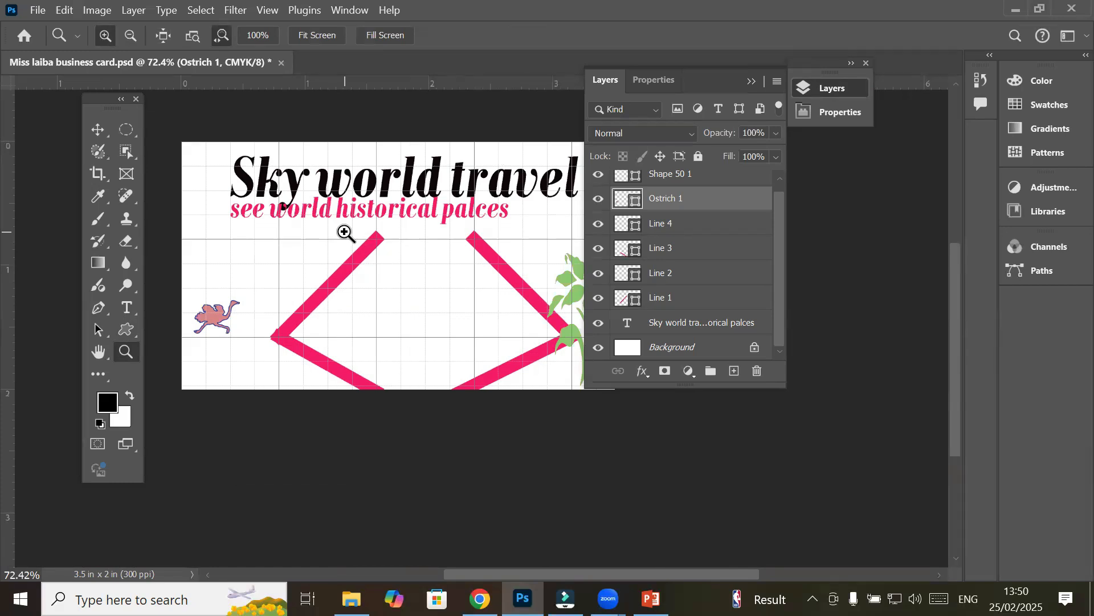
key("alt")
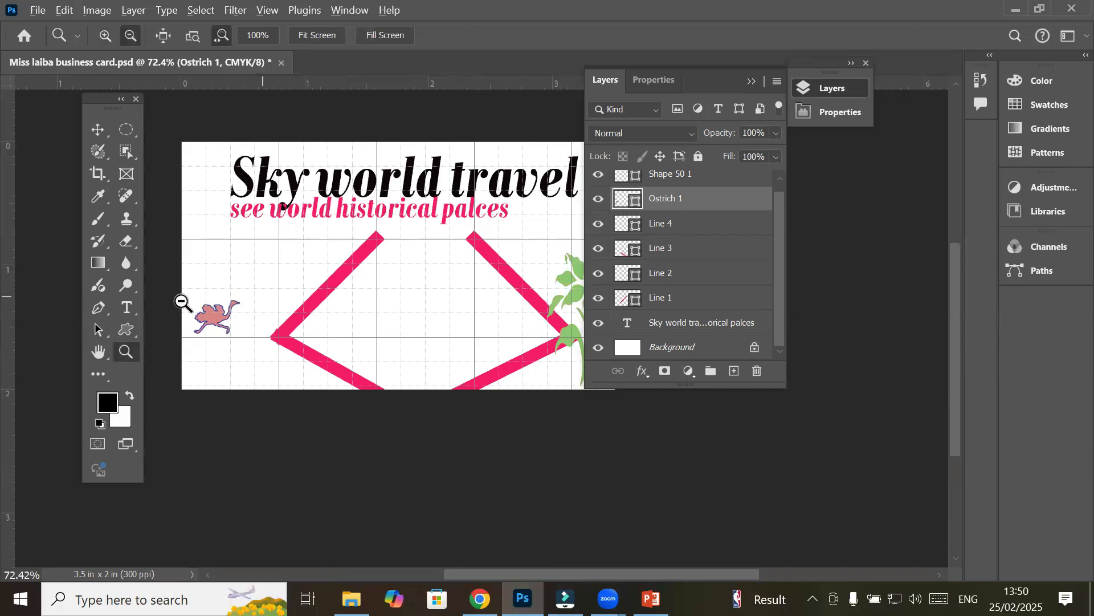
scroll(211, 322, "up", 4)
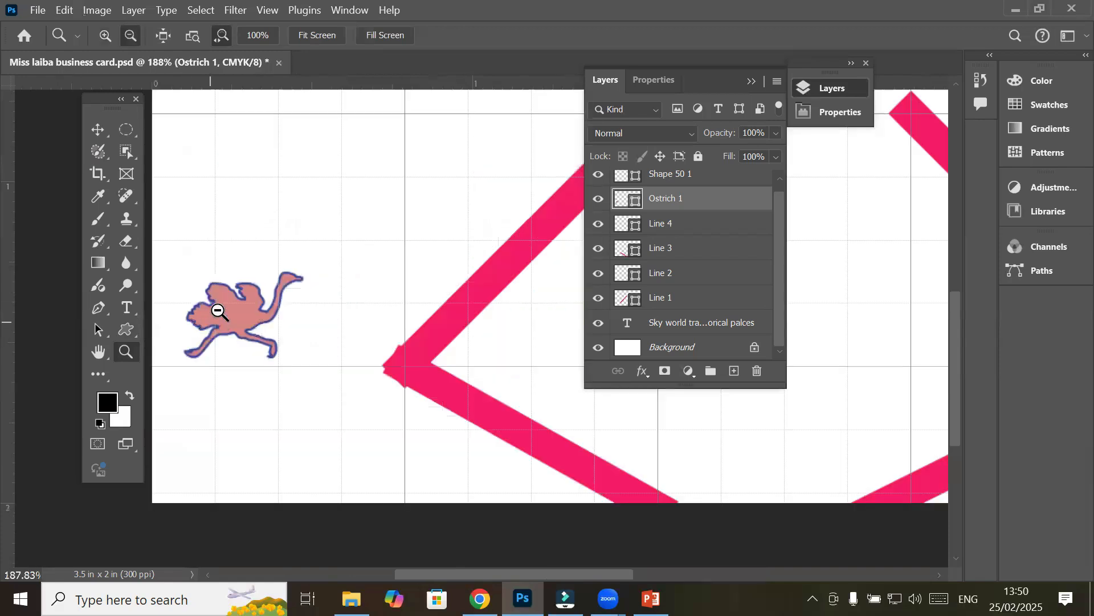
scroll(217, 310, "up", 3)
scroll(217, 306, "down", 6)
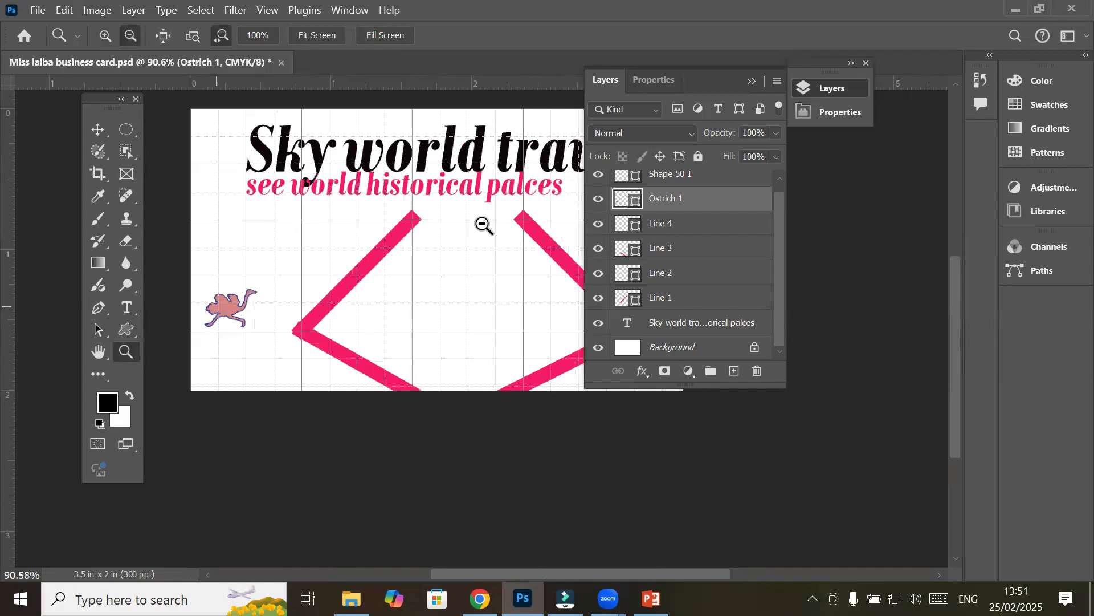
scroll(486, 251, "down", 2)
scroll(456, 301, "up", 5)
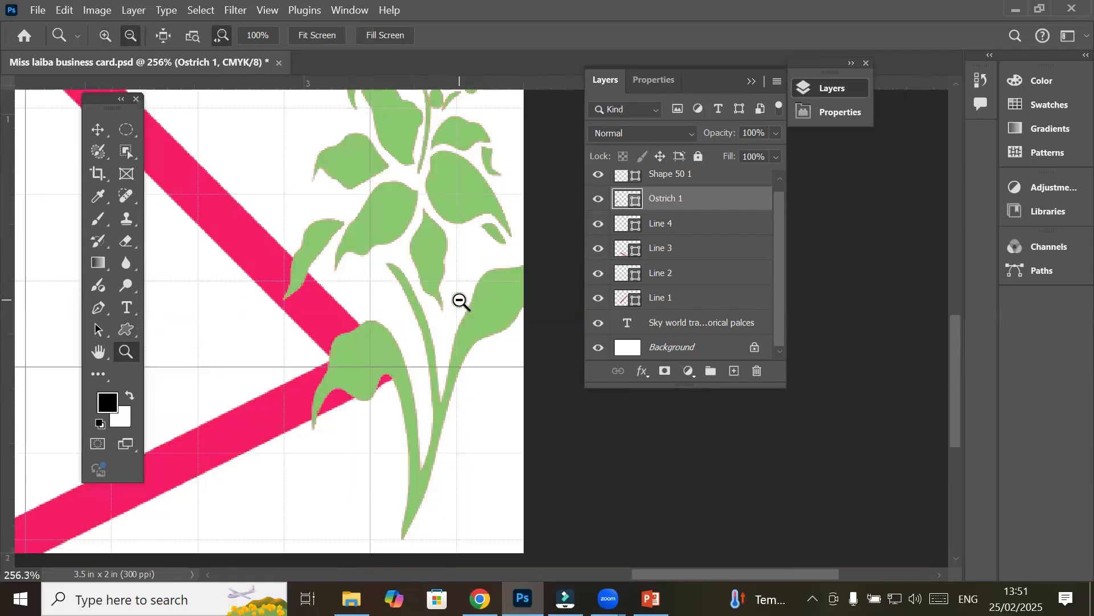
scroll(456, 301, "down", 2)
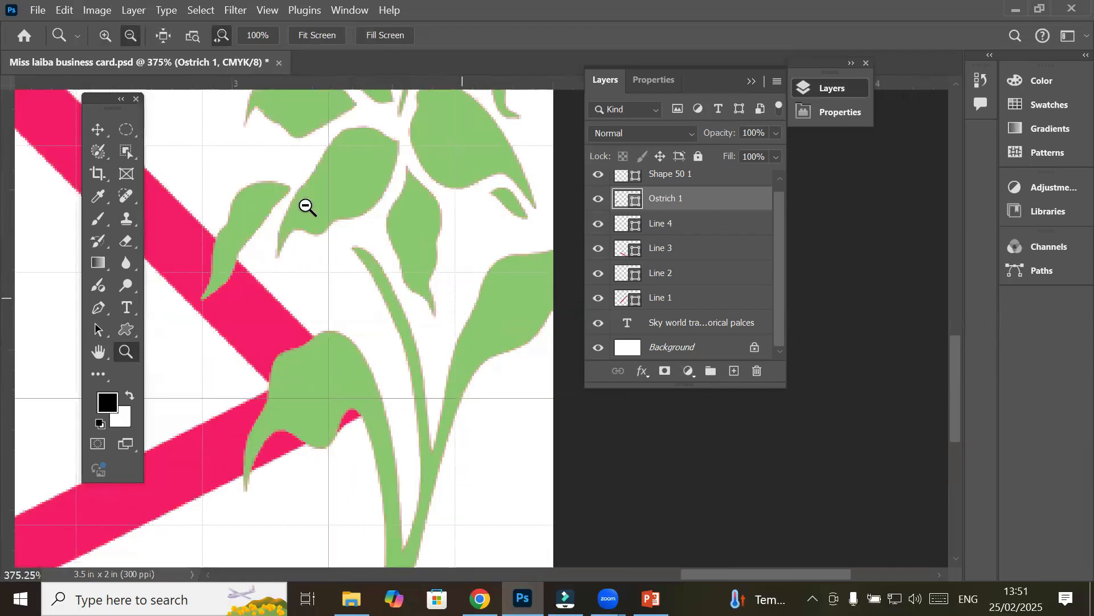
scroll(307, 205, "down", 3)
scroll(340, 250, "up", 2)
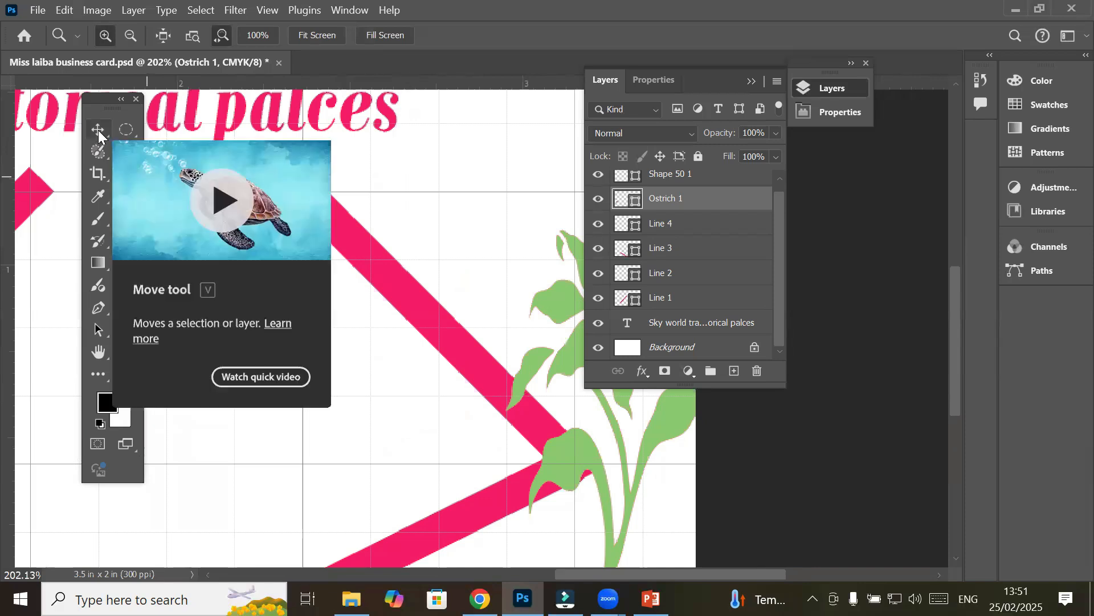
left_click(98, 130)
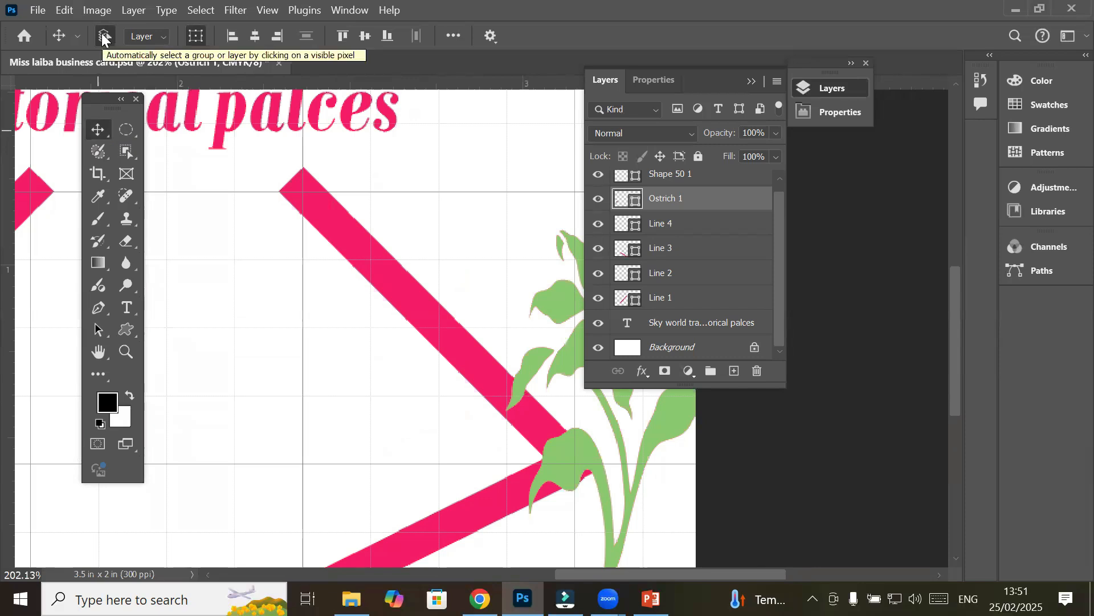
left_click(330, 186)
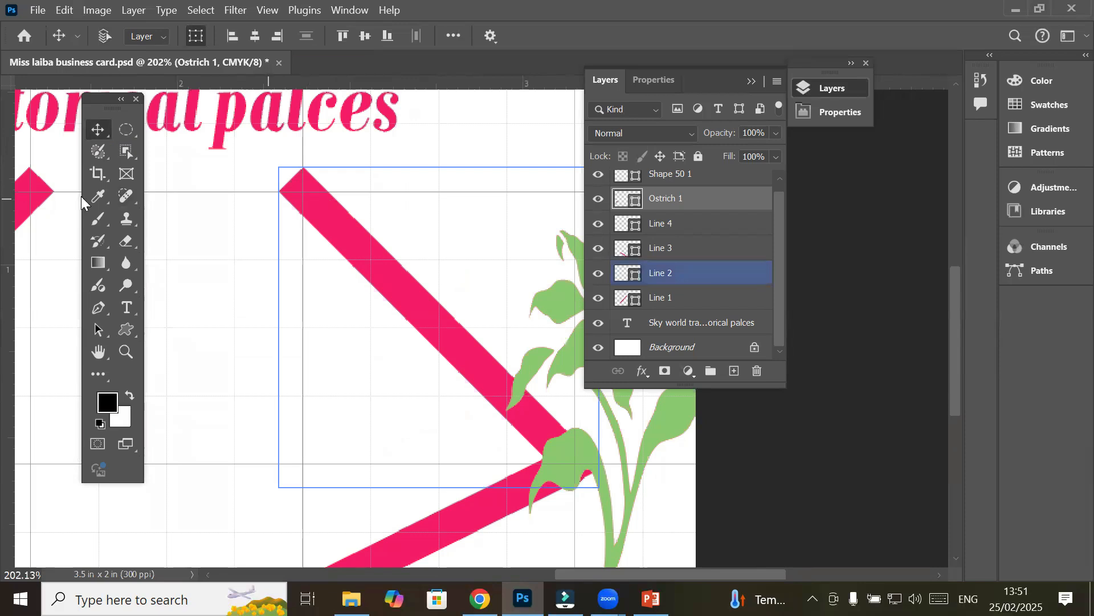
left_click(40, 195)
left_click(484, 519)
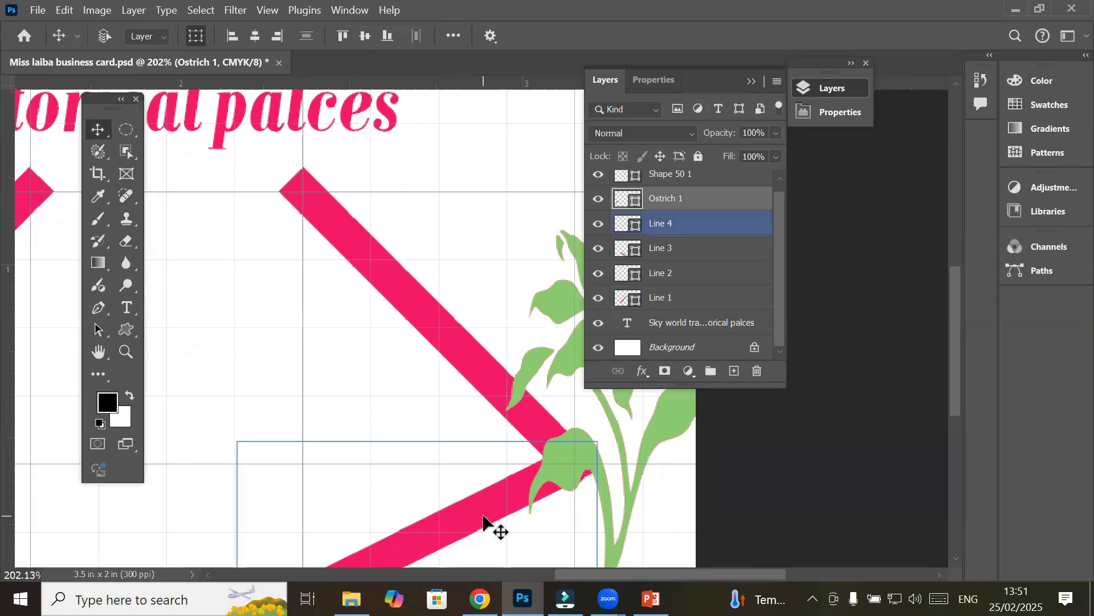
left_click(405, 497)
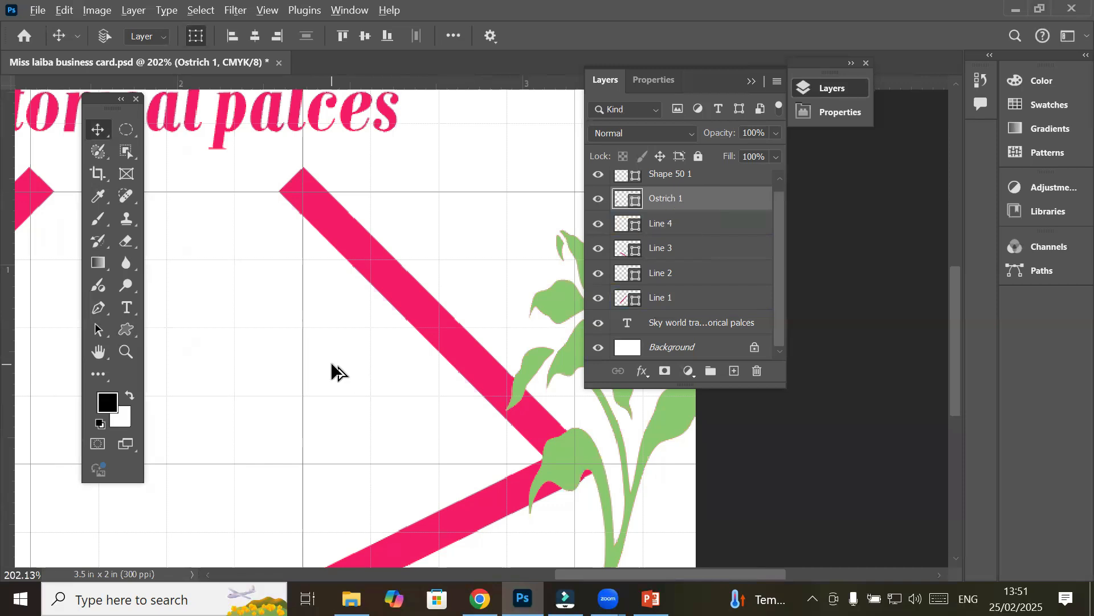
scroll(335, 352, "down", 5)
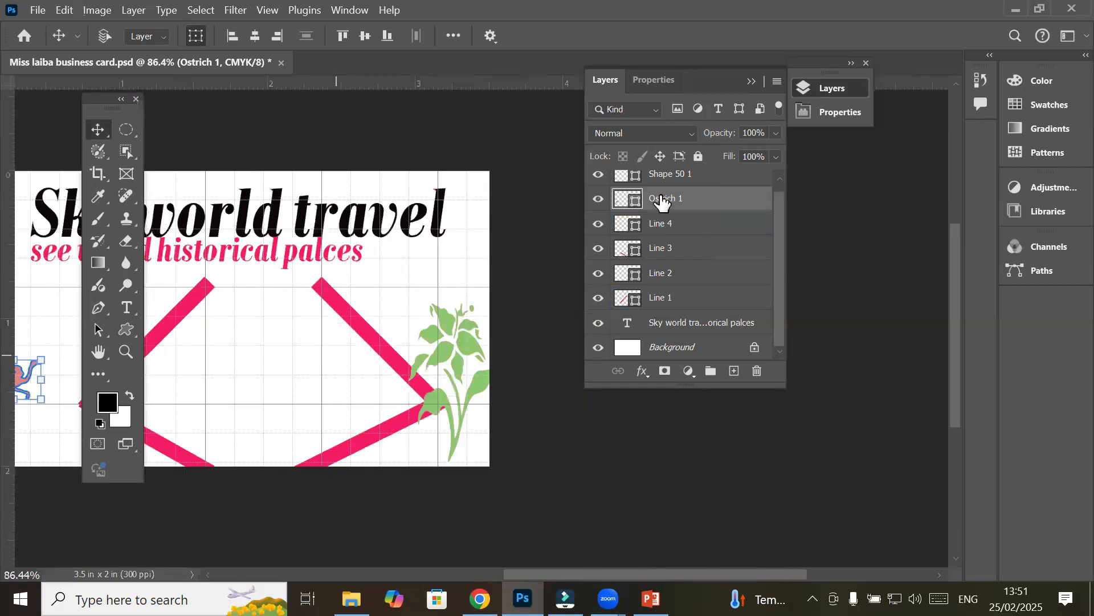
left_click(660, 234)
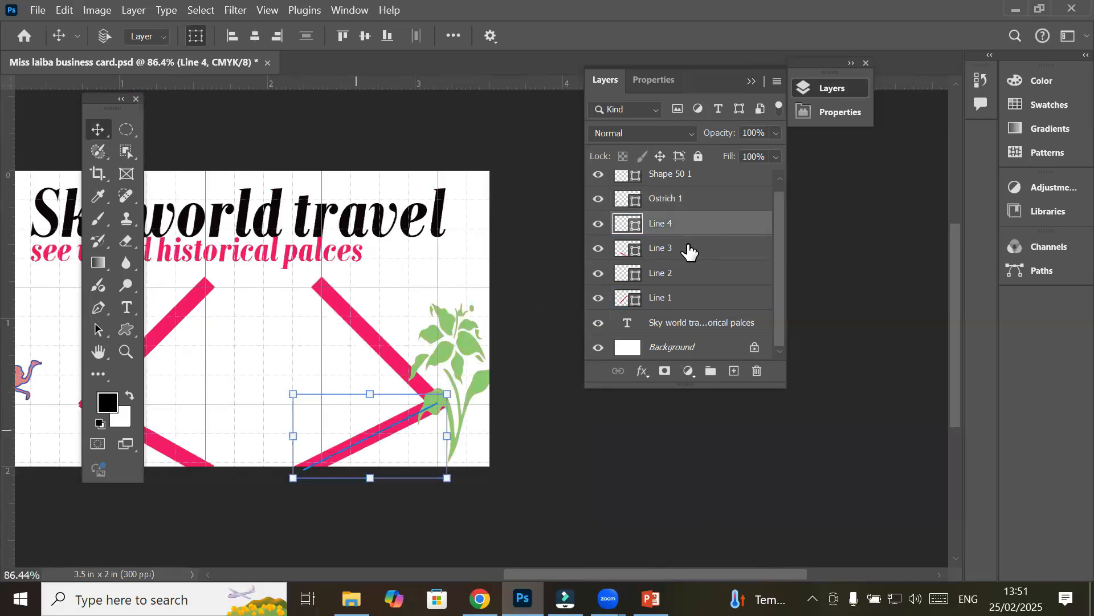
left_click(660, 249)
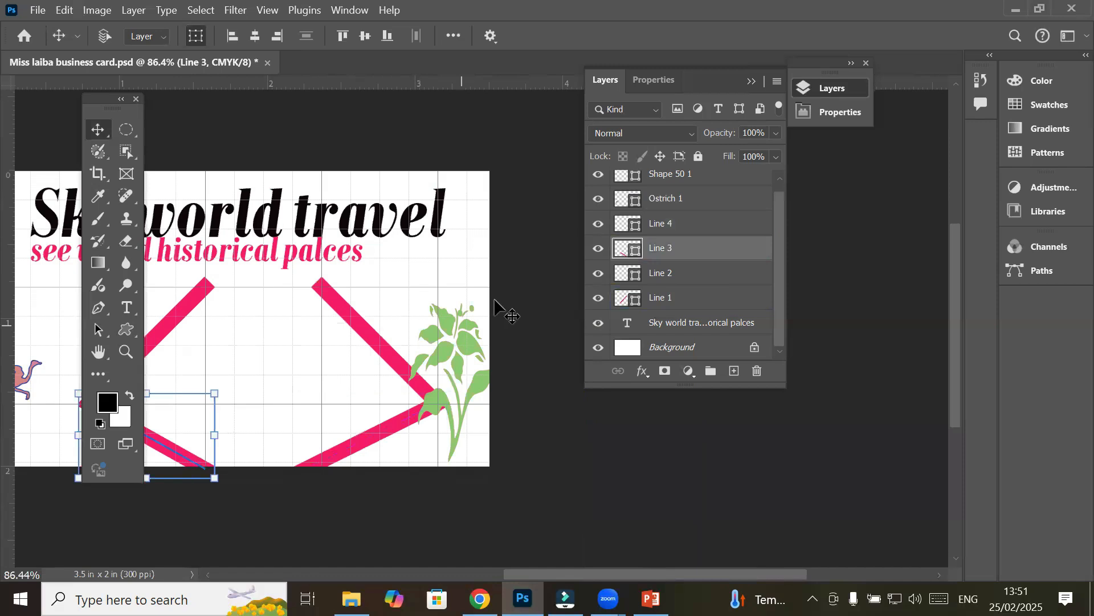
left_click(664, 273)
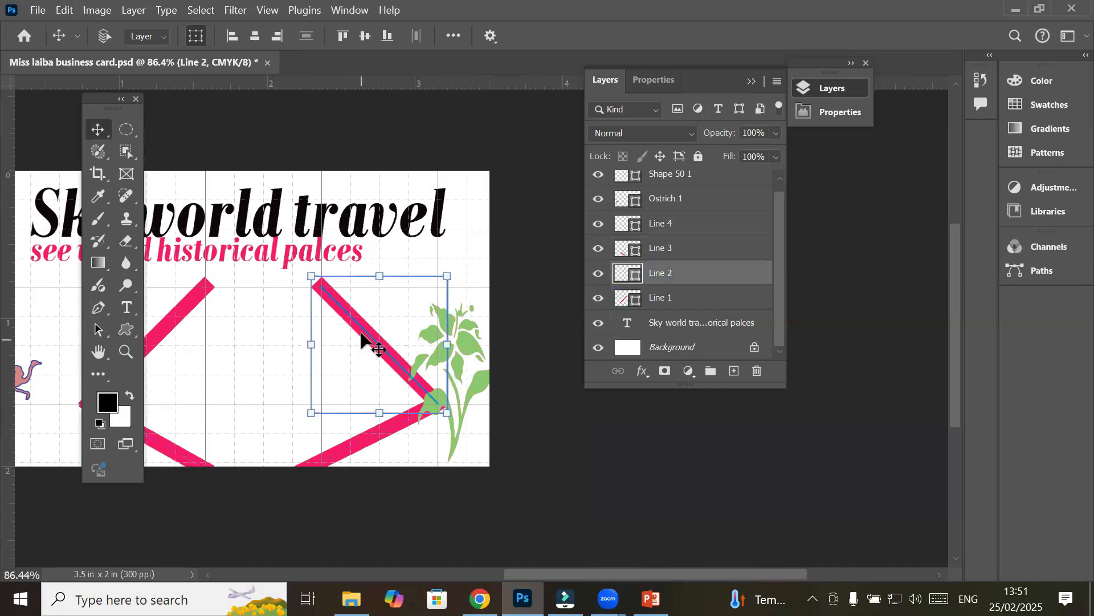
left_click(669, 306, "ctrl")
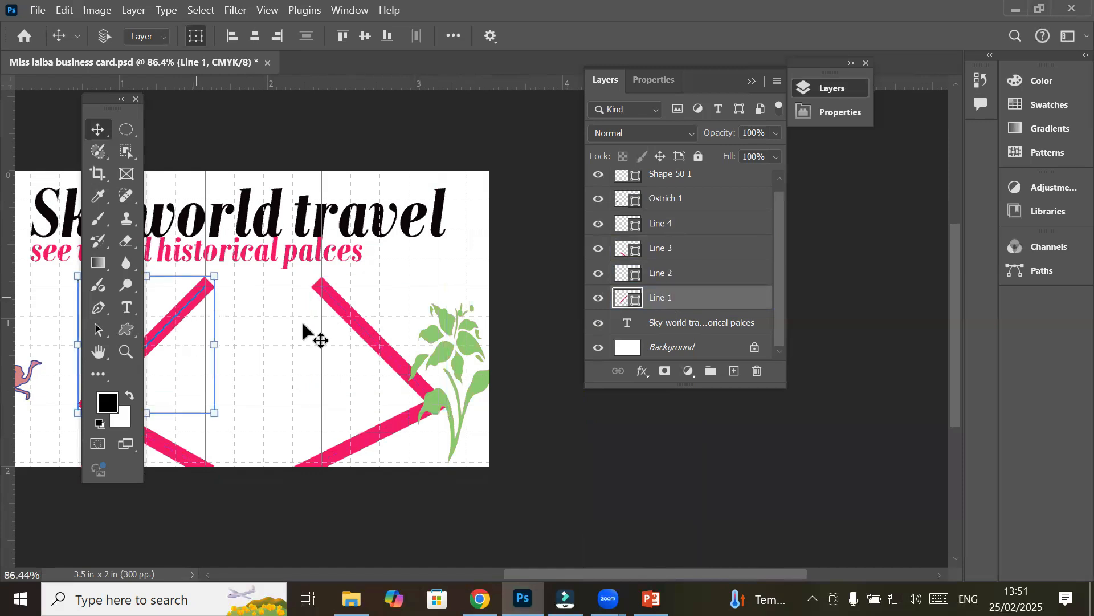
left_click(634, 277)
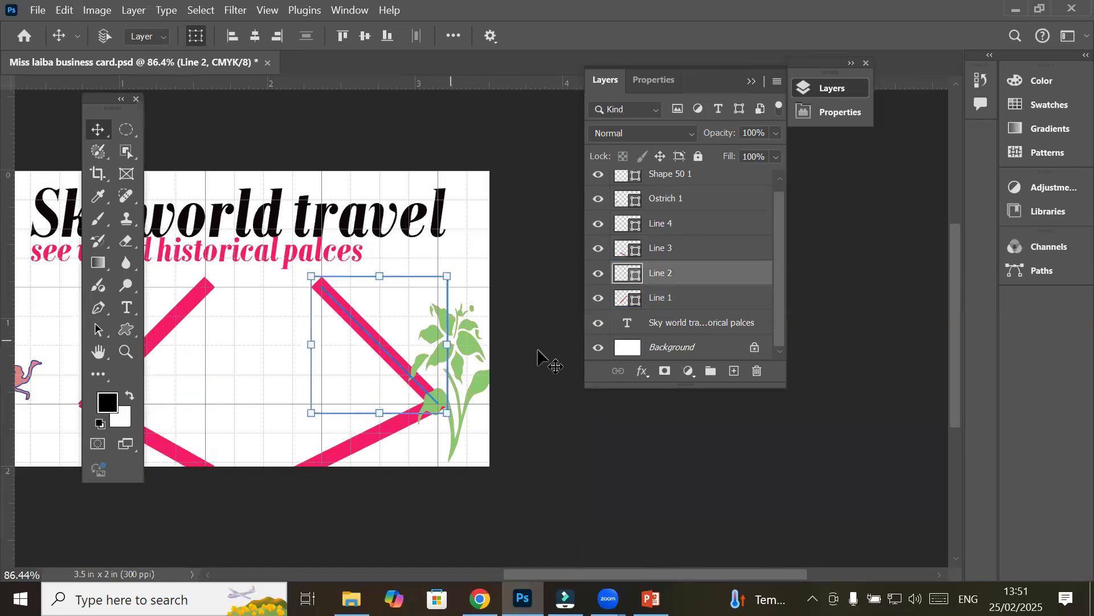
left_click(647, 249)
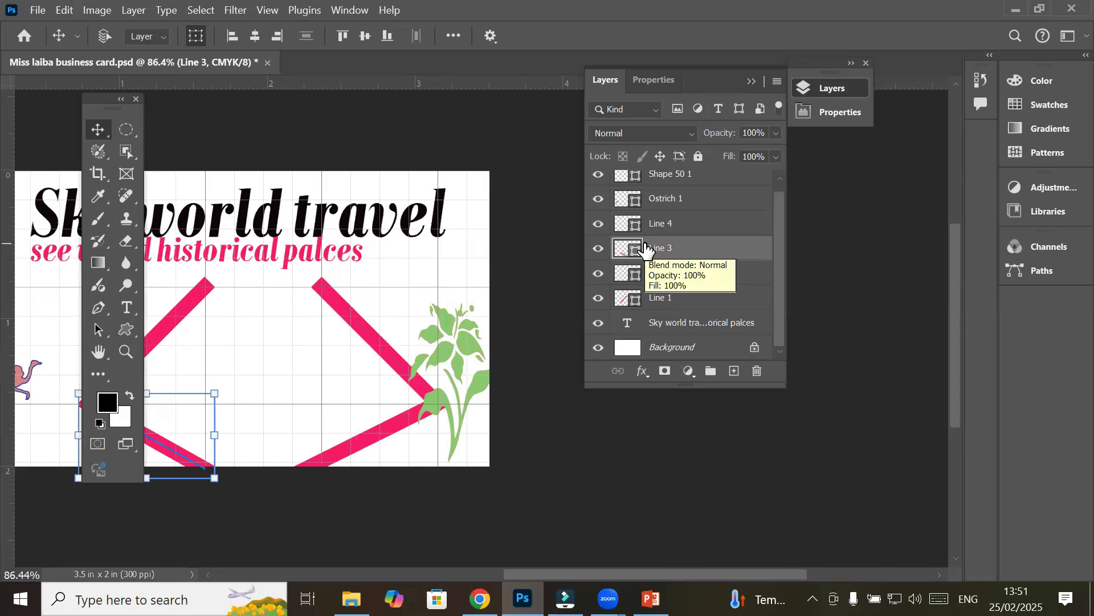
left_click(652, 231)
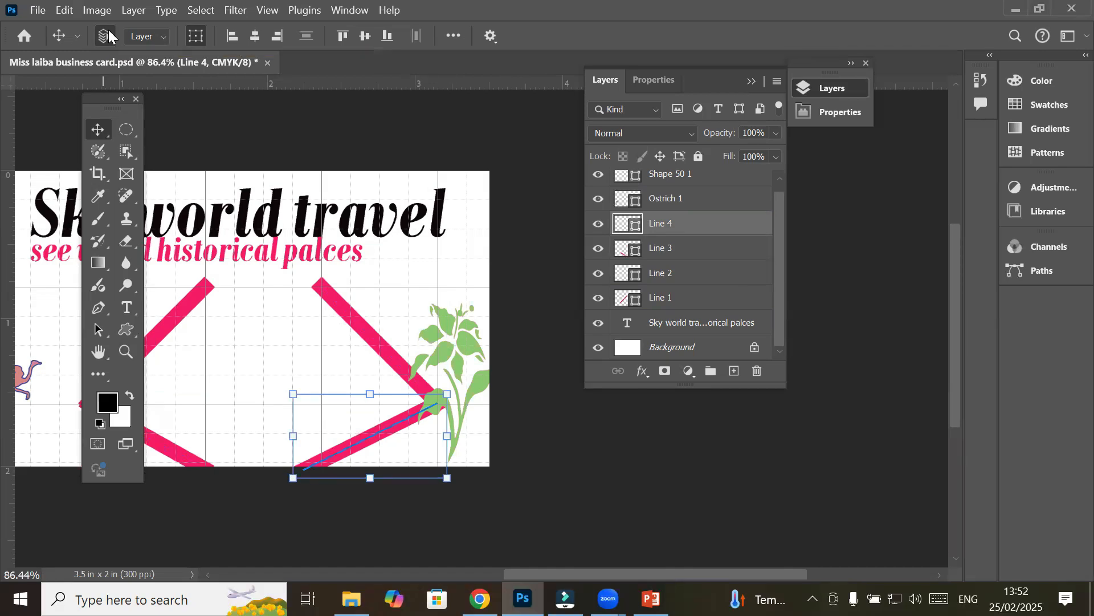
left_click(323, 231)
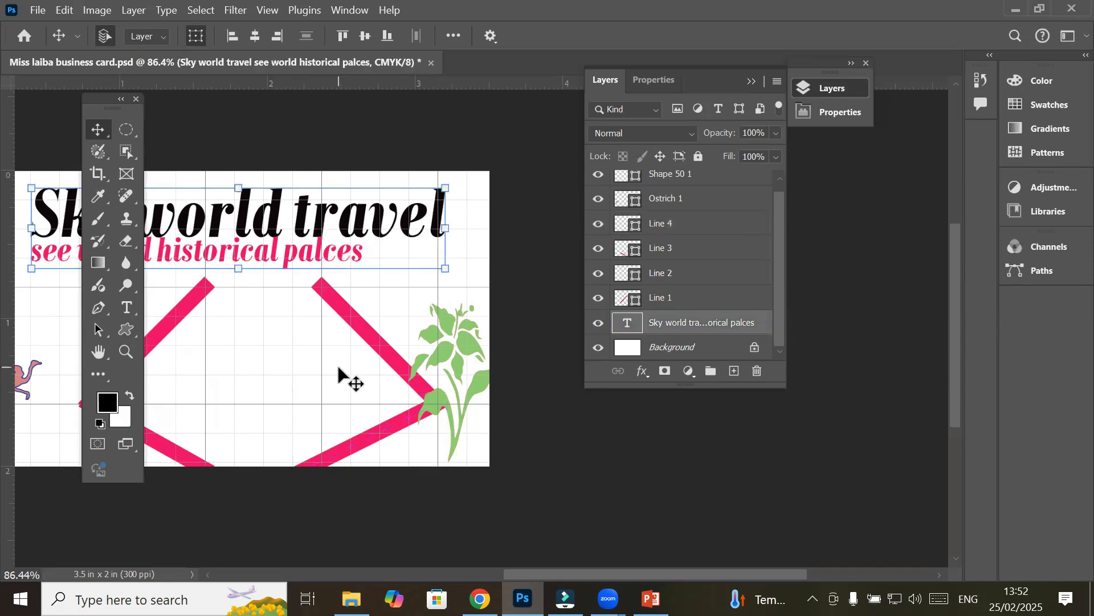
left_click(354, 320)
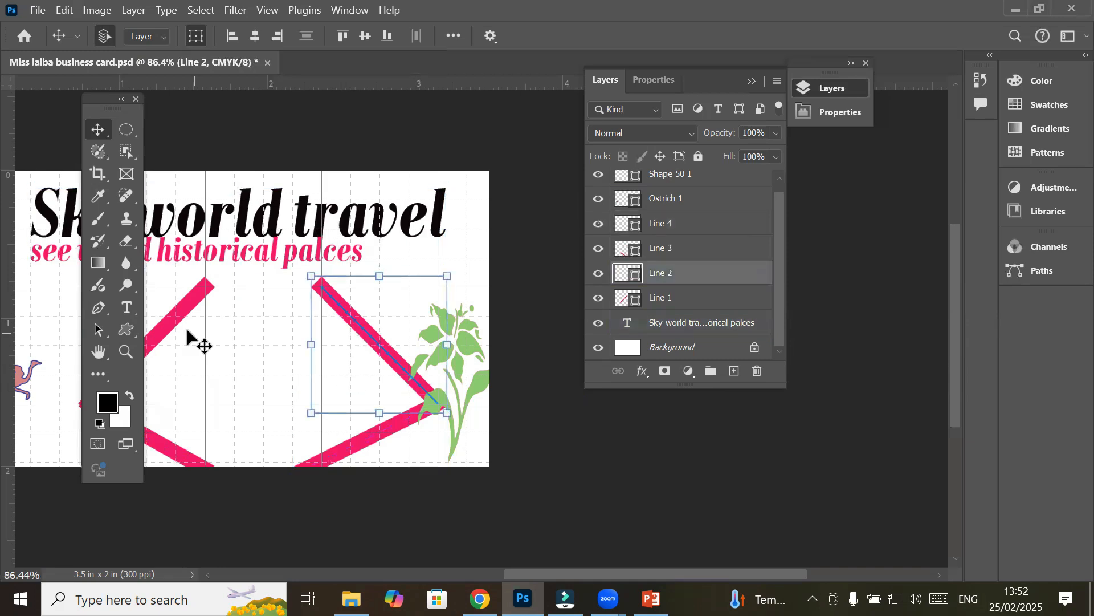
left_click(729, 295)
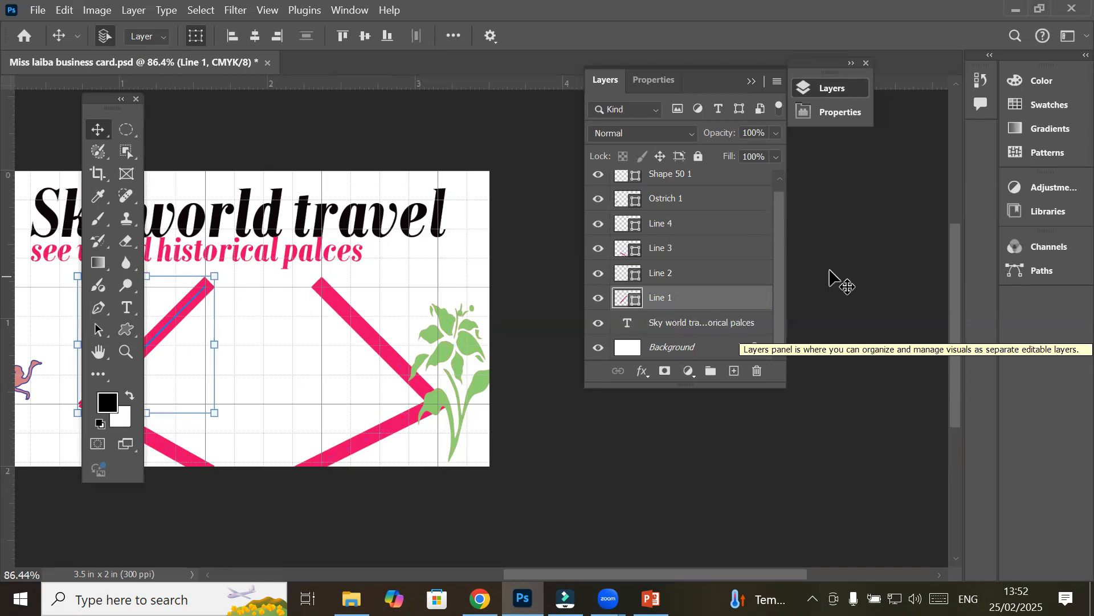
scroll(289, 318, "down", 1)
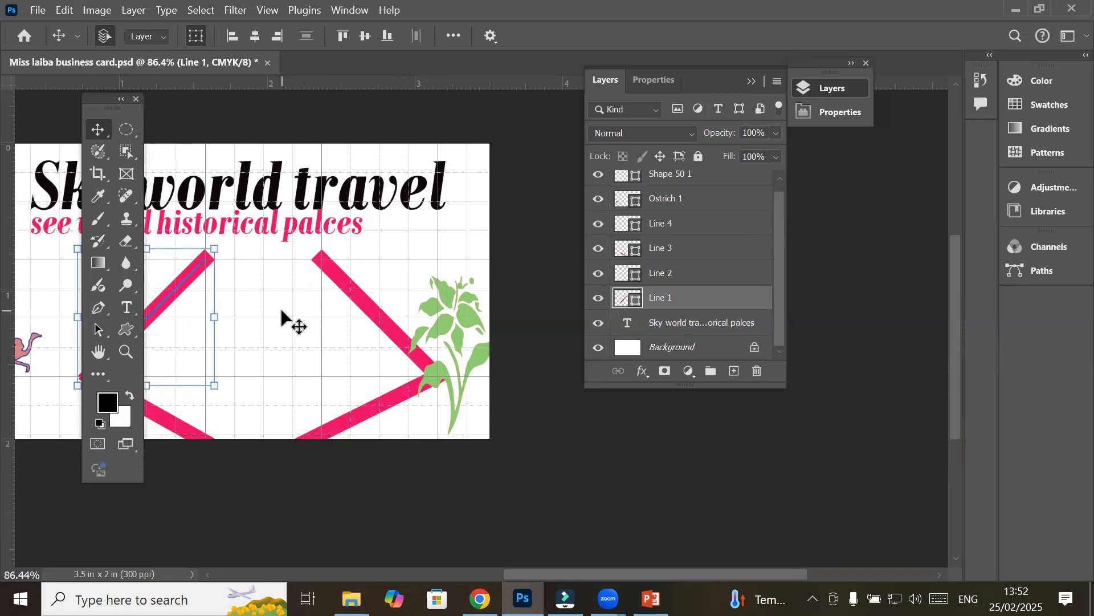
left_click_drag(239, 318, 372, 290)
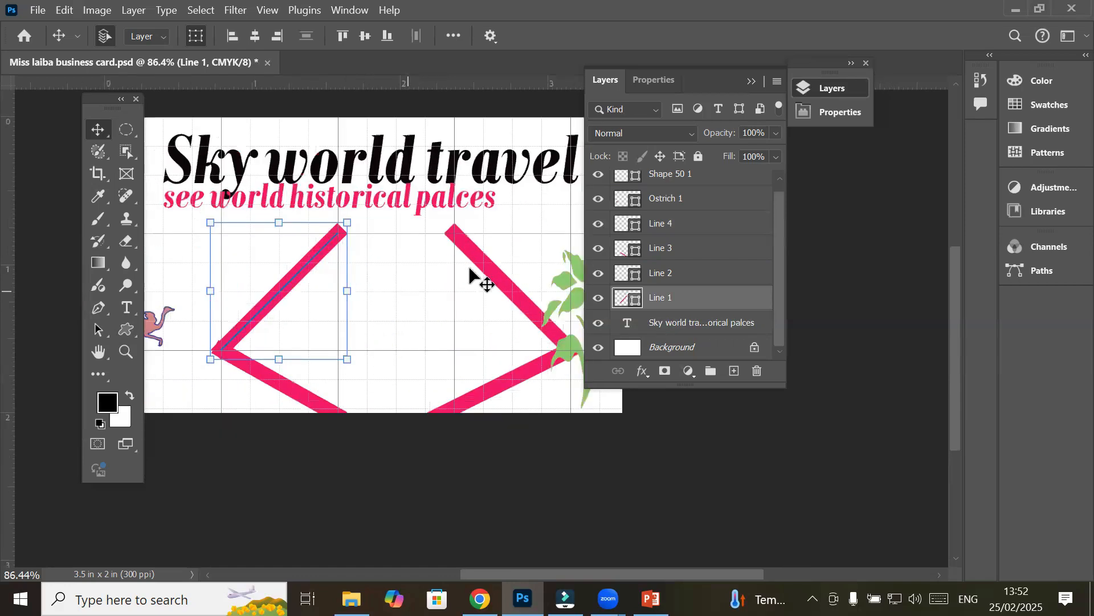
left_click(486, 265, "shift")
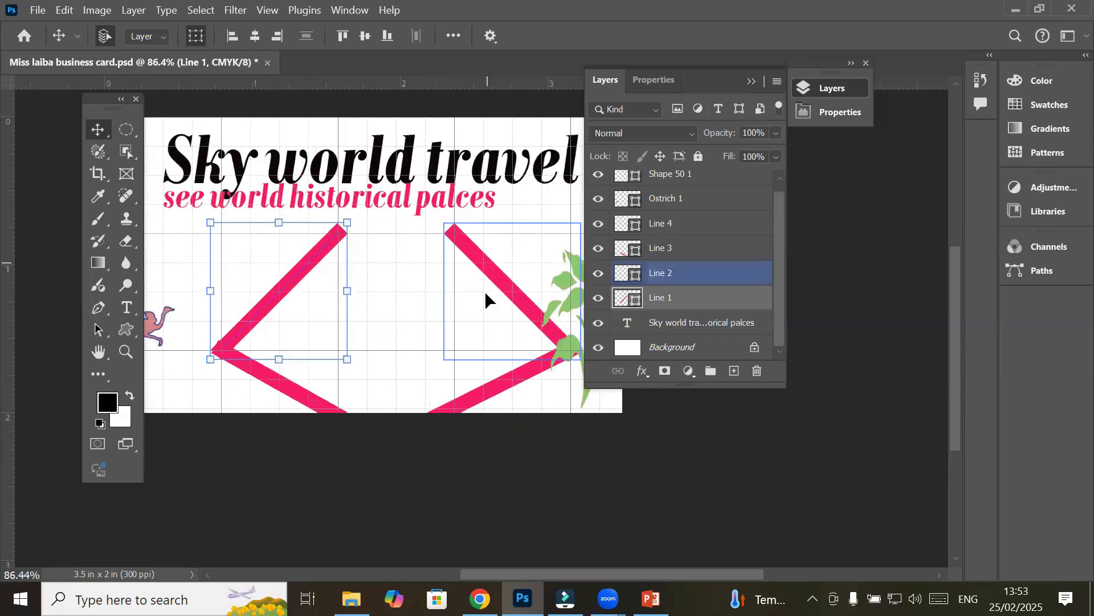
left_click(493, 393, "shift")
left_click(294, 394, "shift")
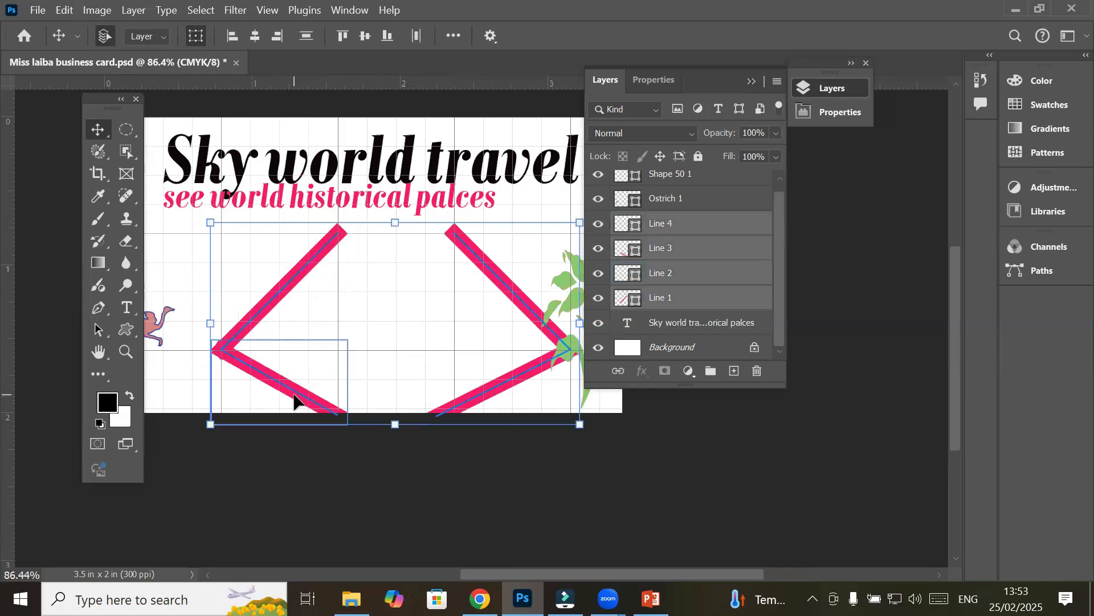
left_click(693, 231)
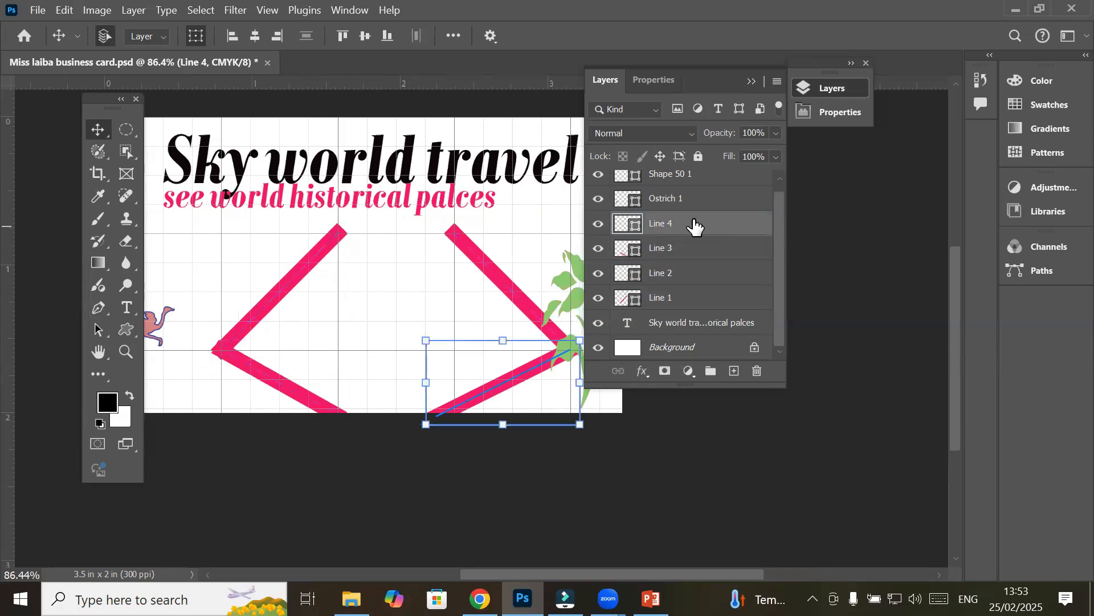
left_click(676, 298, "shift")
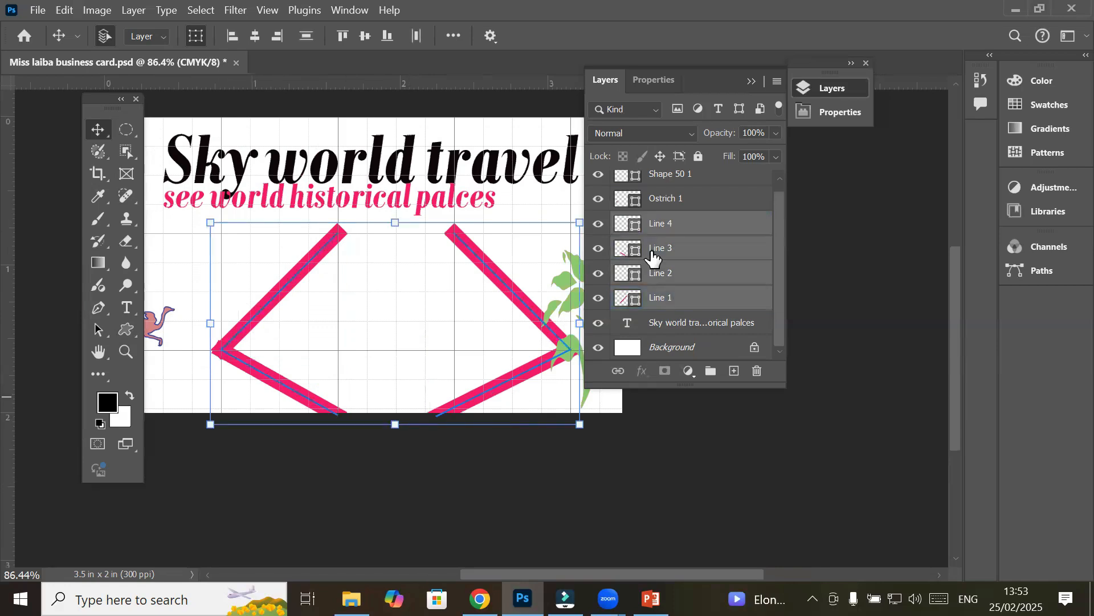
left_click_drag(707, 207, 668, 235)
left_click(668, 235)
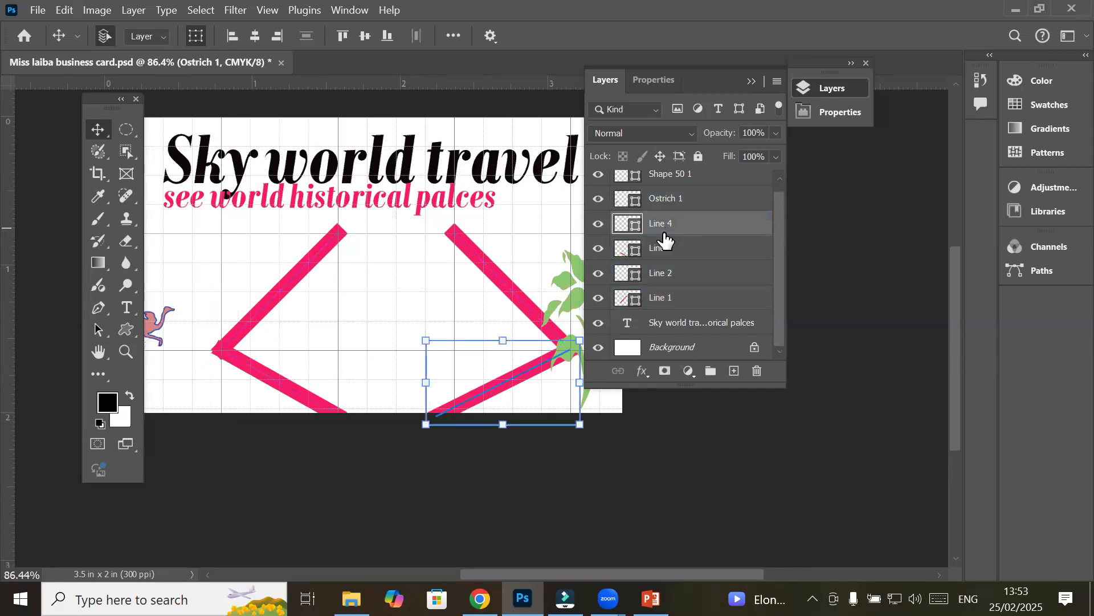
left_click(669, 302, "shift")
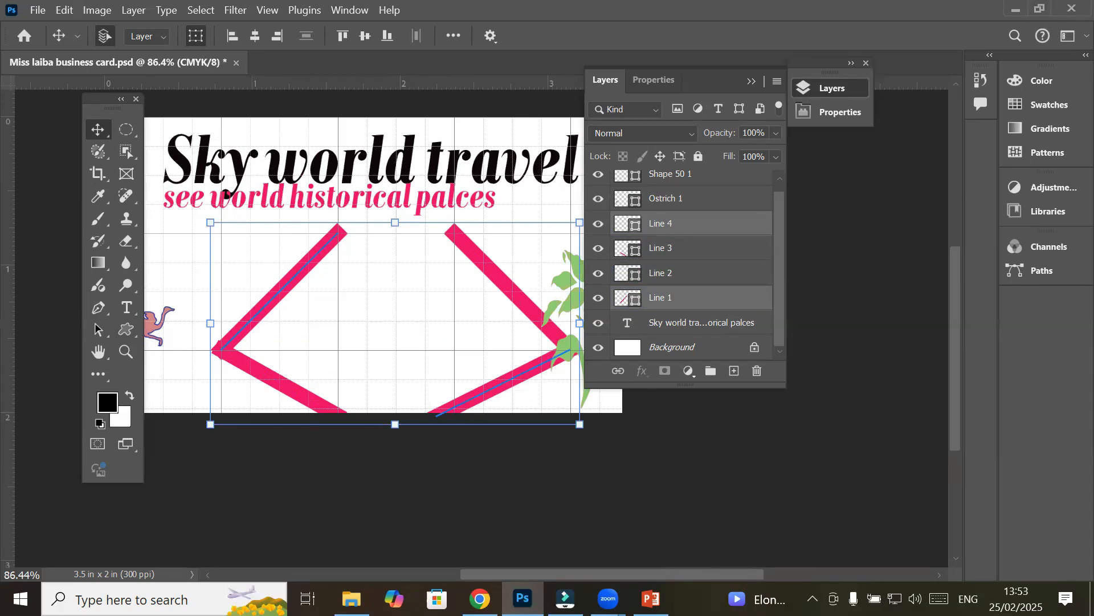
Delete the selected Line 1 and Line 4 layers and confirm the deletion
left_click(759, 371)
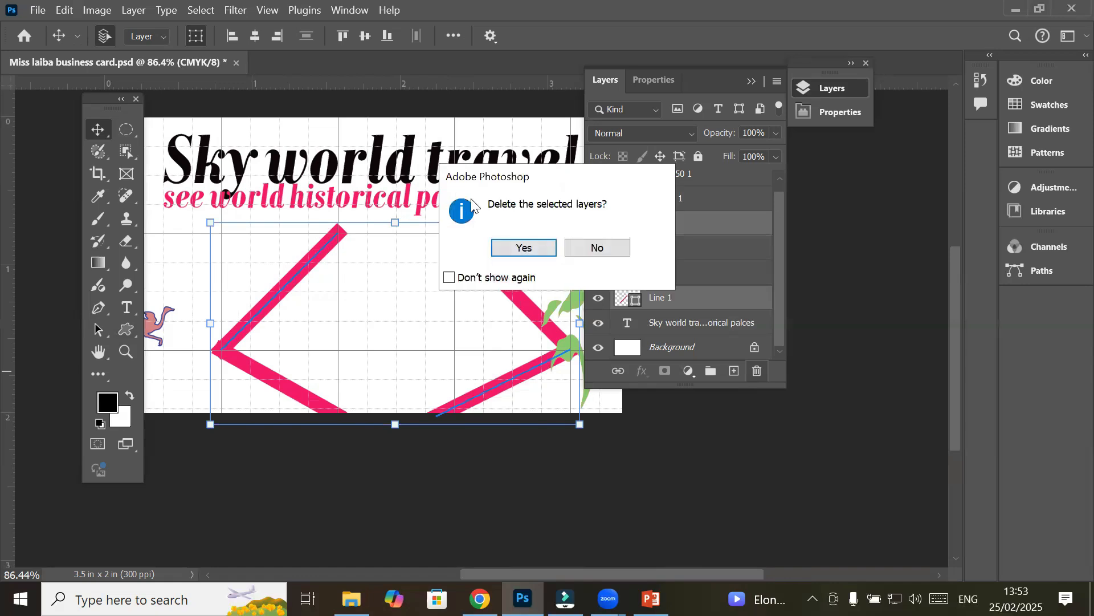
left_click(536, 249)
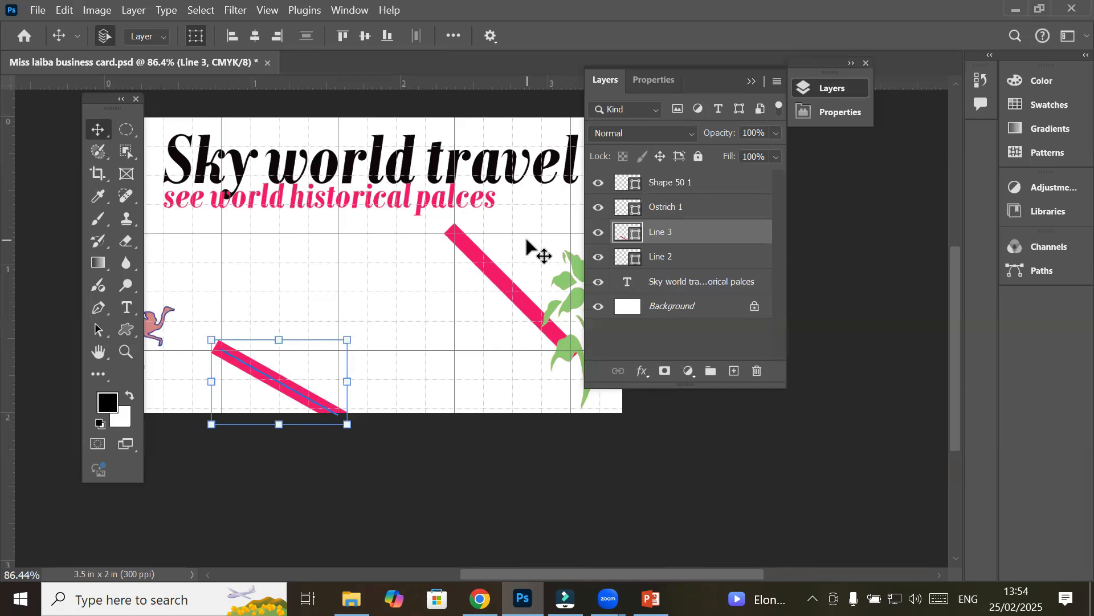
left_click(497, 273)
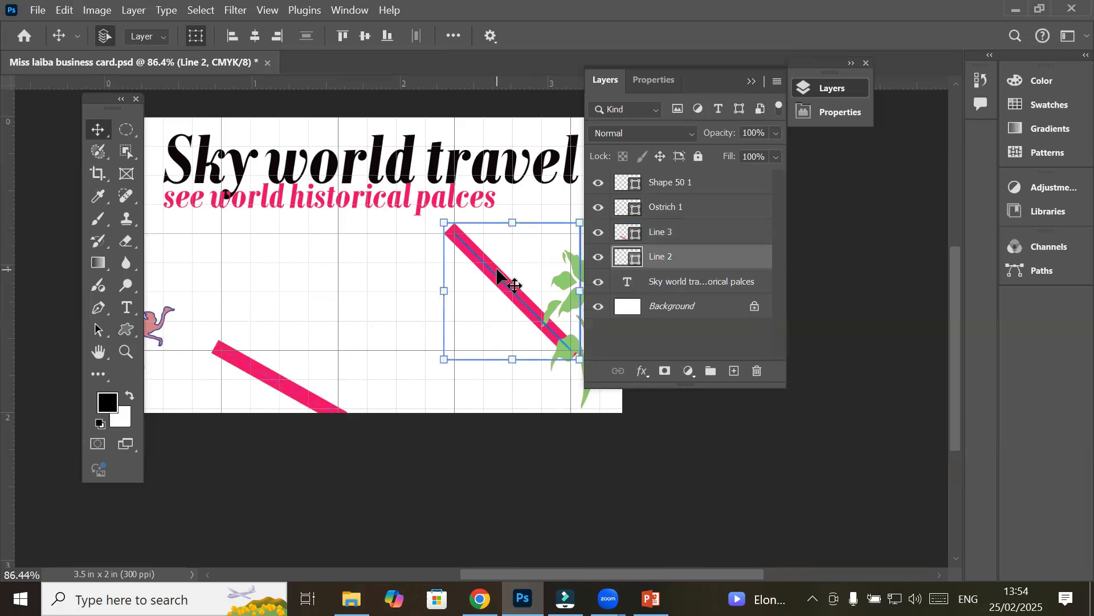
left_click(302, 393, "shift")
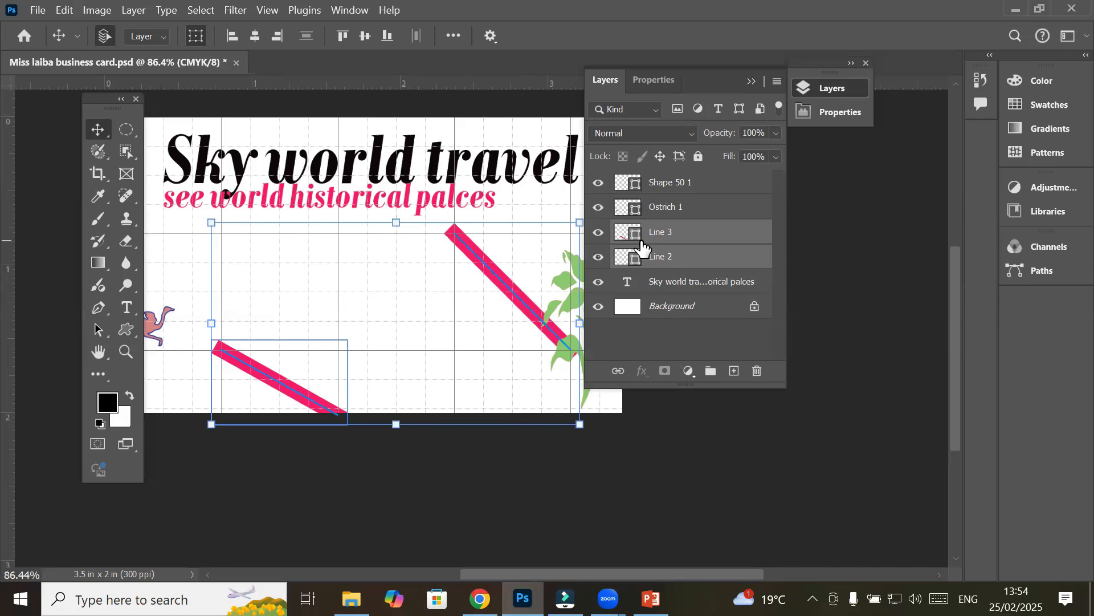
Delete Line 2 and Line 3, dock the Tools panel left, and move the ostrich to the bottom-left corner
key("Delete")
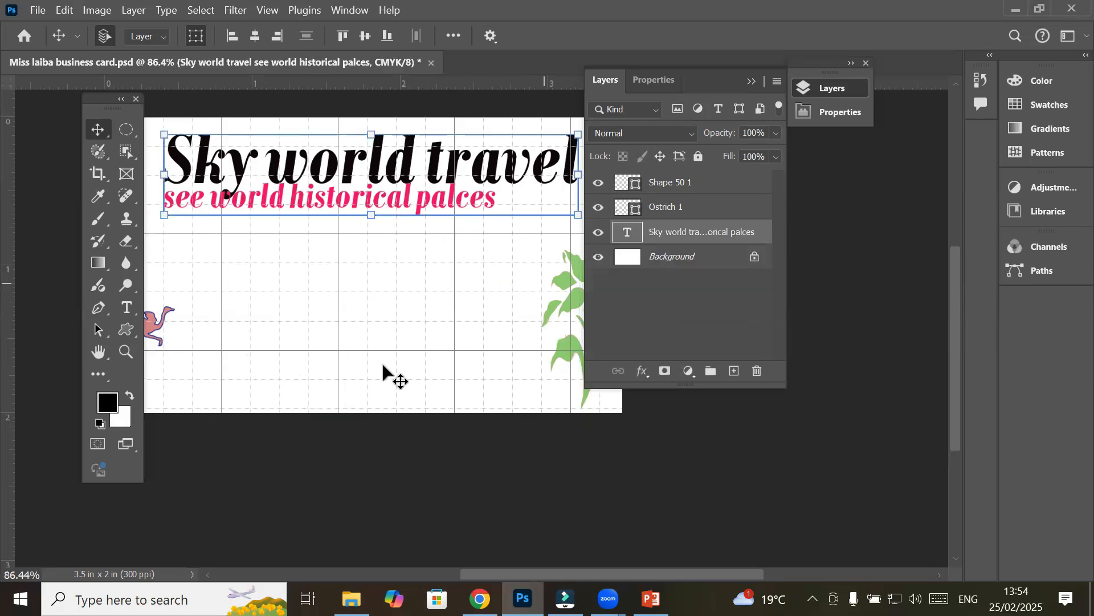
left_click_drag(85, 102, 44, 141)
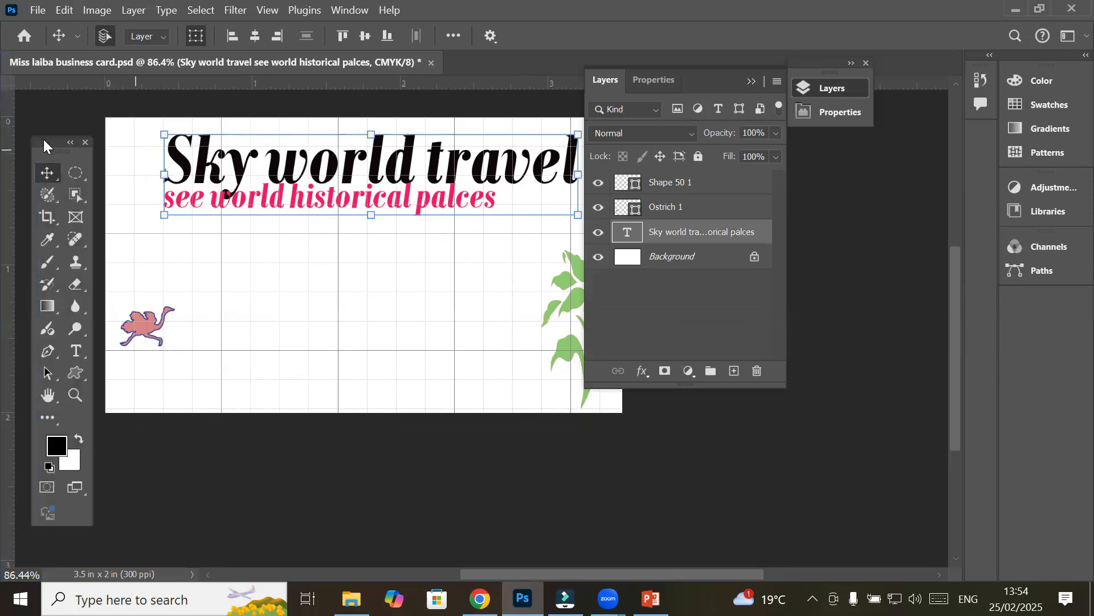
left_click_drag(147, 358, 230, 372)
left_click(141, 331)
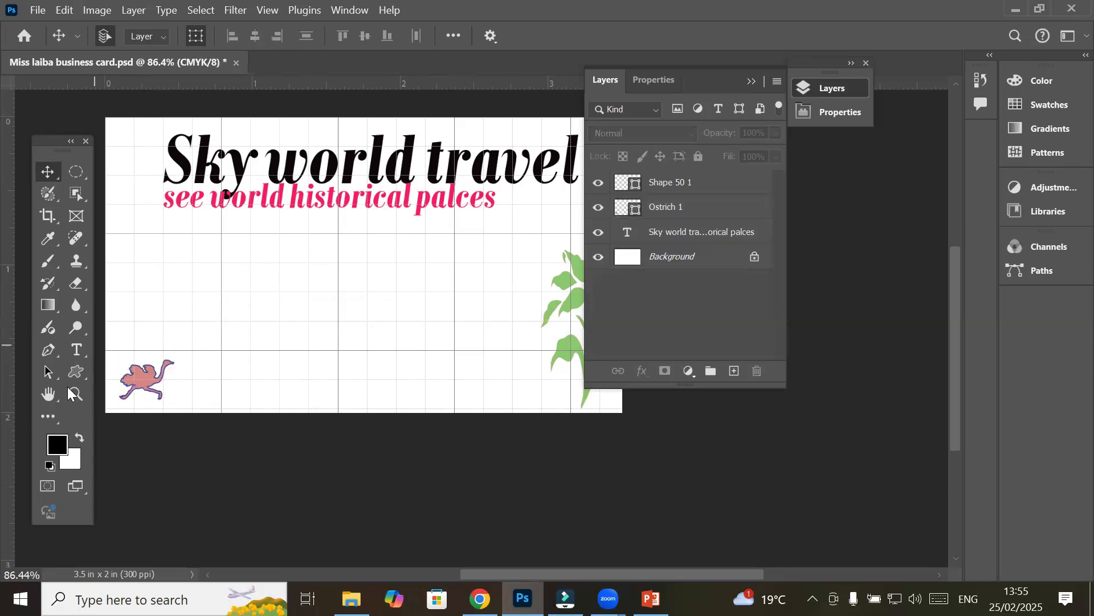
Choose the Rectangle Tool and target the Background layer
left_click(78, 371)
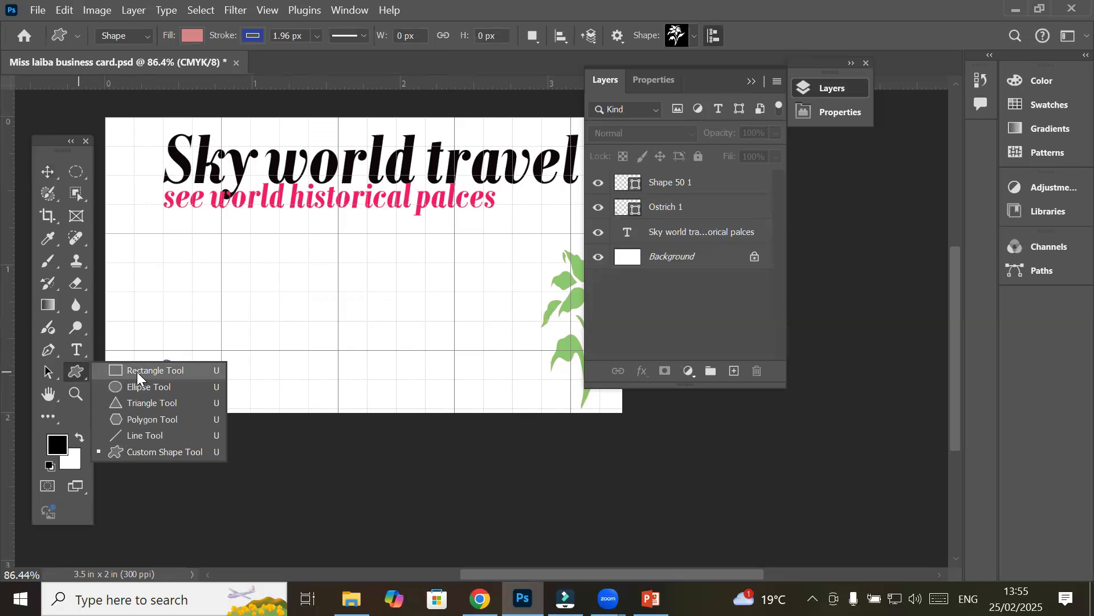
left_click(137, 372)
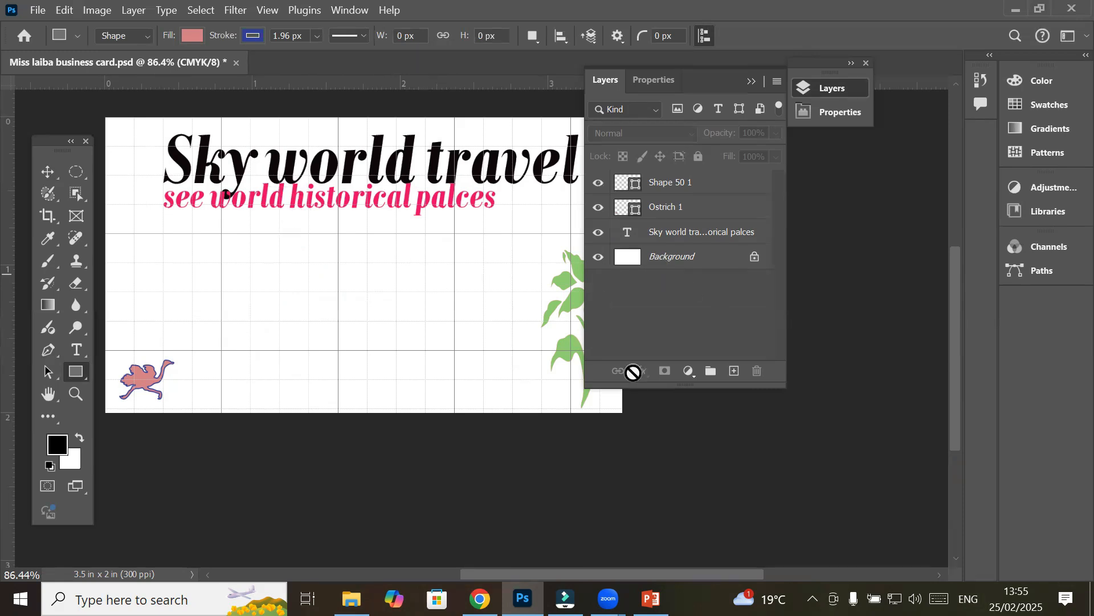
left_click(668, 263)
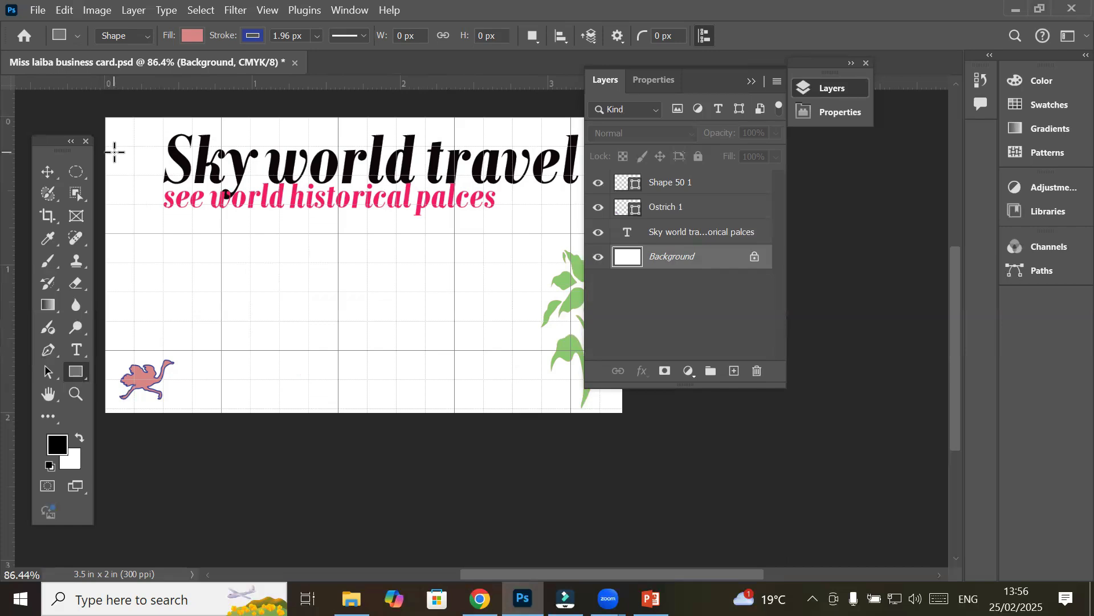
Draw a salmon-pink rectangle, about 1004 × 217 px, across the card's header
left_click_drag(106, 117, 594, 224)
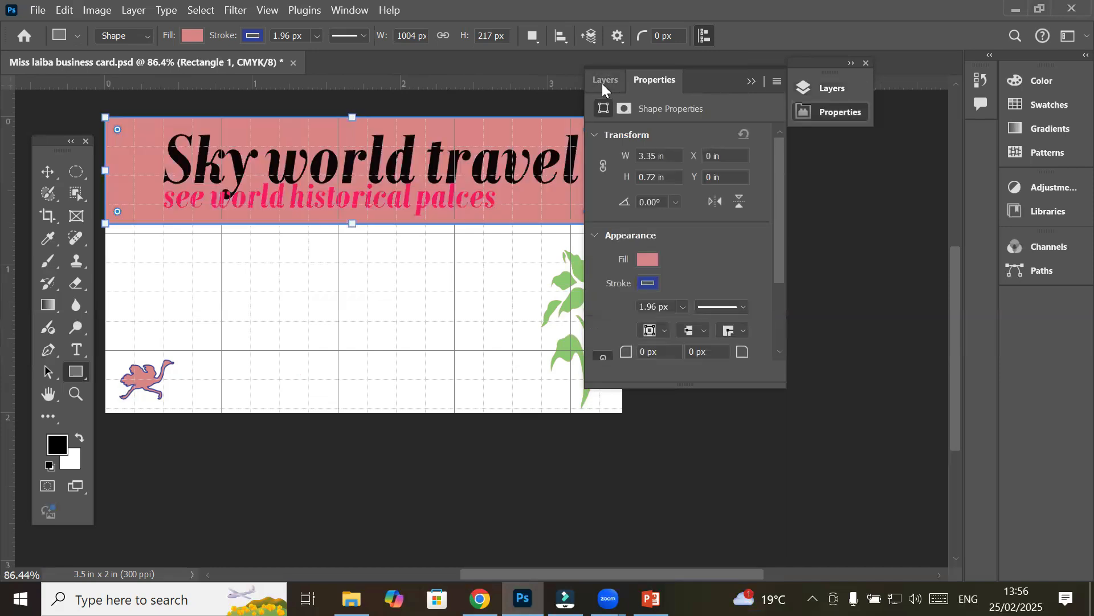
left_click(601, 83)
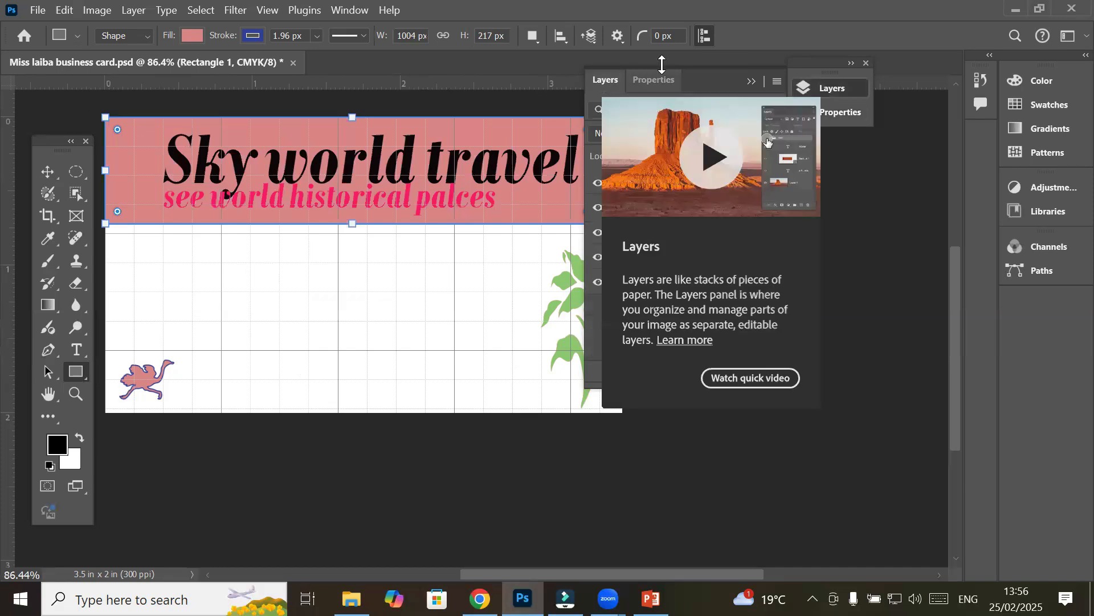
left_click_drag(706, 73, 799, 168)
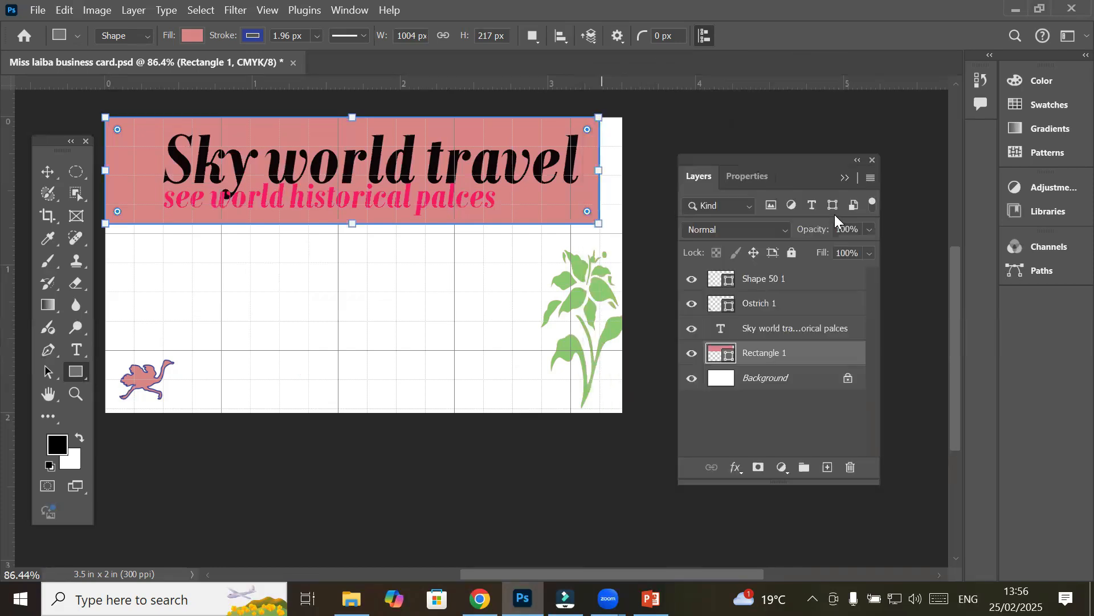
left_click(728, 376)
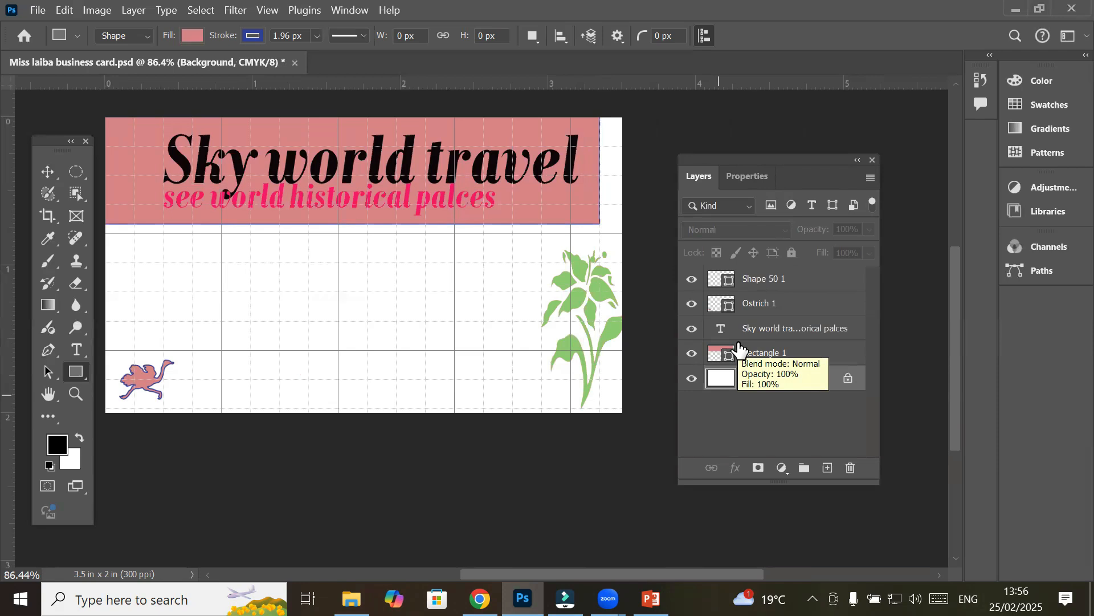
Undo the pink Rectangle 1 band and select the Shape 50 1 plant layer for its green fill
key("ctrl+z")
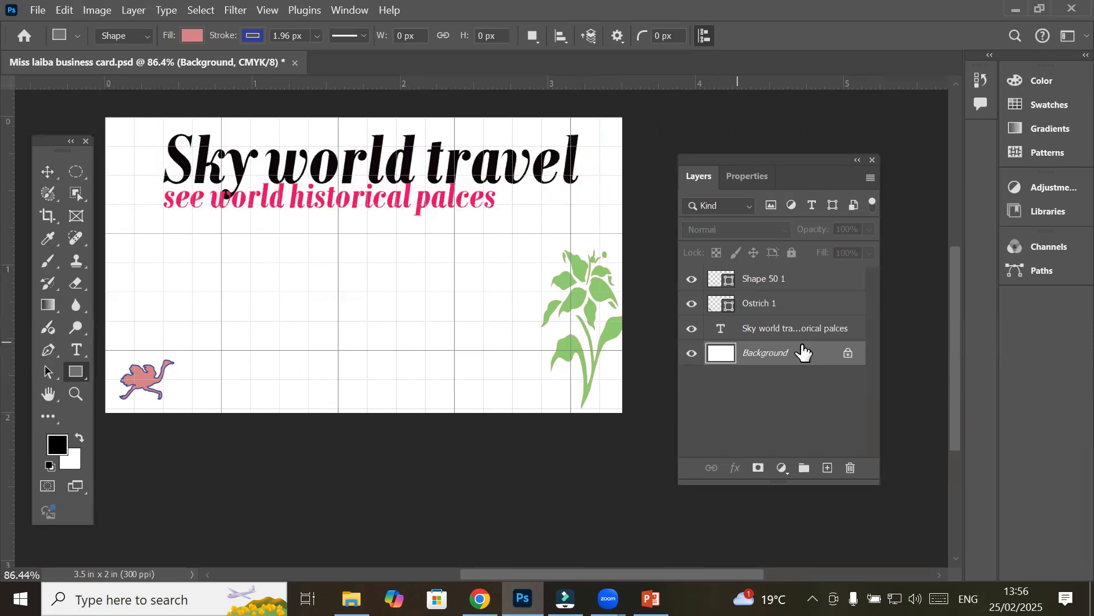
left_click(767, 285)
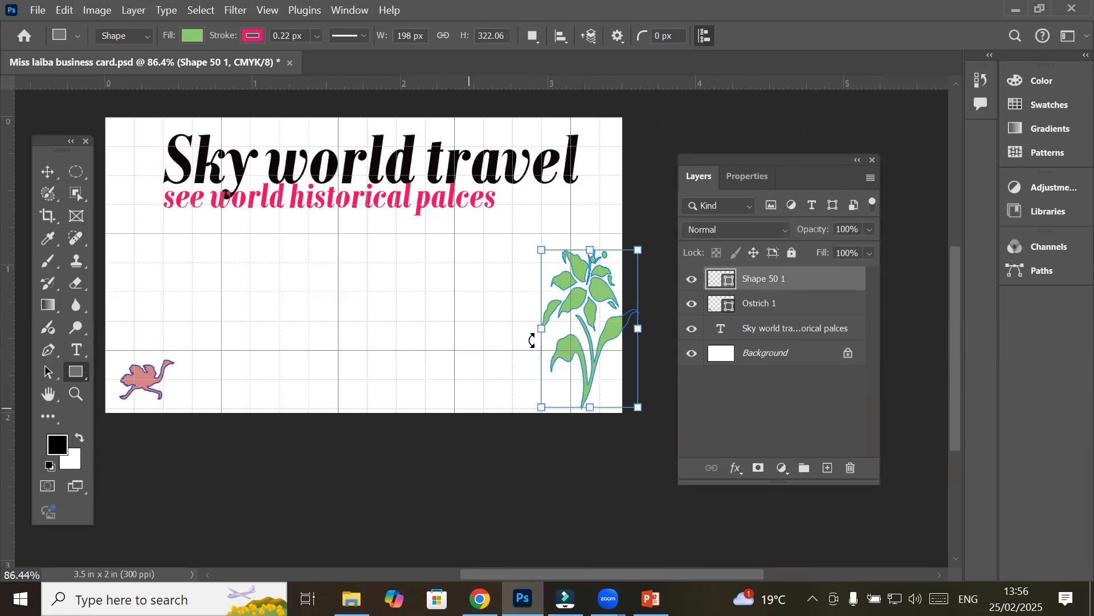
left_click(791, 329)
left_click(779, 280)
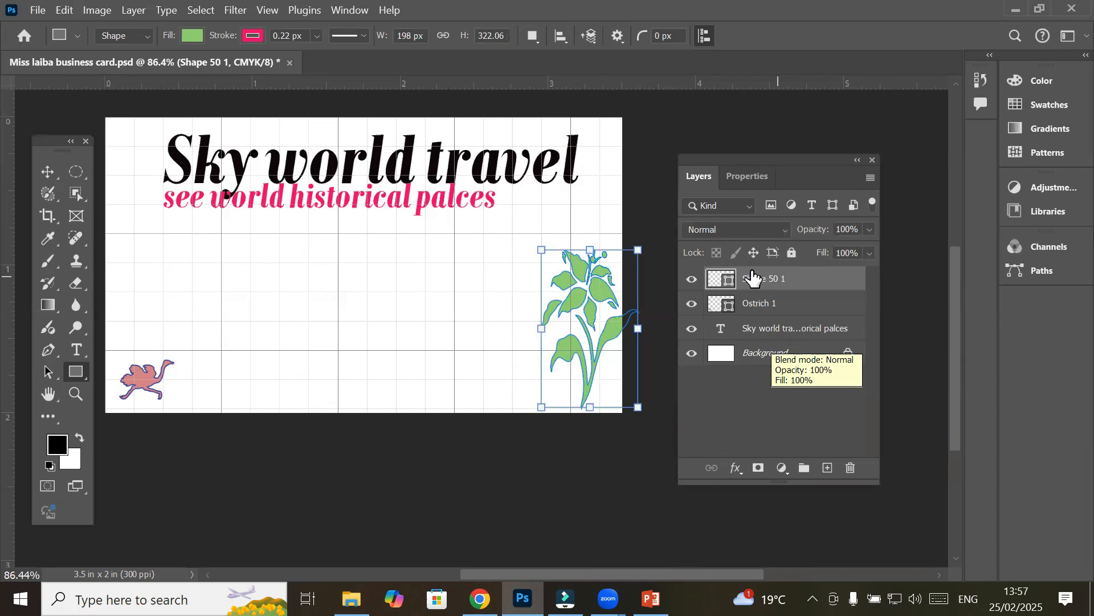
left_click(766, 336)
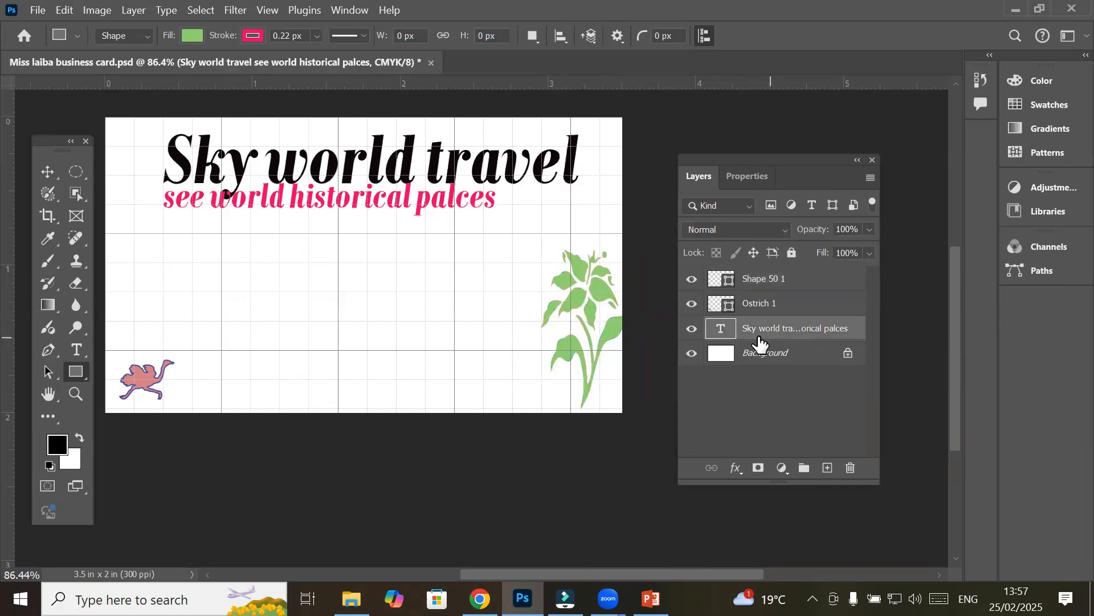
left_click(760, 357)
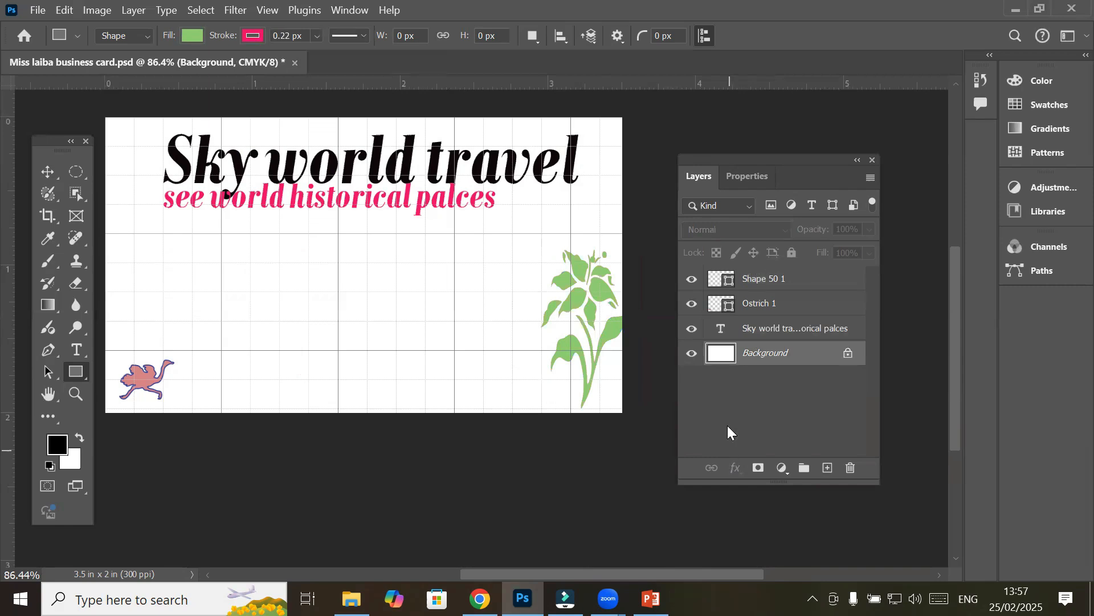
left_click(774, 279)
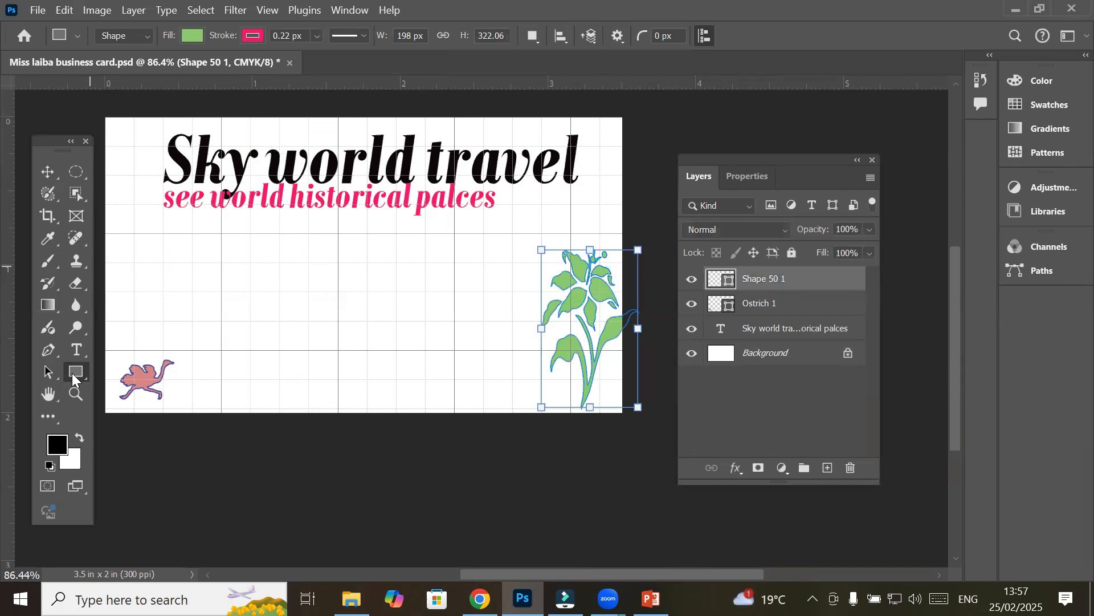
Draw a 1048 × 237 px green rectangle across the top and move it below the title layer
left_click_drag(106, 118, 621, 233)
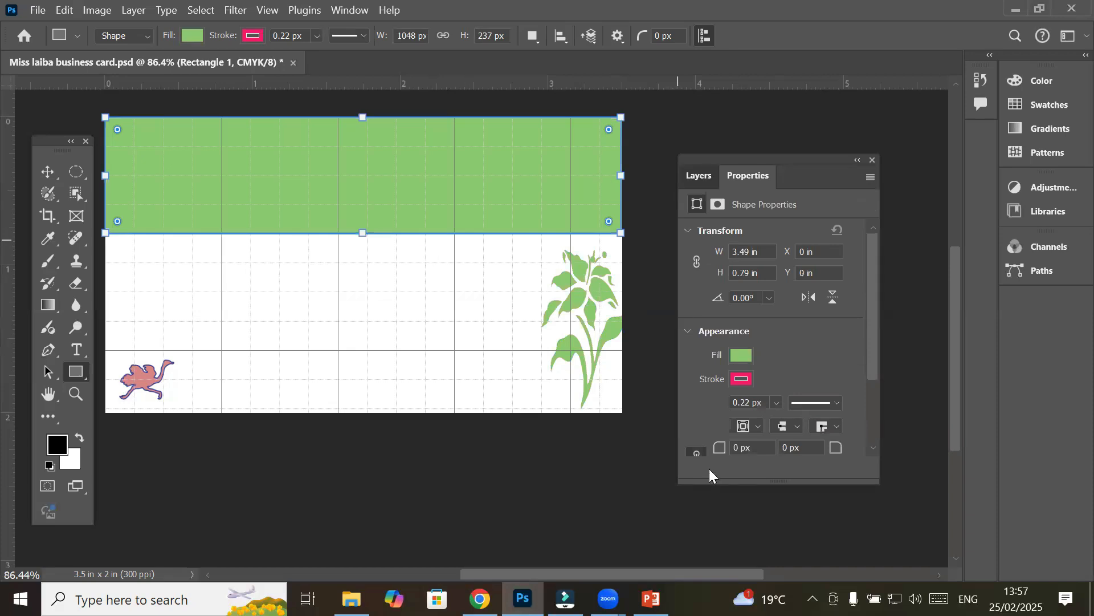
left_click(699, 176)
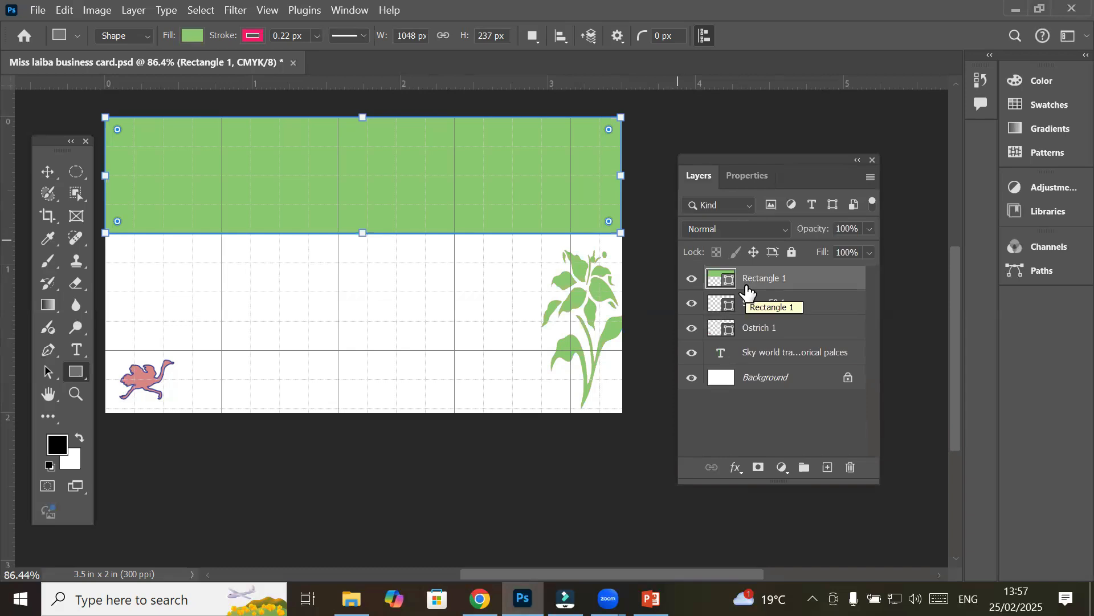
left_click_drag(741, 276, 733, 358)
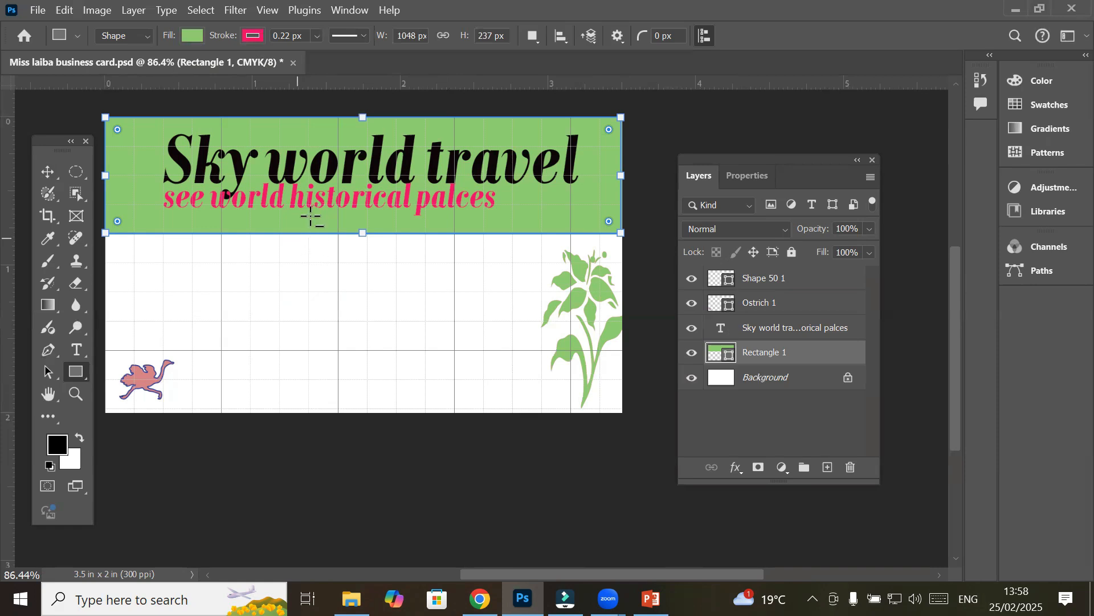
Raise the green band's pink stroke width to 0.81 px
scroll(308, 215, "up", 2)
scroll(292, 252, "up", 3)
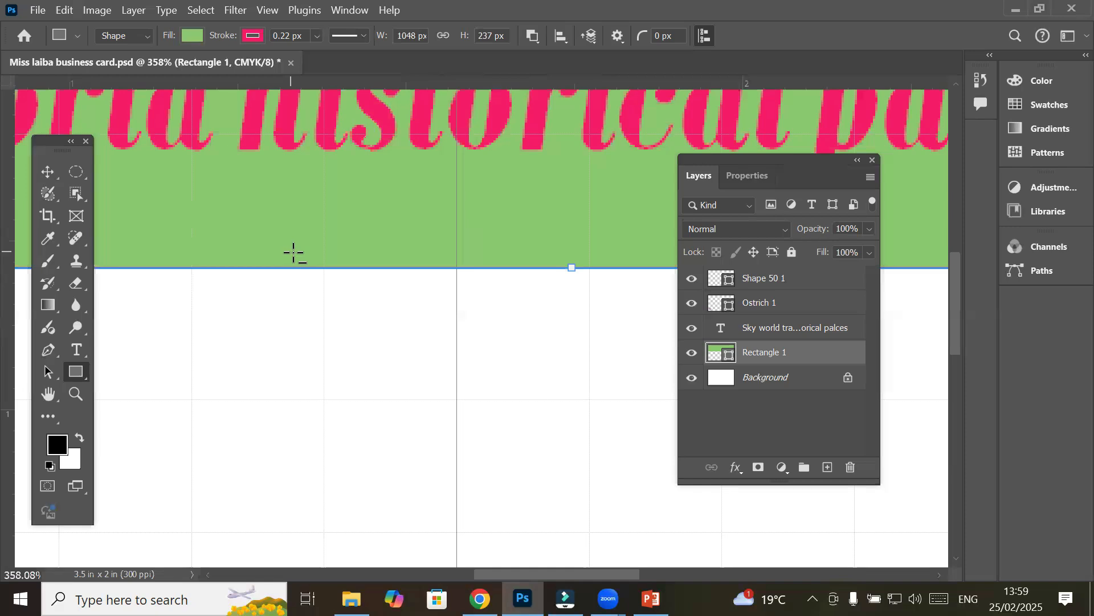
scroll(313, 291, "up", 8)
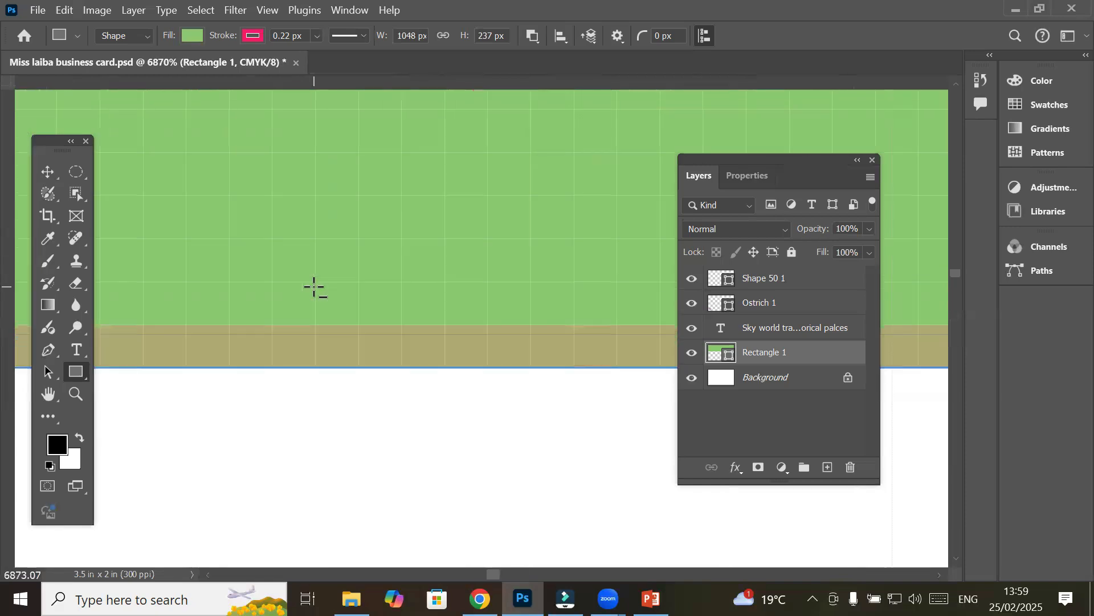
scroll(314, 287, "up", 2)
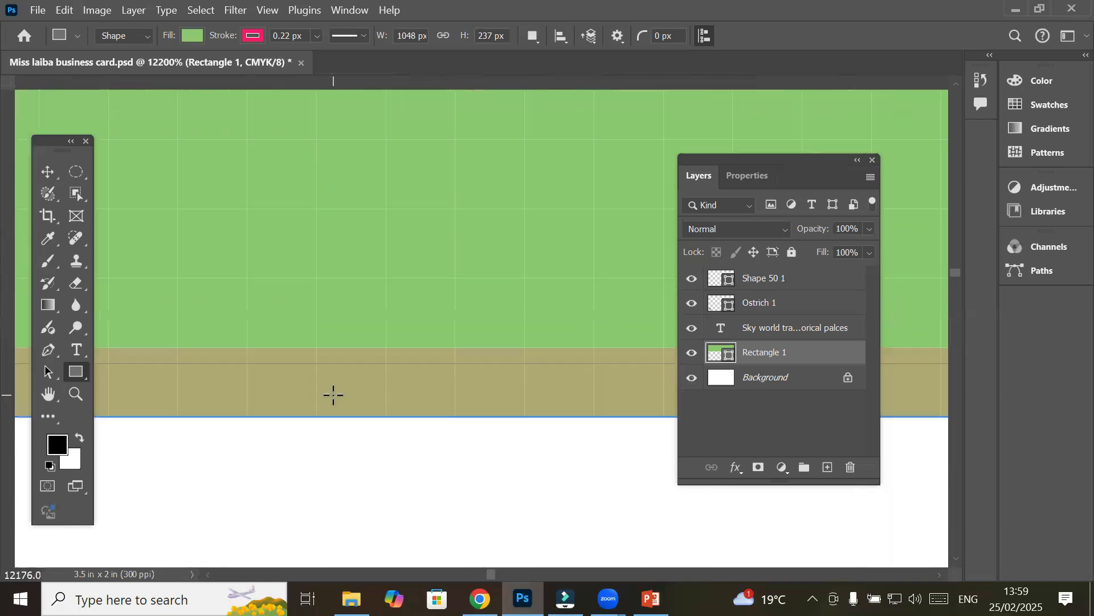
left_click(317, 36)
left_click_drag(326, 54, 329, 55)
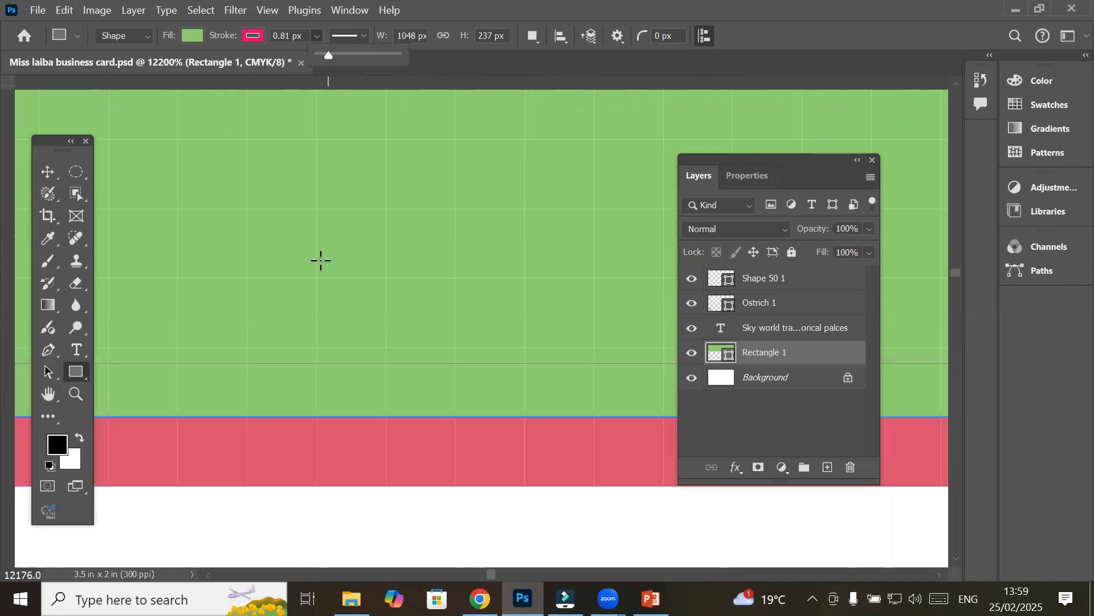
scroll(307, 266, "down", 1)
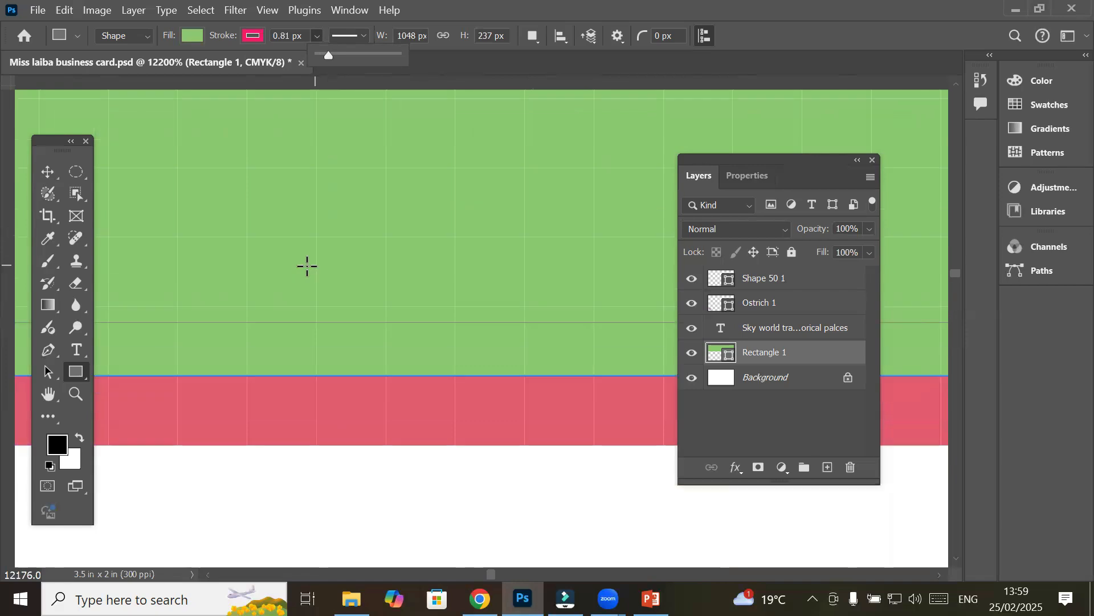
scroll(299, 272, "down", 3)
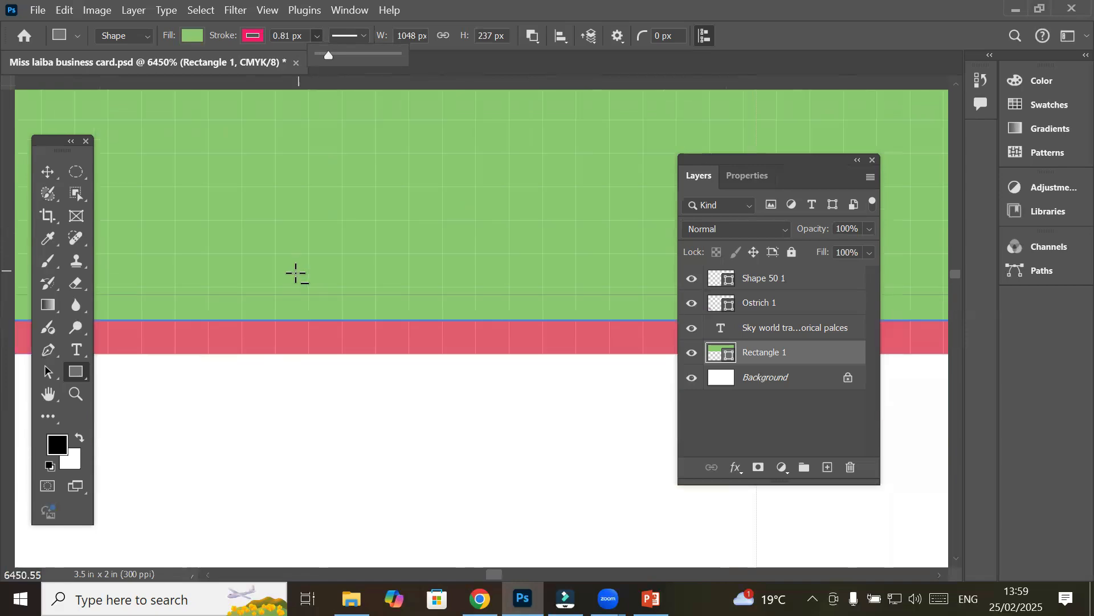
scroll(293, 274, "down", 2)
scroll(293, 275, "down", 5)
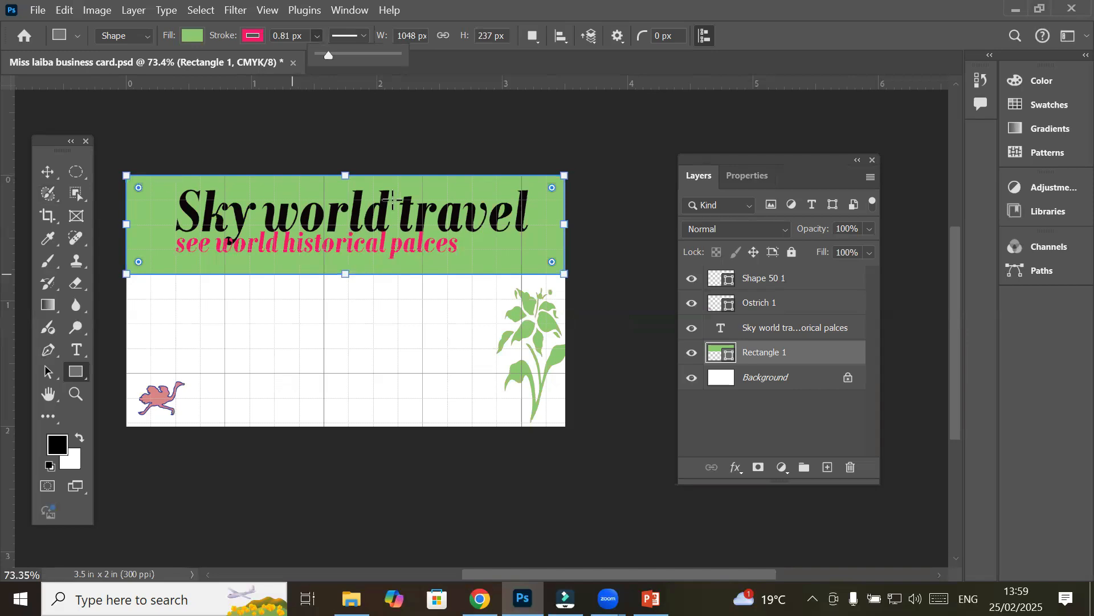
Deselect the green header and give the Rectangle tool a yellow fill with no outline
left_click(47, 173)
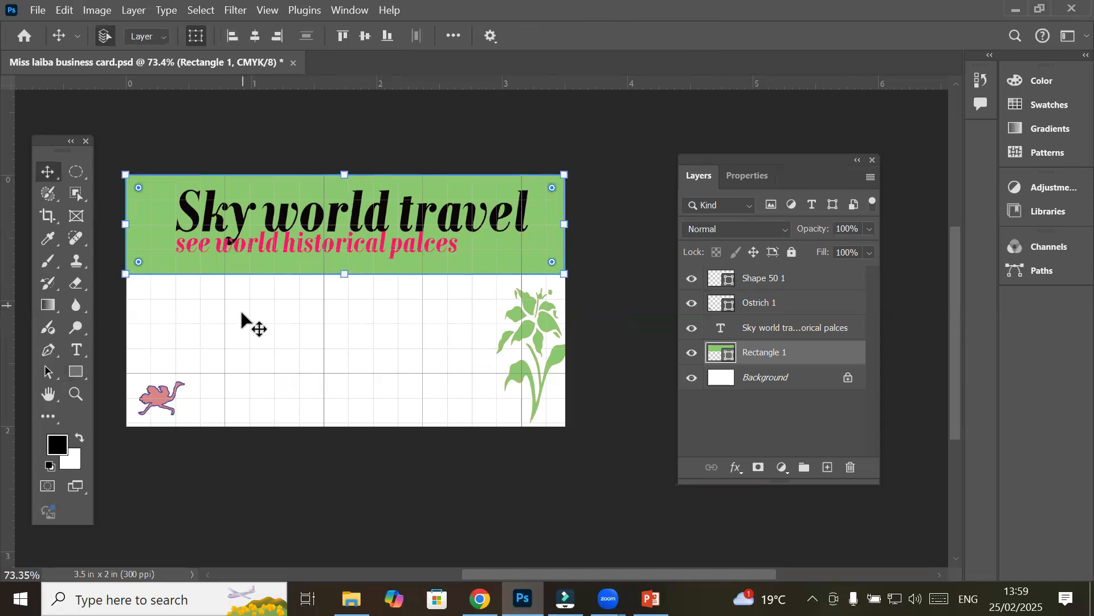
left_click(269, 336)
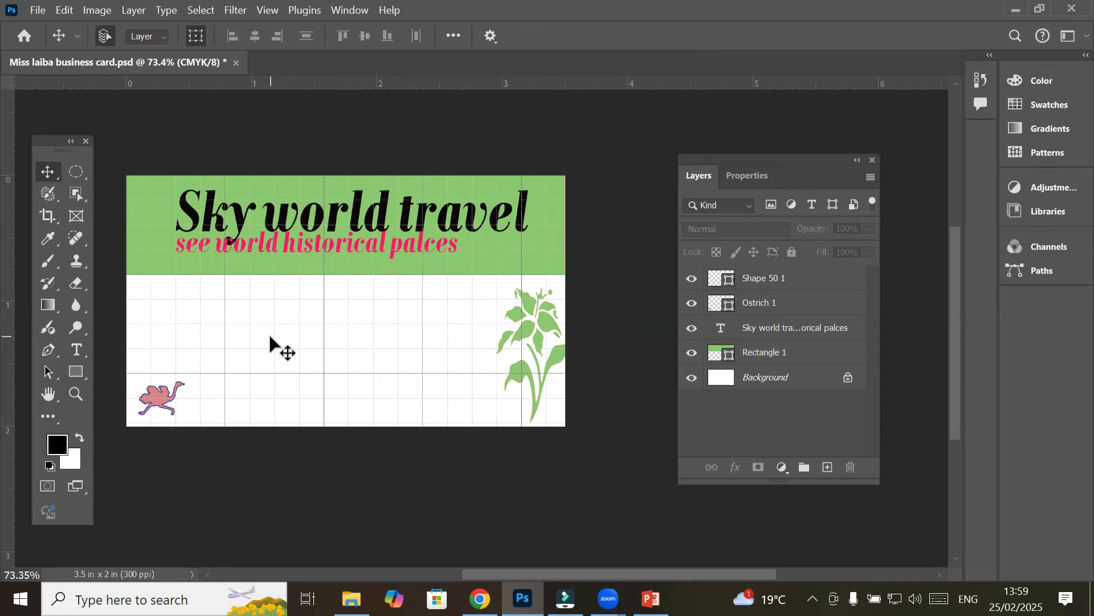
left_click(78, 372)
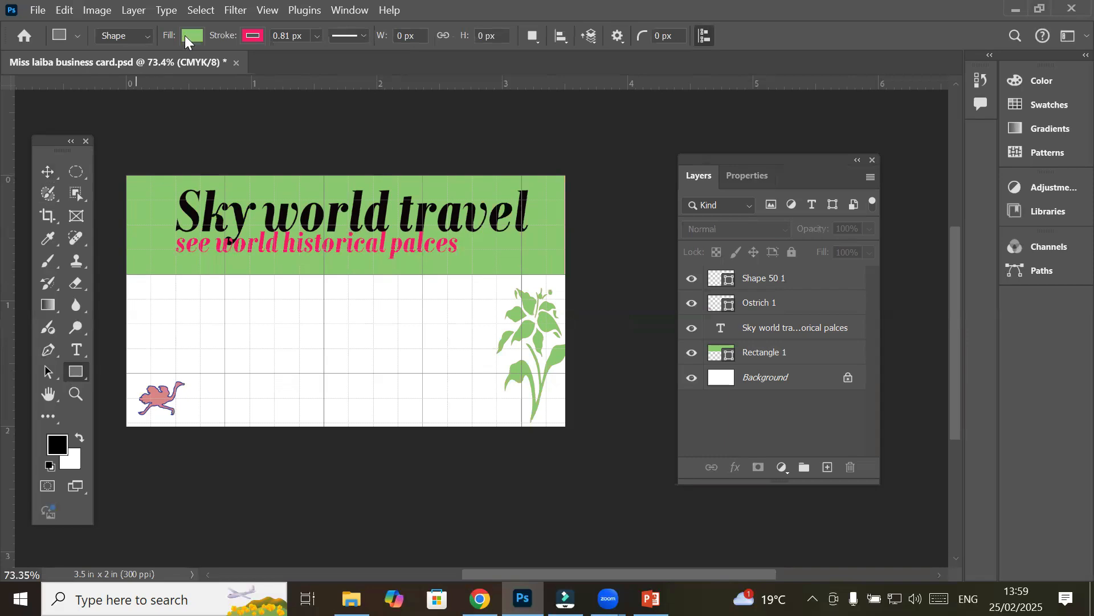
left_click(188, 35)
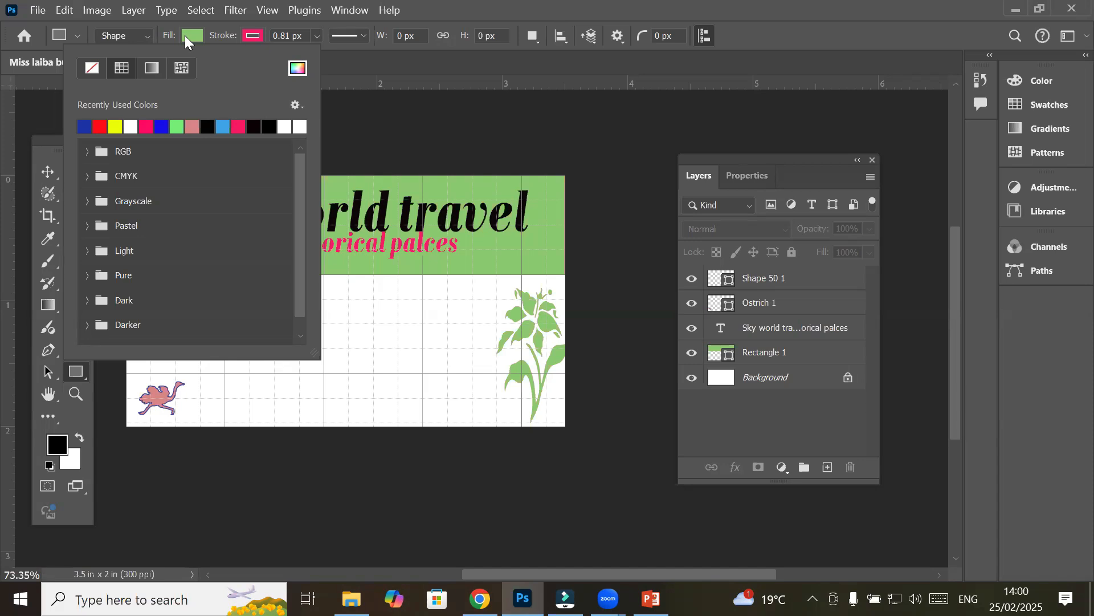
left_click(184, 35)
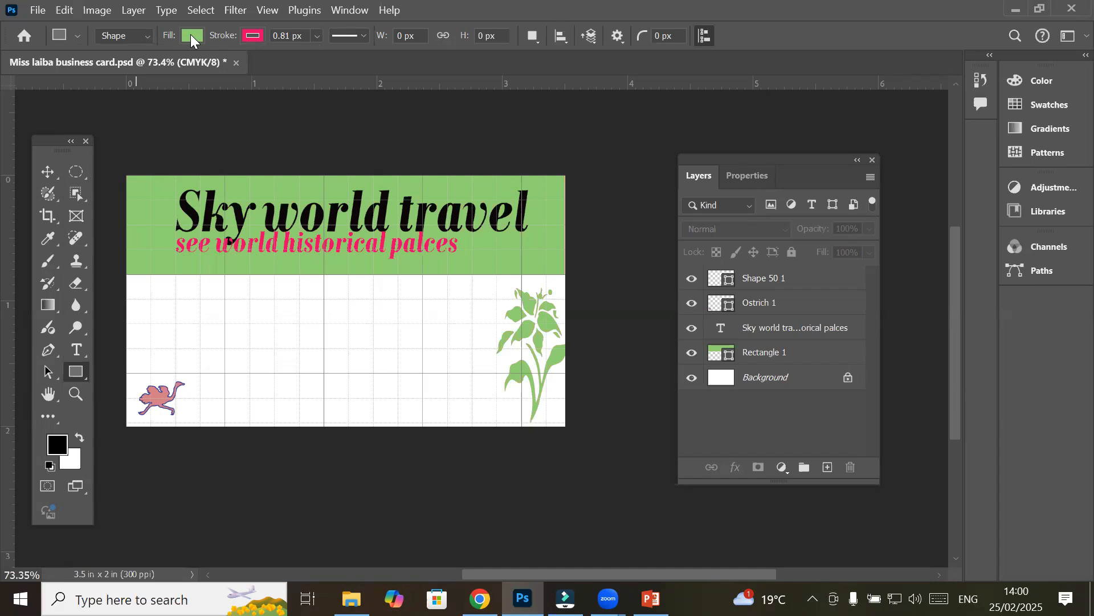
left_click(190, 34)
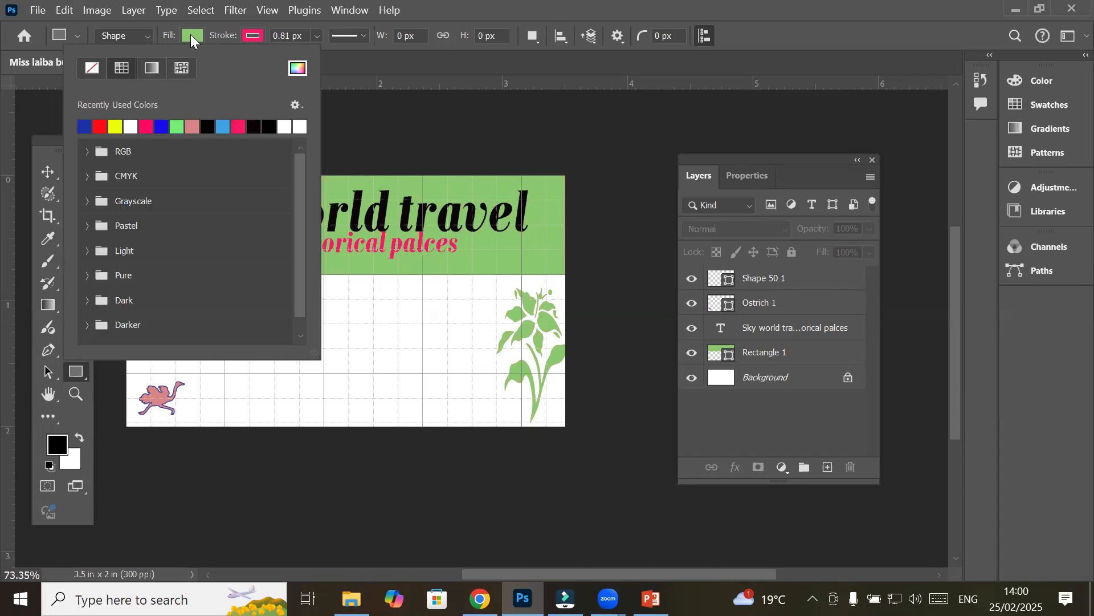
left_click(116, 124)
left_click(250, 37)
left_click(251, 37)
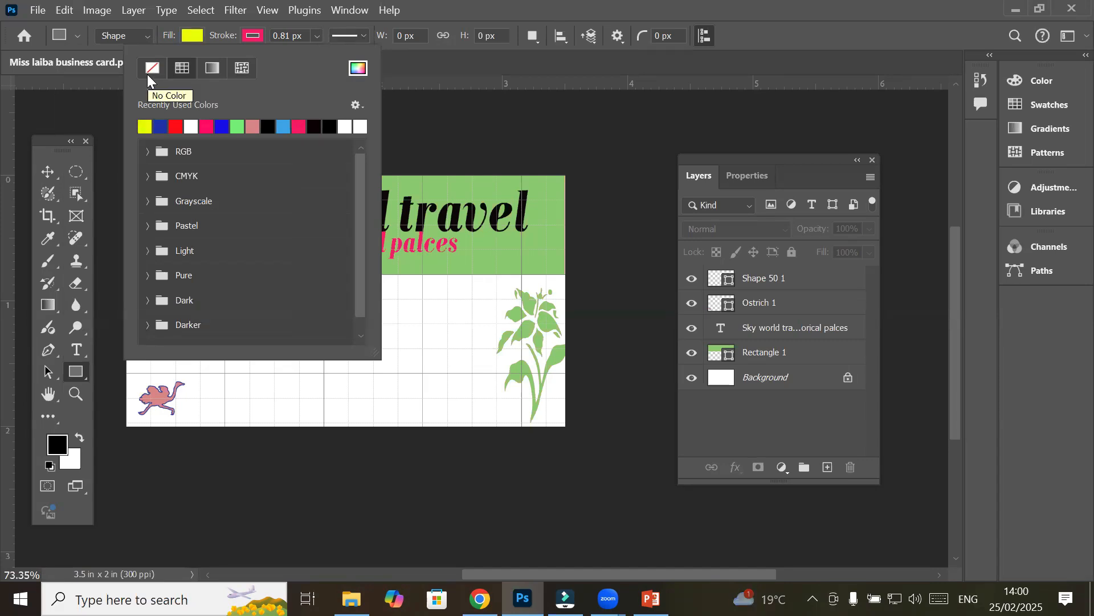
left_click(76, 372)
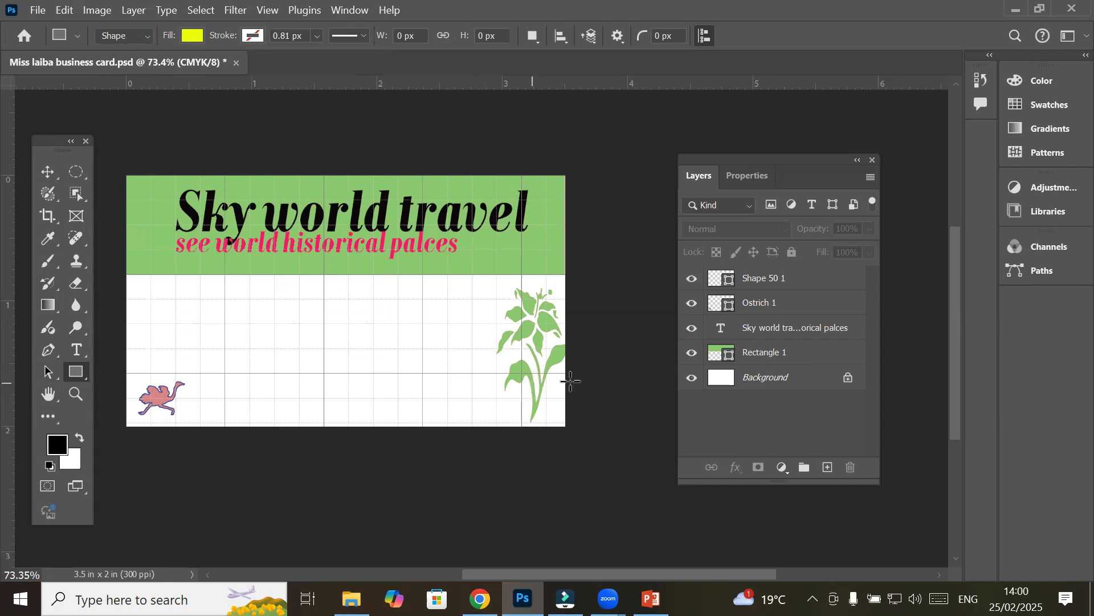
Deselect the plant layer Shape 50 1, then reapply the yellow swatch fill and No Color stroke
left_click(746, 374)
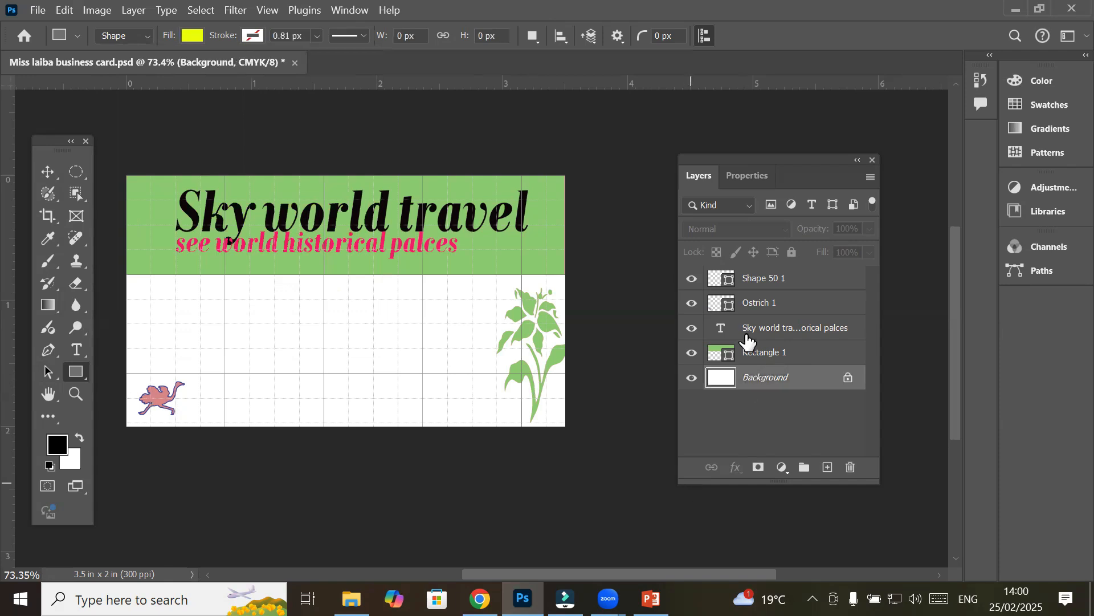
left_click(744, 274)
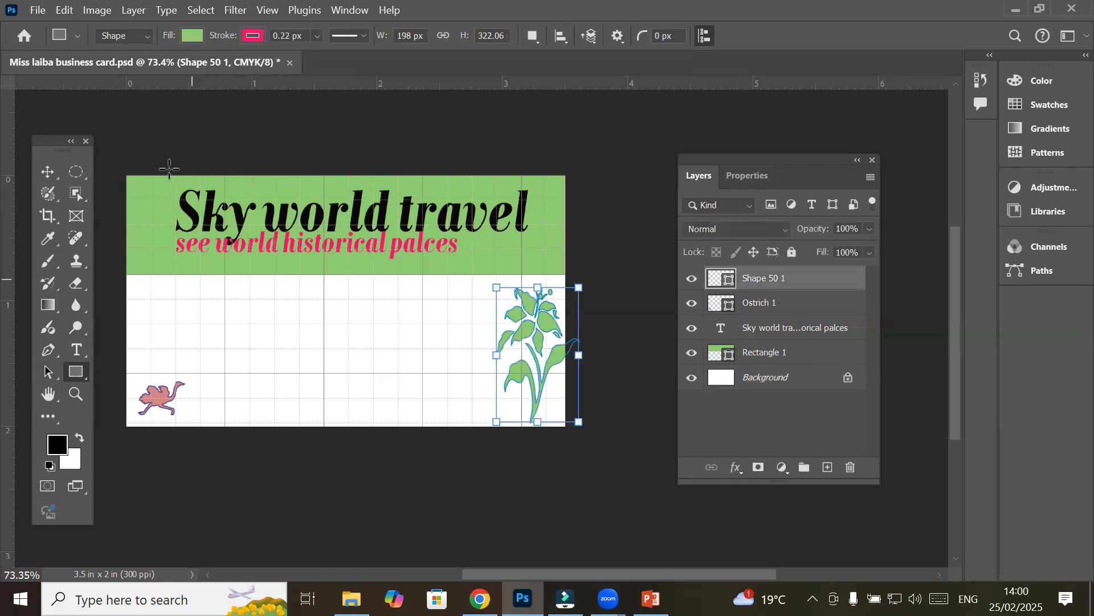
left_click(49, 171)
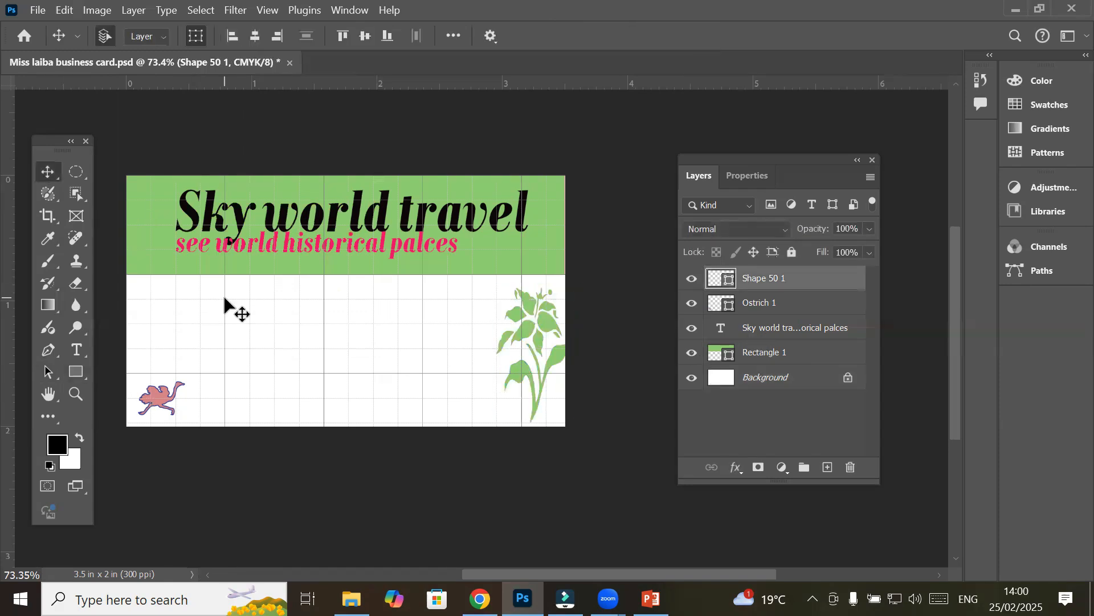
left_click(224, 298)
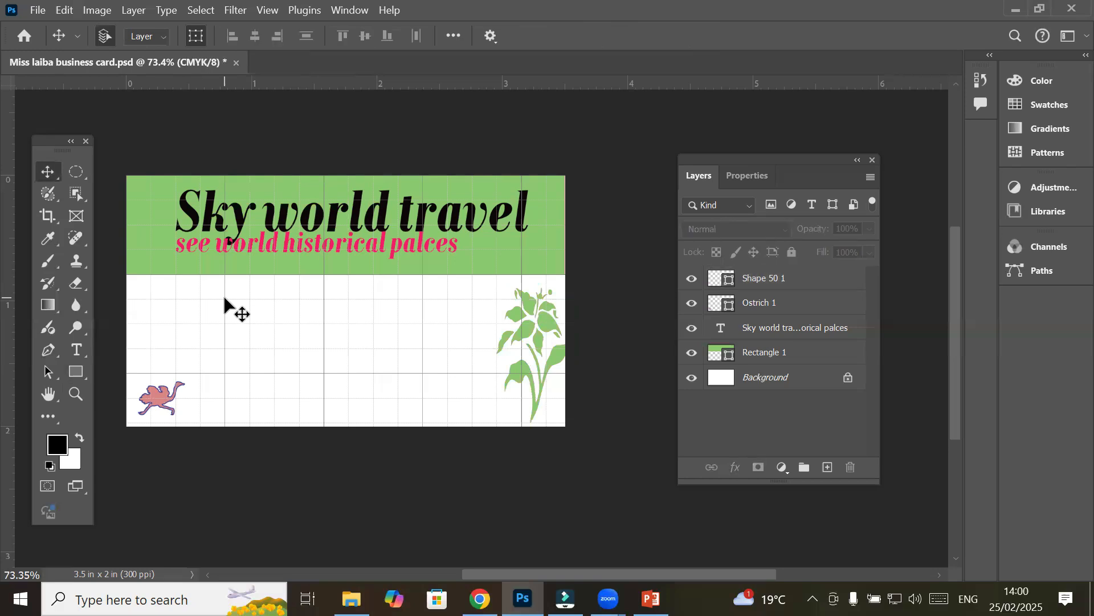
left_click(76, 371)
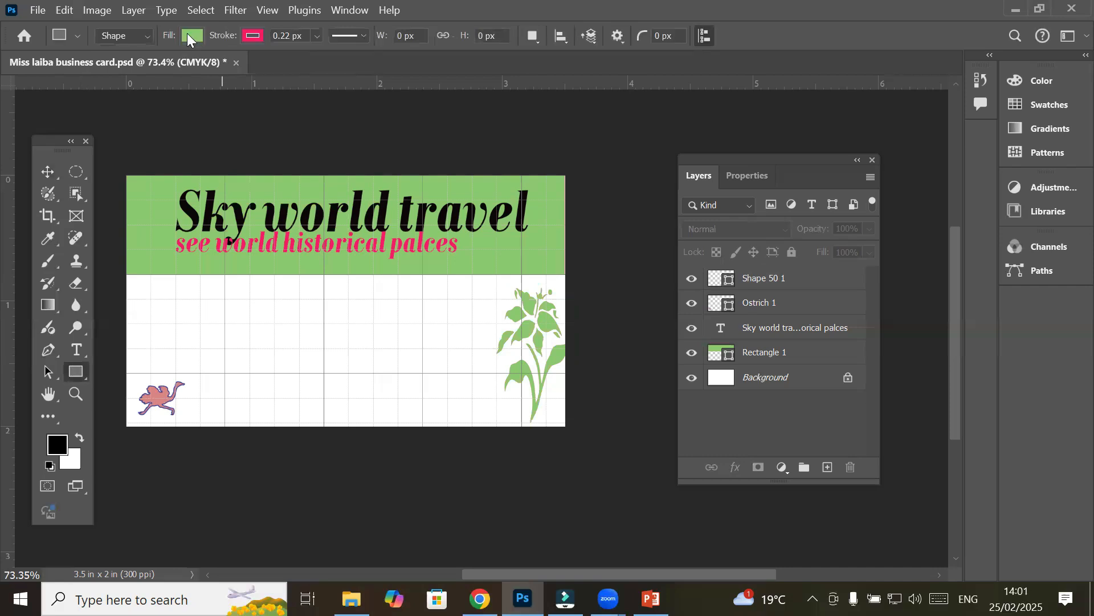
left_click(193, 35)
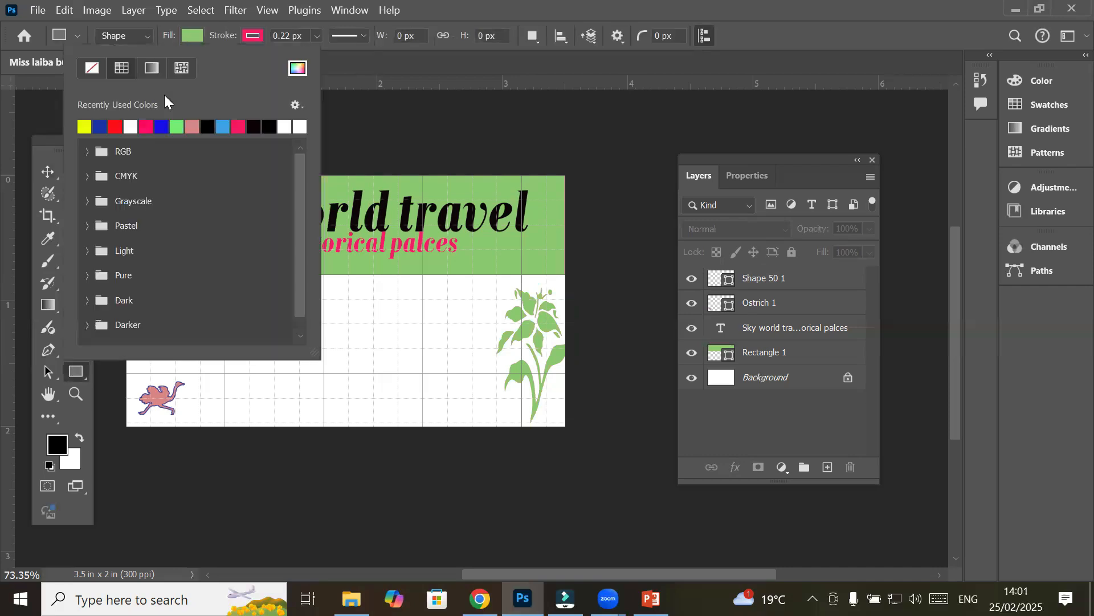
left_click(85, 125)
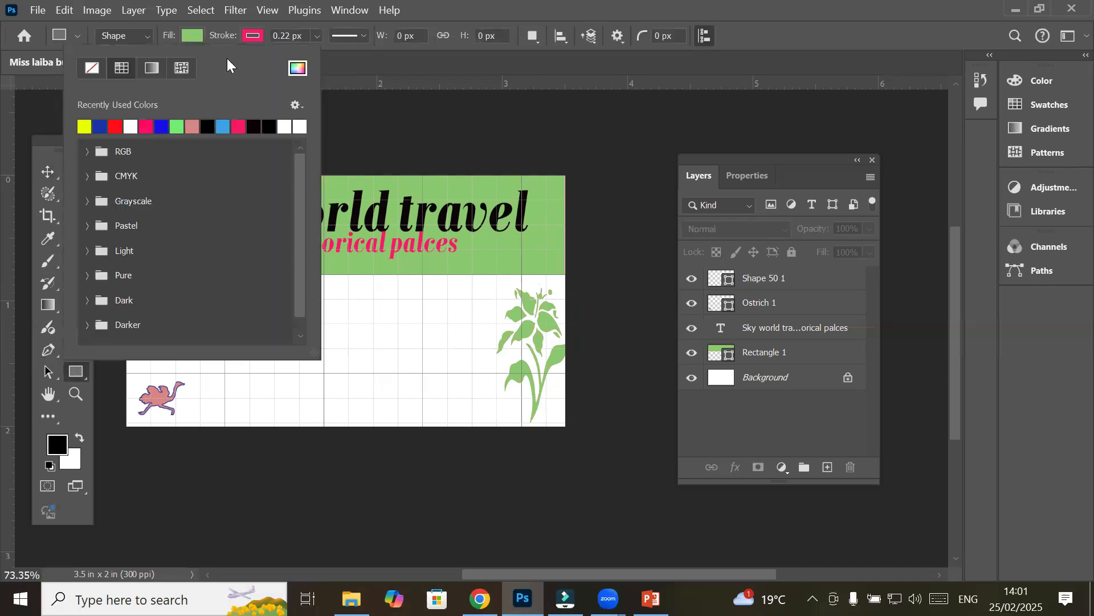
left_click(251, 36)
left_click(152, 68)
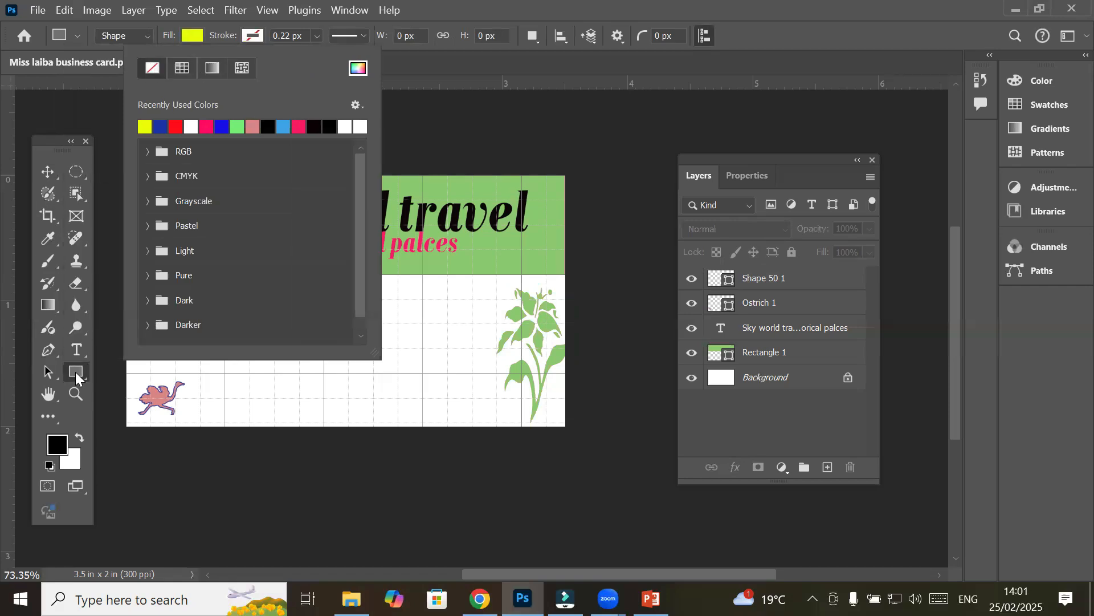
left_click(98, 386)
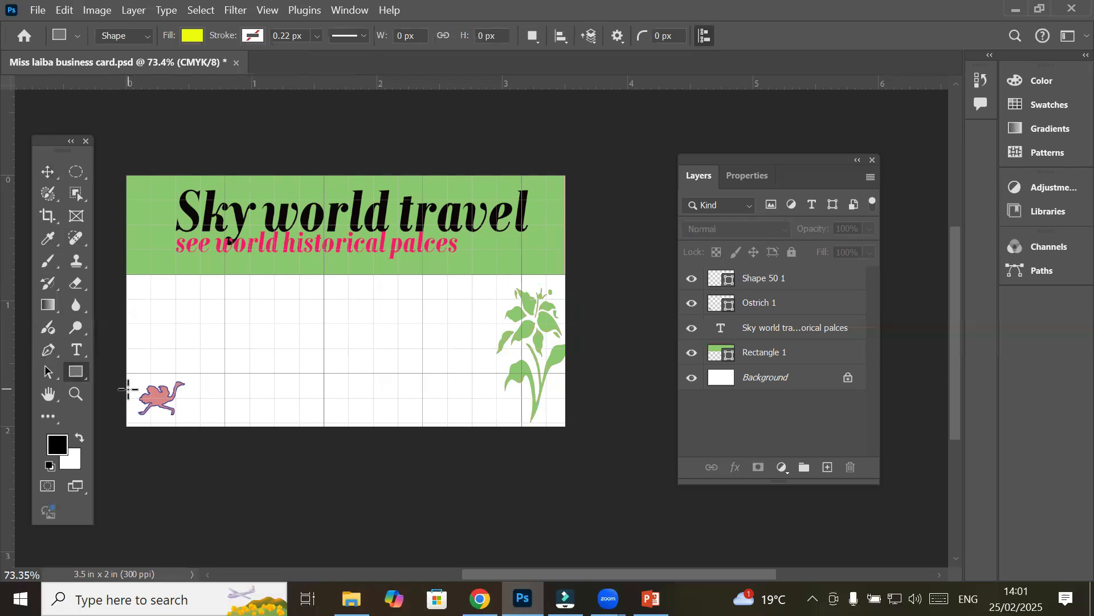
Draw a yellow band across the card's bottom and stack Rectangle 2 beneath the header and graphics
left_click_drag(124, 388, 564, 428)
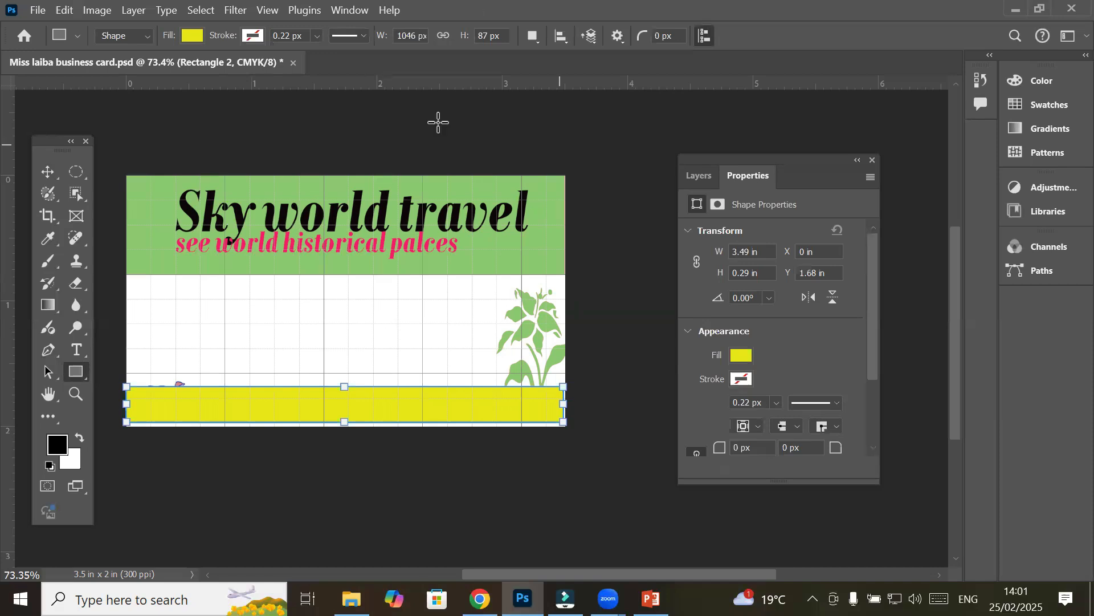
left_click(697, 176)
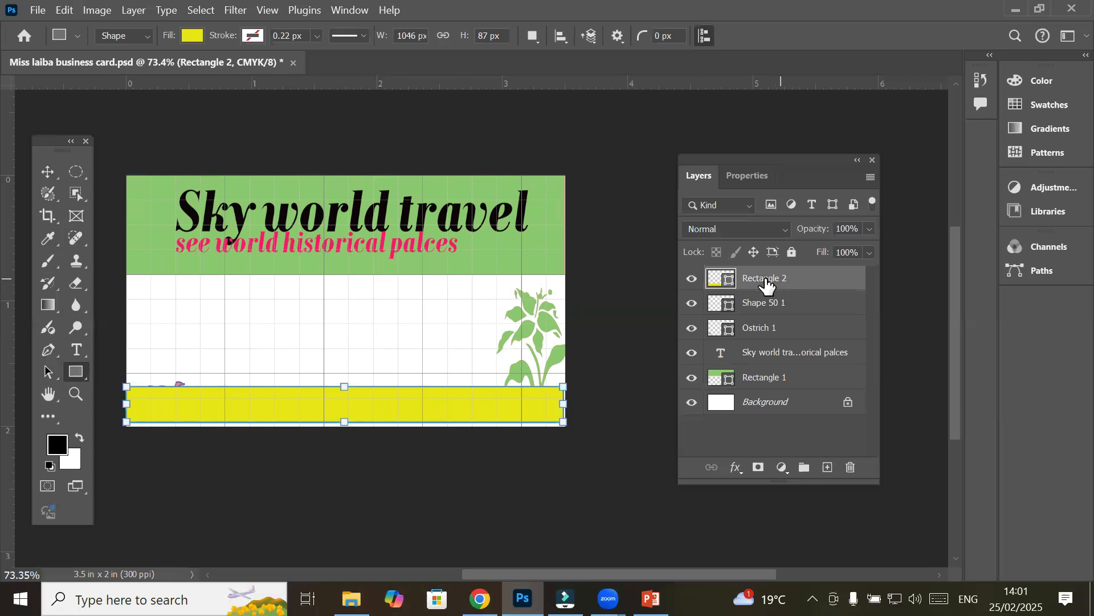
left_click_drag(768, 285, 774, 378)
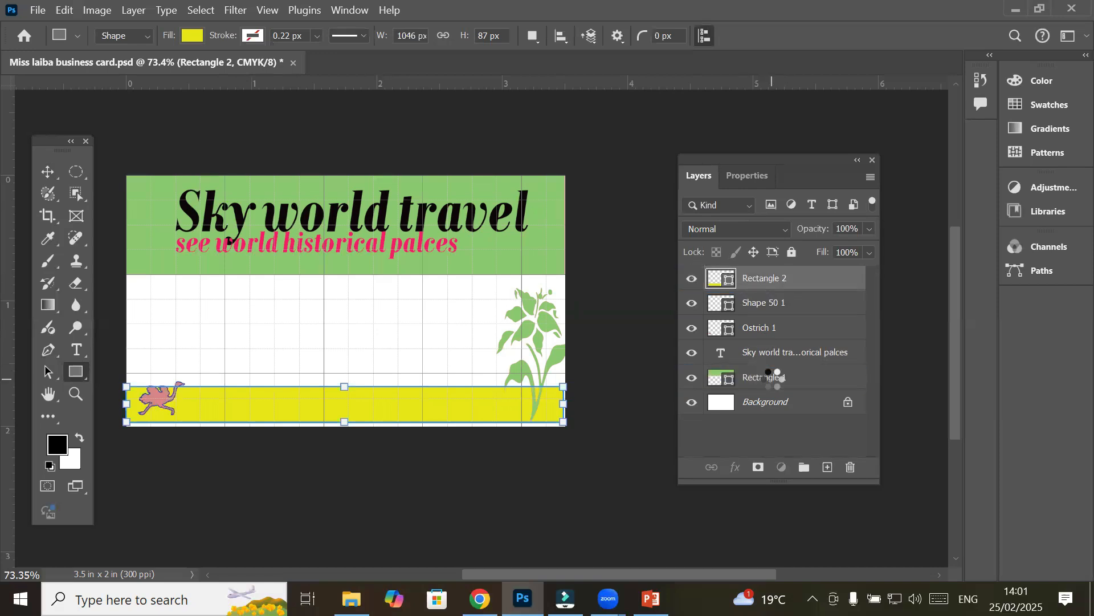
Nudge the yellow band slightly down with the Move tool and Shift+Down
left_click(44, 173)
key("v")
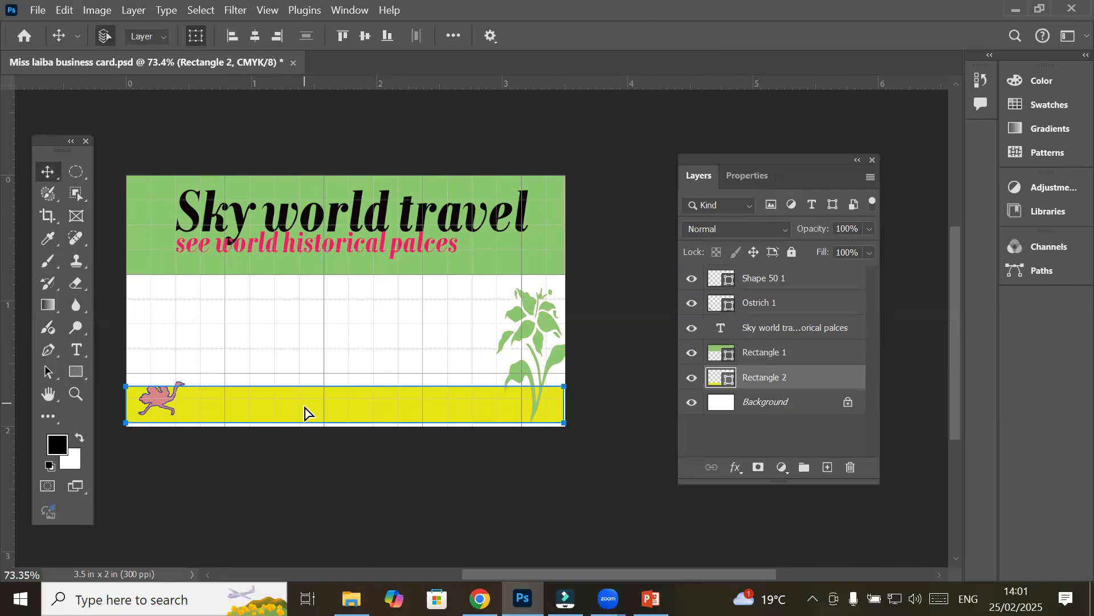
key("shift+Down")
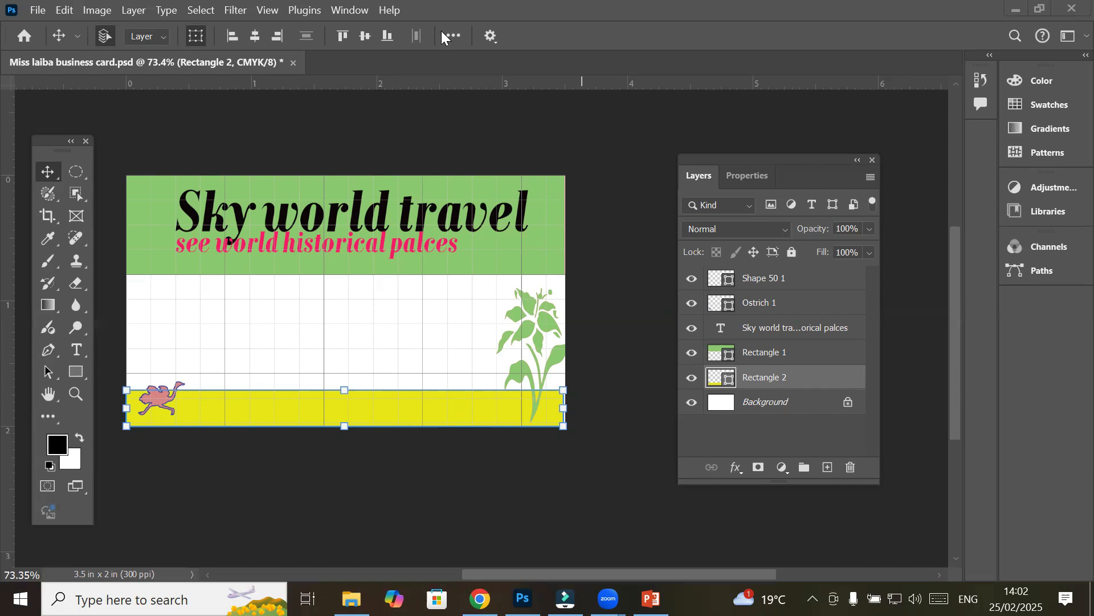
Google 'flaticon' in Chrome and open the Flaticon homepage from the results
key("alt+Tab")
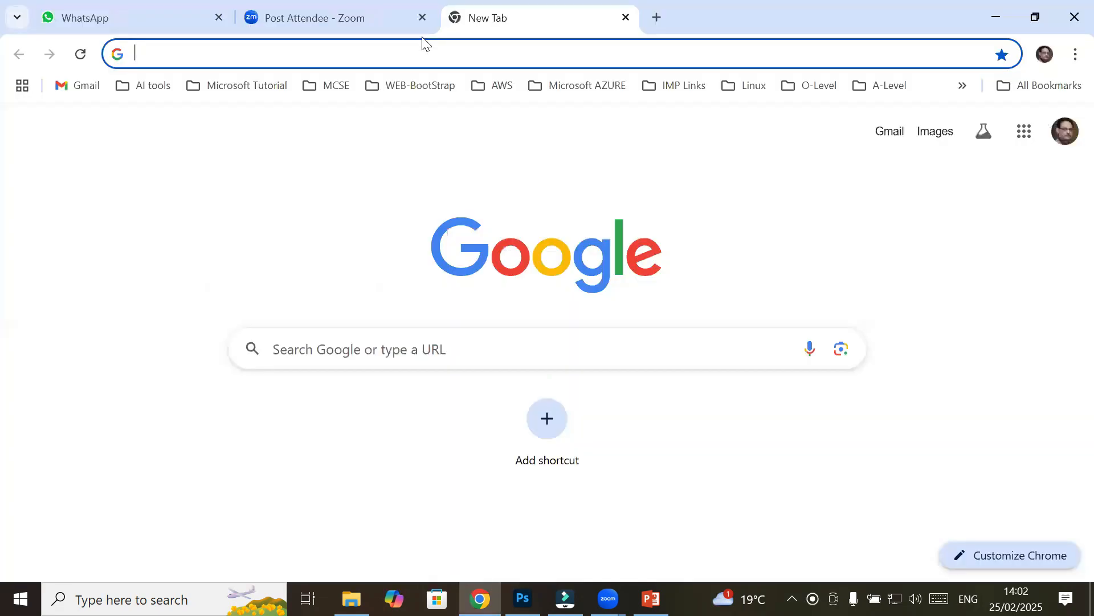
type("go")
key("Return")
type("fla")
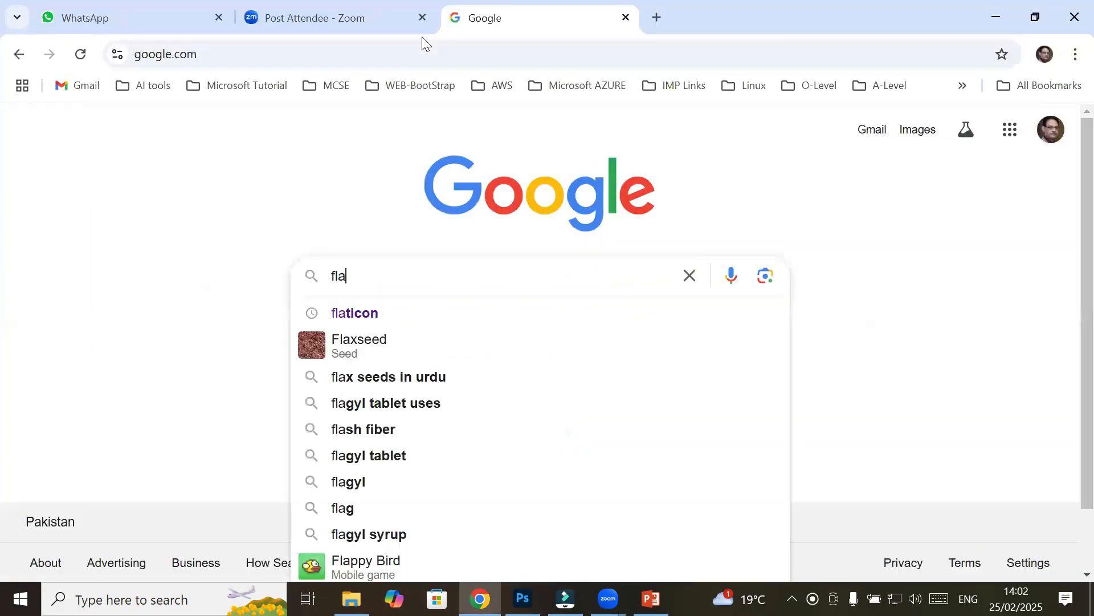
type("ticon")
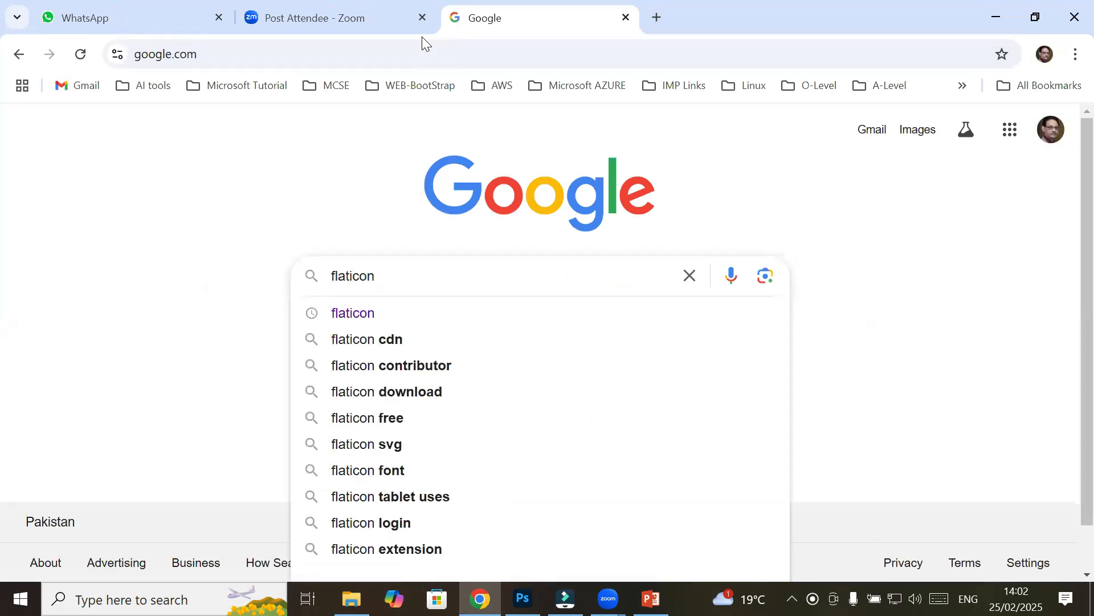
key("Return")
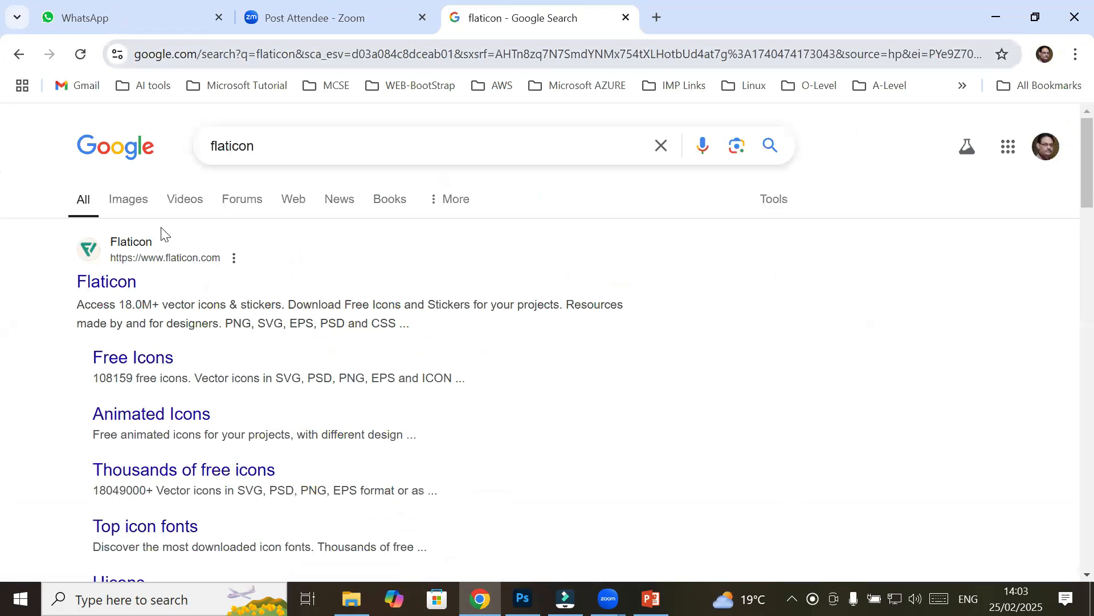
left_click(103, 283)
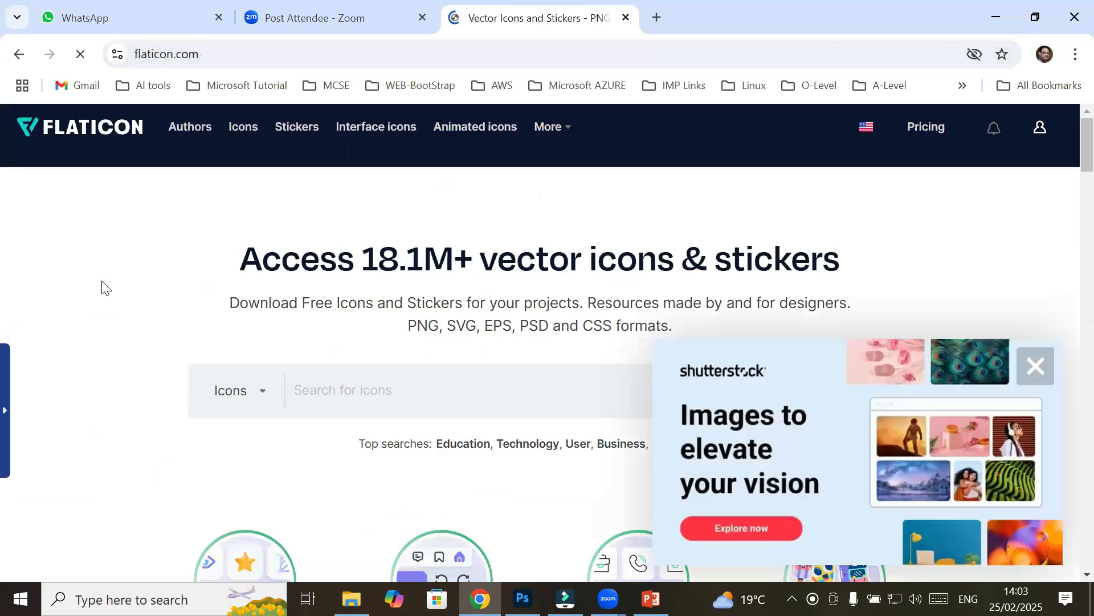
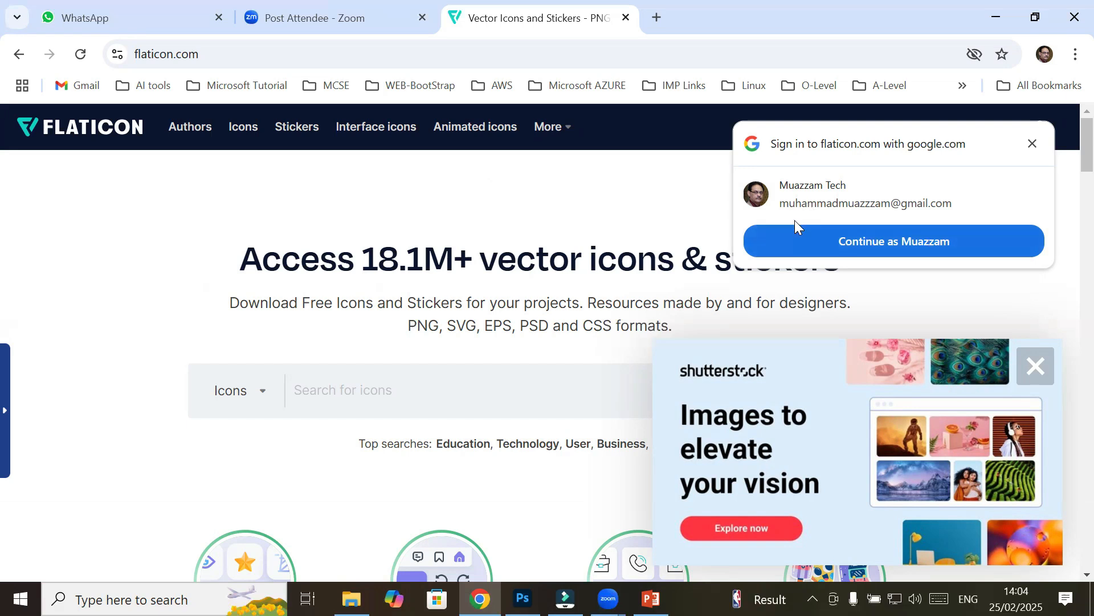
Continue with the Google account on Flaticon, then scroll the home page and return to the top
left_click(907, 243)
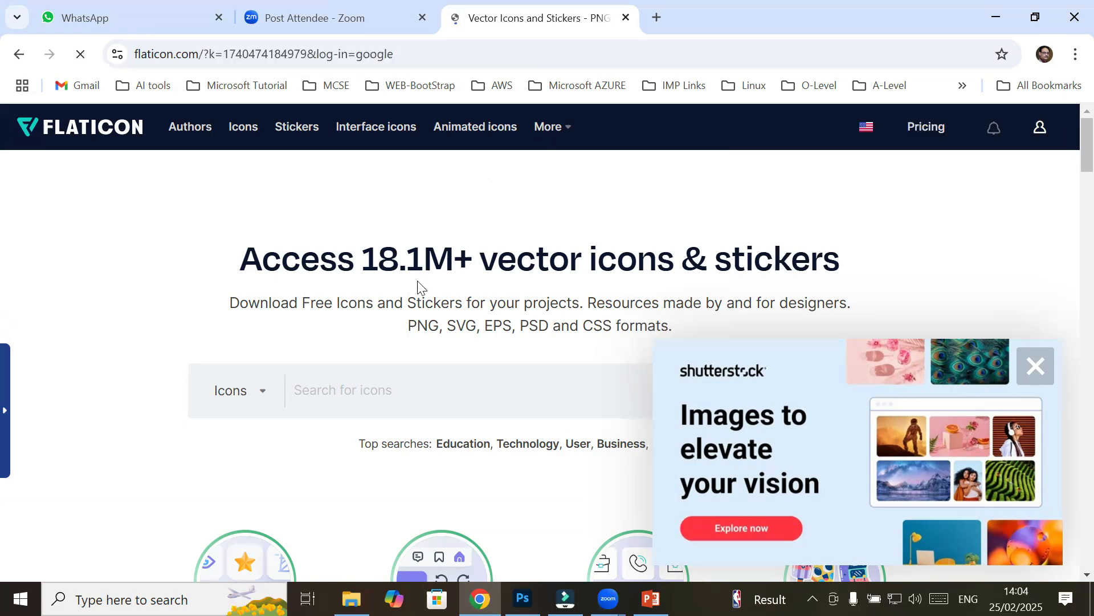
scroll(418, 285, "down", 5)
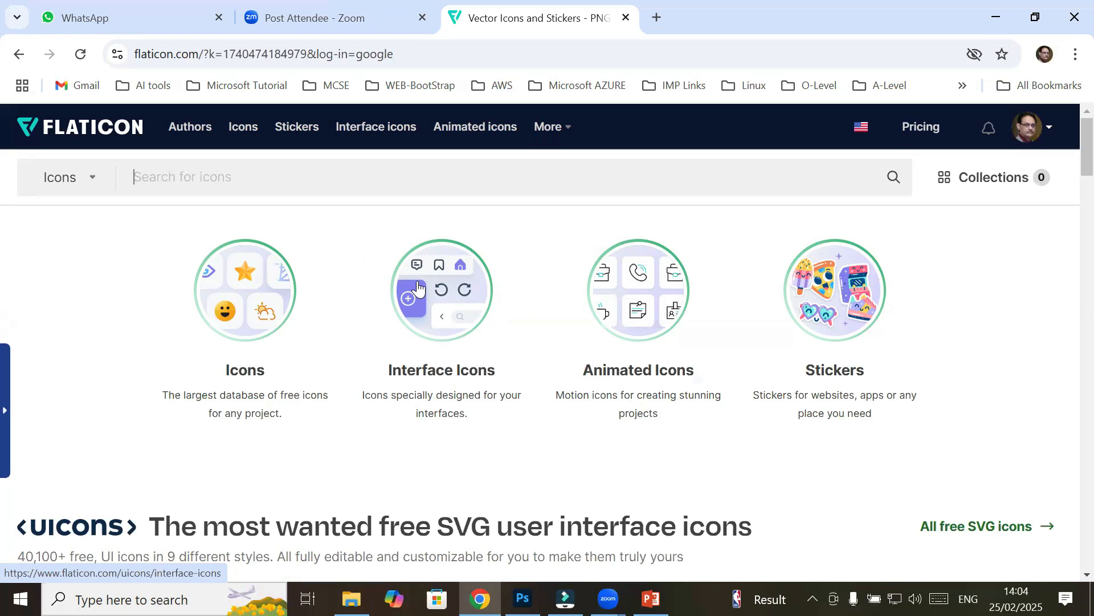
scroll(353, 340, "down", 6)
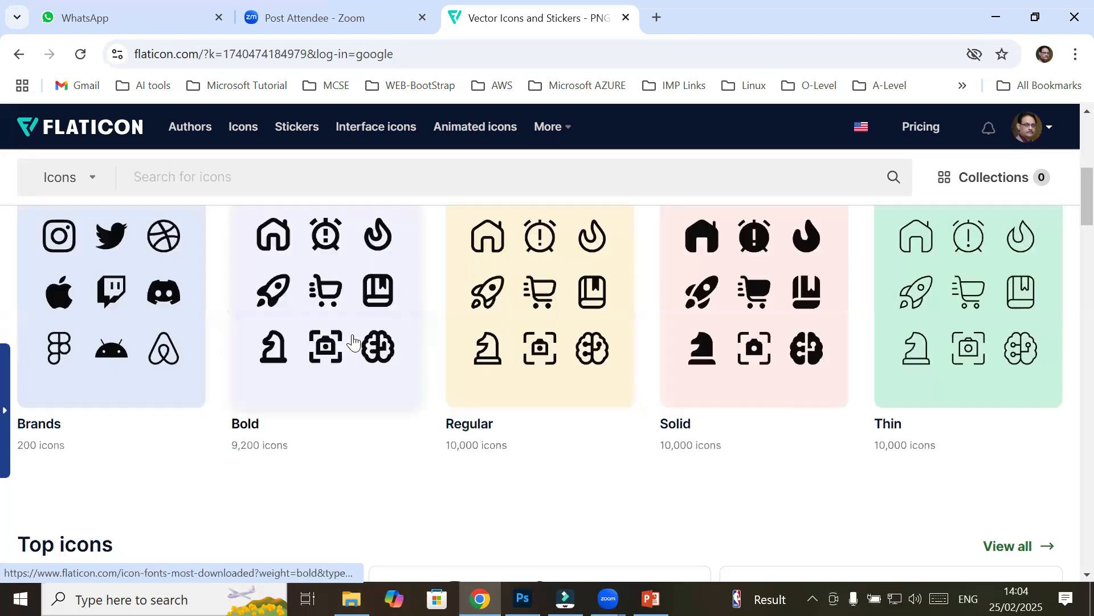
scroll(354, 341, "down", 8)
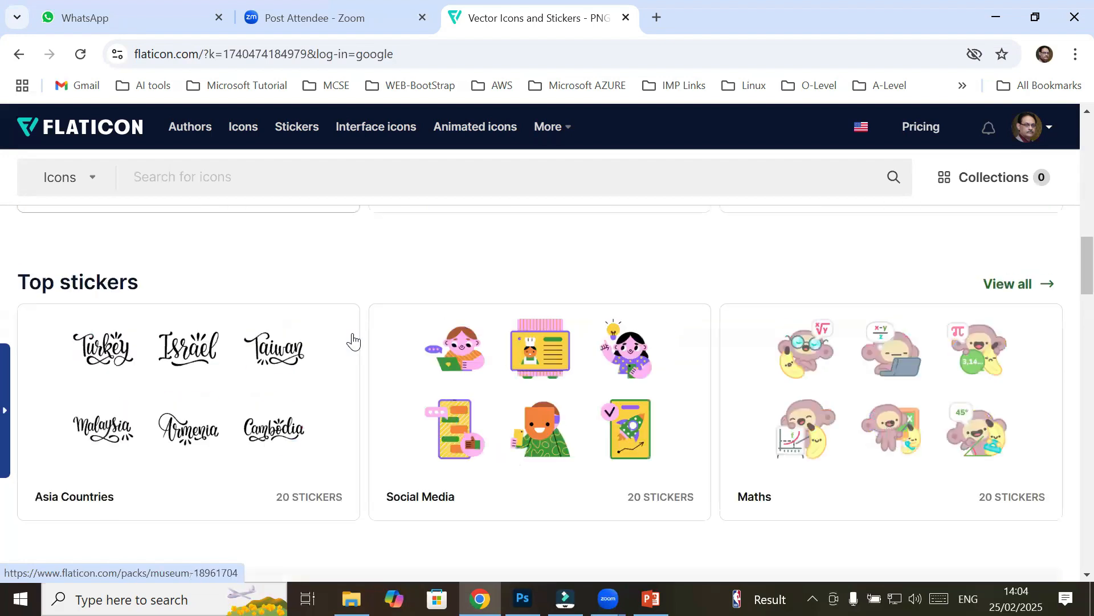
scroll(353, 341, "down", 5)
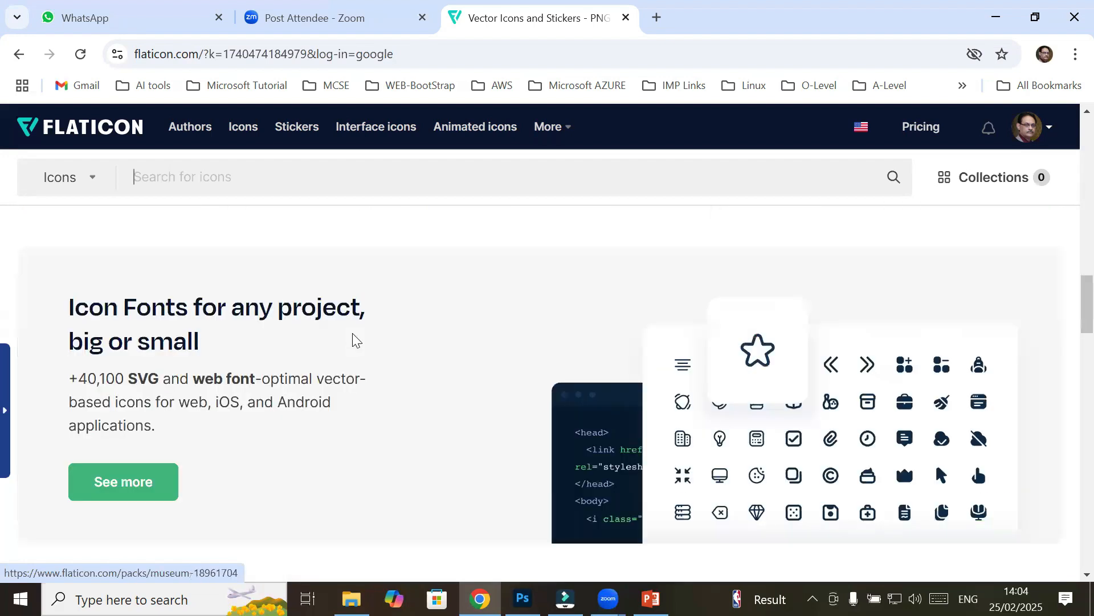
scroll(353, 341, "up", 13)
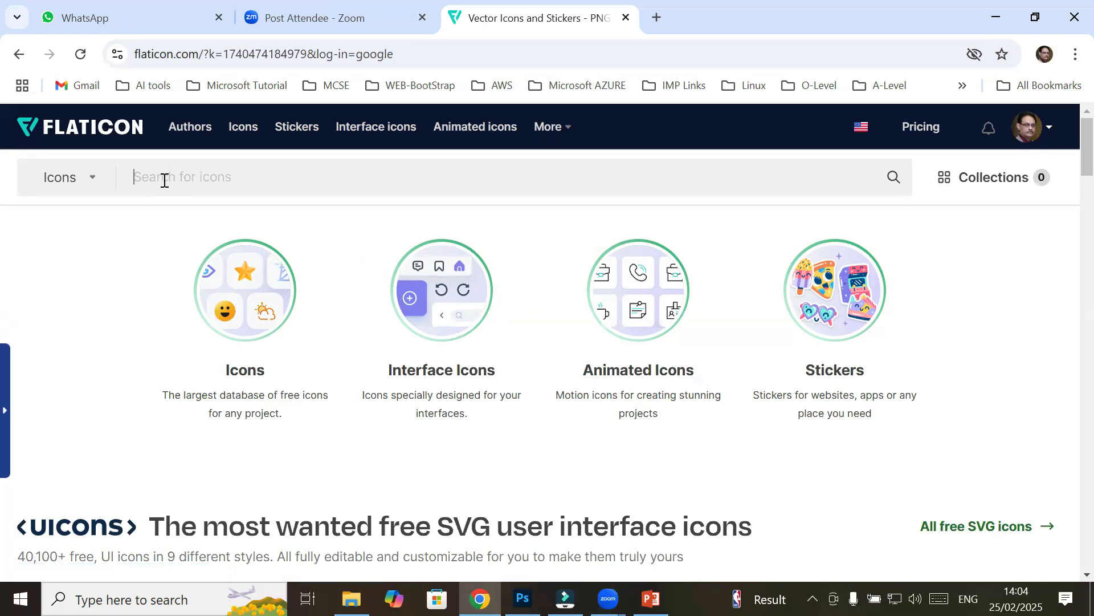
Search Flaticon for 'social media icon' and scroll through the results grid
type("social ")
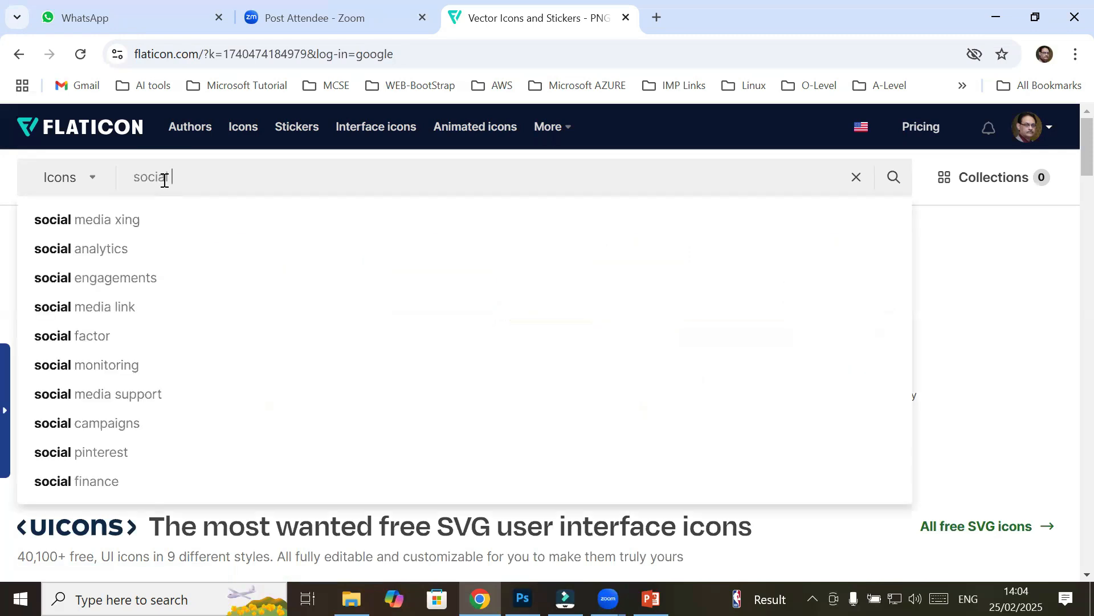
type("medi")
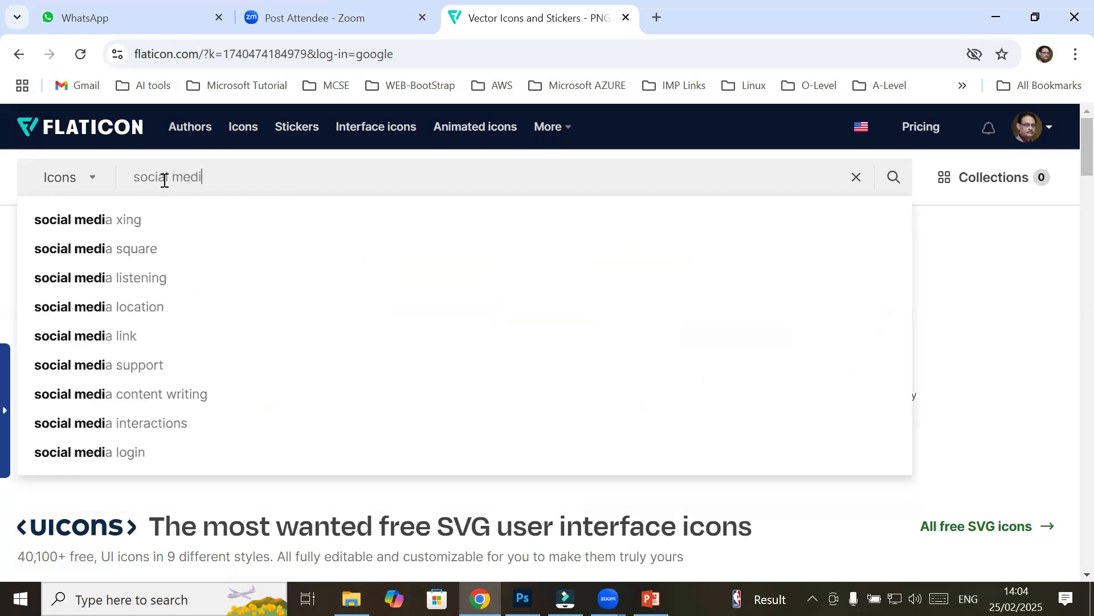
type("a icon")
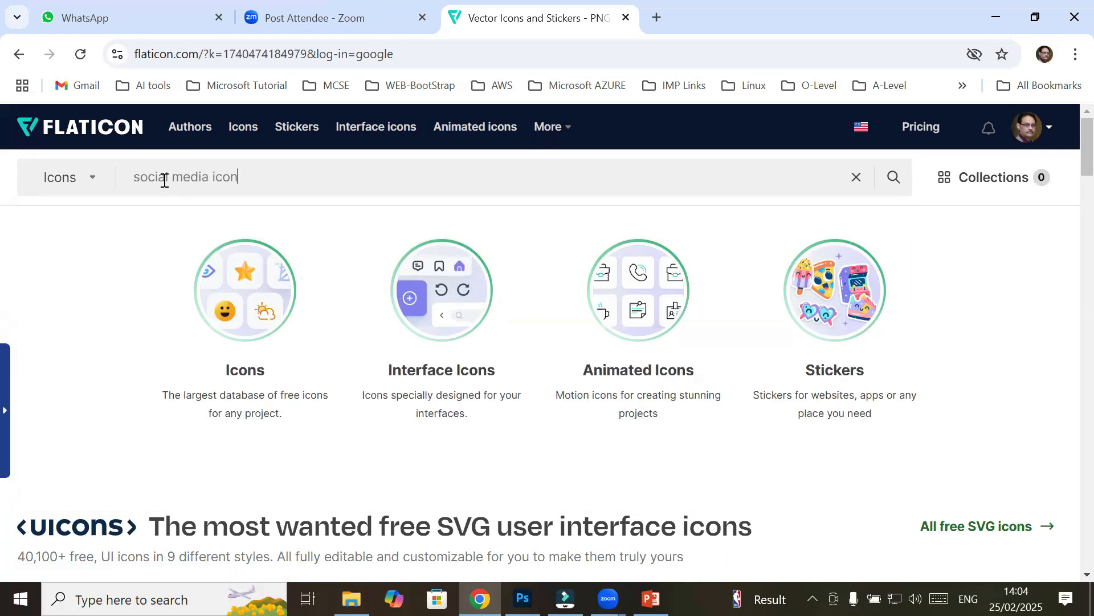
key("Return")
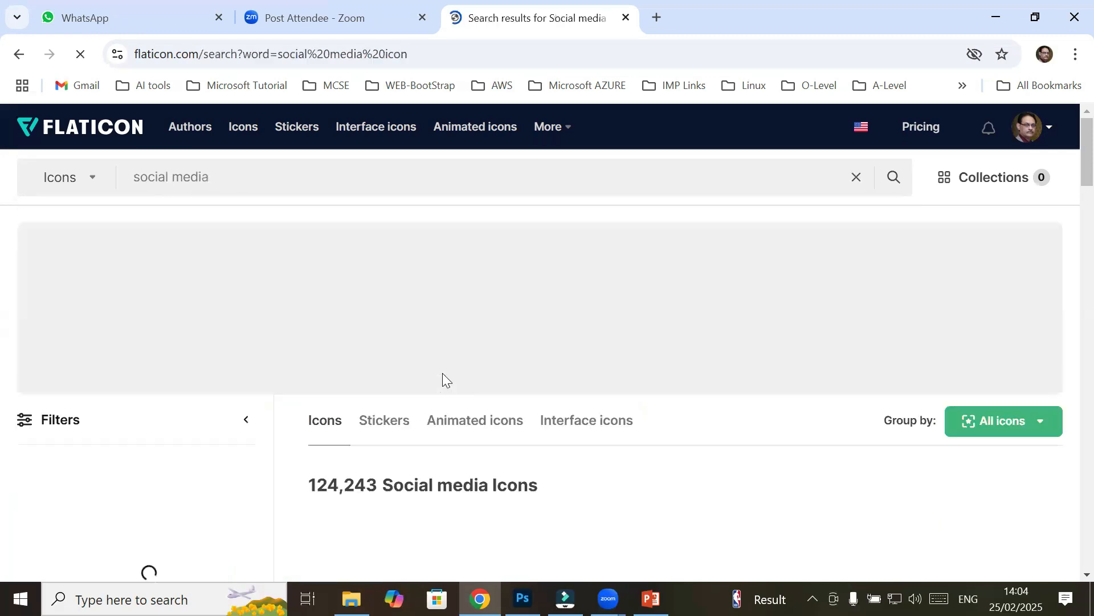
scroll(462, 361, "down", 3)
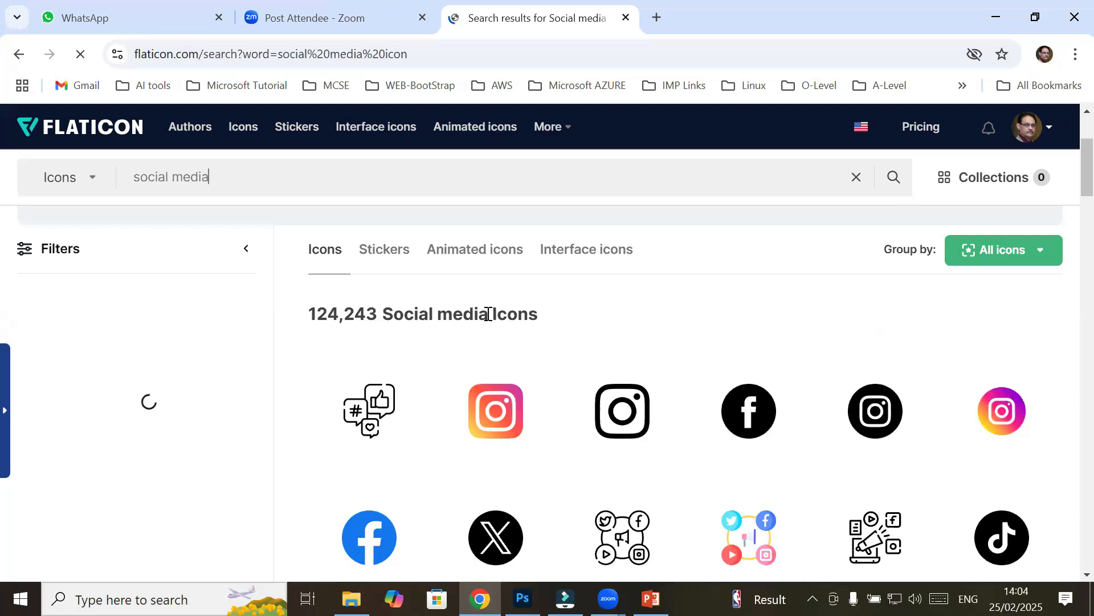
scroll(486, 318, "down", 3)
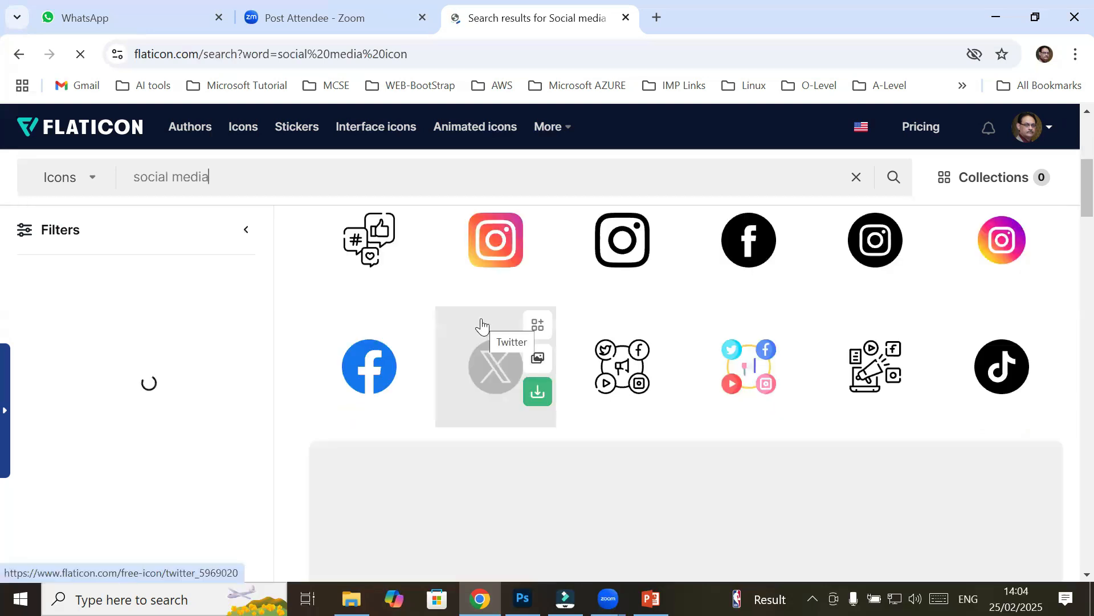
scroll(476, 330, "down", 5)
scroll(473, 330, "down", 3)
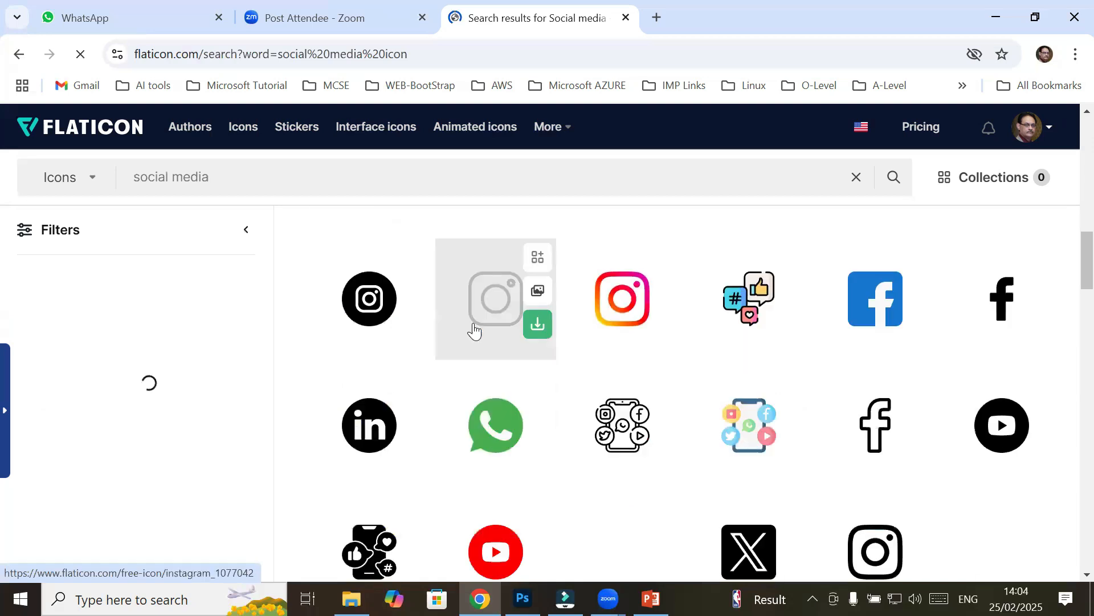
scroll(473, 344, "down", 3)
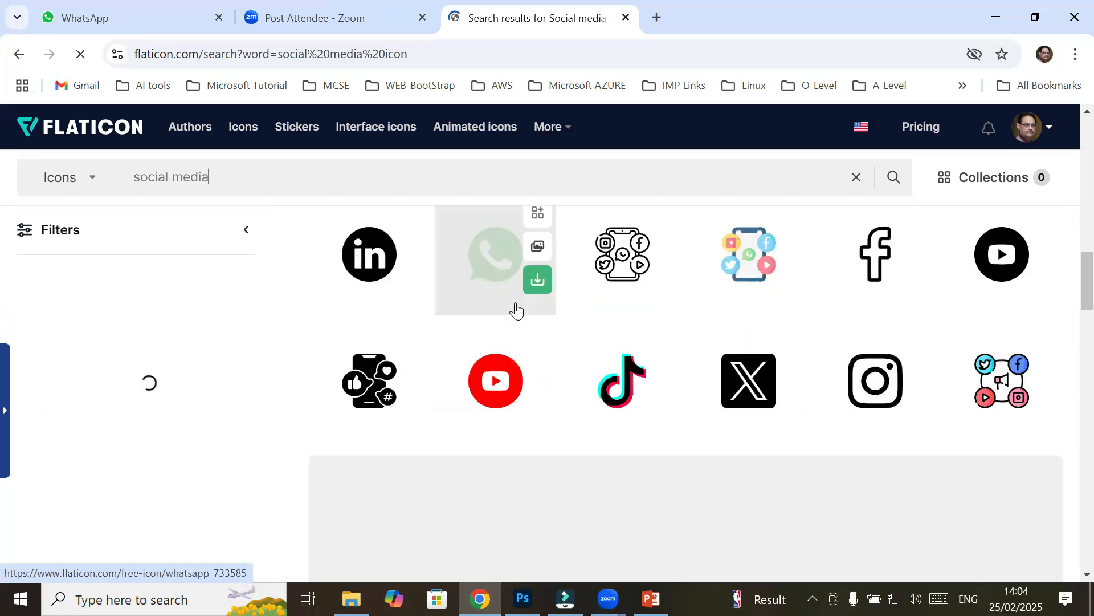
Download the green WhatsApp icon as a free PNG with attribution
left_click(543, 281)
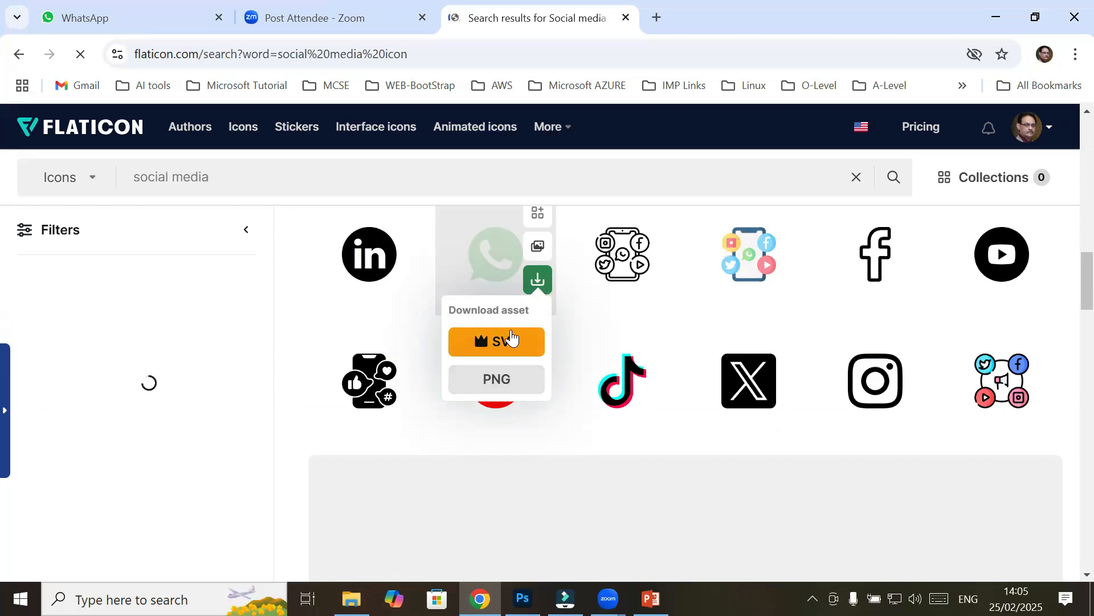
left_click(493, 386)
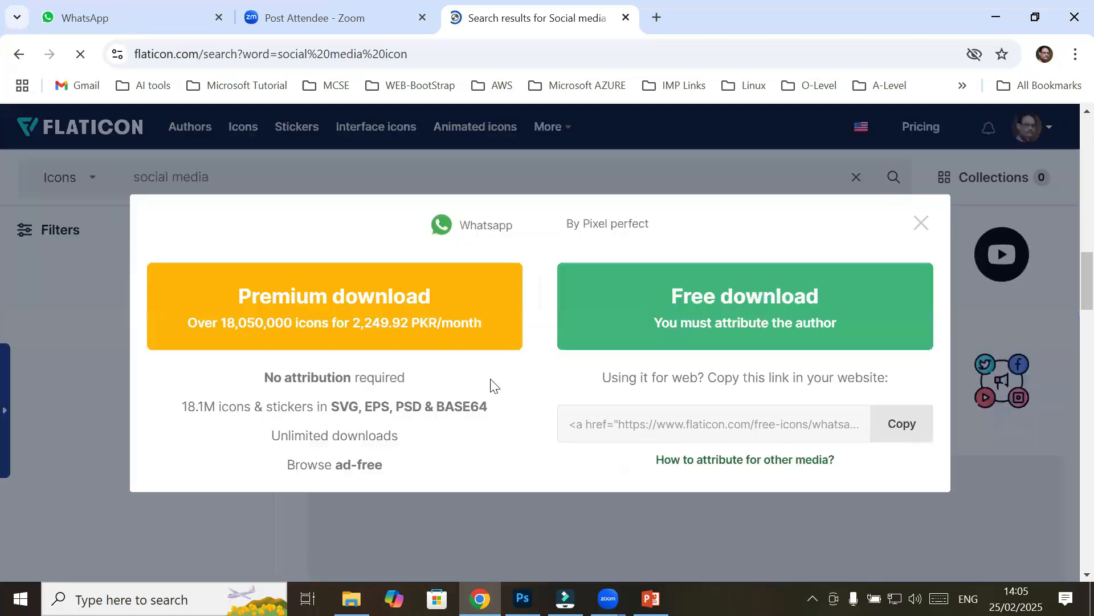
left_click(770, 293)
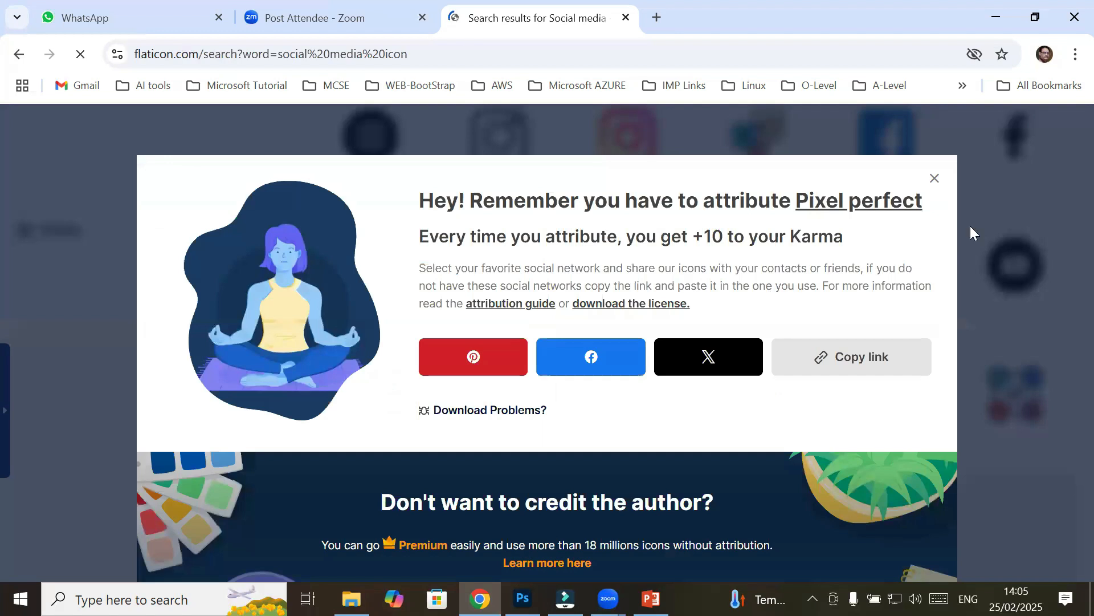
Dismiss the attribution reminder, browse more social media icons, then switch to File Explorer
left_click(935, 178)
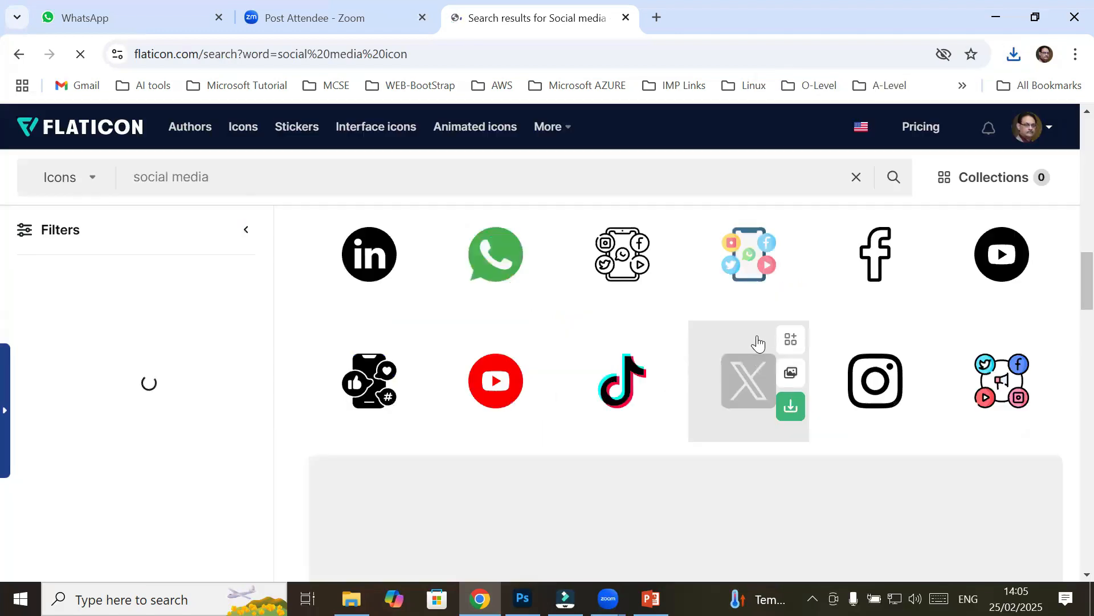
scroll(762, 342, "down", 1)
mouse_move(636, 353)
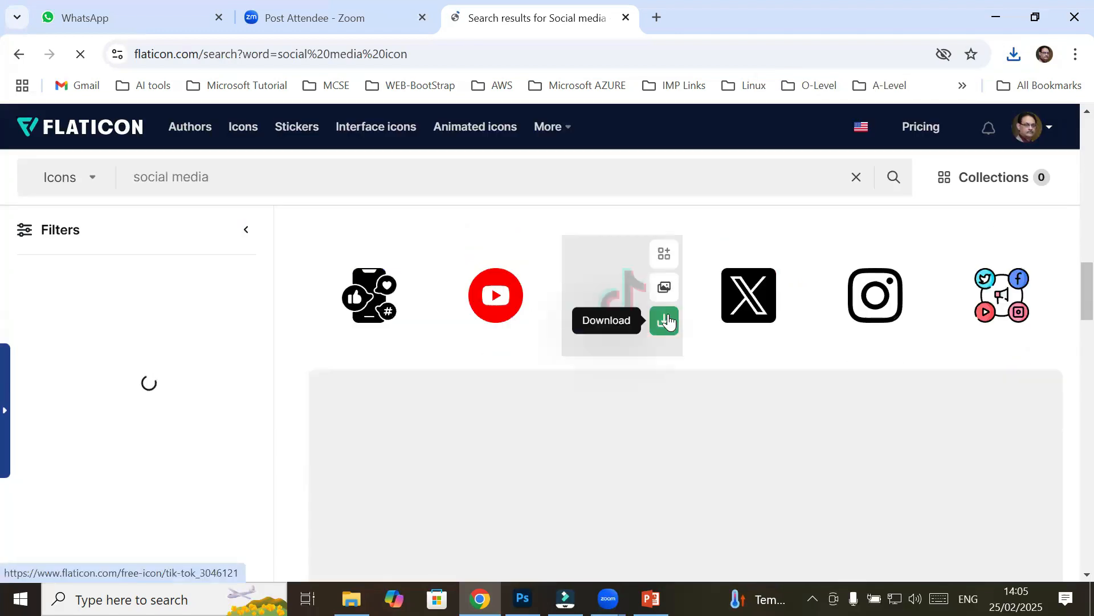
mouse_move(510, 322)
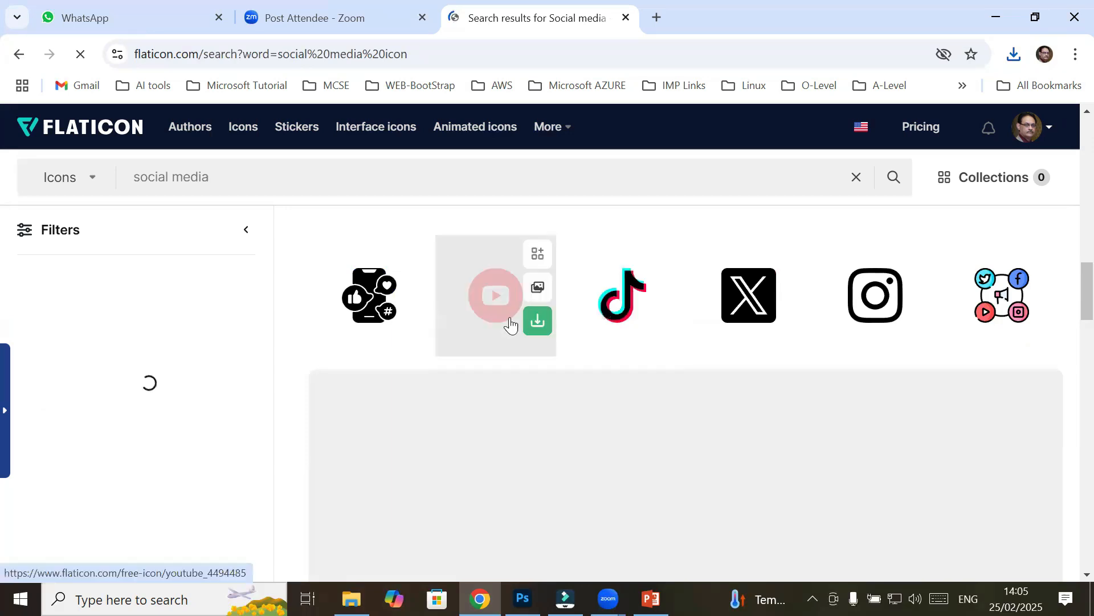
scroll(511, 323, "down", 4)
scroll(521, 344, "down", 3)
scroll(542, 367, "down", 3)
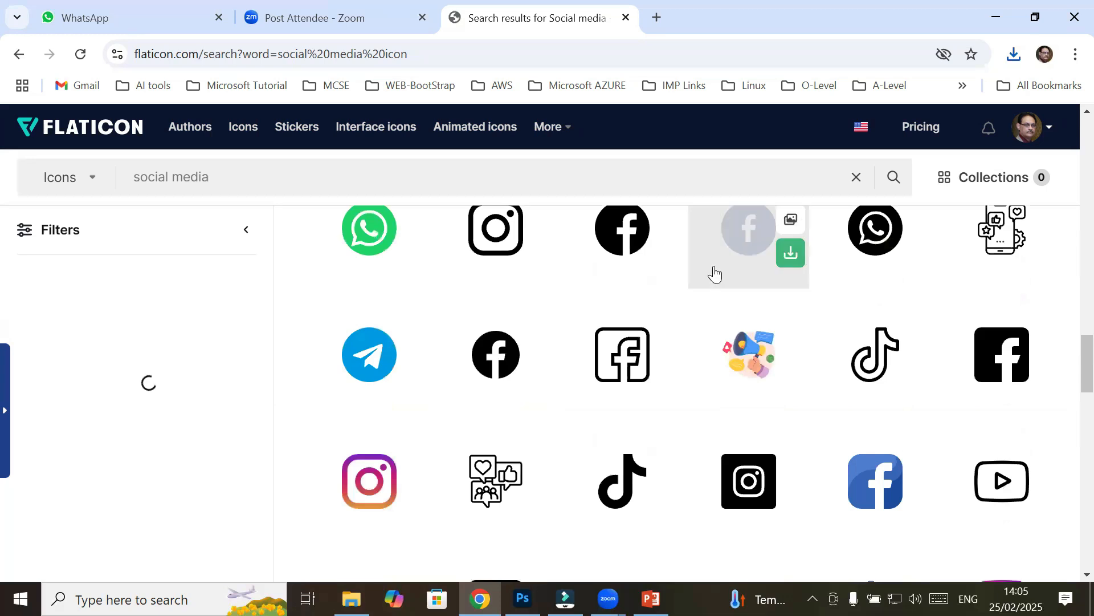
scroll(726, 268, "down", 3)
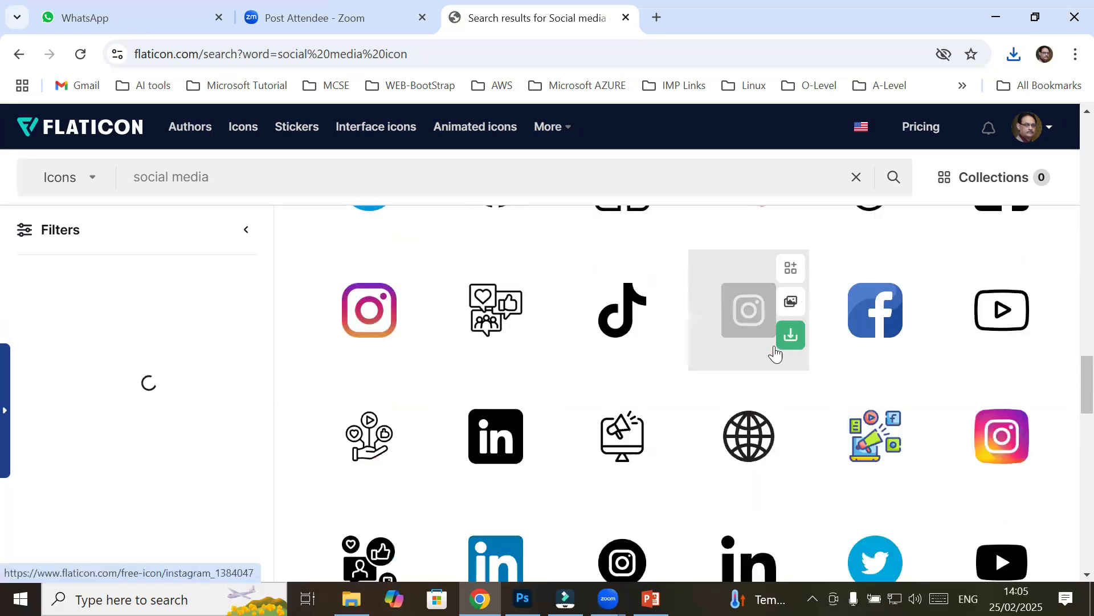
scroll(802, 388, "down", 1)
scroll(806, 371, "down", 1)
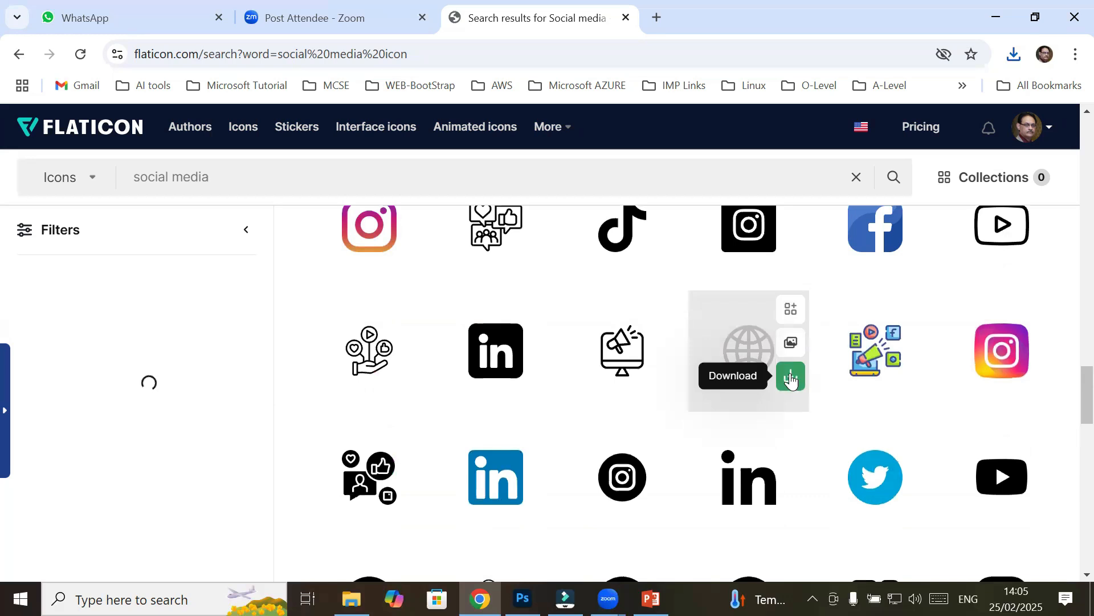
scroll(898, 447, "down", 1)
scroll(916, 345, "down", 1)
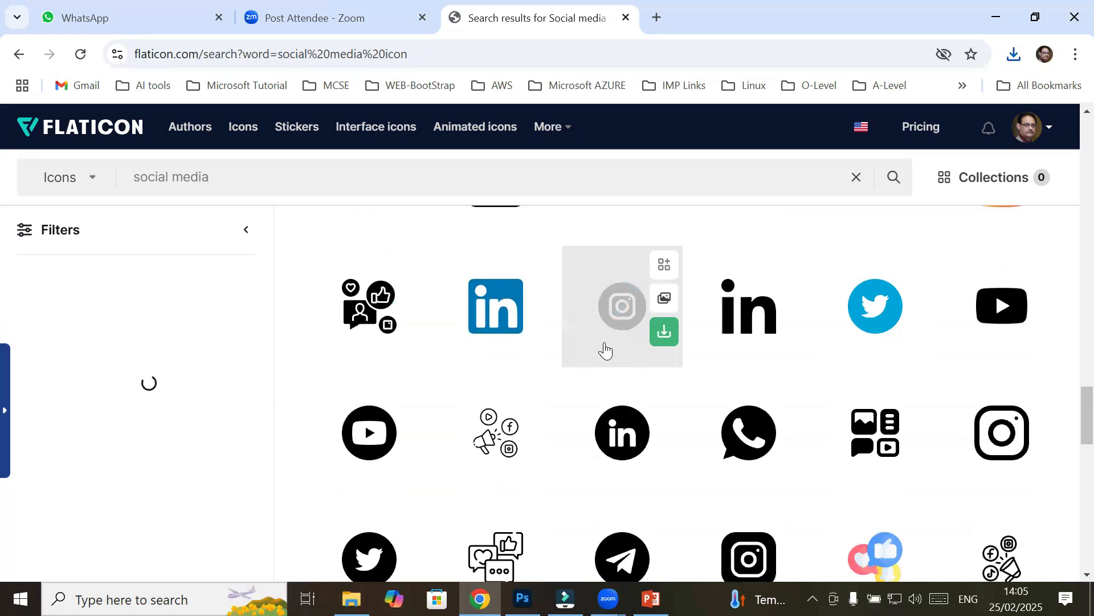
scroll(604, 349, "down", 5)
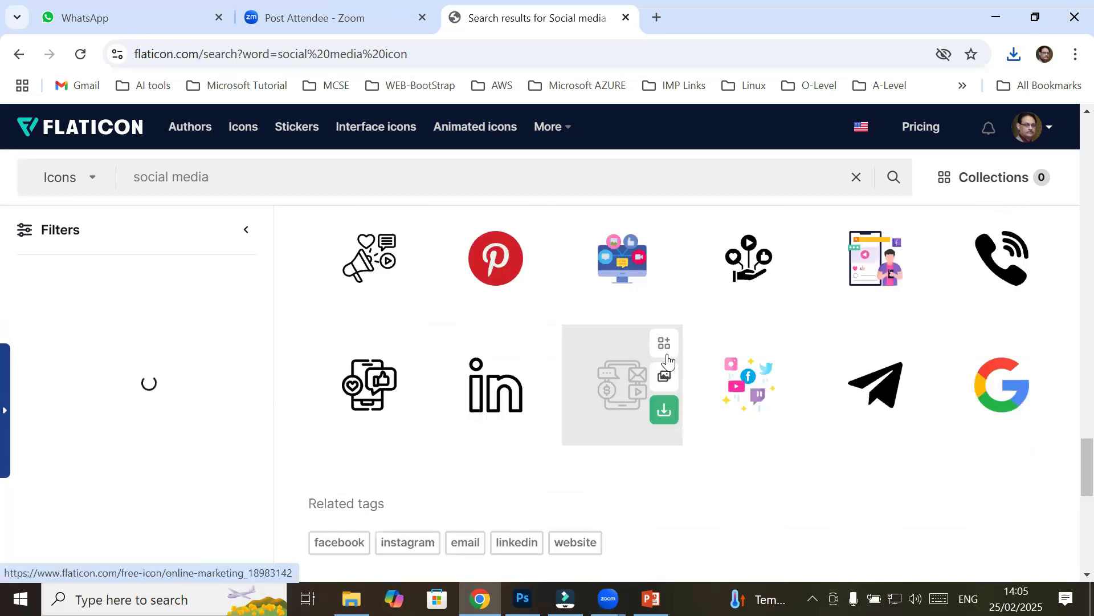
scroll(678, 367, "down", 2)
scroll(555, 354, "up", 3)
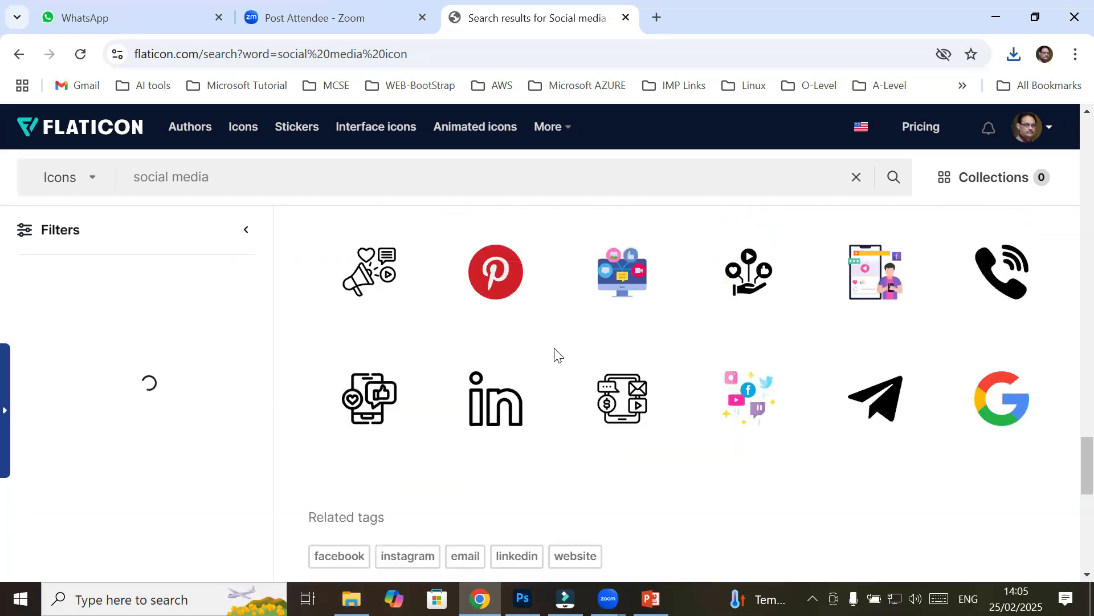
scroll(555, 355, "up", 3)
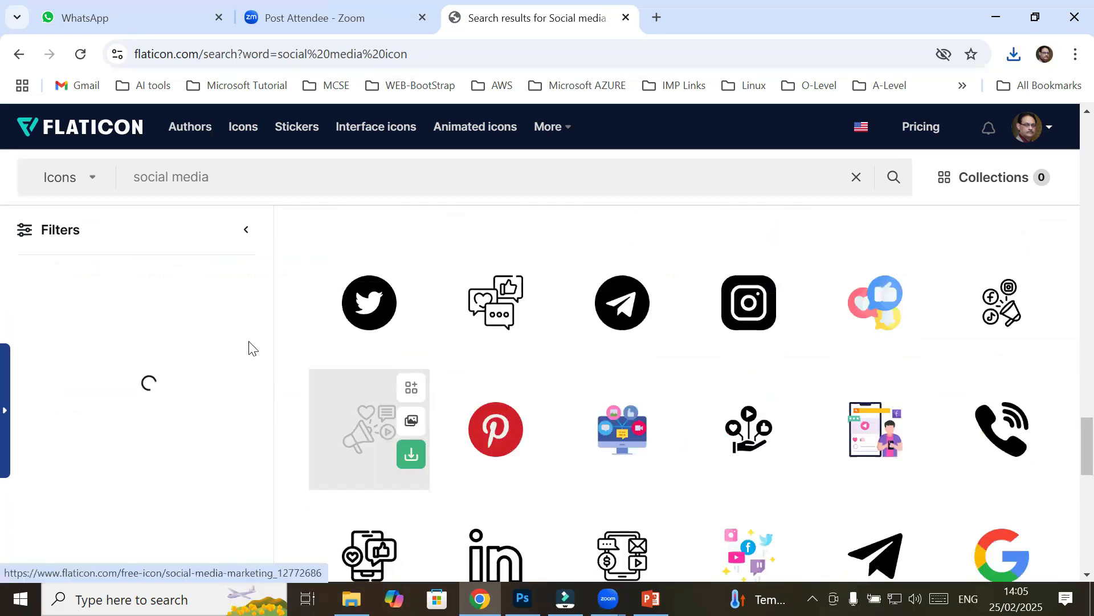
key("alt+Tab")
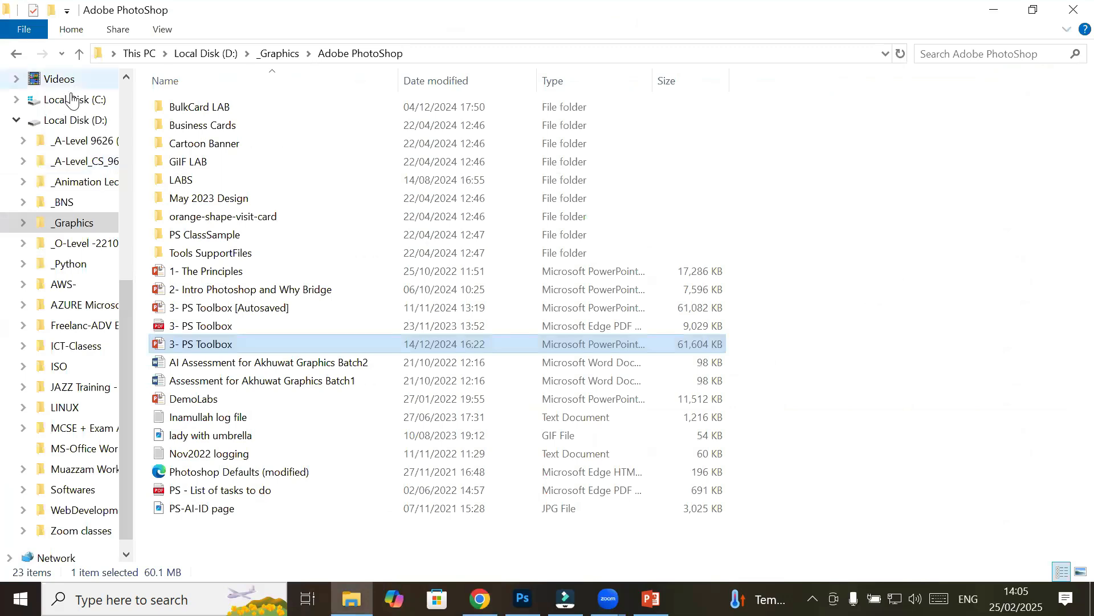
Copy whatsapp.png in Downloads, glance at Local Disk (D:), and come back to Downloads
scroll(125, 111, "up", 3)
scroll(68, 143, "up", 1)
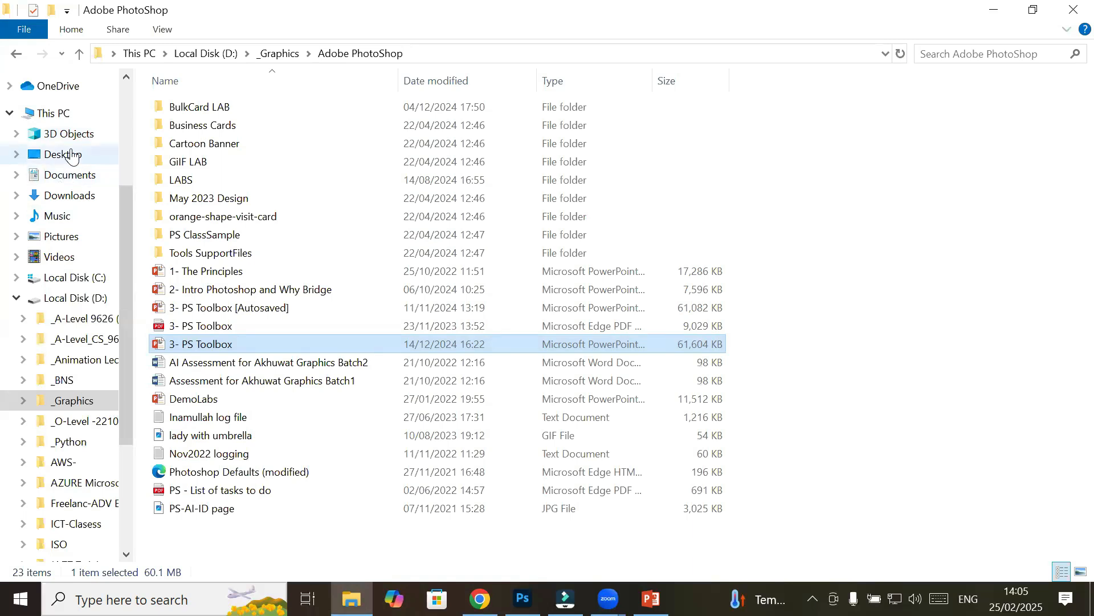
left_click(71, 200)
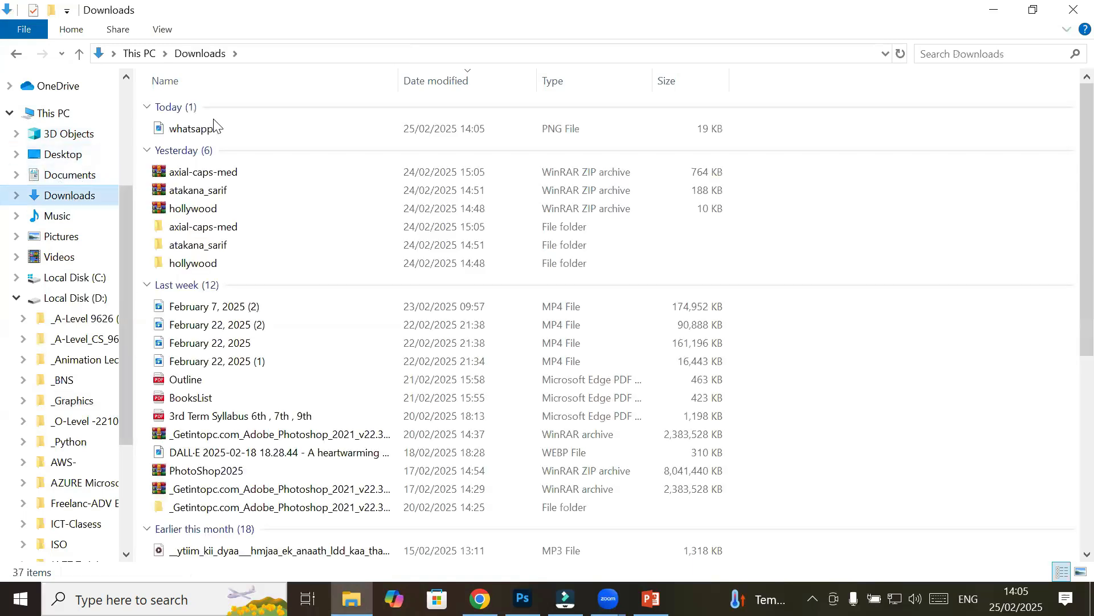
left_click(198, 132)
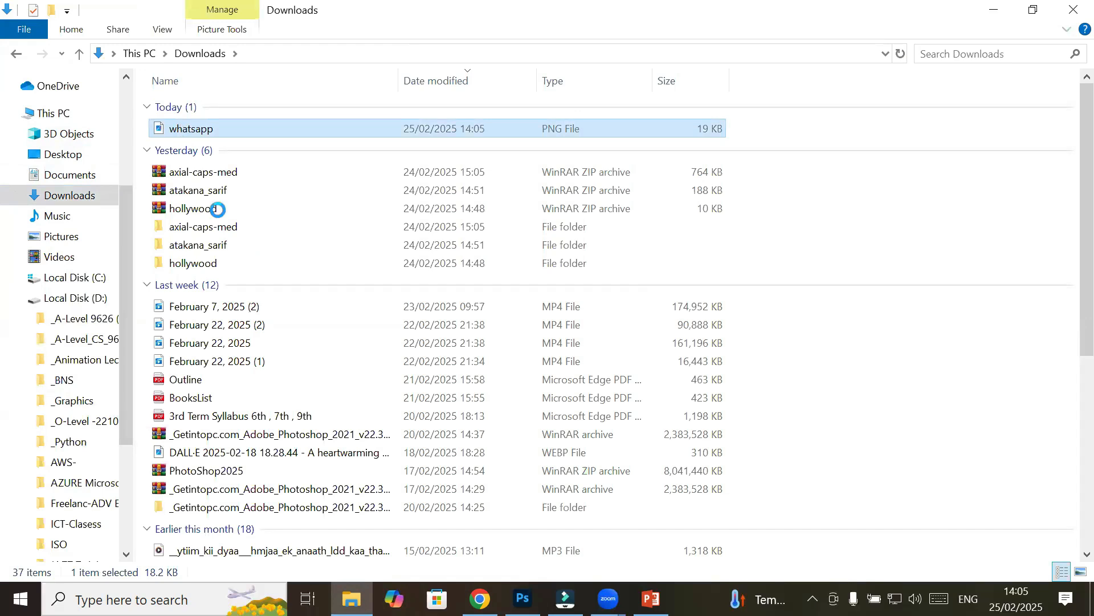
key("shift+F10")
left_click(257, 477)
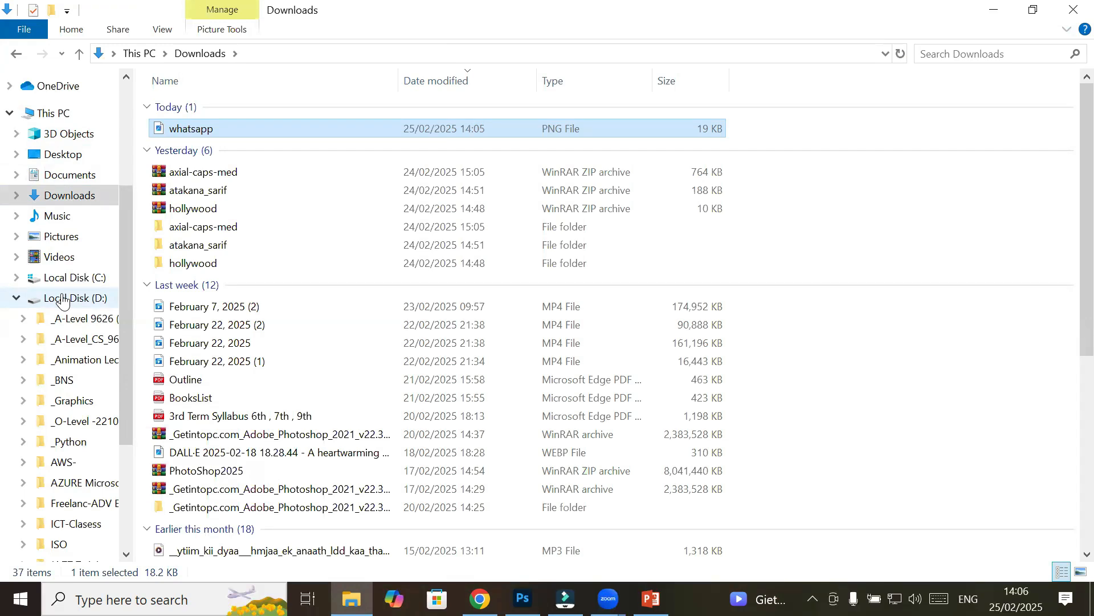
left_click(64, 301)
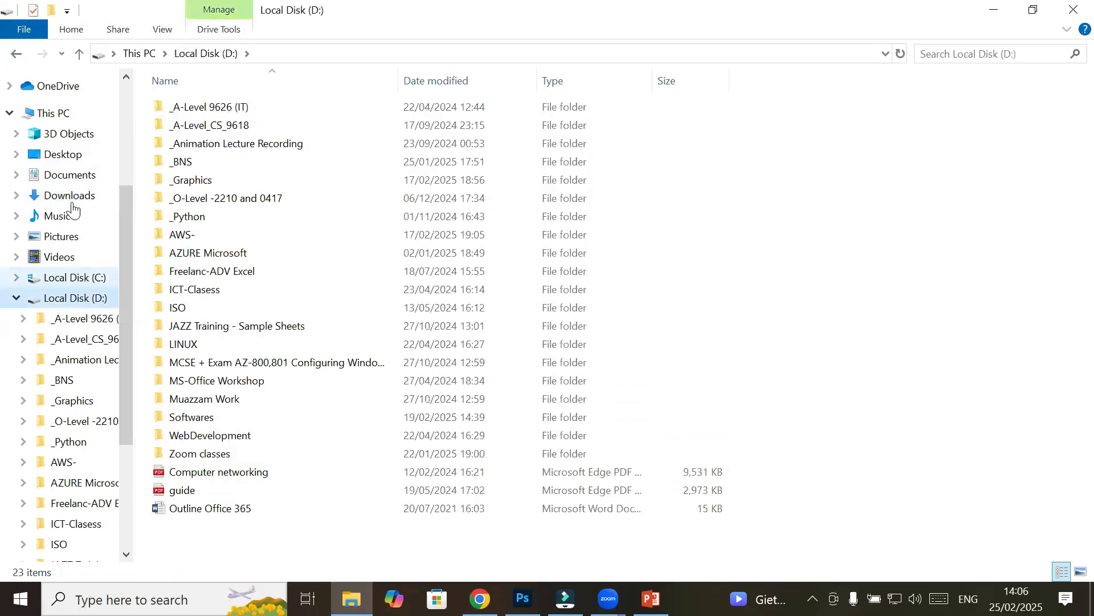
left_click(67, 197)
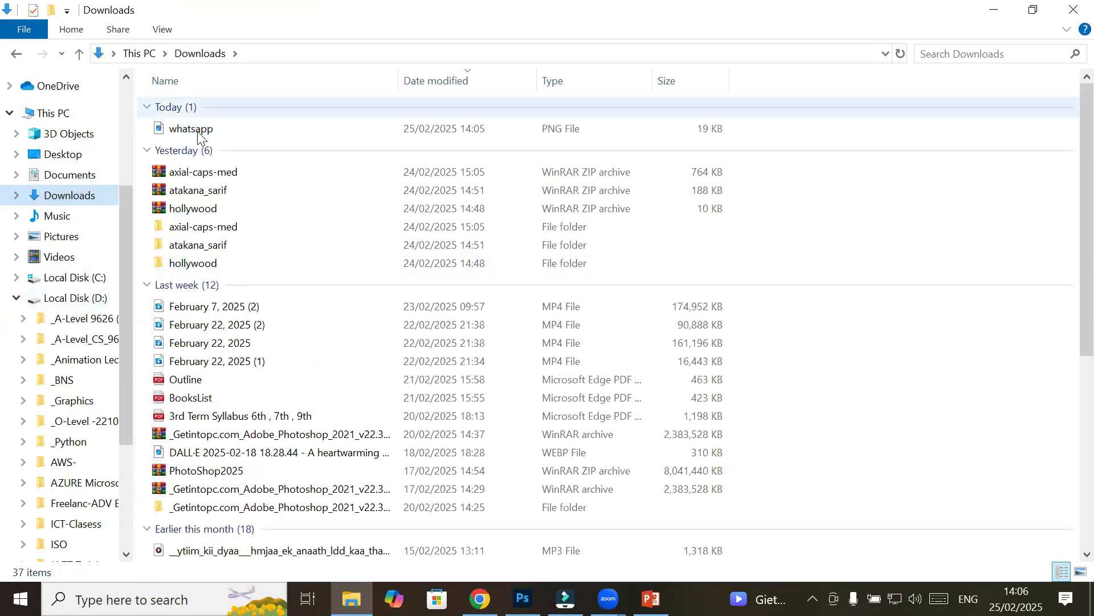
Cut whatsapp.png from the Downloads folder
right_click(194, 137)
double_click(204, 128)
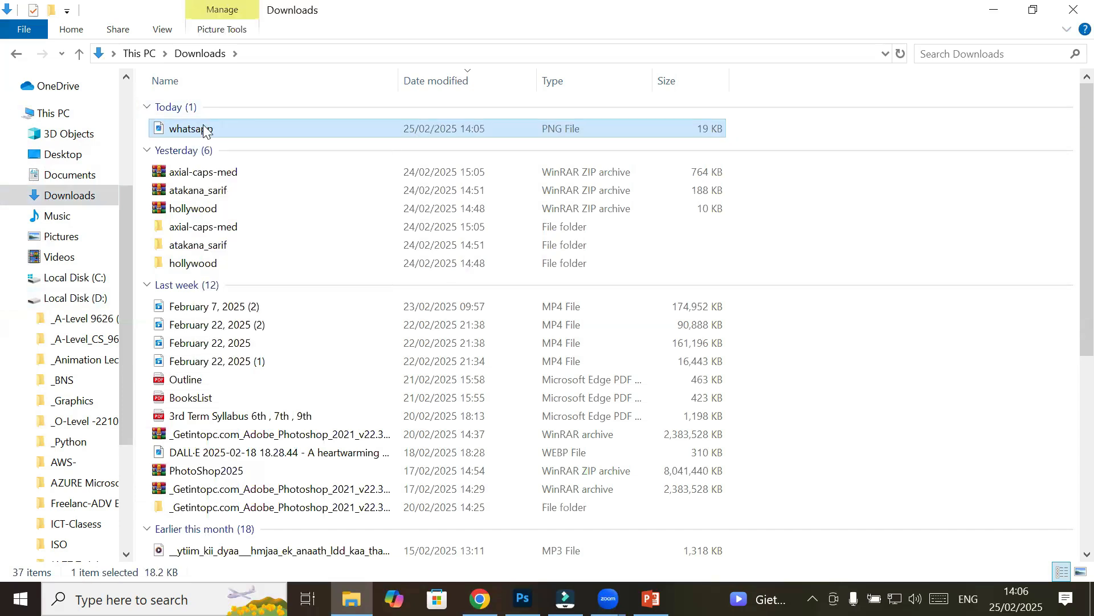
right_click(204, 129)
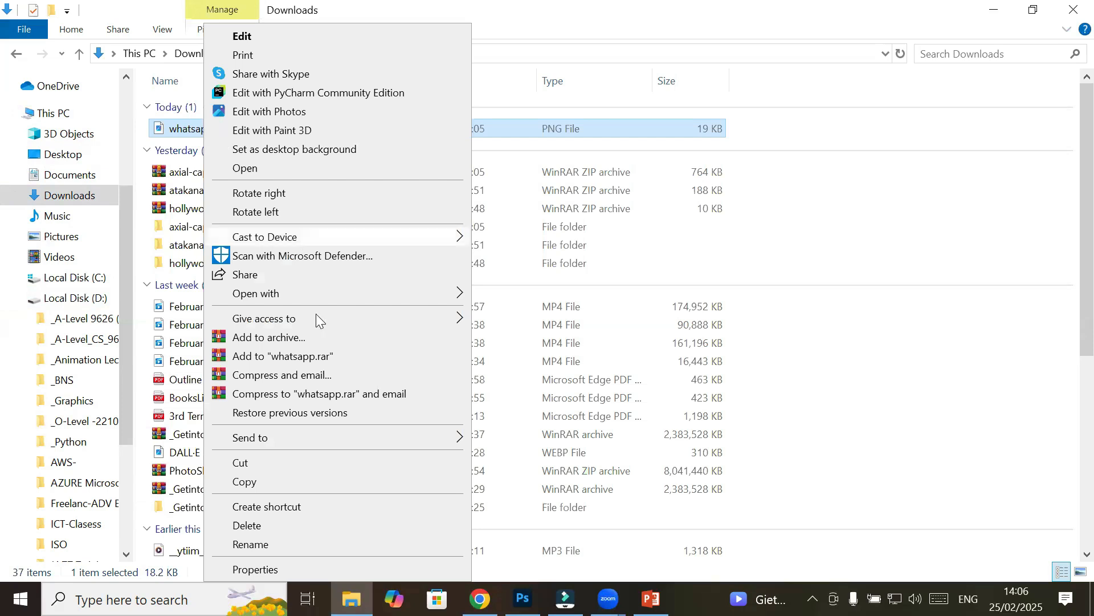
left_click(260, 458)
Paste whatsapp.png into D:\_Graphics\Images\Flaticon and select it there
left_click(57, 299)
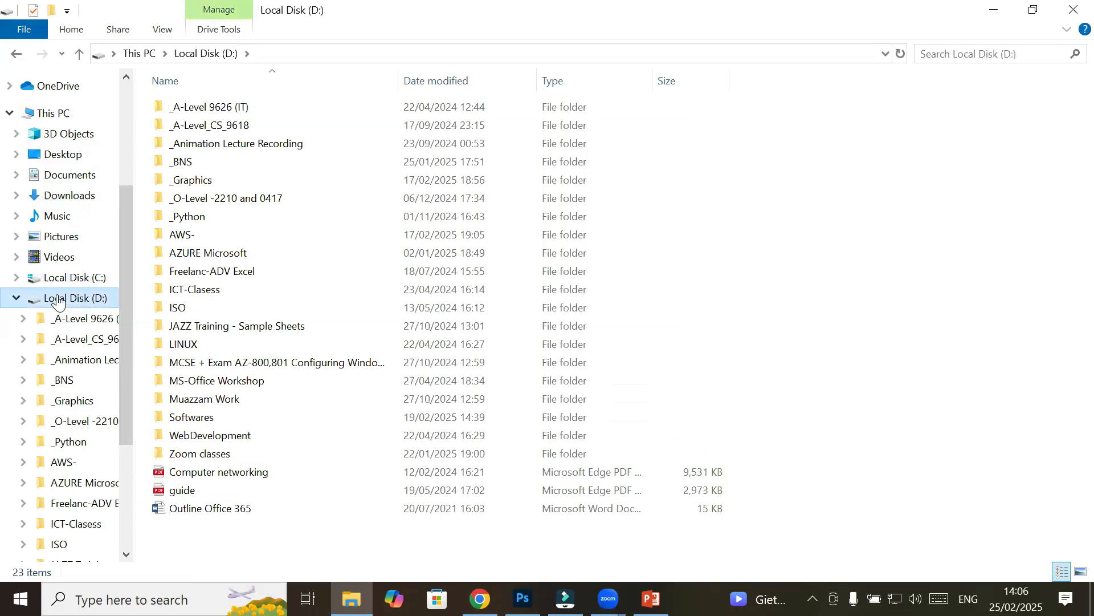
double_click(185, 185)
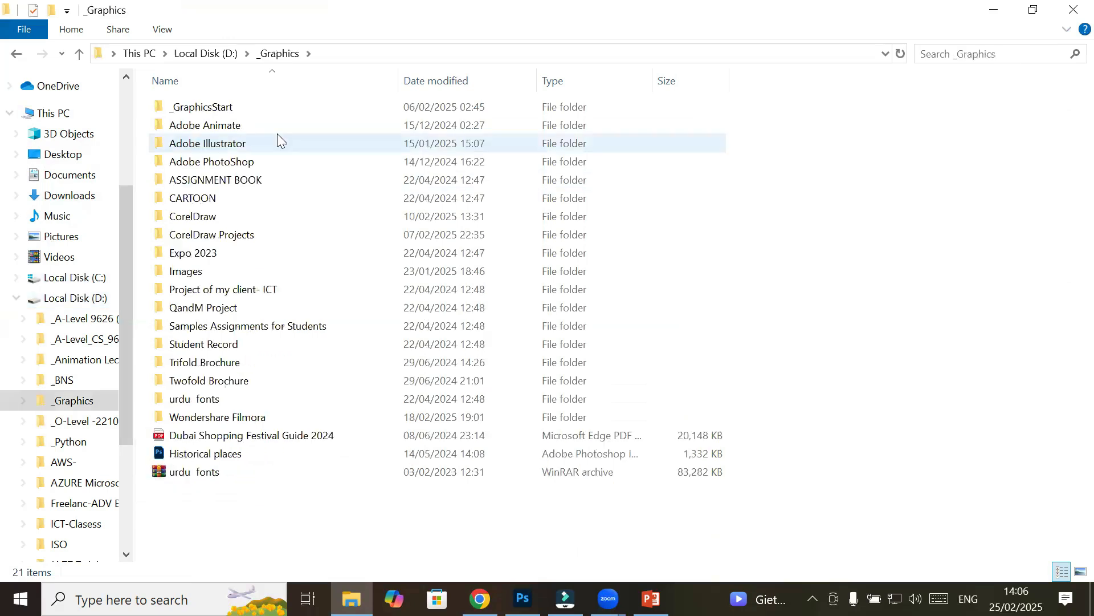
left_click(258, 275)
double_click(333, 271)
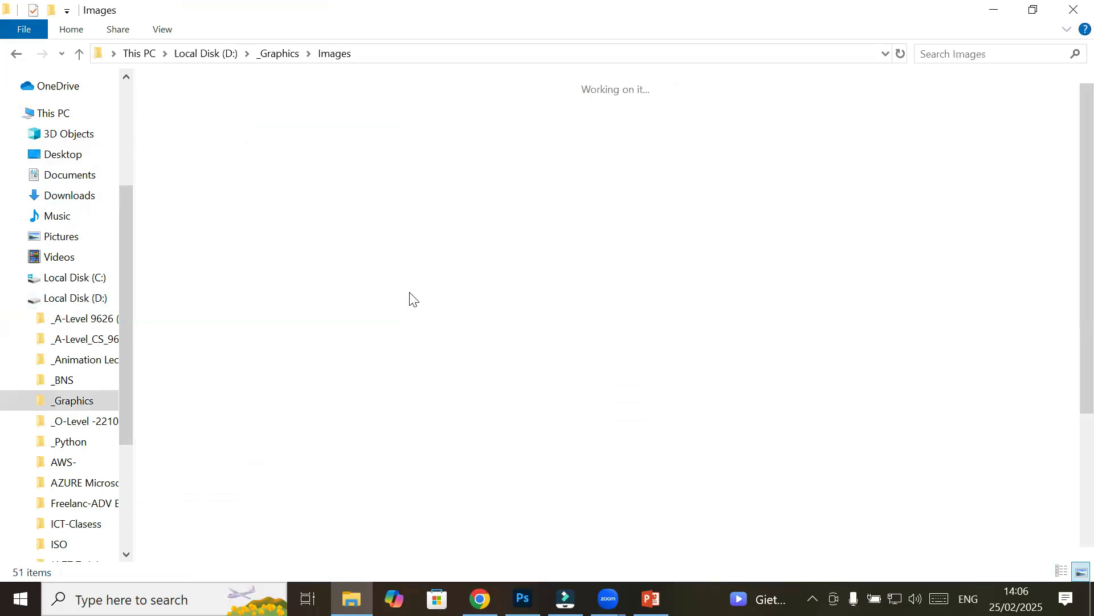
left_click(389, 289)
scroll(414, 300, "down", 3)
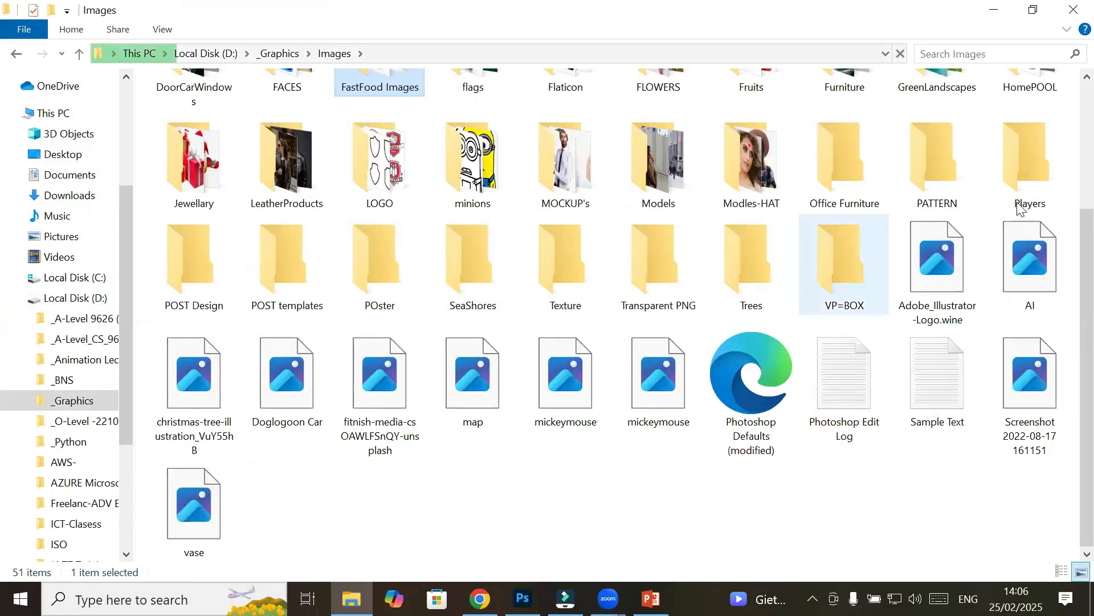
left_click(572, 182)
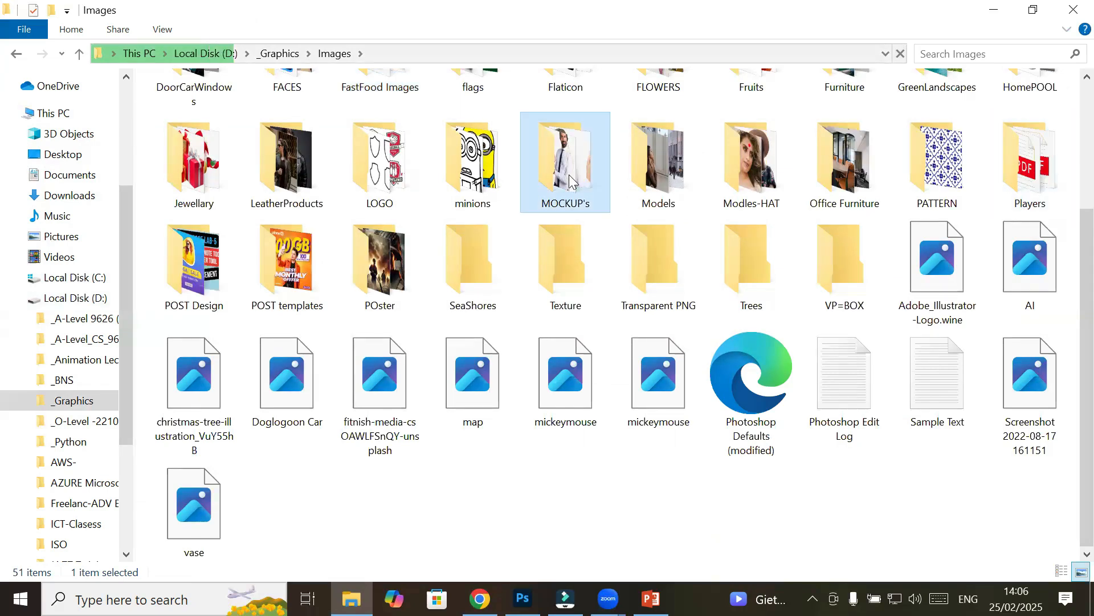
key("f")
key("f")
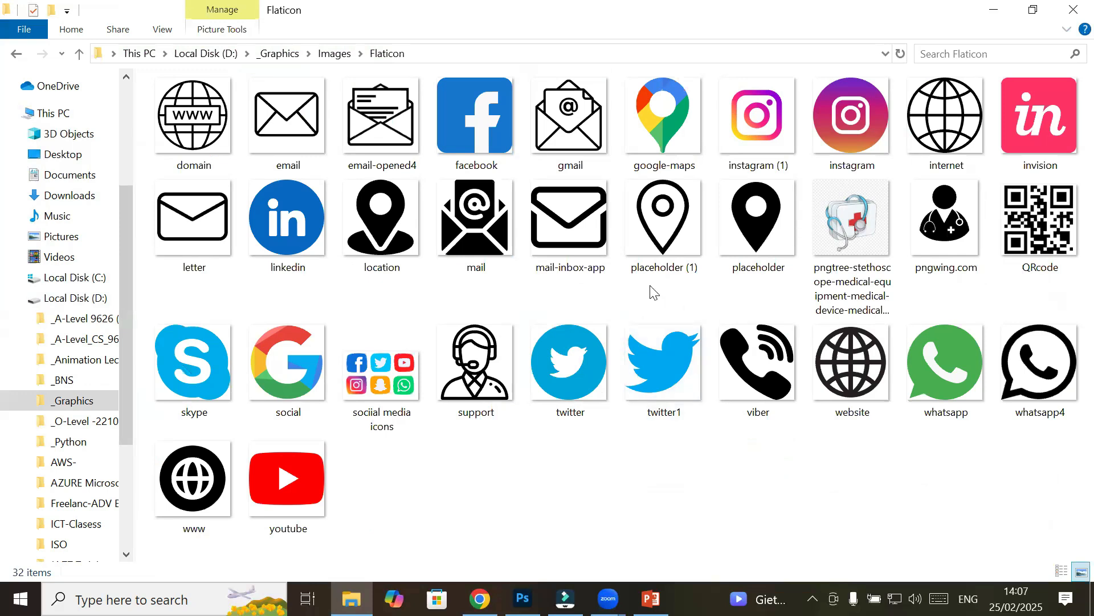
left_click(944, 370)
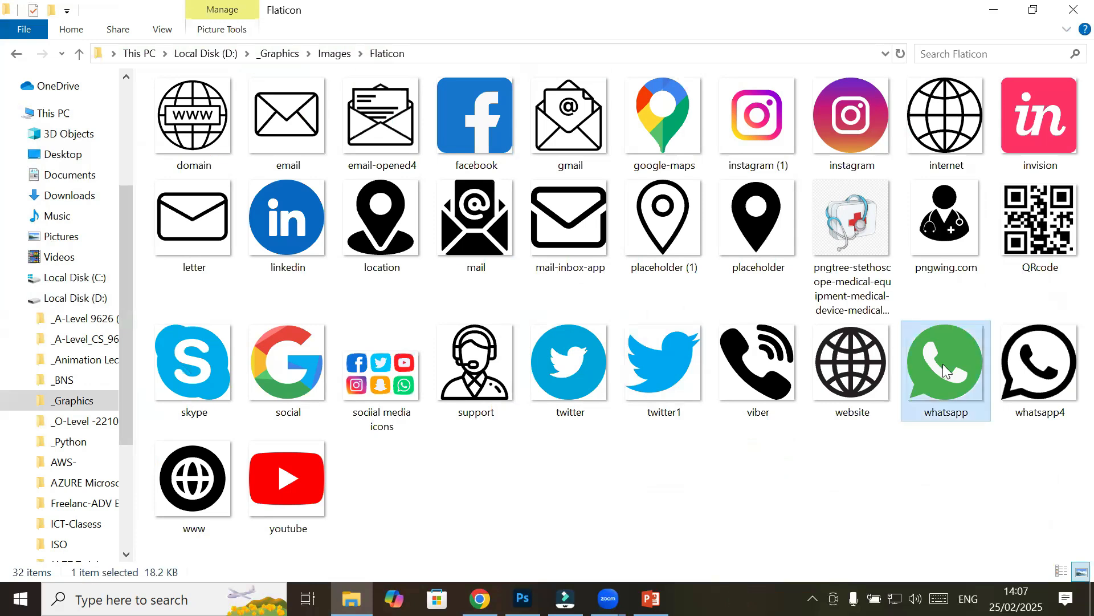
key("alt+Tab")
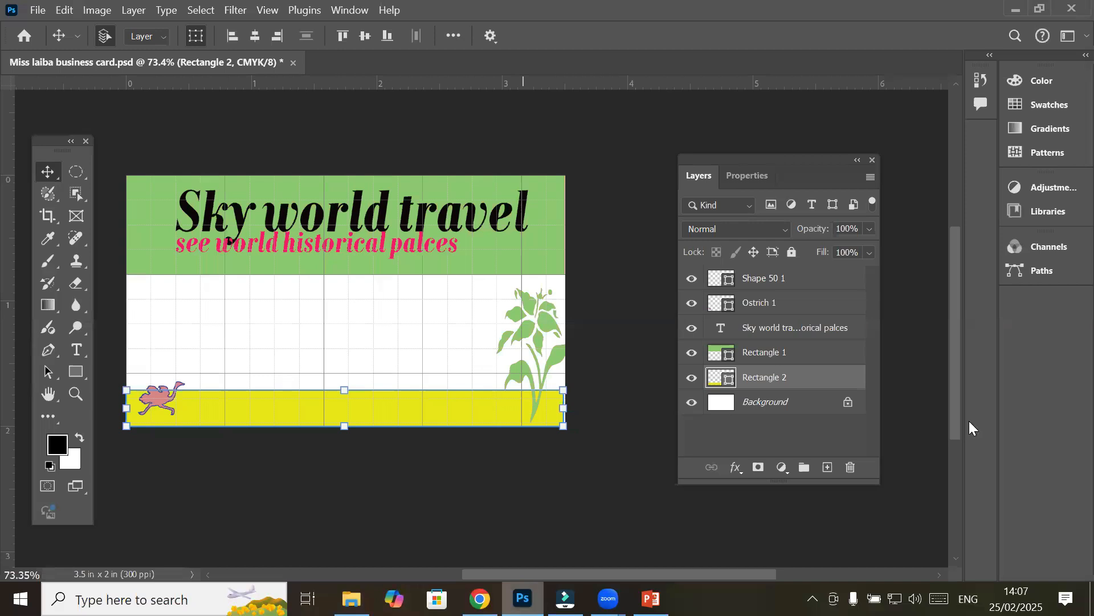
key("alt+Tab")
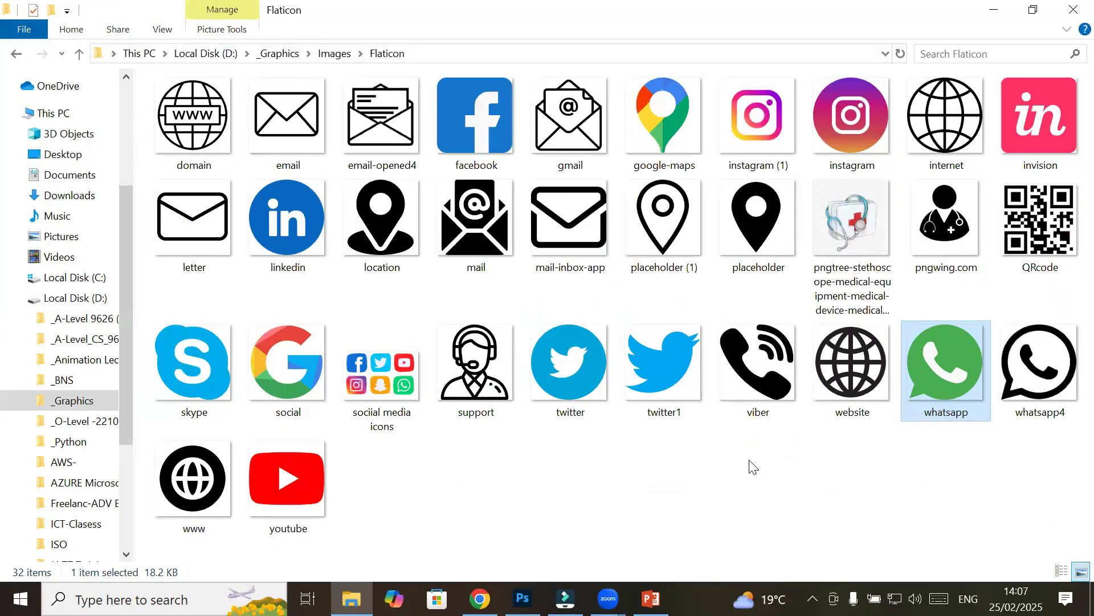
Drag whatsapp.png onto the card, shrink it to about 3.5%, and place it on the yellow band
left_click_drag(945, 365, 251, 367)
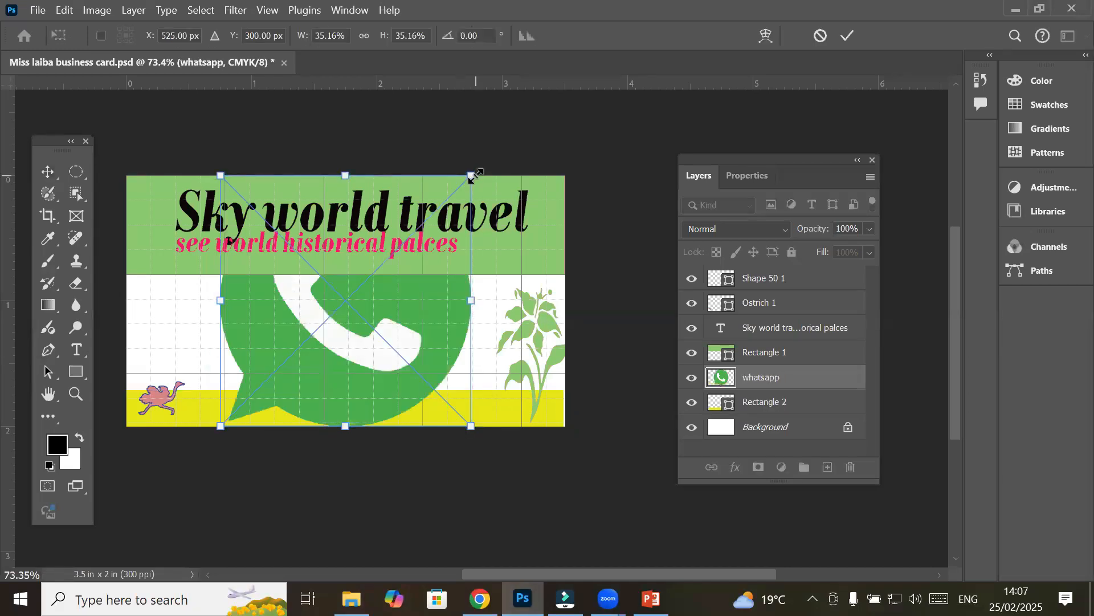
left_click_drag(473, 177, 240, 388)
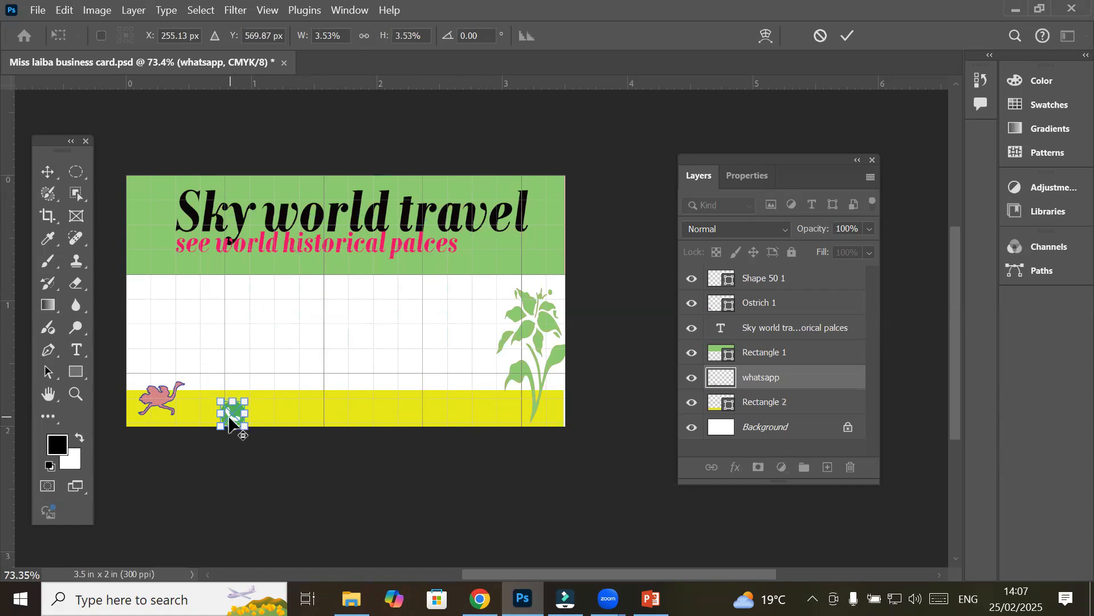
scroll(229, 419, "up", 3)
scroll(227, 402, "up", 2)
left_click_drag(226, 401, 200, 404)
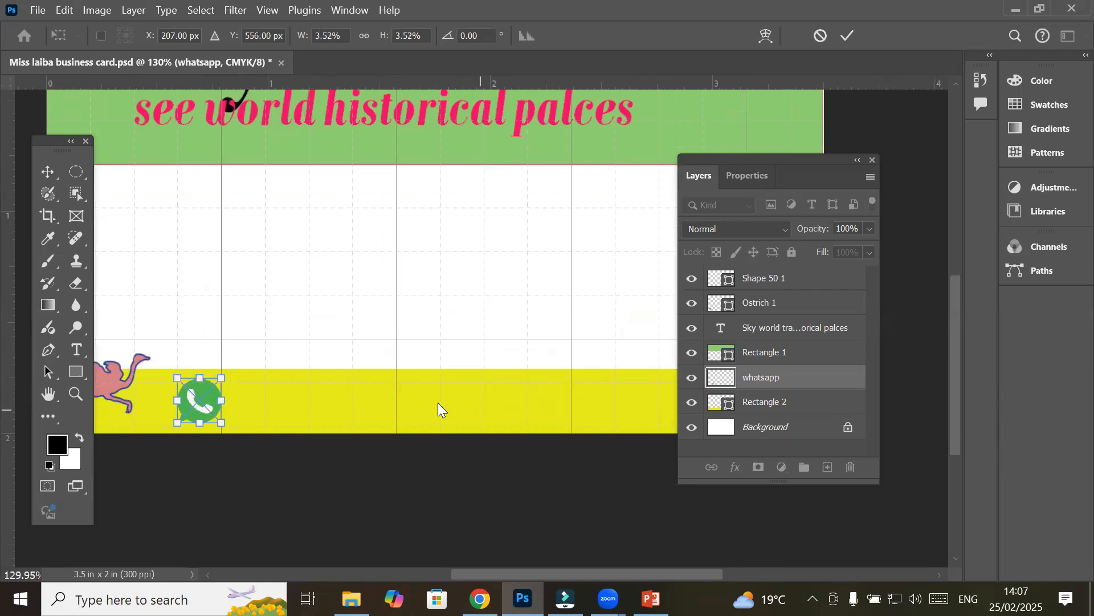
Start a text line on the yellow band and set its size to 14 pt
left_click(76, 349)
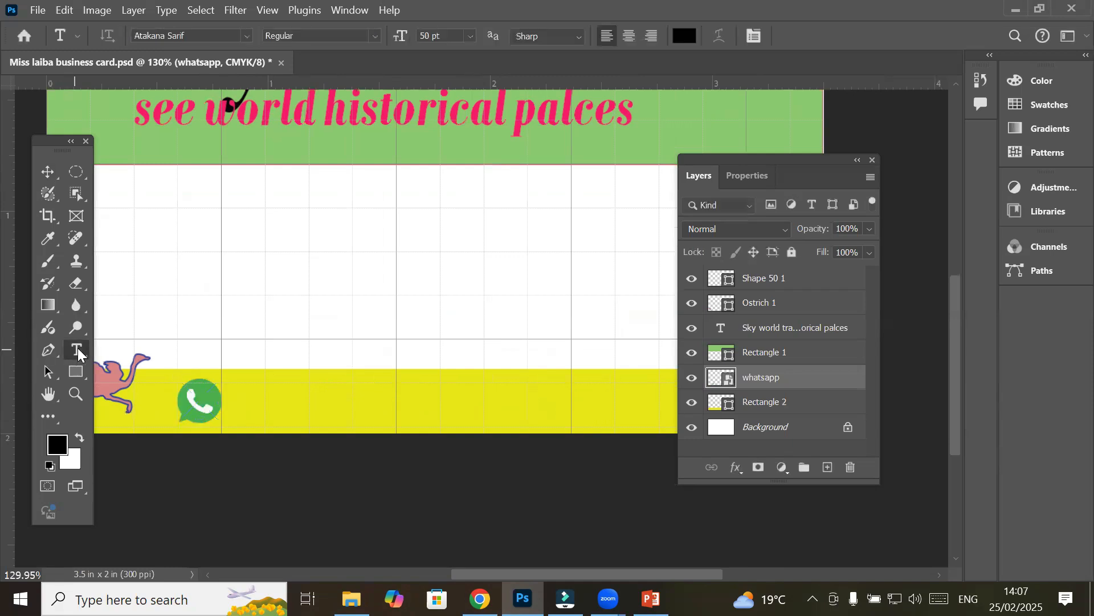
left_click(254, 404)
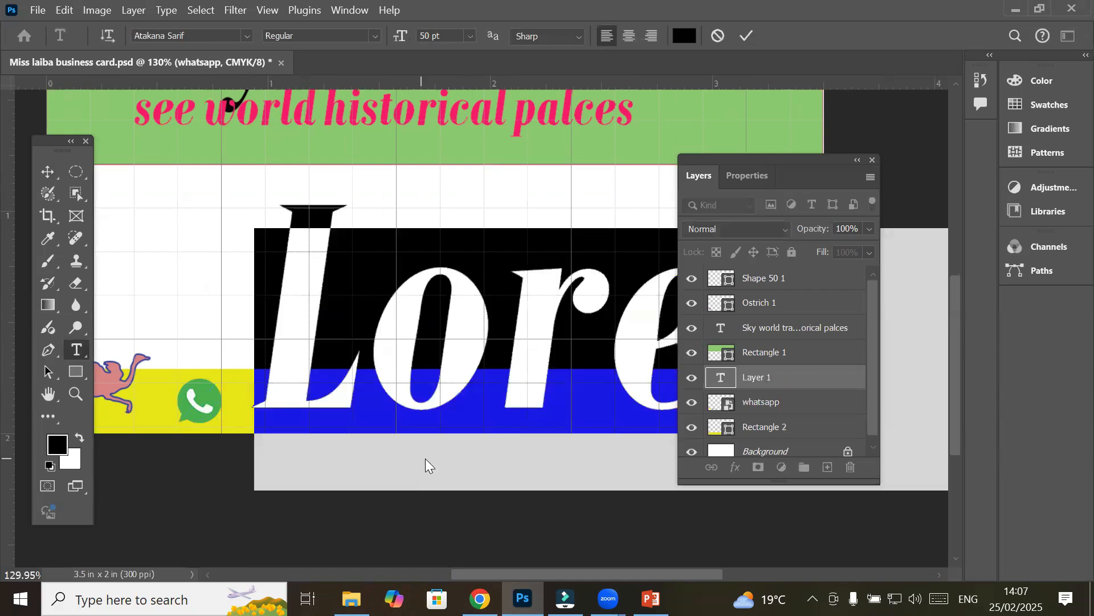
left_click(436, 35)
left_click_drag(468, 36, 391, 34)
type("14")
key("Return")
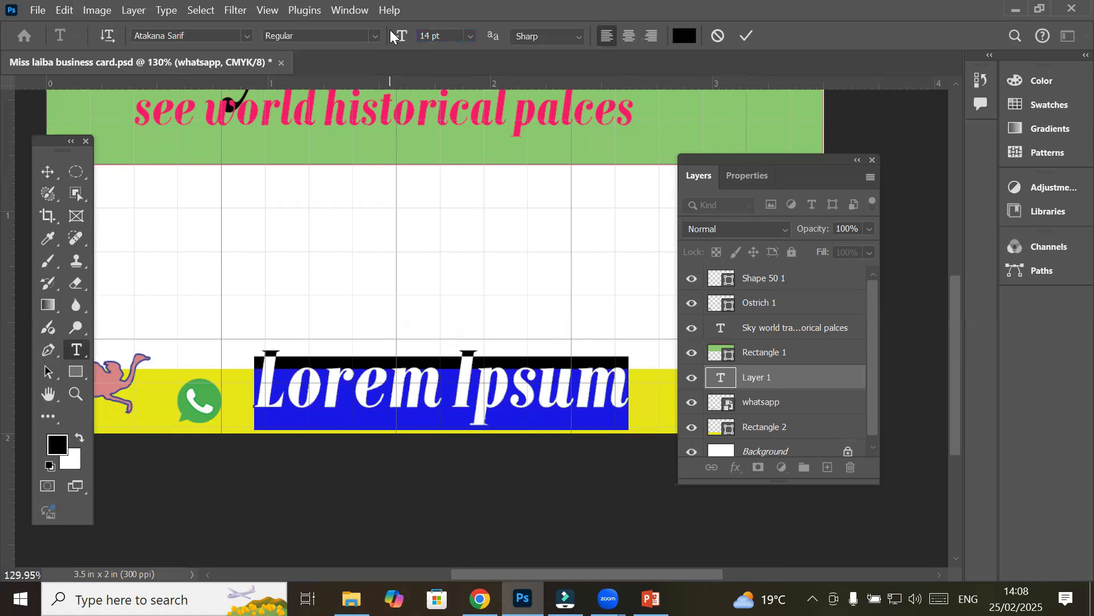
Replace the Lorem Ipsum placeholder with the contact phone number
left_click(344, 379)
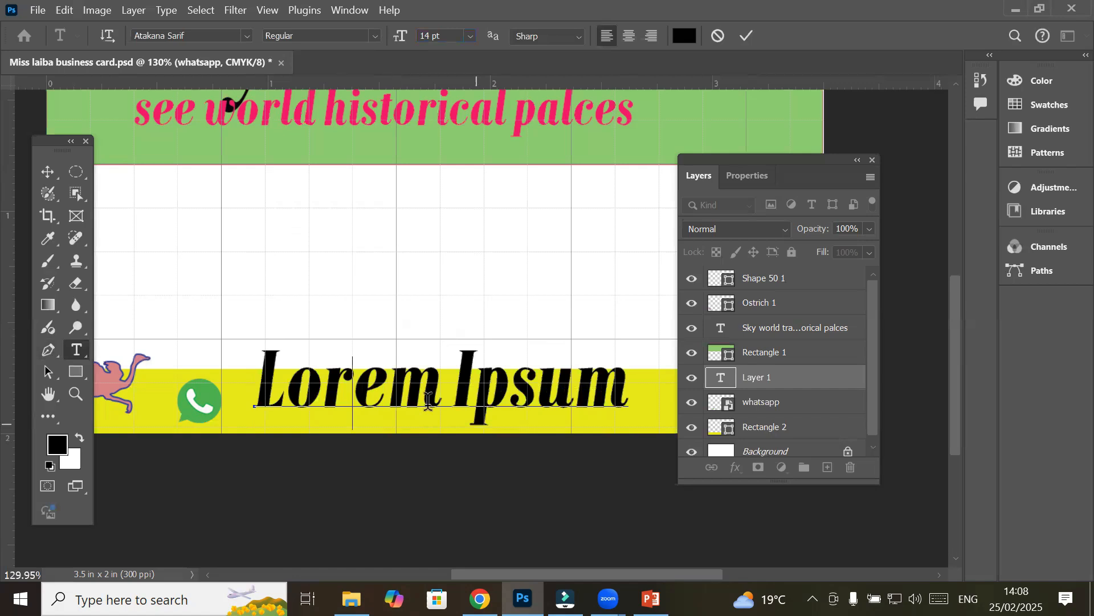
double_click(402, 392)
key("ctrl+a")
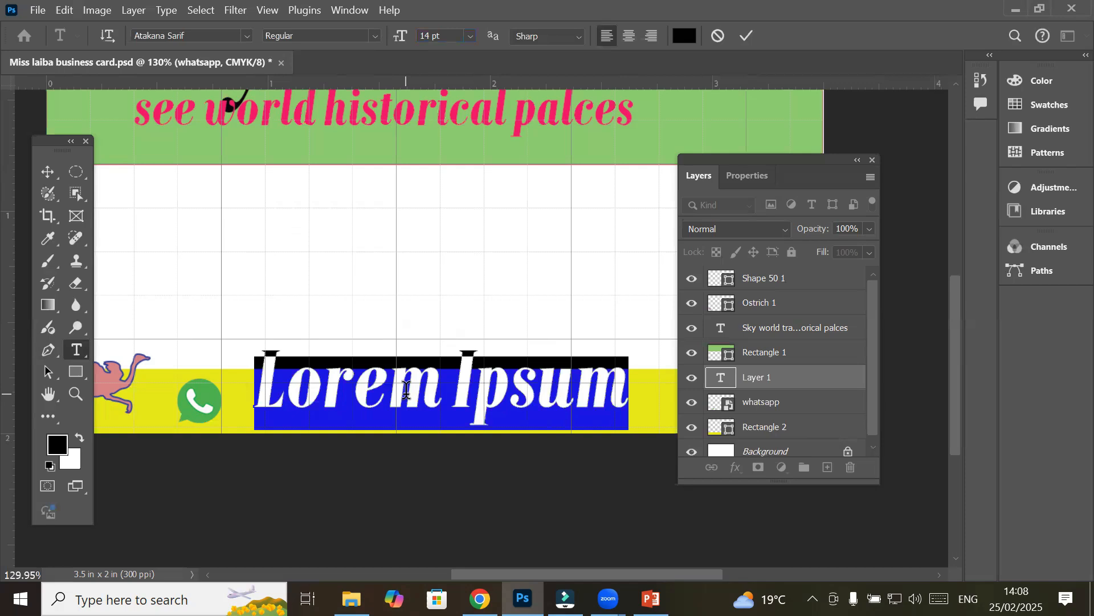
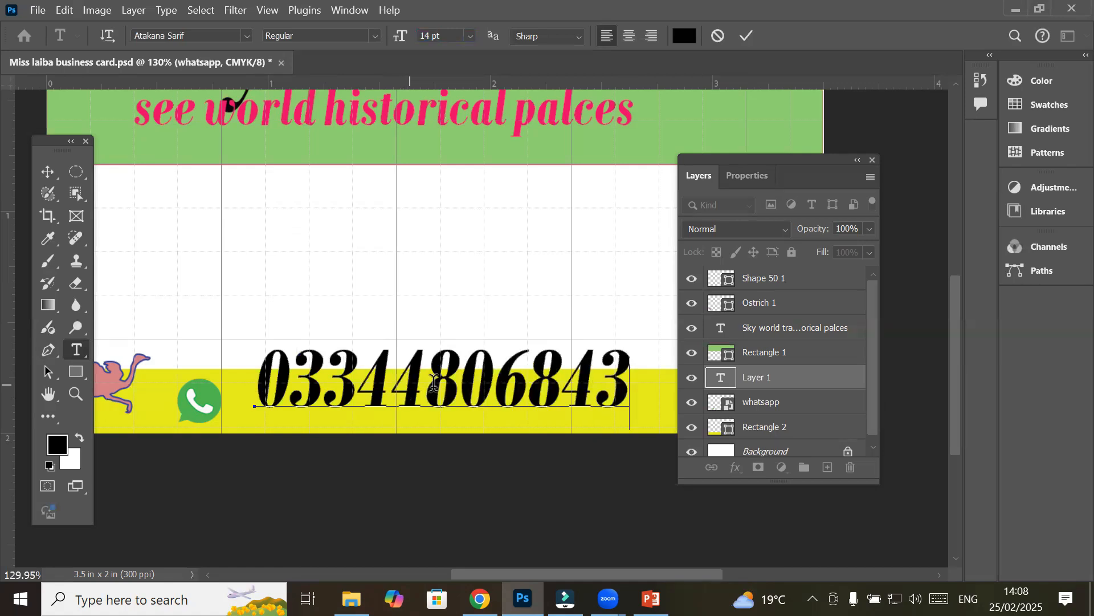
scroll(436, 381, "down", 1)
scroll(435, 381, "down", 2)
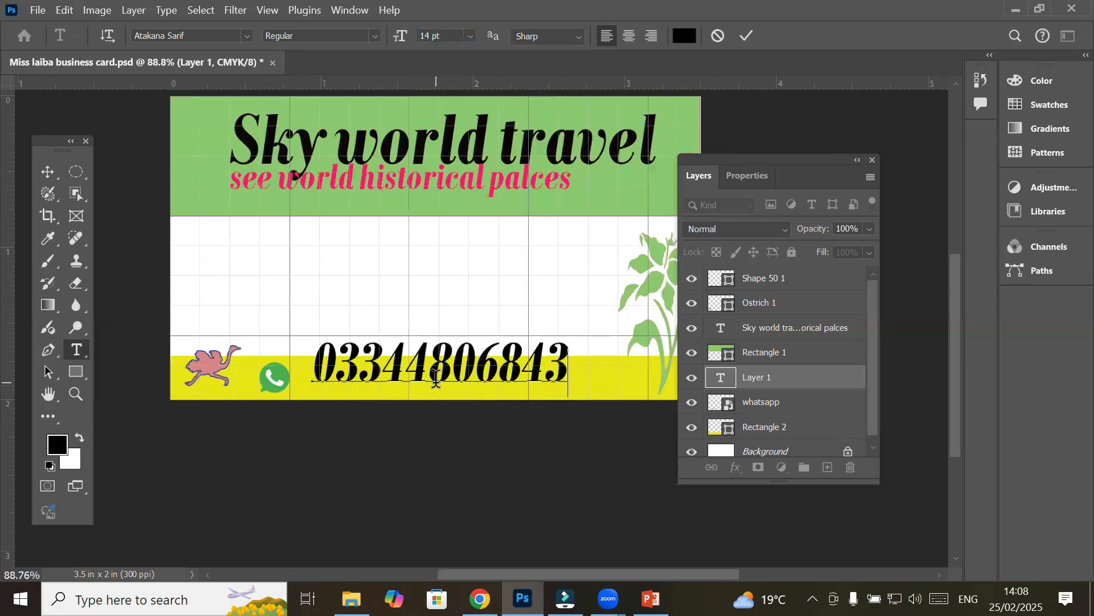
scroll(563, 361, "down", 1)
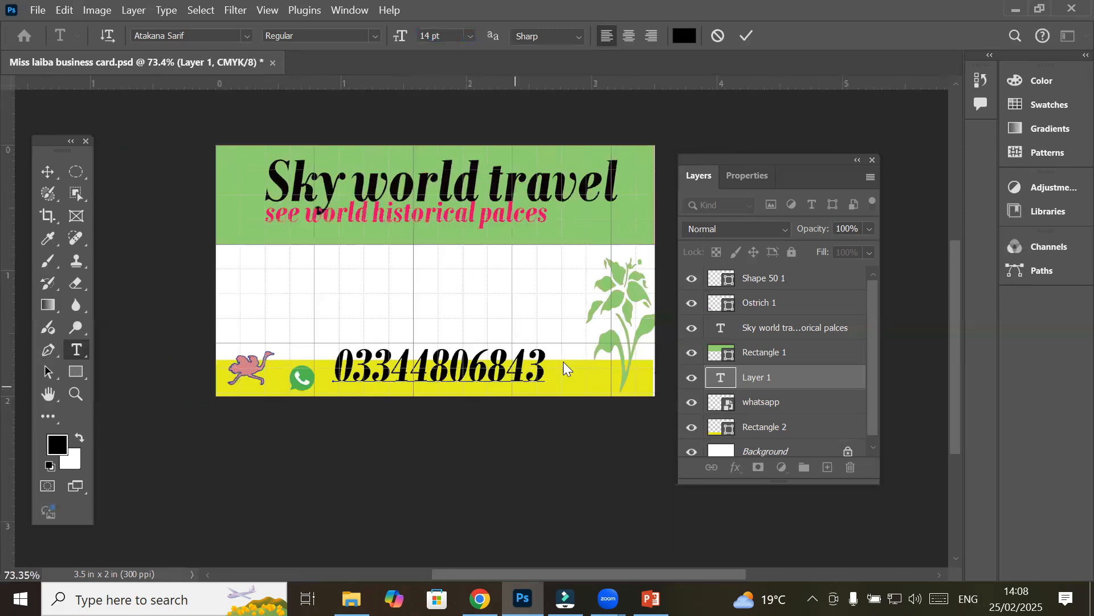
Nudge the phone number along the band and reselect its text layer
left_click(50, 180)
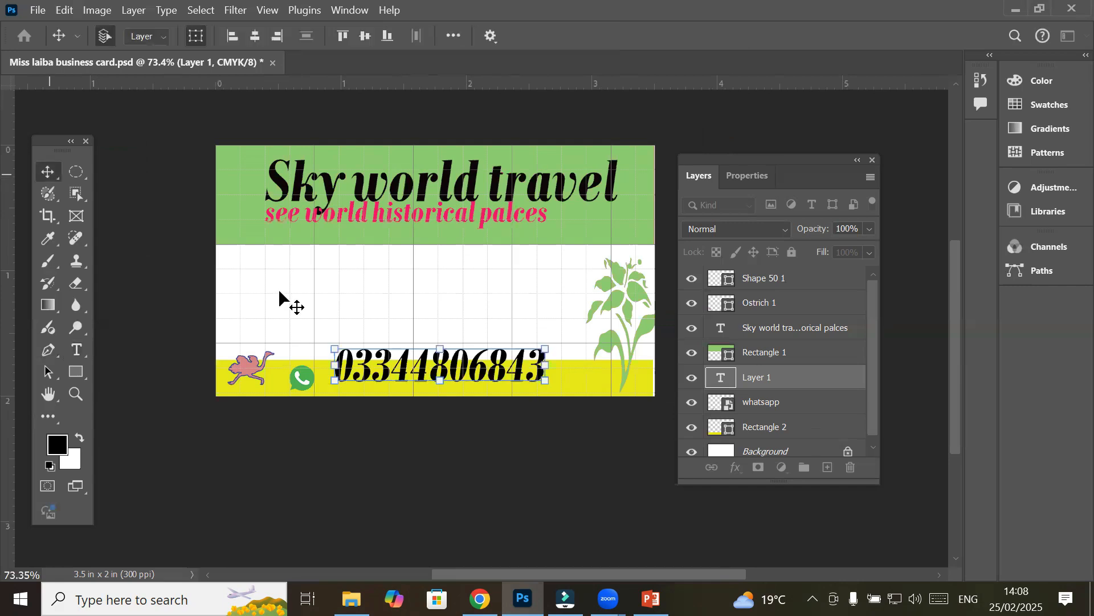
left_click_drag(414, 375, 416, 377)
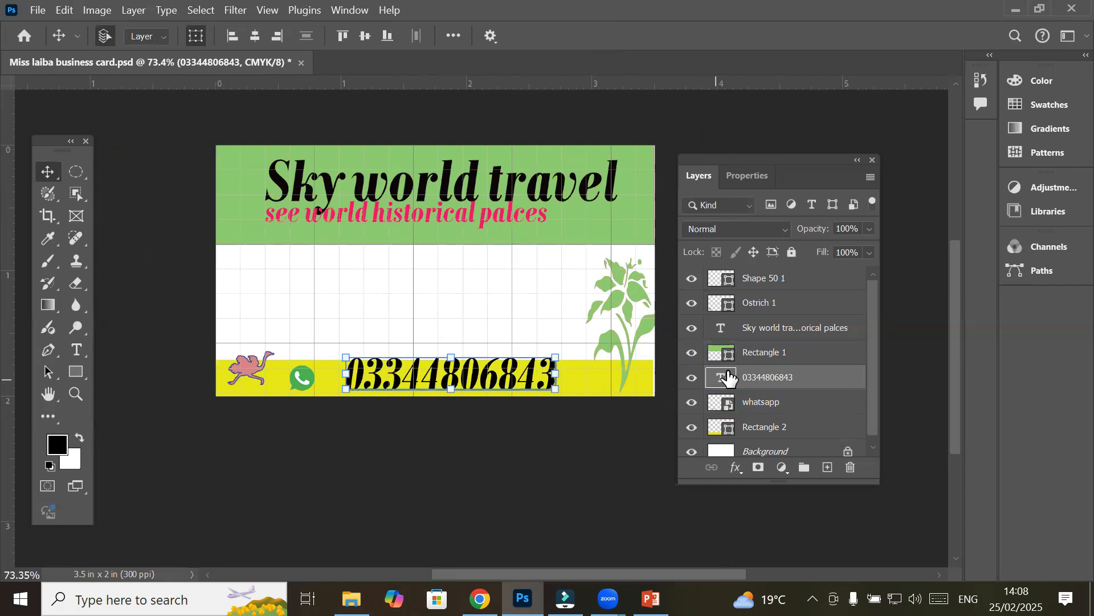
left_click(764, 329)
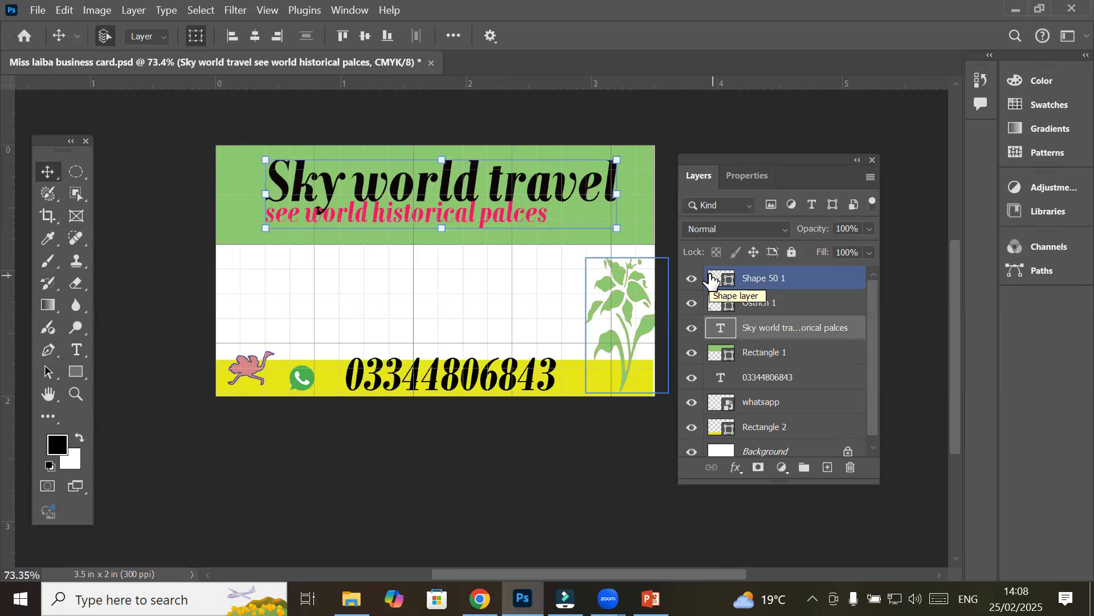
left_click(767, 385)
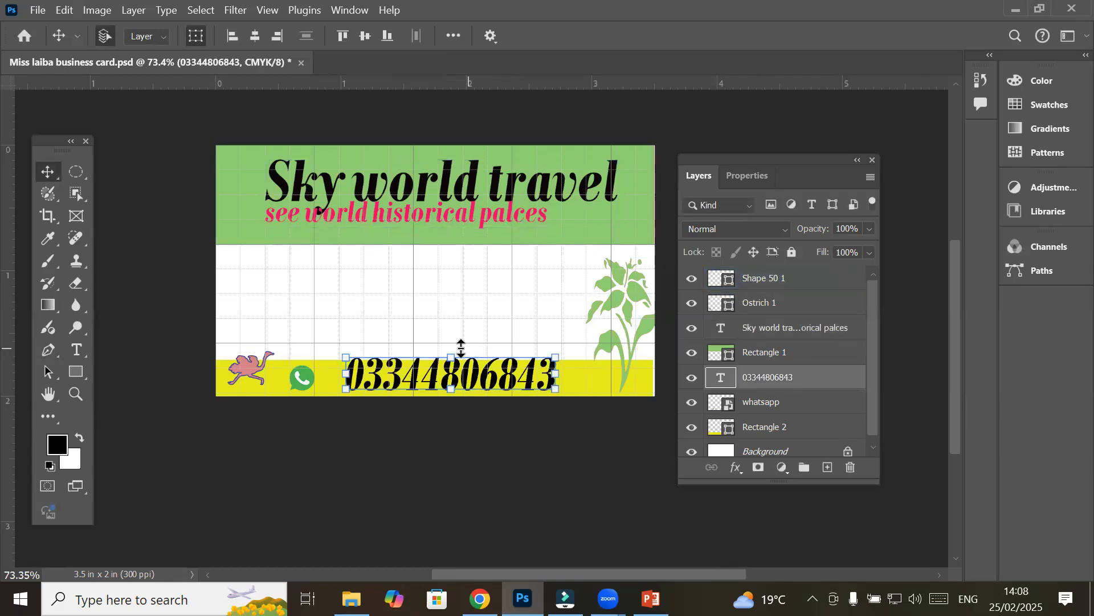
Set the phone number in Cambria Math and move it up-left beside the WhatsApp icon
left_click(75, 349)
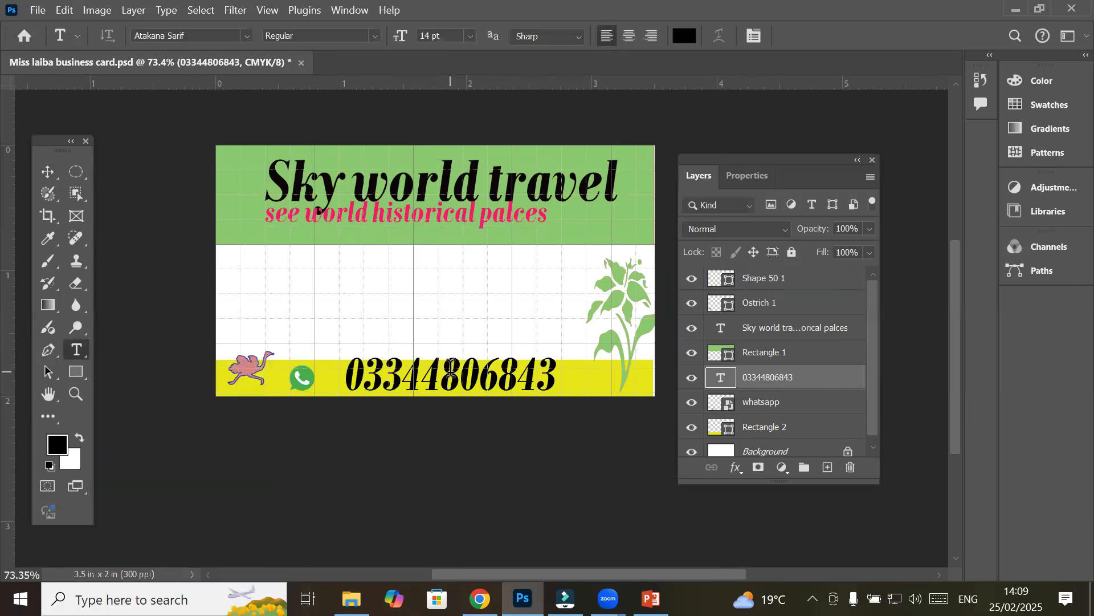
double_click(531, 381)
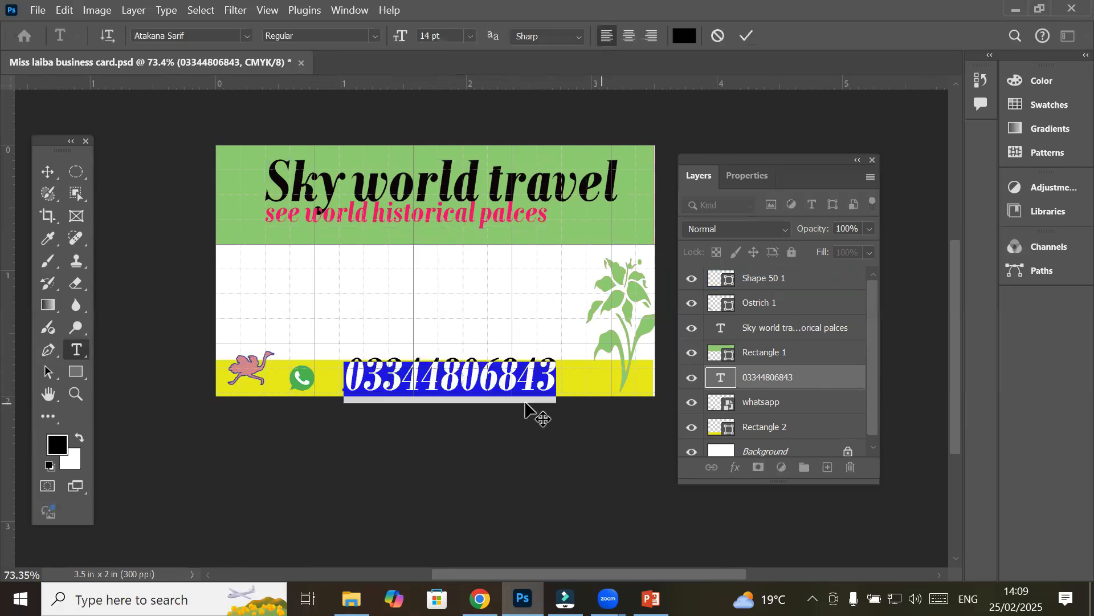
left_click(532, 380)
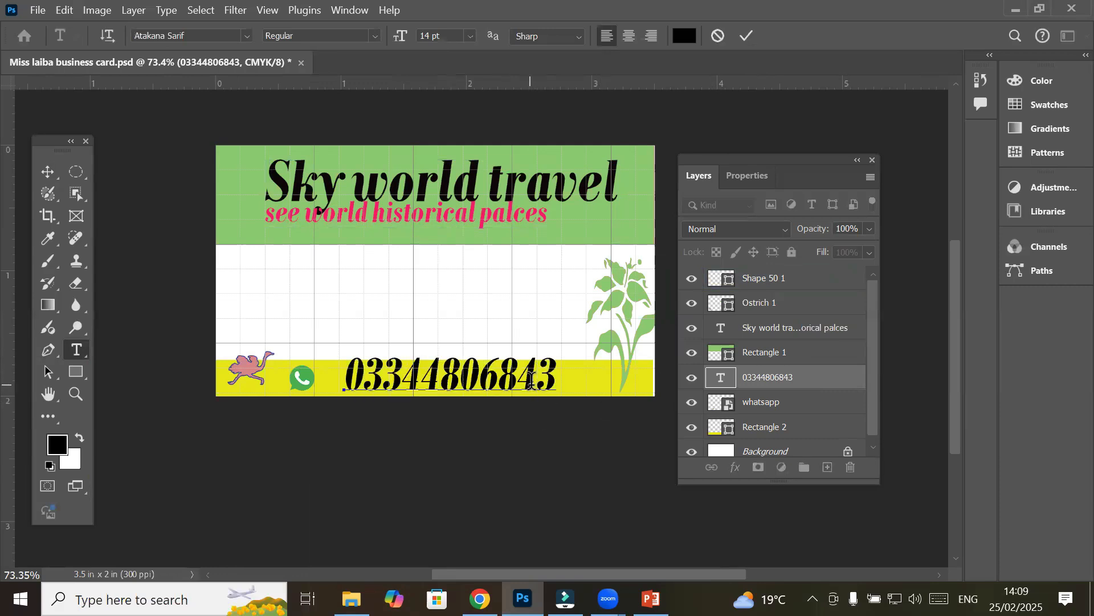
left_click_drag(552, 377, 481, 379)
key("ctrl+a")
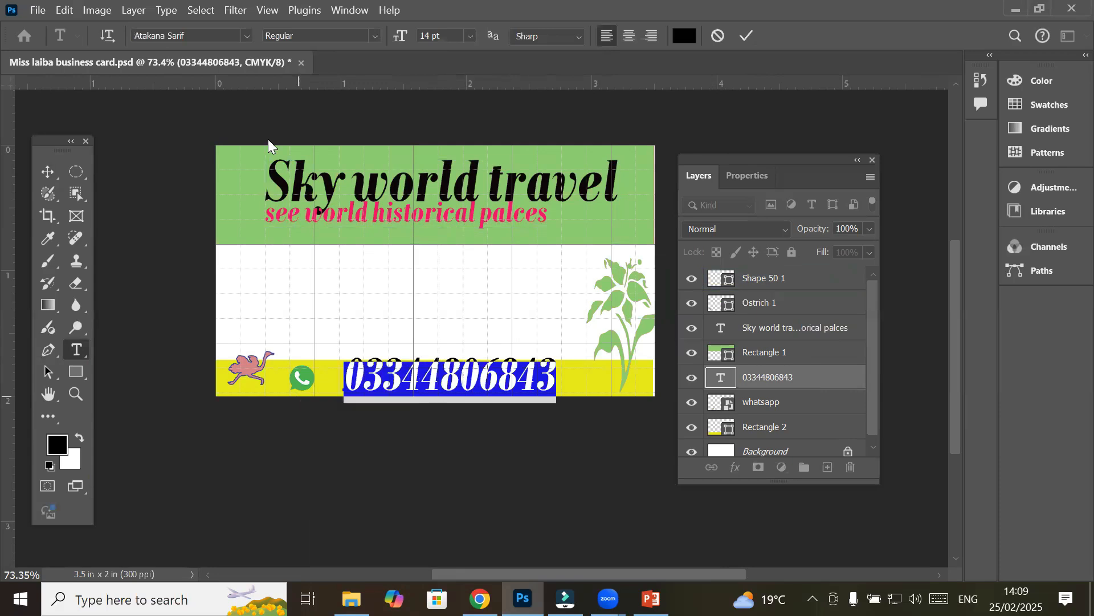
left_click(245, 36)
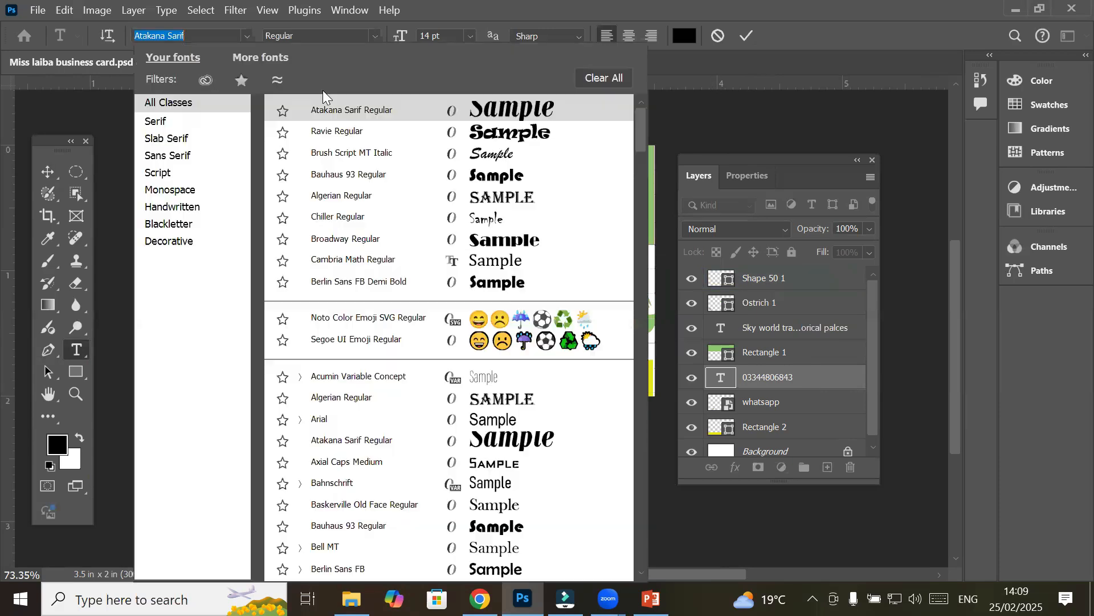
left_click(503, 262)
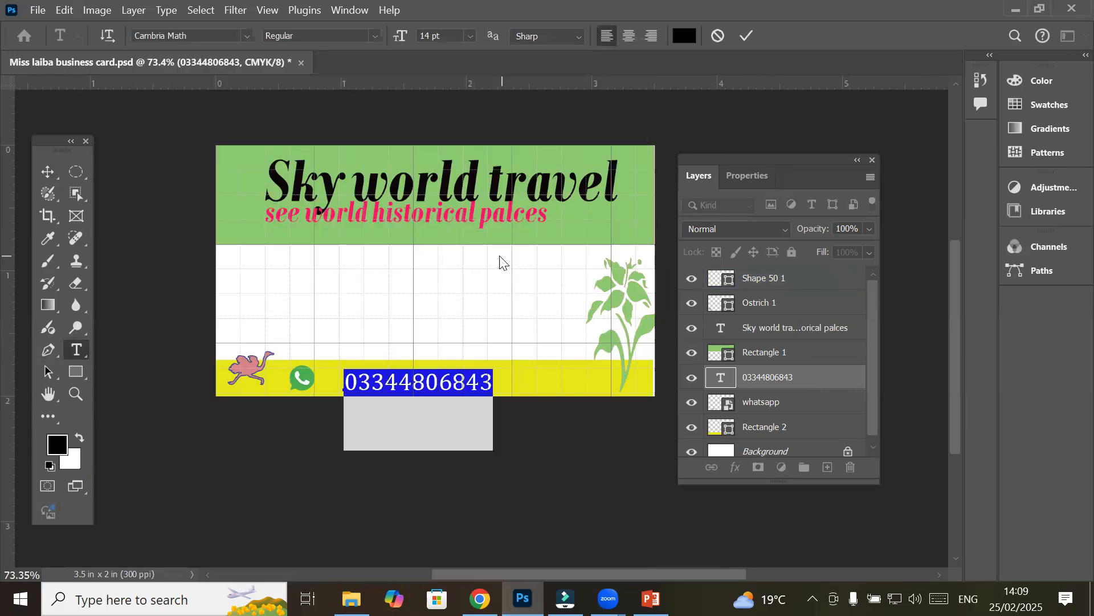
left_click(49, 167)
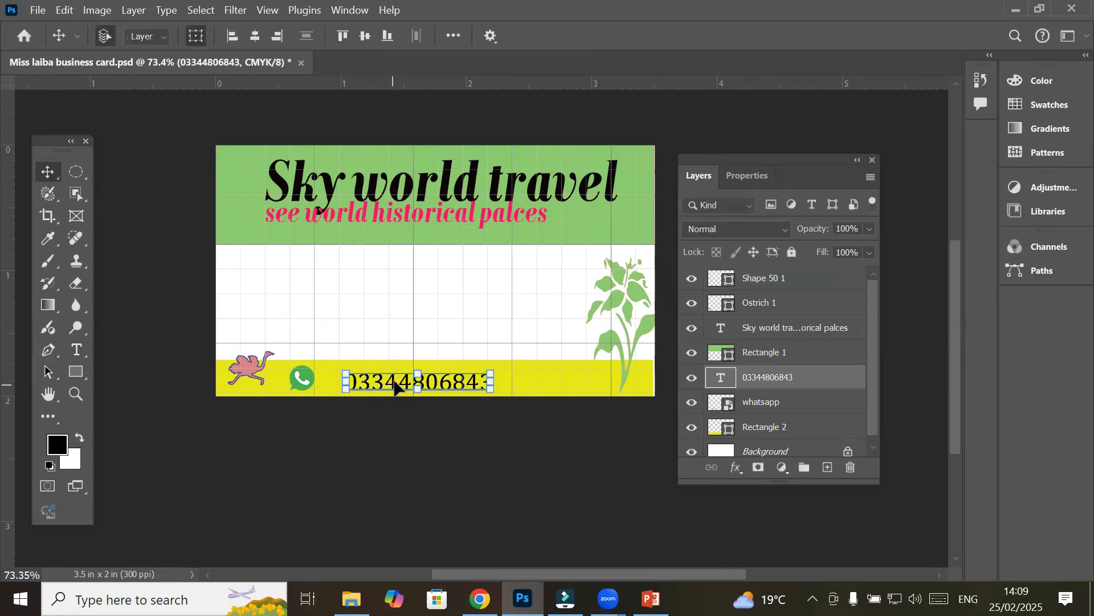
left_click_drag(392, 388, 382, 382)
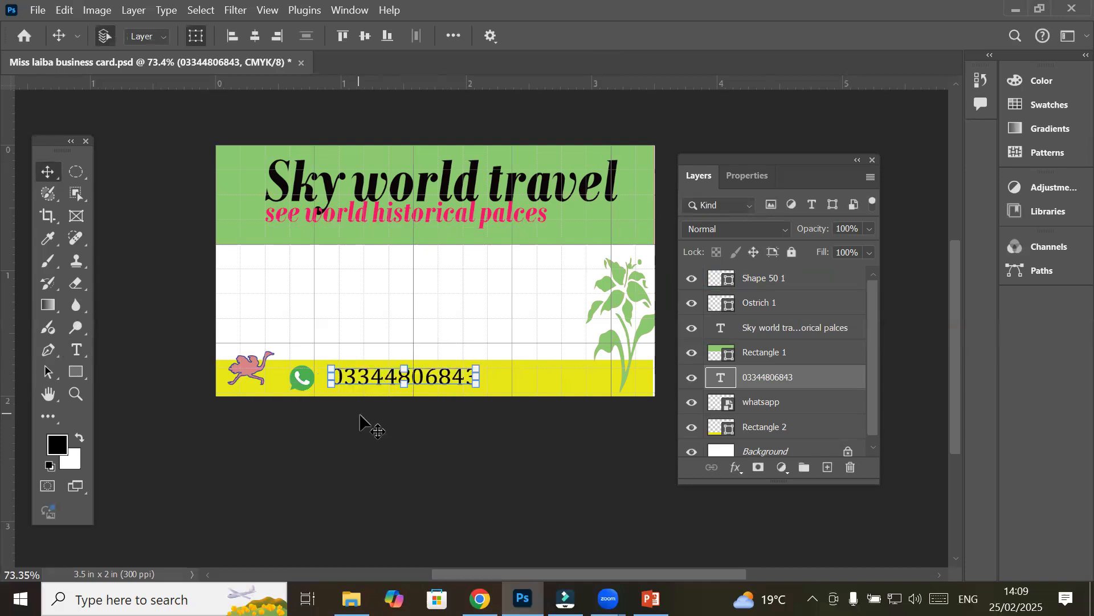
left_click(345, 443)
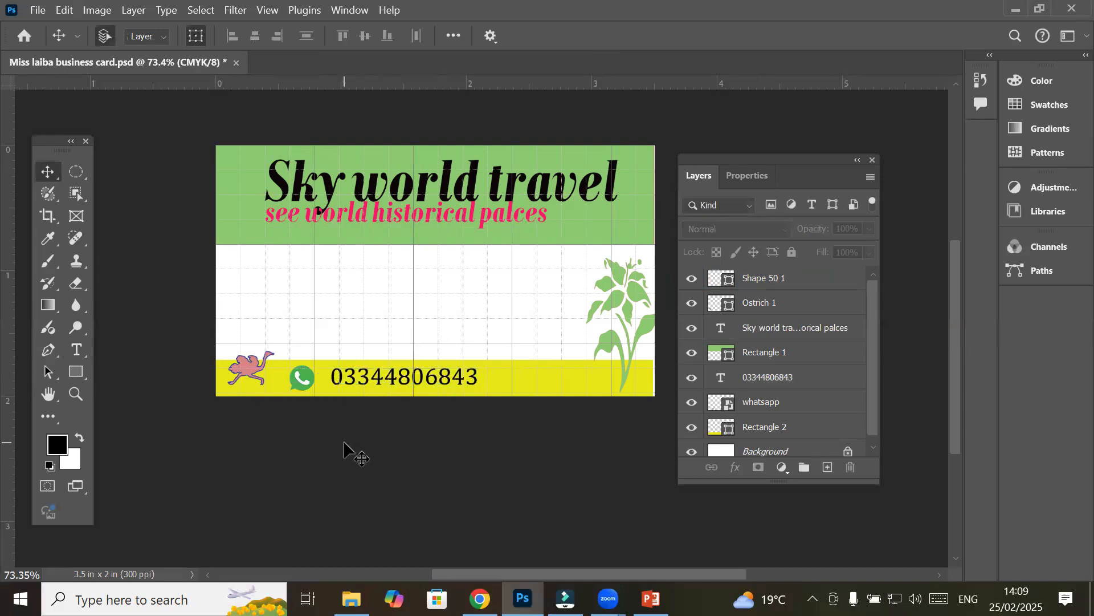
Select the WhatsApp icon and phone number layers together and shift them right
left_click(310, 385)
left_click(301, 383)
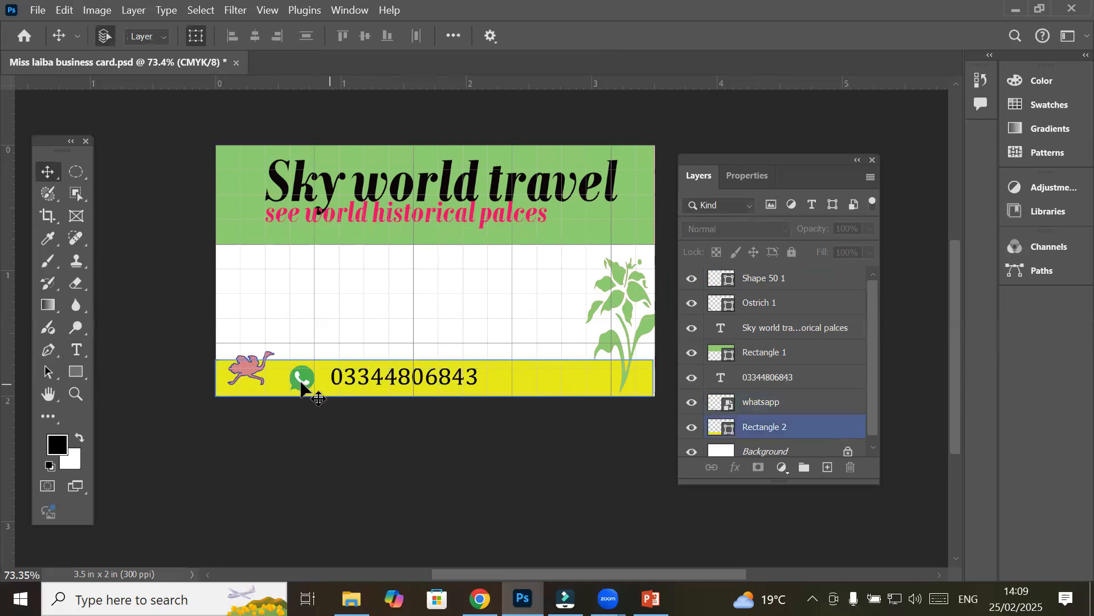
left_click(302, 381)
left_click(361, 381, "shift")
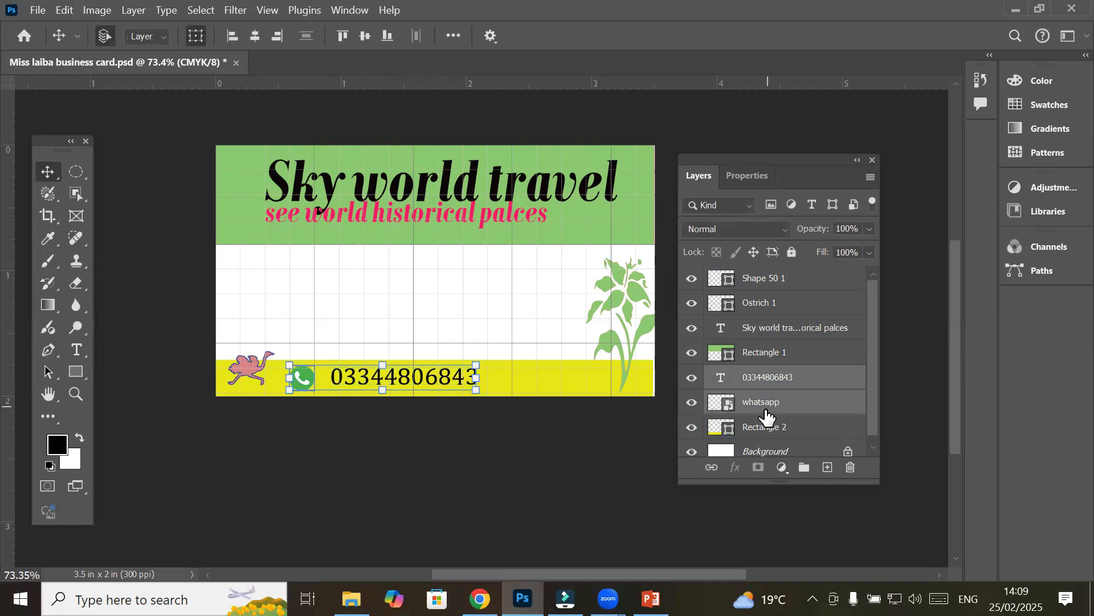
left_click_drag(380, 388, 427, 381)
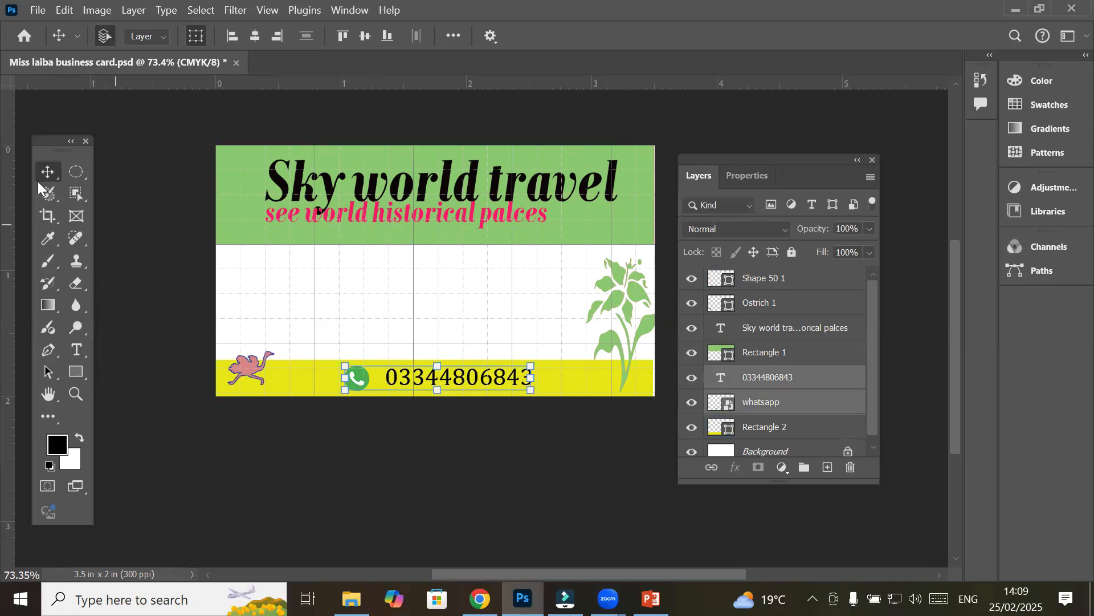
Centre the icon and number horizontally on the card and align them to its top edge
left_click(230, 33)
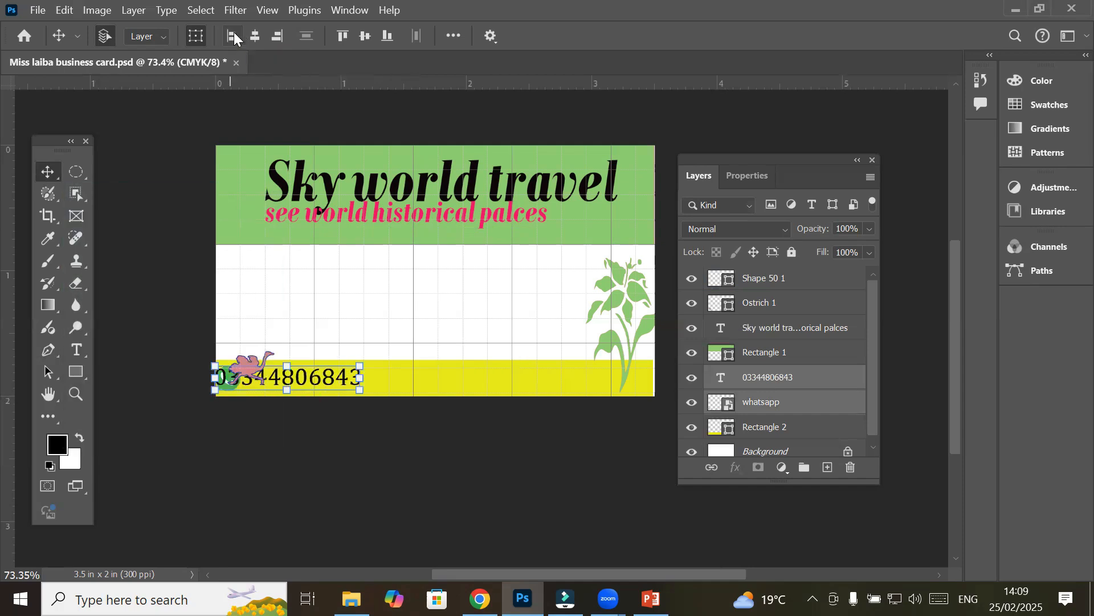
left_click(278, 37)
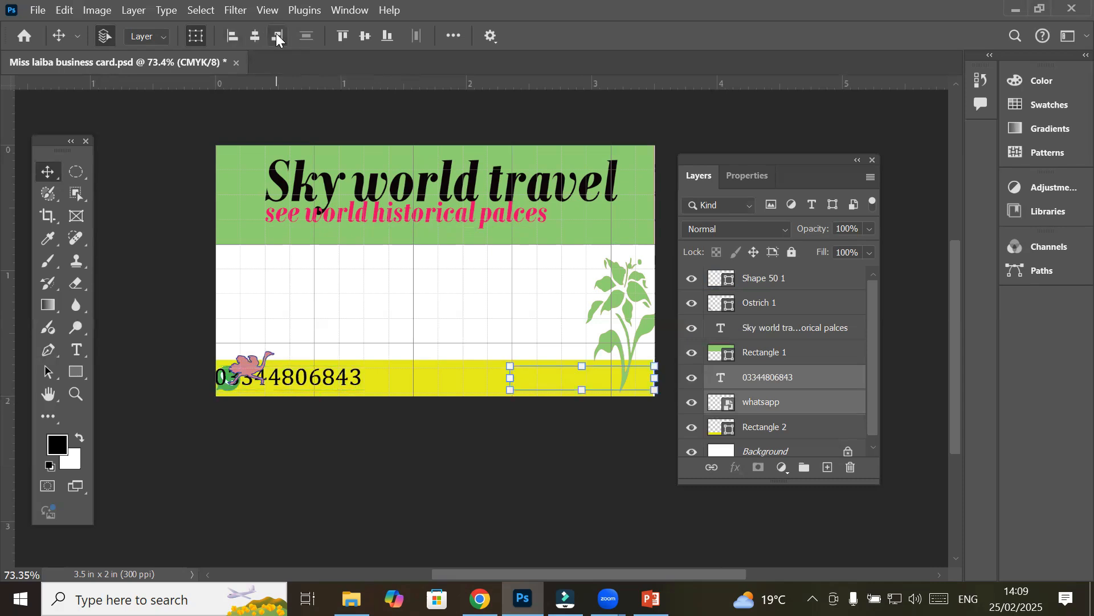
left_click(230, 34)
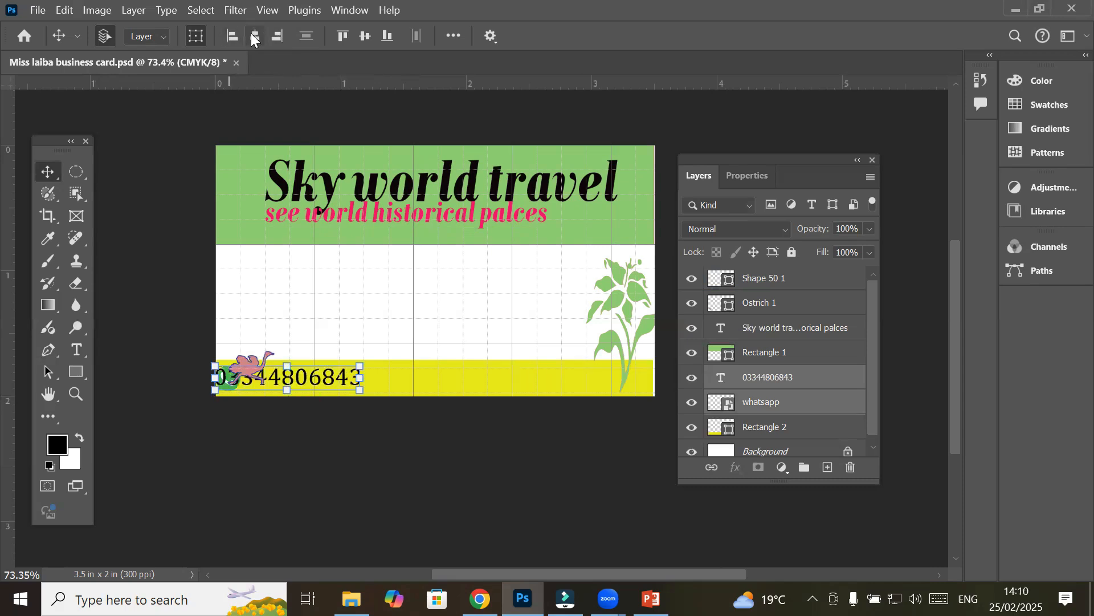
left_click(255, 38)
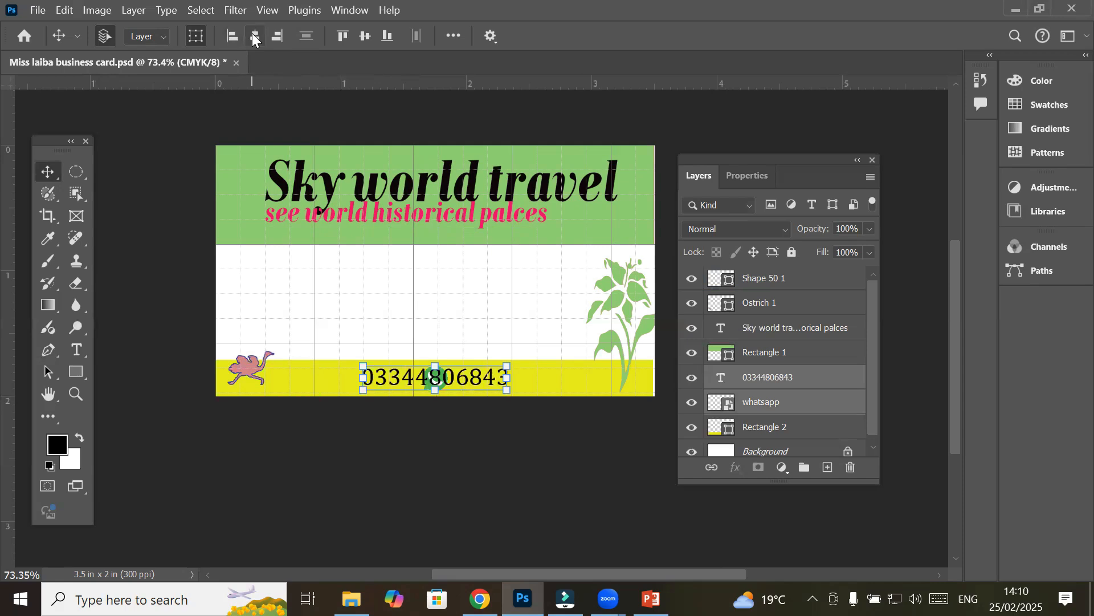
left_click(343, 36)
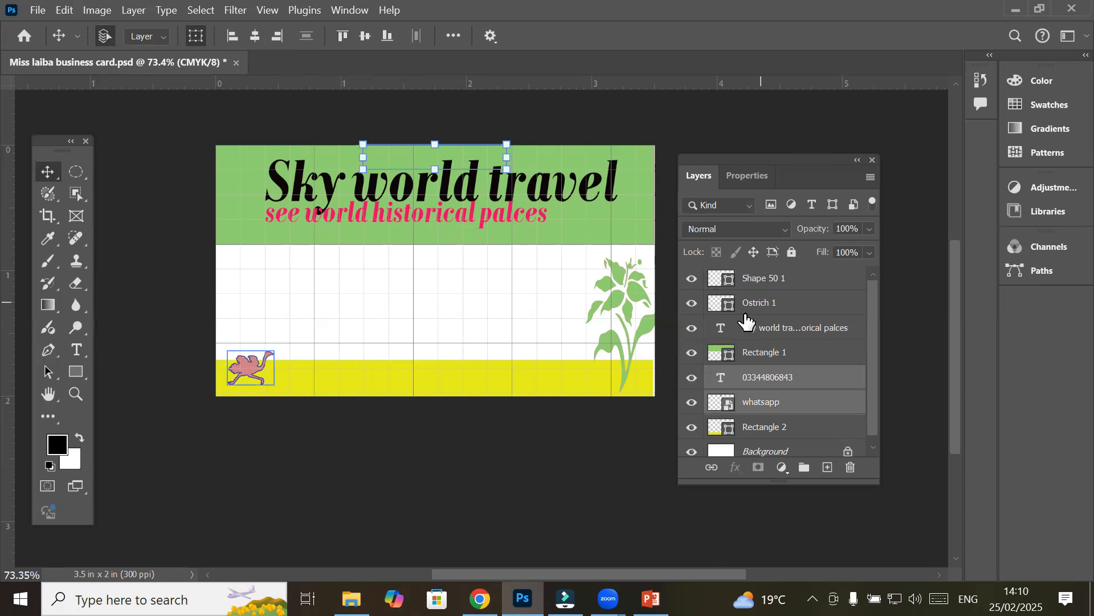
Move the green header Rectangle 1 beneath the phone number and WhatsApp icon layers
left_click(767, 357)
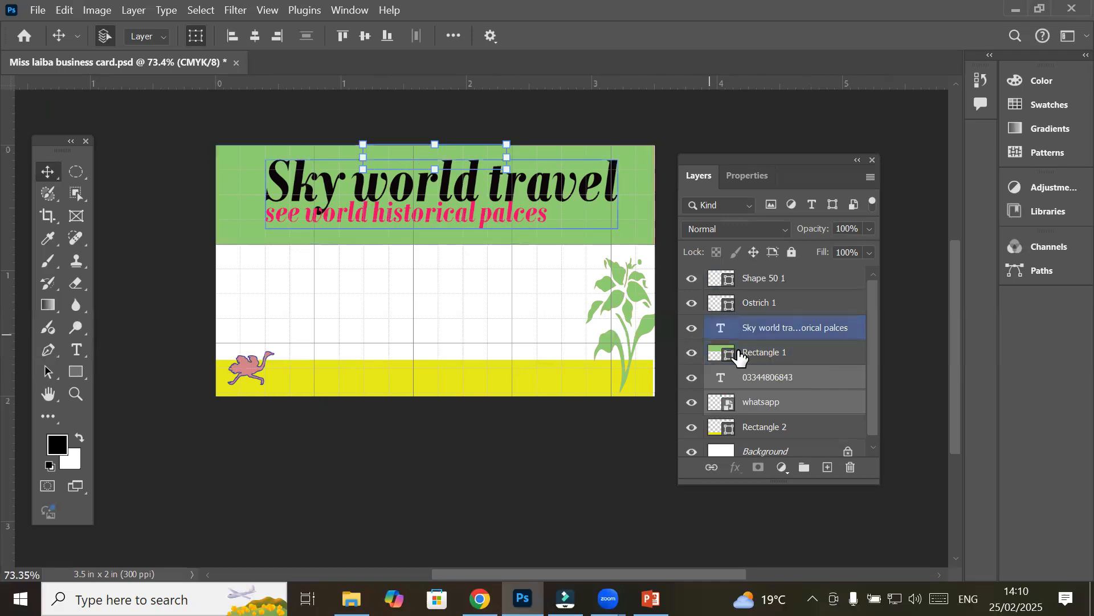
left_click(741, 354)
left_click_drag(745, 358, 443, 432)
key("ctrl+bracketleft")
key("ctrl+bracketleft")
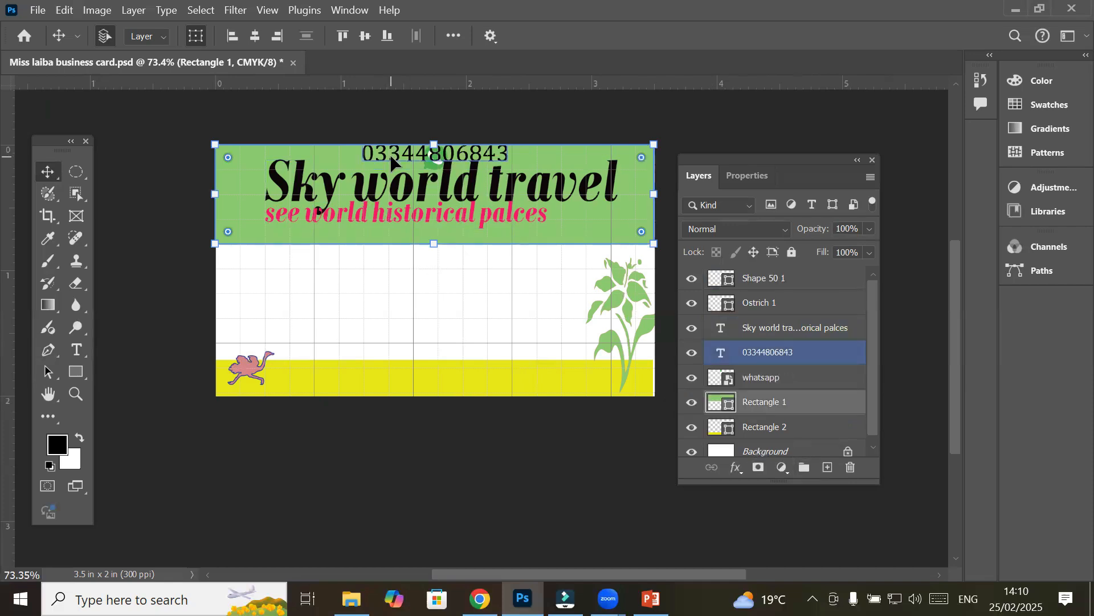
Undo the header reorder and the top and horizontal alignment of the number and icon
key("ctrl")
key("ctrl+bracketright")
key("ctrl+bracketright")
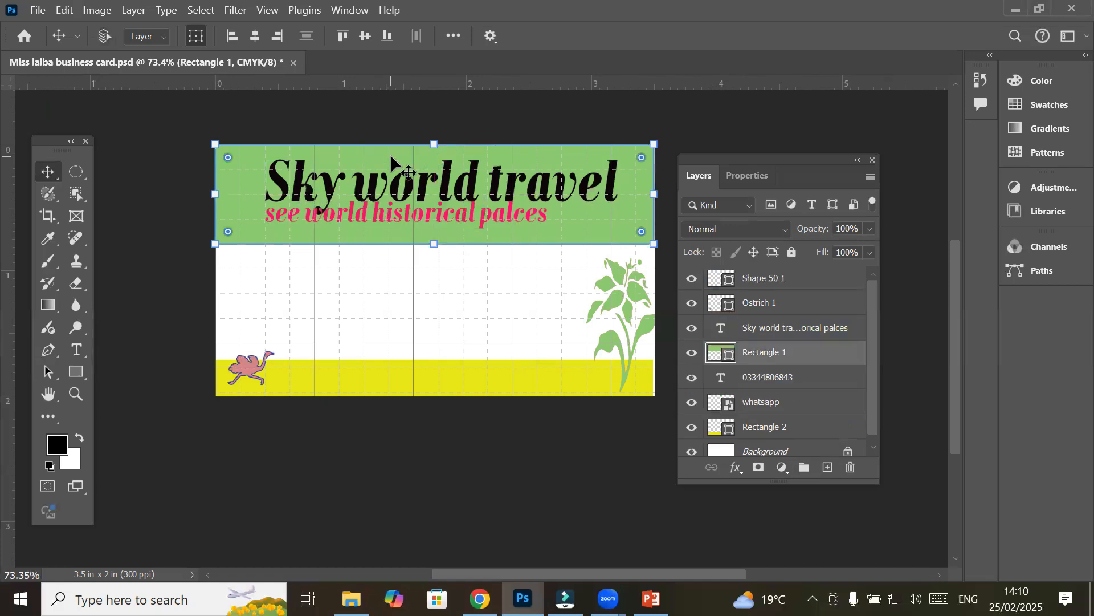
key("ctrl+z")
key("ctrl+z")
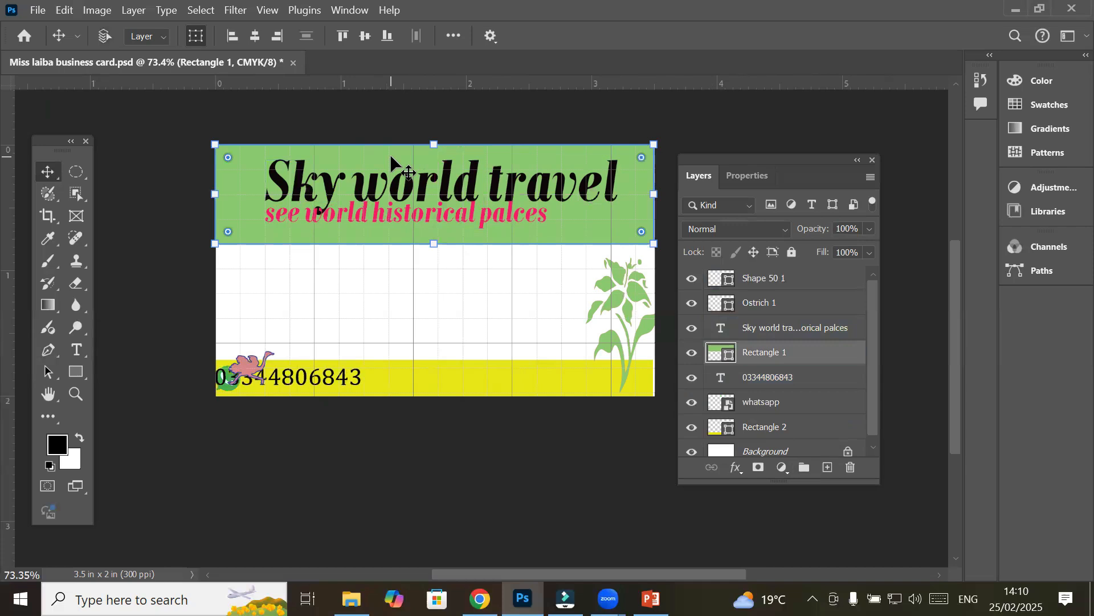
key("ctrl+z")
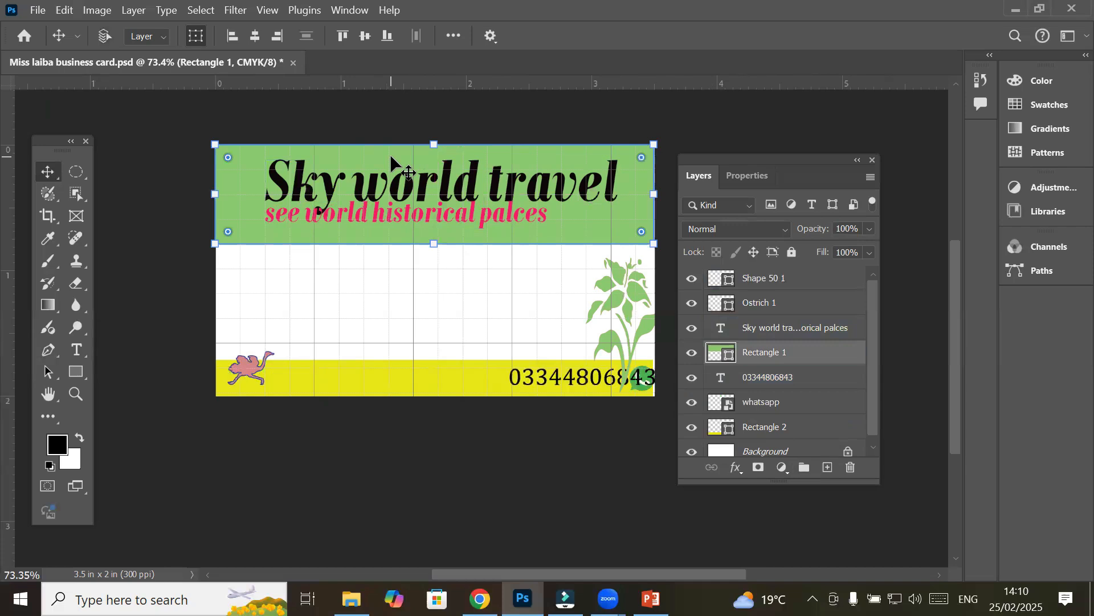
key("ctrl+z")
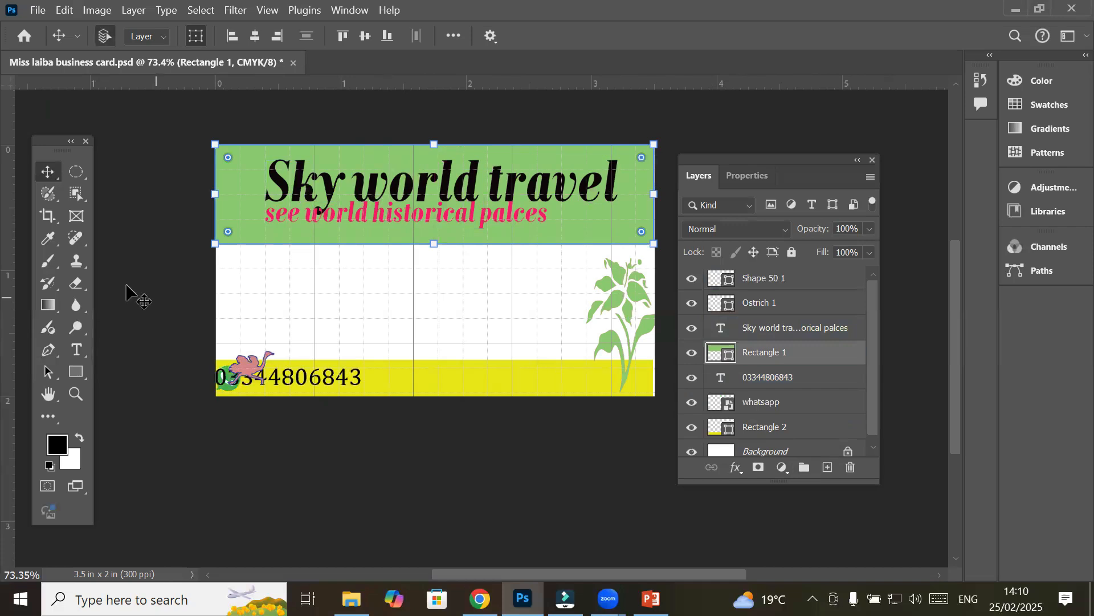
Slide the phone number right along the yellow bar and place the WhatsApp icon beside it
left_click_drag(317, 381, 425, 390)
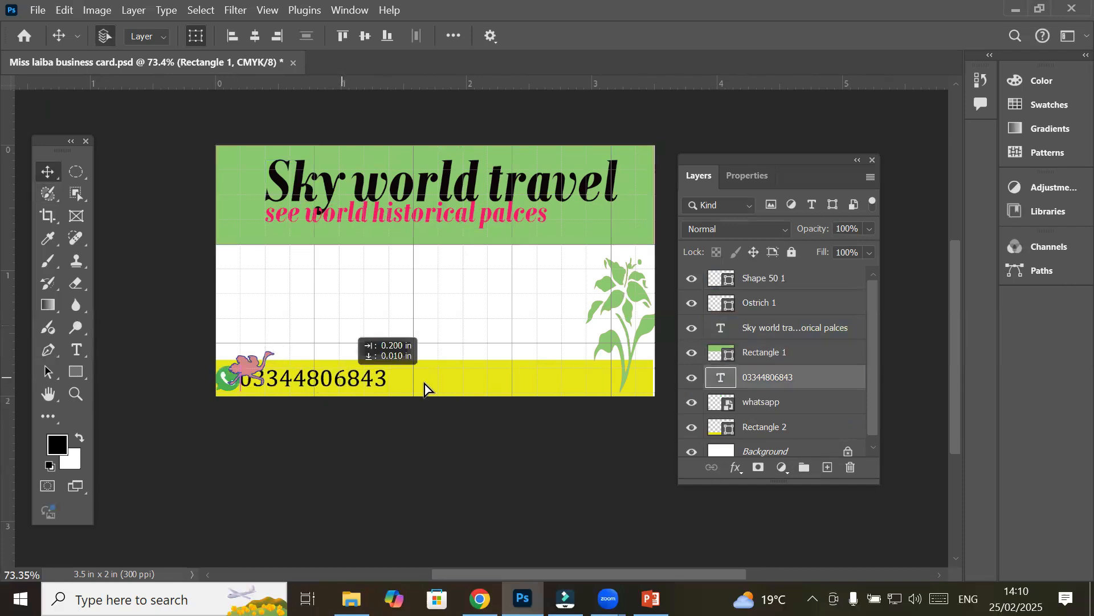
left_click_drag(507, 381, 518, 383)
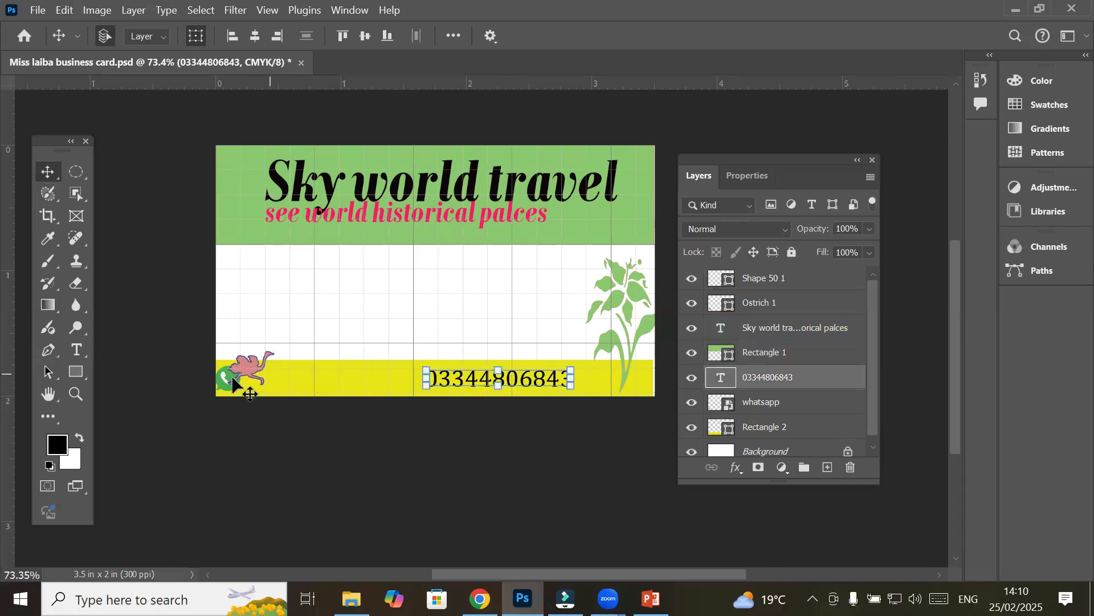
left_click(228, 381)
mouse_move(228, 377)
left_mouse_down()
mouse_move(409, 383)
mouse_move(208, 366)
mouse_move(220, 377)
left_mouse_up()
scroll(219, 377, "up", 1)
scroll(220, 377, "up", 1)
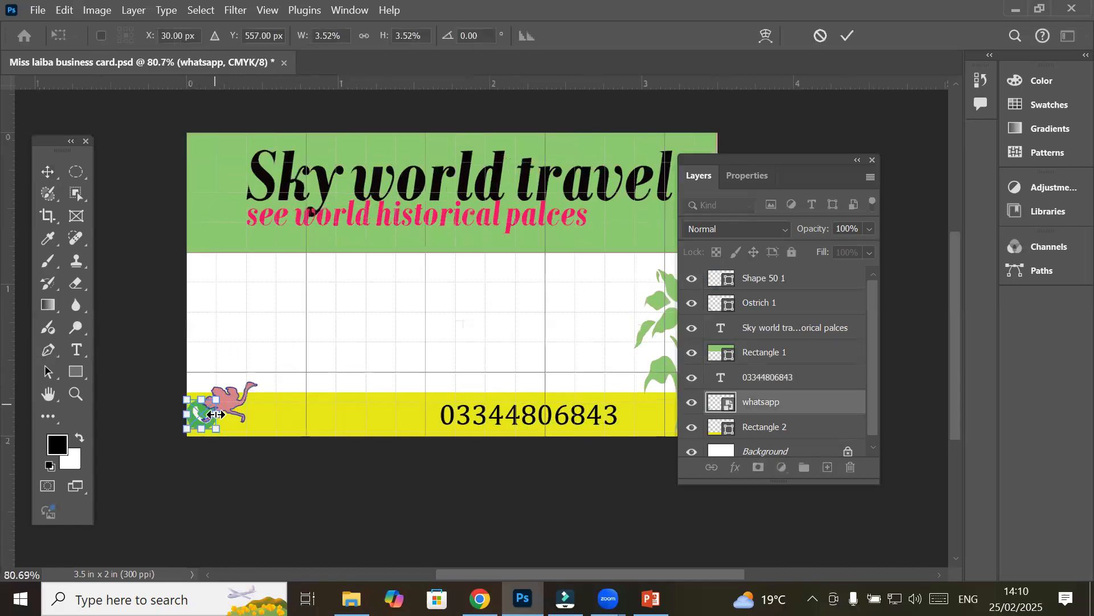
left_click_drag(196, 412, 407, 408)
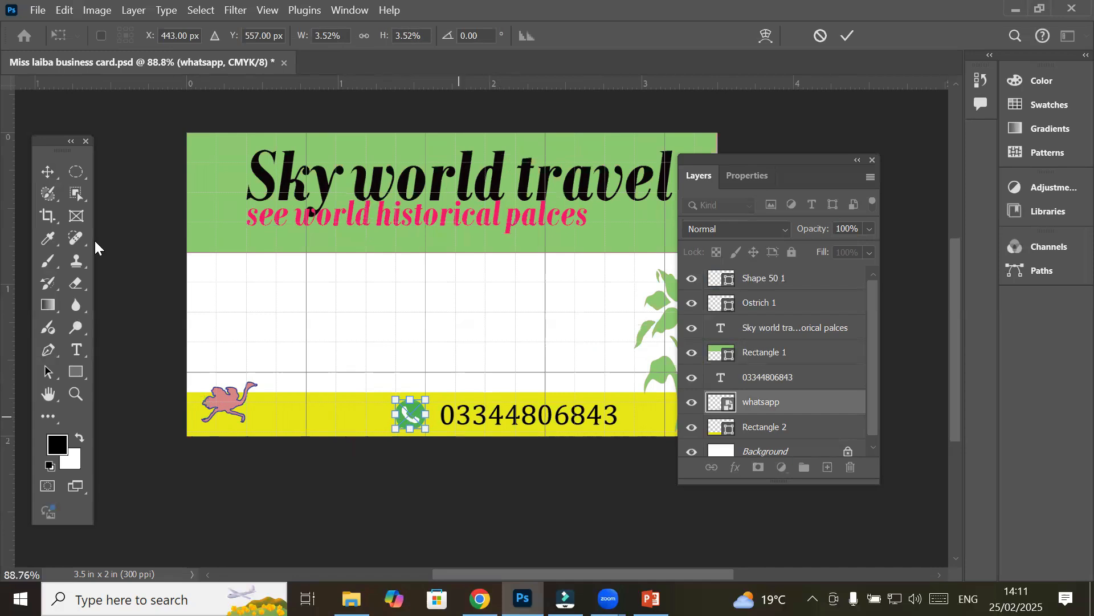
Commit the WhatsApp icon's transform and select both the phone number and icon layers
left_click(47, 172)
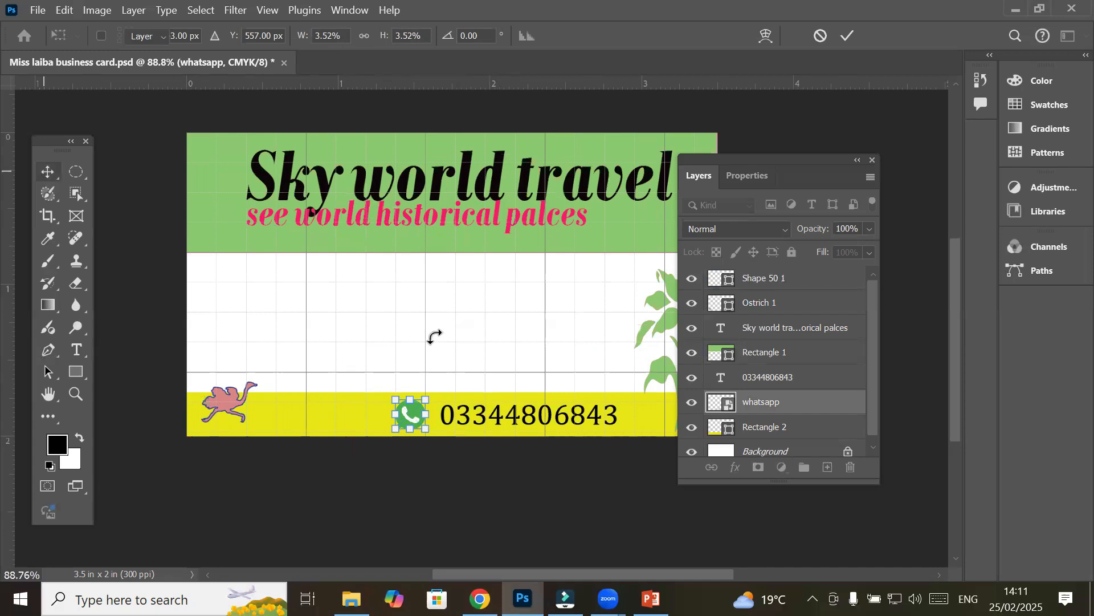
left_click(442, 364)
left_click(465, 420)
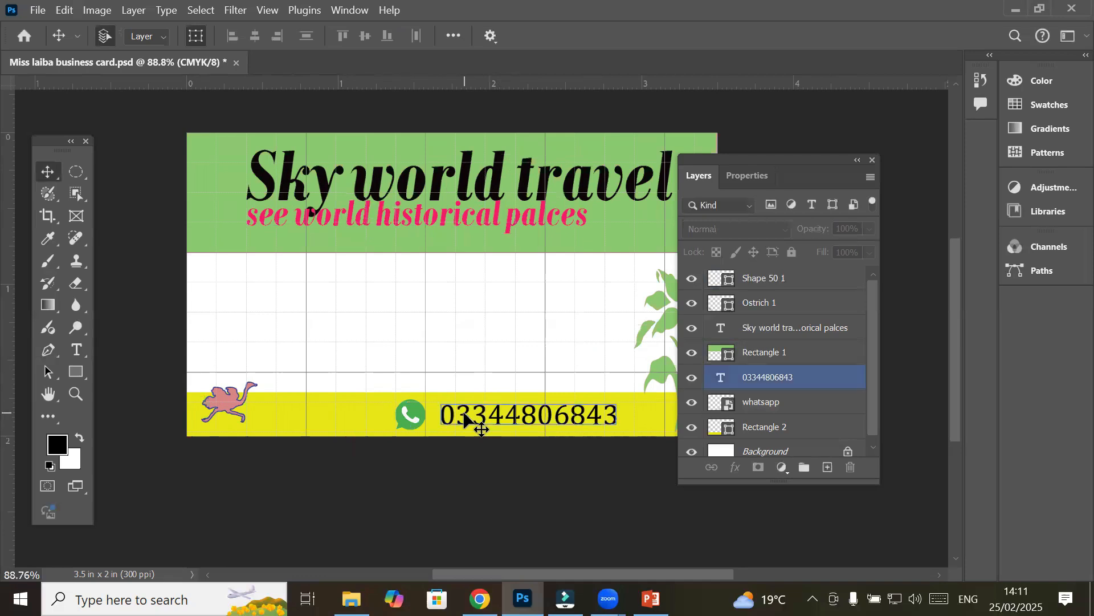
left_click(411, 415, "shift")
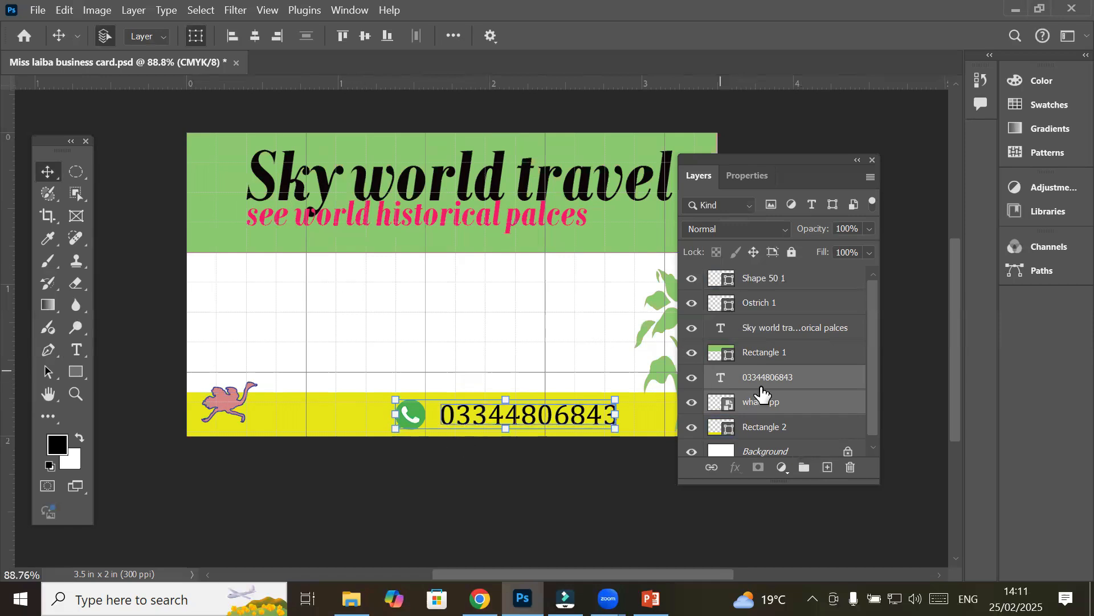
Group the phone number and WhatsApp icon into Group 1 and inspect its contents
left_click(804, 469)
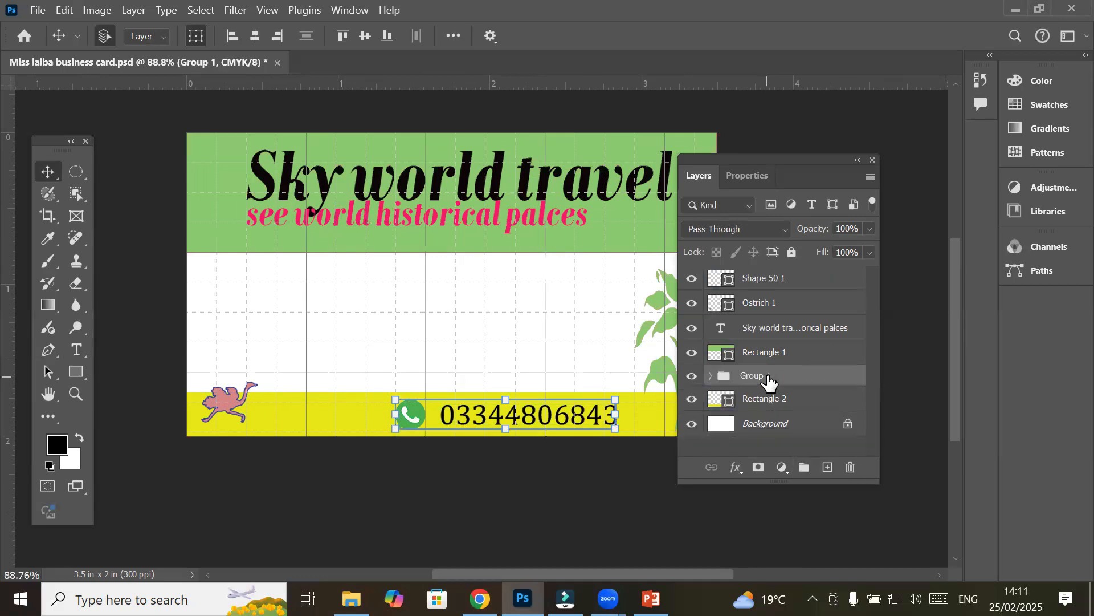
left_click(709, 377)
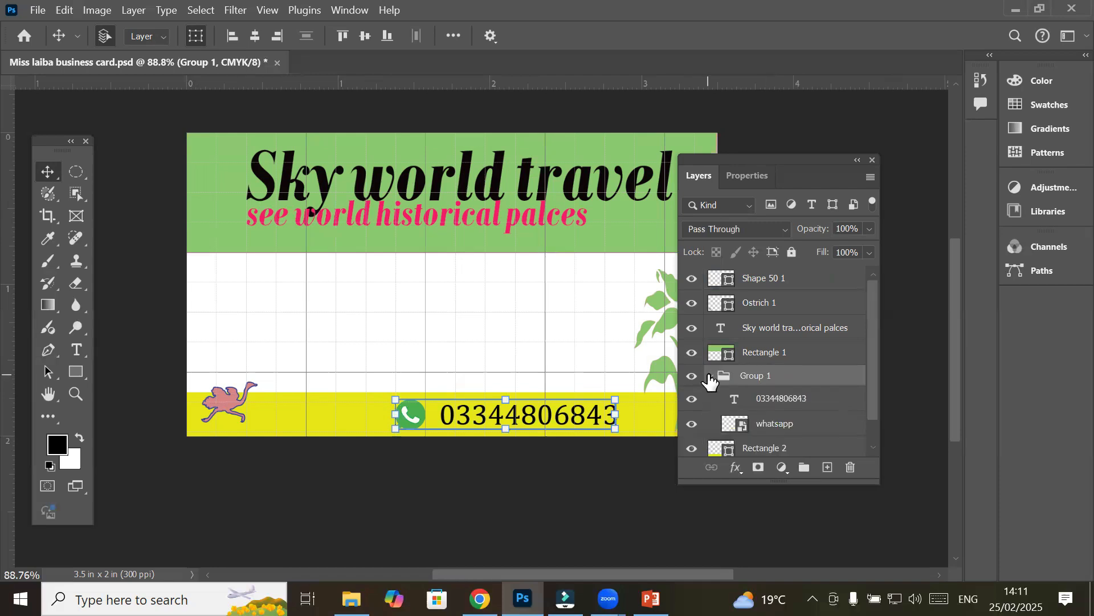
left_click(709, 375)
left_click(710, 376)
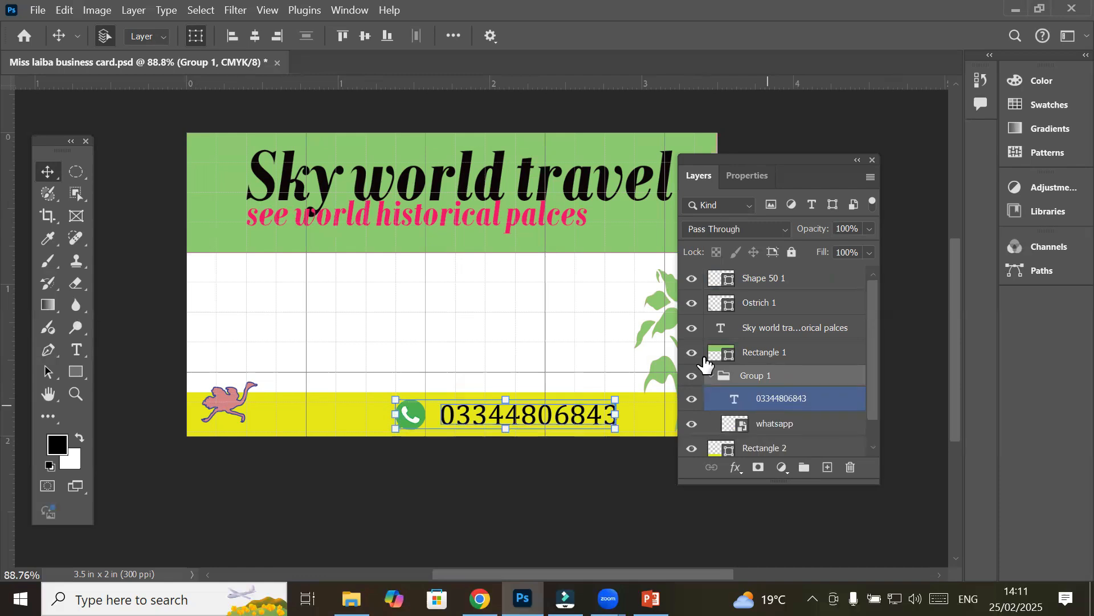
left_click(713, 376)
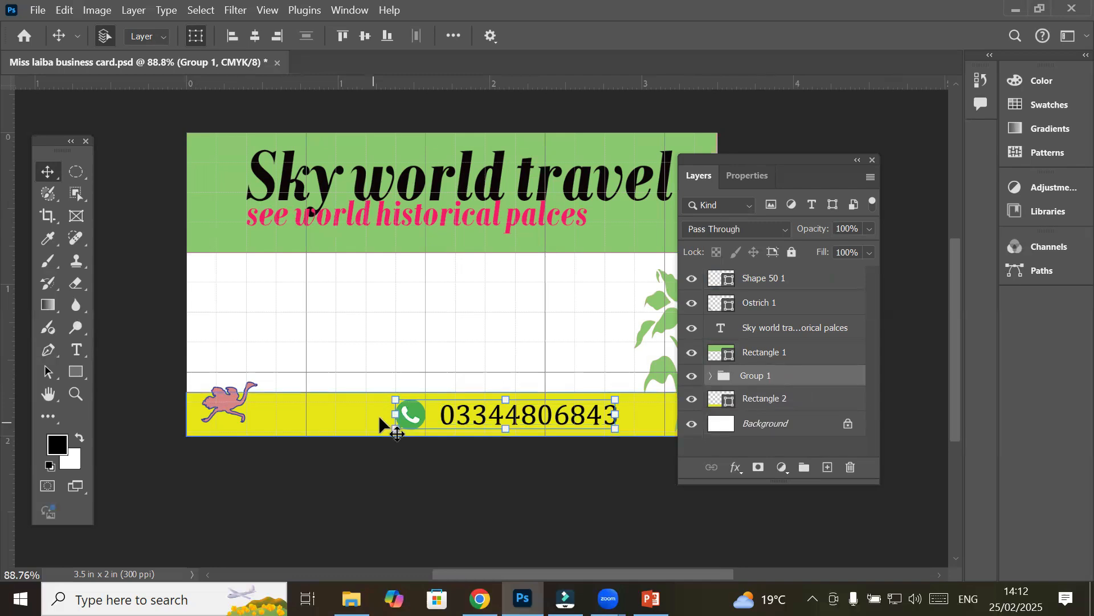
Rename Group 1 to 'Contact'
left_click(442, 411)
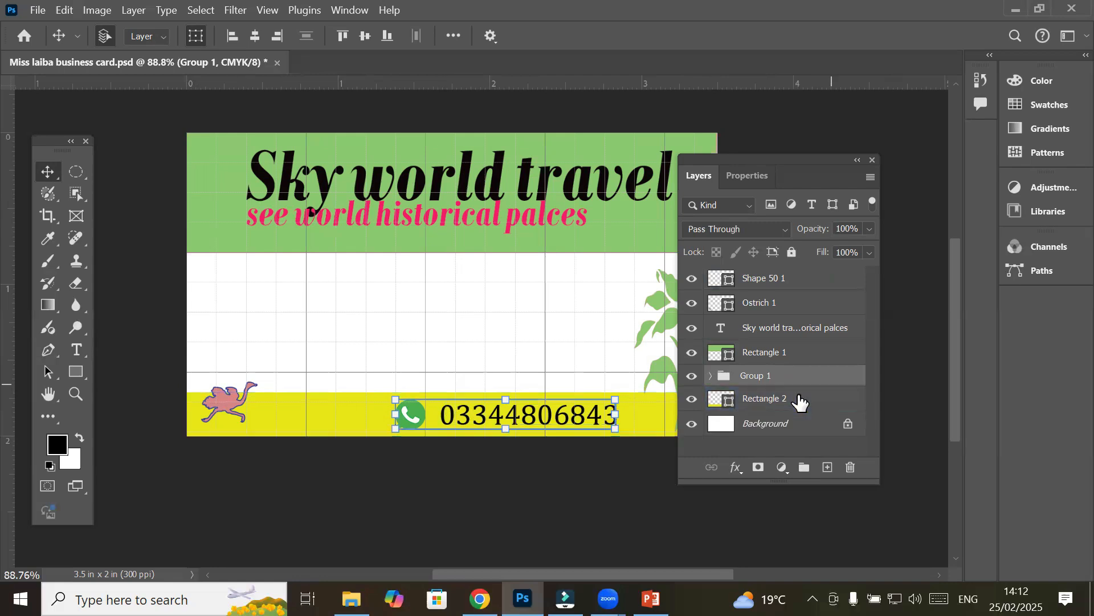
left_click(738, 382)
double_click(763, 378)
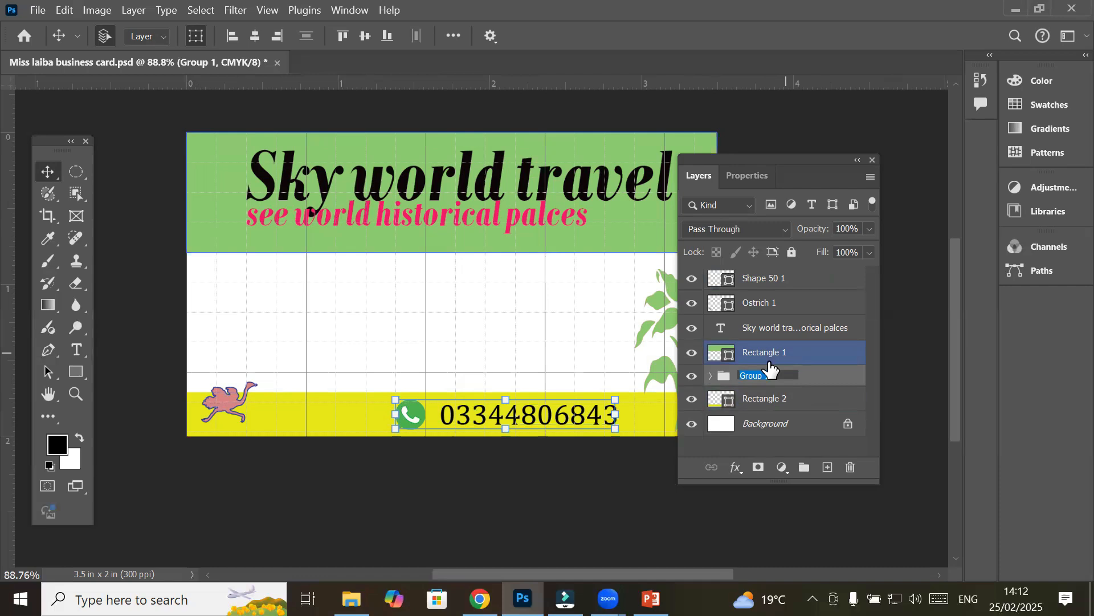
type("Contact")
key("Return")
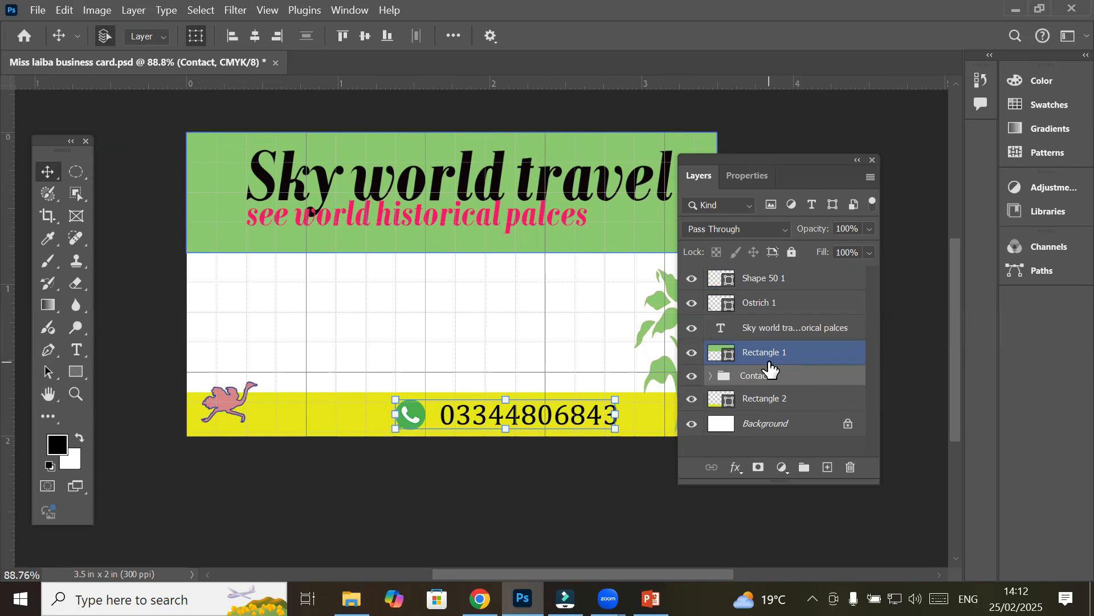
Toggle Rectangle 1 and Contact group visibility to check them, then delete the Contact group
left_click(691, 356)
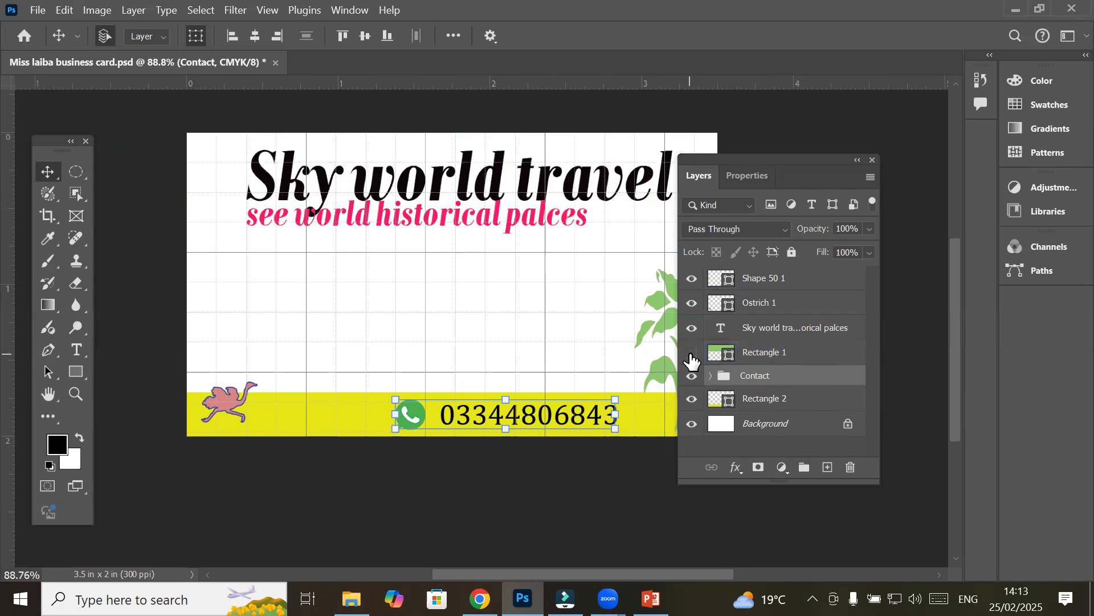
left_click(691, 355)
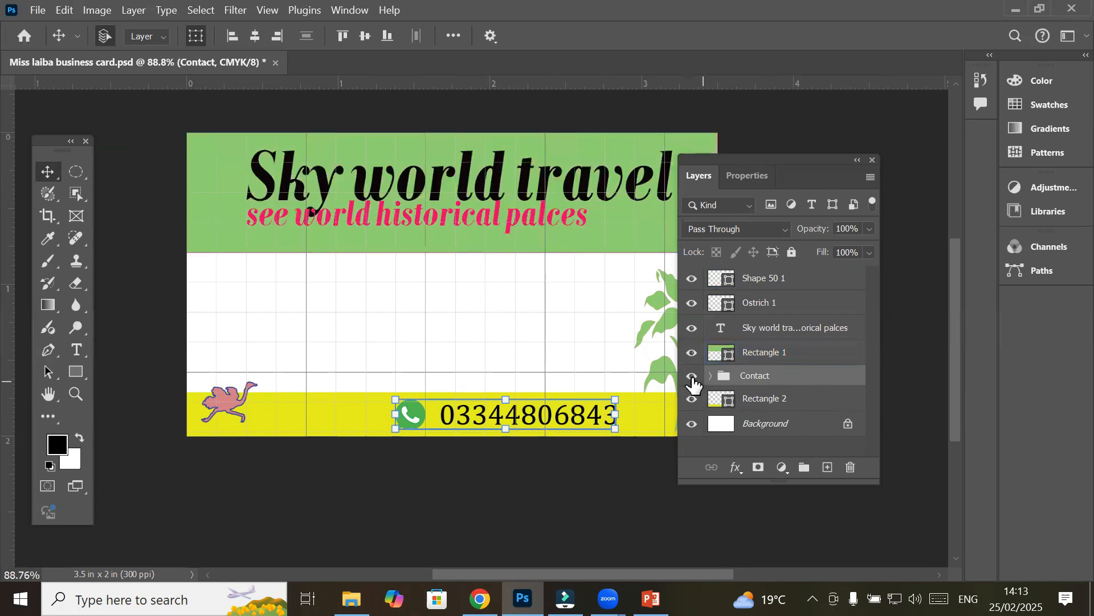
left_click(692, 377)
left_click(692, 377)
left_click(692, 378)
left_click(692, 378)
left_click(692, 378)
left_click(692, 378)
left_click(849, 465)
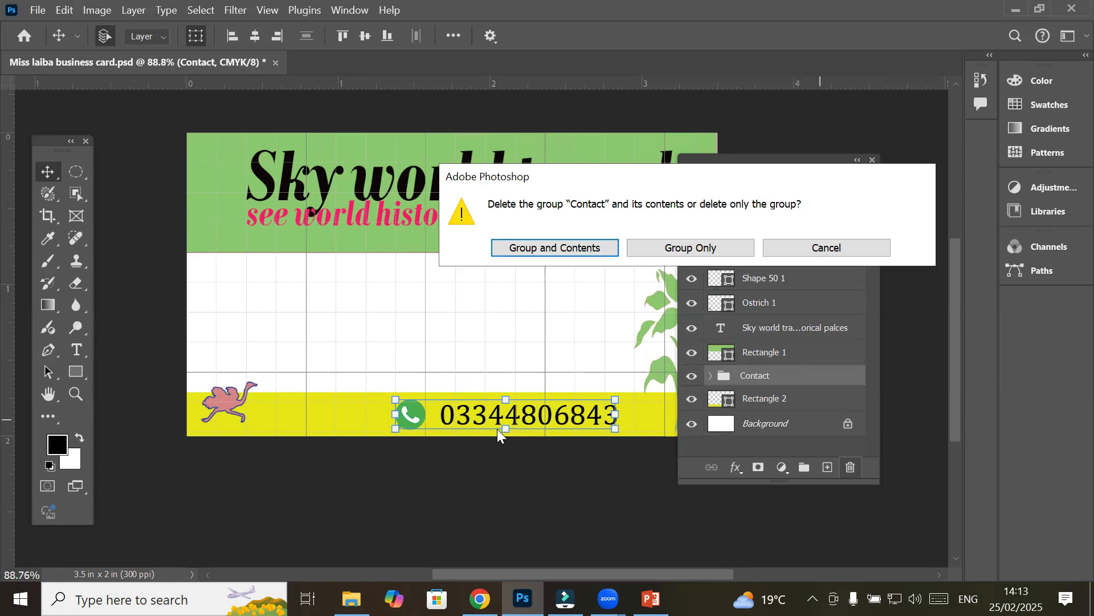
Delete only the Contact group, keeping its layers, and select the WhatsApp and phone number layers
left_click(665, 244)
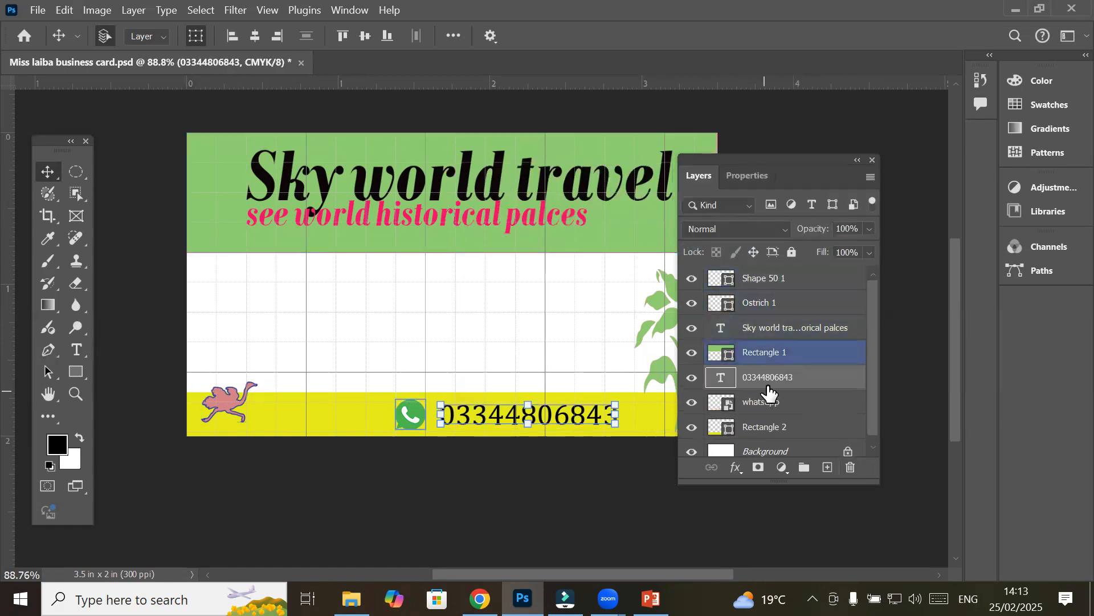
left_click(760, 407)
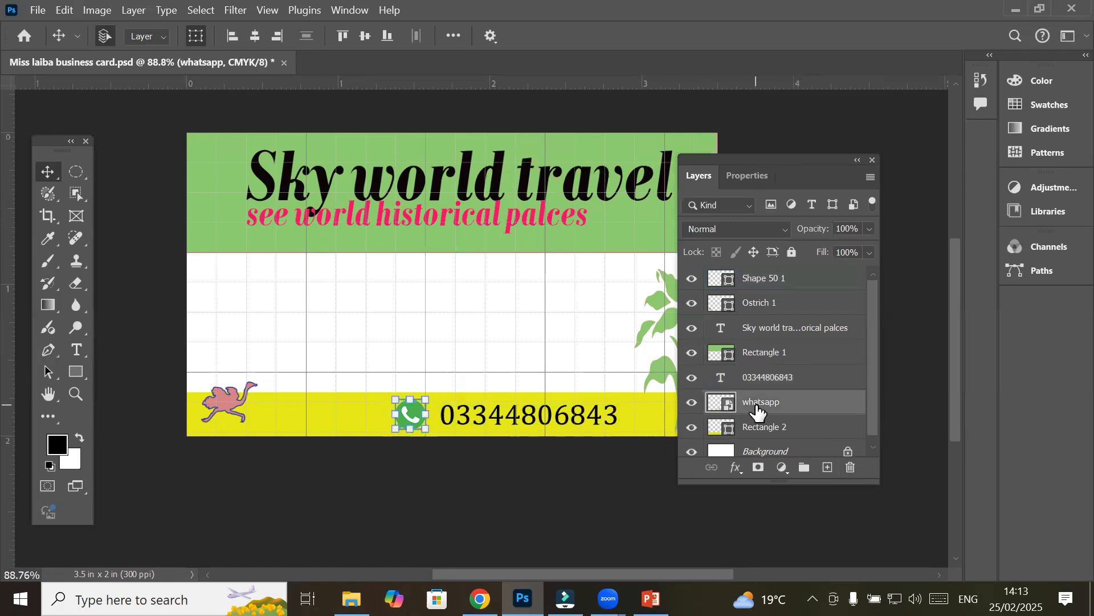
left_click(775, 378, "ctrl")
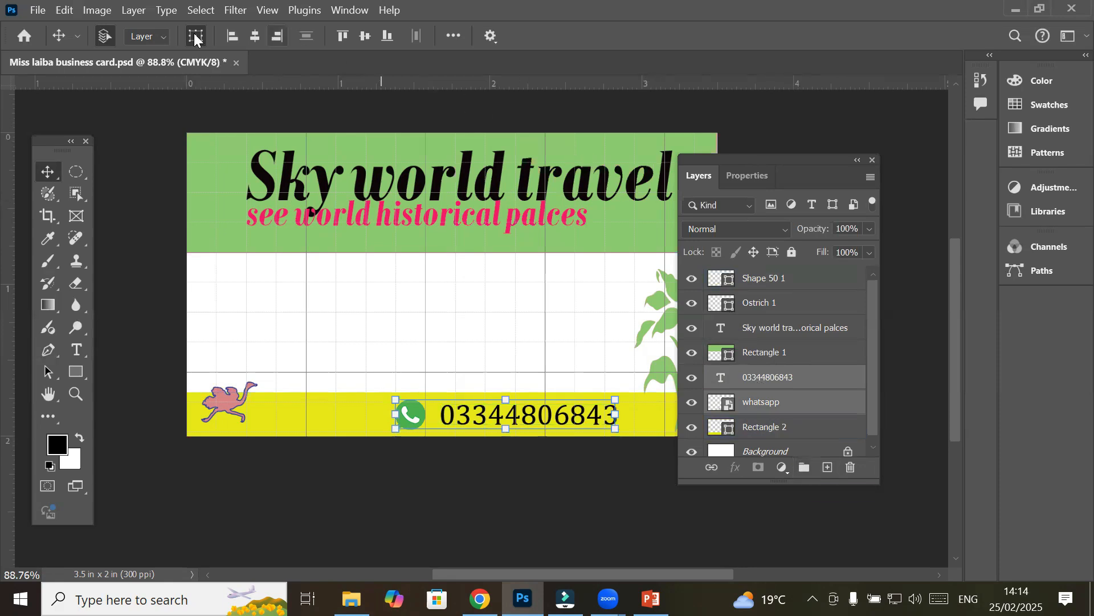
left_click(126, 11)
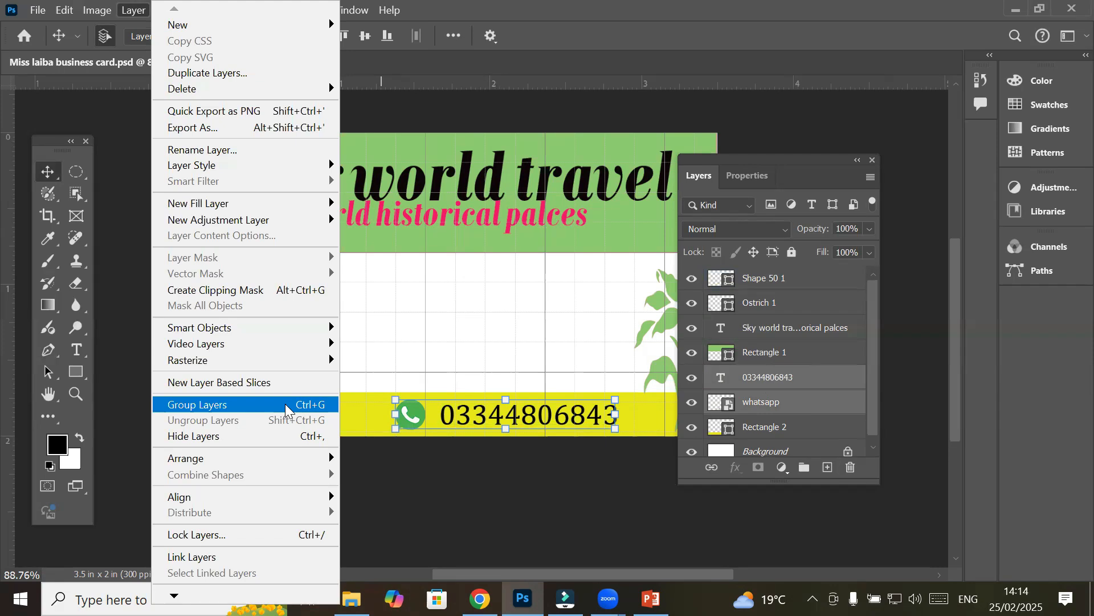
Create a new layer group named 'Contact' from the selected layers' context menu
right_click(781, 380)
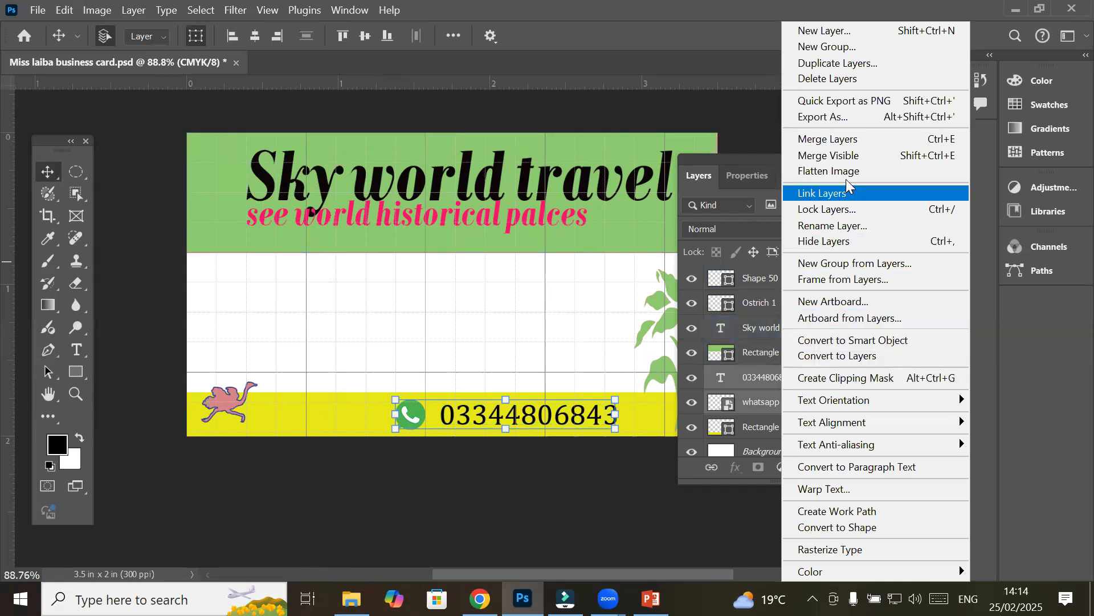
left_click(833, 49)
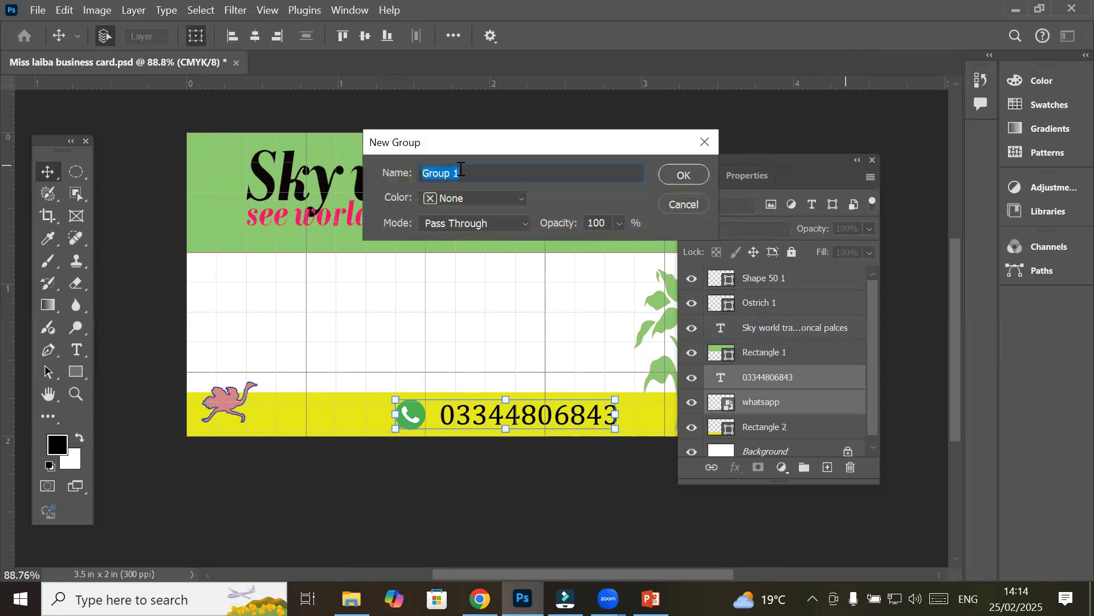
left_click_drag(468, 146, 406, 196)
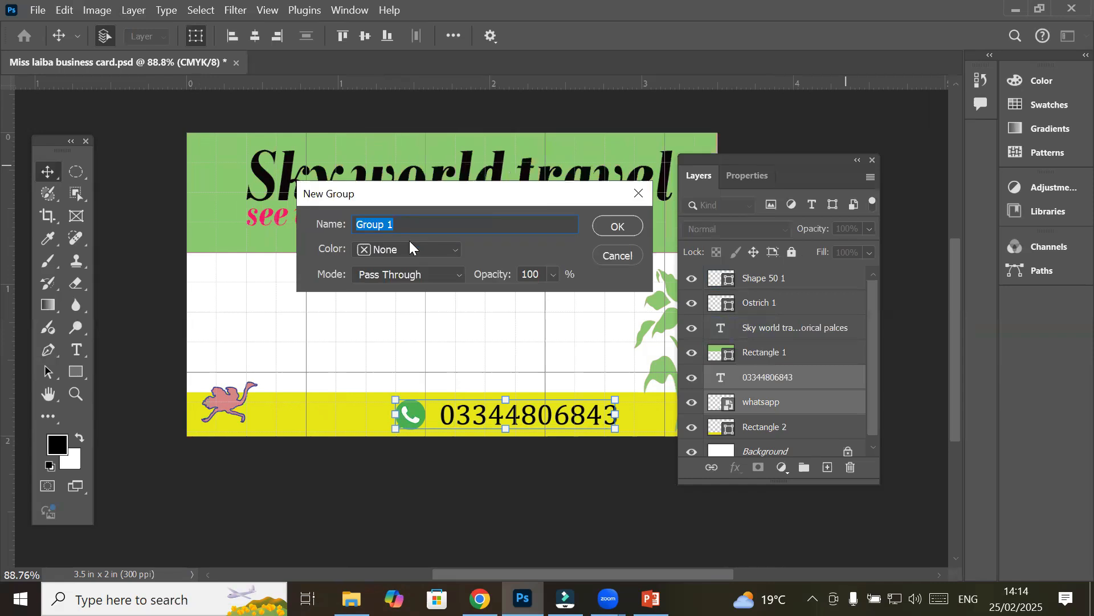
type("Contact")
left_click(617, 226)
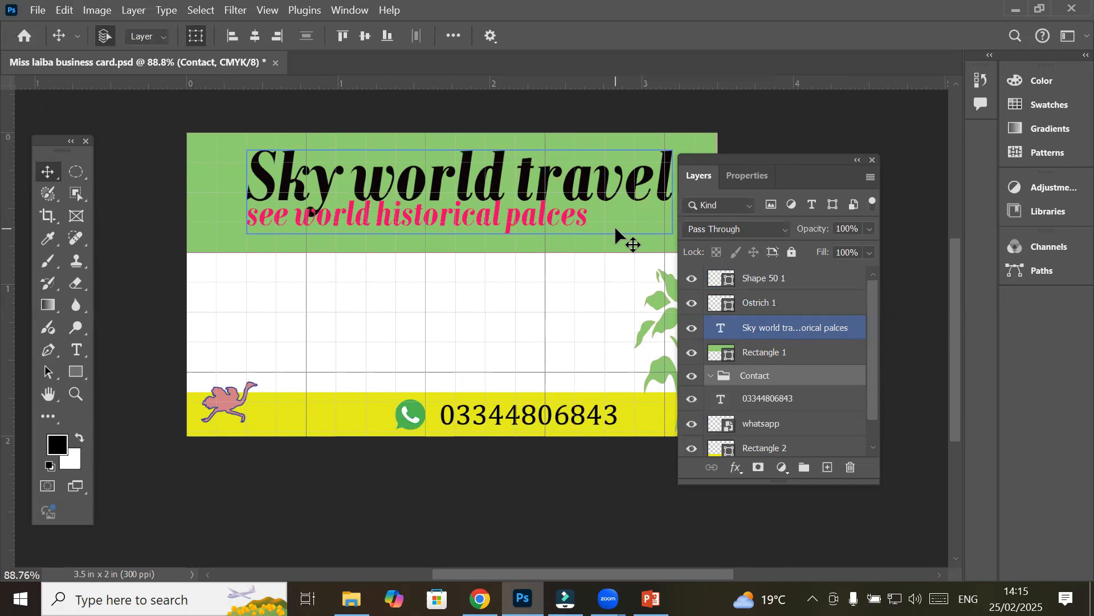
Select the phone number and WhatsApp icon layers and drag them into the Contact group
left_click(782, 399)
left_click(711, 376)
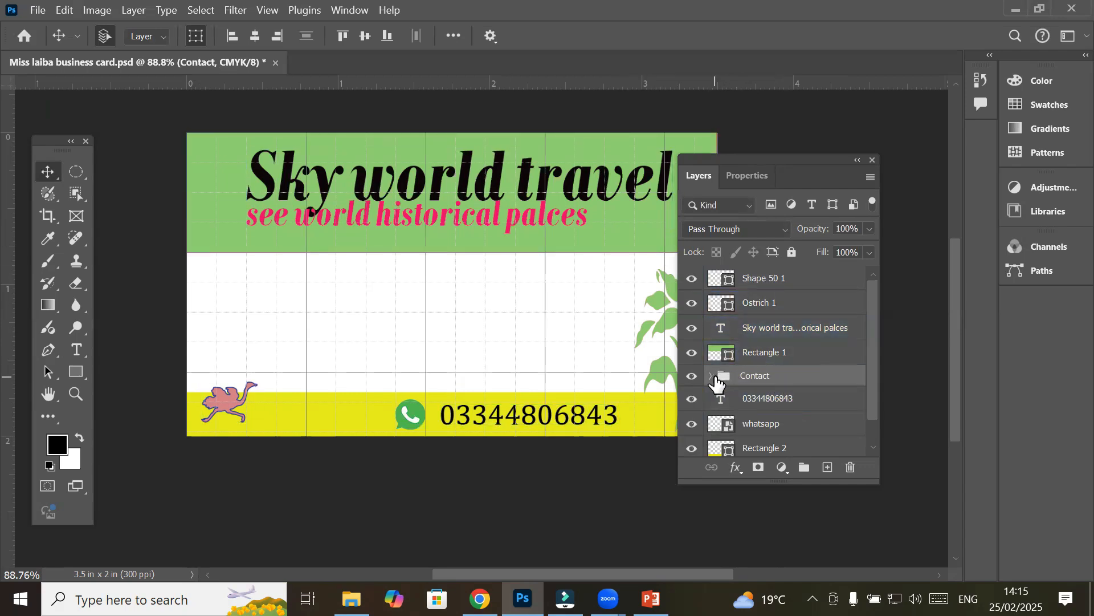
left_click(736, 370)
left_click(776, 399)
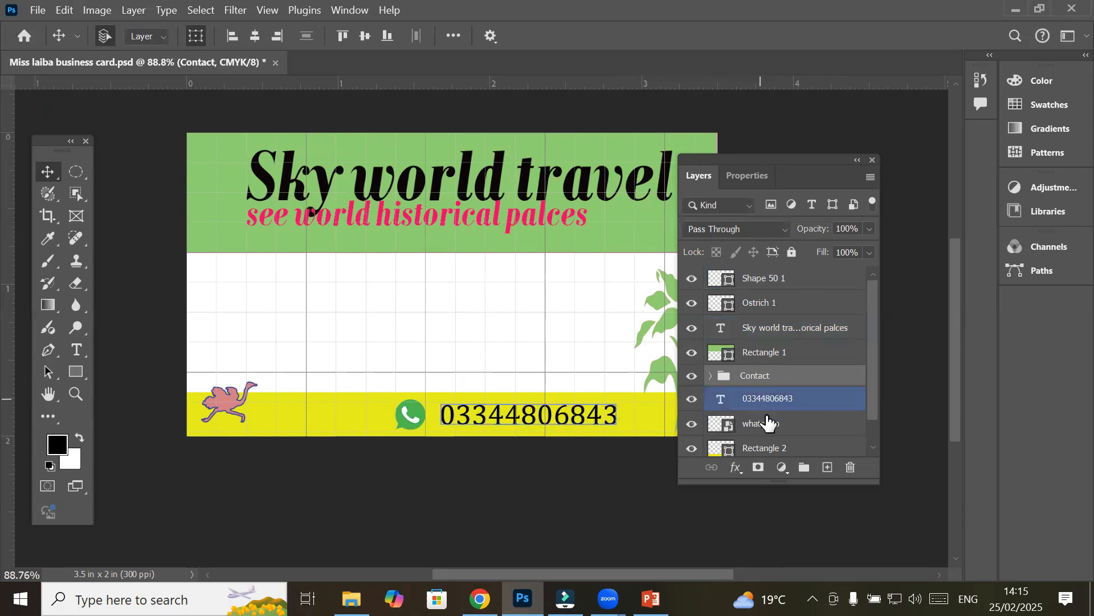
left_click(761, 381)
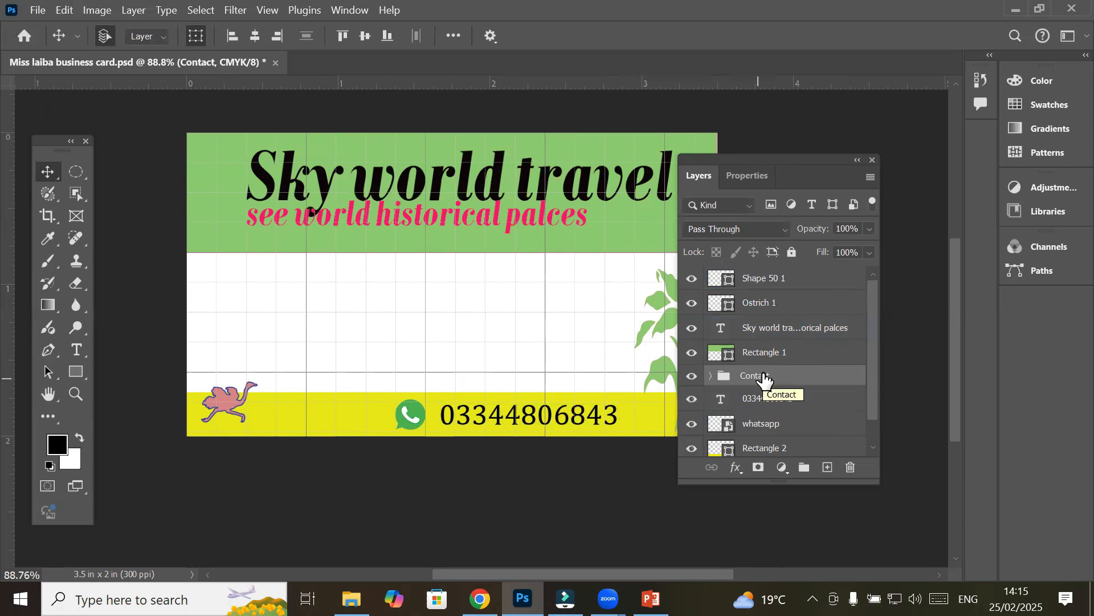
left_click(767, 402)
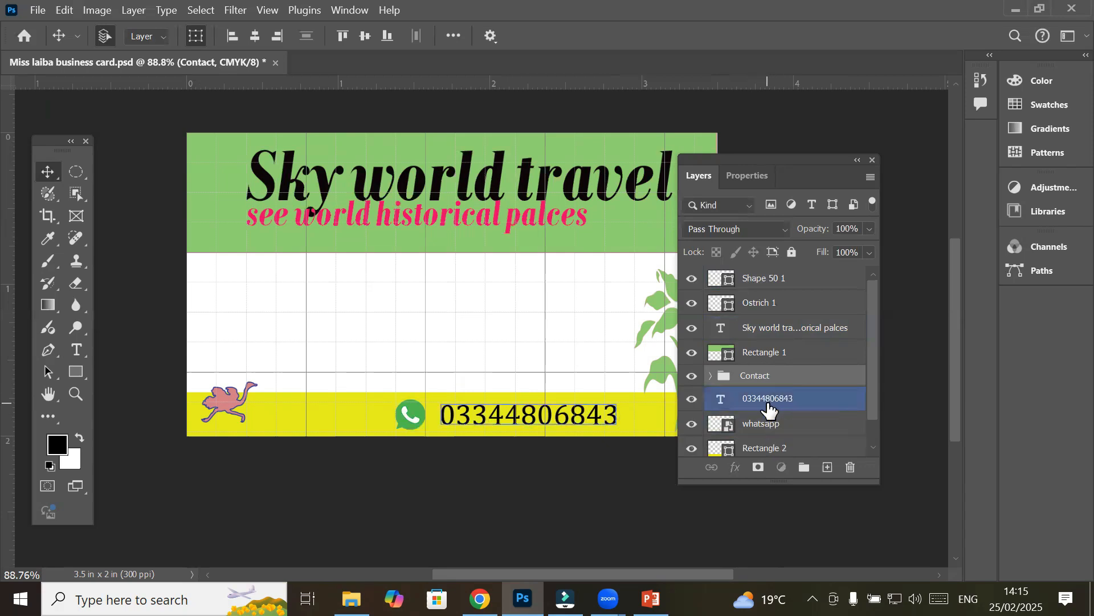
left_click(765, 423, "ctrl")
left_click_drag(766, 428, 758, 378)
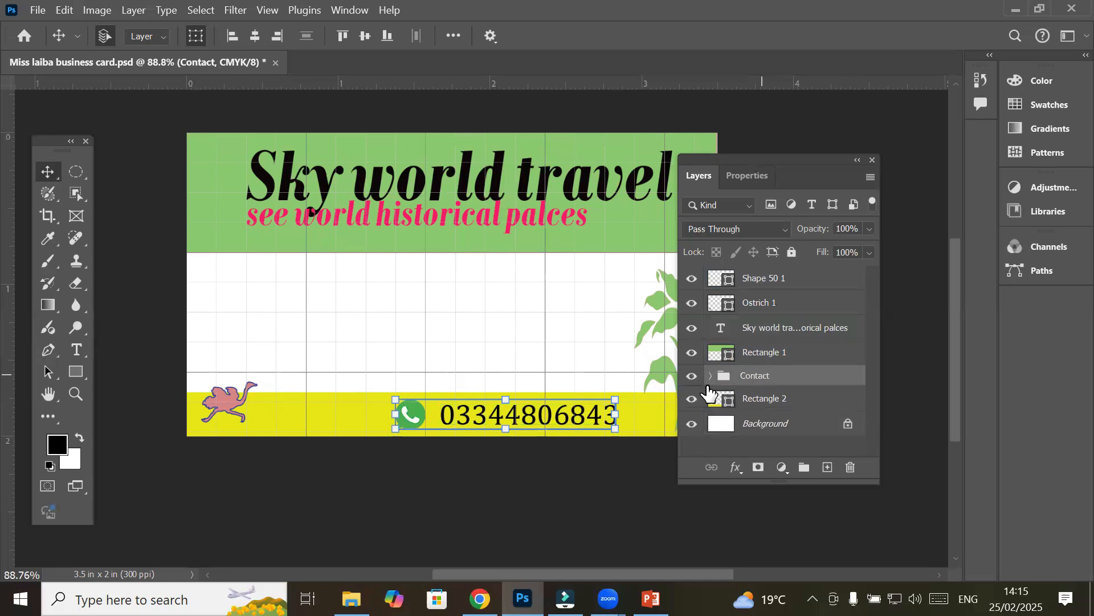
Toggle the Contact group's visibility to confirm it holds both layers
left_click(691, 378)
left_click(691, 378)
left_click(691, 378)
left_click(691, 379)
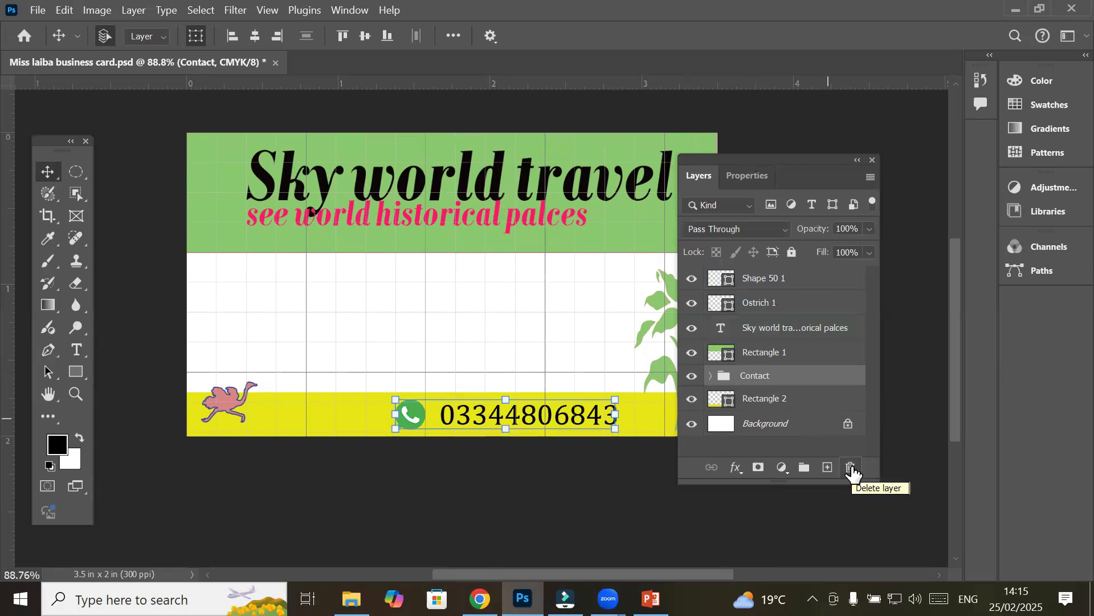
left_click(690, 378)
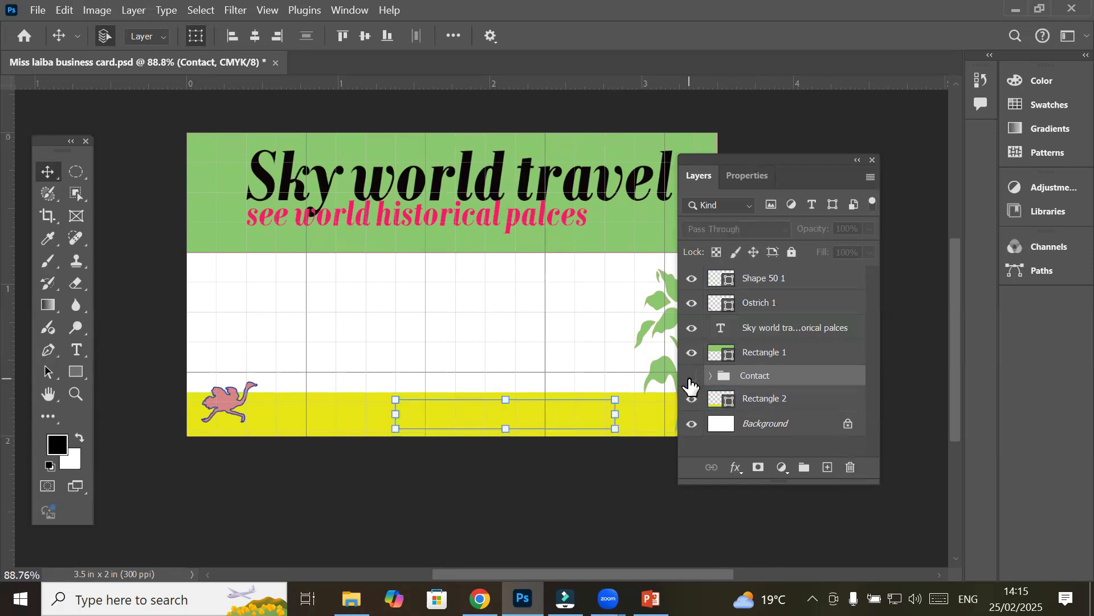
left_click(691, 377)
left_click(692, 378)
left_click(692, 379)
left_click(851, 467)
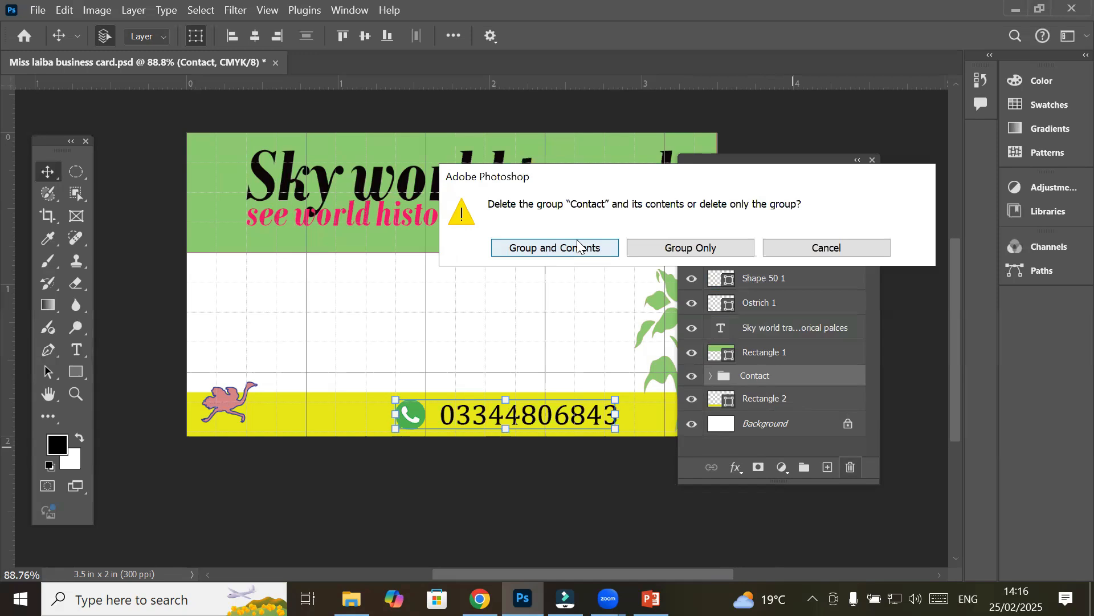
left_click(826, 248)
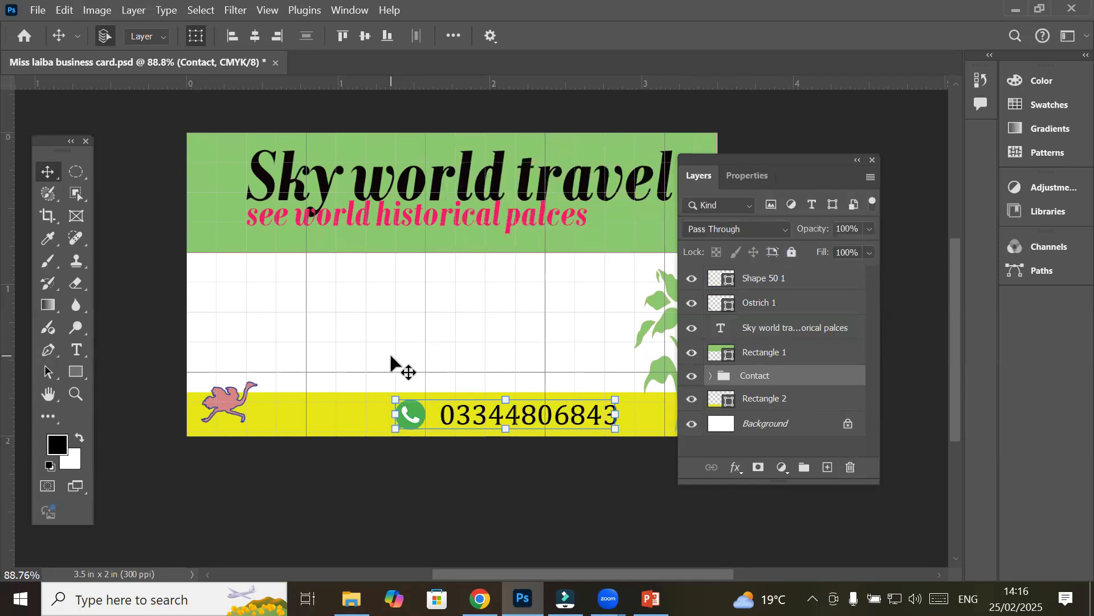
Free-transform the Sky world travel headline down to 79.95% and commit the resize
left_click(386, 171)
mouse_move(383, 166)
left_mouse_down()
mouse_move(399, 171)
mouse_move(383, 174)
left_mouse_up()
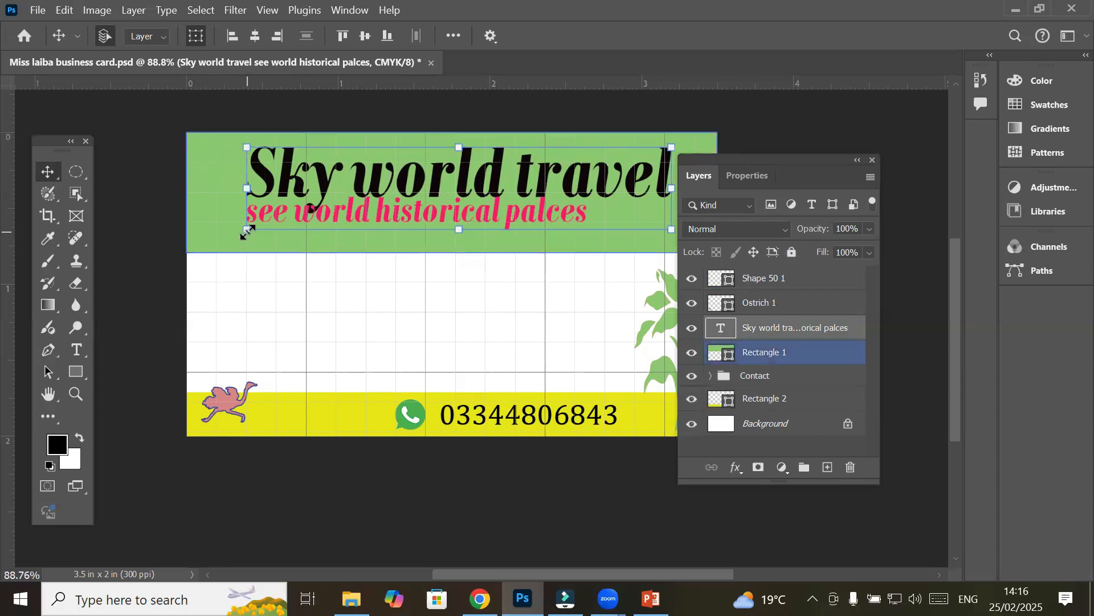
left_click_drag(246, 231, 334, 214)
left_click_drag(423, 184, 415, 191)
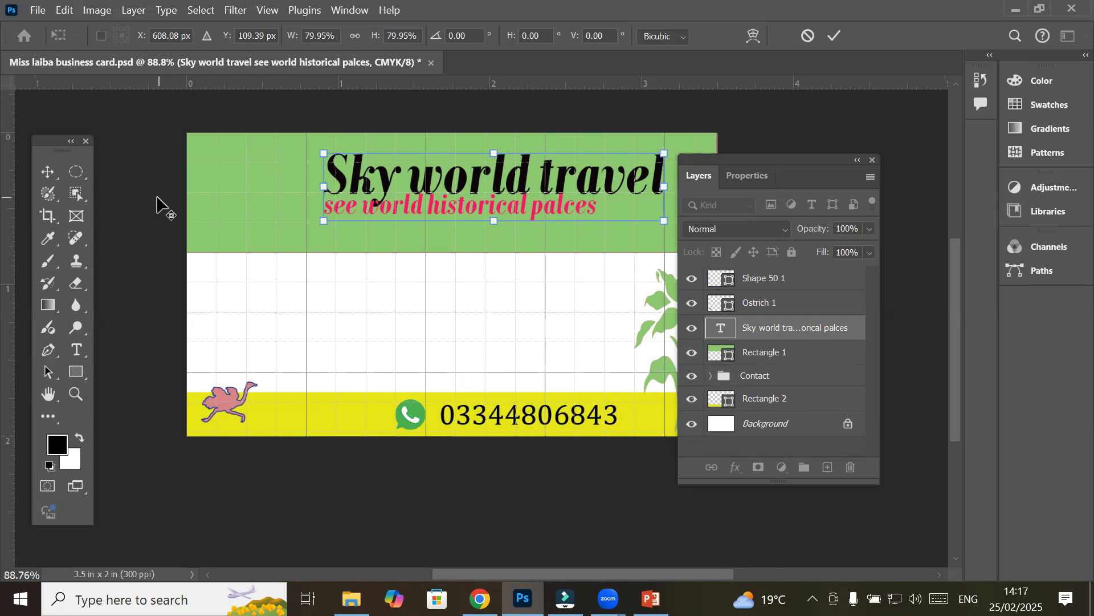
scroll(221, 174, "up", 3)
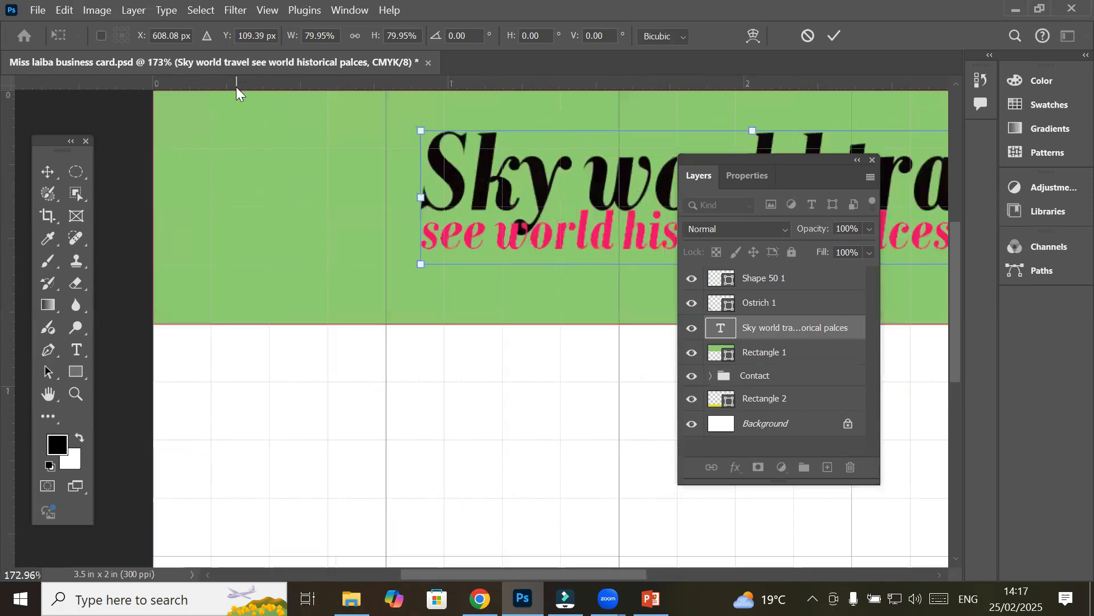
scroll(238, 87, "up", 1)
key("alt+space")
left_click(384, 307)
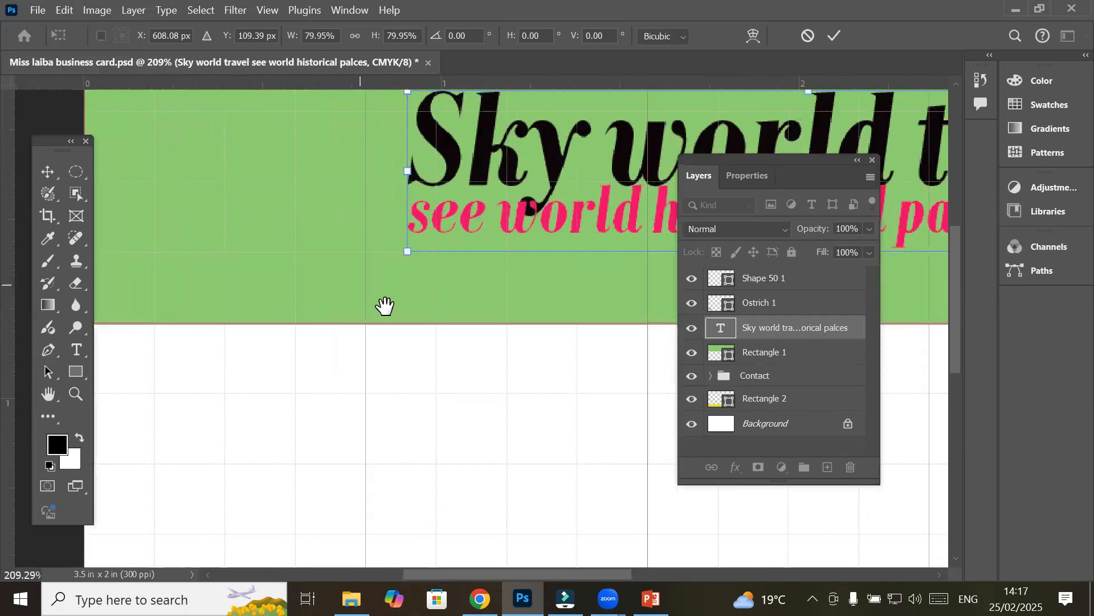
left_click_drag(249, 242, 298, 305)
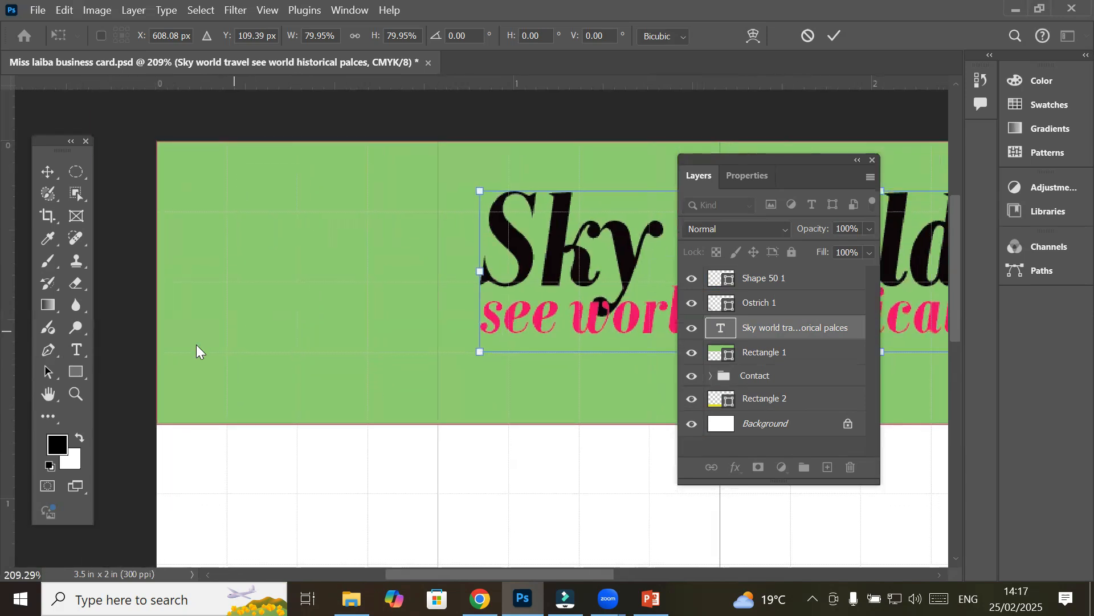
left_click(74, 349)
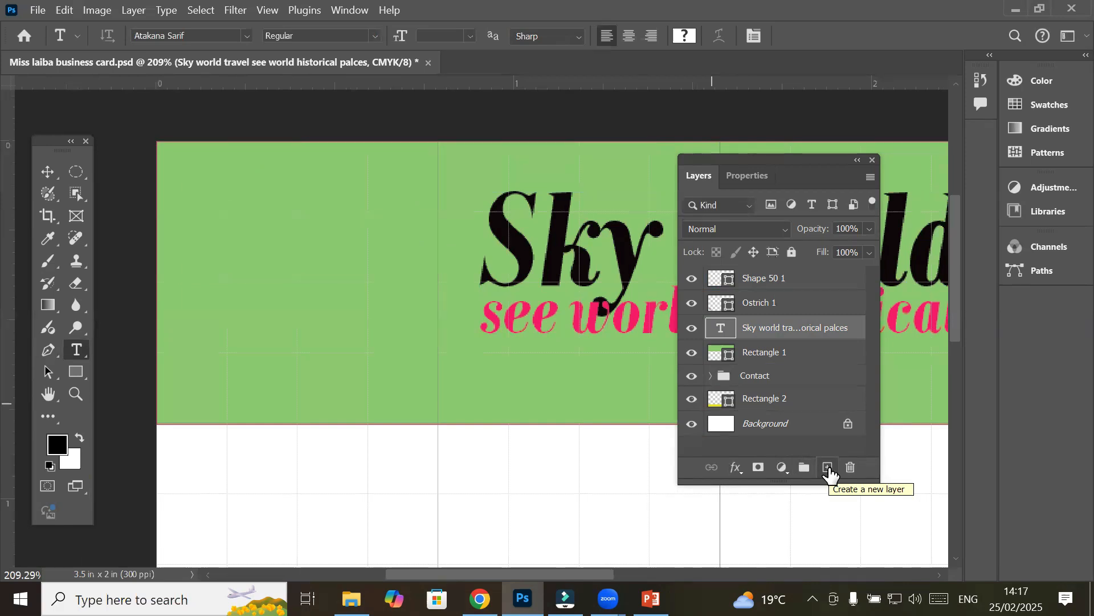
Create a layer group named 'Company Logo' from the headline text layer's context menu
right_click(757, 328)
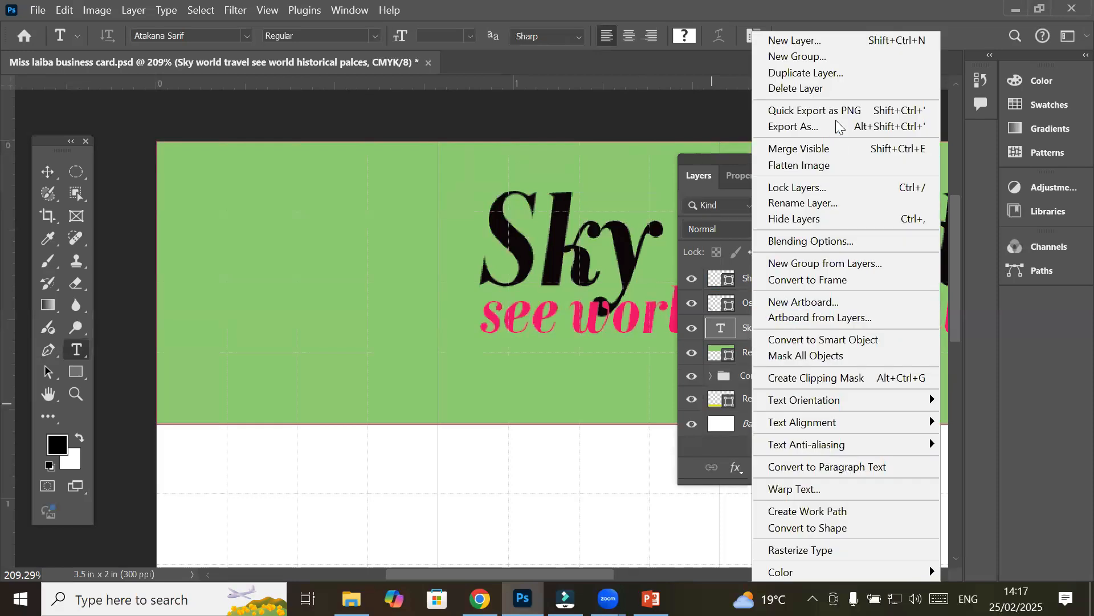
left_click(859, 57)
type("Logo")
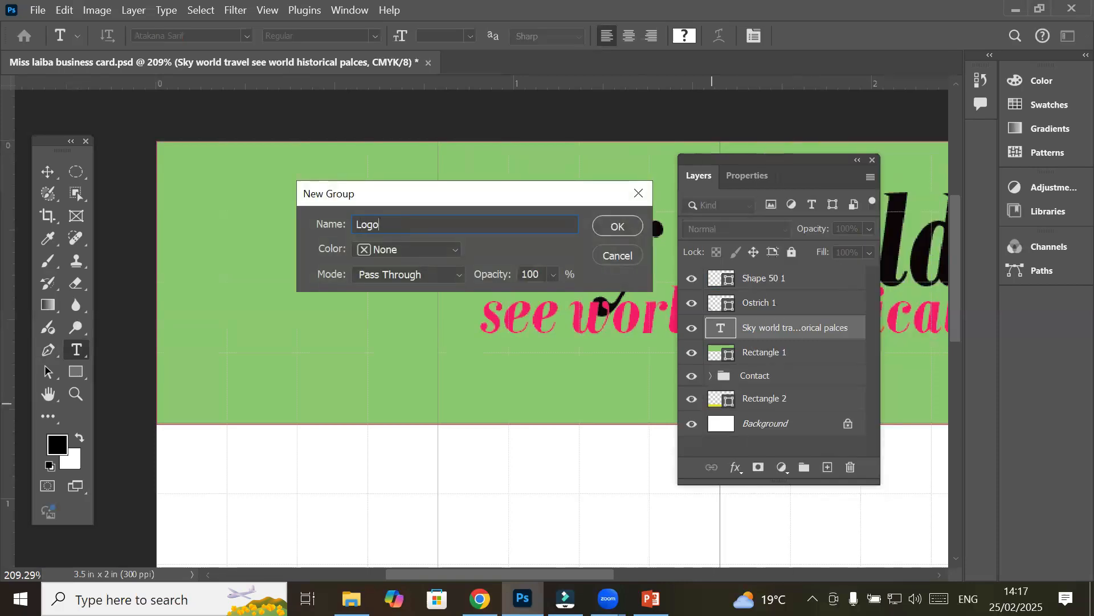
key("Home")
type("Company")
key("Return")
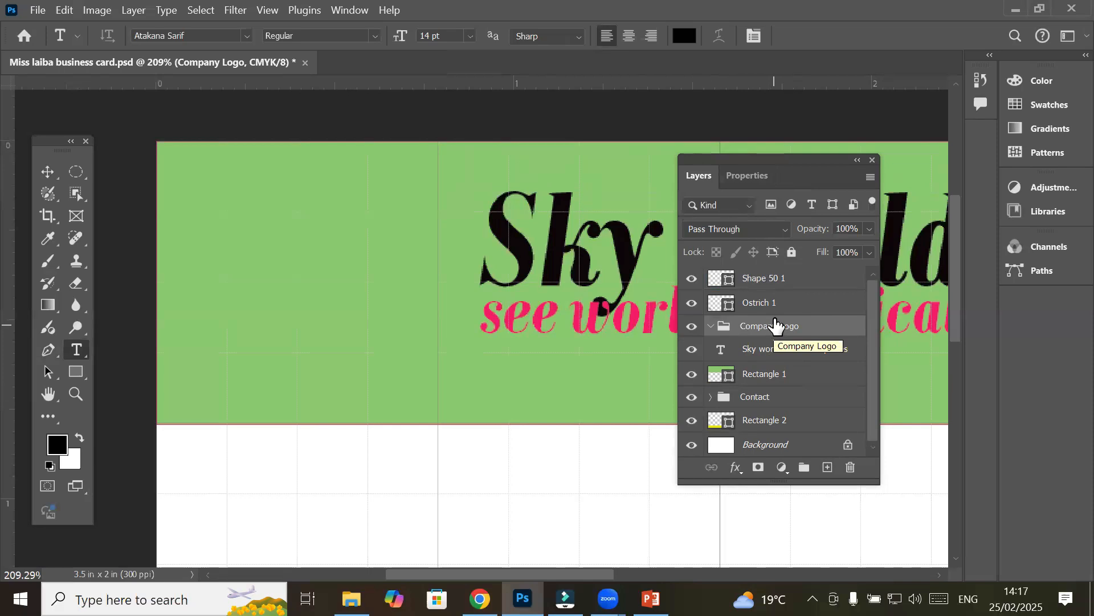
left_click(776, 376)
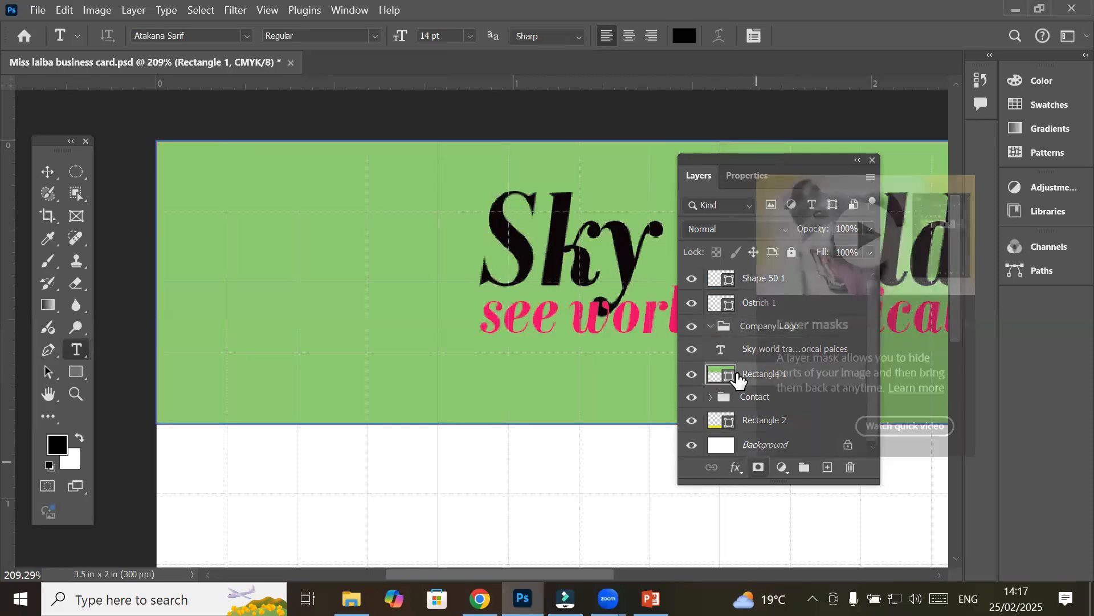
left_click(765, 334)
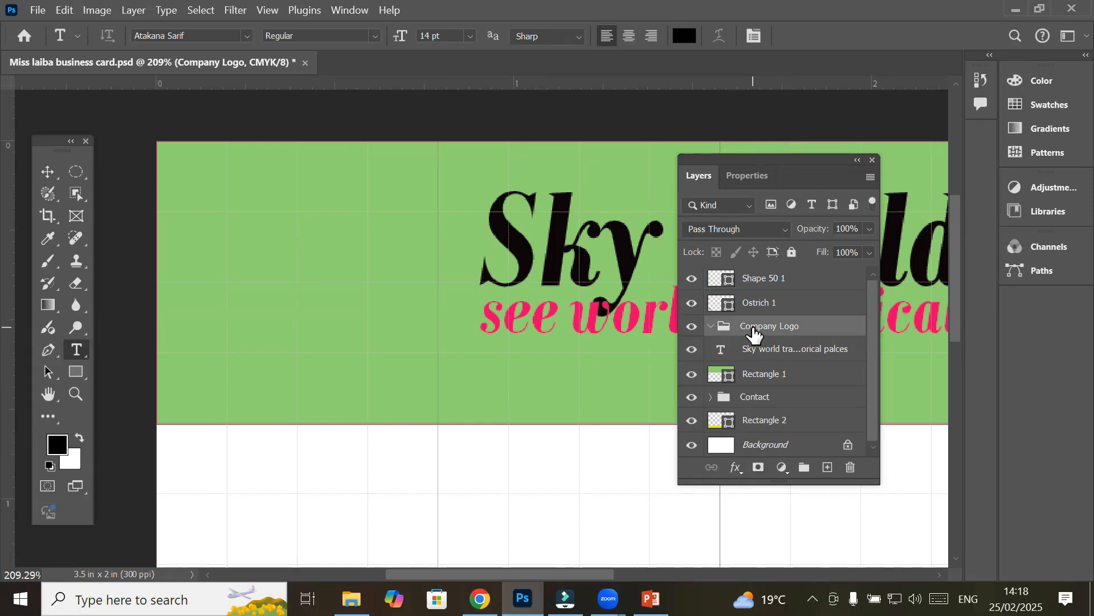
left_click(206, 280)
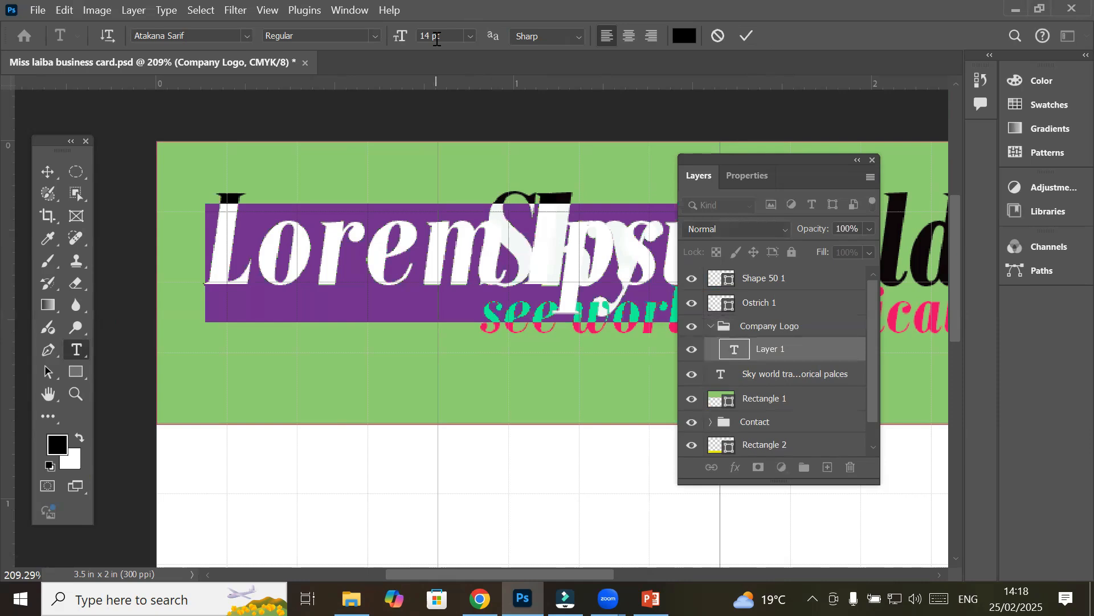
type("SWT")
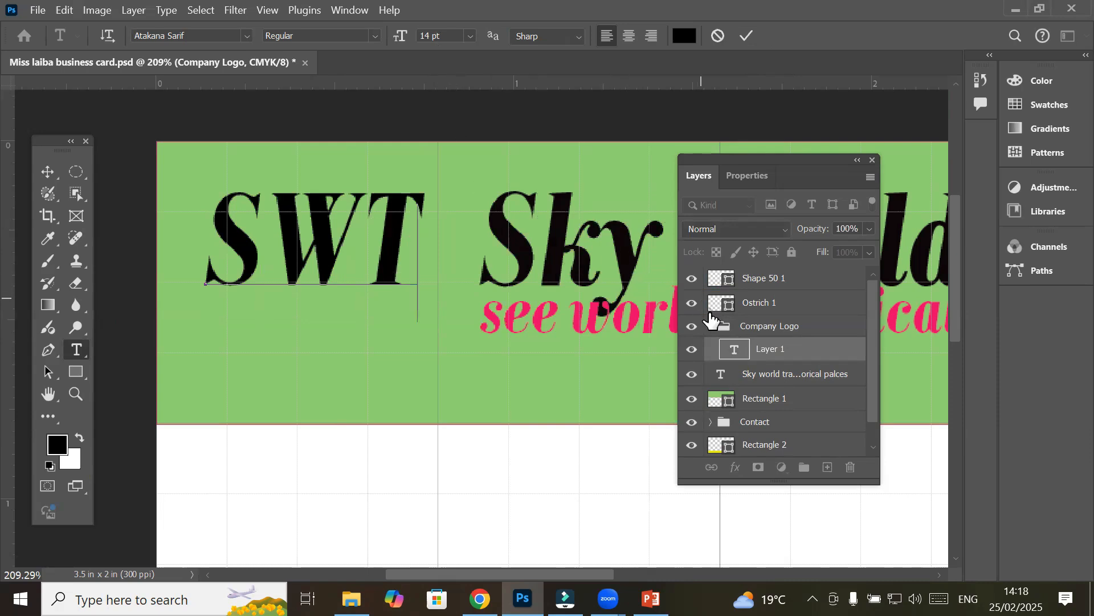
left_click(744, 334)
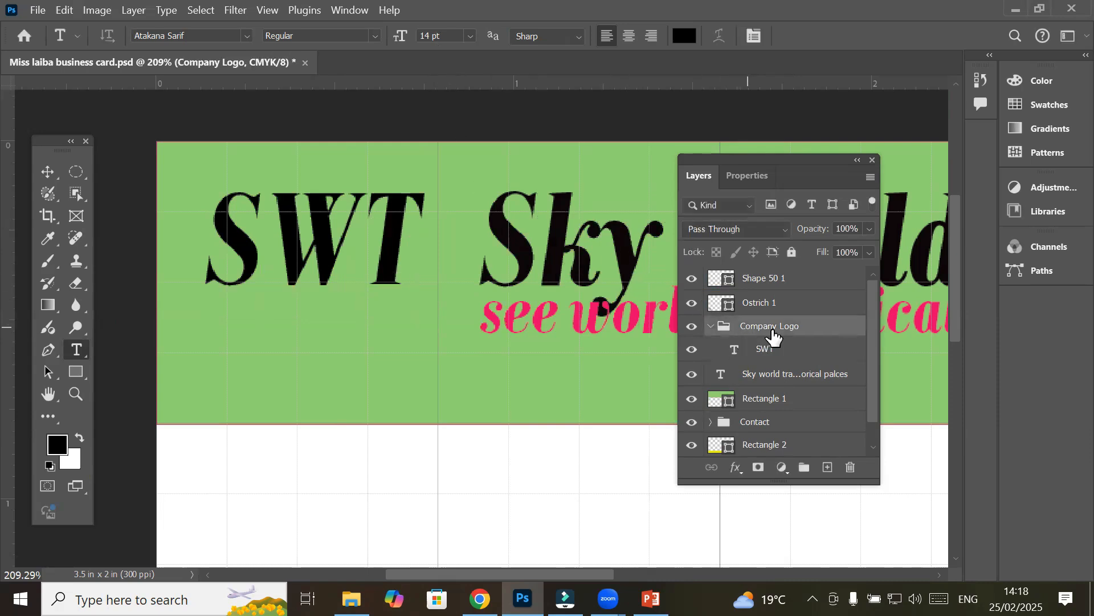
left_click(711, 327)
left_click(692, 328)
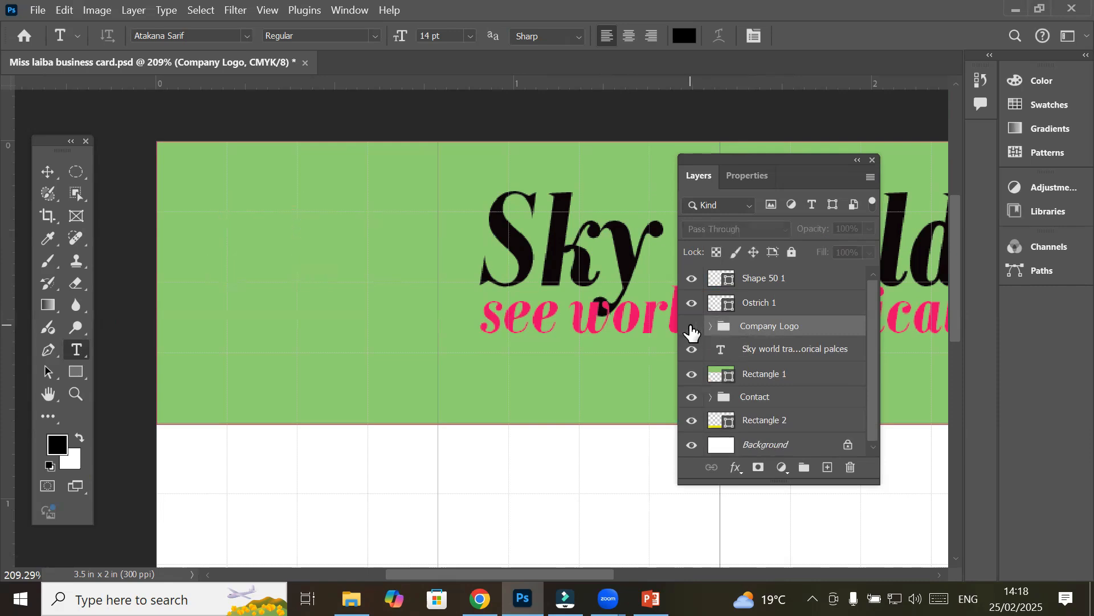
left_click(692, 329)
left_click(692, 328)
left_click(692, 328)
left_click(692, 328)
left_click(692, 328)
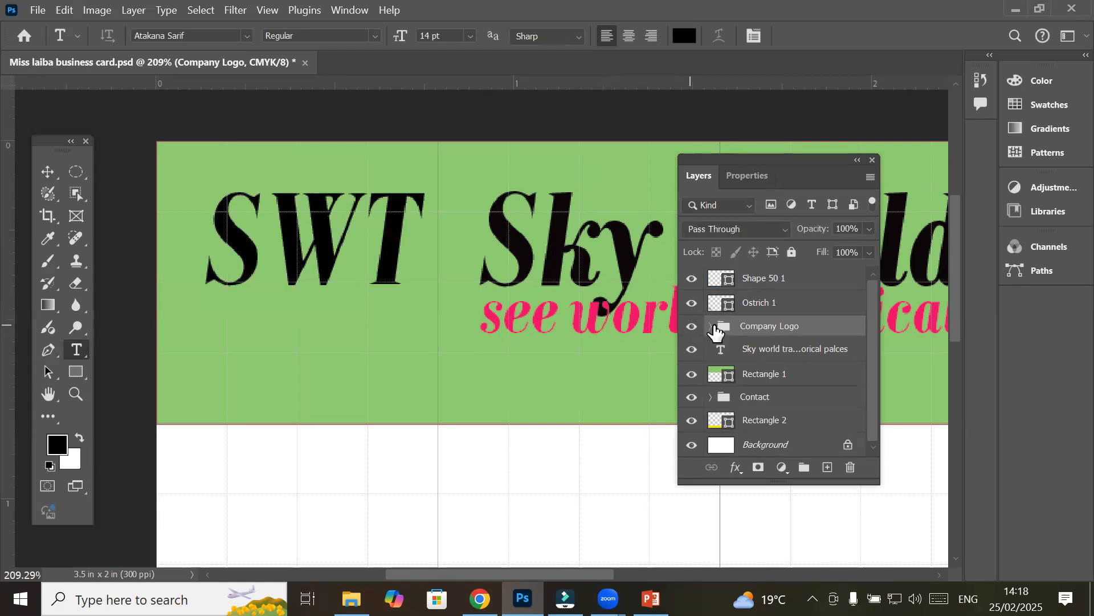
left_click(712, 327)
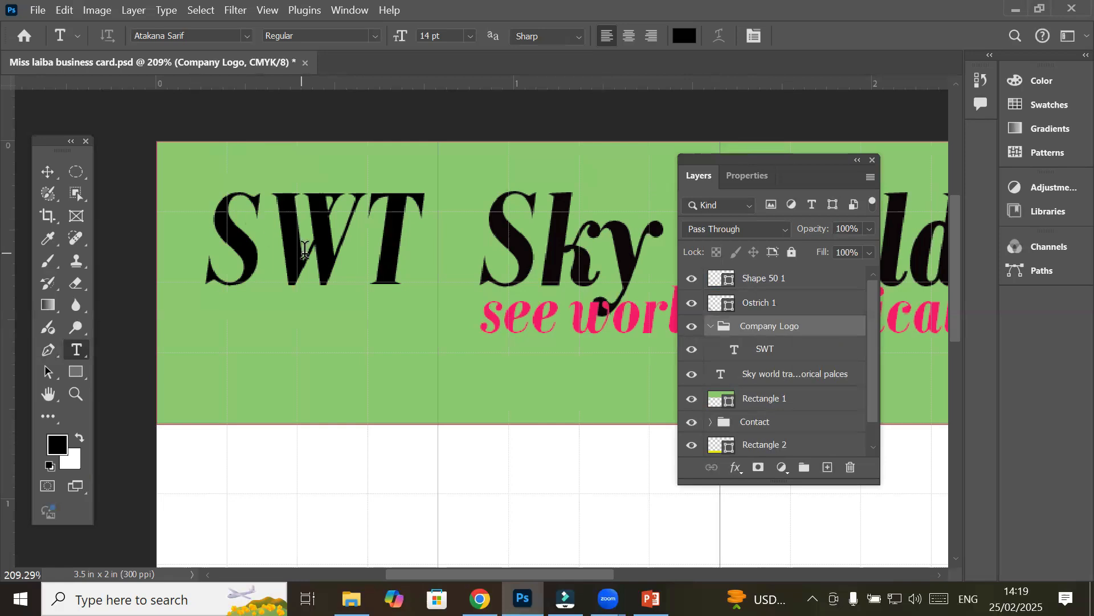
left_click(758, 359)
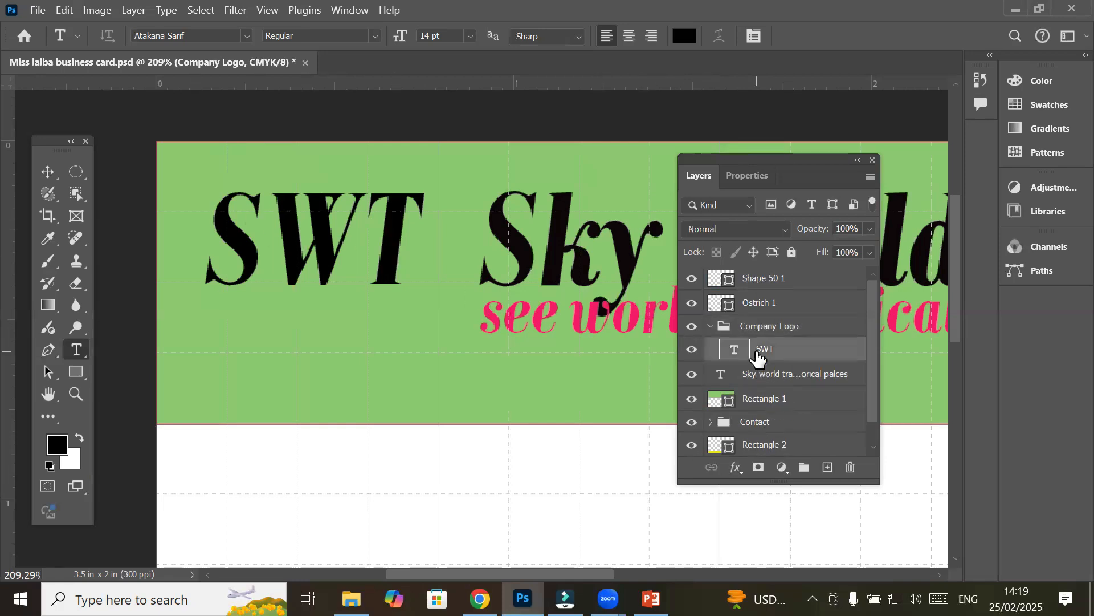
left_click(851, 468)
left_click(523, 248)
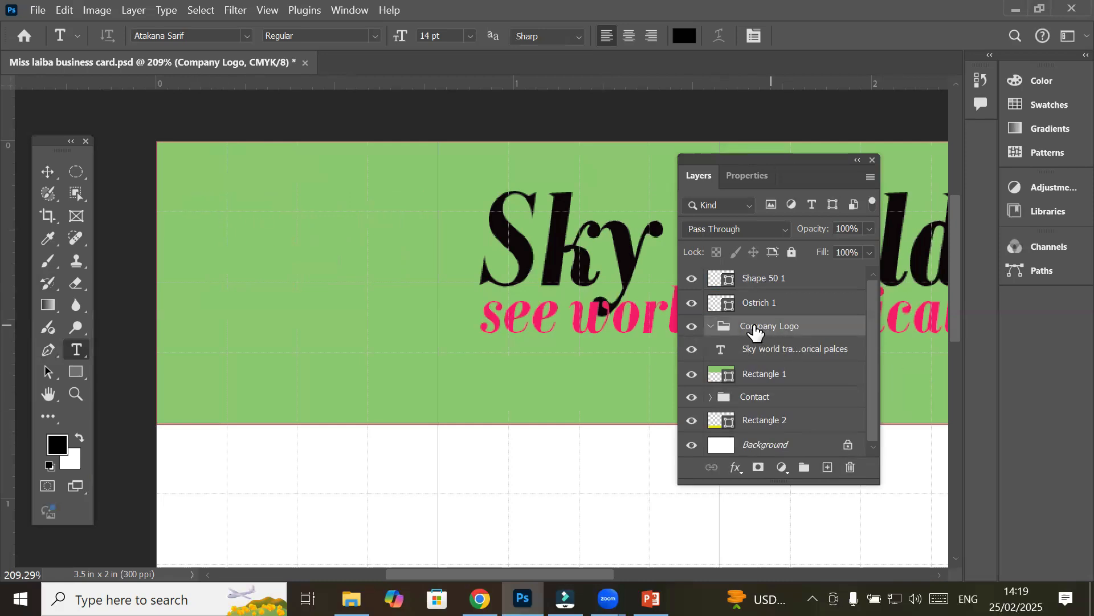
Type S, w and t as three separate text layers, staggered down the card's left side
left_click(211, 218)
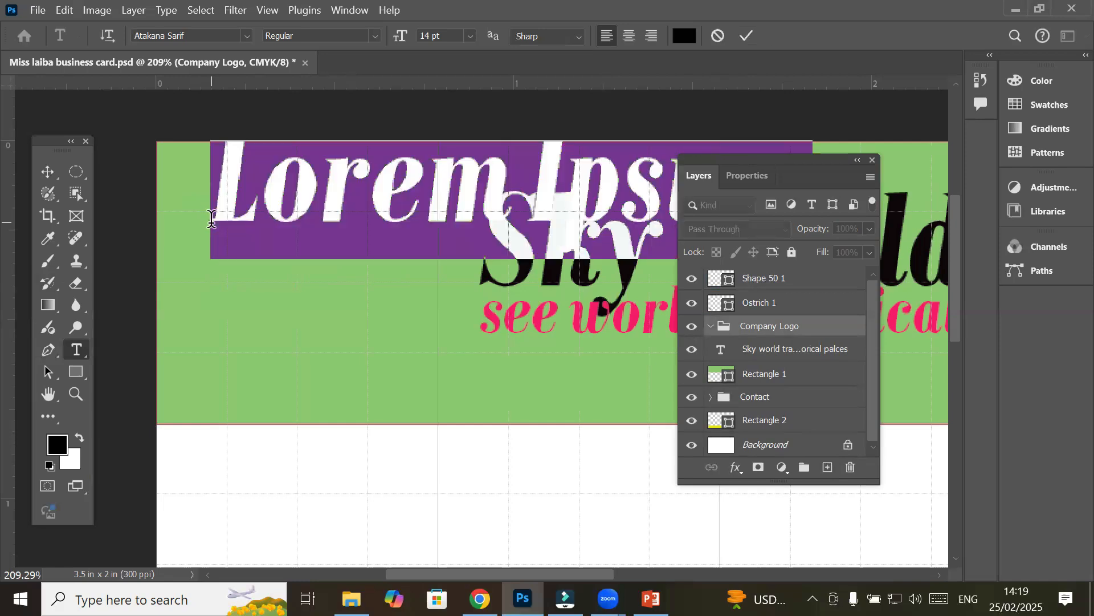
type("S")
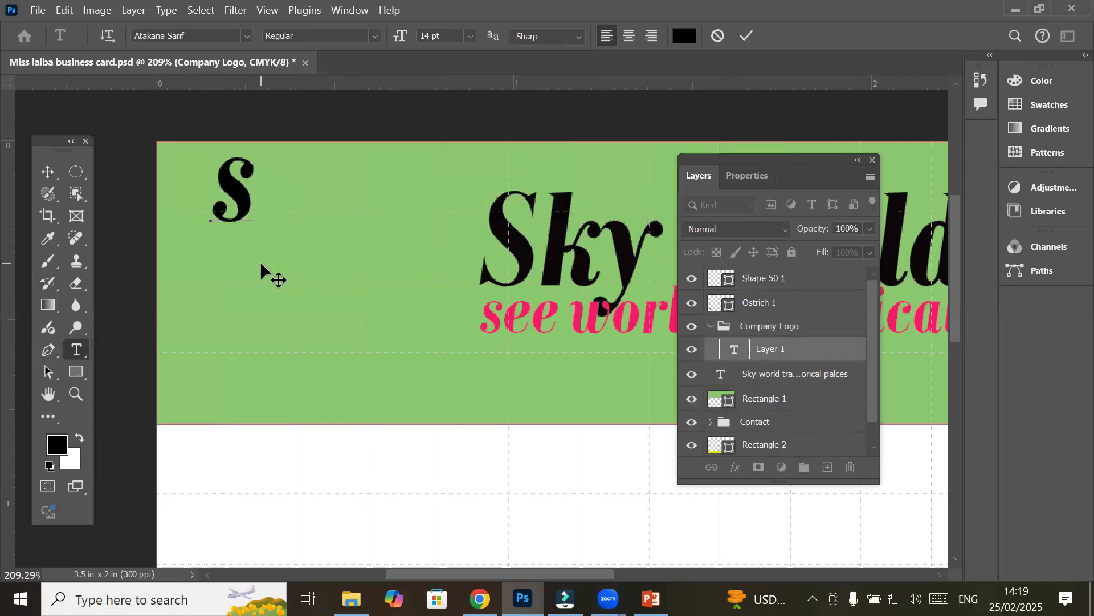
left_click(788, 330)
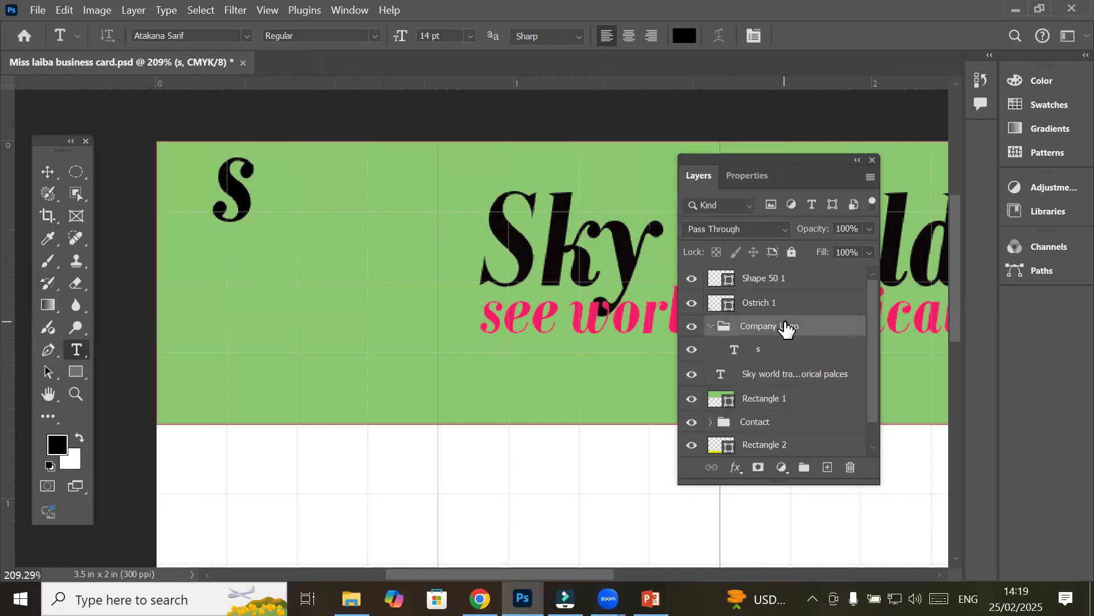
left_click(255, 267)
type("w")
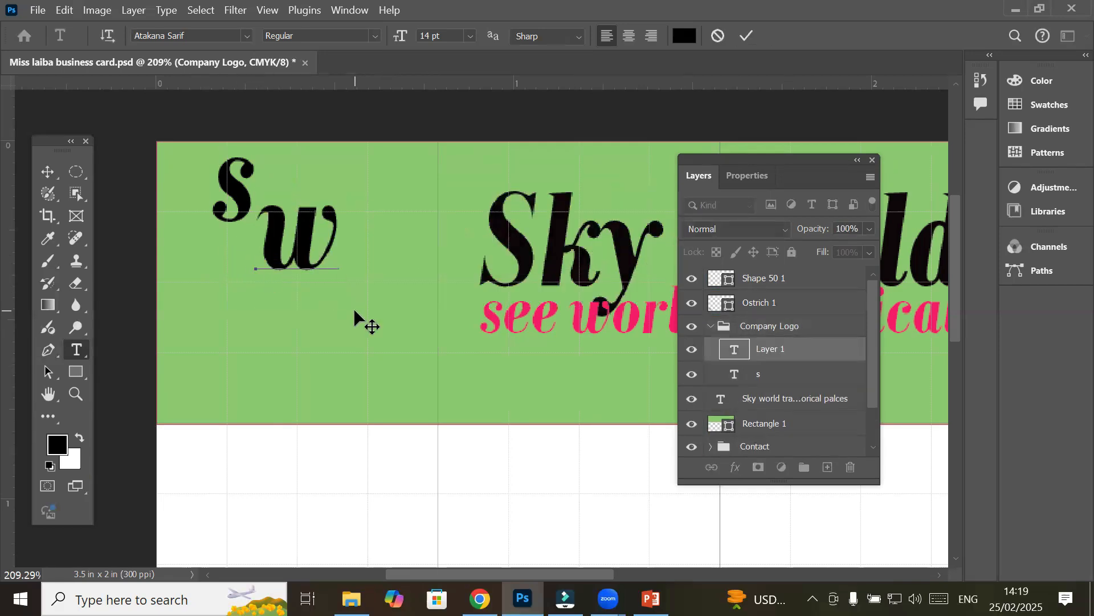
left_click(766, 331)
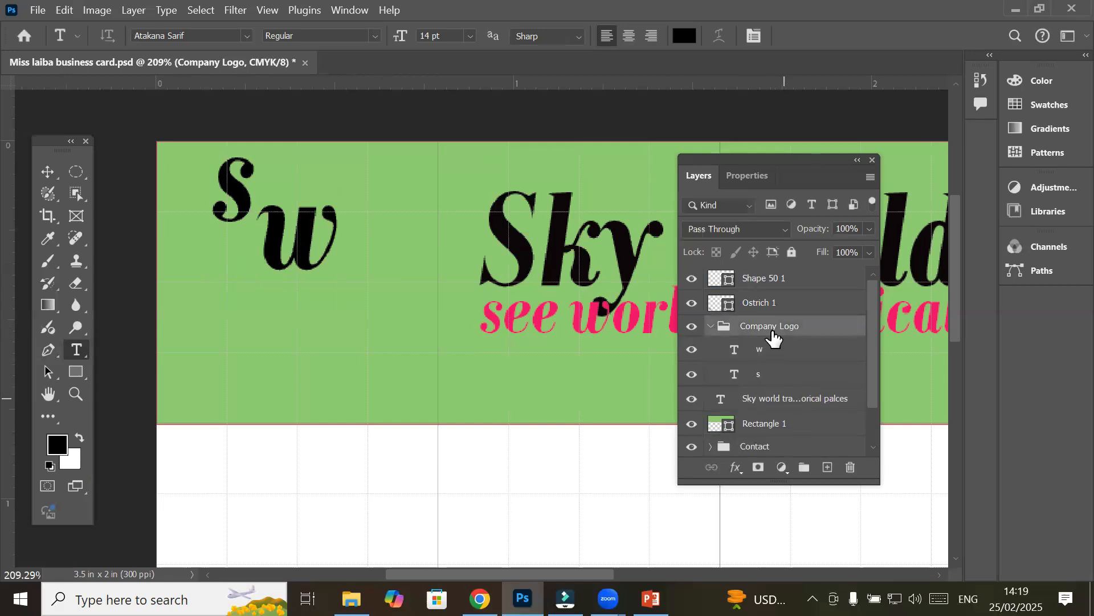
left_click(340, 308)
type("t")
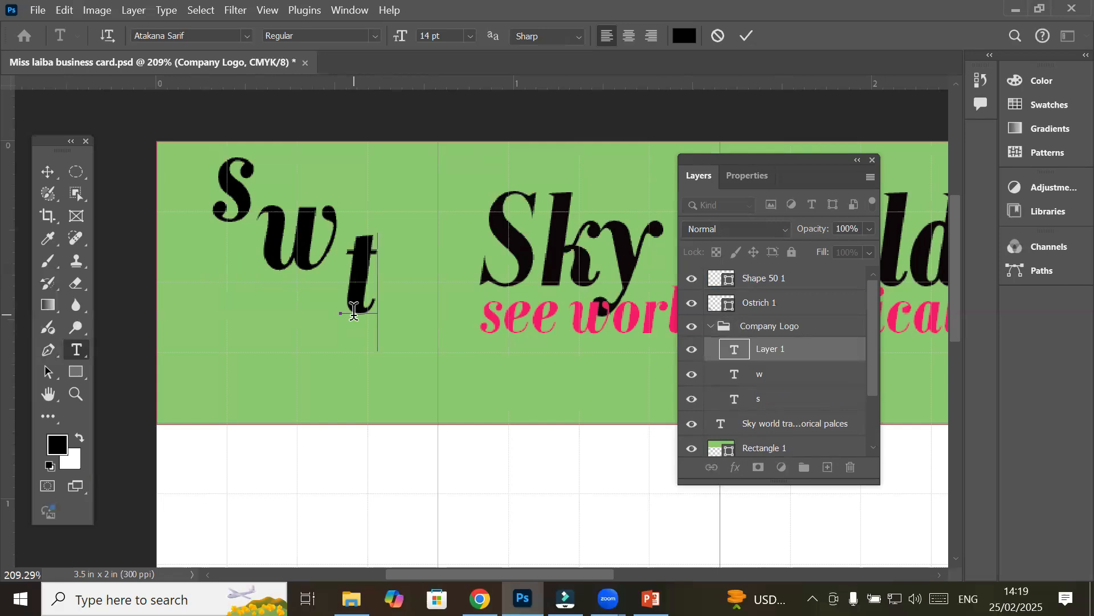
Move the s down beside the w and enlarge it to about 177%
left_click(50, 172)
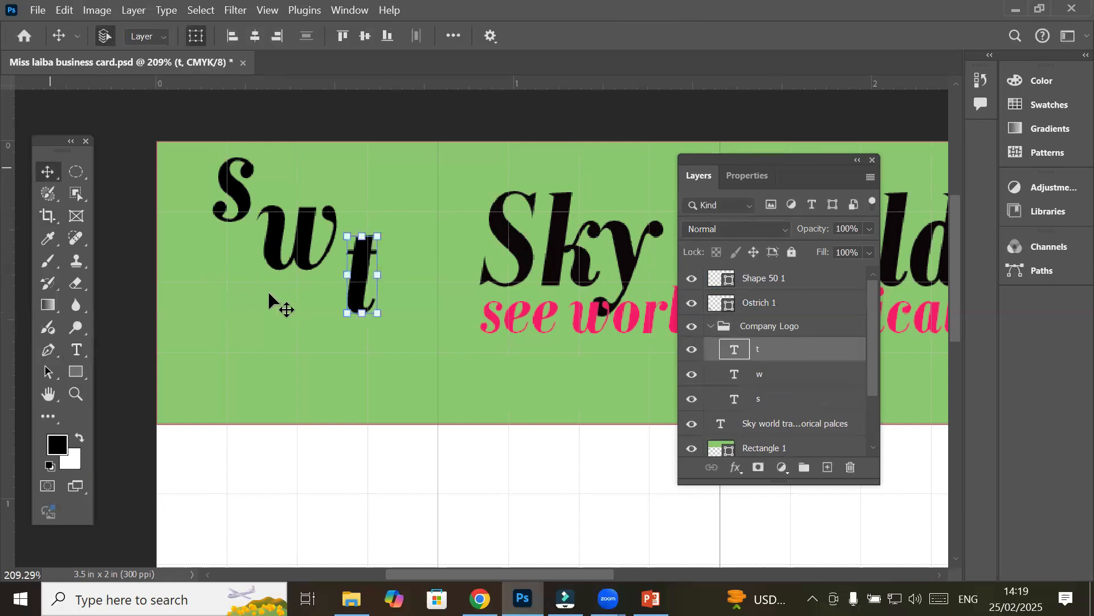
left_click(246, 213)
left_click_drag(248, 211, 234, 289)
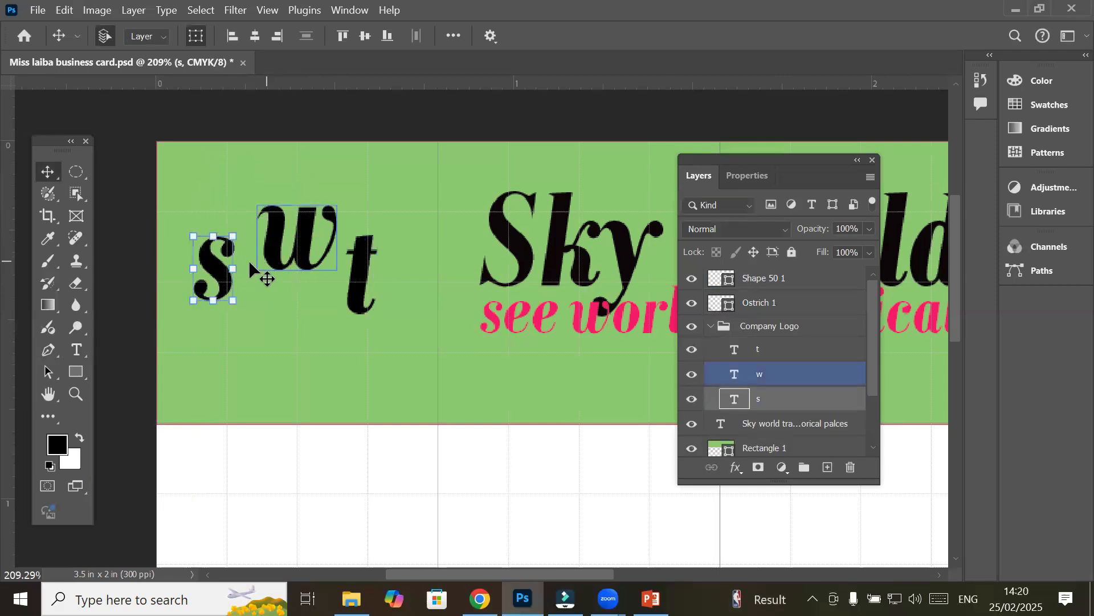
key("ctrl+t")
left_click_drag(234, 220, 269, 186)
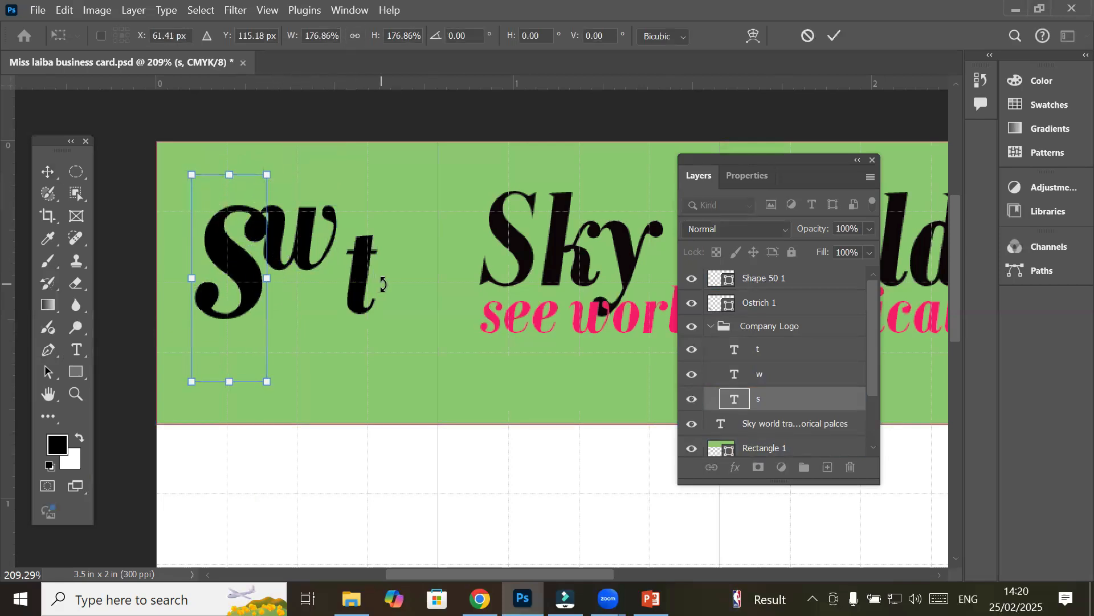
left_click(51, 178)
Enlarge the t to about 131% and place it beside the w
left_click(395, 210)
left_click_drag(357, 274, 334, 302)
left_click_drag(371, 217, 381, 186)
left_click_drag(365, 242, 362, 265)
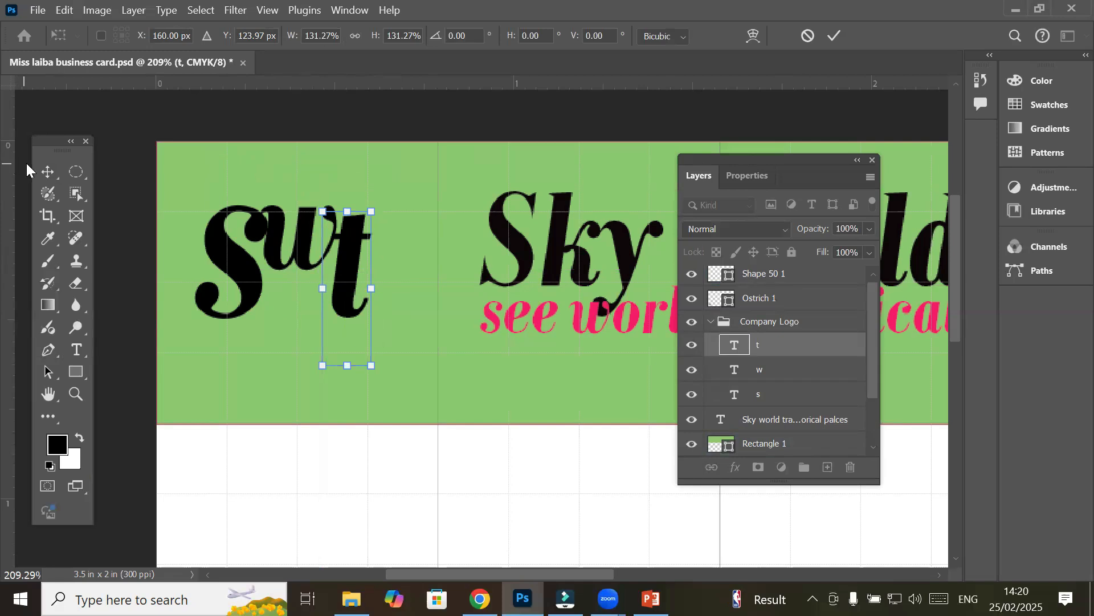
left_click(48, 171)
Enlarge the w to about 143% and tuck it between the s and t
left_click(332, 179)
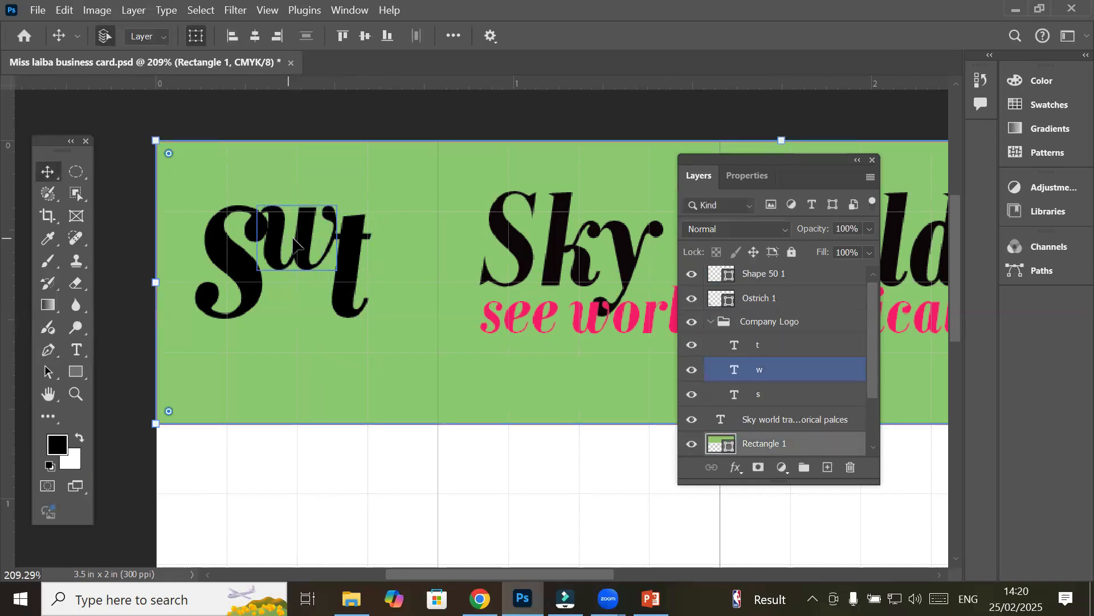
left_click_drag(299, 245, 242, 302)
left_click(258, 301, "shift")
left_click_drag(323, 221, 337, 199)
left_click_drag(298, 283, 308, 291)
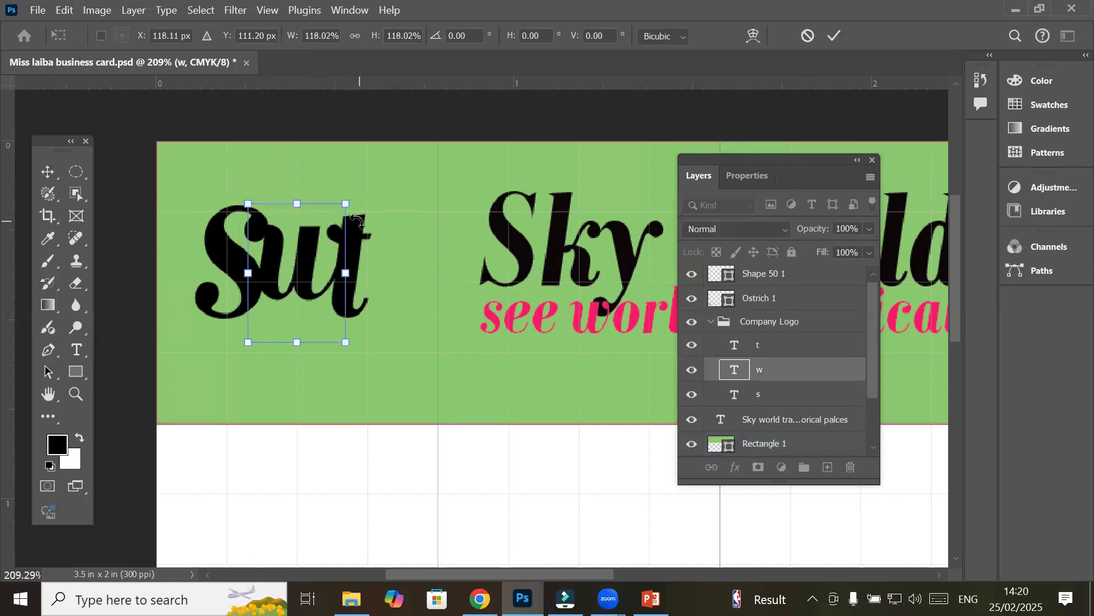
left_click_drag(346, 205, 367, 176)
left_click_drag(315, 253, 305, 291)
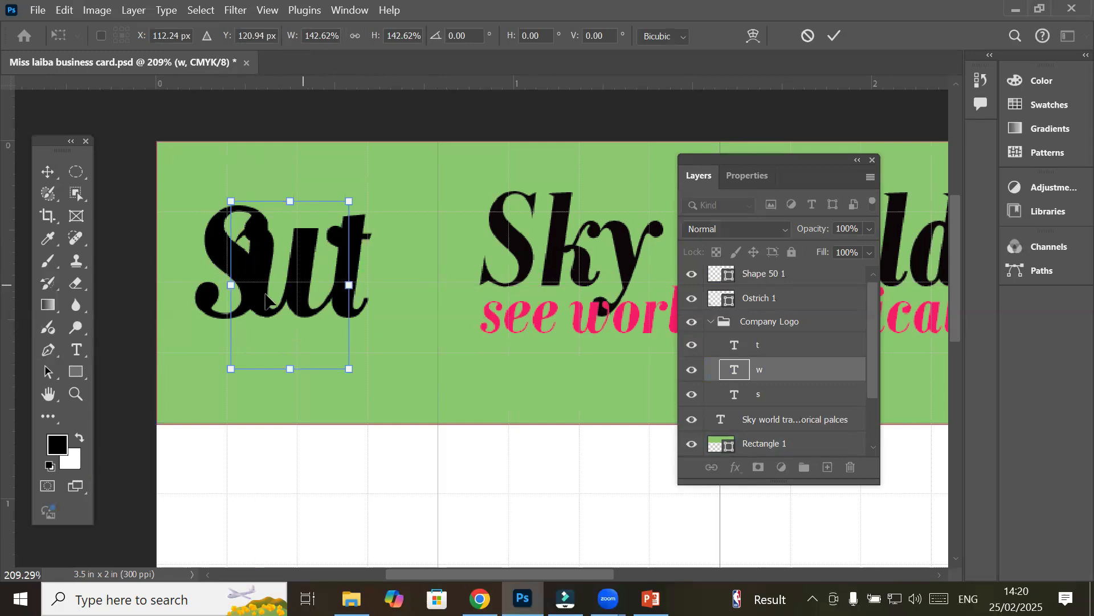
Select the w glyph and give it a red text colour
left_click(78, 355)
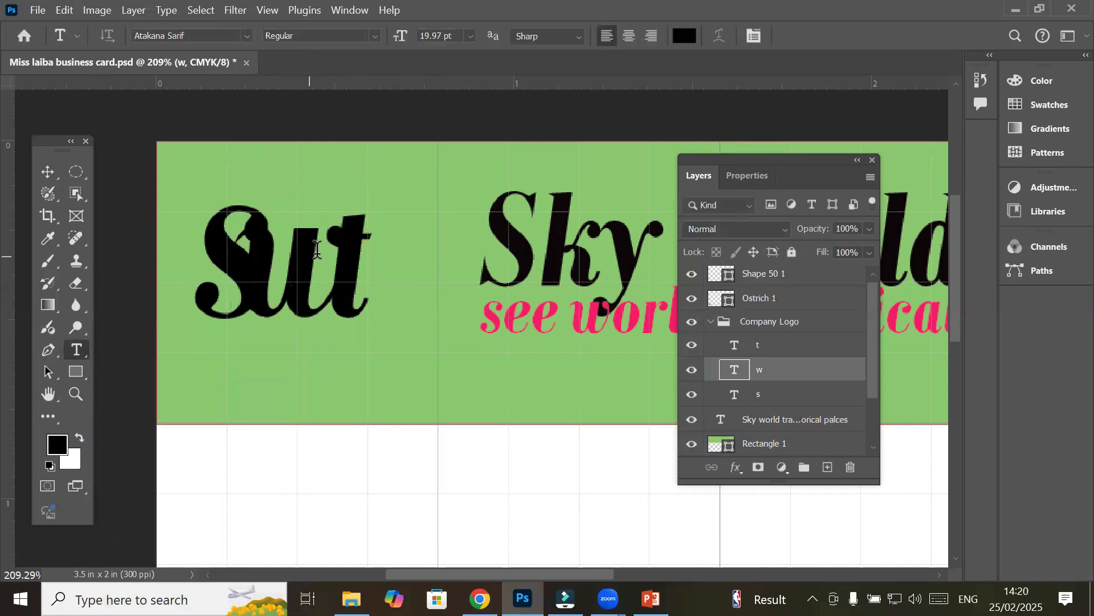
left_click_drag(261, 268, 312, 276)
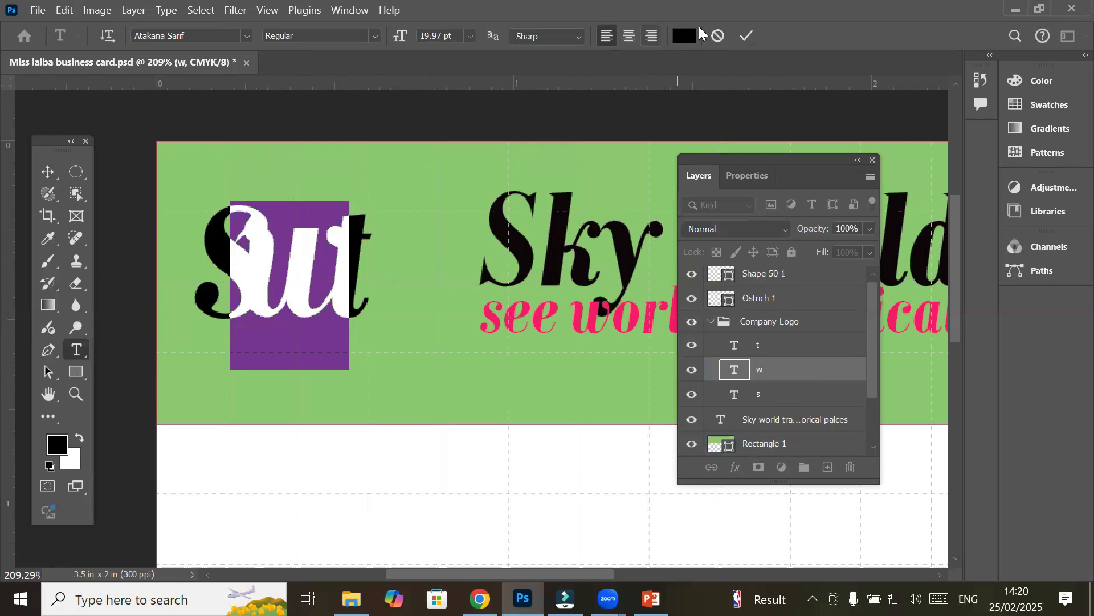
left_click(685, 34)
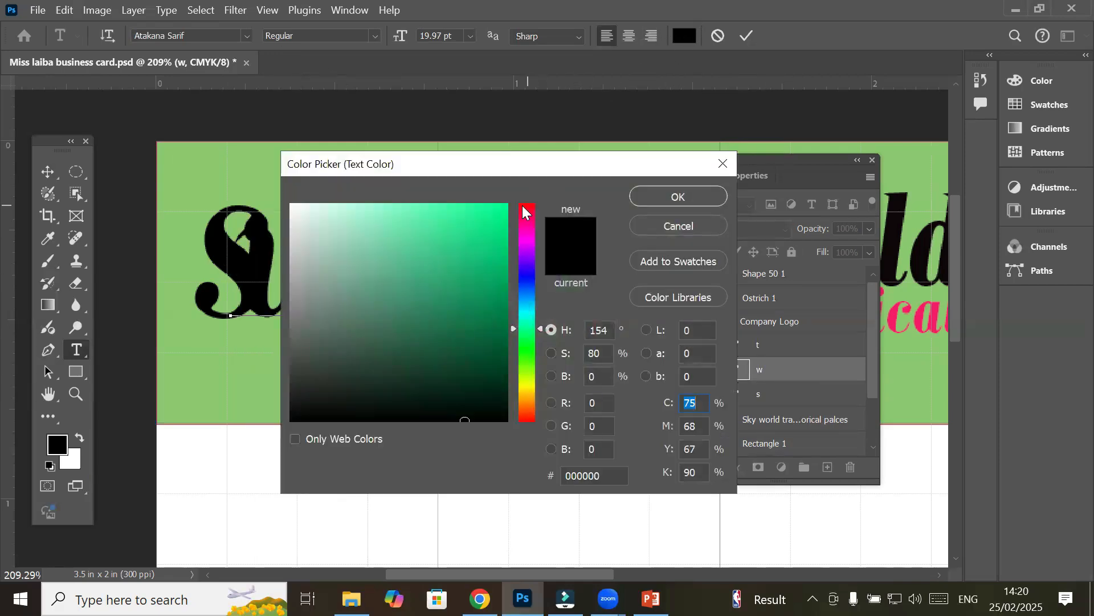
left_click(525, 212)
left_click(668, 196)
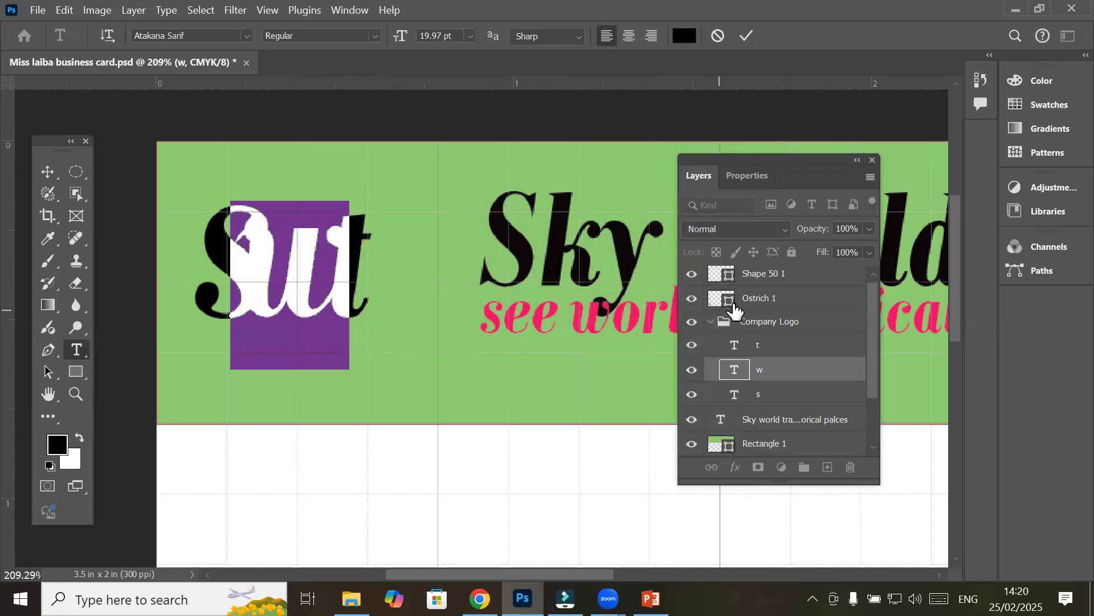
left_click(762, 322)
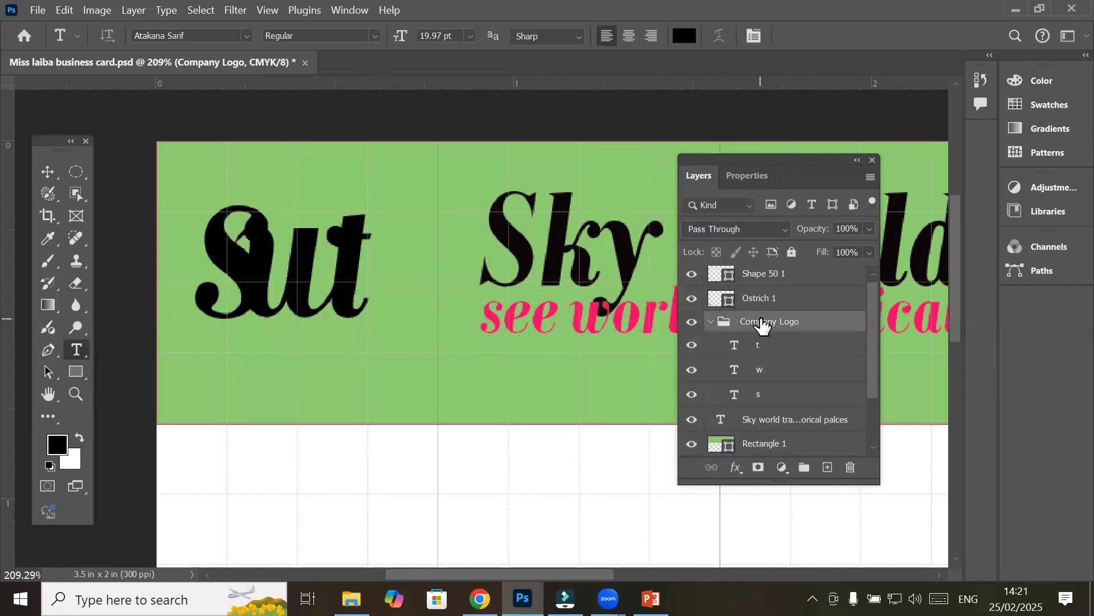
Recolour the entire w letter pink-red, #f11050
left_click(283, 261)
key("ctrl+a")
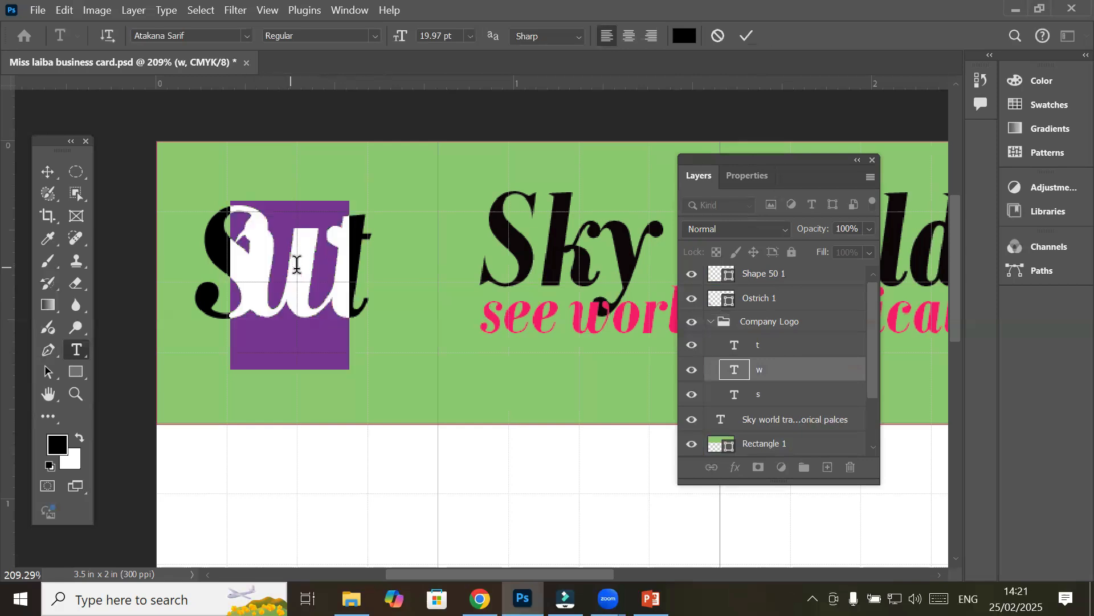
left_click(675, 35)
left_click(523, 214)
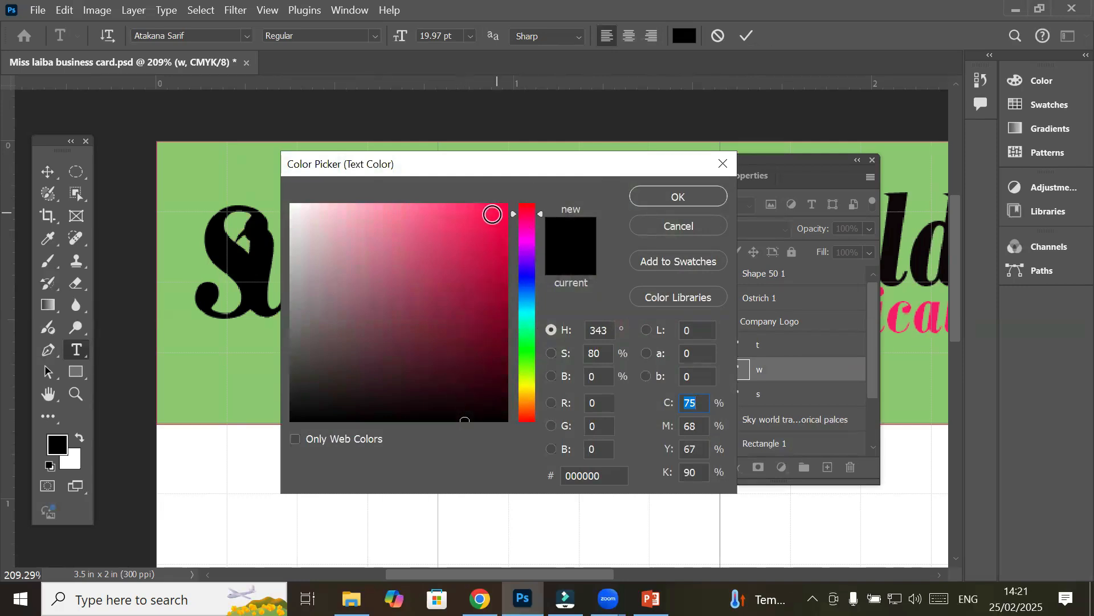
left_click(492, 215)
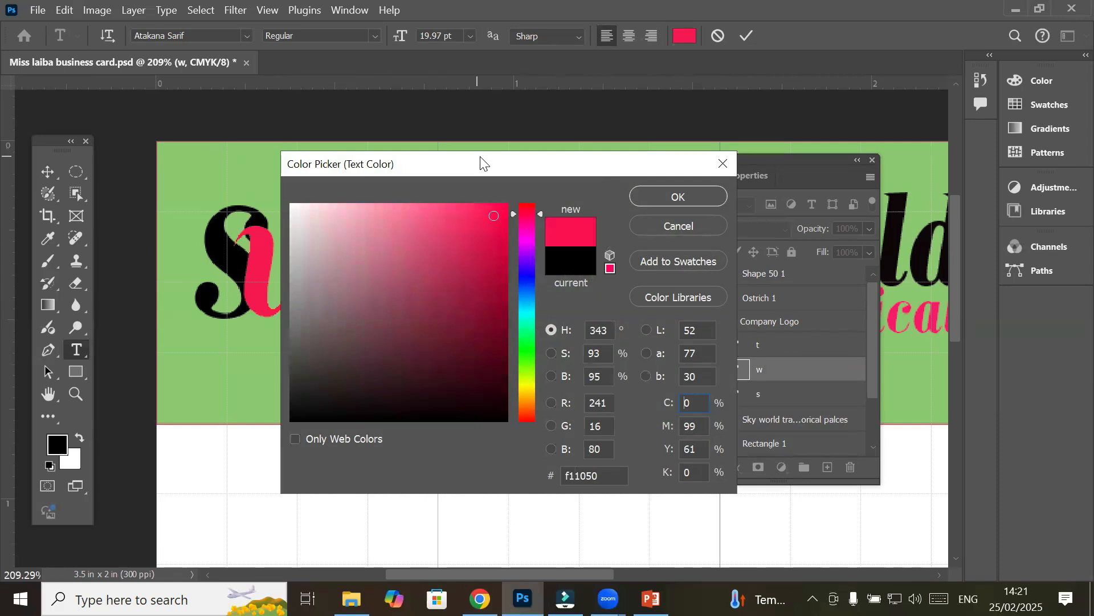
left_click_drag(480, 164, 603, 181)
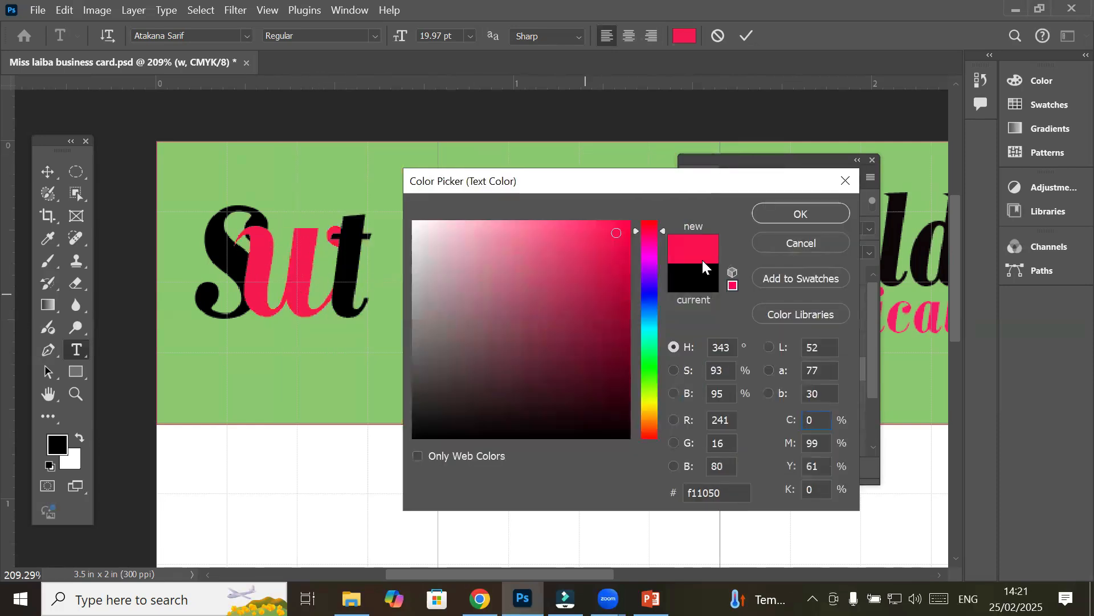
left_click(776, 213)
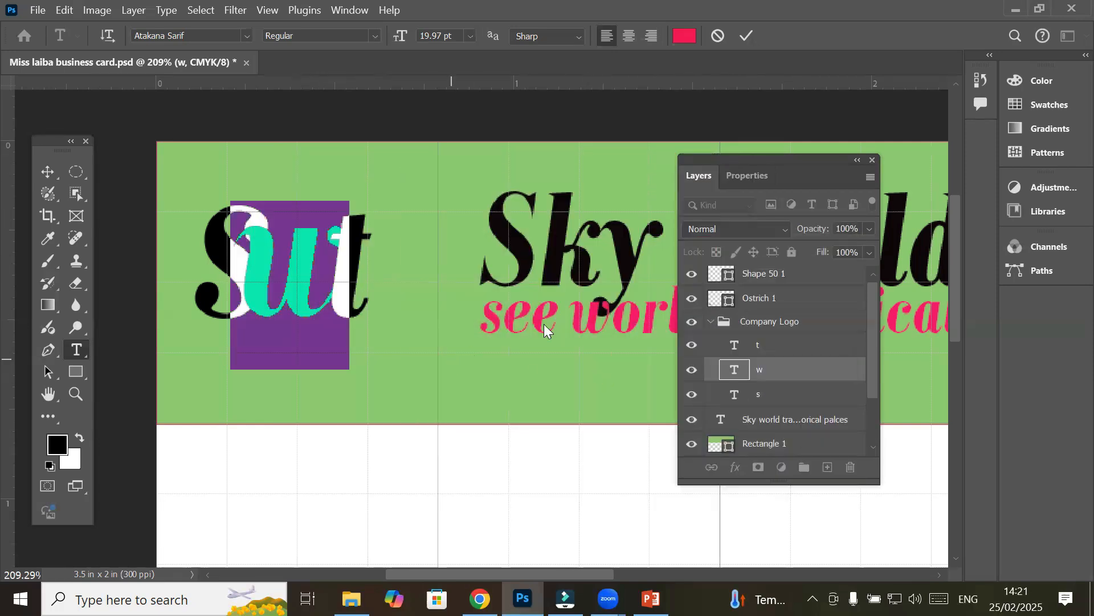
Nudge the pink w slightly and stack the t layer below it
left_click(50, 175)
left_click(369, 349)
left_click_drag(289, 292, 295, 292)
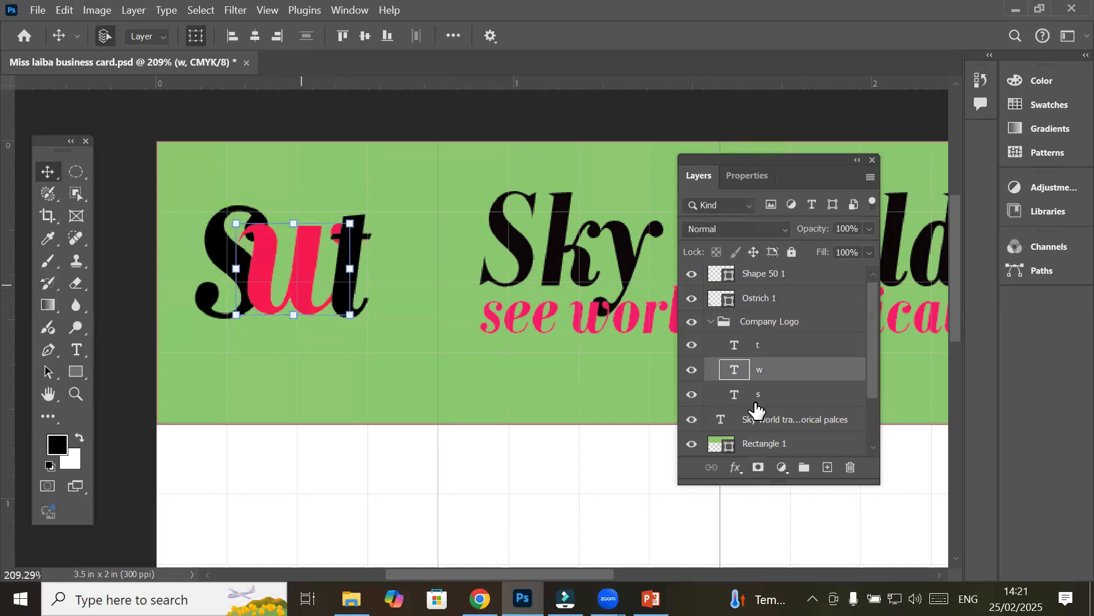
left_click(770, 354)
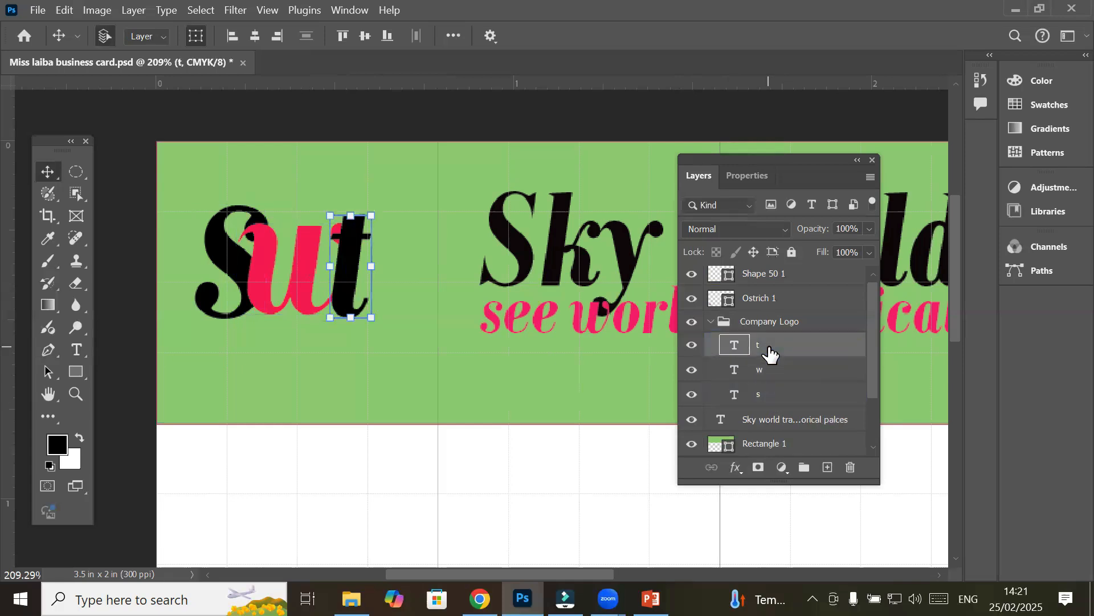
left_click_drag(770, 354, 772, 376)
Select the Company Logo group and draw a yellow 0.72 × 0.52 in ellipse around the letters
left_click(318, 478)
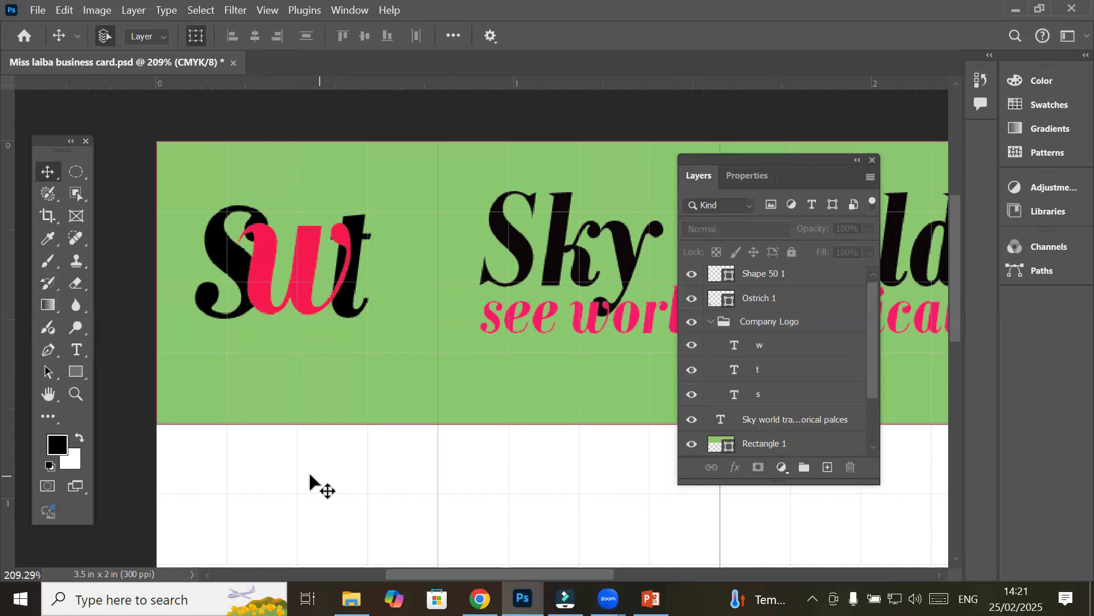
left_click(752, 337)
left_click(755, 326)
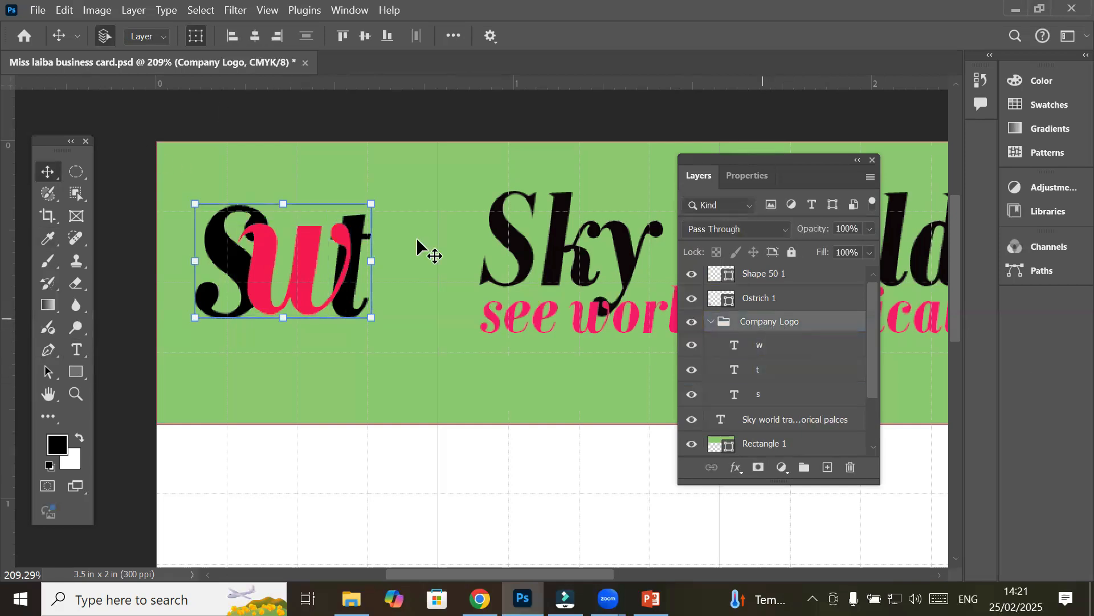
left_click(78, 372)
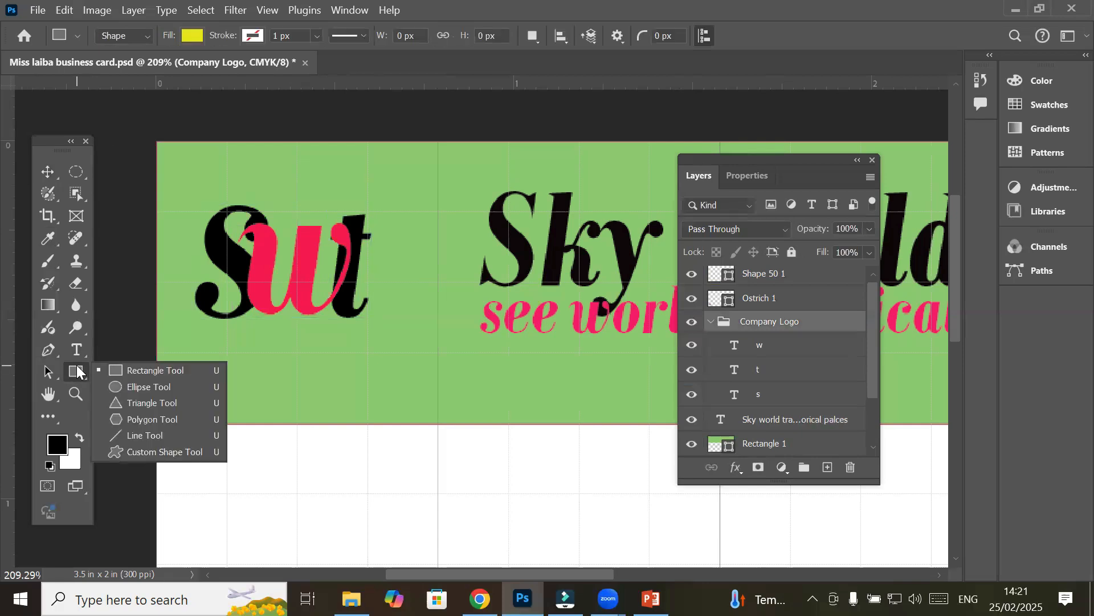
left_click(131, 387)
left_click_drag(179, 178, 455, 344)
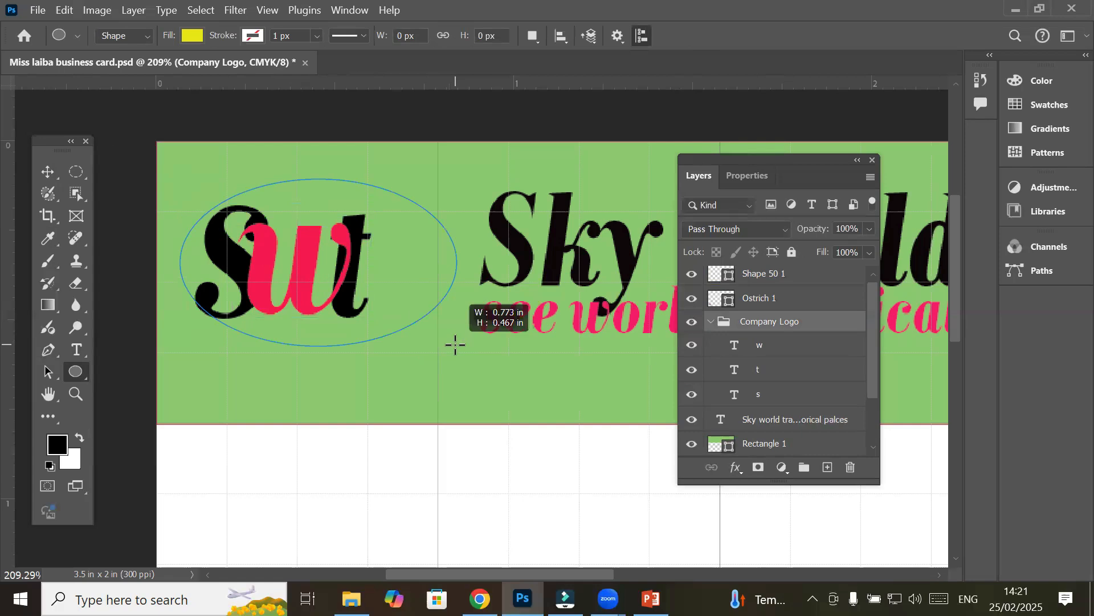
left_click_drag(456, 344, 433, 366)
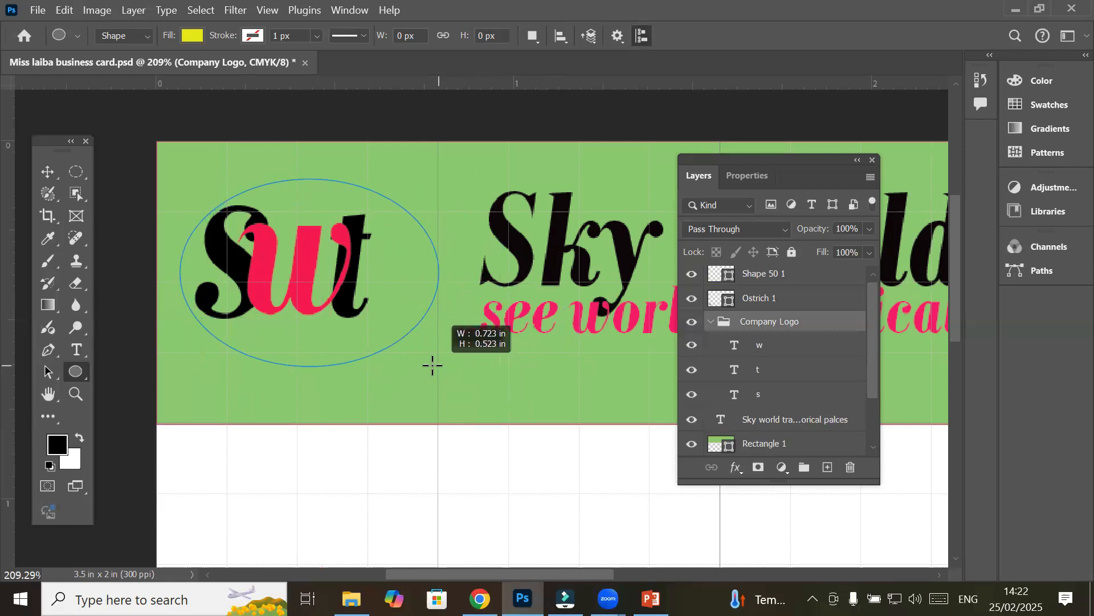
left_click_drag(433, 366, 432, 365)
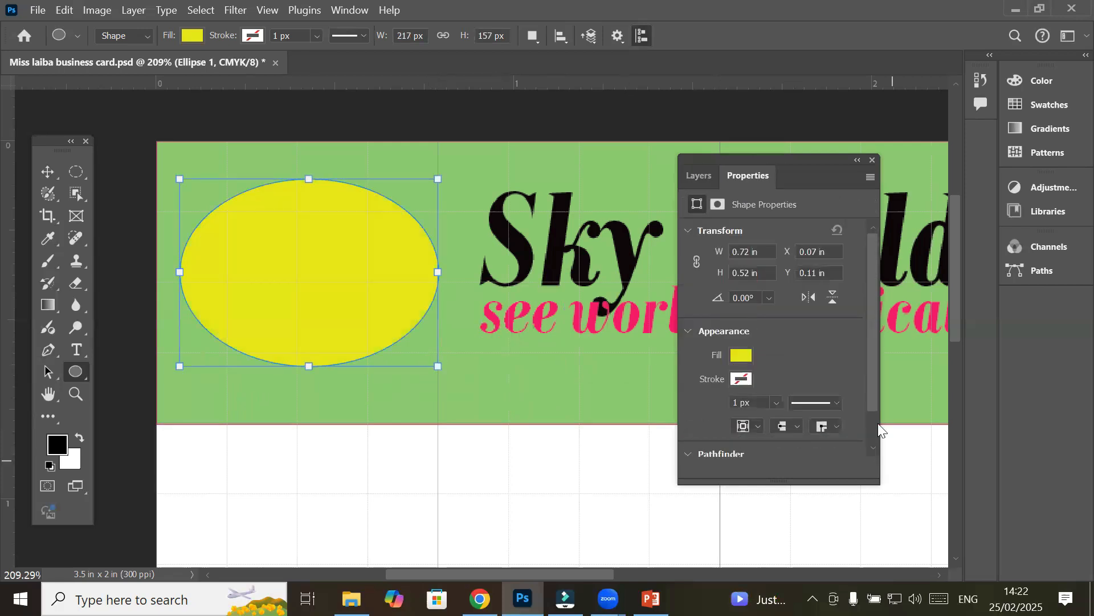
left_click(693, 173)
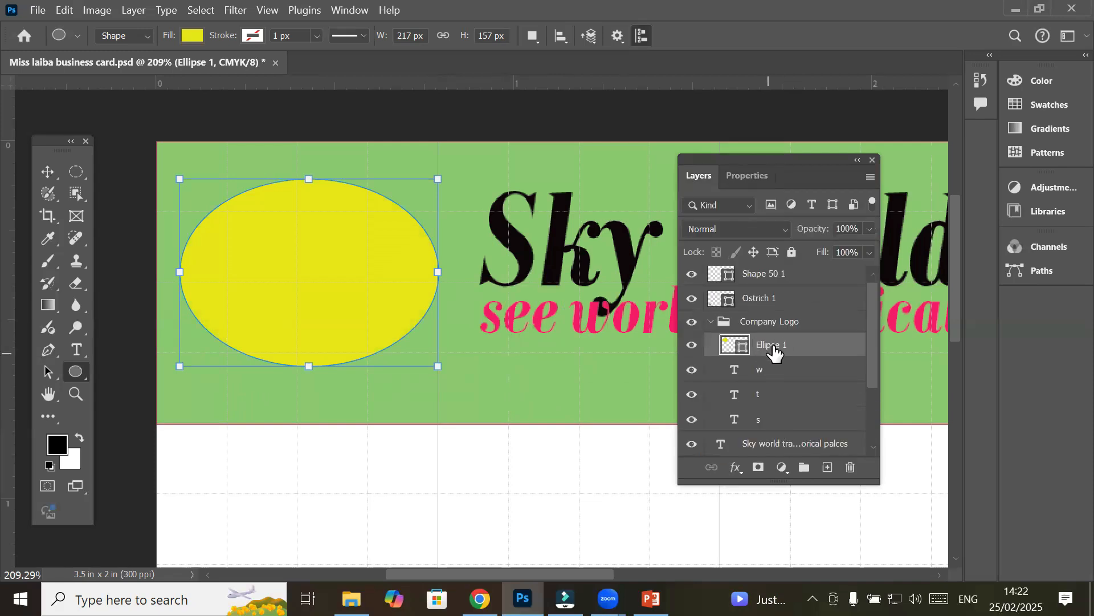
Move Ellipse 1 below the s, w and t layers and shift it slightly left
left_click_drag(775, 353, 757, 425)
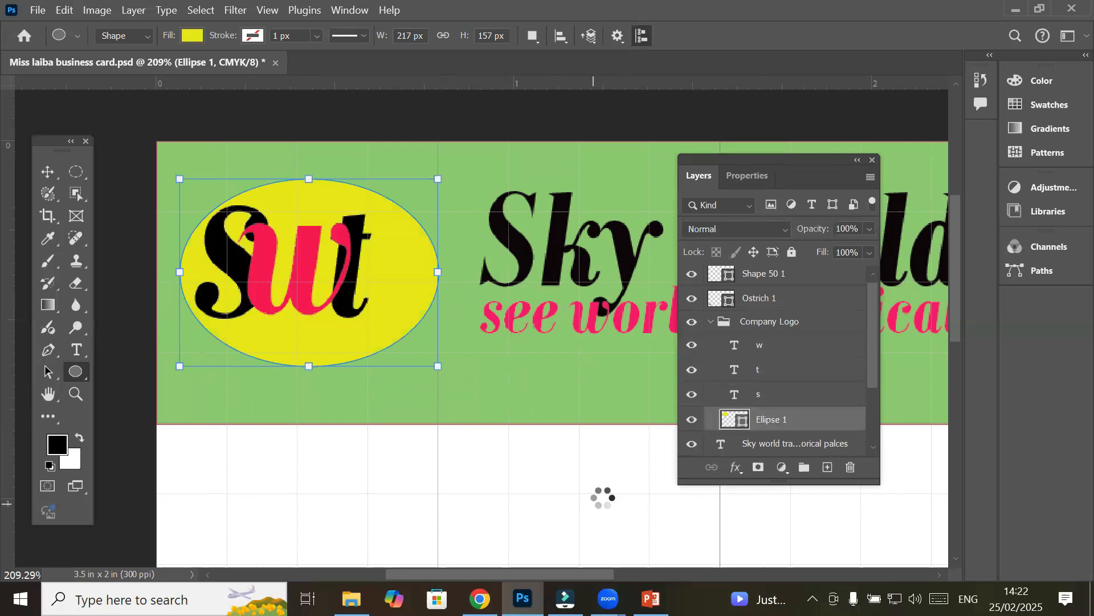
left_click(48, 171)
left_click_drag(359, 336, 347, 344)
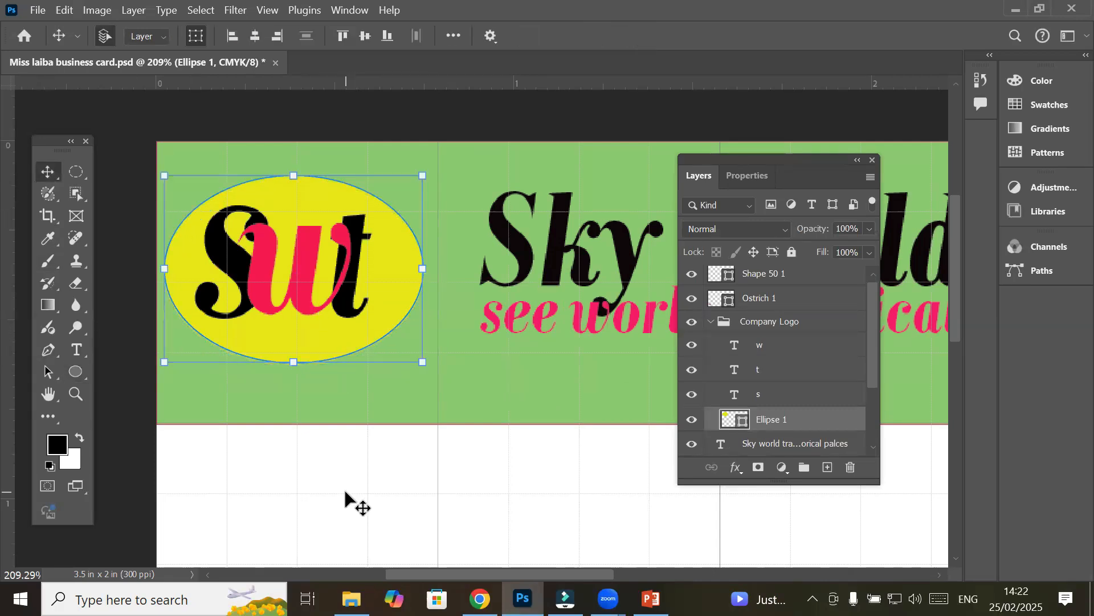
left_click(346, 499)
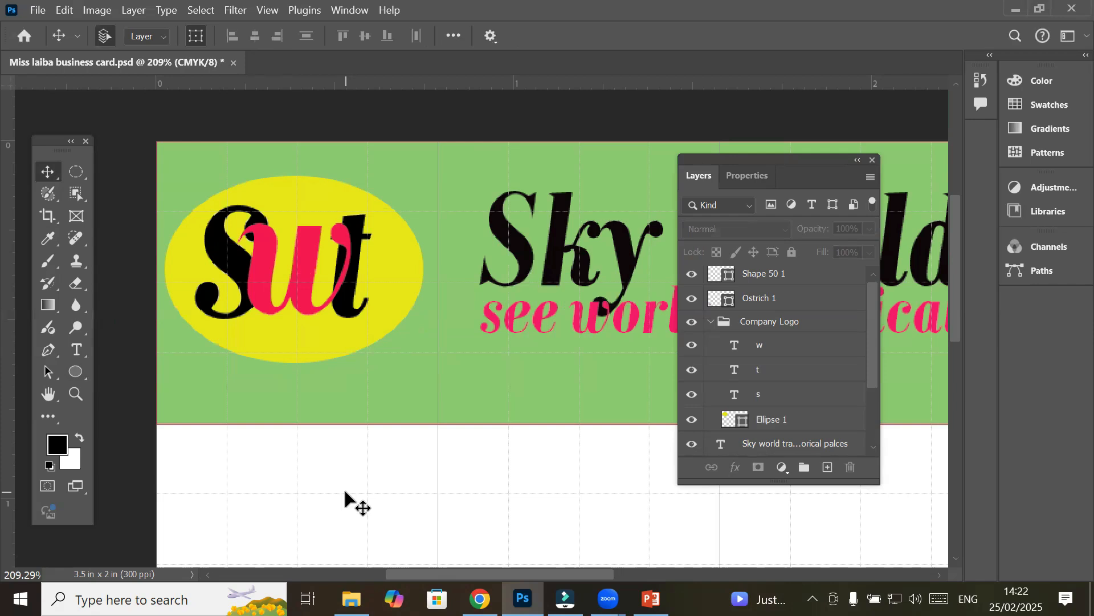
left_click(750, 420)
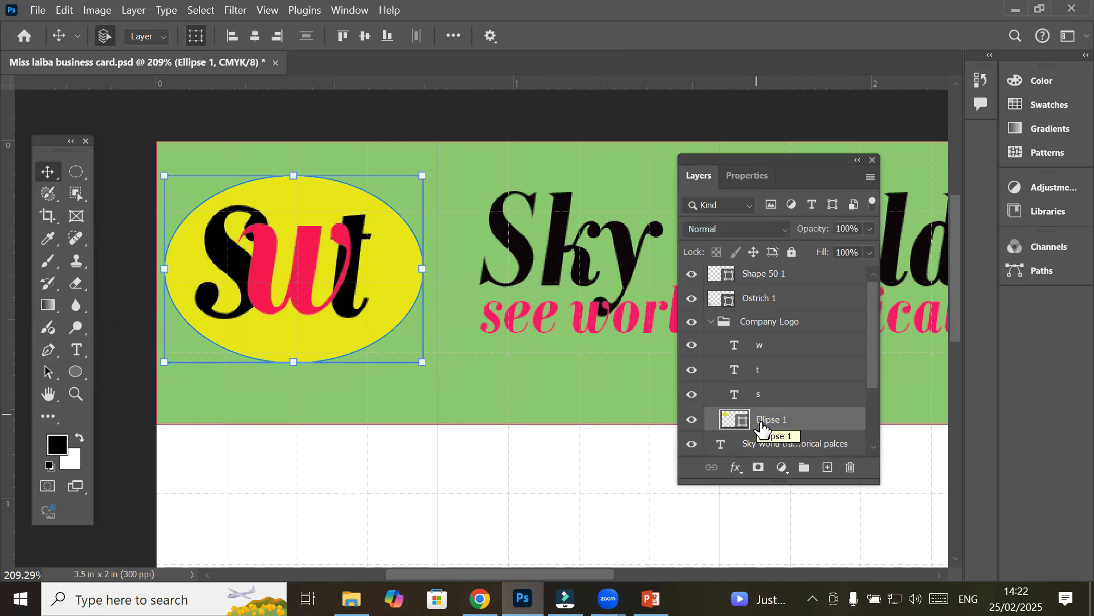
left_click(754, 175)
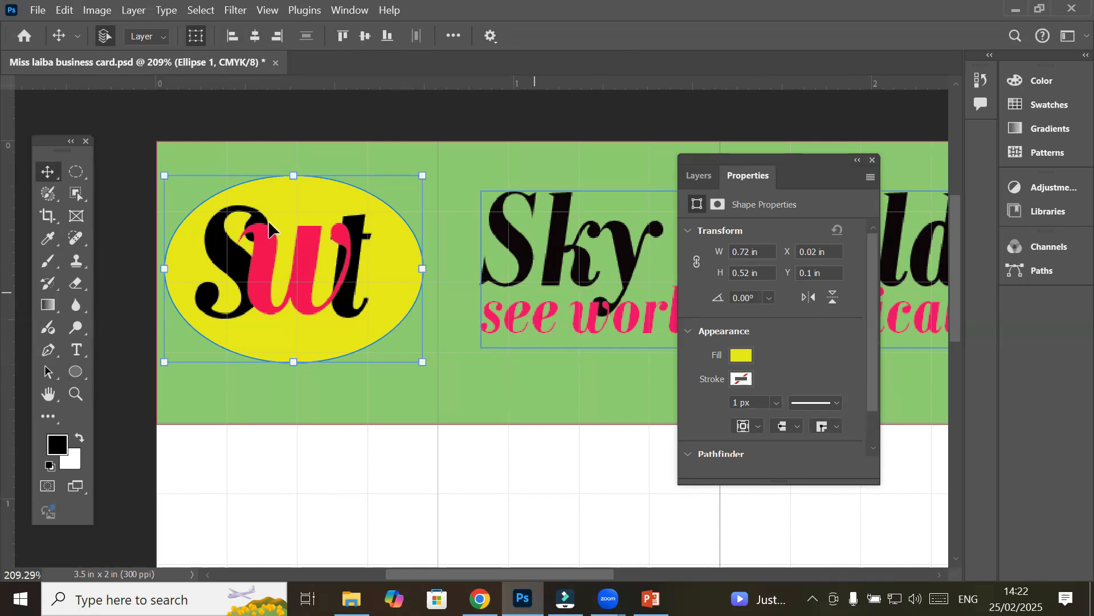
Set the ellipse's fill to No Color
left_click(721, 178)
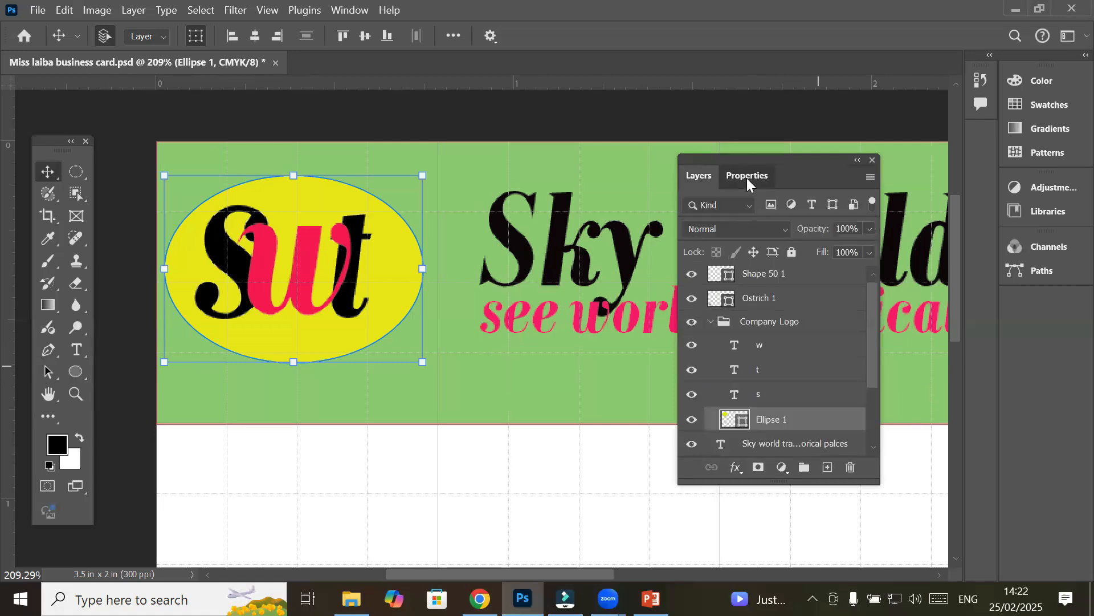
left_click(747, 178)
left_click(741, 355)
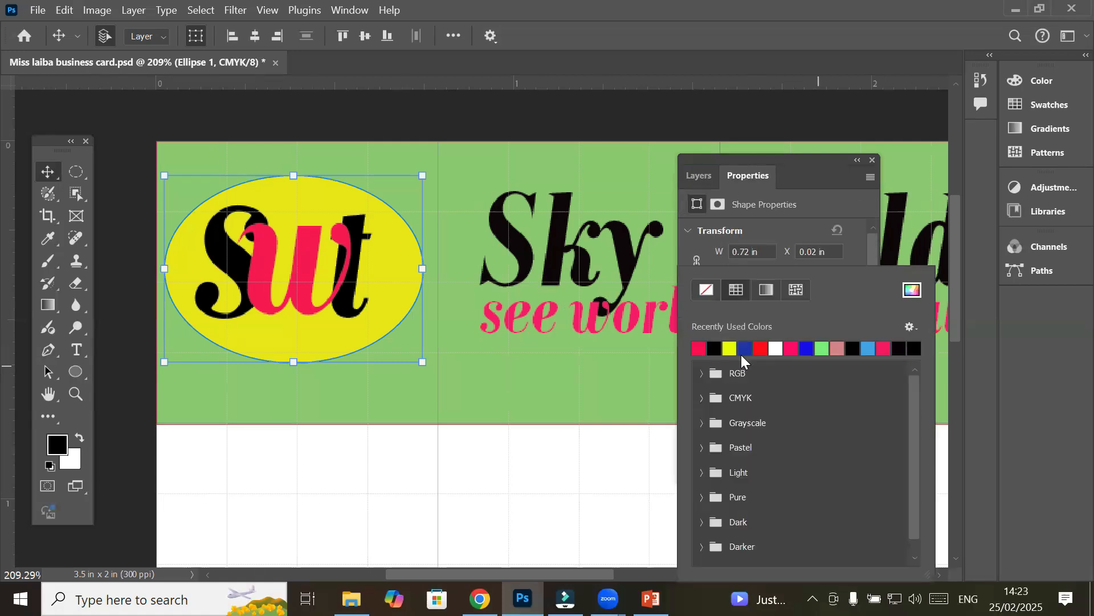
left_click(707, 289)
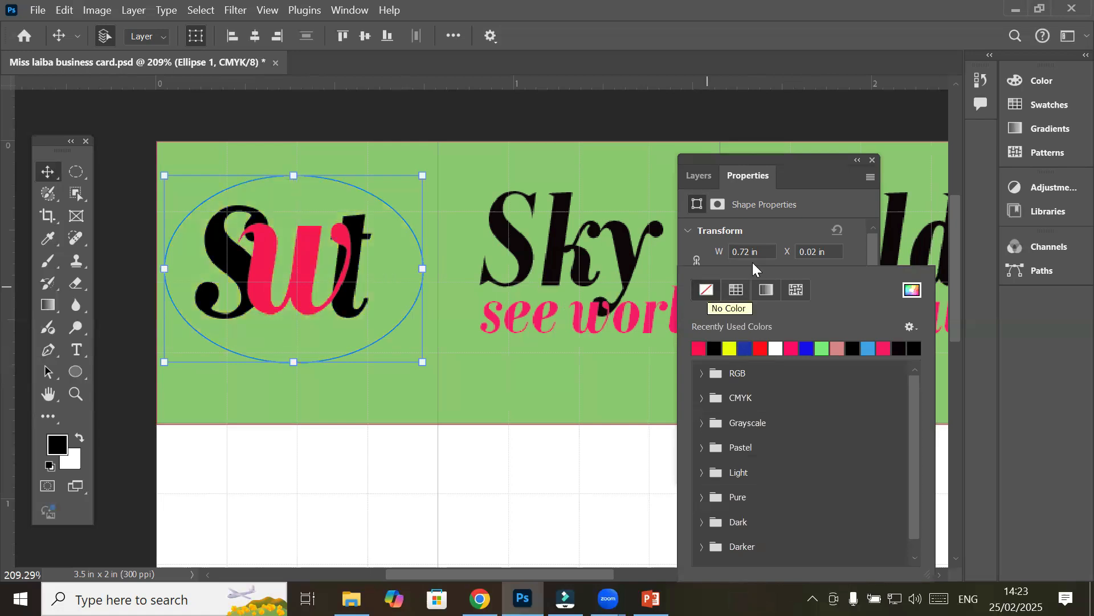
left_click(856, 243)
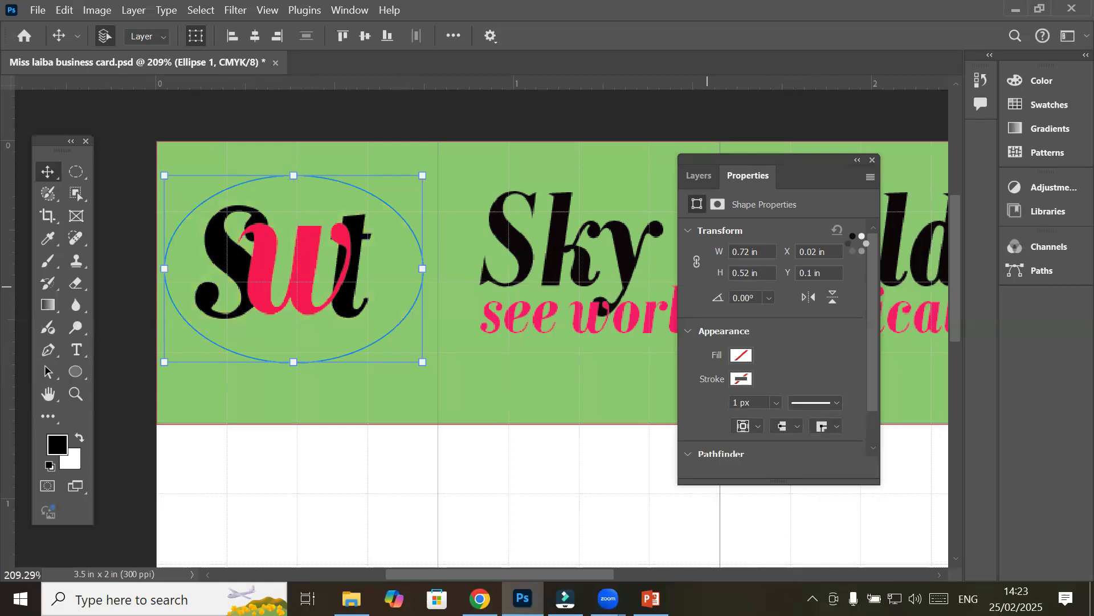
Give the ellipse a blue stroke 0.66 px wide
left_click(746, 377)
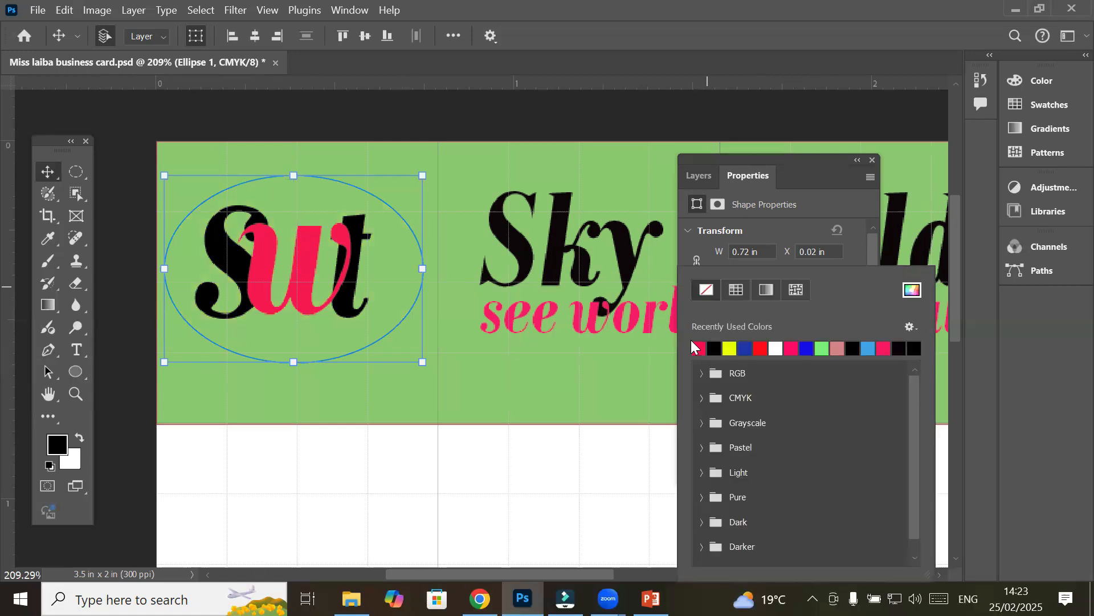
left_click(807, 348)
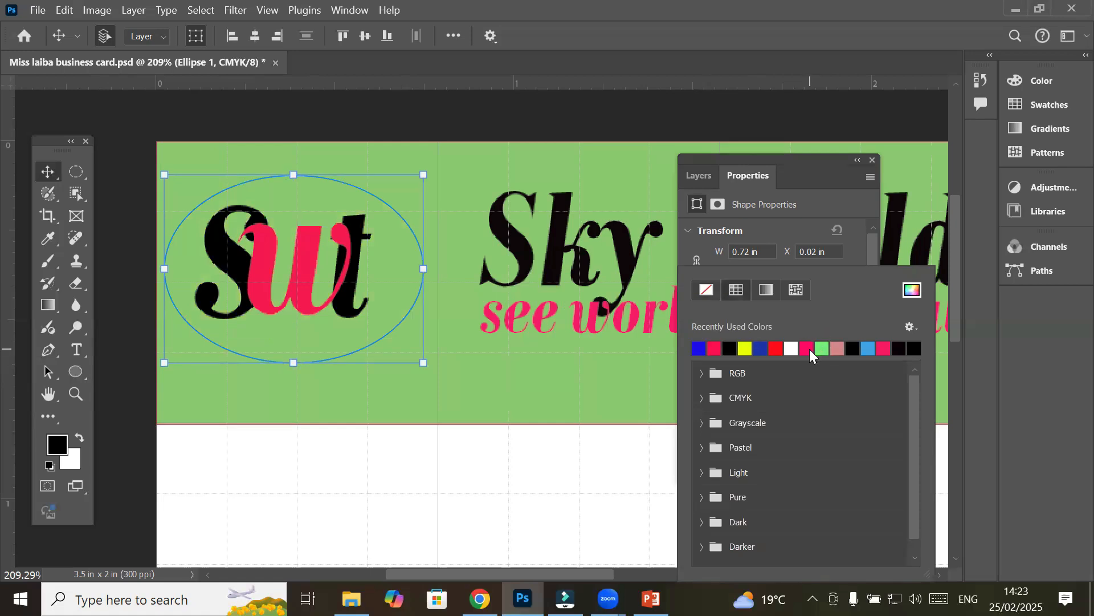
left_click(803, 227)
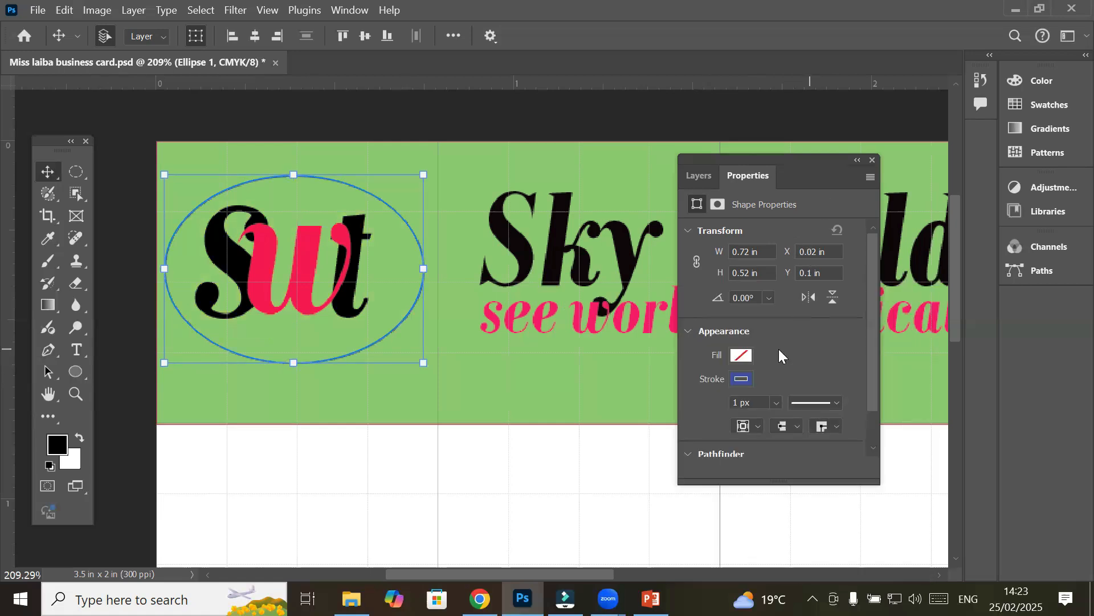
left_click(777, 402)
left_click_drag(786, 420, 776, 419)
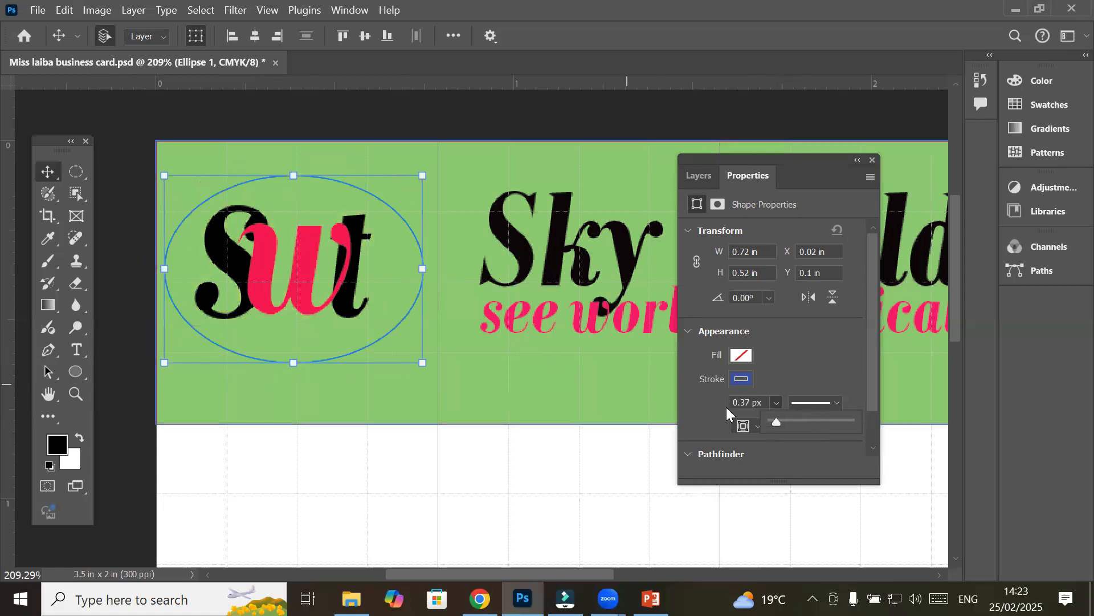
left_click_drag(777, 423, 780, 424)
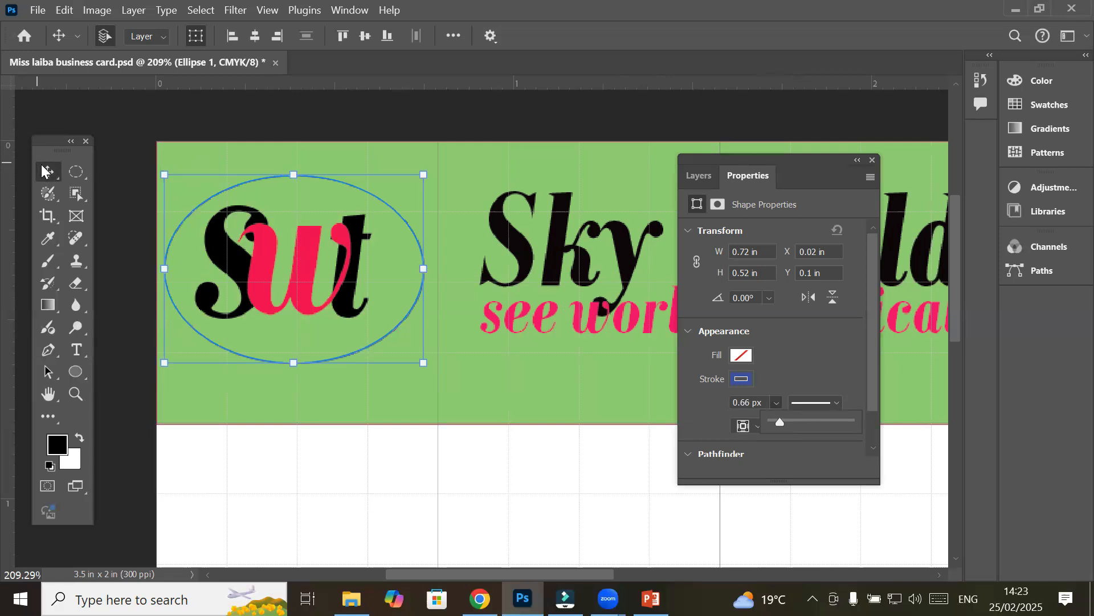
Cancel a trial tilt of the ellipse, then zoom in on the ring's top edge
key("ctrl+t")
left_click_drag(228, 171, 202, 201)
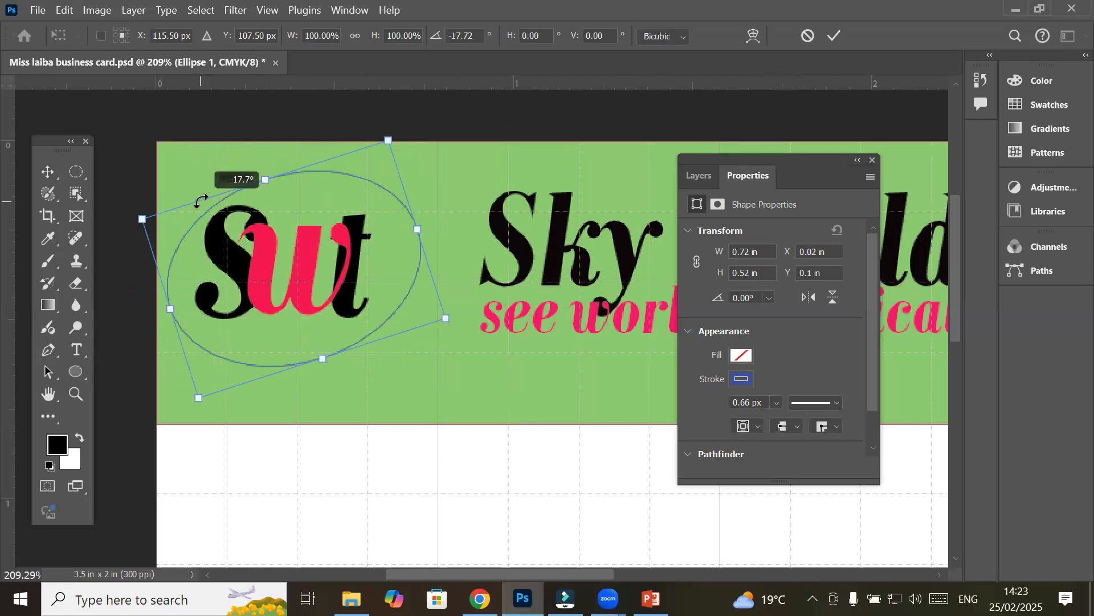
key("Escape")
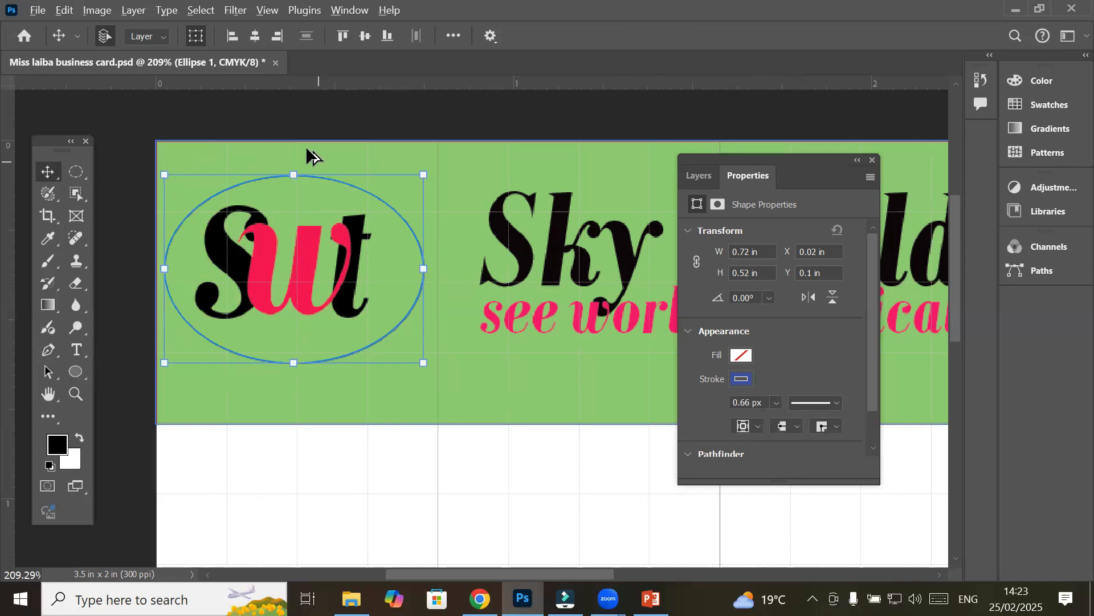
scroll(284, 167, "up", 2)
scroll(285, 172, "up", 6)
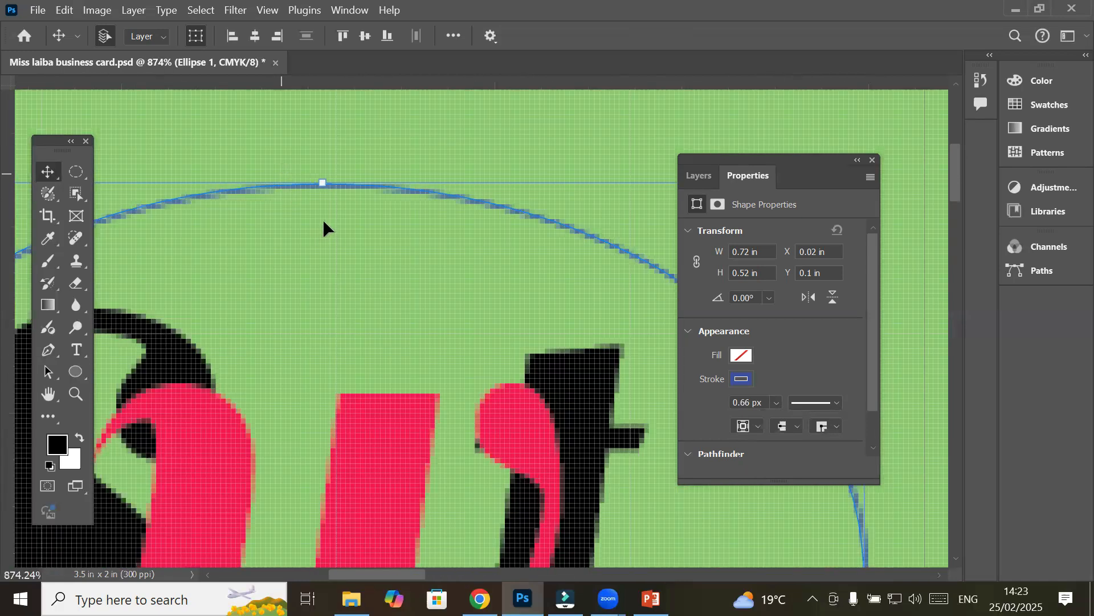
scroll(323, 228, "up", 2)
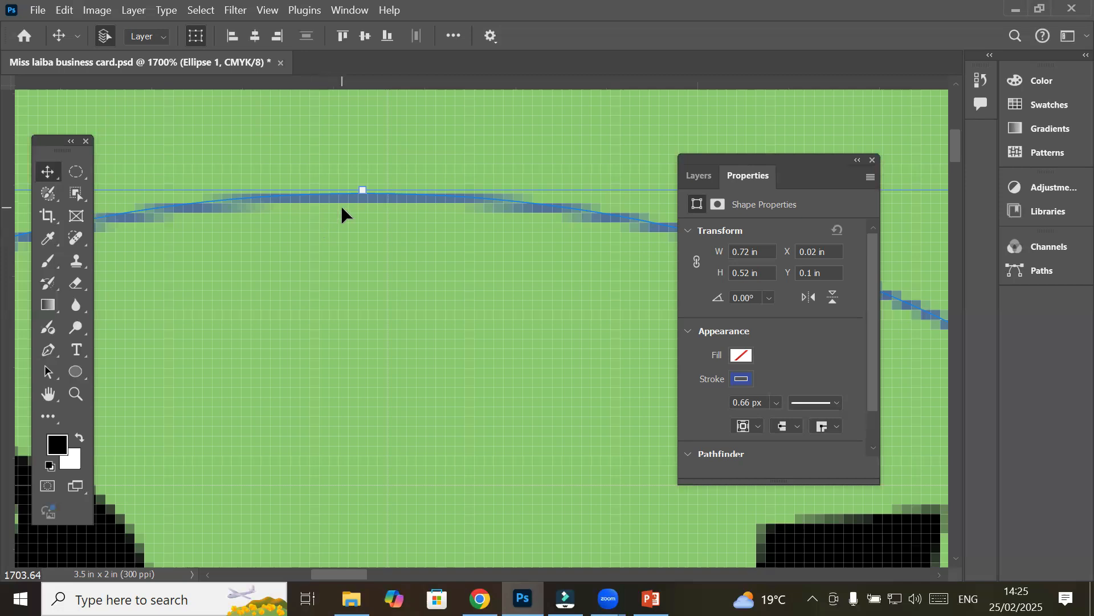
Set the ellipse stroke alignment to Inside and its width to 29.24 px
left_click_drag(774, 159, 716, 103)
left_click_drag(819, 261, 823, 344)
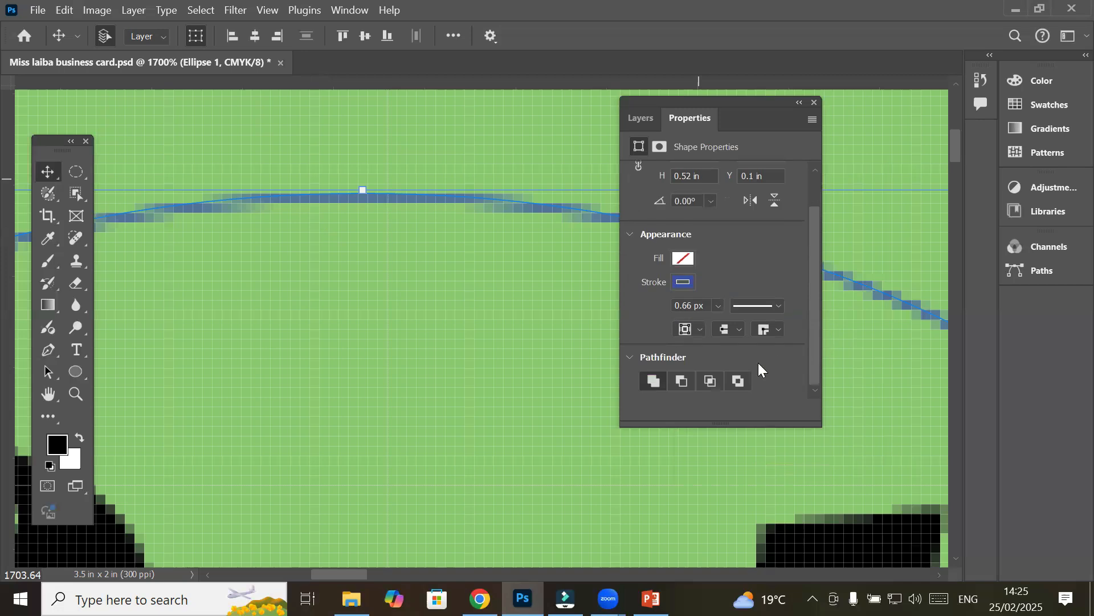
left_click(697, 331)
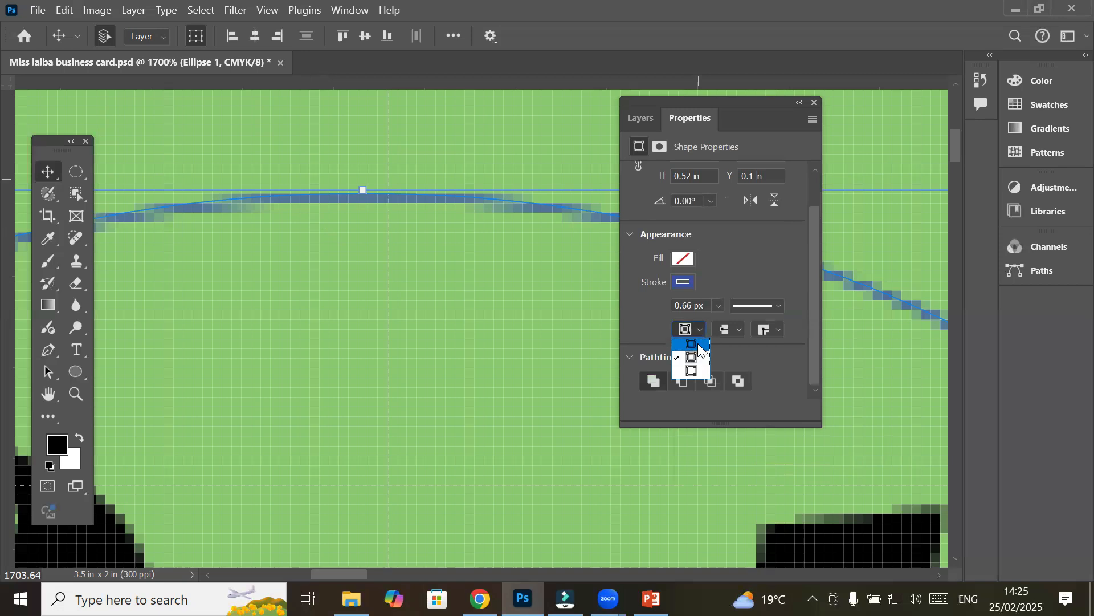
left_click(701, 346)
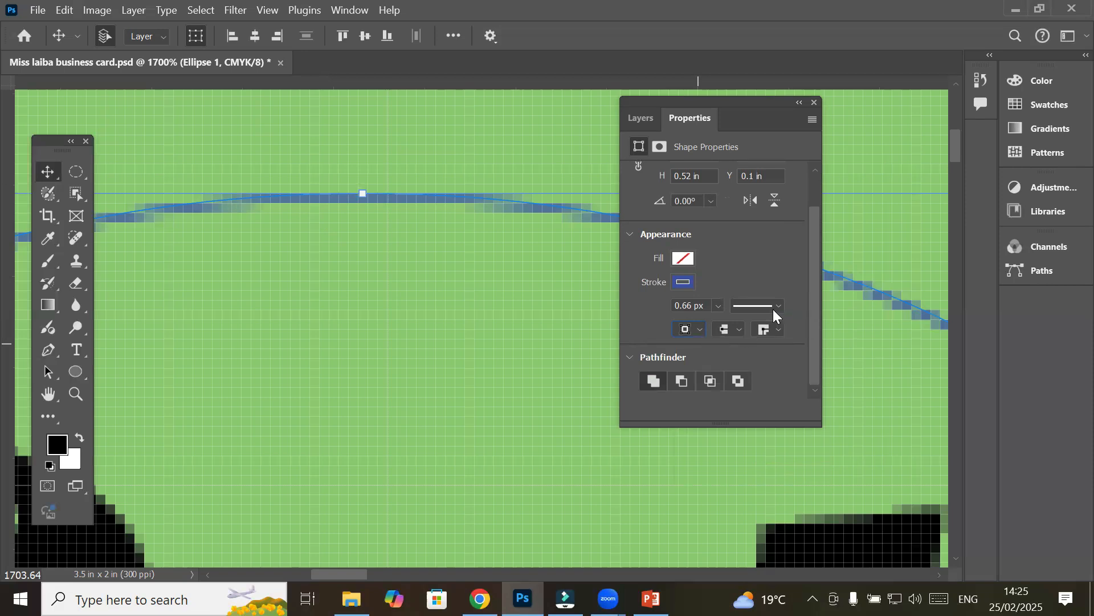
left_click(718, 306)
left_click_drag(724, 326, 737, 325)
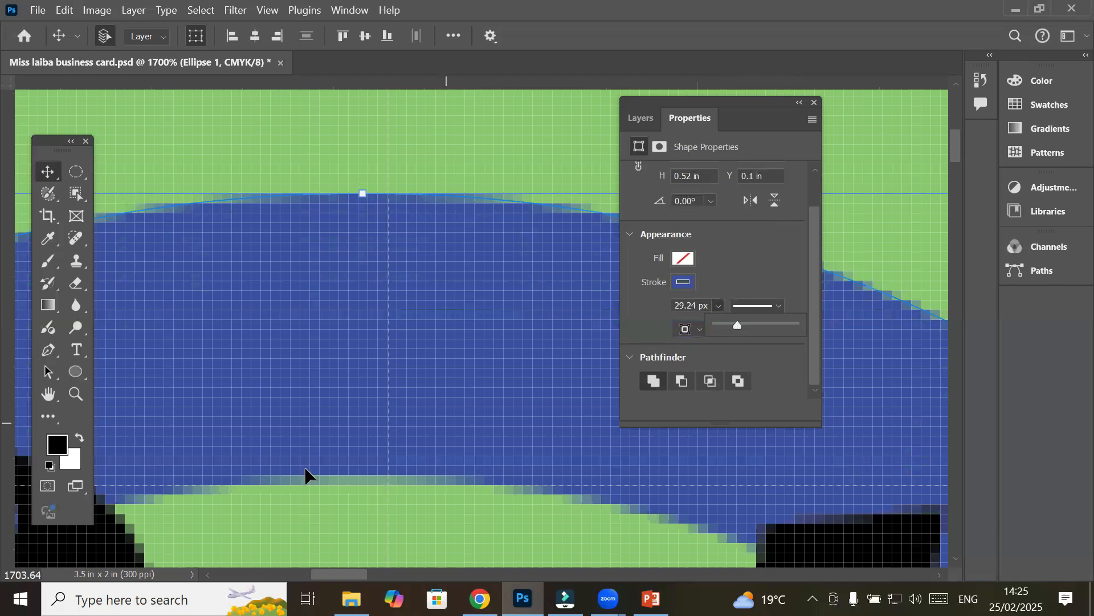
scroll(305, 475, "down", 4)
Compare Outside and Inside stroke alignments on the 29.24 px band, settling on Center
scroll(305, 475, "down", 2)
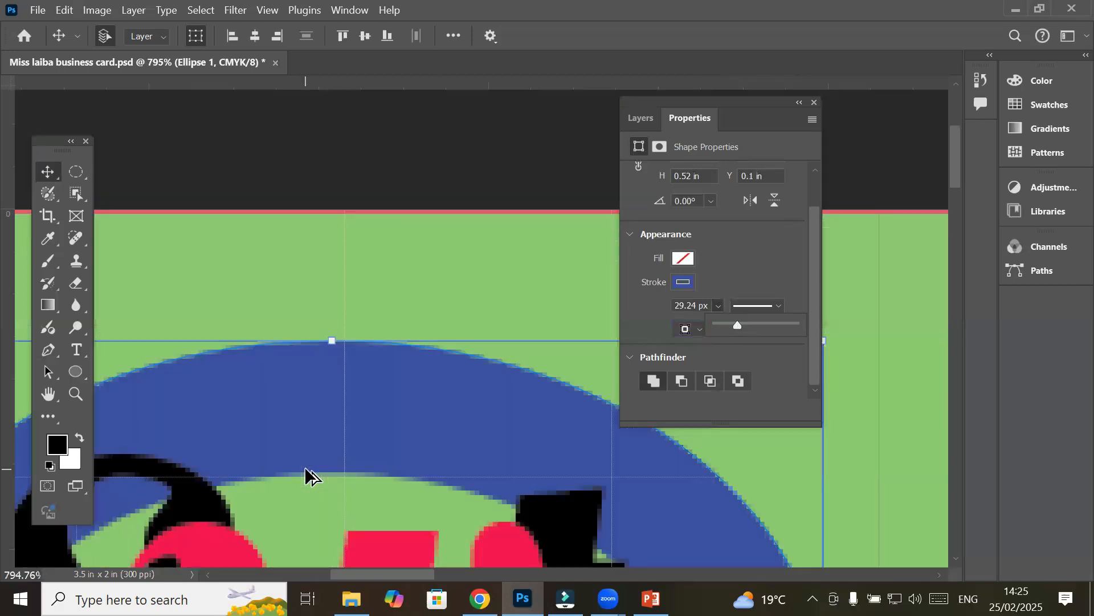
left_click(698, 328)
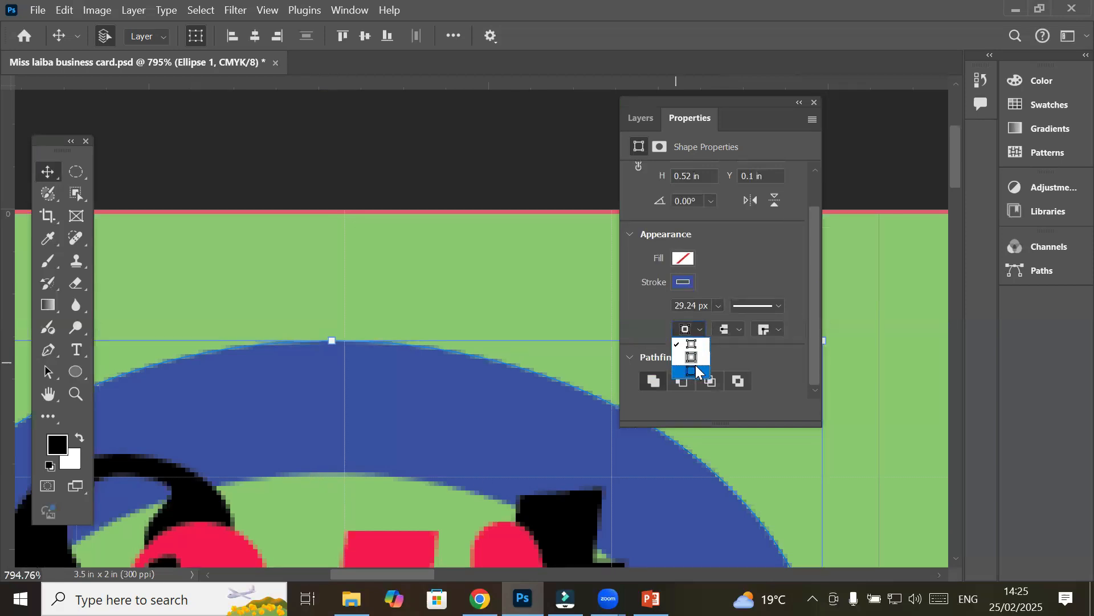
left_click(700, 372)
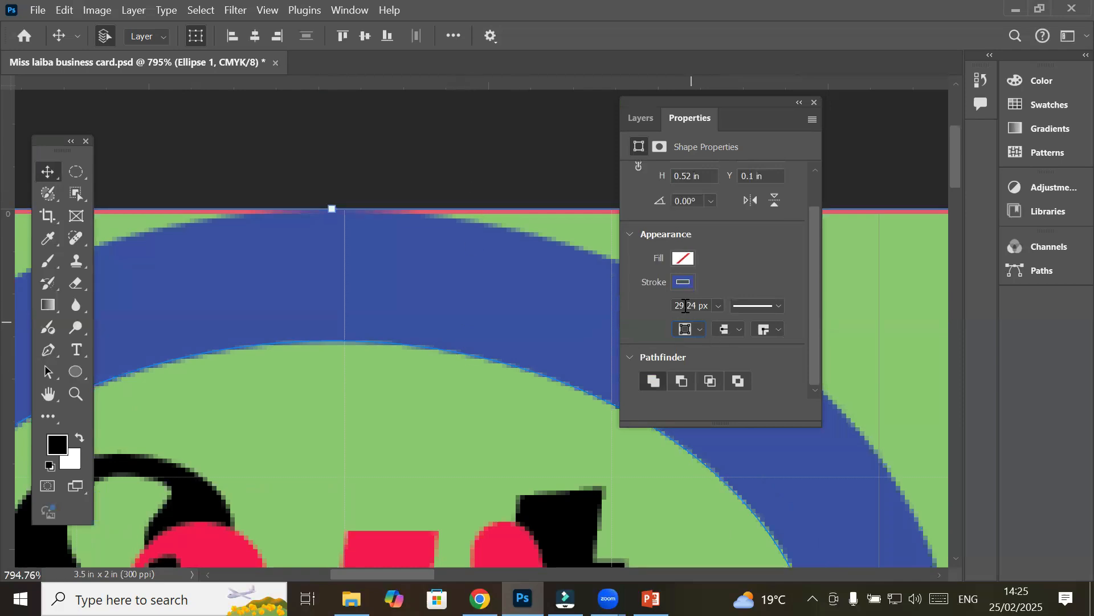
left_click(699, 330)
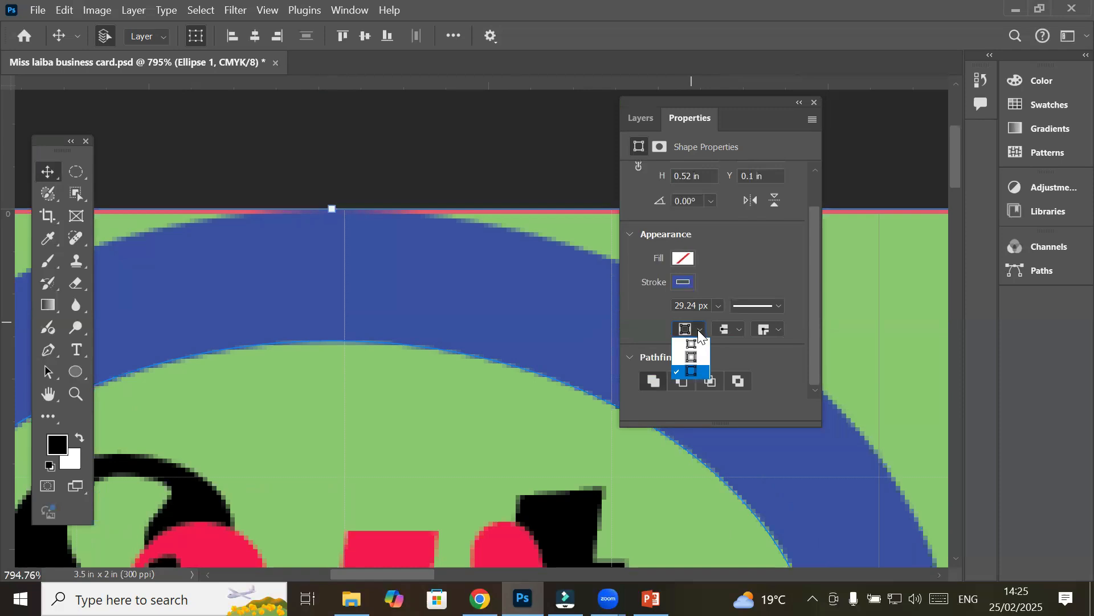
left_click(699, 358)
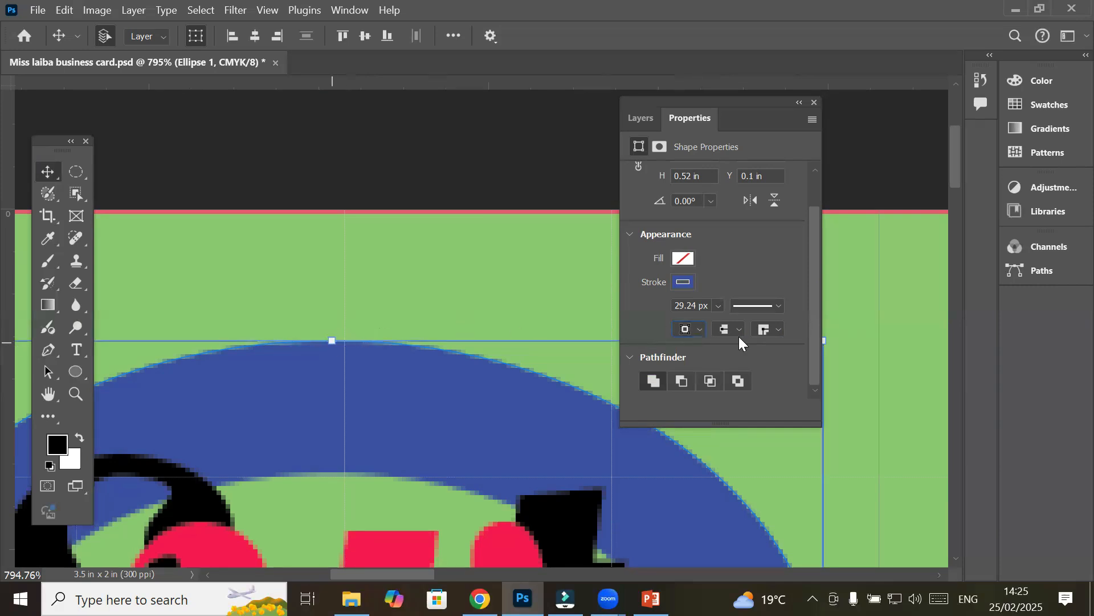
left_click(701, 329)
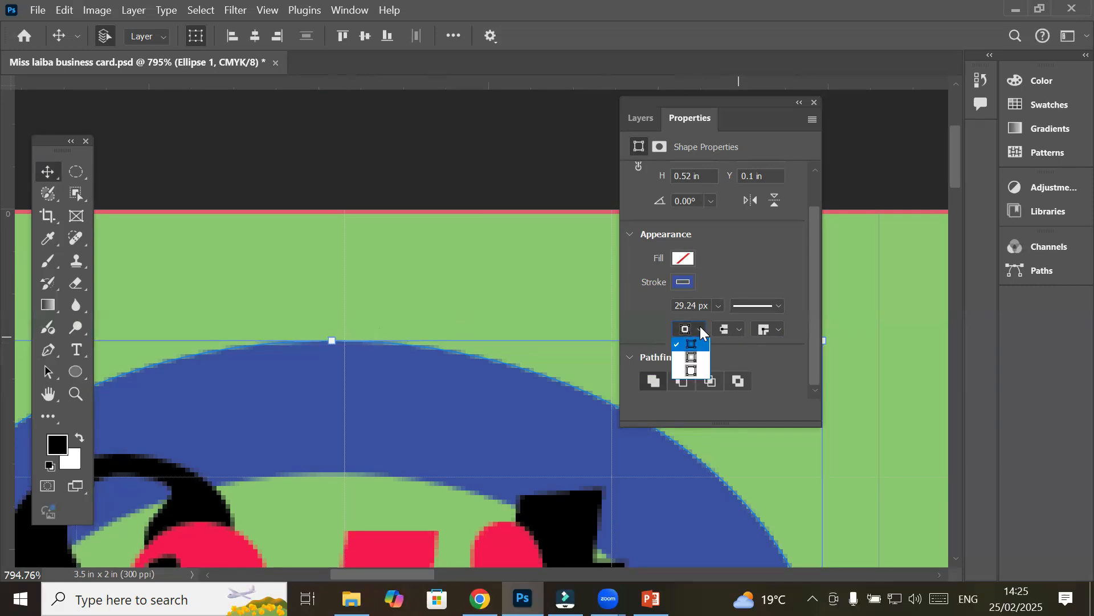
left_click(697, 358)
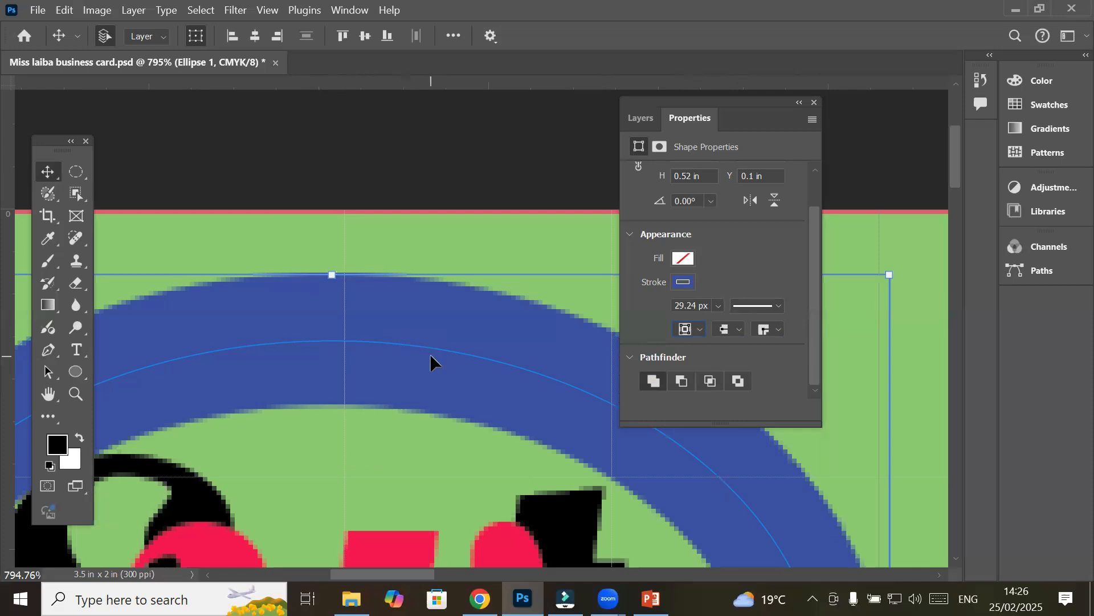
left_click(701, 330)
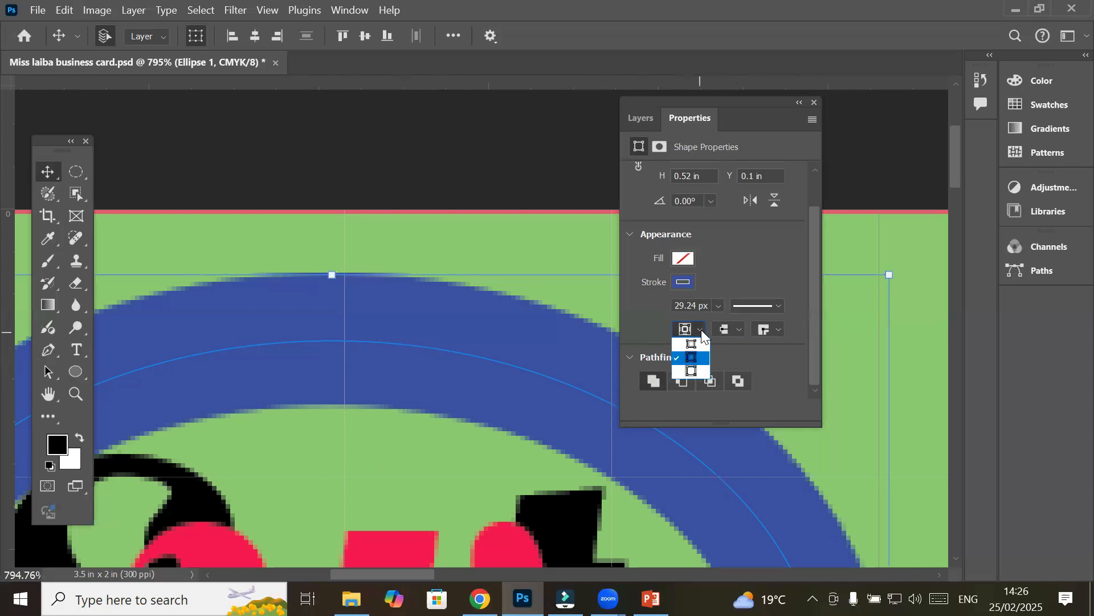
left_click(701, 372)
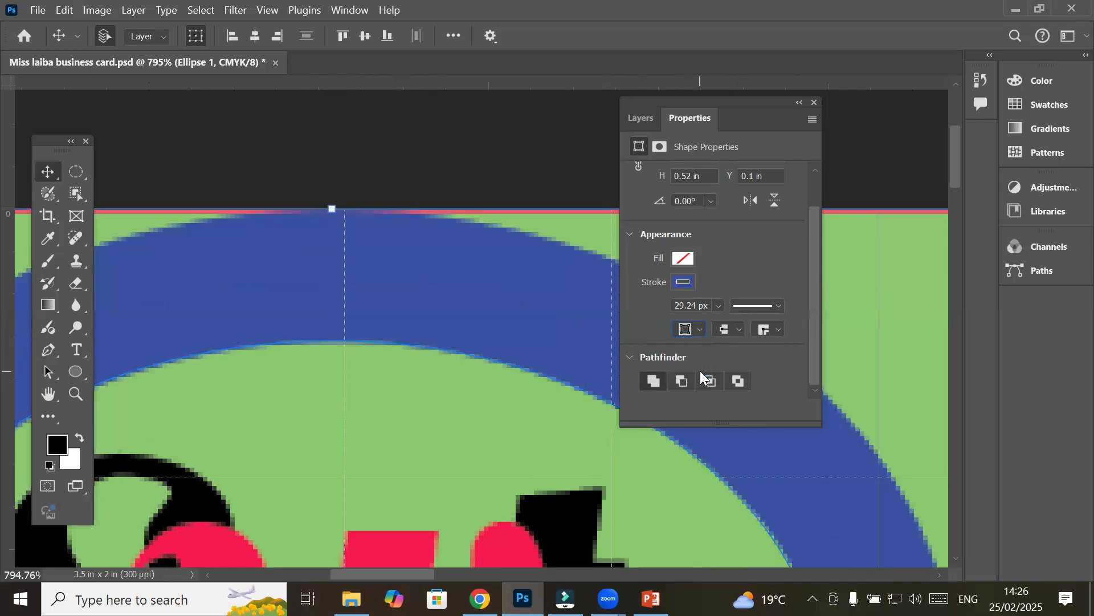
left_click(697, 330)
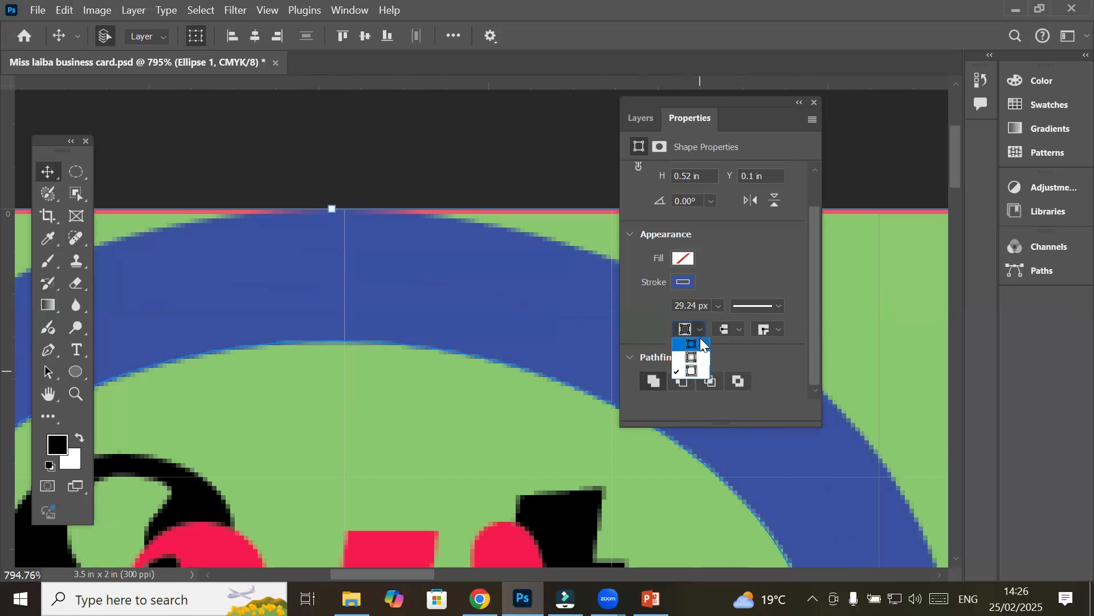
left_click(701, 343)
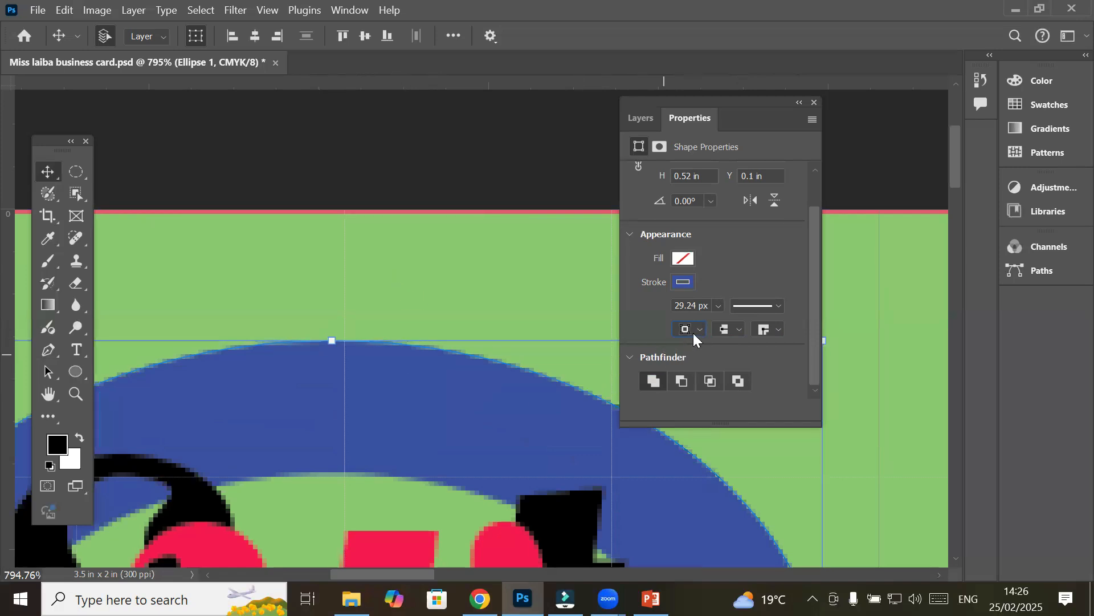
left_click(697, 329)
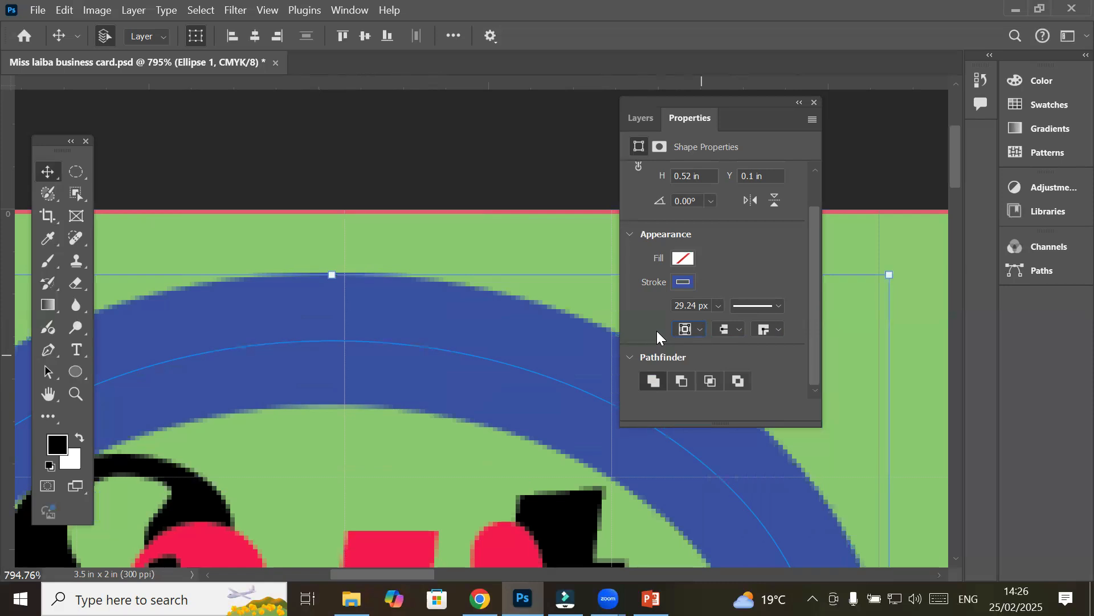
Change the ellipse stroke from the dashed preset to the dotted preset
left_click(778, 307)
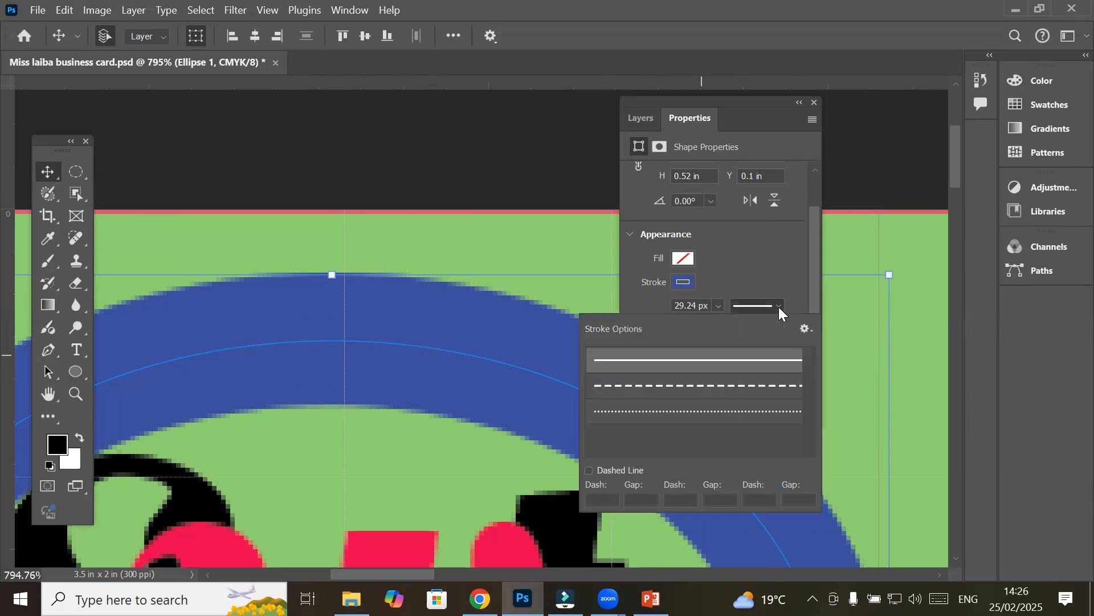
left_click(744, 383)
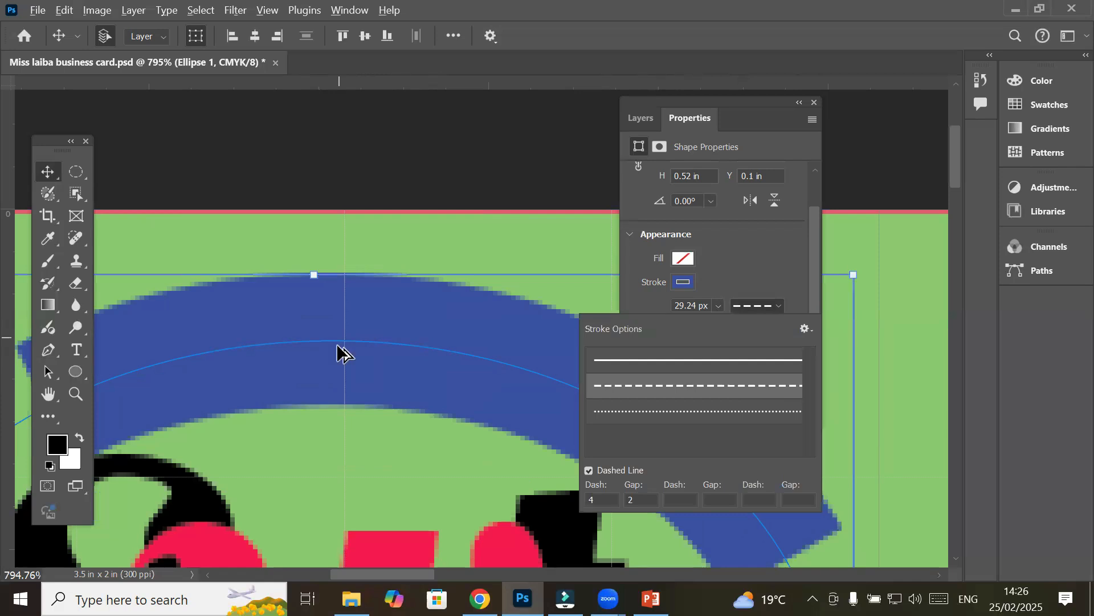
scroll(337, 343, "down", 8)
scroll(339, 351, "down", 7)
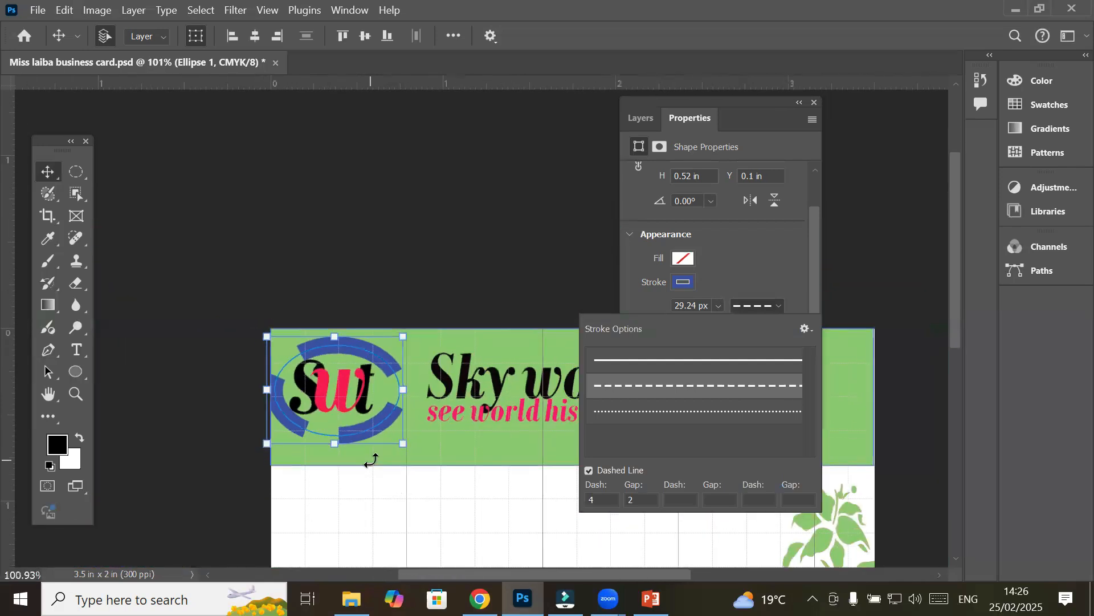
scroll(361, 420, "up", 2)
scroll(337, 374, "up", 2)
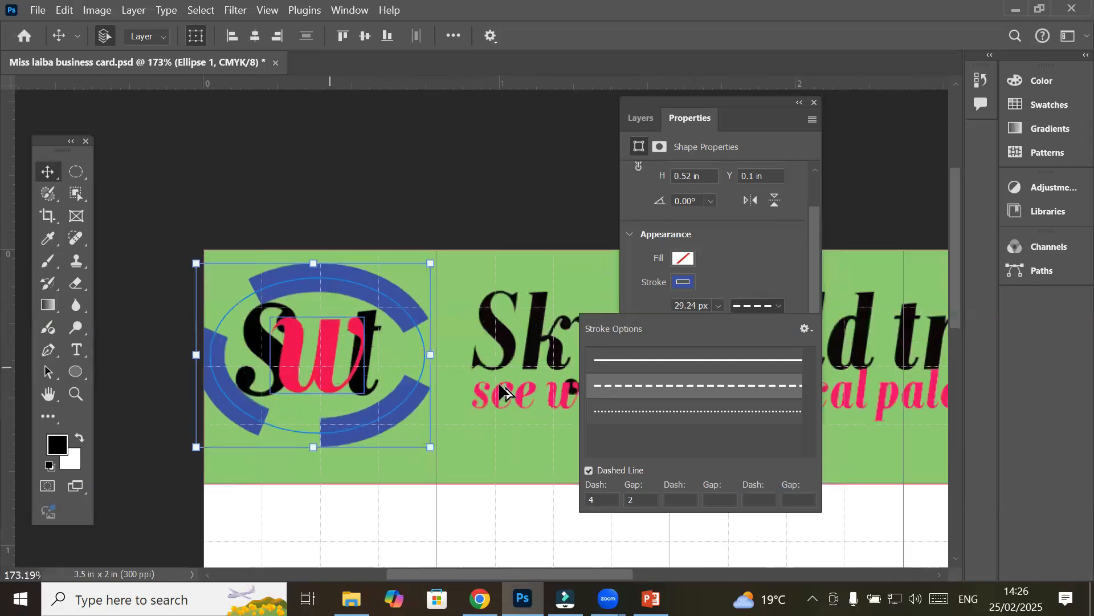
left_click(640, 408)
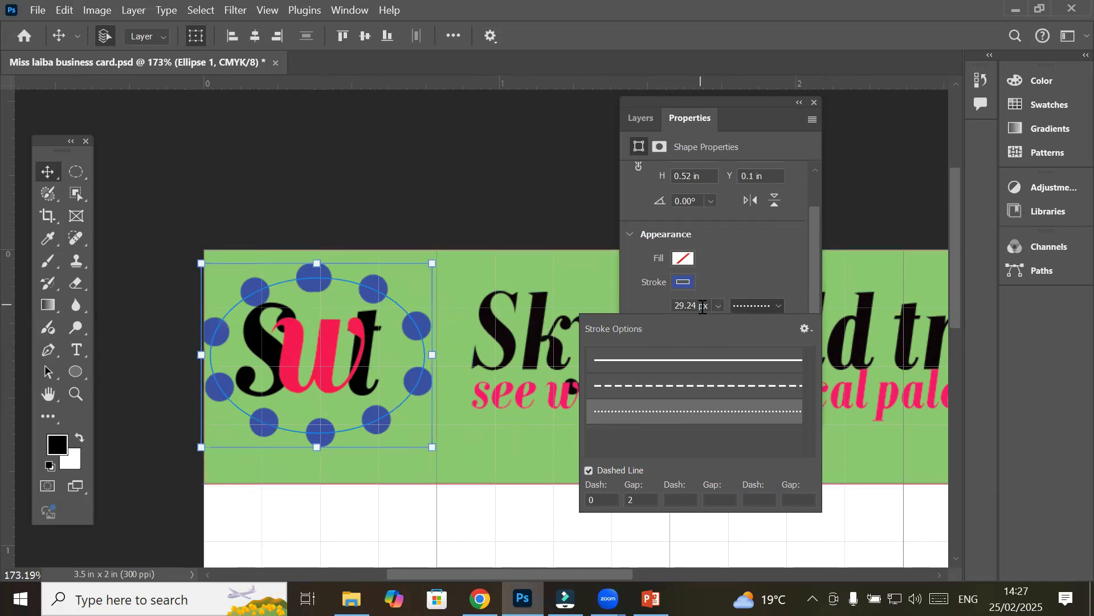
Try outside and inside alignment for the dotted ring's stroke, settling on centre alignment
left_click(720, 272)
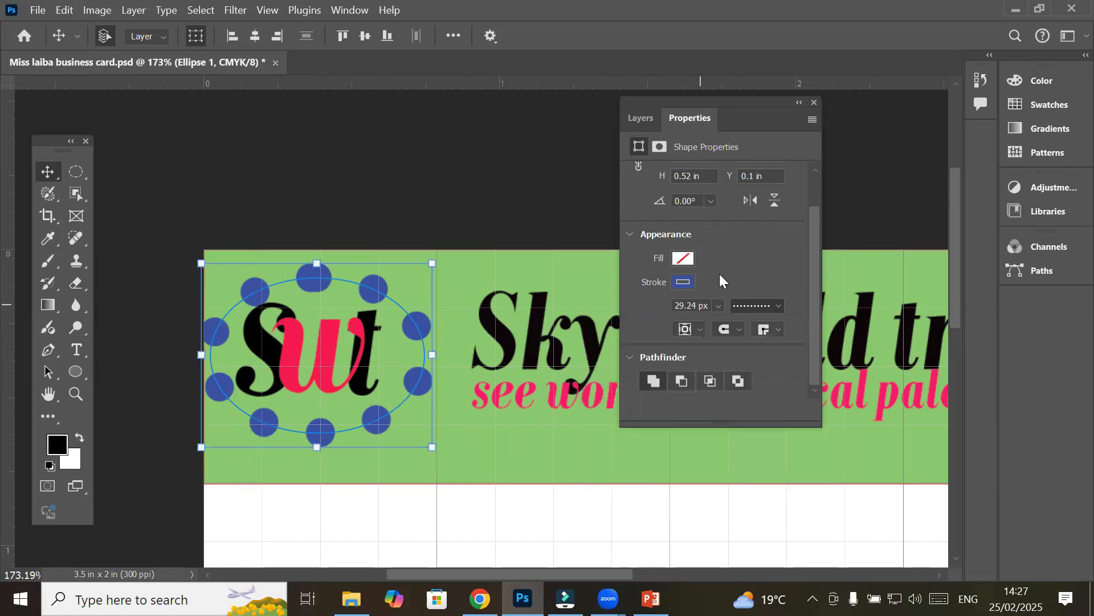
left_click(696, 329)
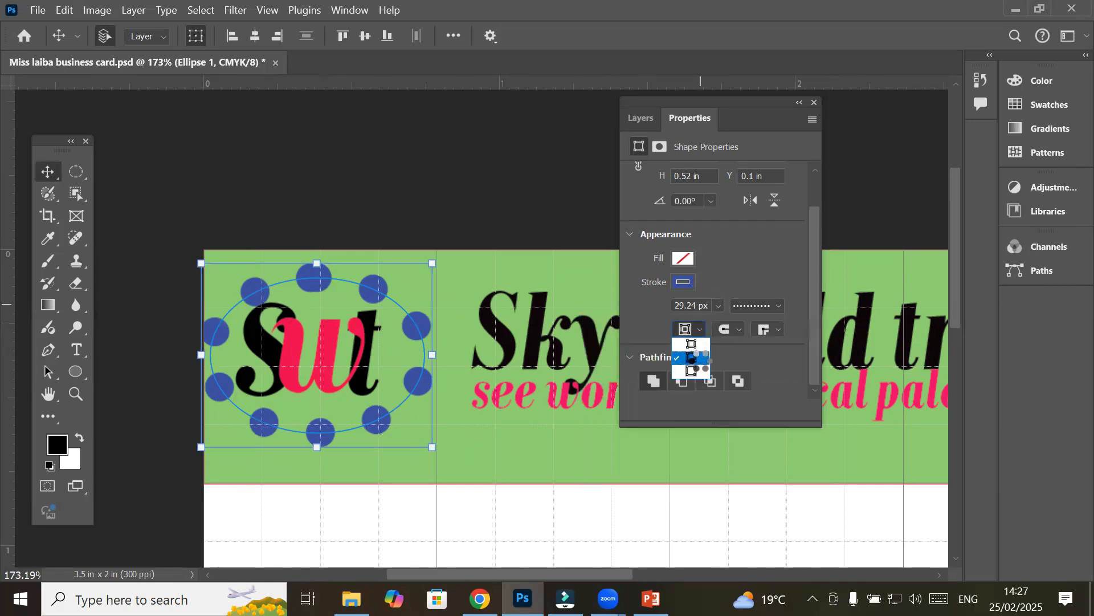
left_click(697, 367)
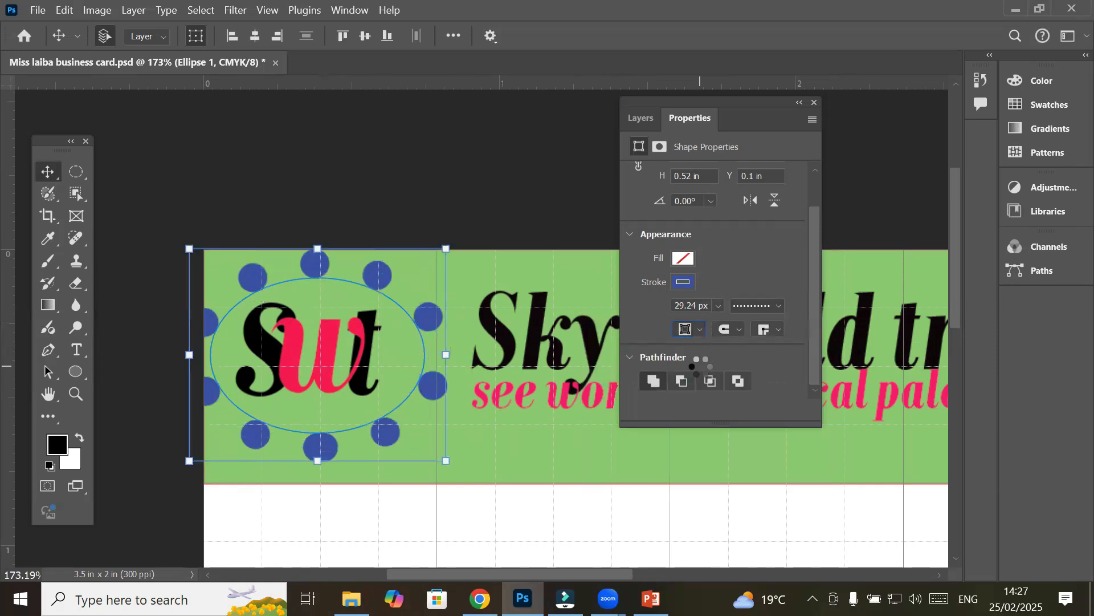
left_click(692, 330)
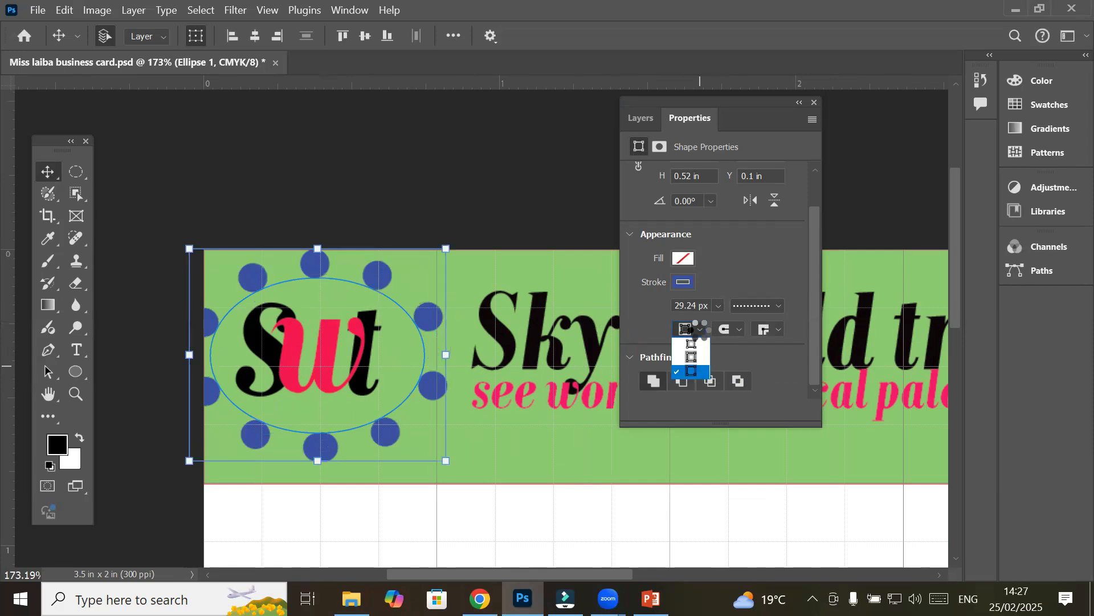
left_click(692, 343)
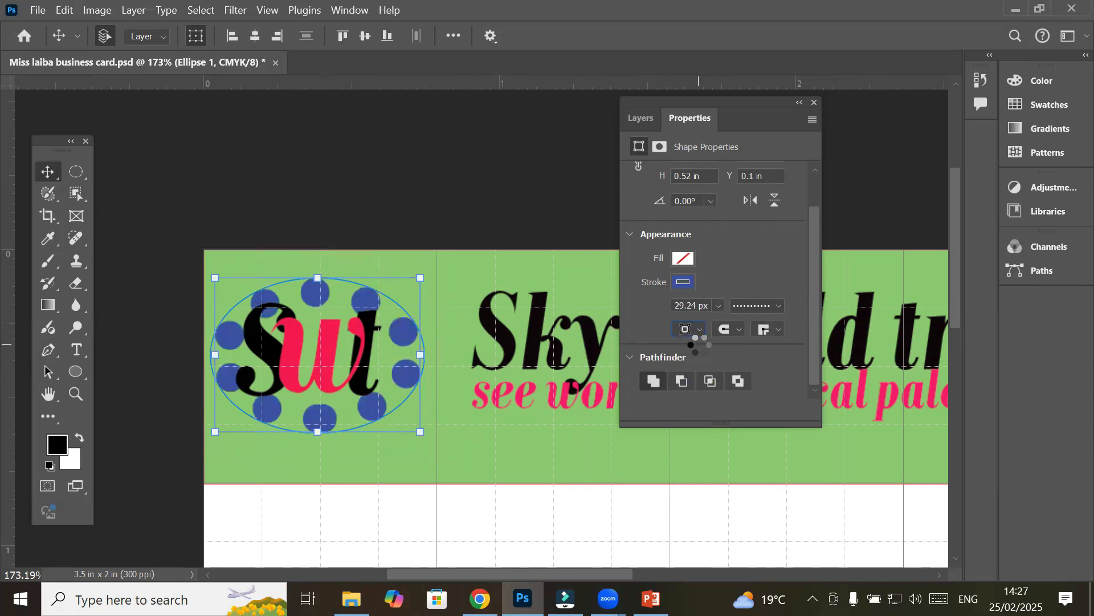
left_click(690, 330)
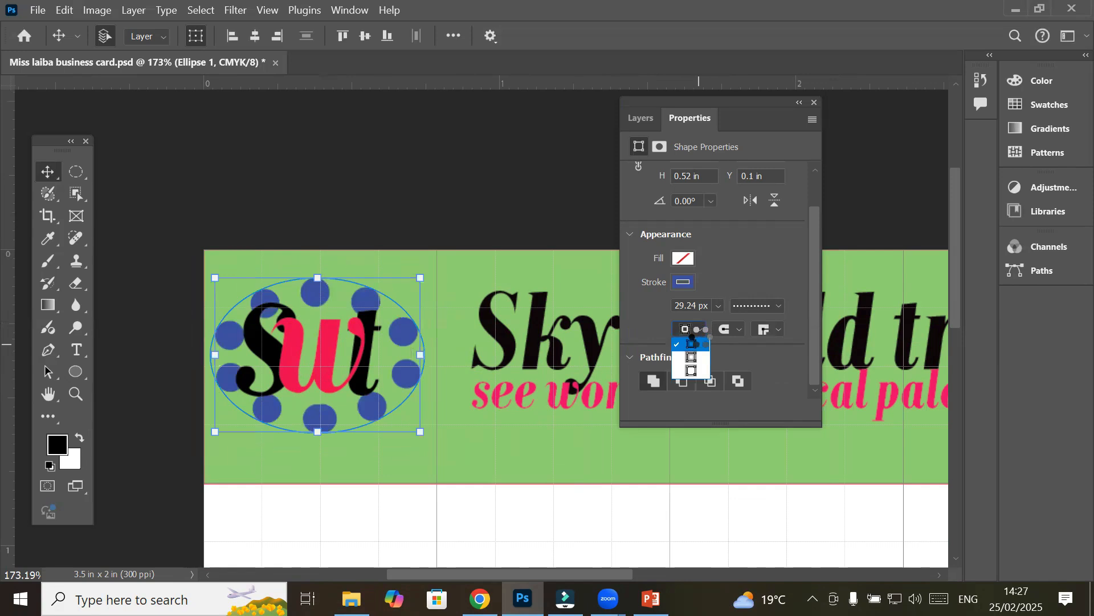
left_click(694, 355)
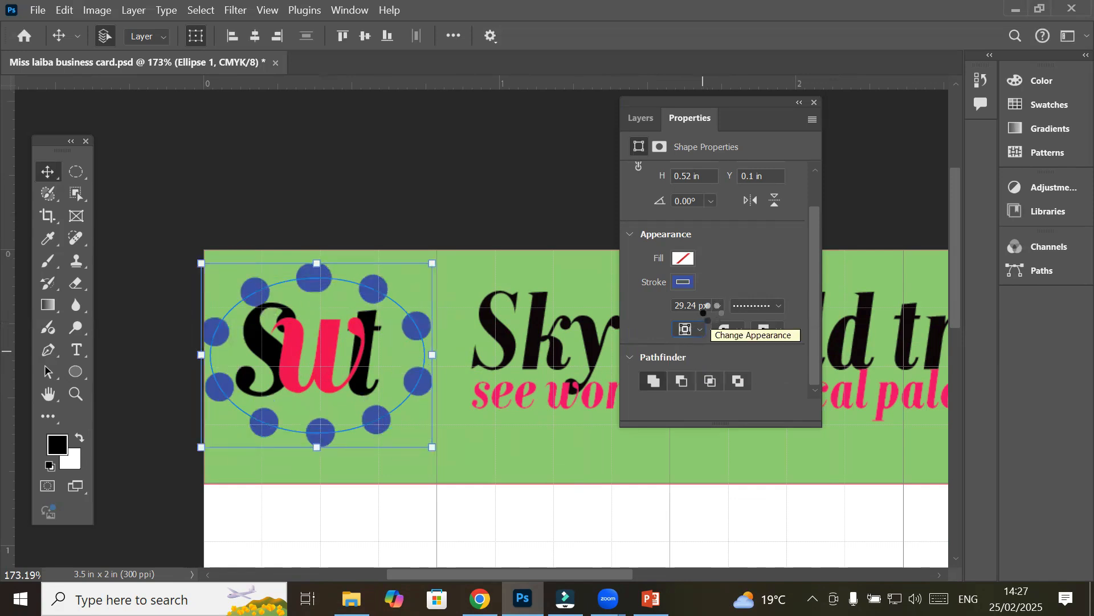
left_click(775, 305)
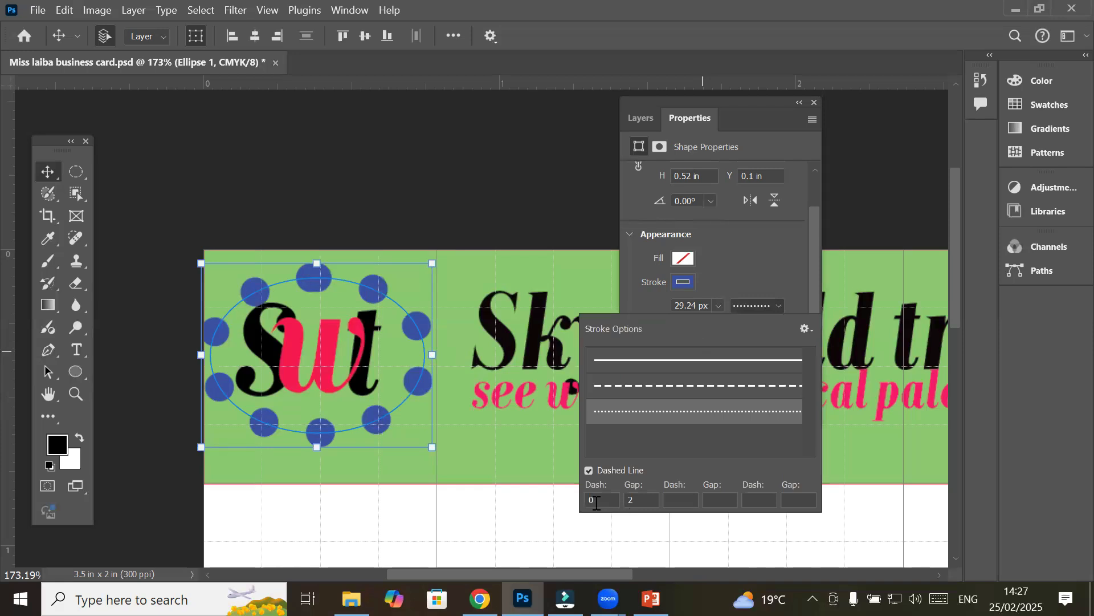
key("Return")
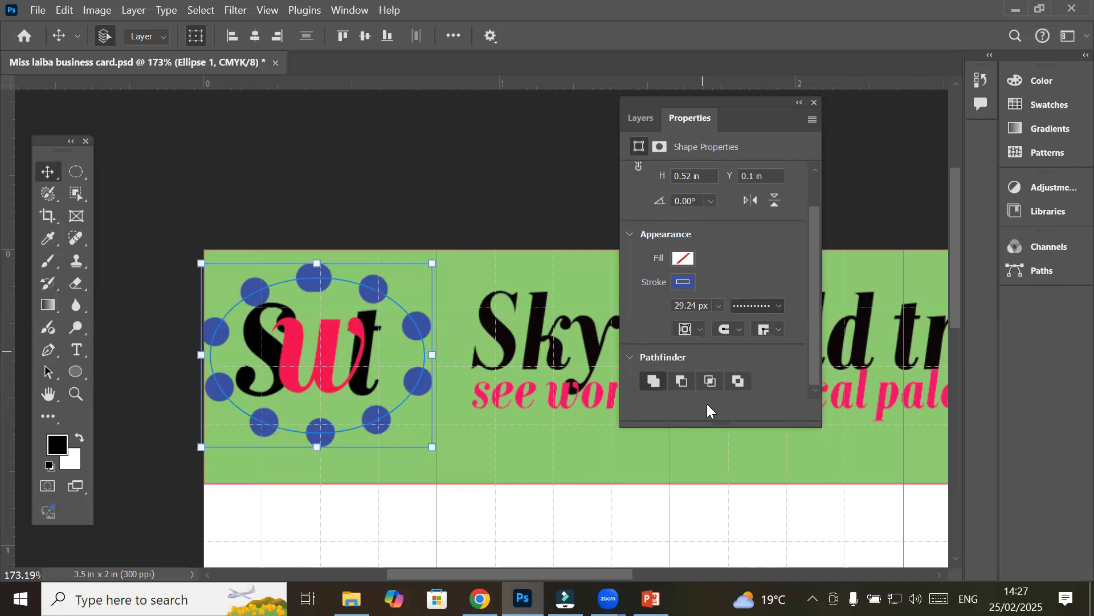
Compare solid, dashed and dotted presets on the ring, leaving Dashed Line turned on
left_click(779, 310)
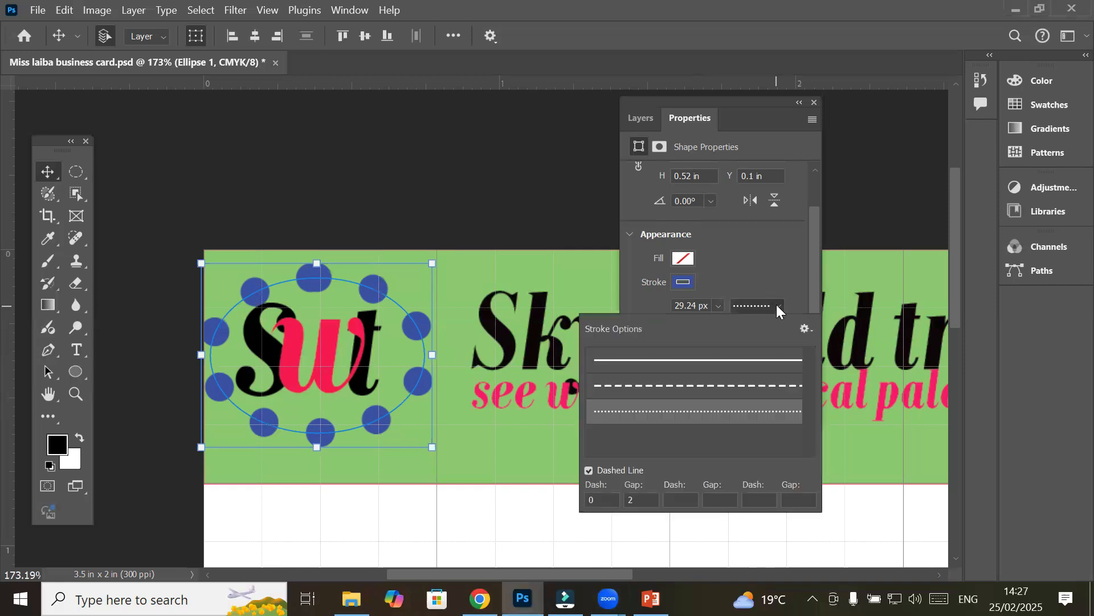
left_click(764, 364)
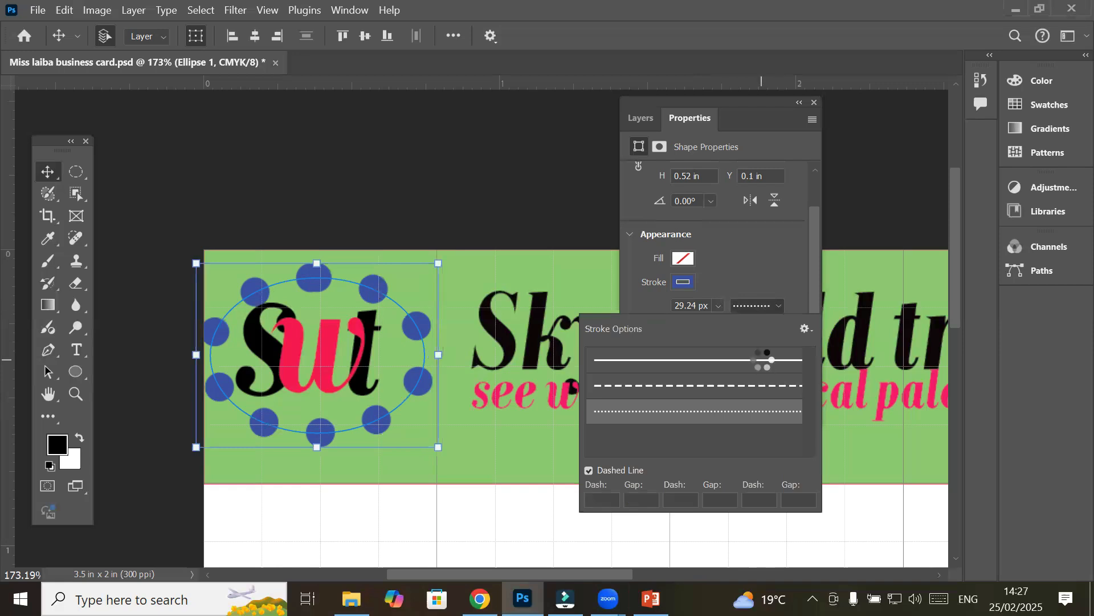
left_click(773, 388)
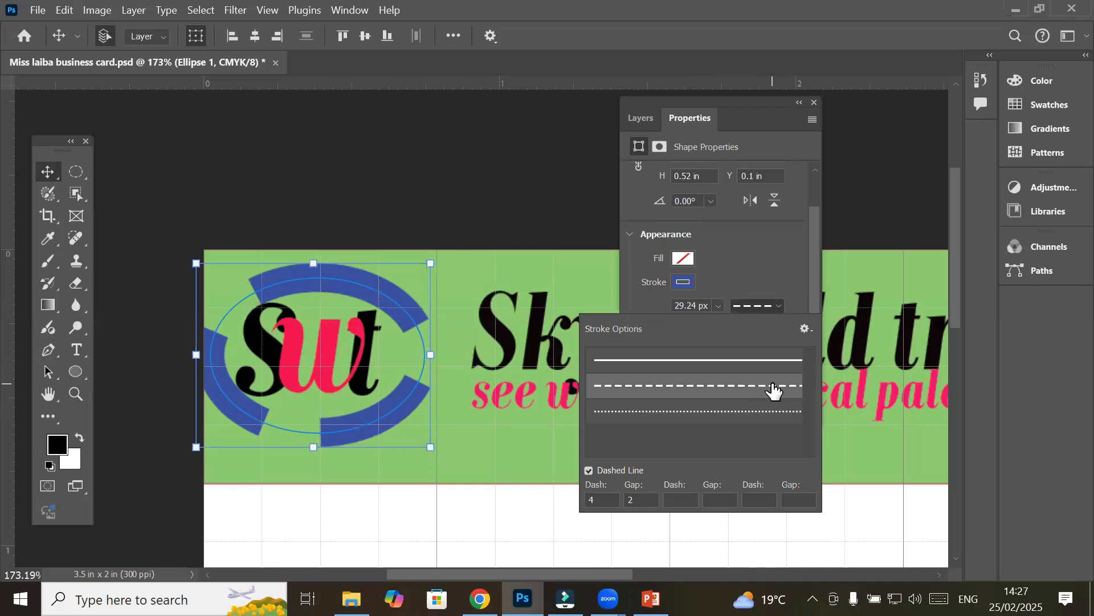
left_click(766, 410)
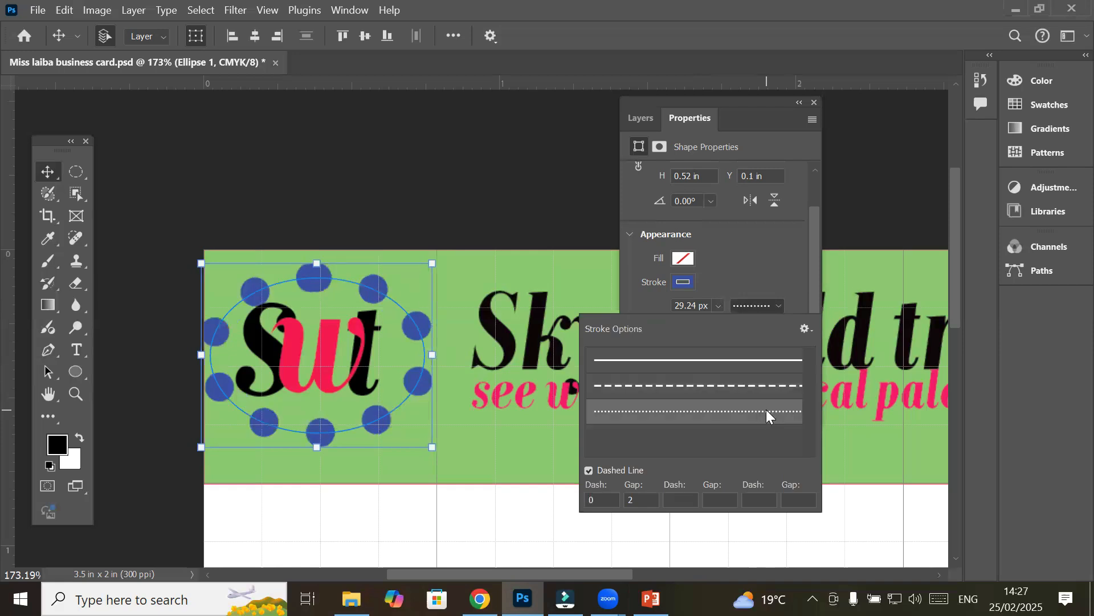
left_click(589, 471)
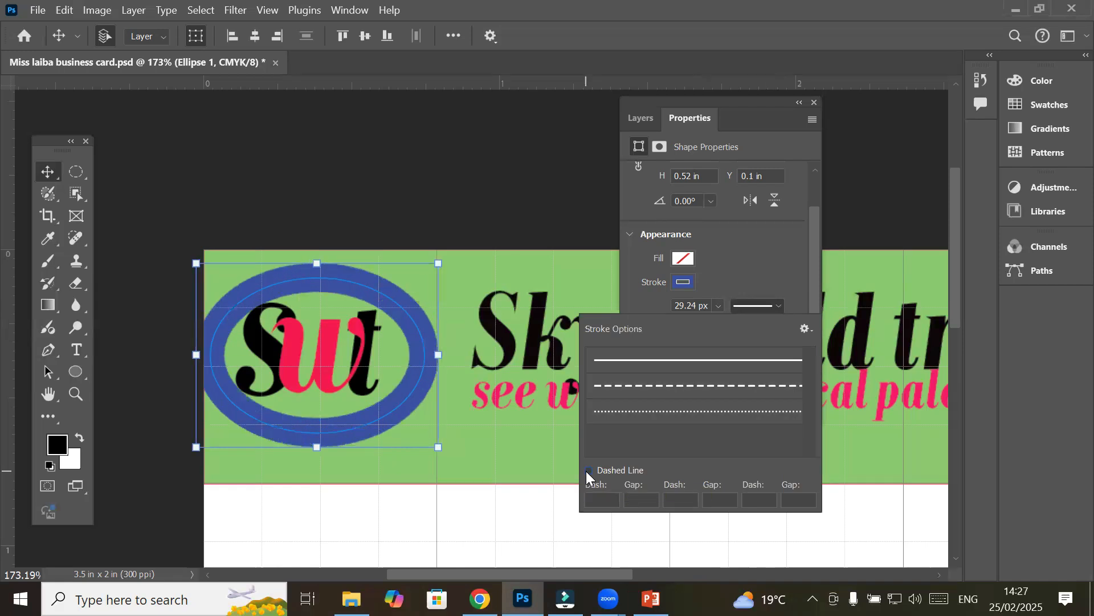
left_click(587, 471)
left_click(587, 471)
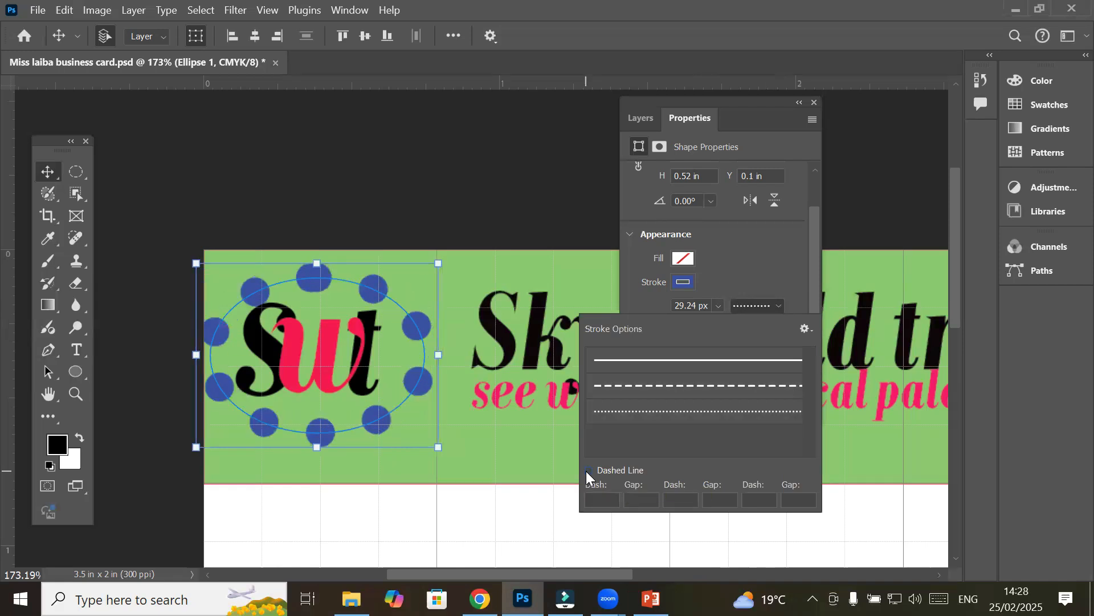
left_click(587, 471)
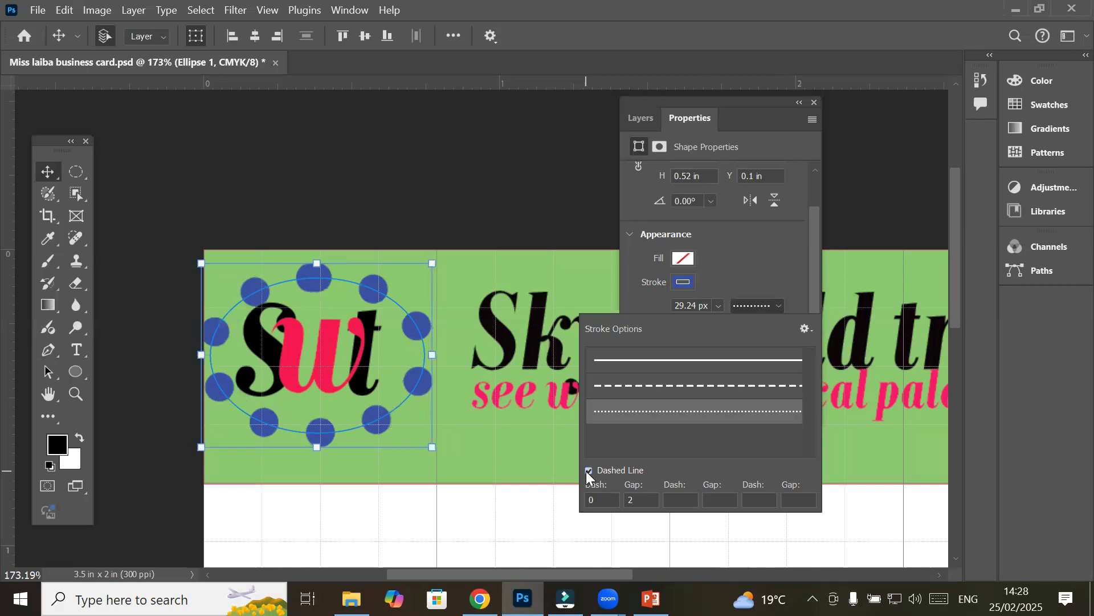
left_click(587, 471)
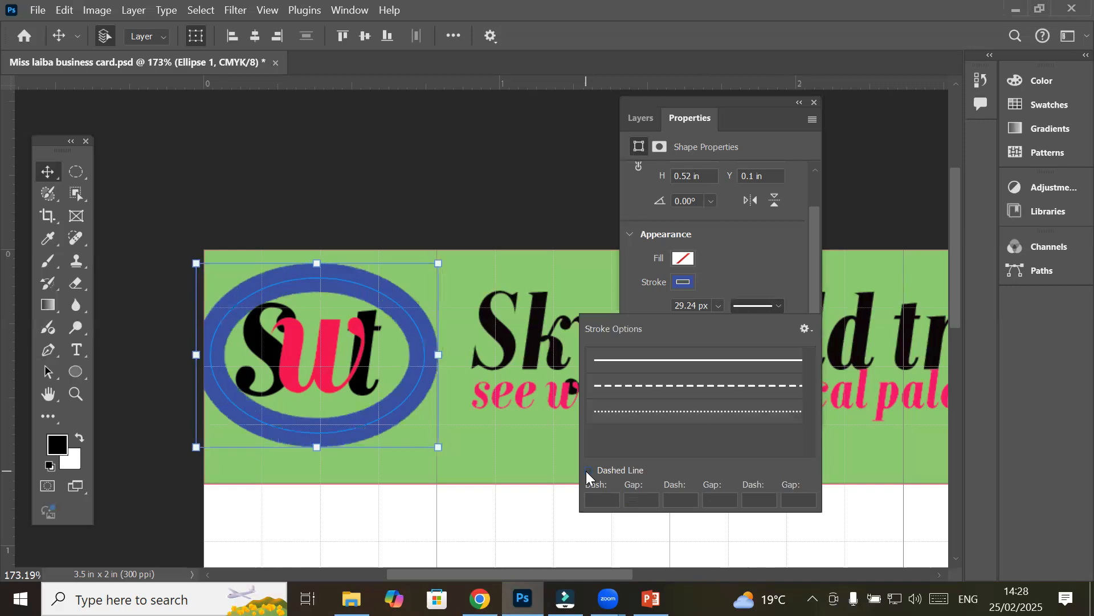
left_click(588, 471)
Set the ring's dash to 1 and gap to 1
left_click(599, 500)
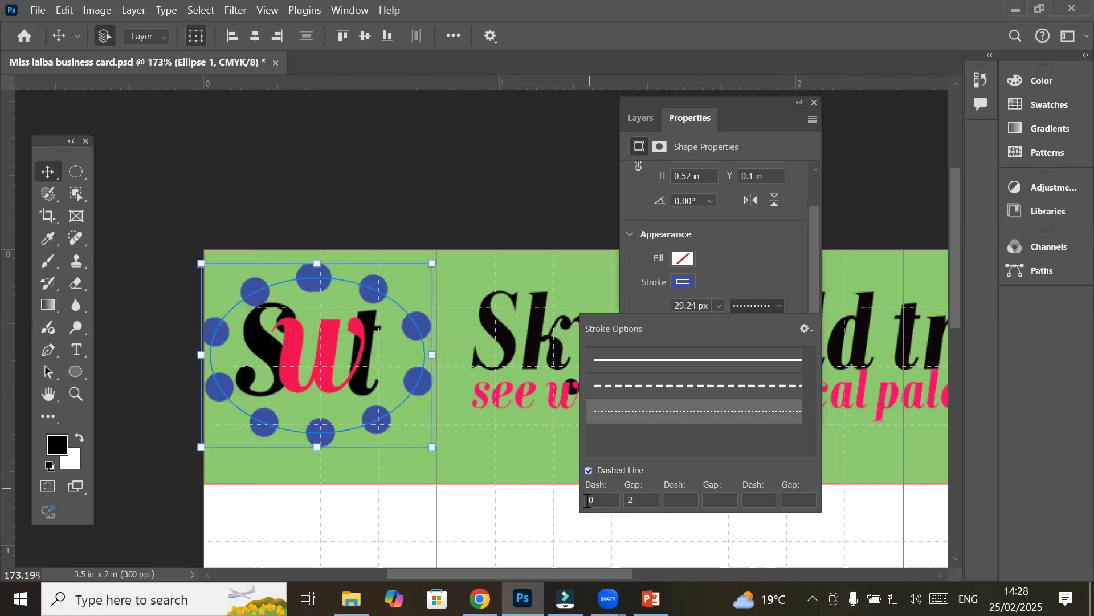
type("1")
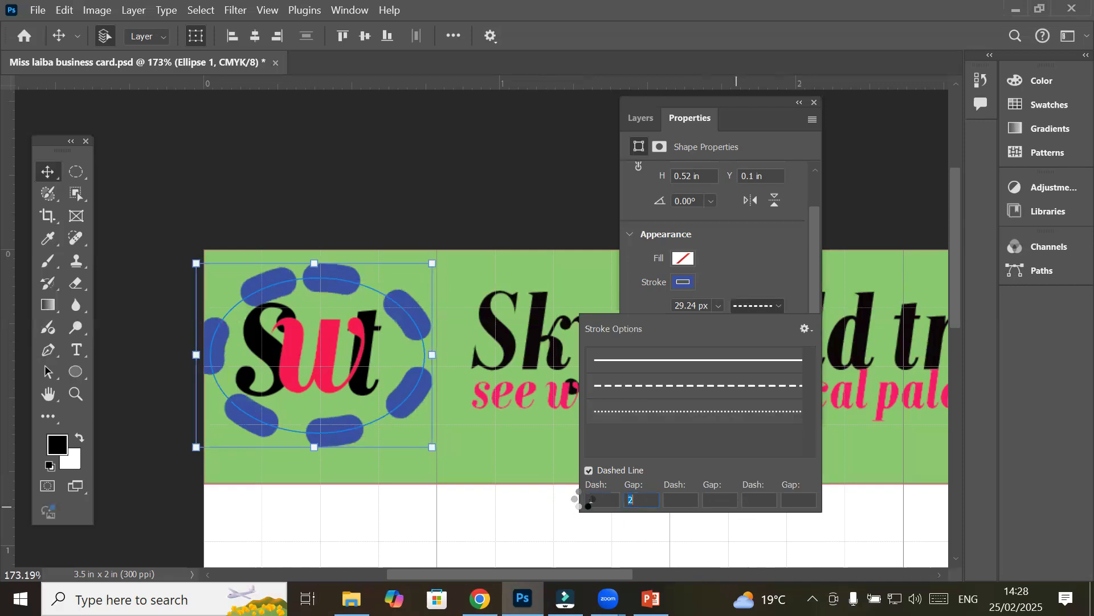
double_click(647, 501)
type("1")
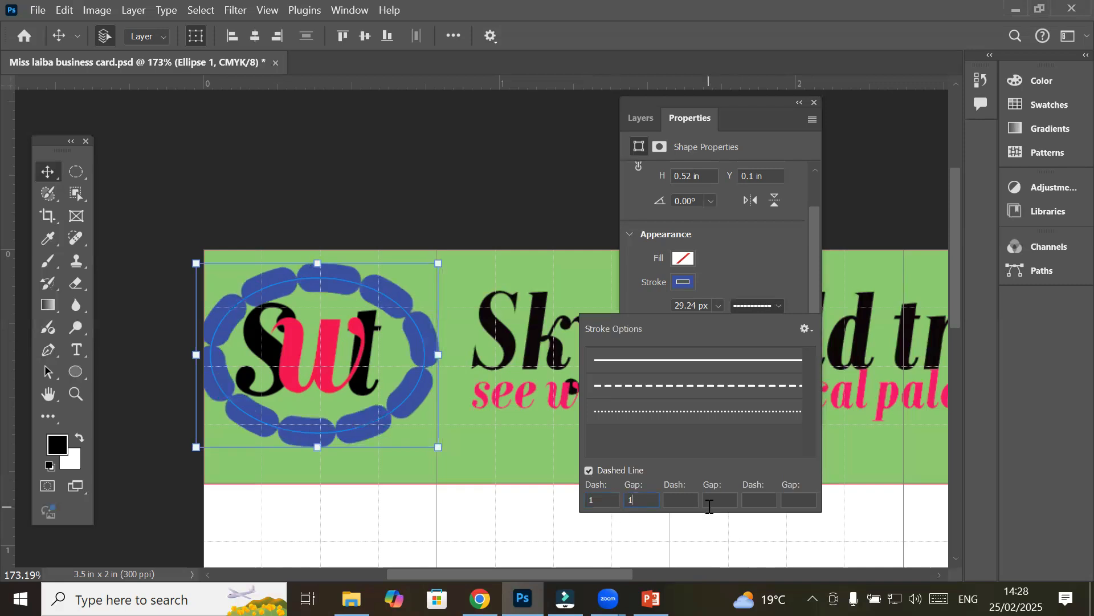
left_click(687, 499)
left_click(731, 253)
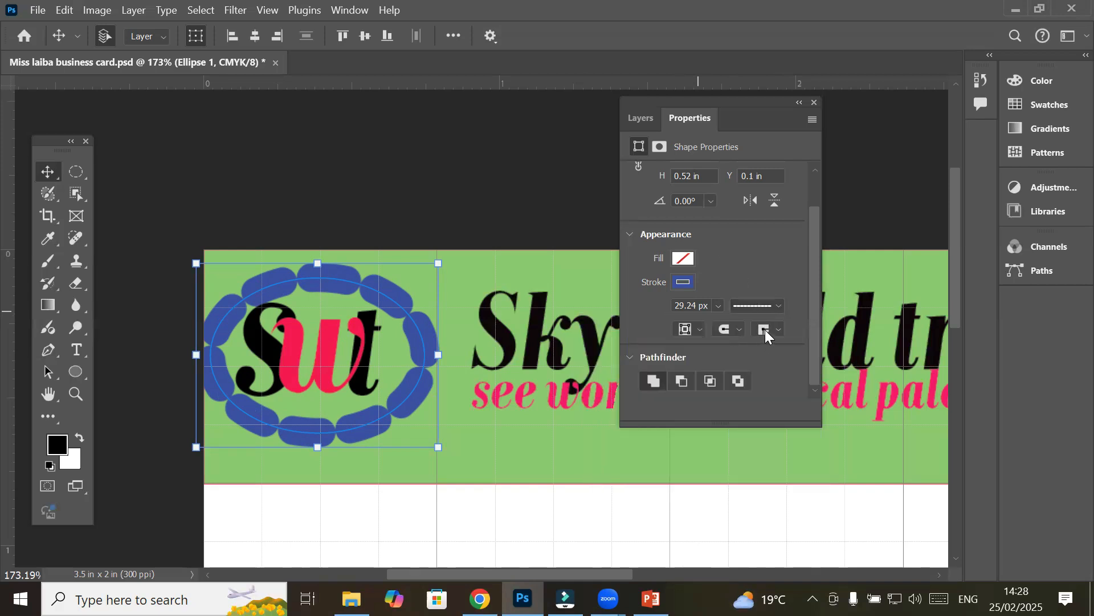
Try butt caps on the ring's dashes, then switch them to round caps
left_click(740, 330)
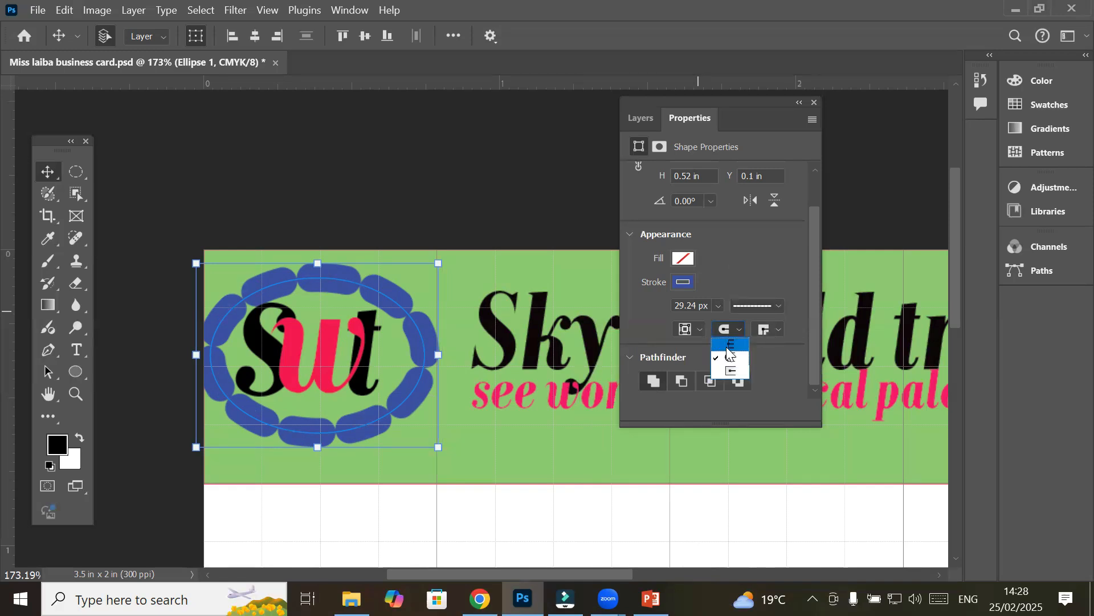
left_click(728, 345)
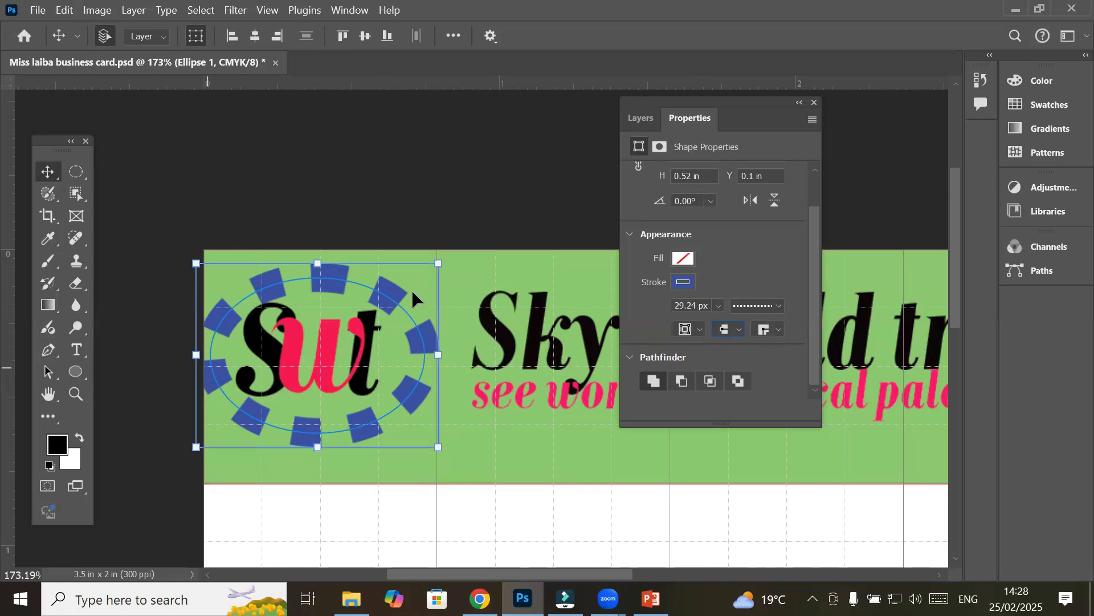
left_click(740, 329)
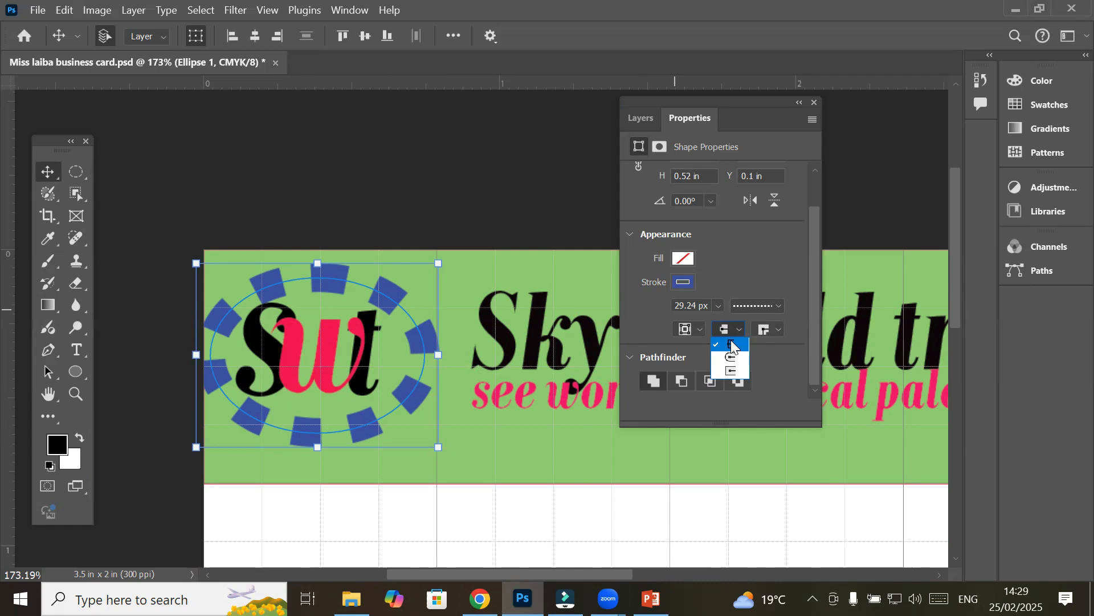
left_click(733, 345)
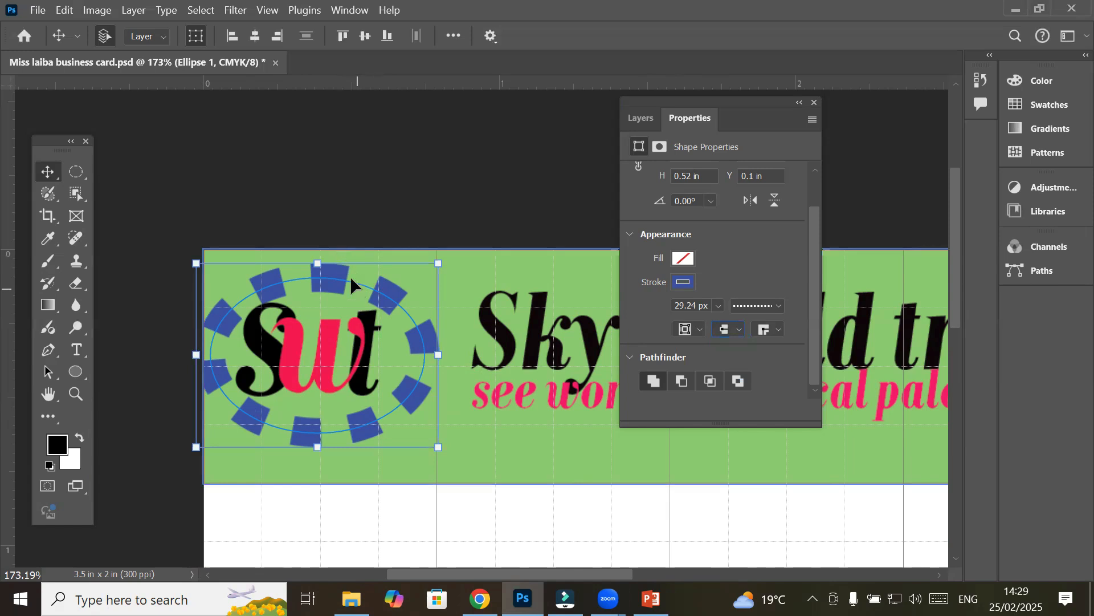
left_click(738, 330)
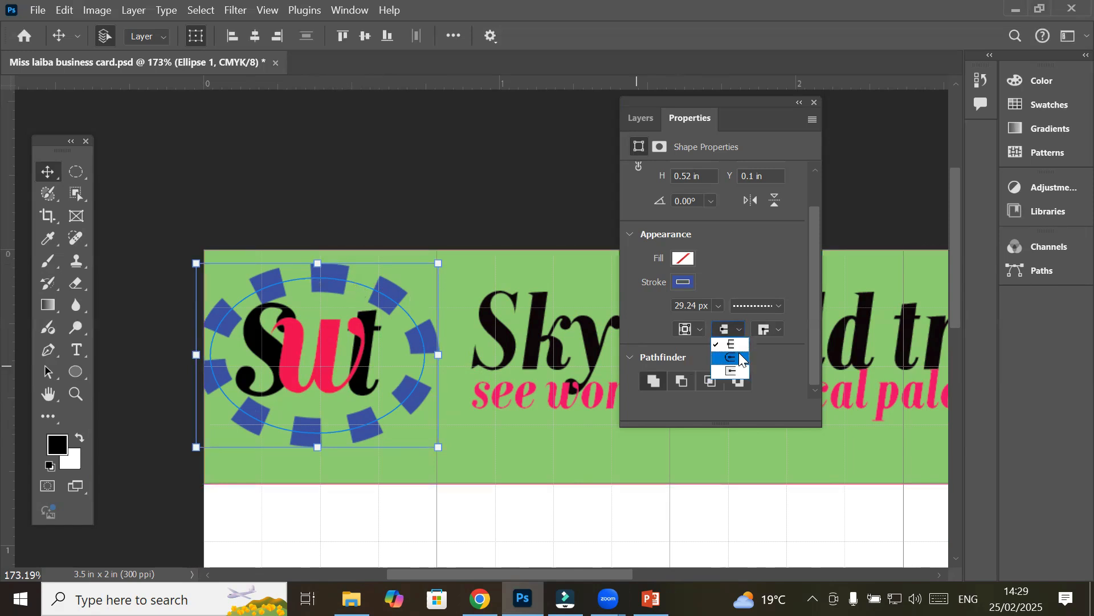
left_click(740, 356)
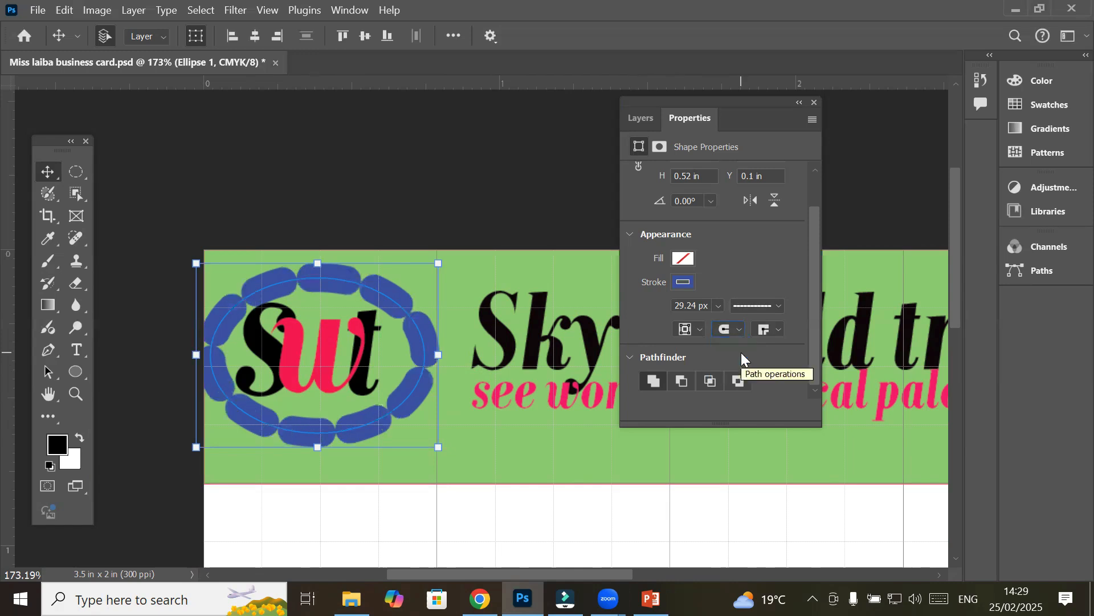
left_click(778, 307)
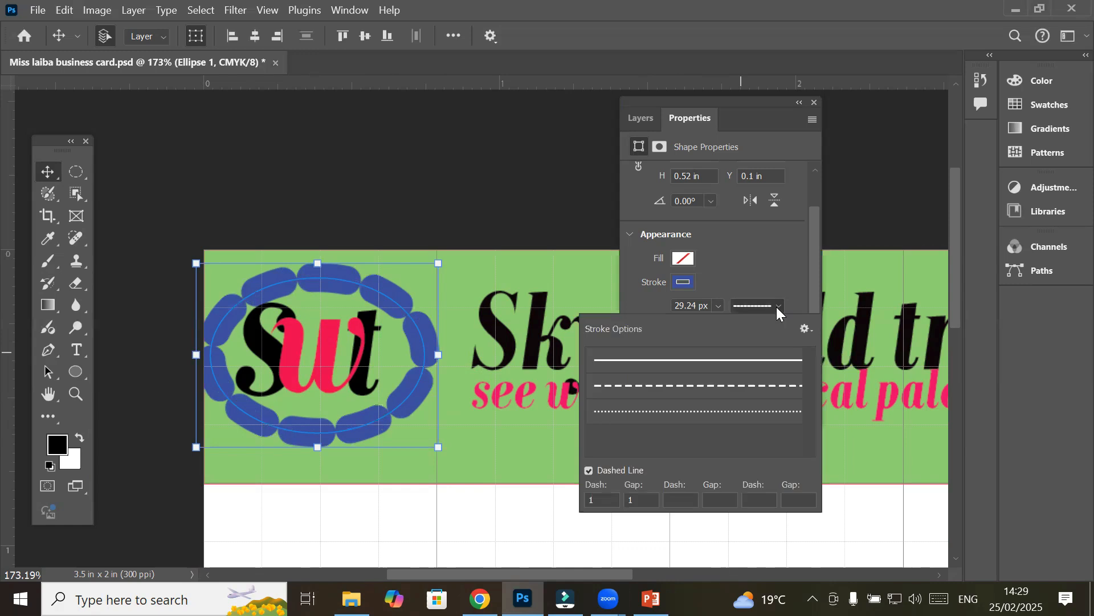
Change the ellipse ring's dash gap from 1 to 3
left_click(645, 500)
type("3")
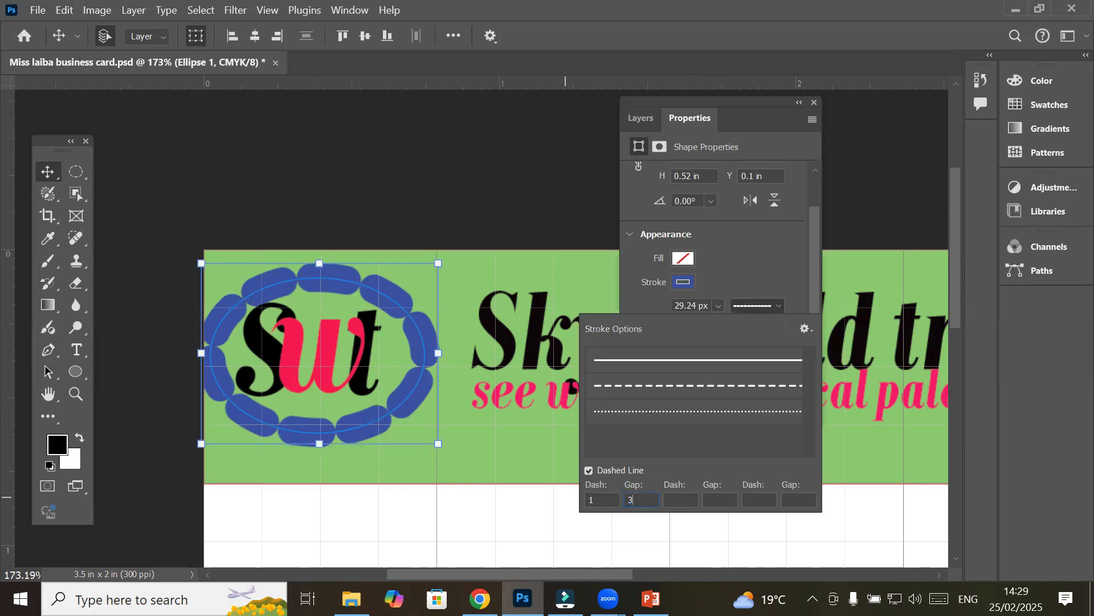
left_click(683, 499)
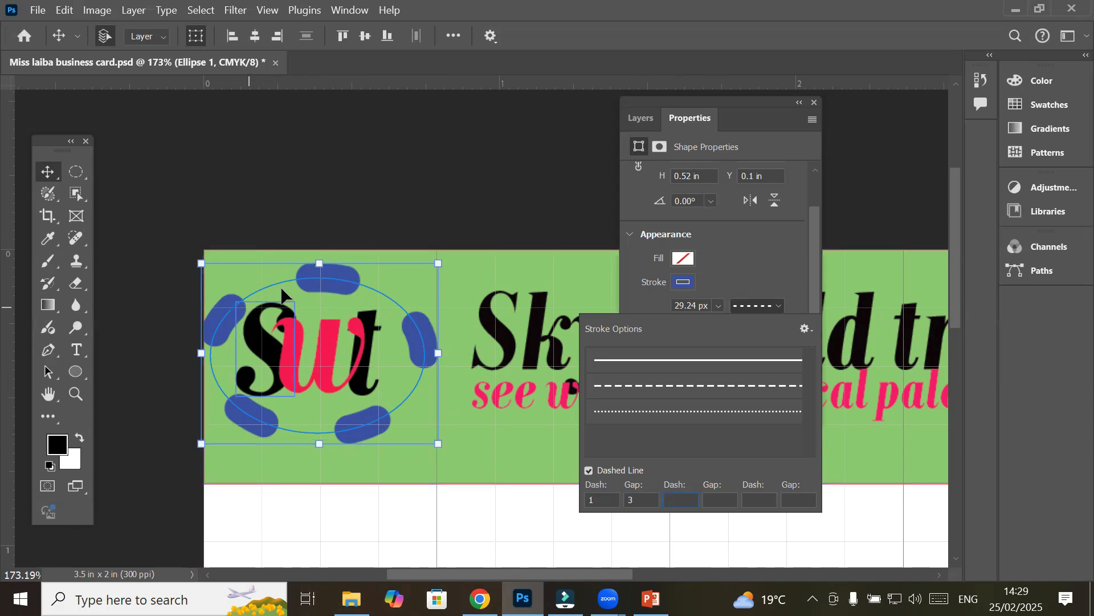
left_click(644, 501)
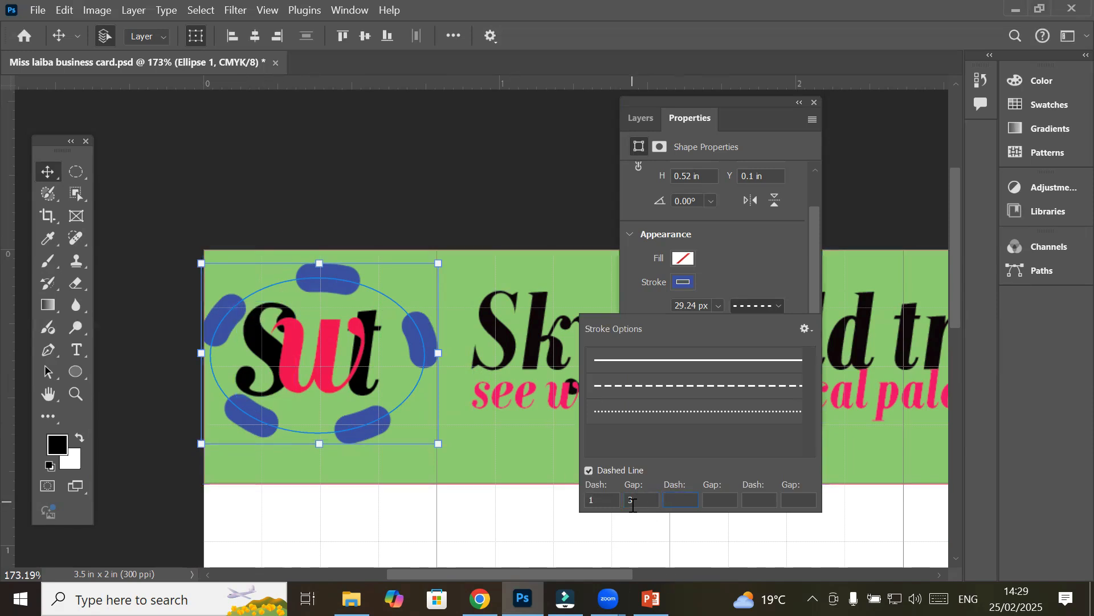
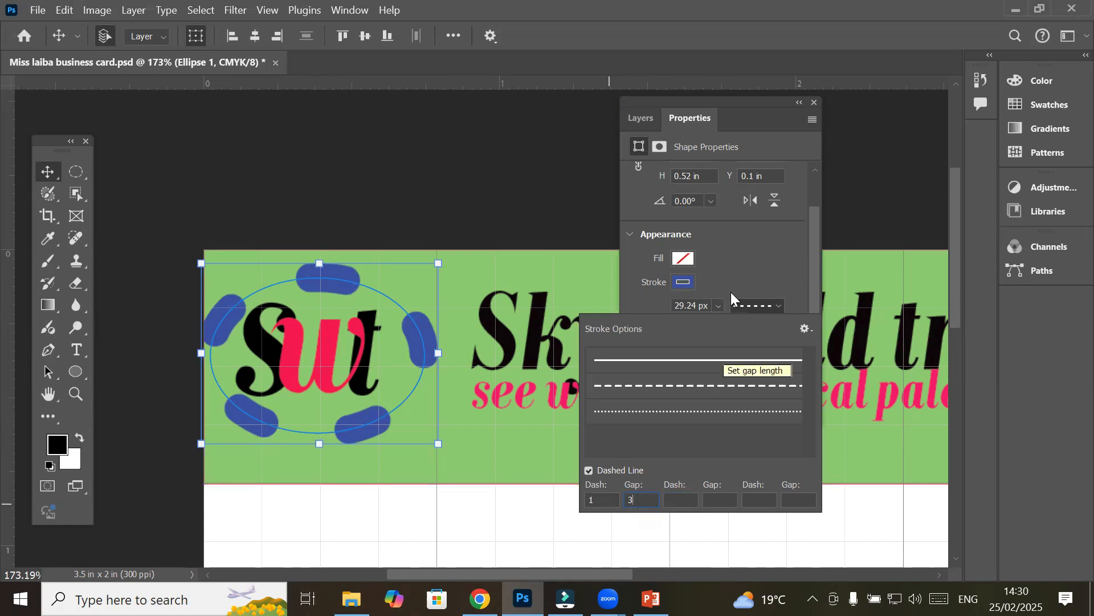
Give the logo ring's blue dashes butt (square) ends
left_click(740, 277)
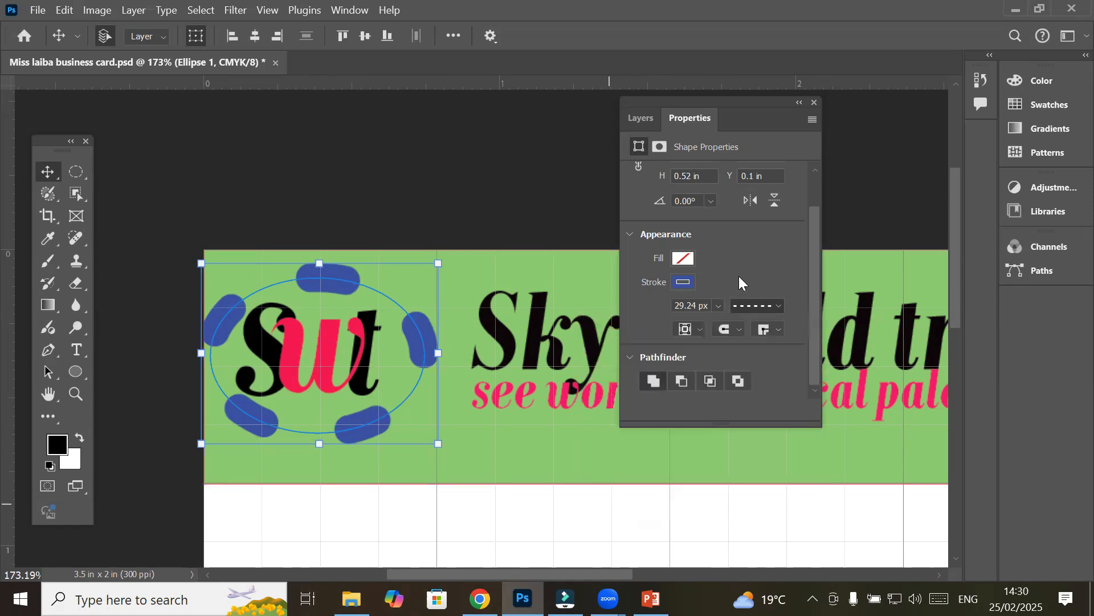
left_click(740, 330)
left_click(736, 344)
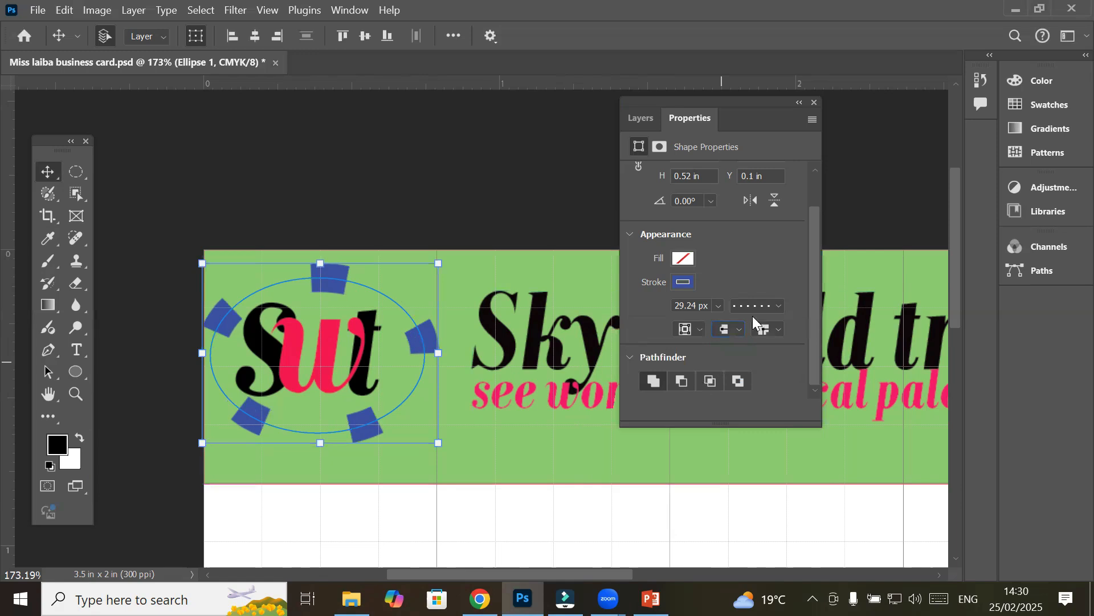
Set the ring's dash pattern to dash 1, gap 2, dash 2, gap 4
left_click(780, 305)
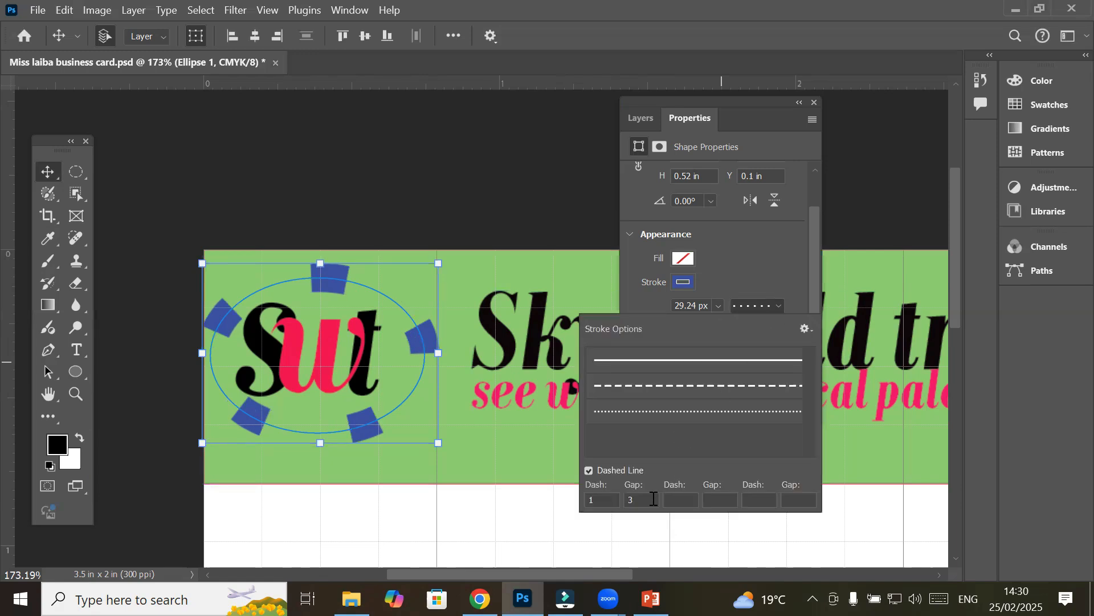
left_click(625, 501)
type("2")
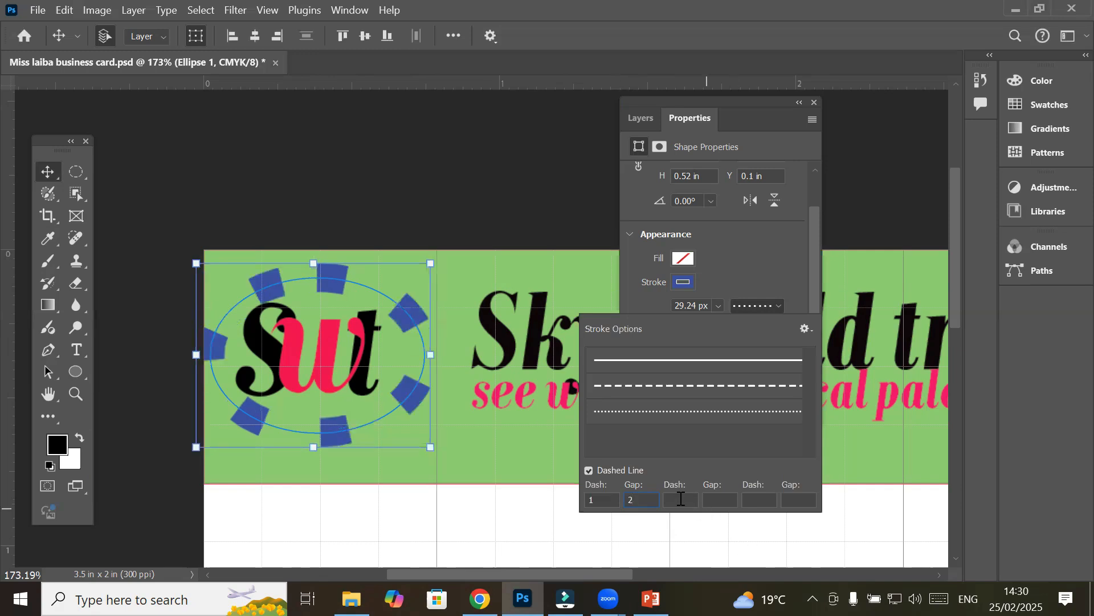
type("2")
left_click(727, 500)
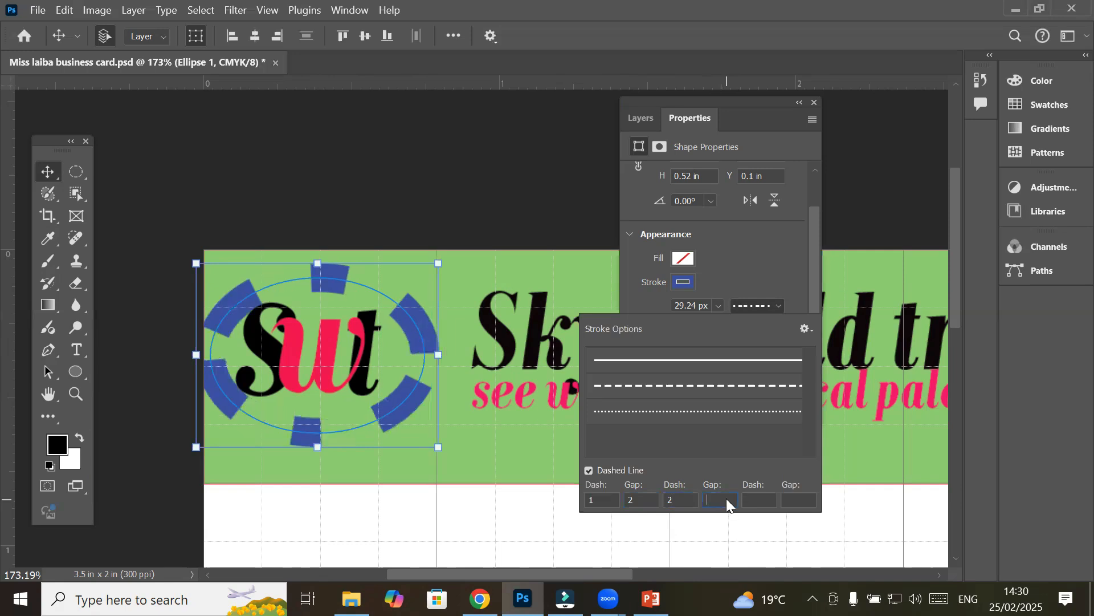
type("4")
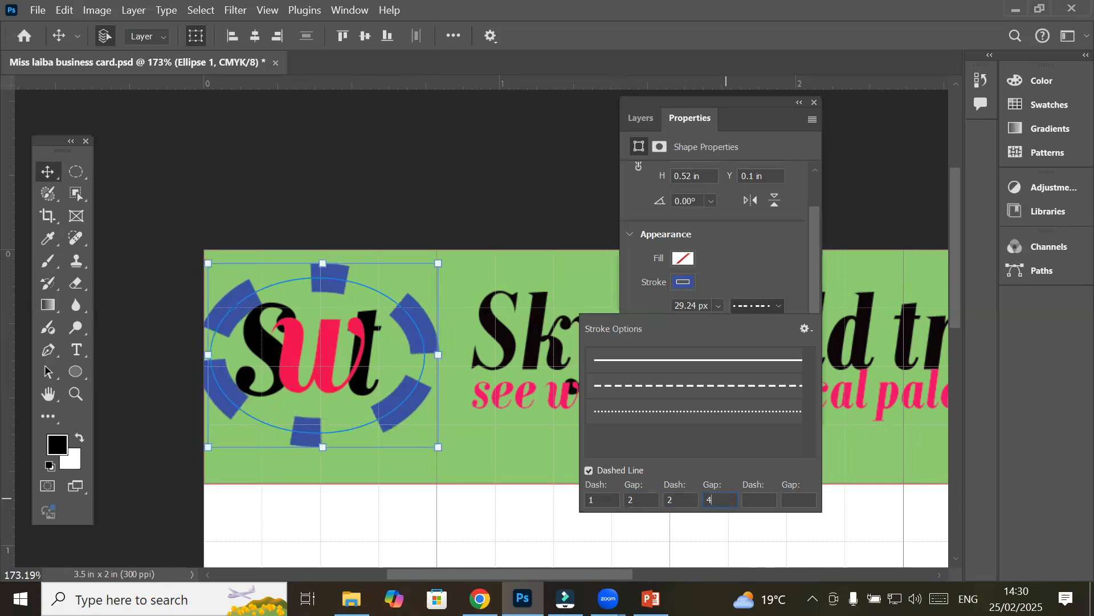
left_click(760, 500)
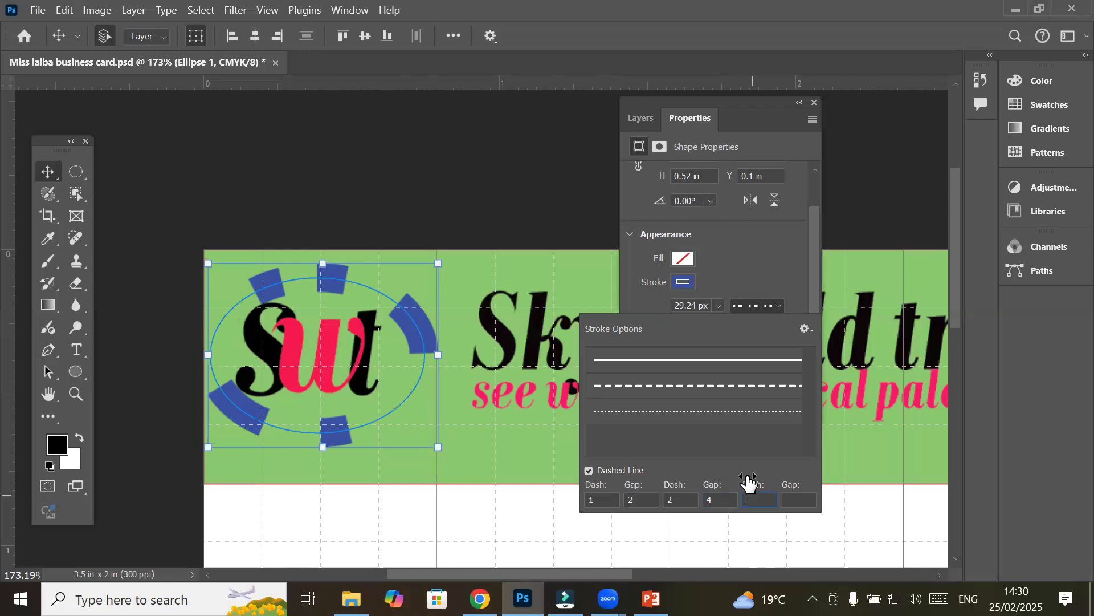
left_click(749, 267)
left_click(719, 306)
Drag the stroke width slider to make the ellipse's dashed outline 4.68 px
left_click_drag(726, 323, 720, 325)
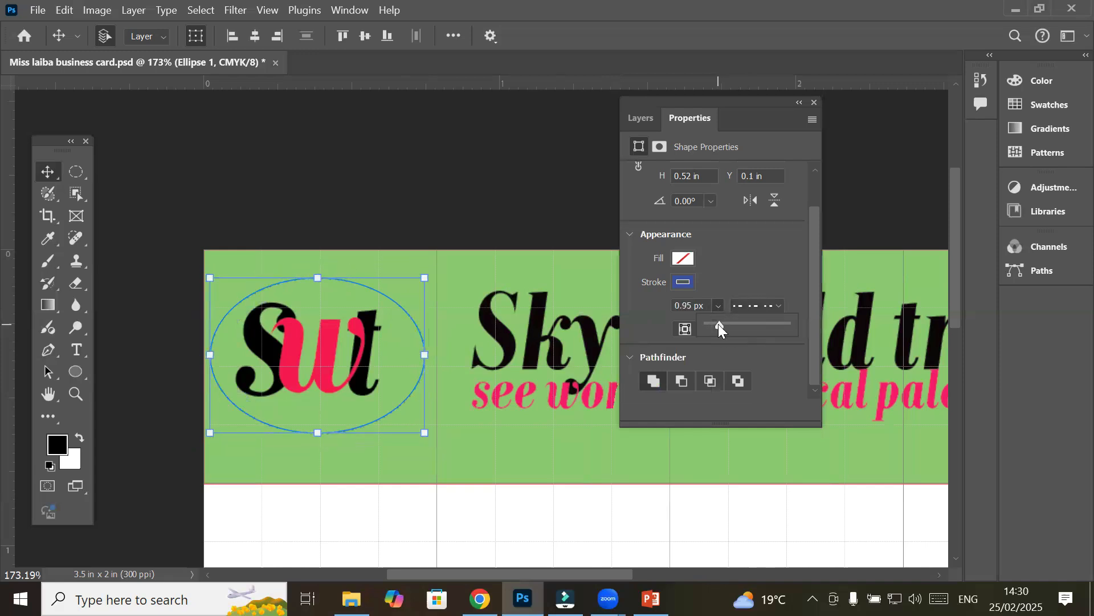
left_click_drag(719, 325, 722, 324)
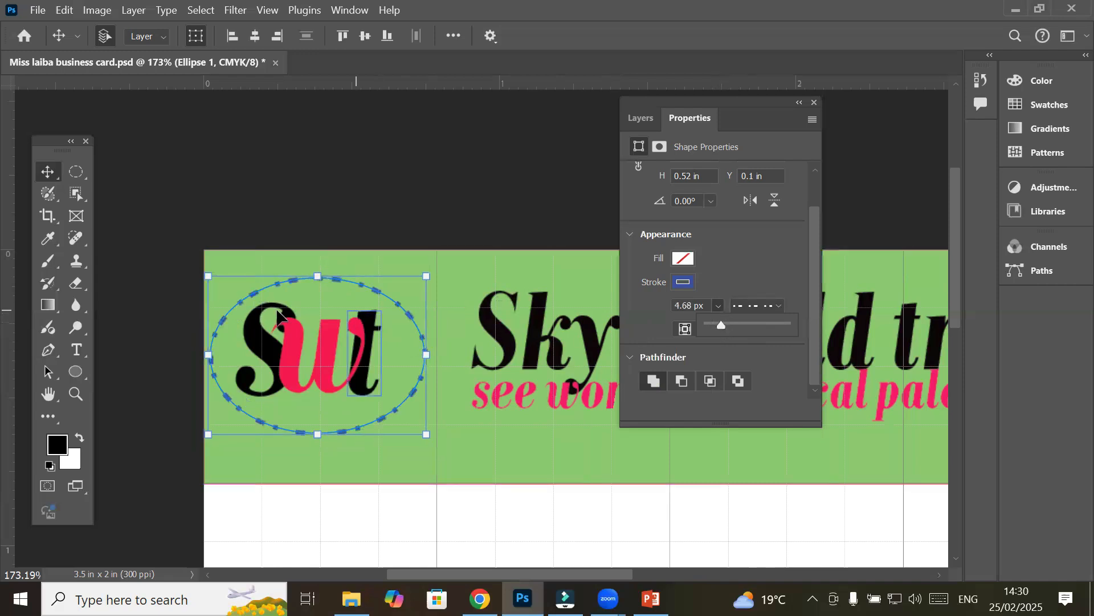
scroll(228, 268, "up", 4)
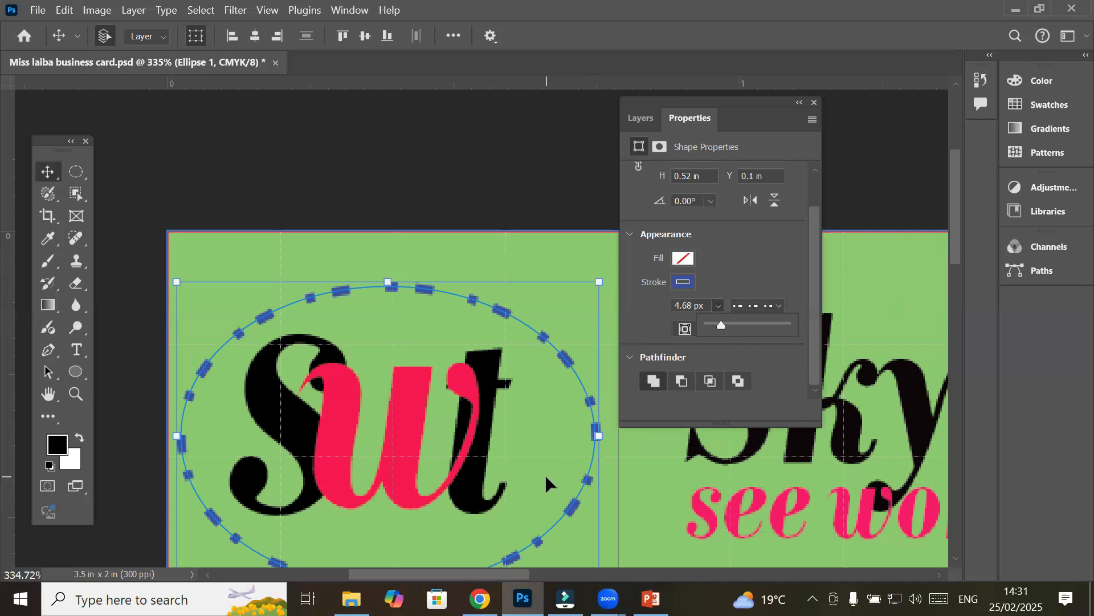
Simplify the ring's dash pattern to dash 1, gap 2 for evenly spaced square dots
left_click(780, 306)
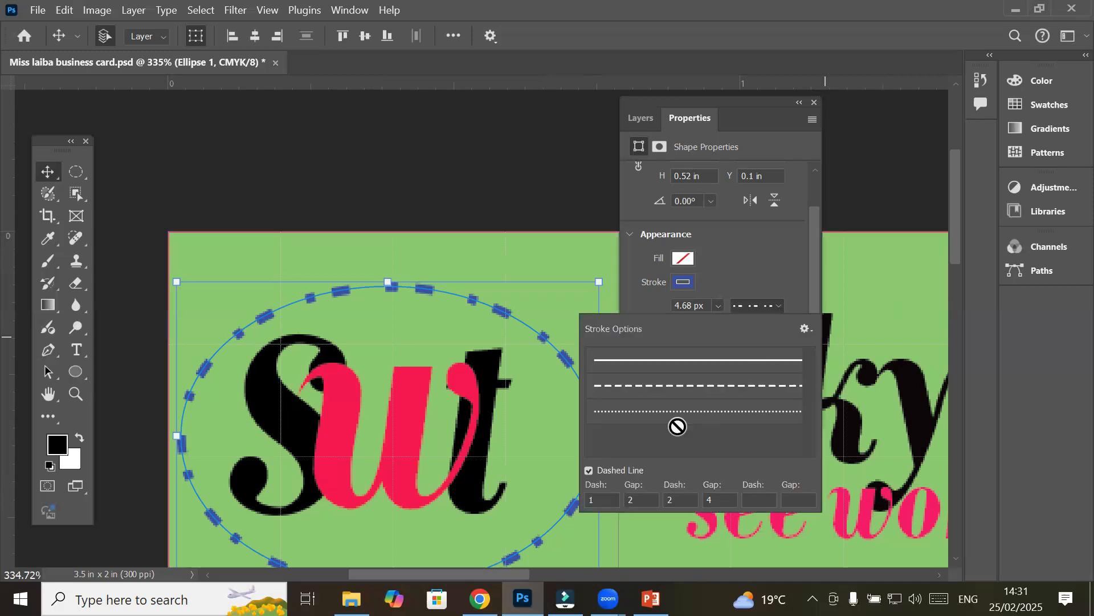
left_click(631, 499)
type("2")
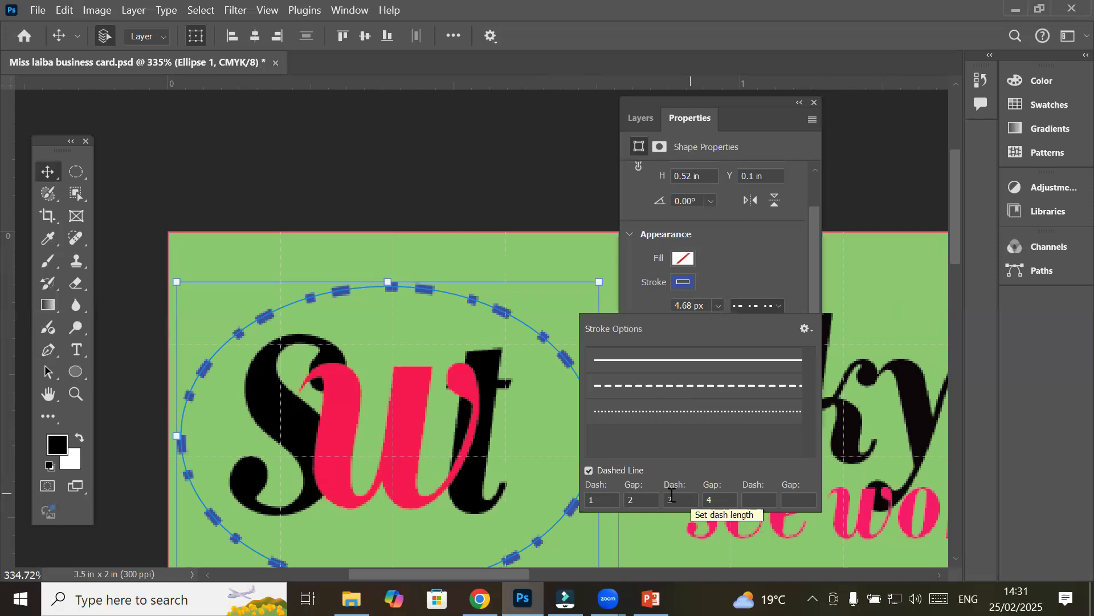
left_click_drag(679, 497, 618, 489)
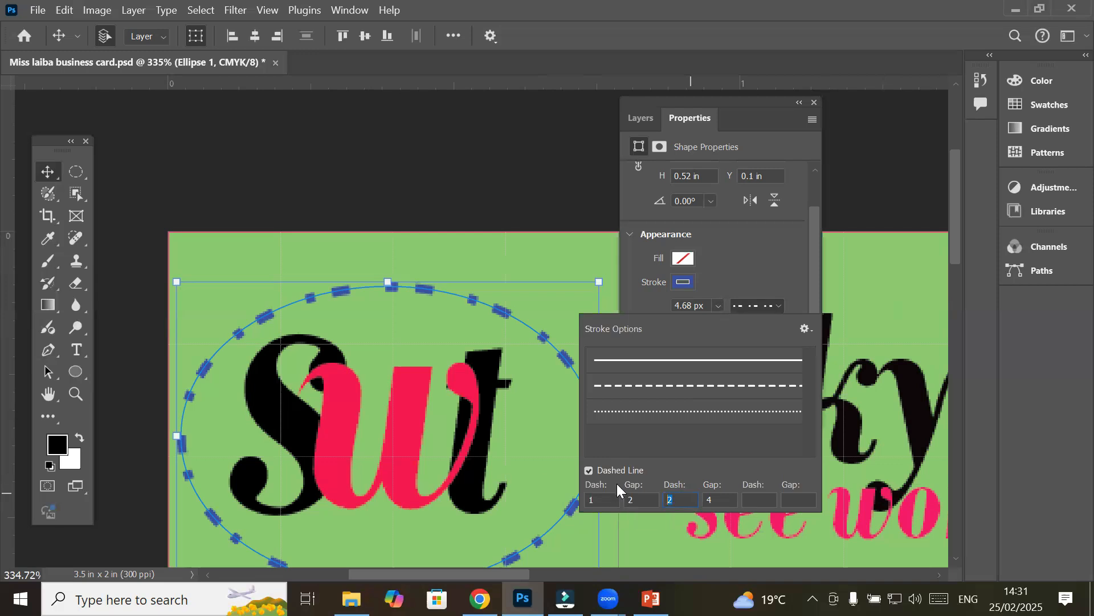
type("0")
key("Tab")
key("BackSpace")
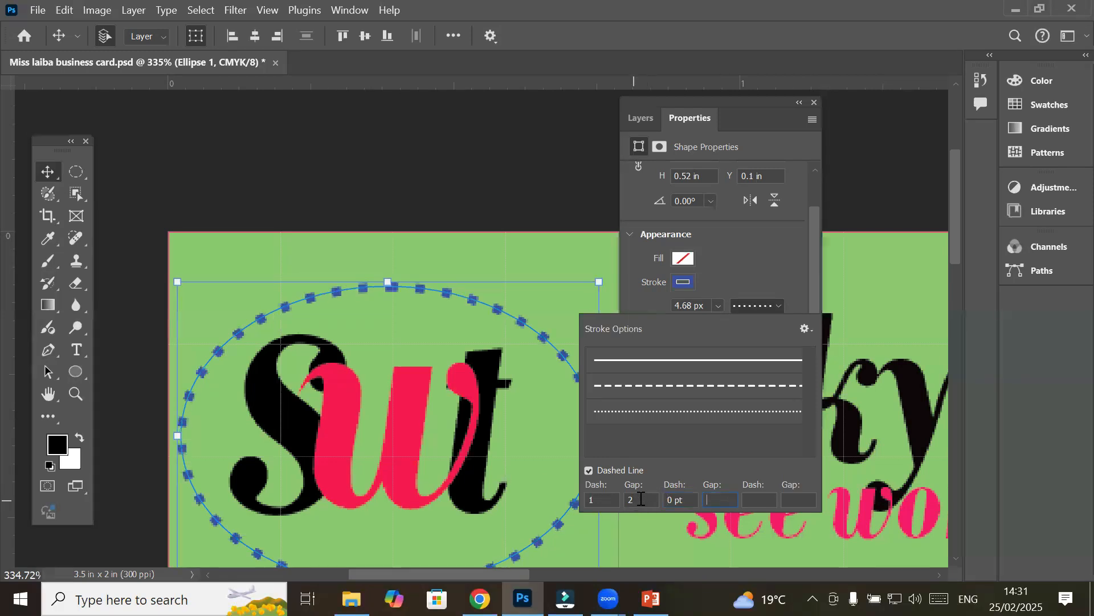
left_click(641, 499)
left_click(731, 248)
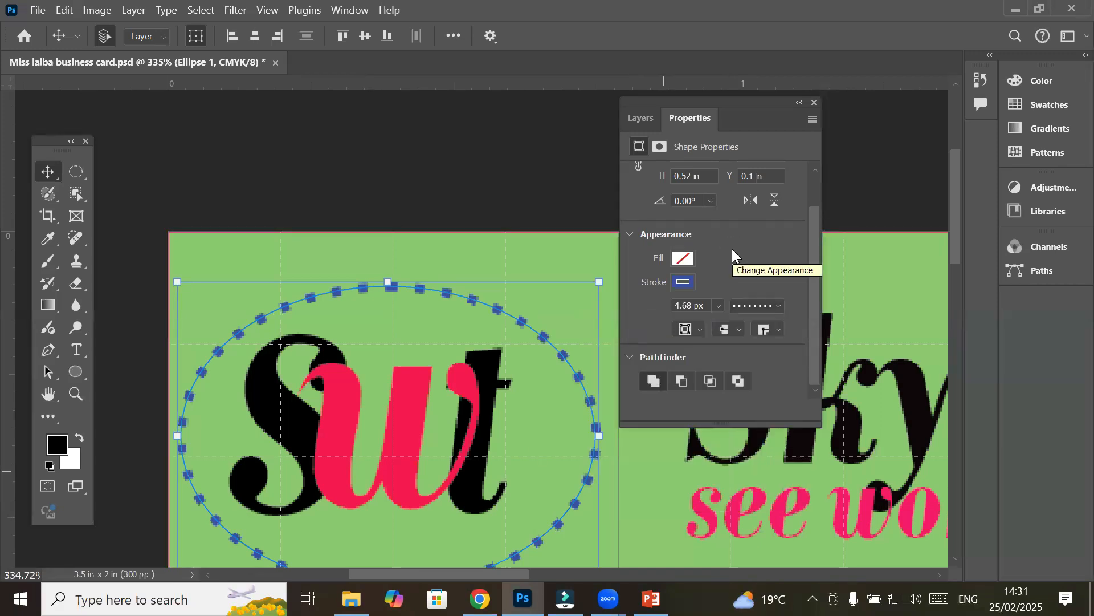
left_click(702, 329)
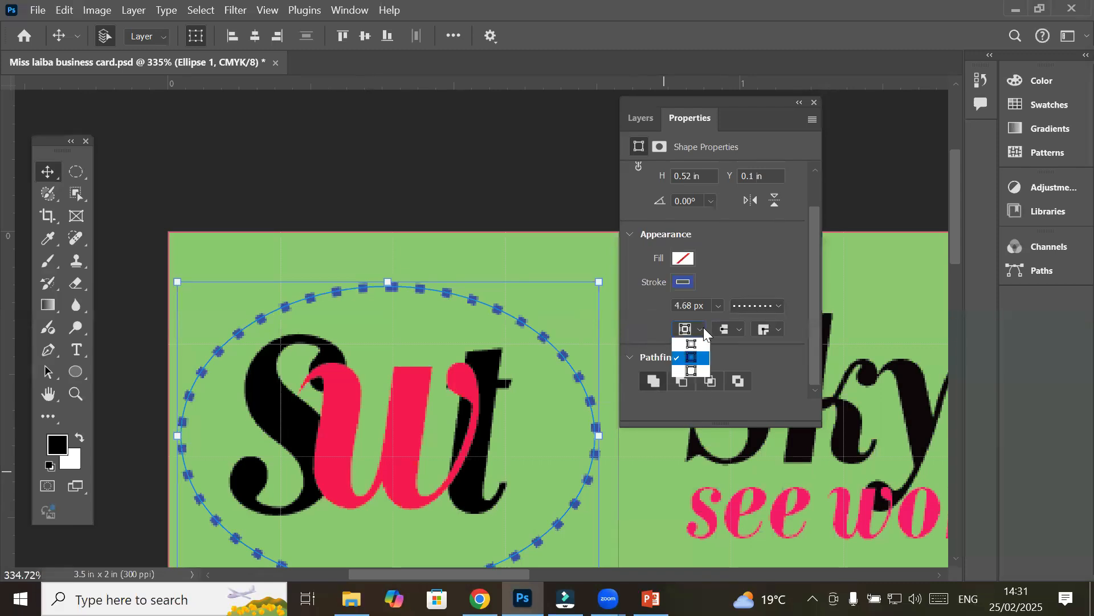
left_click(333, 313)
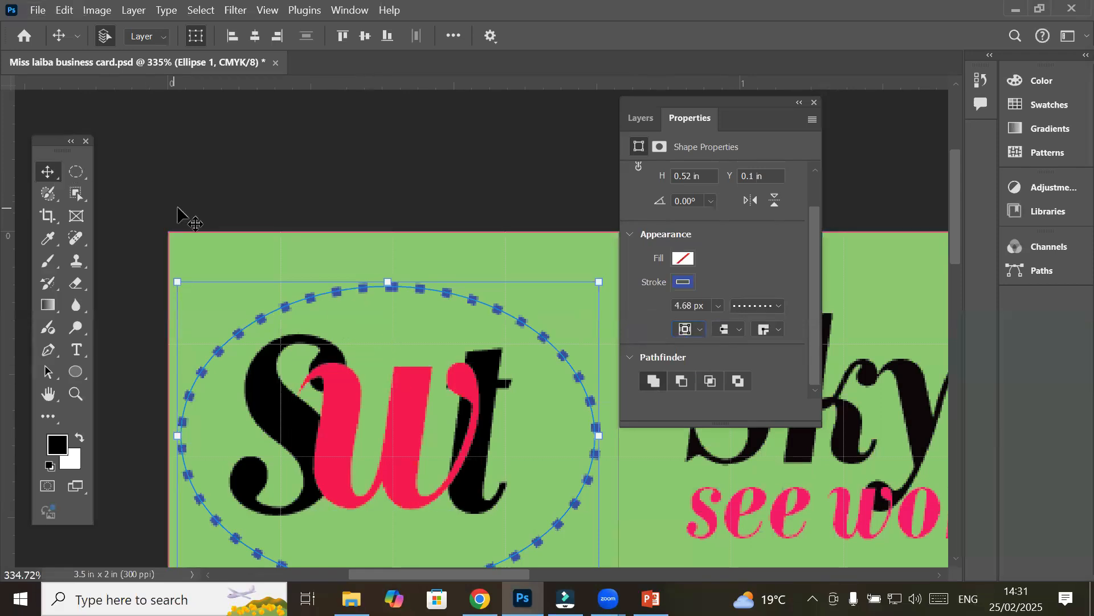
Make the green header rectangle's pink outline dashed
left_click(341, 301)
scroll(342, 299, "up", 2)
scroll(342, 299, "up", 2)
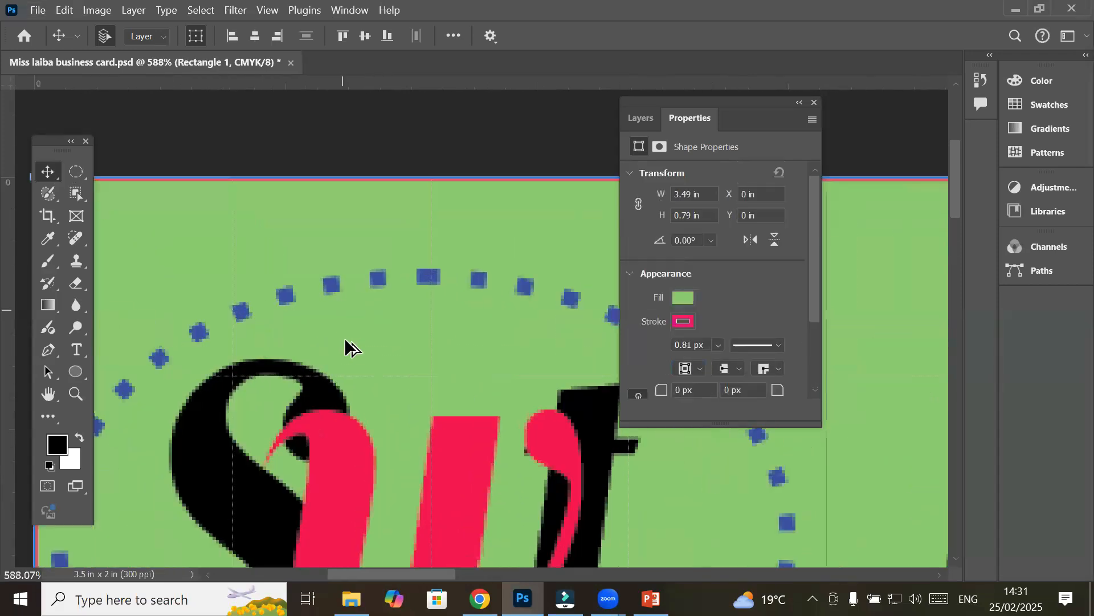
scroll(349, 308, "up", 4)
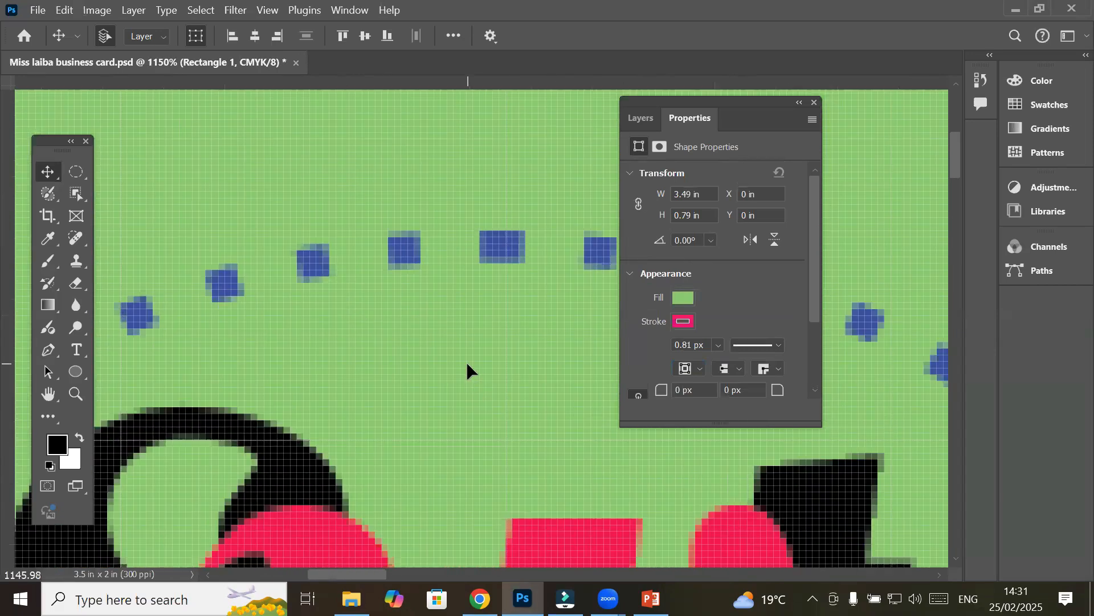
scroll(466, 361, "down", 3)
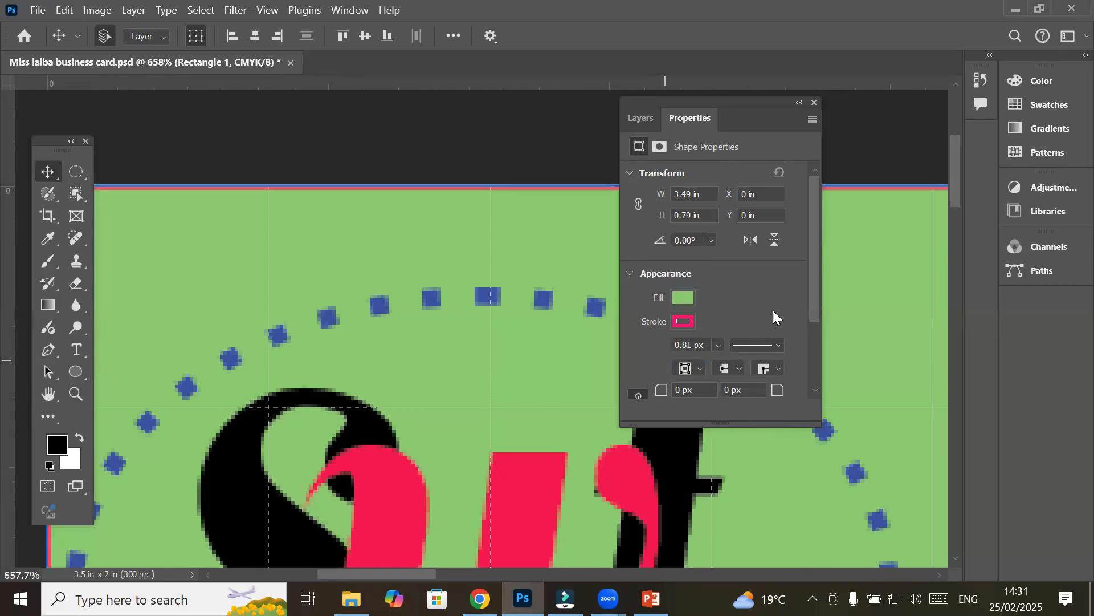
left_click(778, 344)
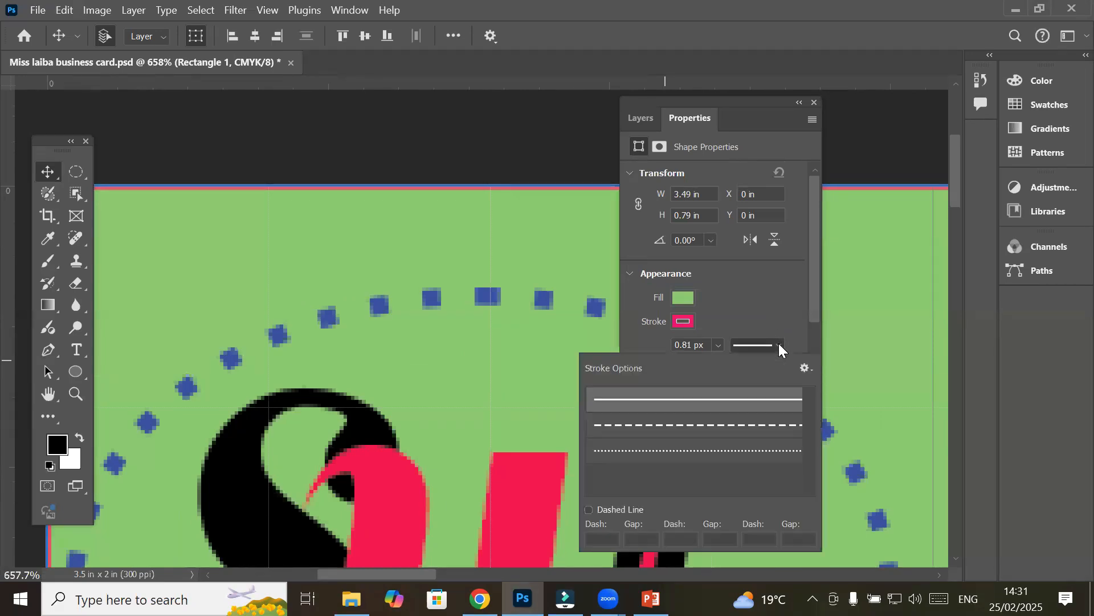
left_click(589, 510)
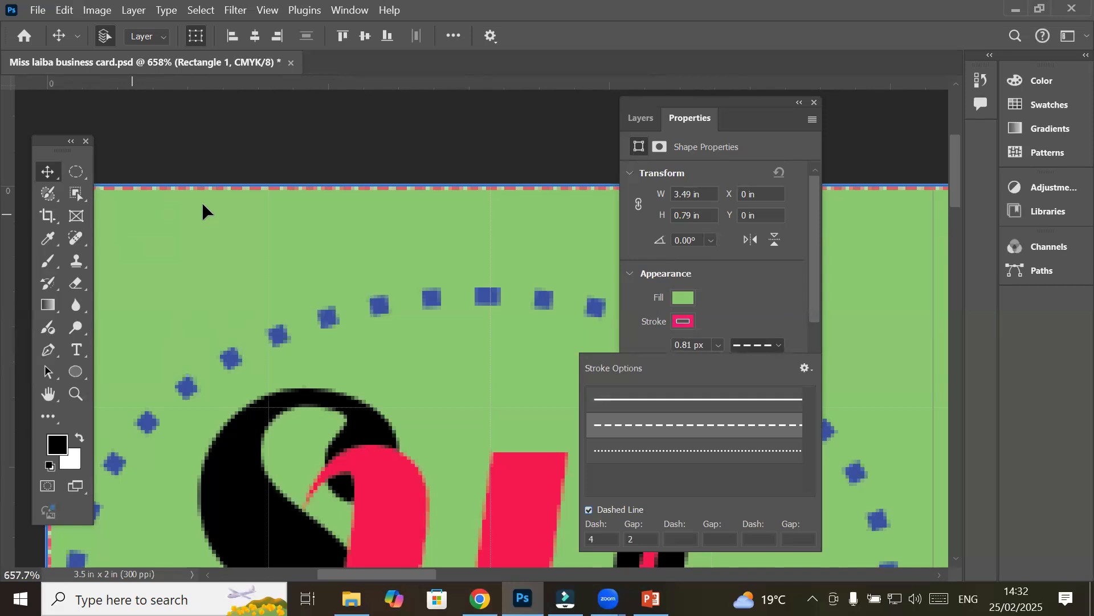
left_click(256, 159)
left_click(256, 161)
Switch the rectangle's pink outline to a dotted stroke (dash 0, gap 2)
scroll(256, 159, "down", 8)
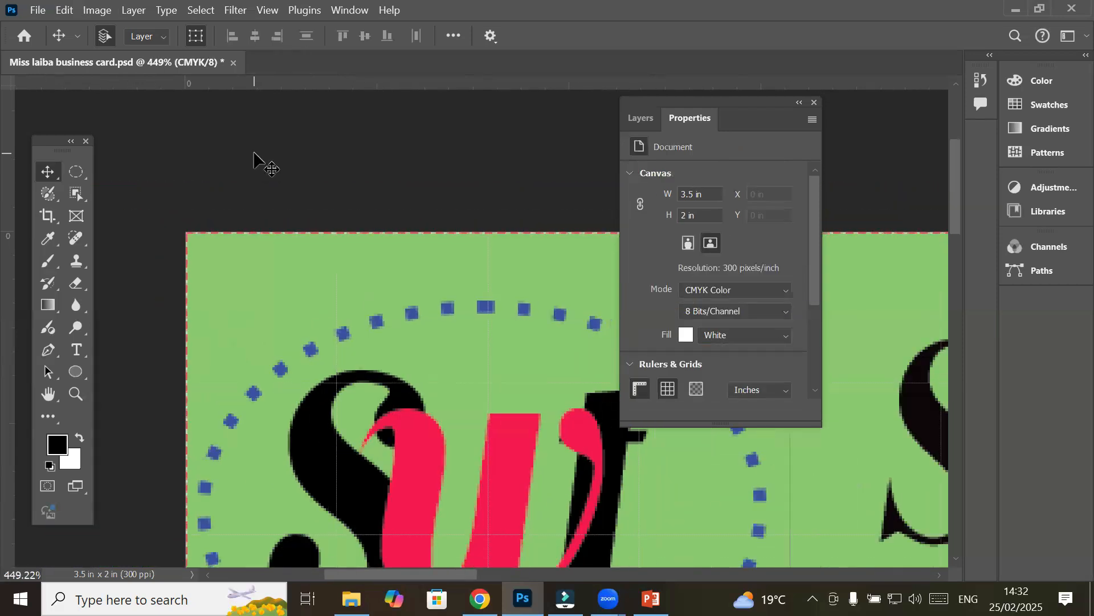
scroll(525, 400, "down", 2)
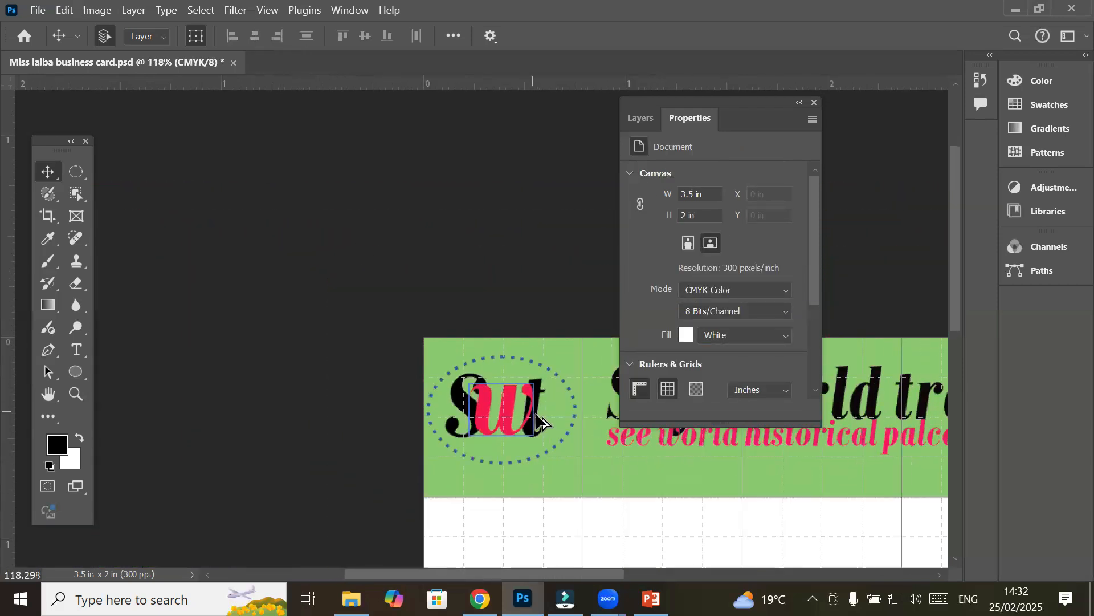
scroll(635, 499, "up", 5)
scroll(560, 501, "up", 8)
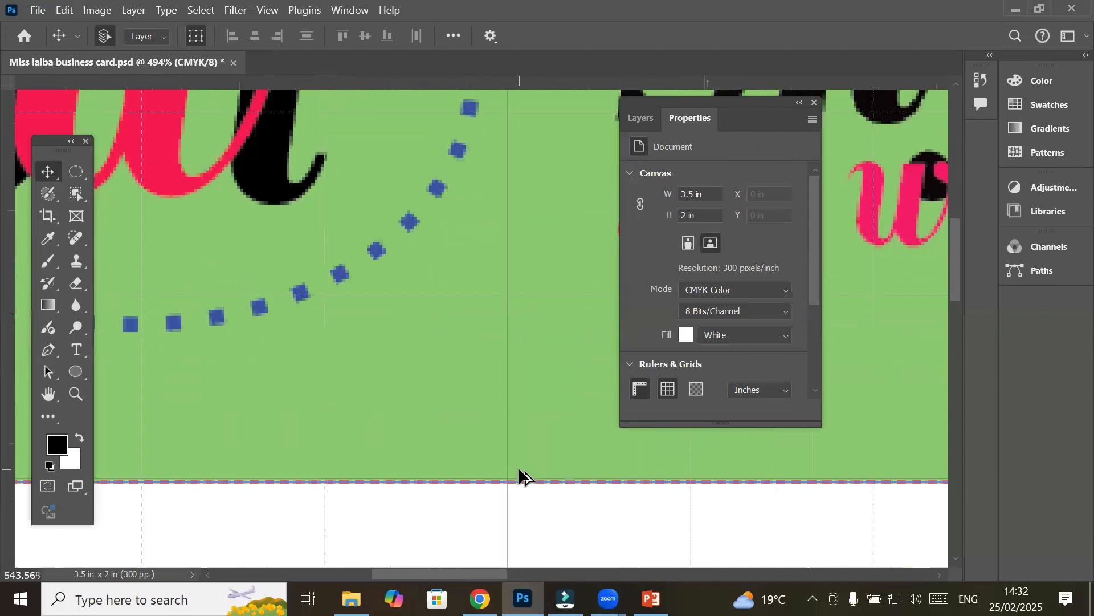
scroll(548, 501, "up", 1)
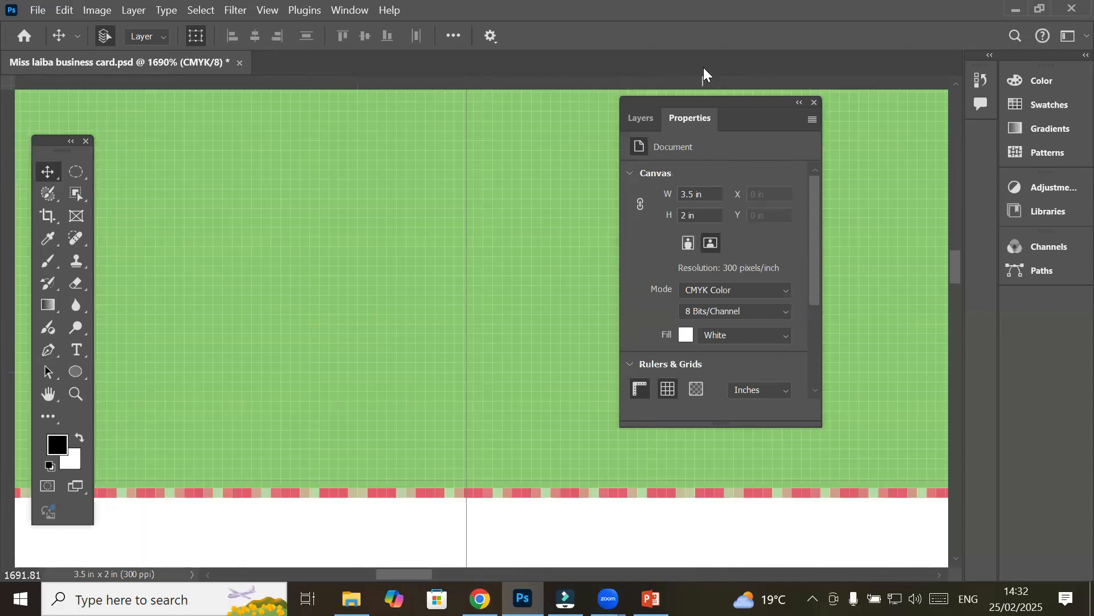
left_click(501, 330)
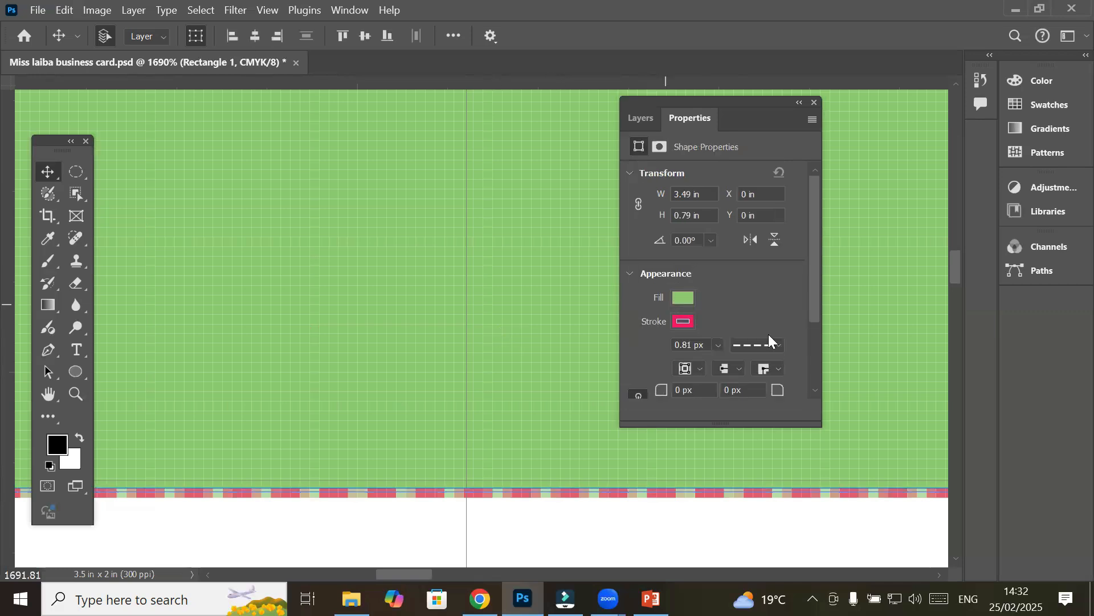
left_click(781, 349)
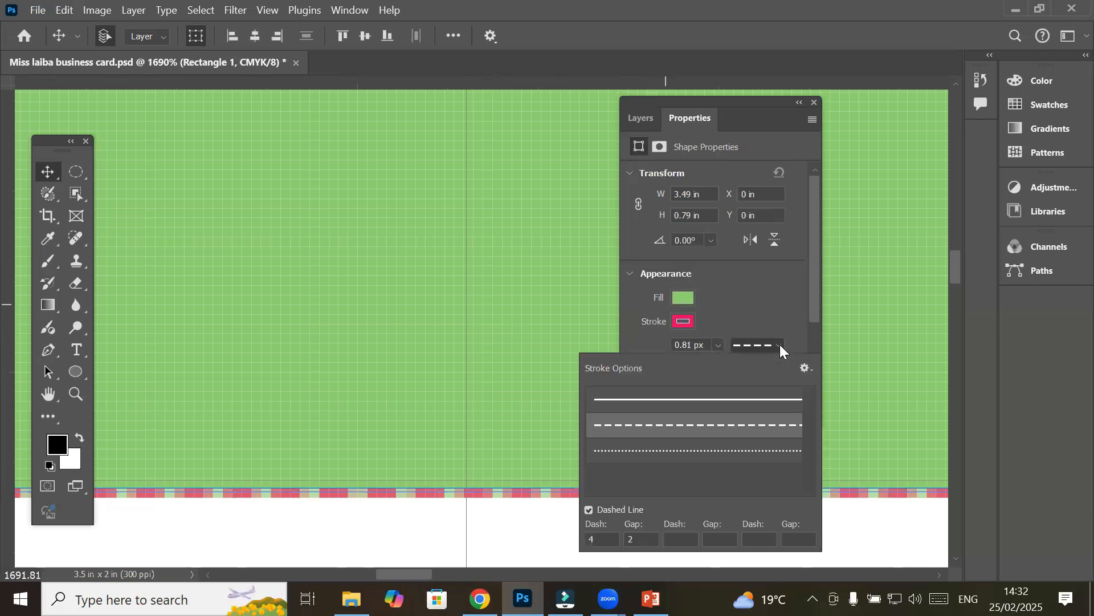
left_click(719, 450)
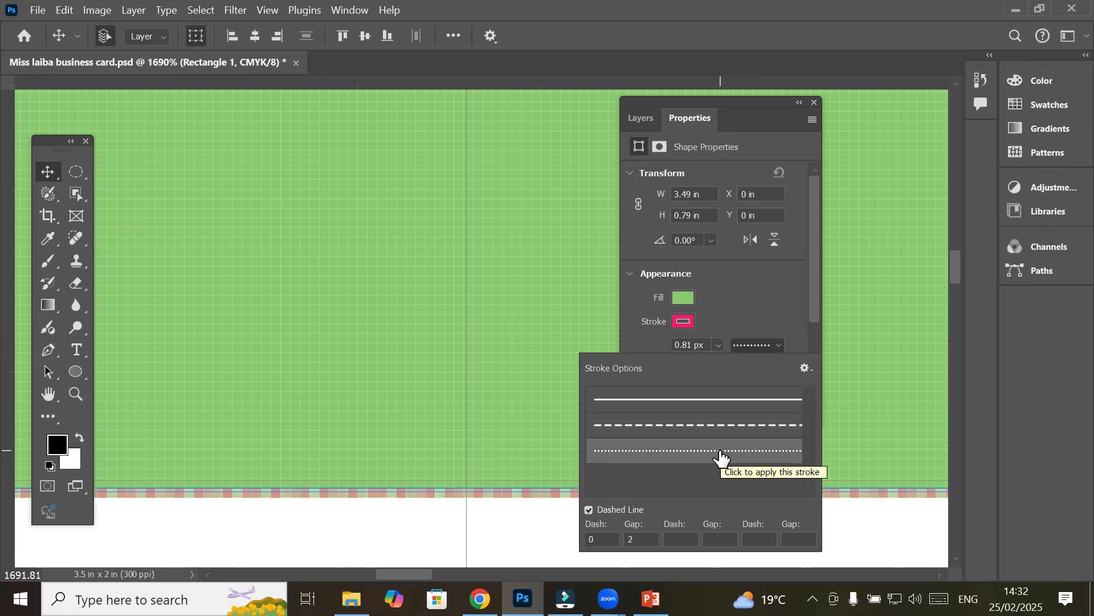
left_click(589, 510)
left_click(589, 509)
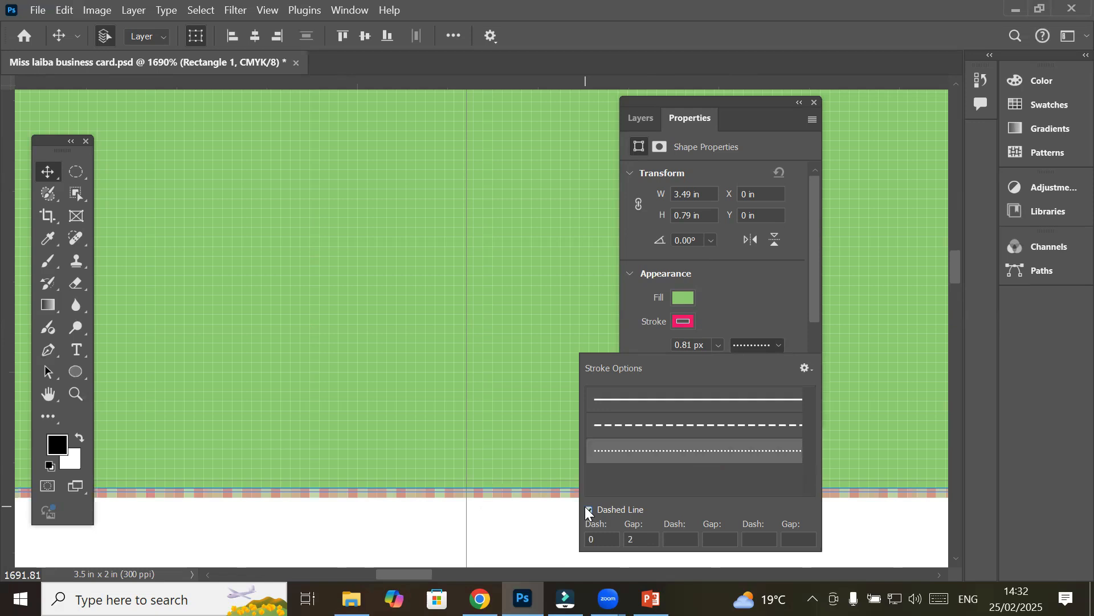
left_click(445, 323)
Zoom in on the Swt logo and select the dotted Ellipse 1
scroll(446, 326, "down", 2)
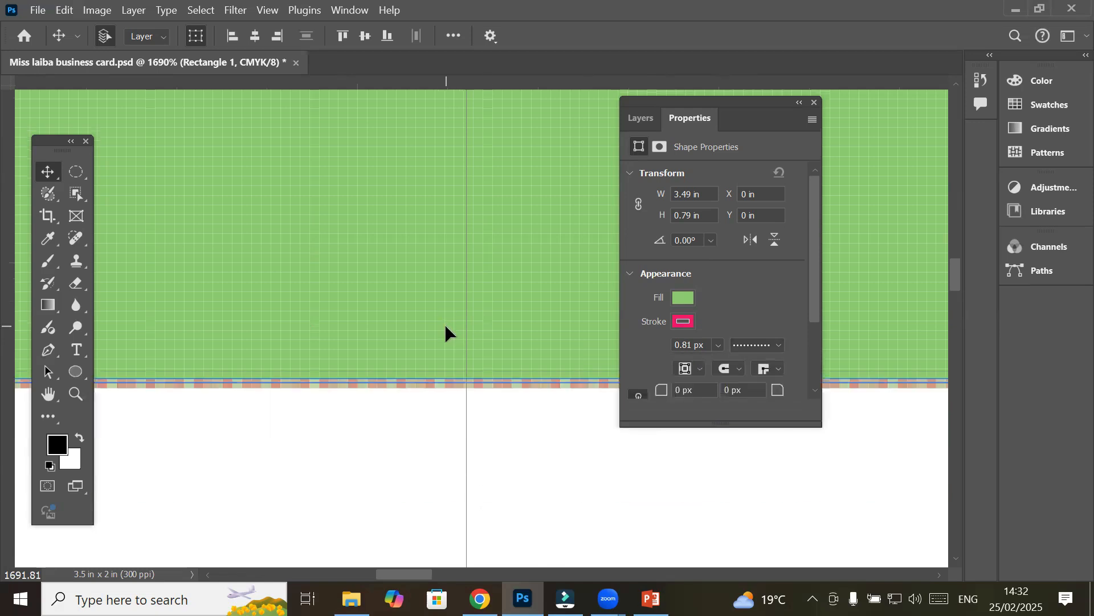
scroll(446, 323, "down", 10)
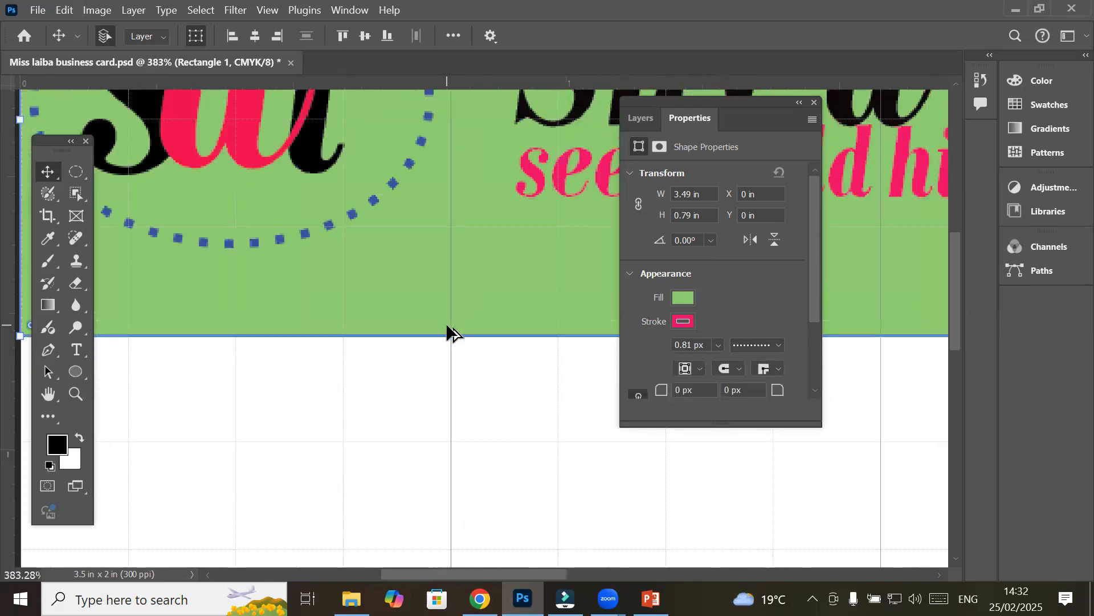
scroll(288, 137, "up", 2)
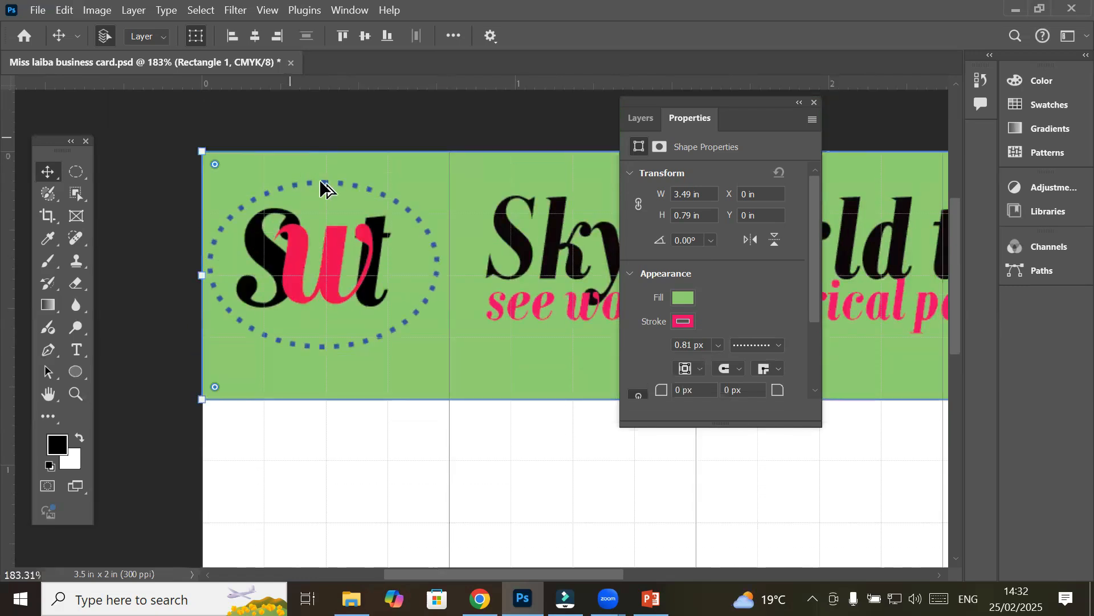
scroll(324, 183, "up", 5)
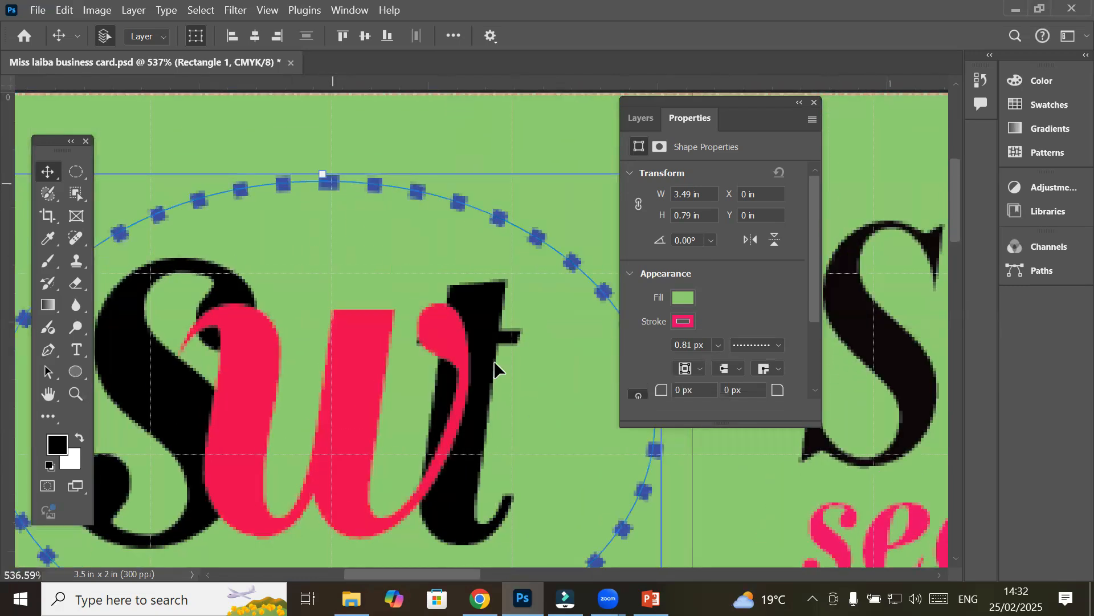
left_click(494, 363)
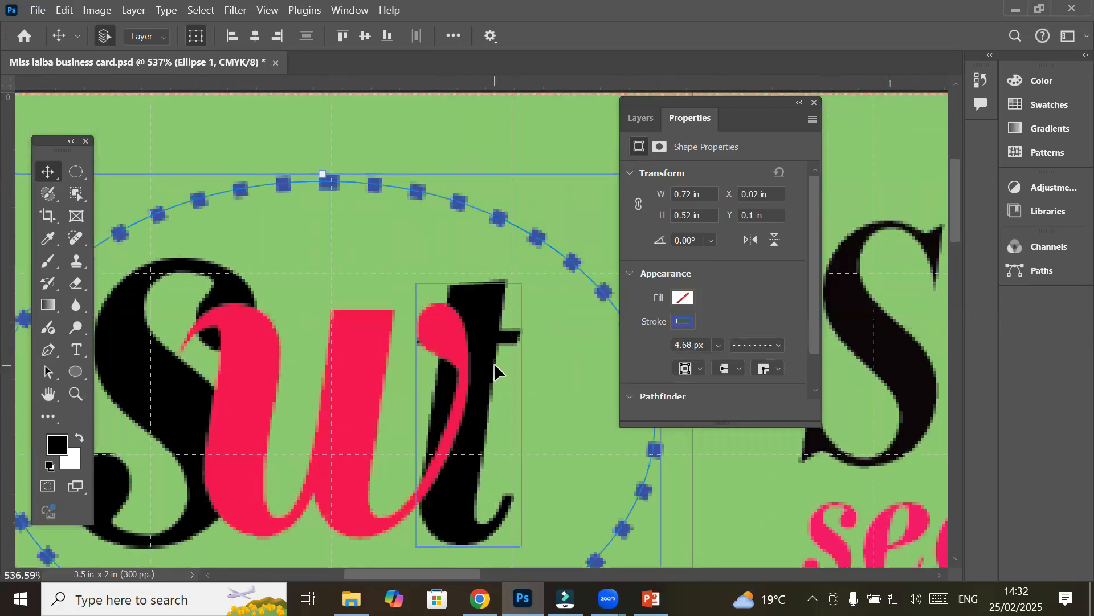
Show the Layers panel and select the w, t, s and Ellipse 1 layers in turn
left_click(641, 118)
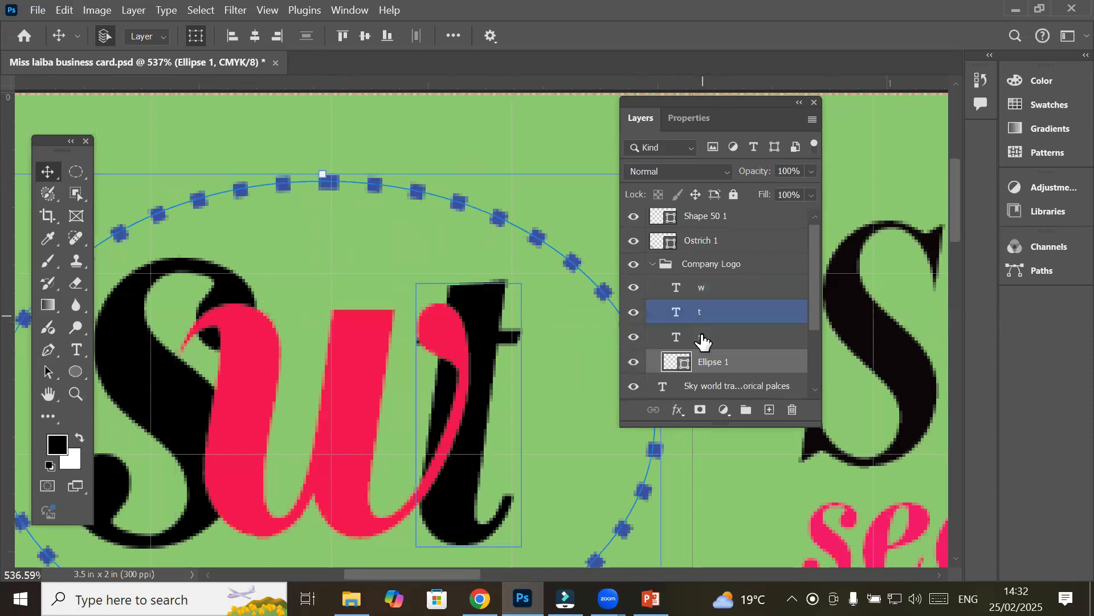
left_click(703, 293)
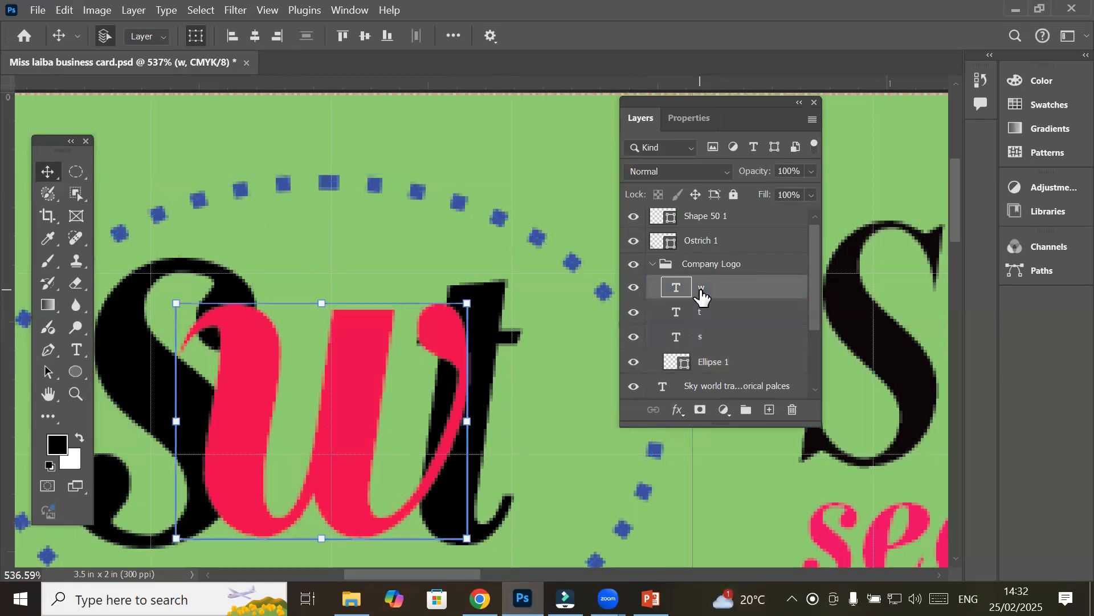
left_click(702, 321)
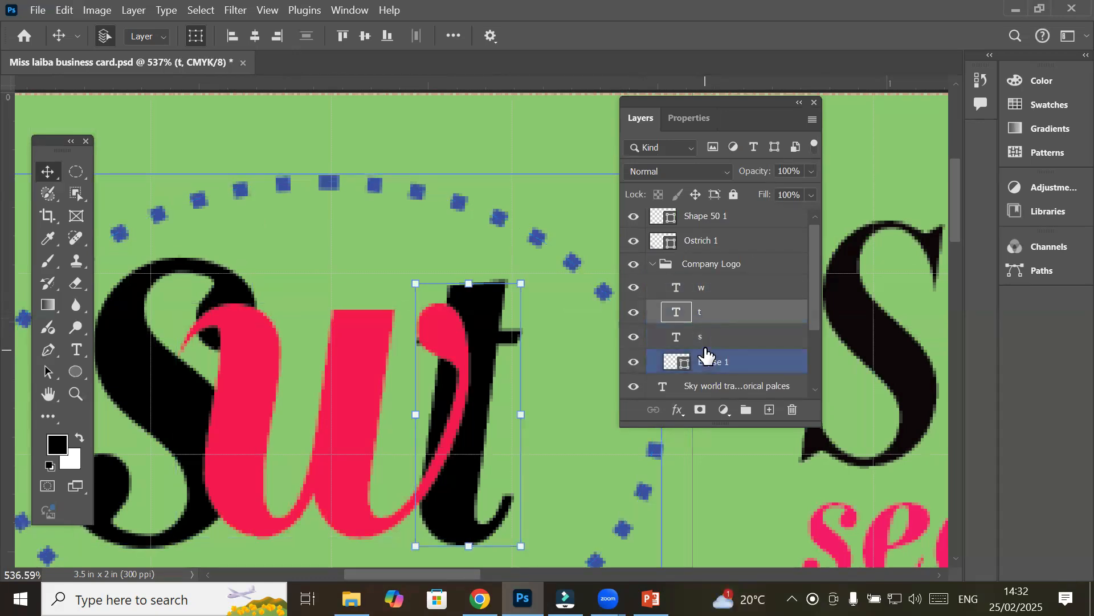
left_click(702, 342)
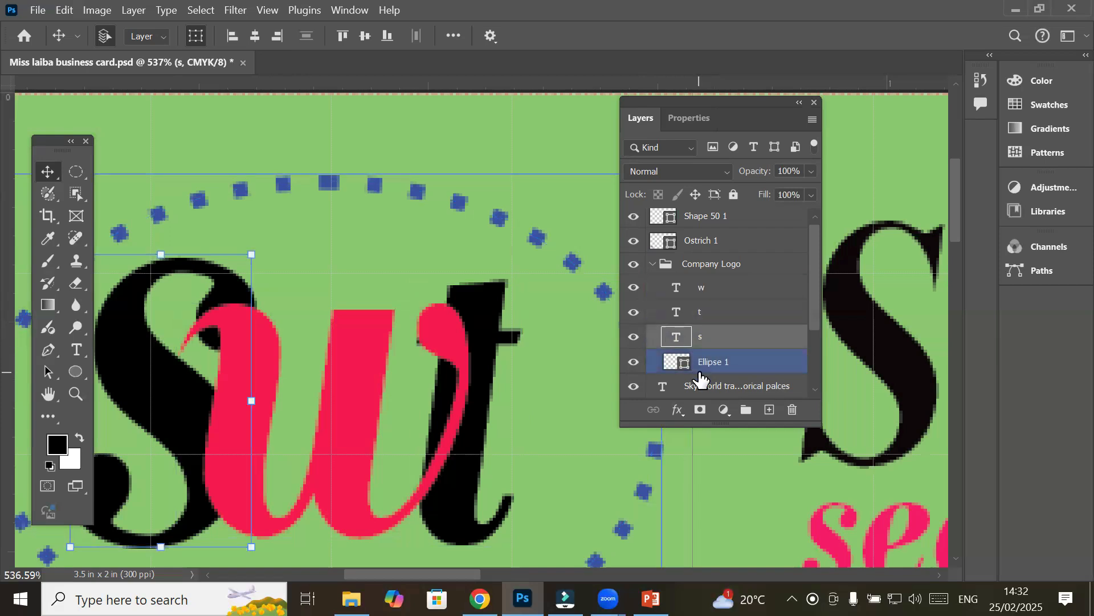
left_click(703, 363)
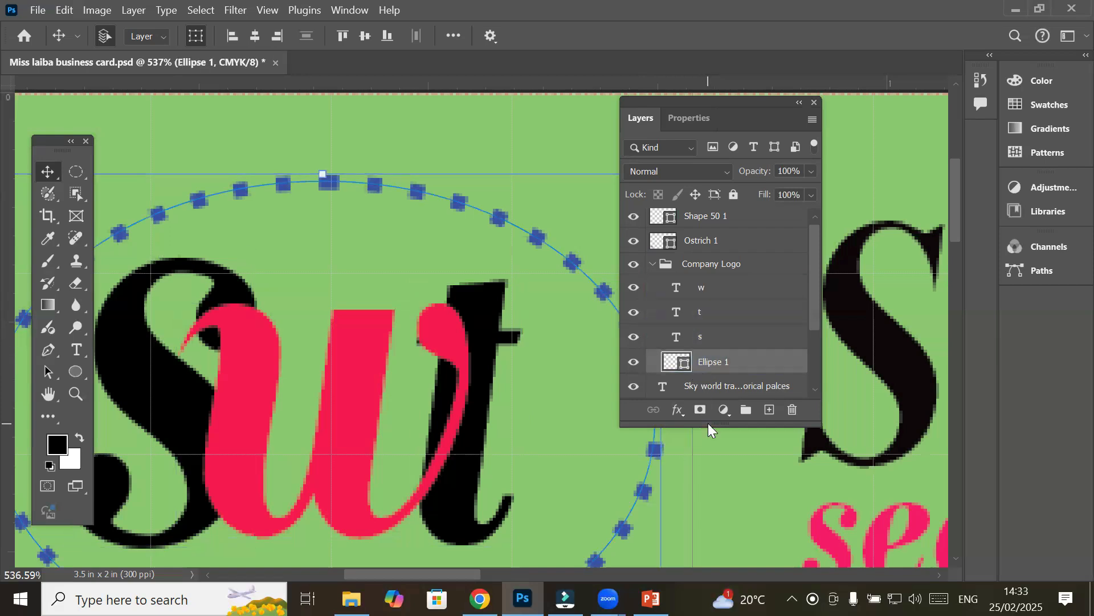
Toggle the Company Logo group's visibility off and on, then select the pink w layer
left_click(634, 264)
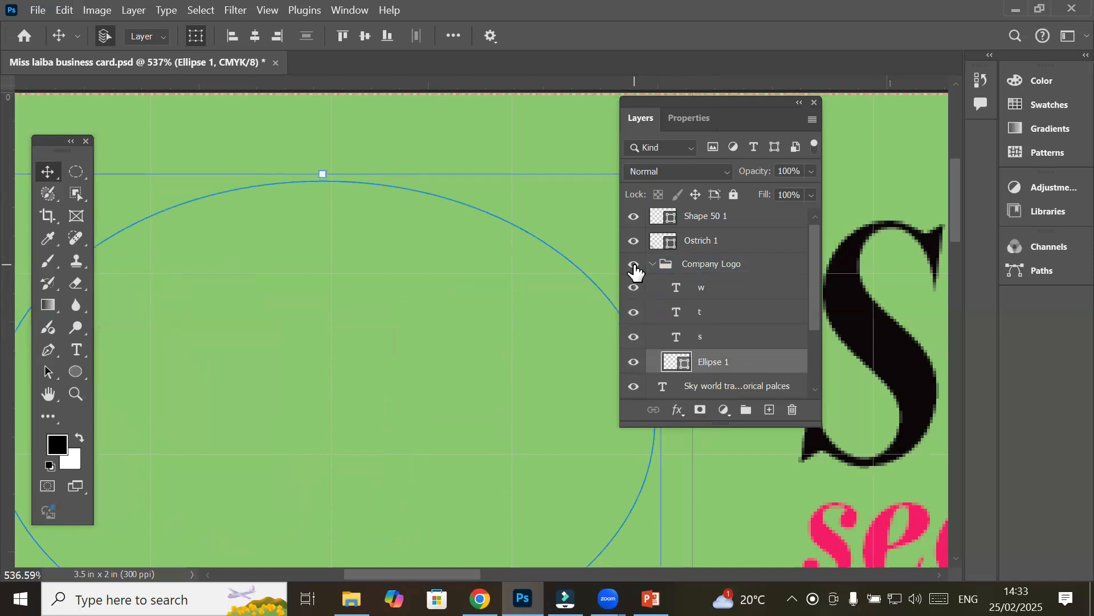
left_click(634, 265)
left_click(634, 265)
left_click(634, 265)
left_click(634, 264)
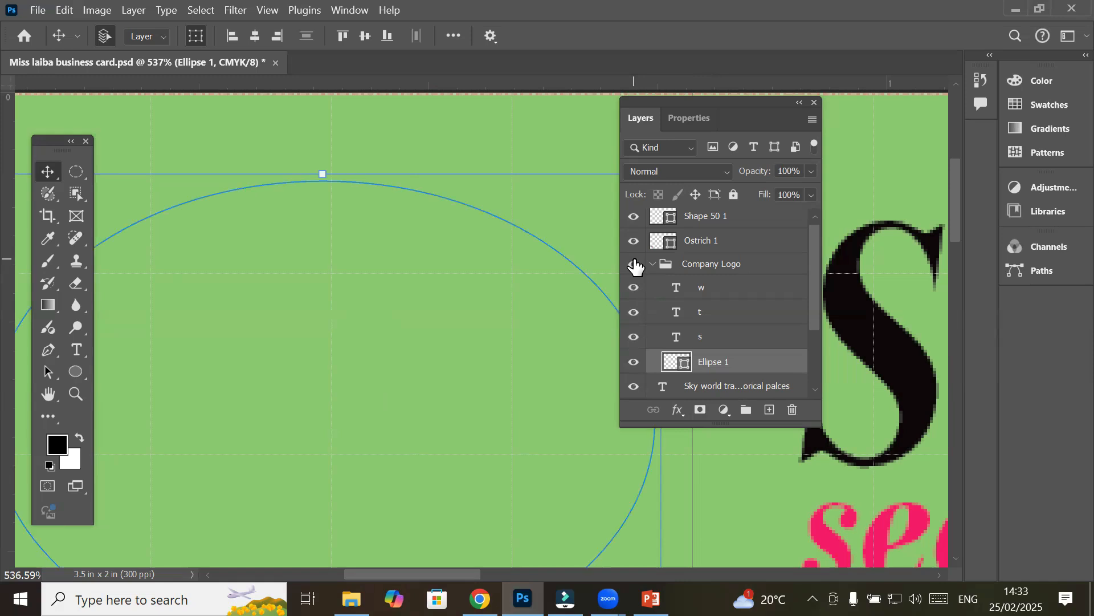
left_click(634, 264)
left_click(450, 327)
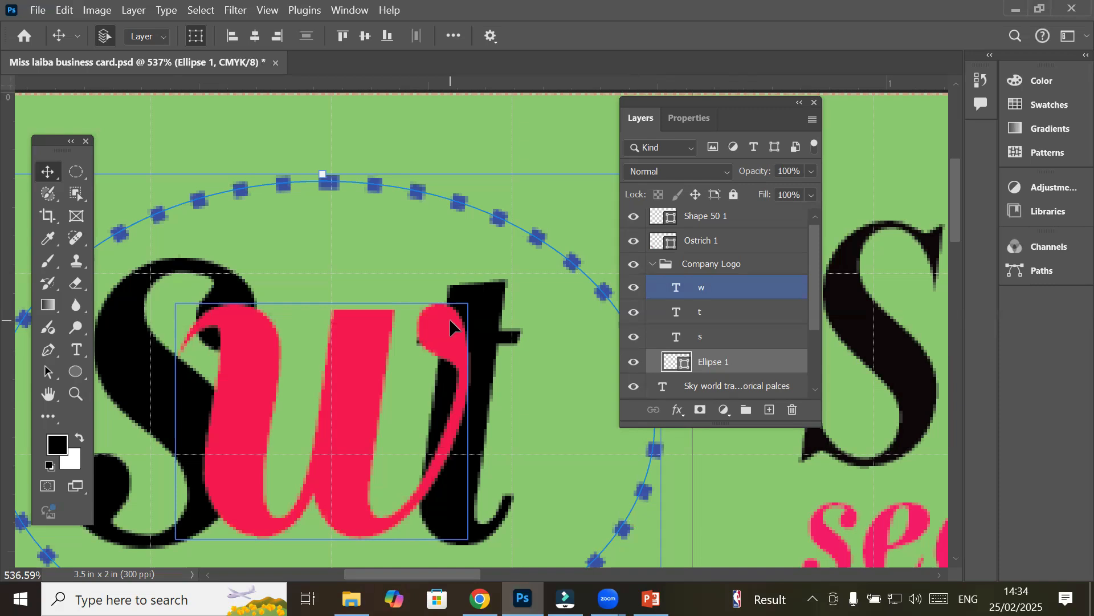
Rotate the pink w about 12° with Free Transform and nudge it slightly left
left_click(733, 289)
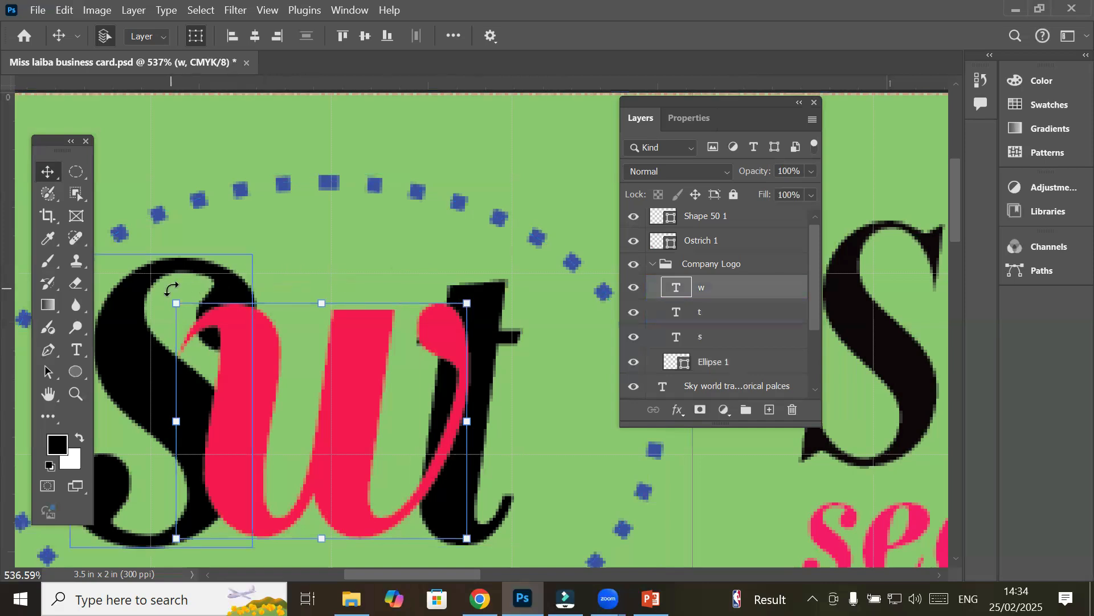
key("ctrl+t")
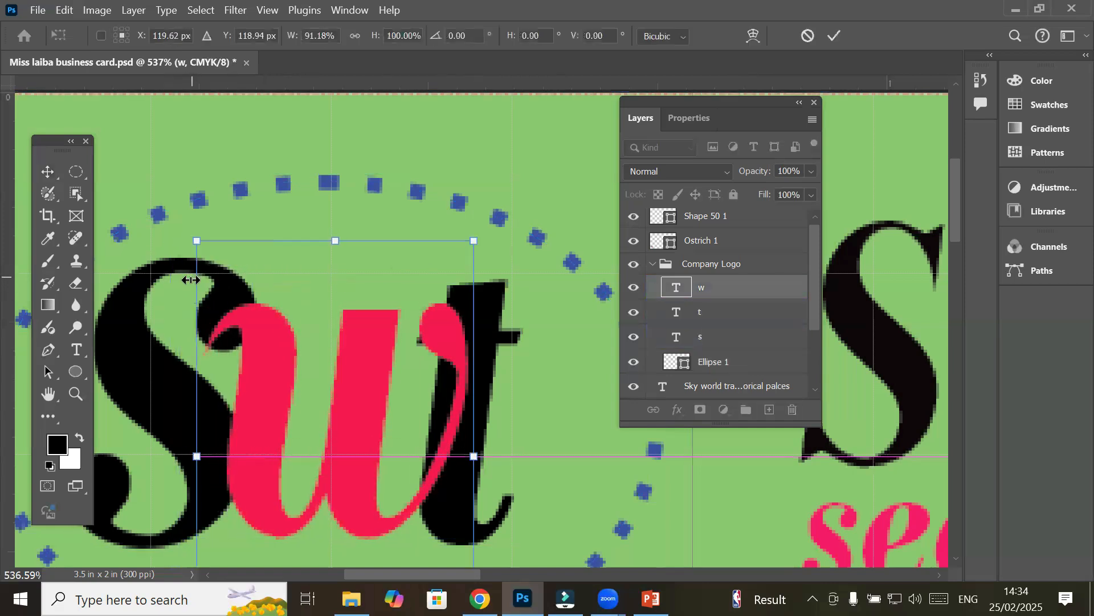
left_click_drag(157, 236, 209, 196)
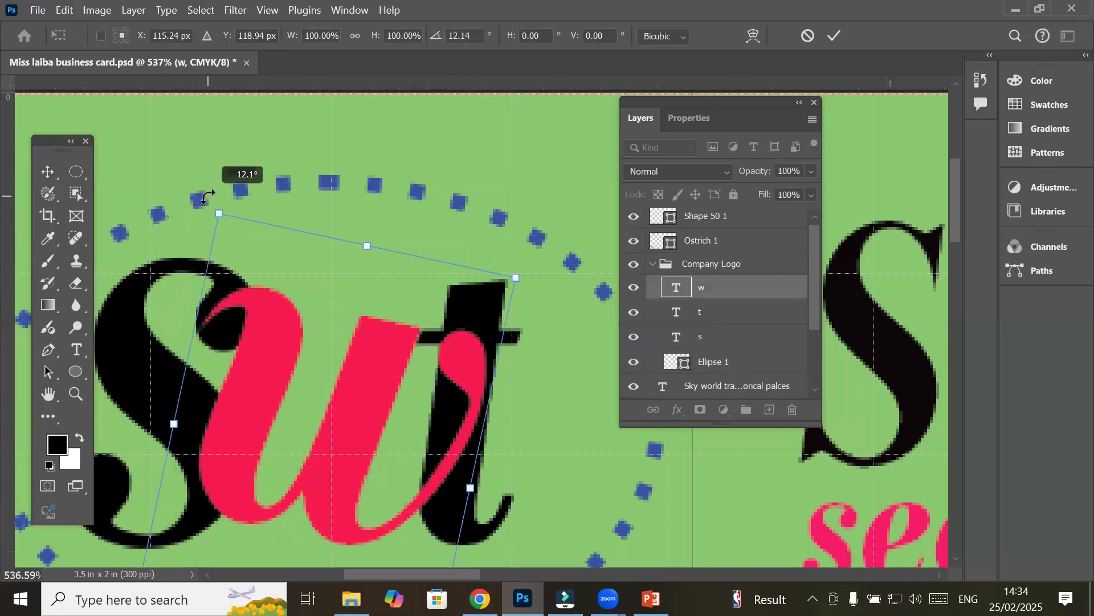
left_click_drag(253, 397, 230, 396)
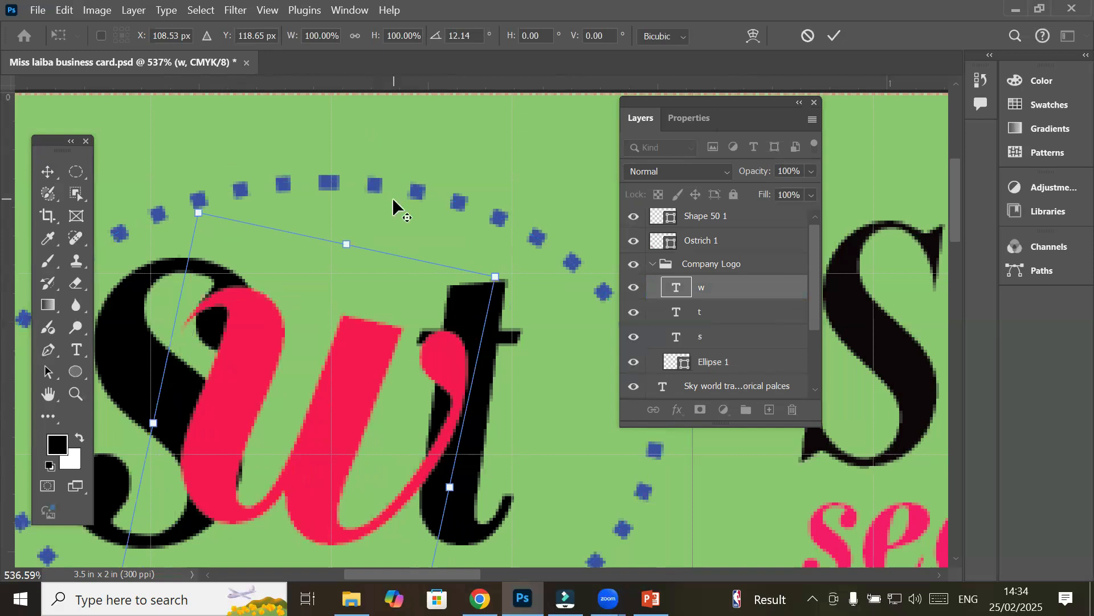
Zoom out and pan to view the whole business card at about 80%
scroll(392, 197, "down", 10)
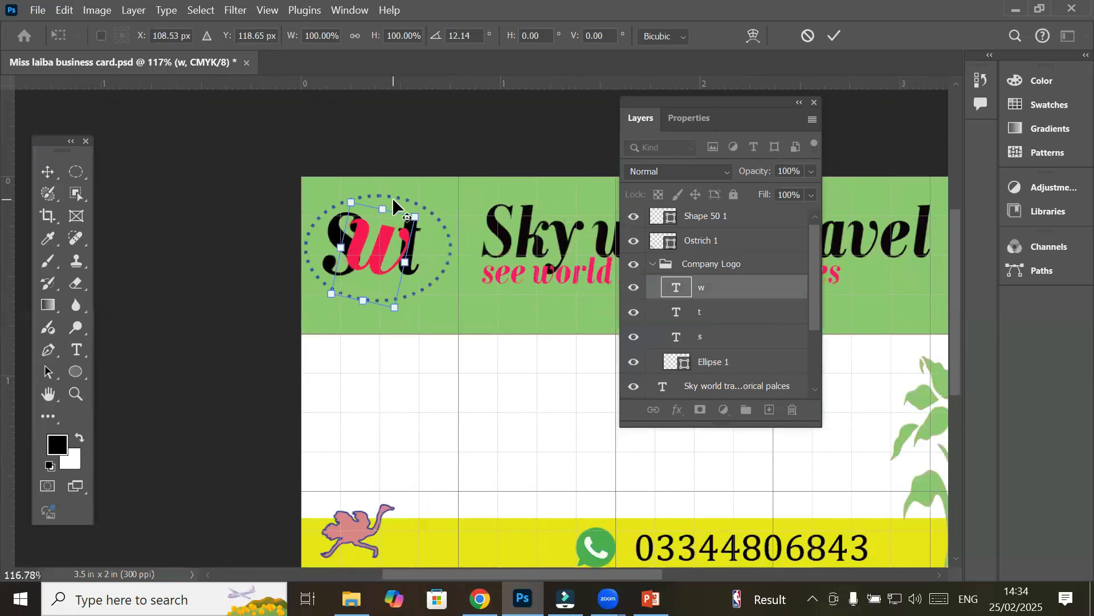
scroll(392, 198, "down", 4)
key("alt+space")
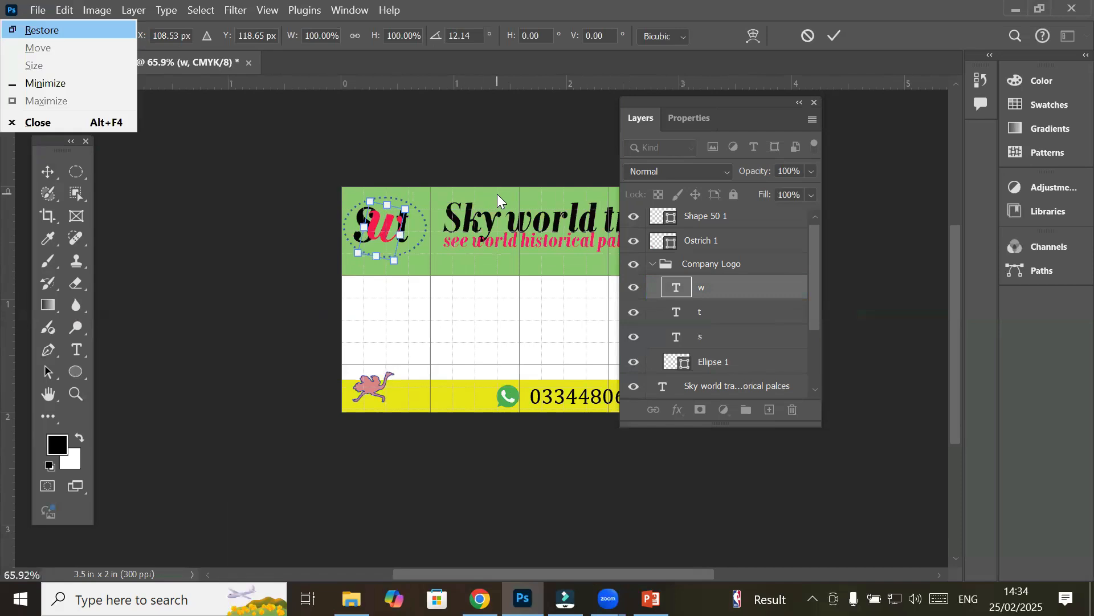
key("Escape")
left_click_drag(486, 296, 313, 313)
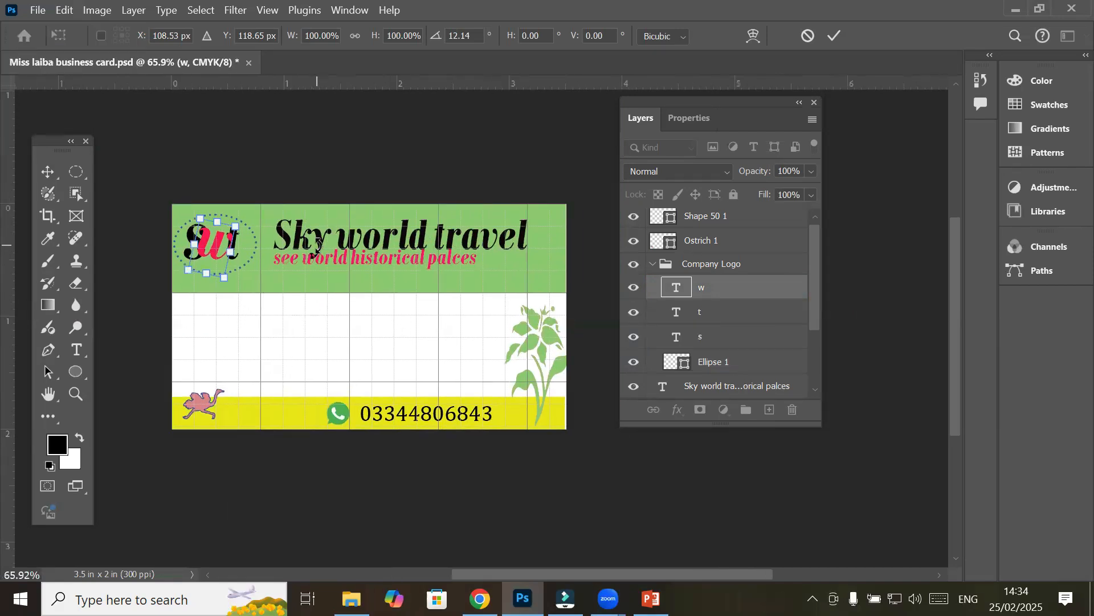
scroll(316, 242, "up", 1)
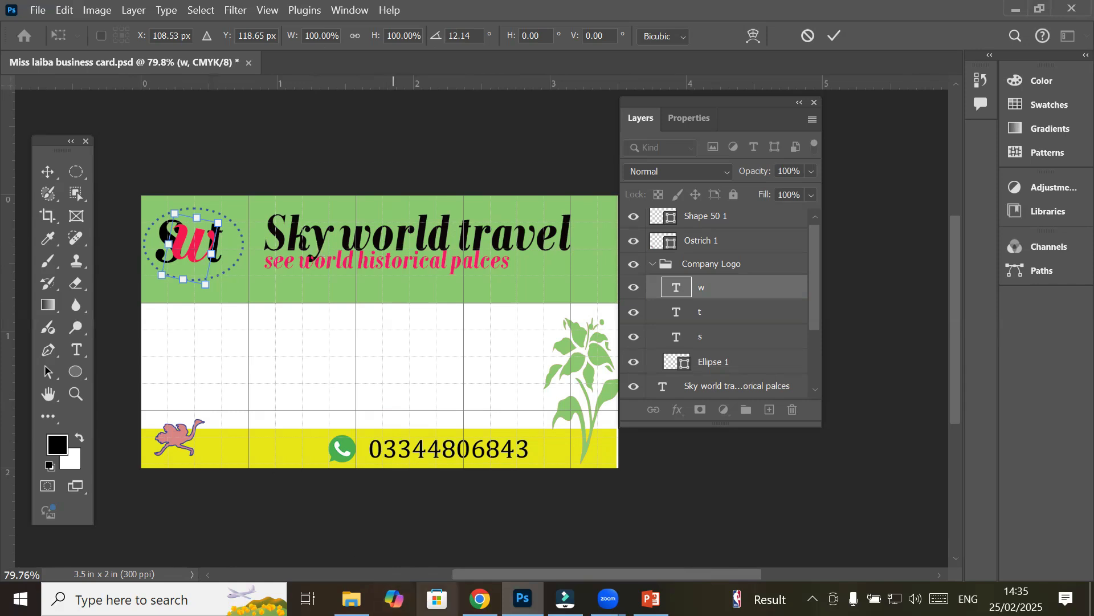
Switch to Chrome, open a new tab, and show the AI tools bookmarks
left_click(480, 599)
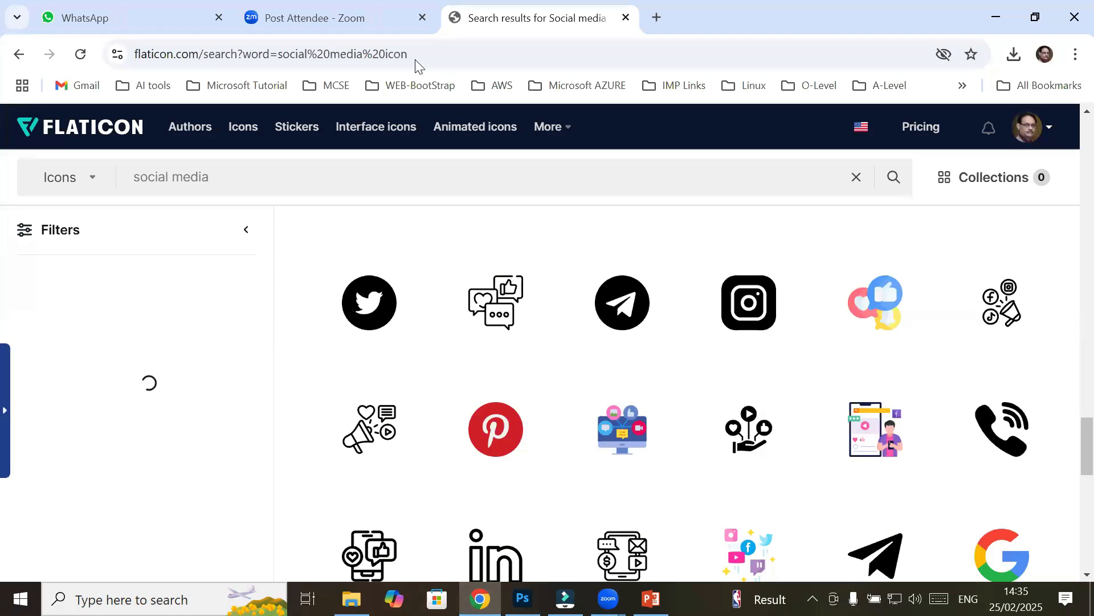
left_click(656, 17)
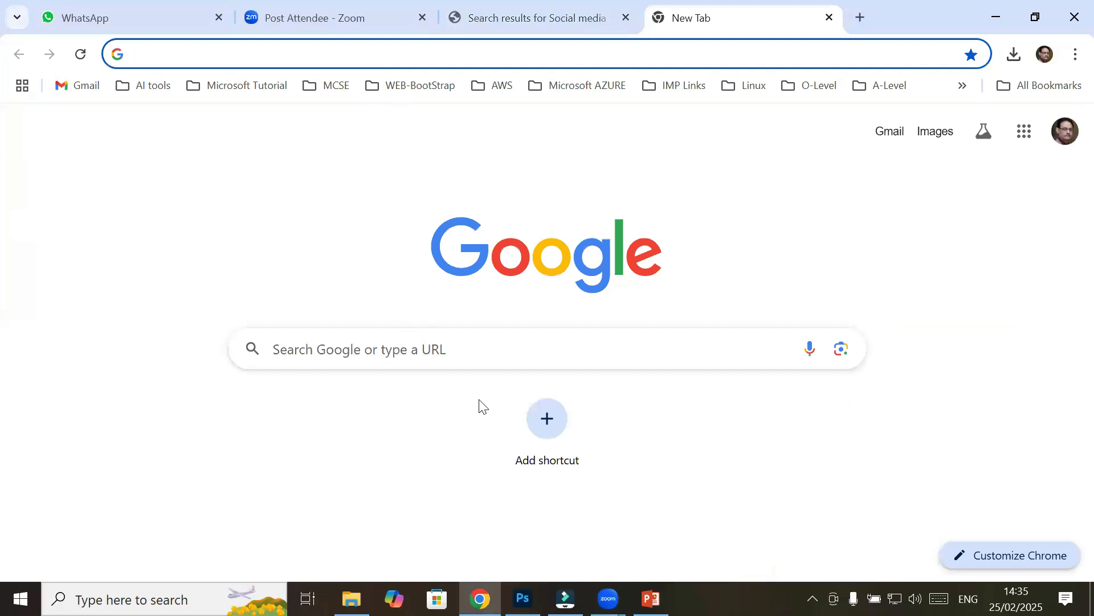
left_click(163, 88)
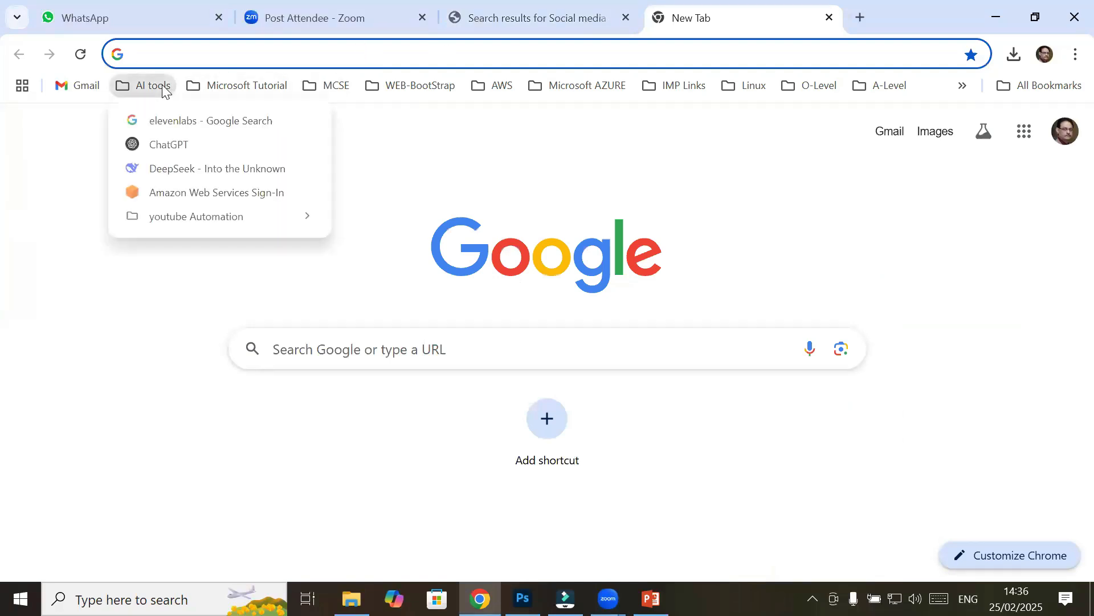
Open DeepSeek and send the question 'Travel business card services'
left_click(199, 169)
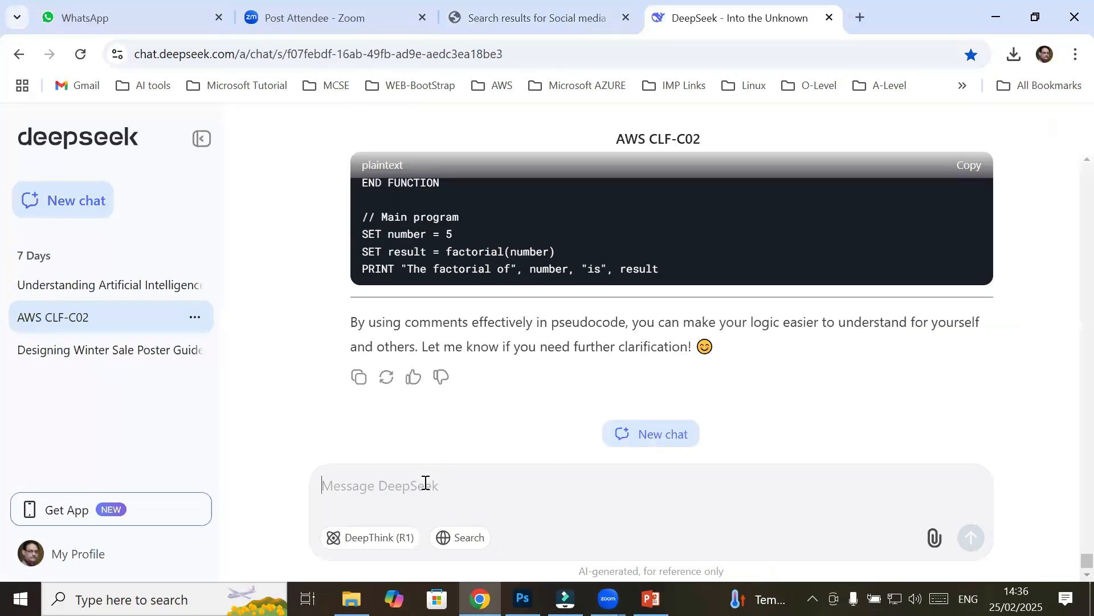
type("work")
key("BackSpace")
type("l")
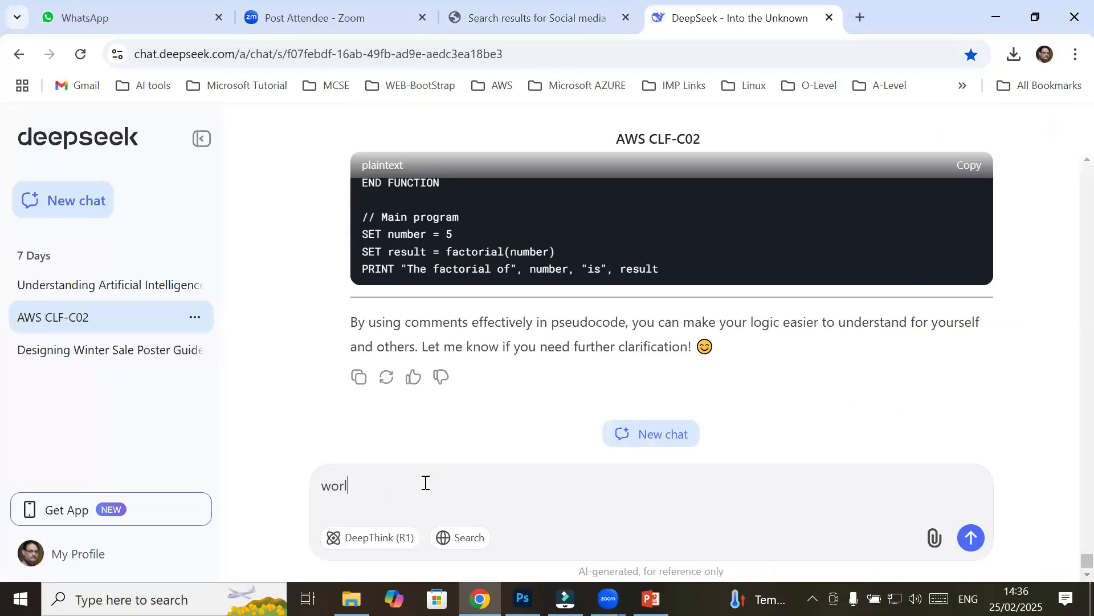
type("d tour packagesTravel ")
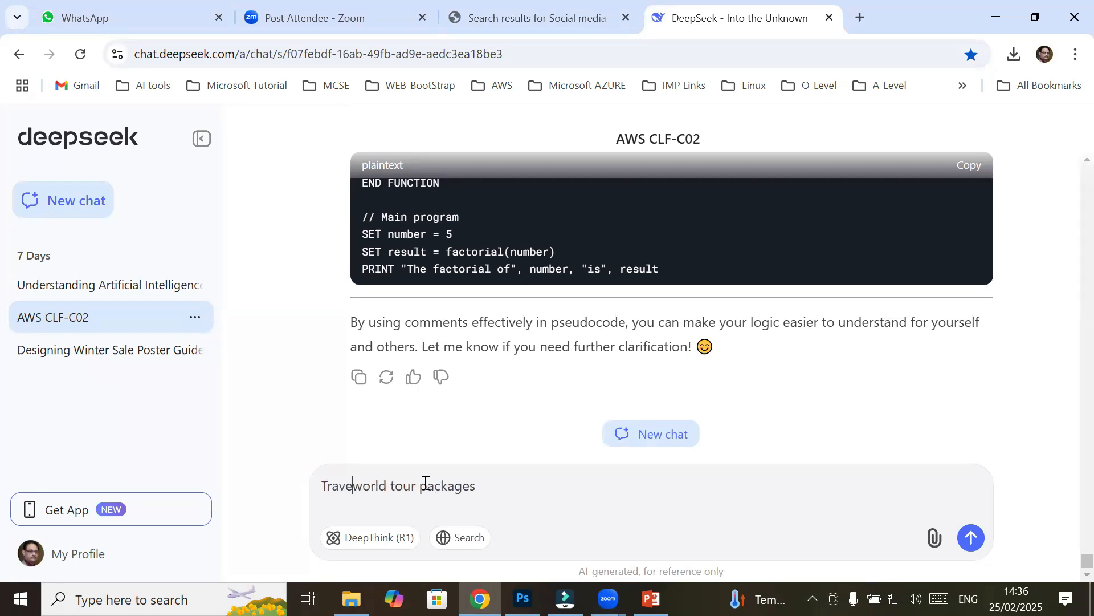
type("business ")
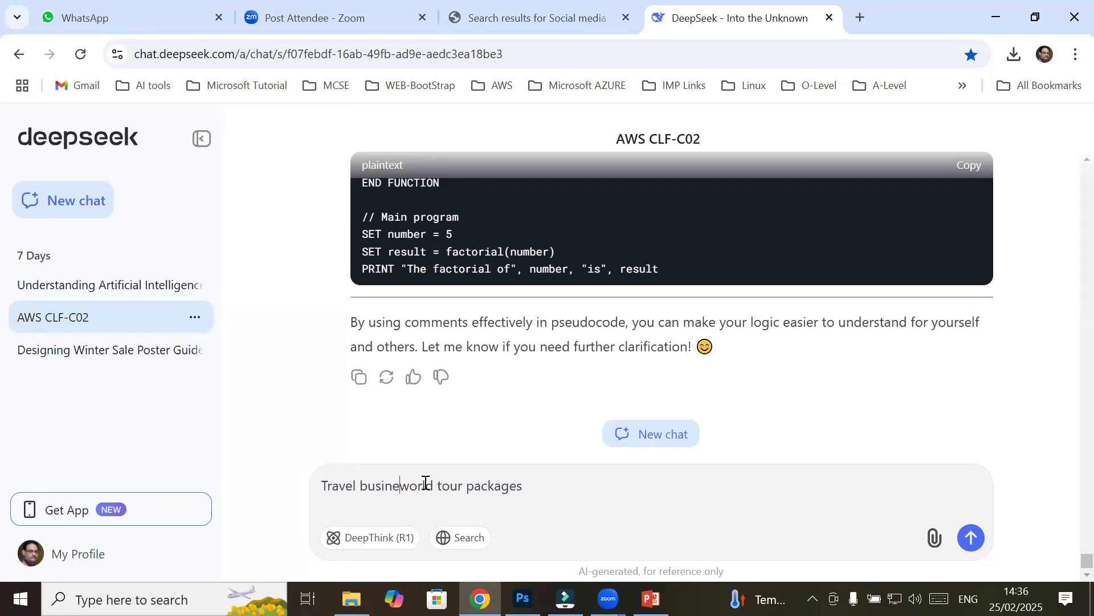
type("card ")
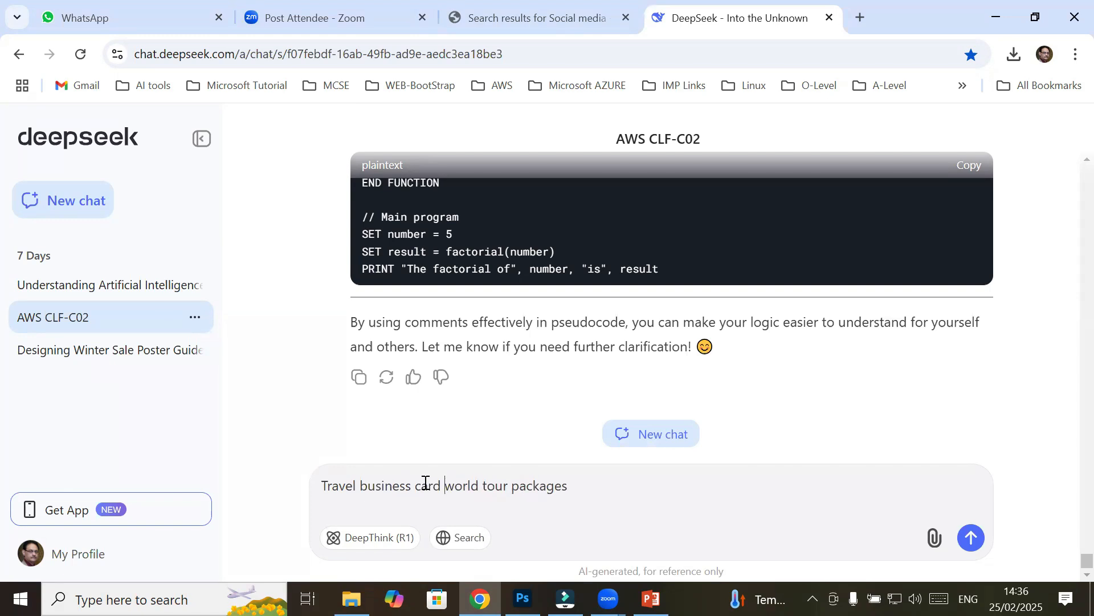
type("services")
key("Delete")
key("Delete")
key("Delete")
key("Delete")
key("Delete")
key("Delete")
key("Delete")
key("Delete")
key("Delete")
key("Delete")
key("Delete")
key("Delete")
key("Delete")
key("Delete")
key("Delete")
key("Delete")
key("Delete")
key("Delete")
key("Delete")
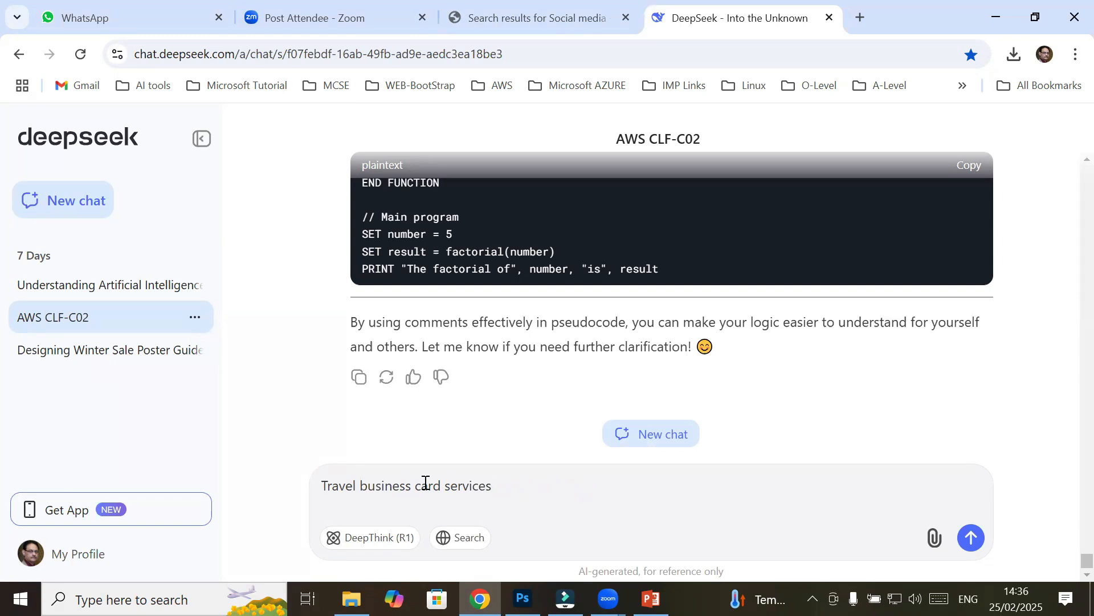
key("Return")
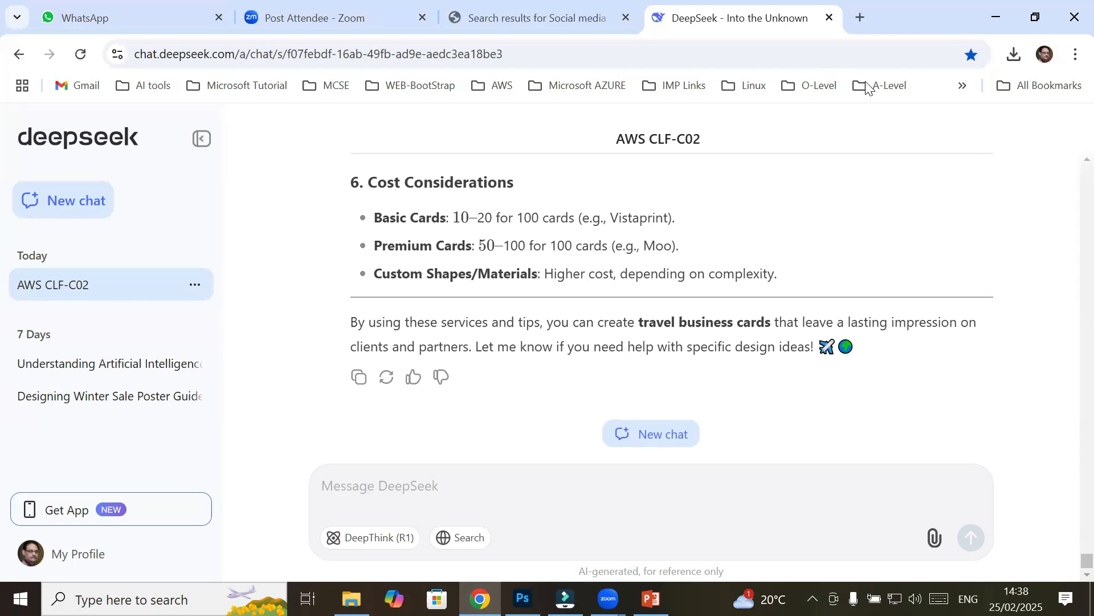
scroll(694, 252, "up", 4)
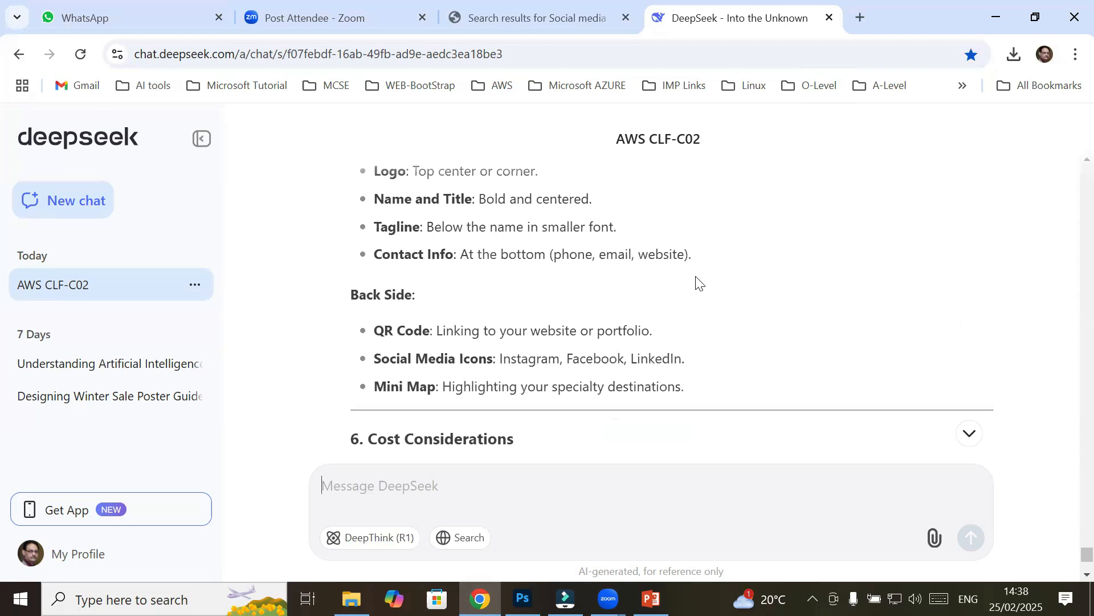
scroll(696, 282, "up", 3)
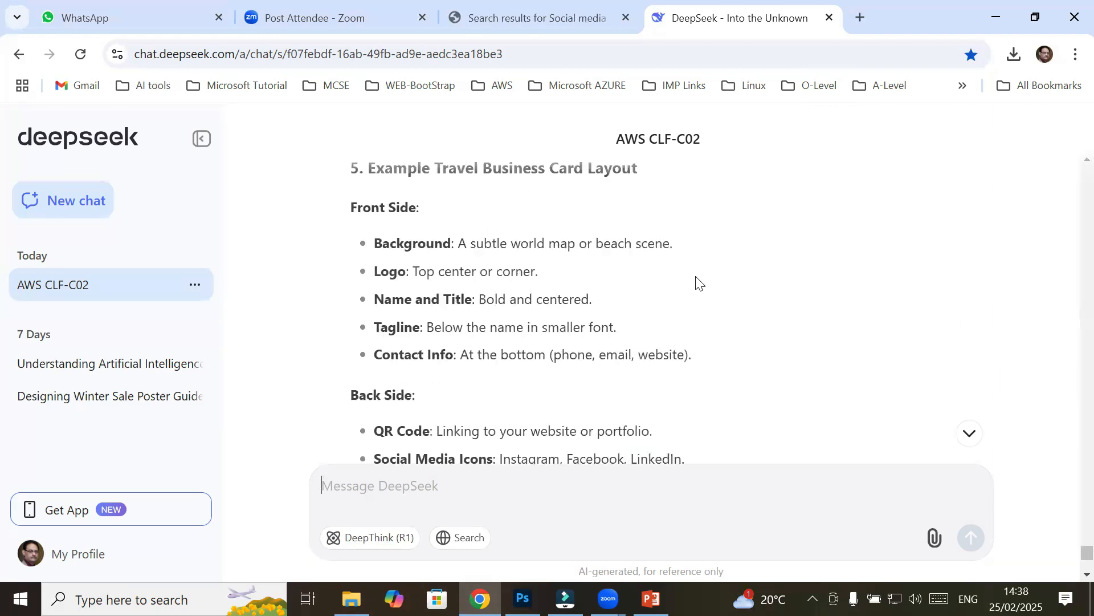
scroll(649, 302, "up", 2)
scroll(645, 302, "up", 2)
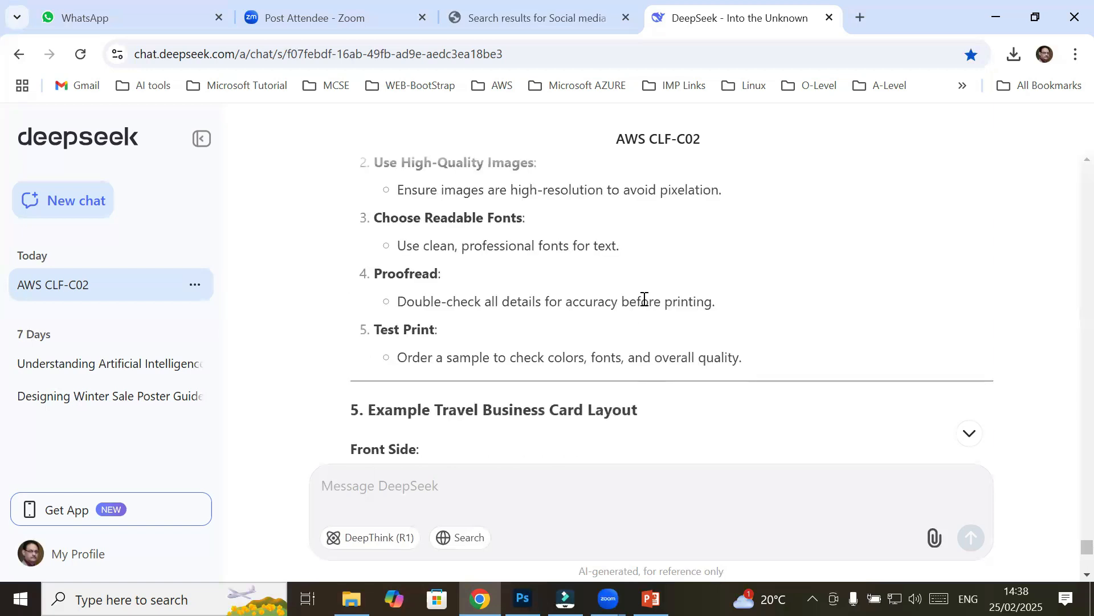
scroll(644, 299, "up", 3)
scroll(644, 298, "up", 3)
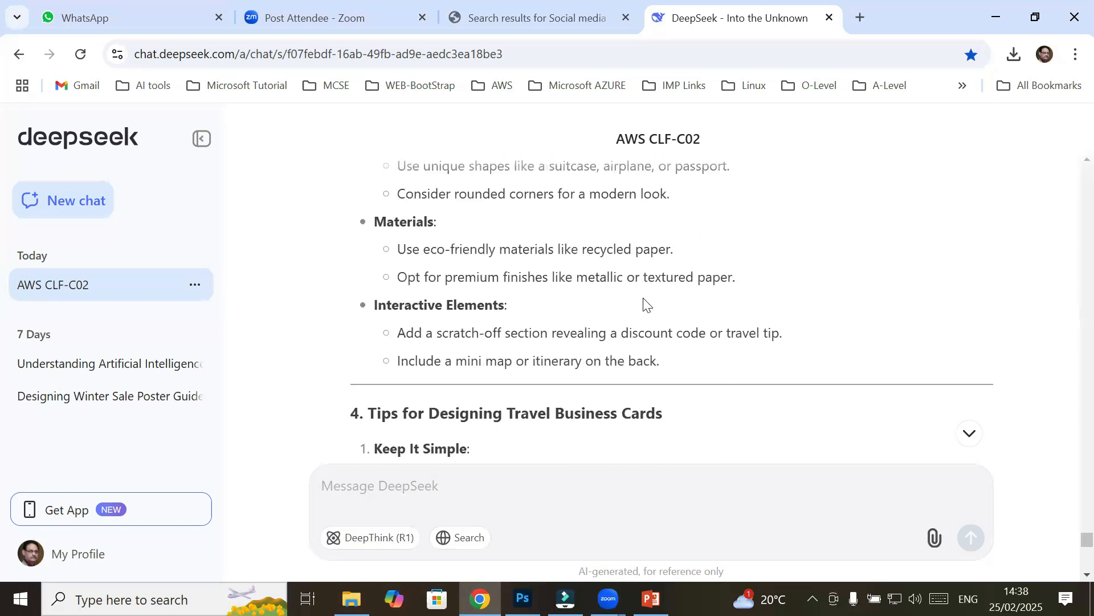
scroll(645, 302, "up", 2)
scroll(645, 302, "up", 15)
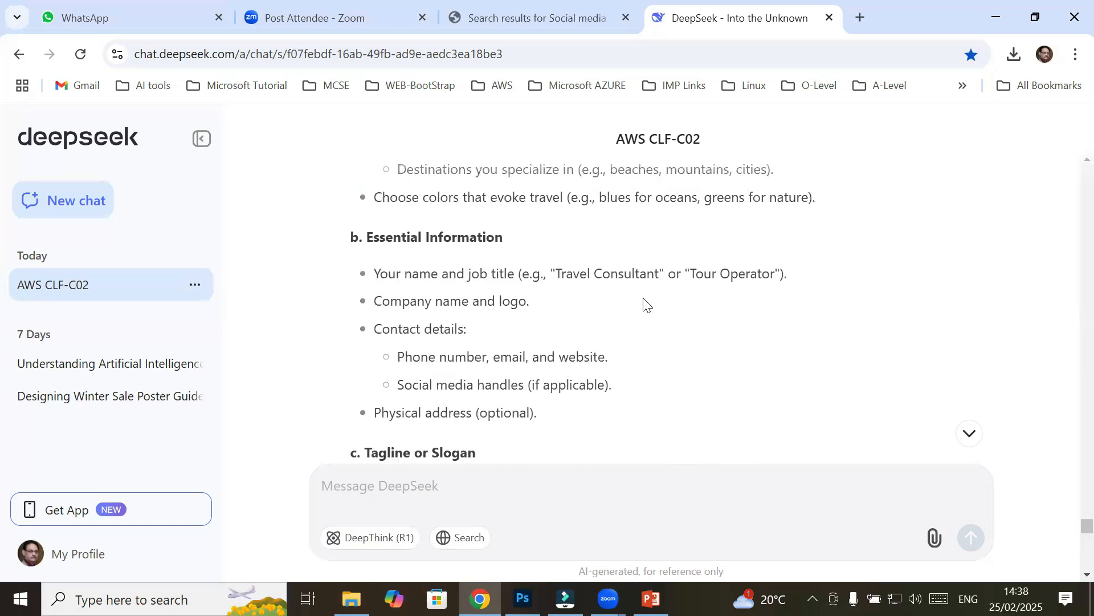
scroll(645, 299, "up", 10)
scroll(634, 299, "down", 5)
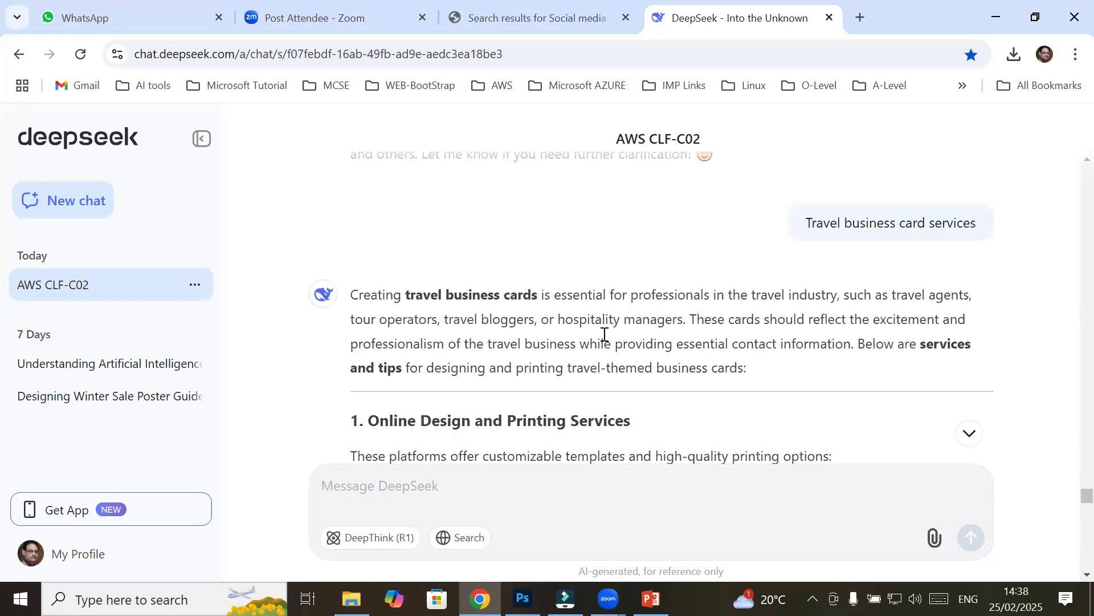
scroll(605, 335, "up", 5)
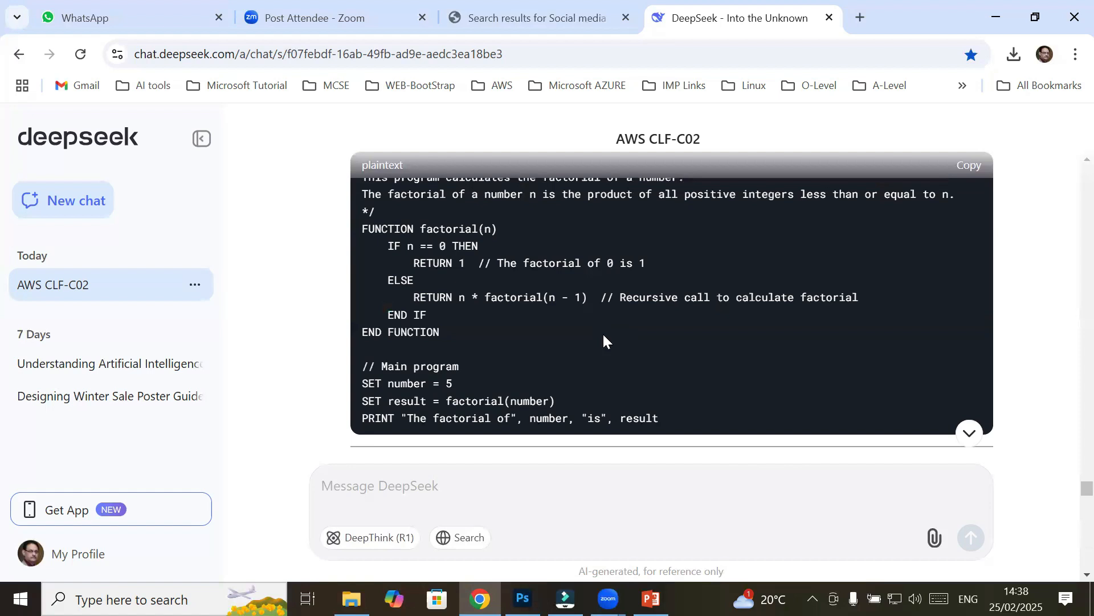
Ask DeepSeek about 'tourism services'
left_click(515, 482)
type("tou")
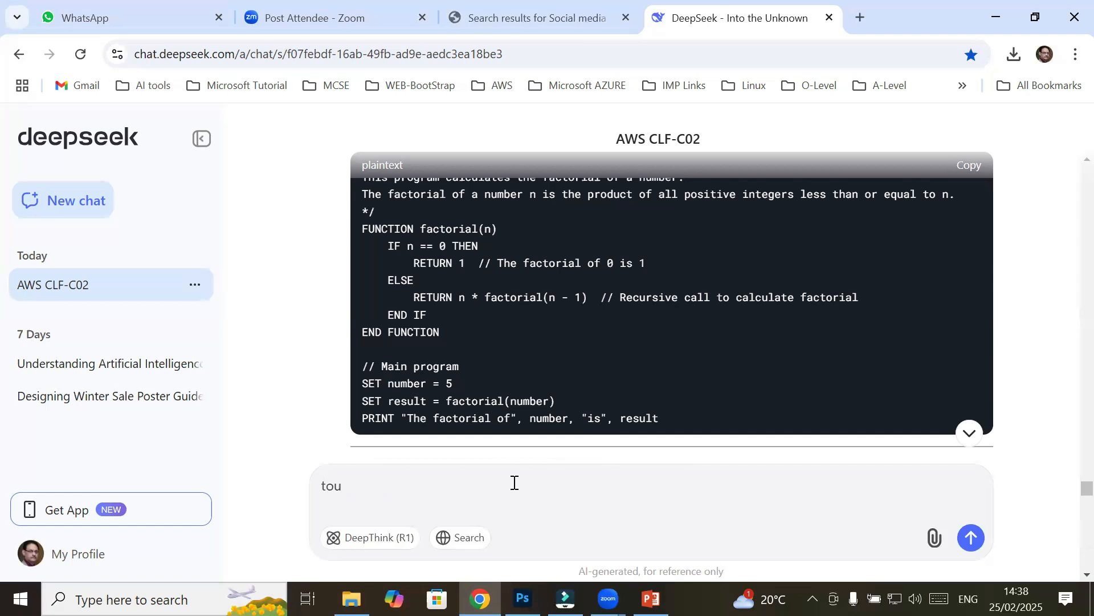
type("rism services")
key("Return")
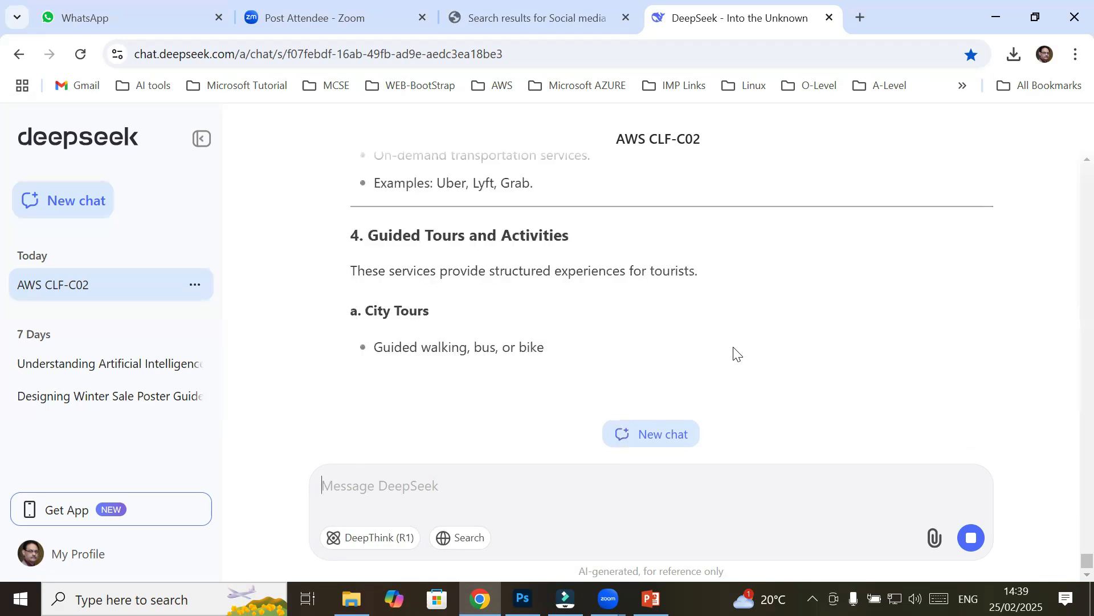
Copy the heading 'Travel Planning and Booking Services' and return to Photoshop
scroll(637, 314, "up", 20)
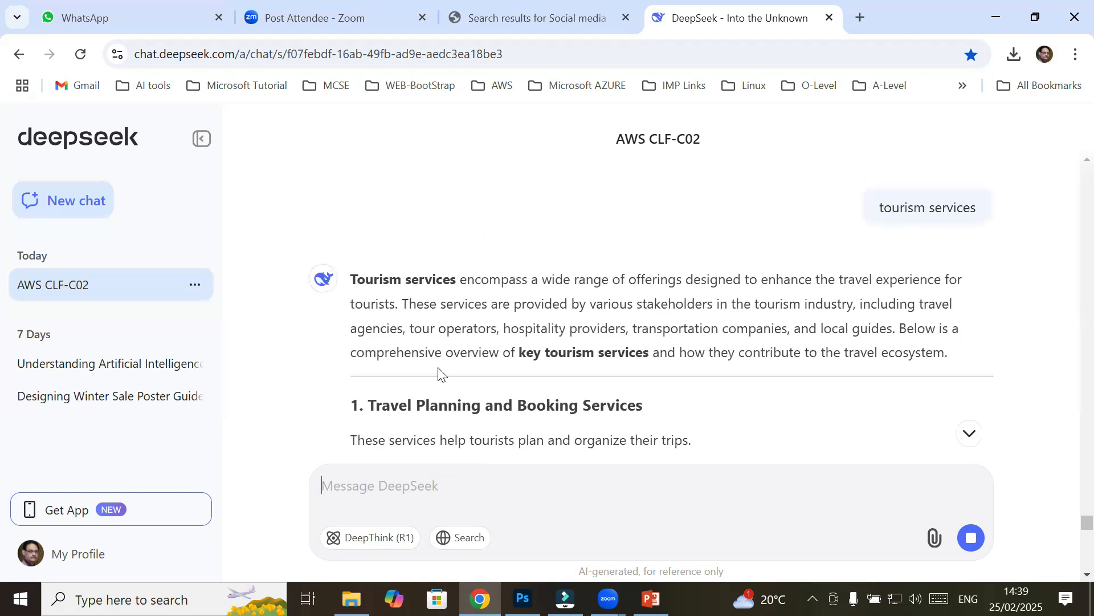
left_click_drag(369, 405, 649, 406)
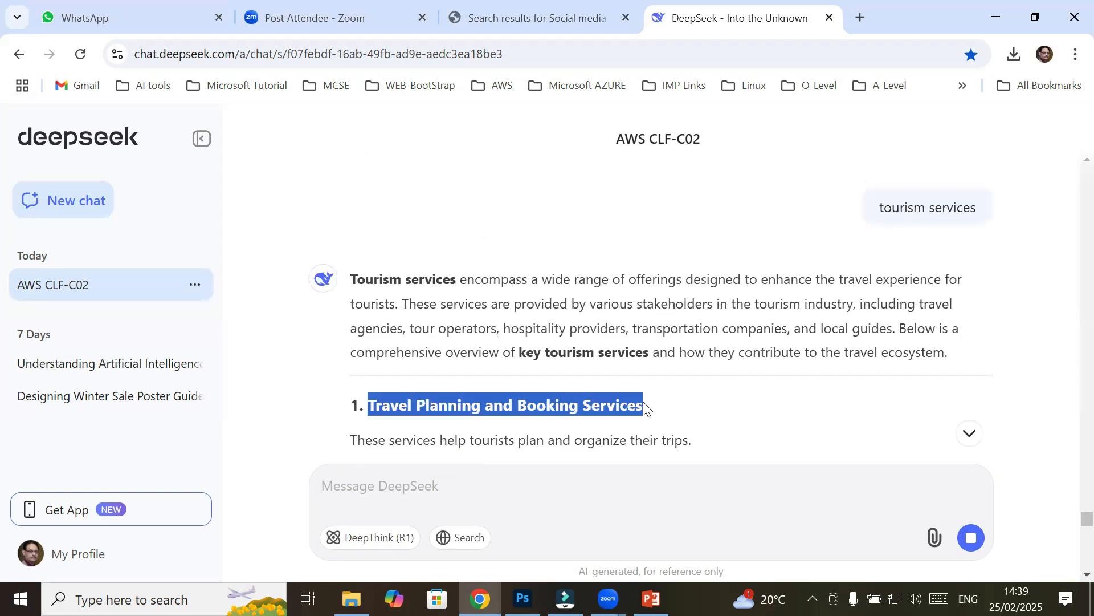
right_click(619, 407)
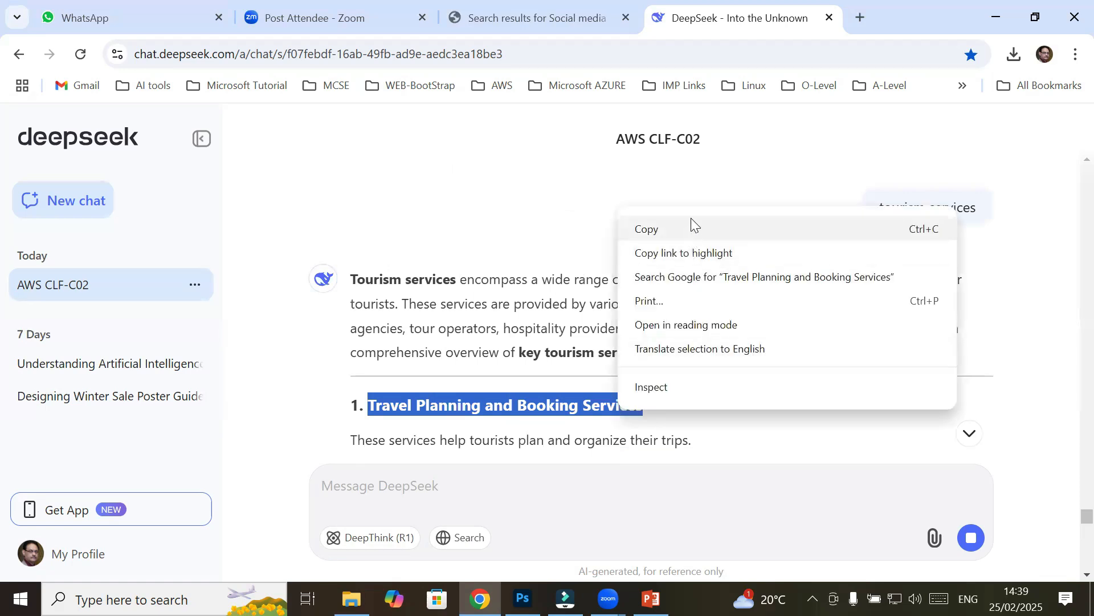
left_click(690, 224)
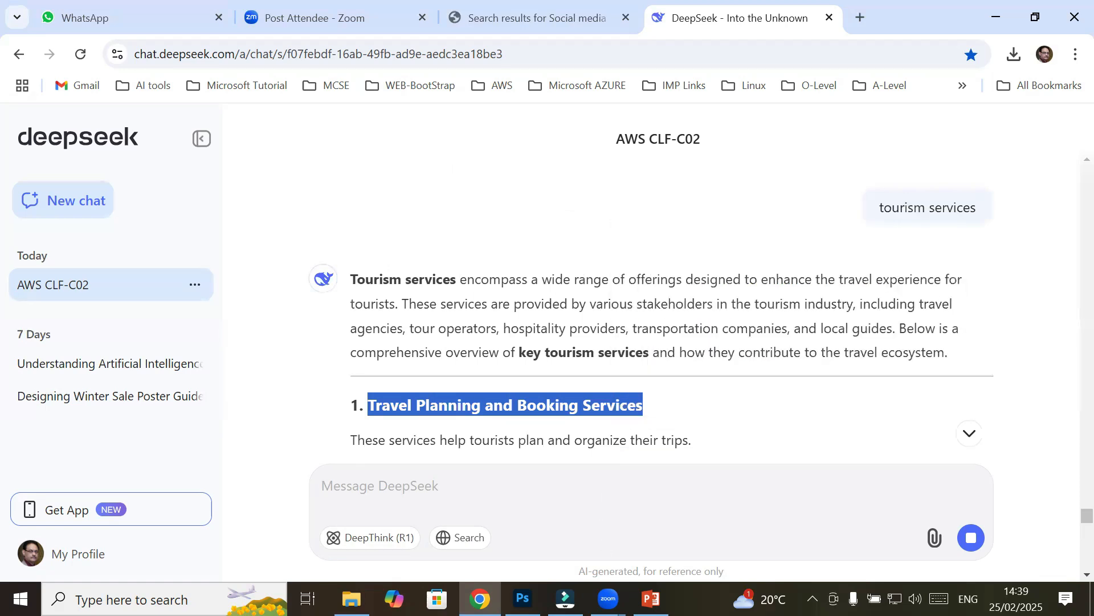
left_click(523, 598)
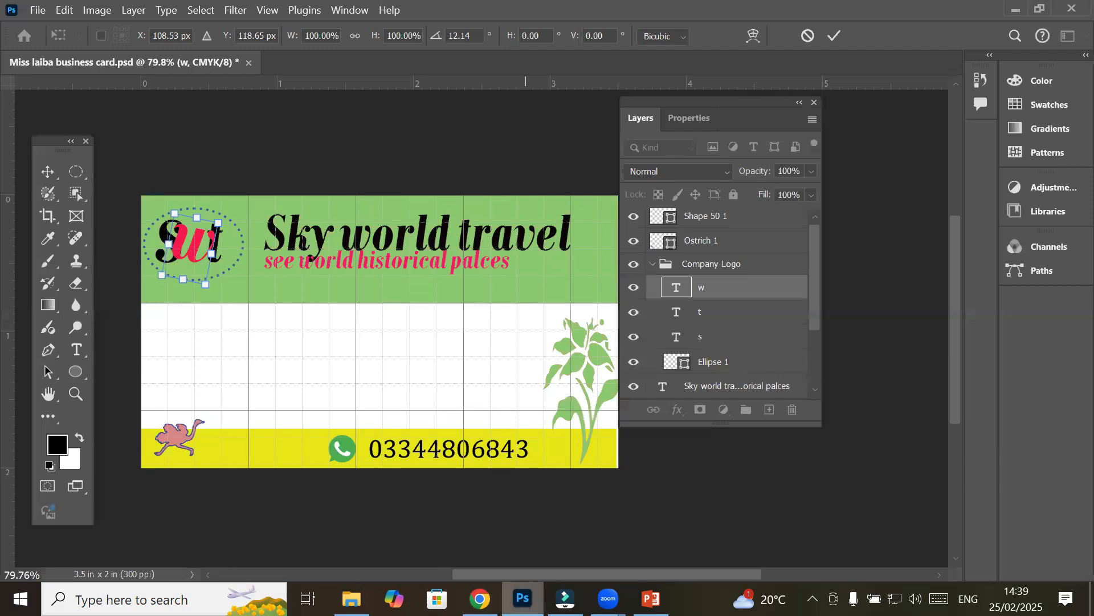
Draw a 10 pt paragraph text box in the card's white area and paste 'Travel Planning and Booking Services'
left_click(75, 350)
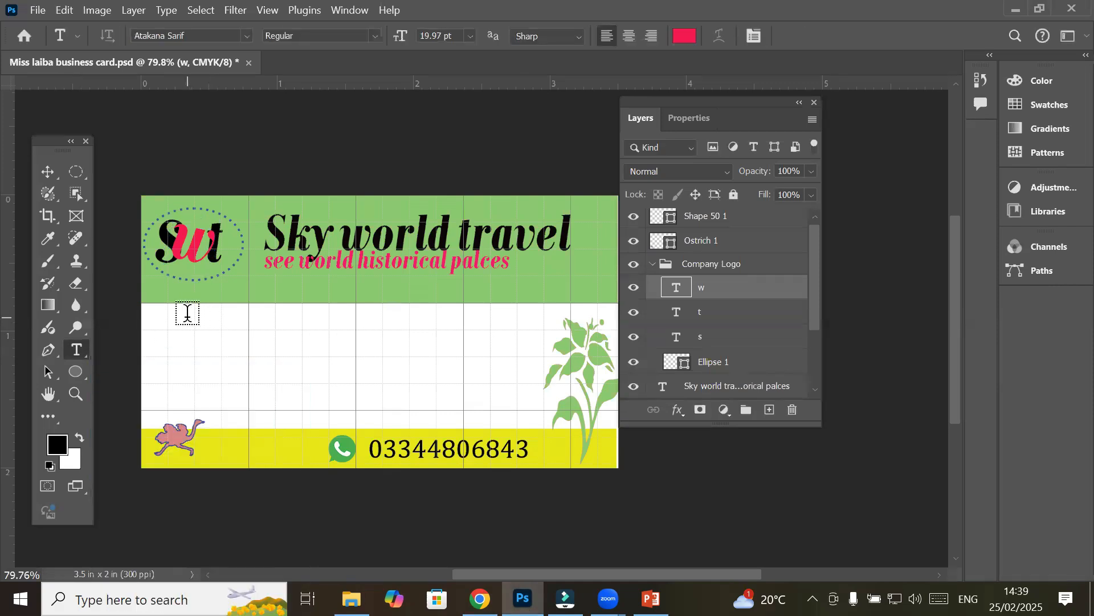
left_click_drag(182, 321, 517, 407)
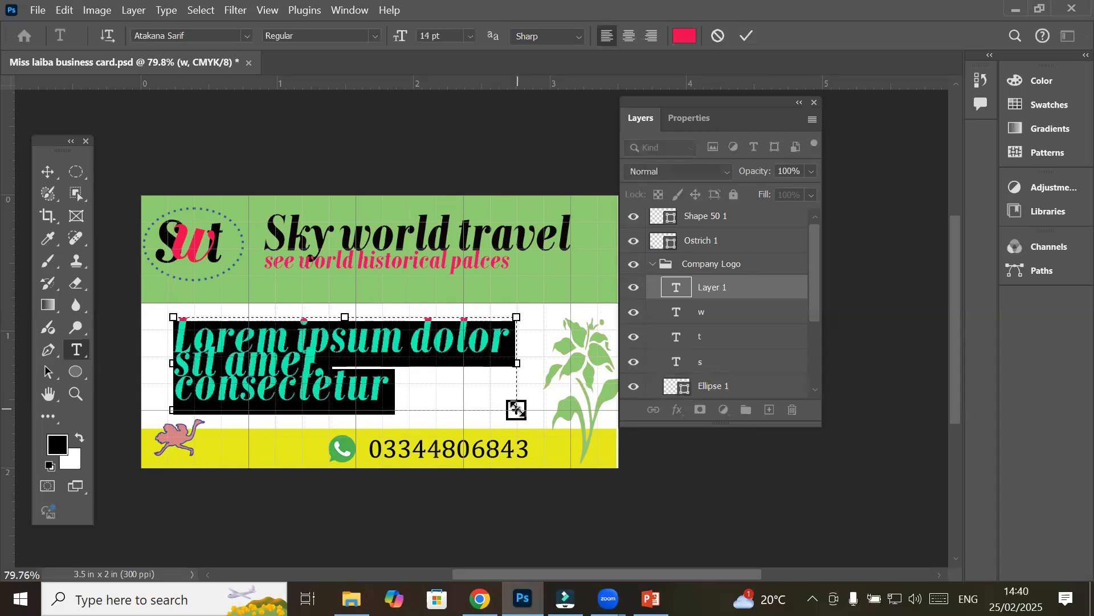
left_click(469, 37)
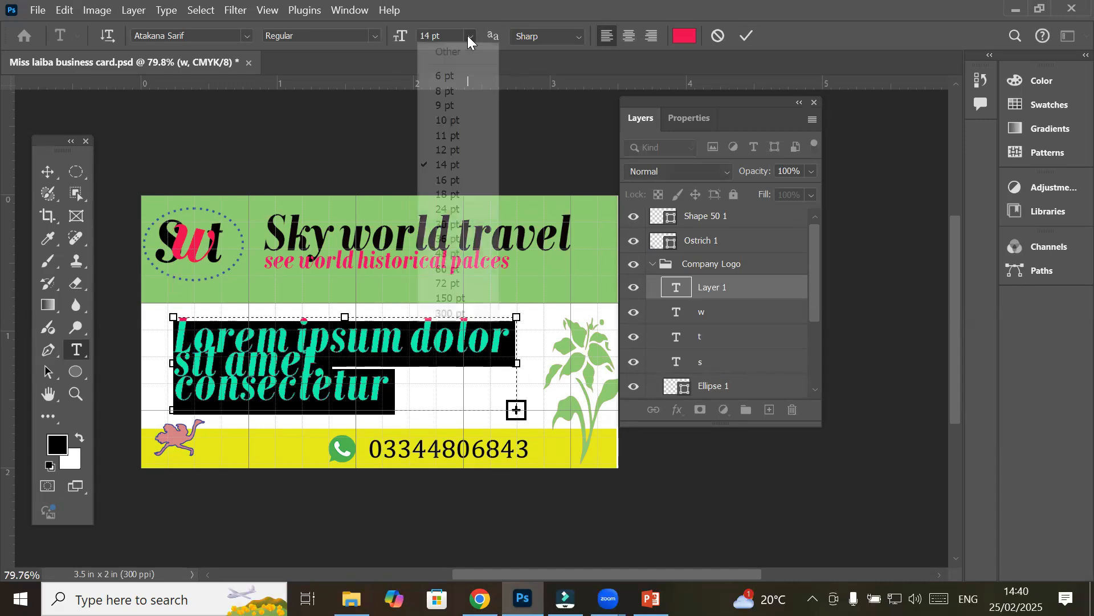
left_click(454, 121)
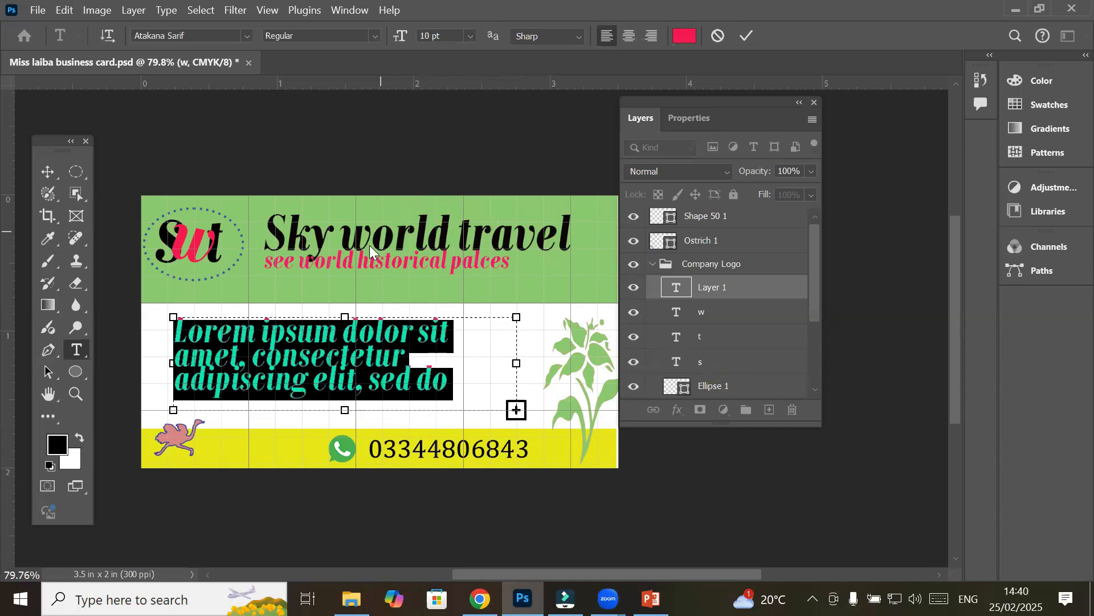
right_click(241, 339)
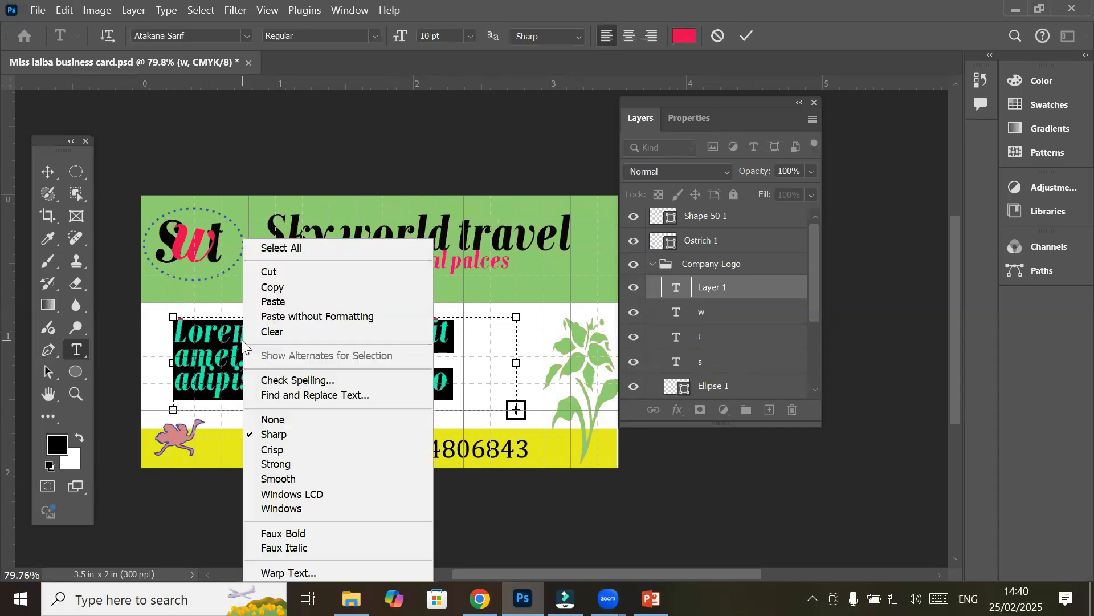
left_click(286, 301)
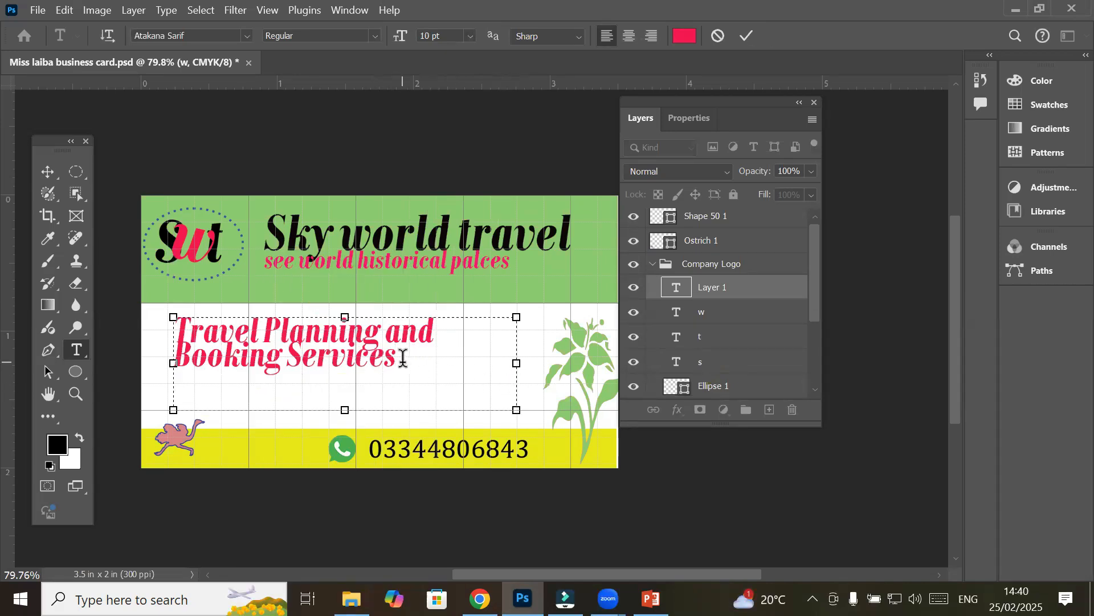
Set the services text to Arial, commit it, and nudge it slightly lower and left
left_click_drag(405, 349, 171, 313)
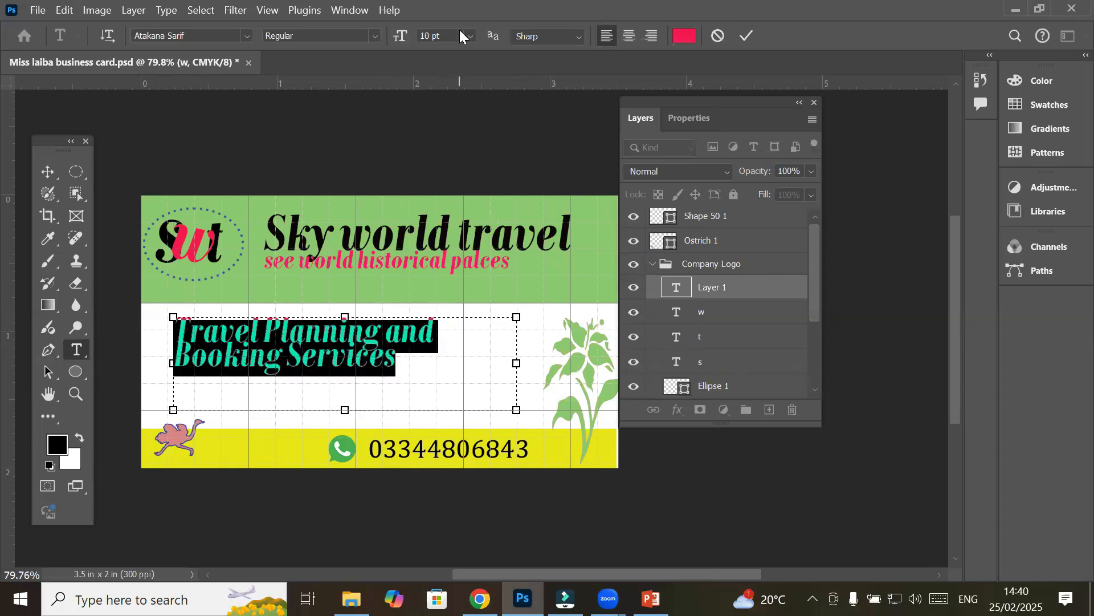
left_click(246, 36)
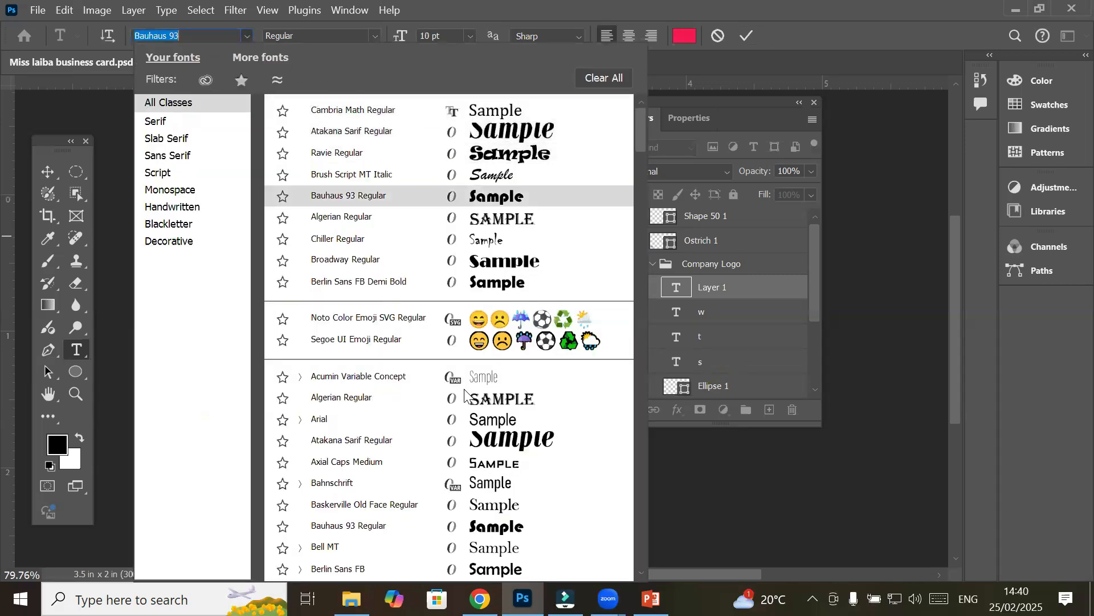
left_click(433, 421)
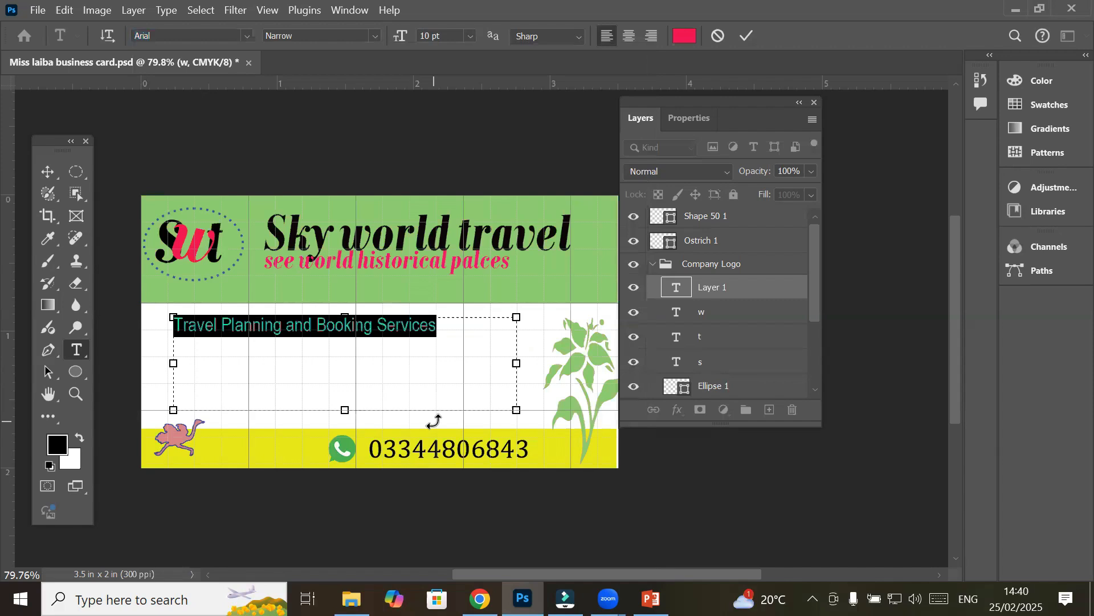
left_click(437, 326)
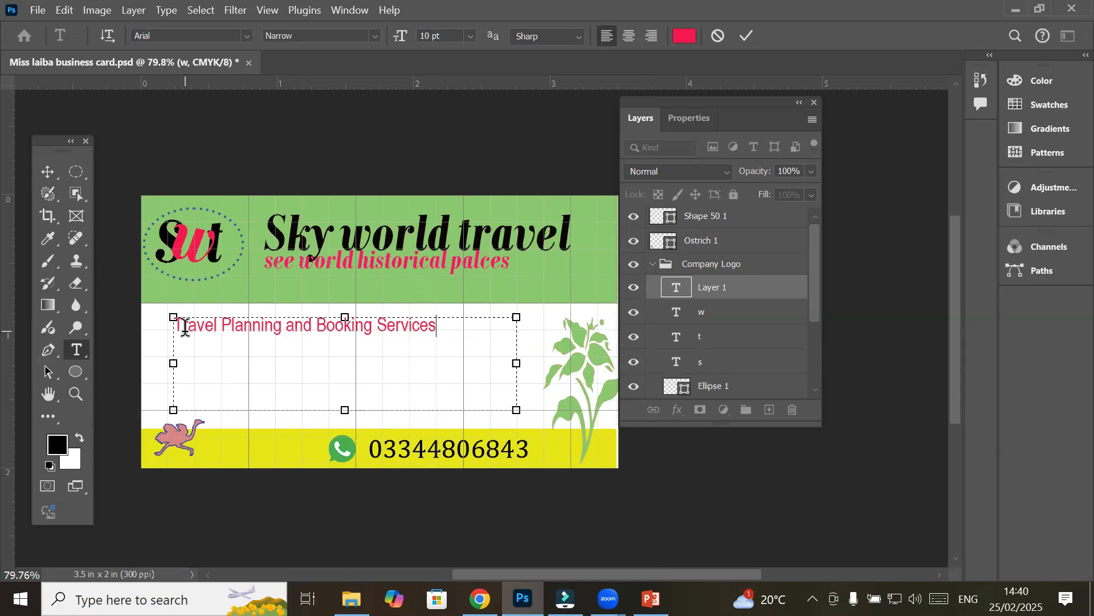
scroll(186, 329, "up", 3)
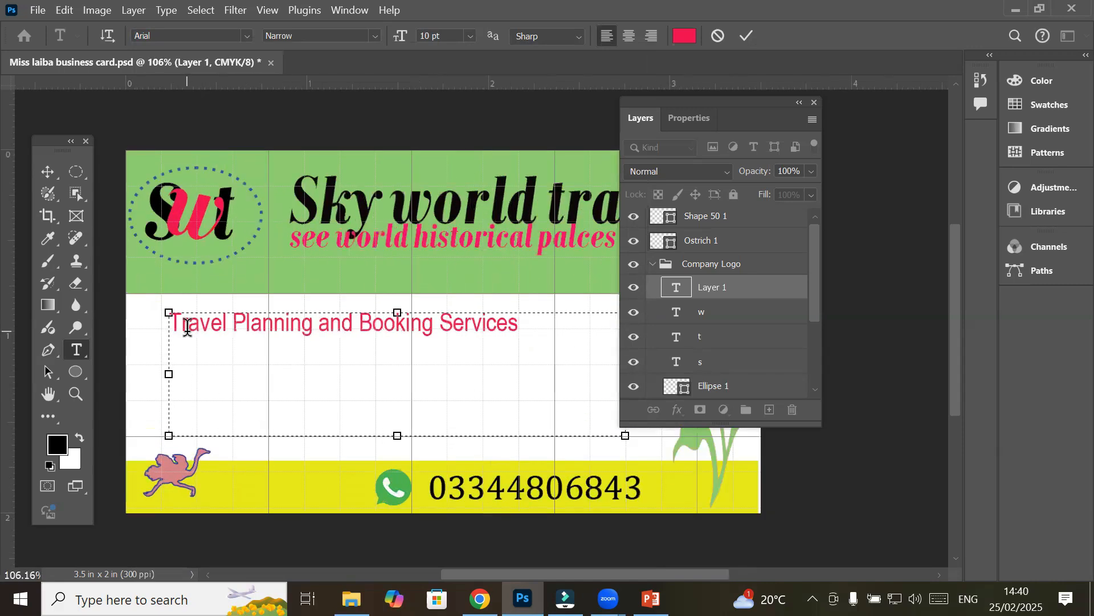
left_click(49, 172)
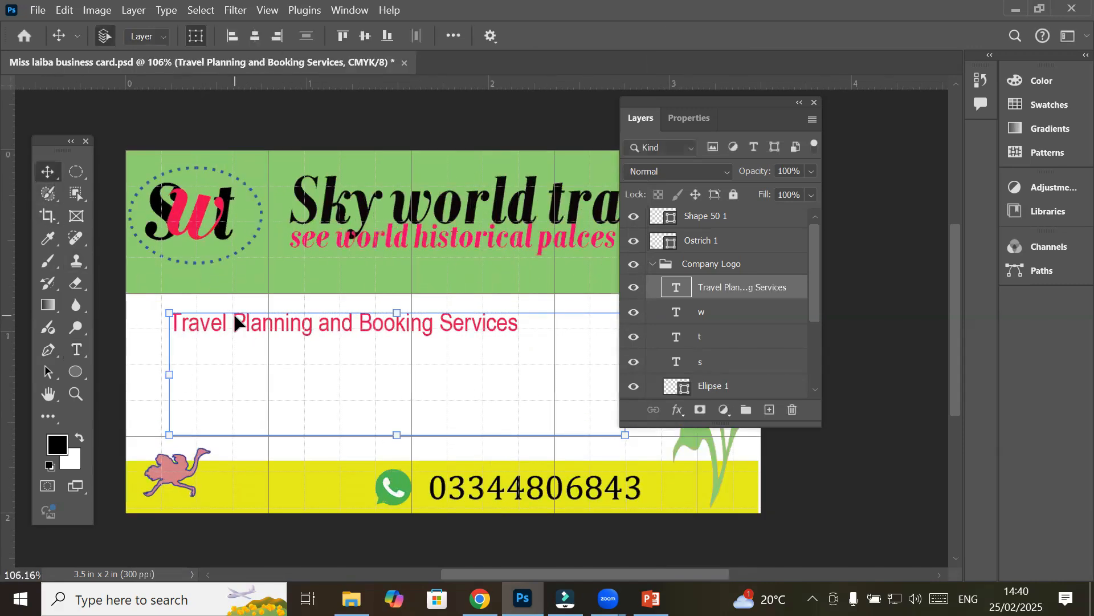
mouse_move(234, 325)
left_mouse_down()
mouse_move(228, 317)
mouse_move(228, 332)
left_mouse_up()
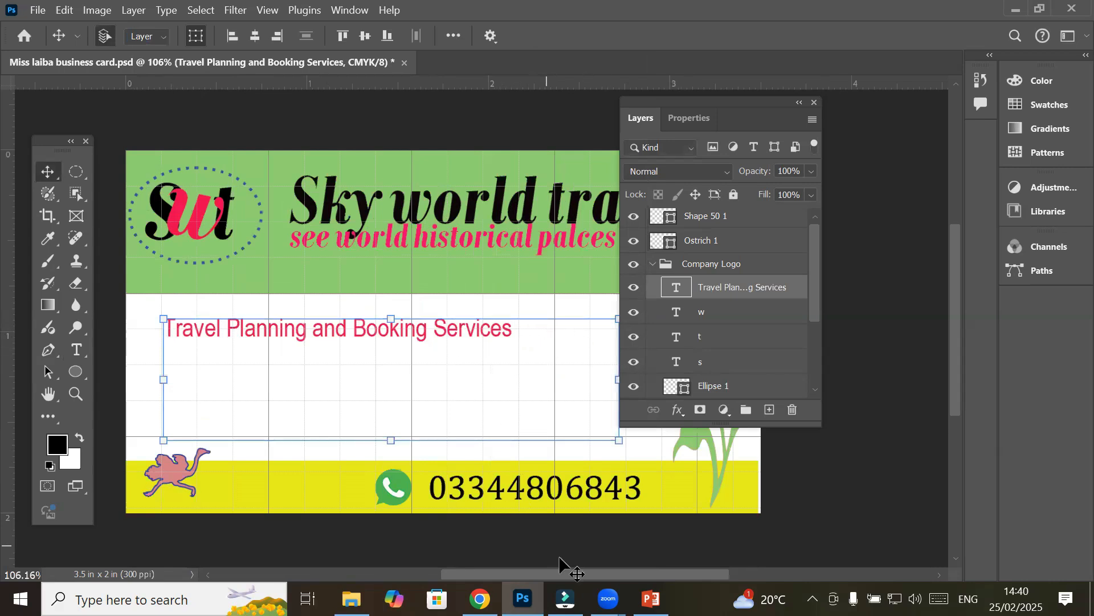
Scroll through DeepSeek's travel services reply to find the Accommodation Services heading
left_click(480, 599)
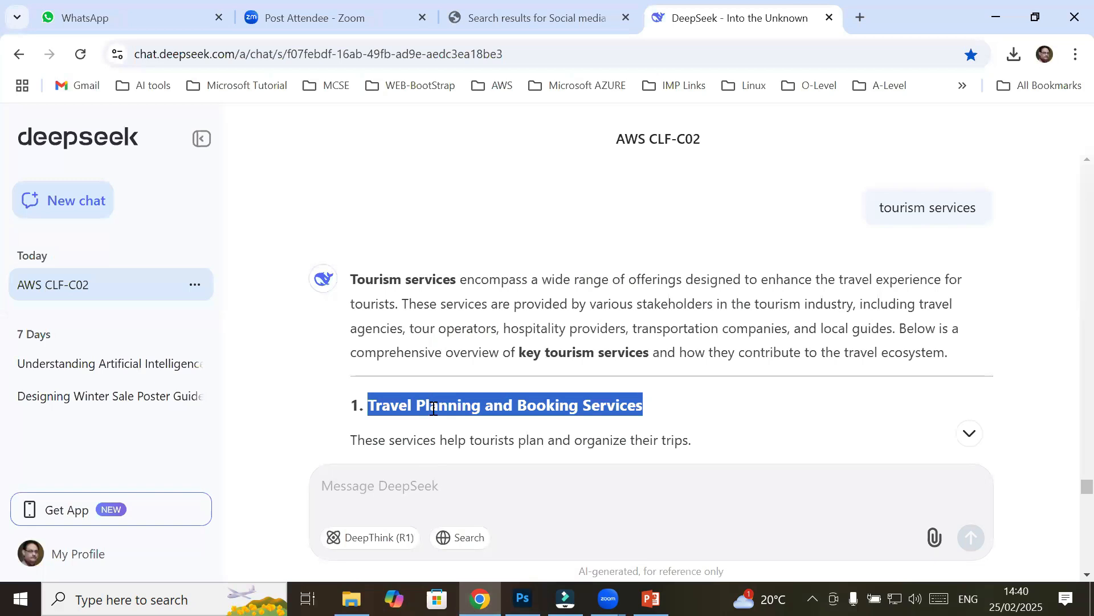
scroll(433, 408, "down", 15)
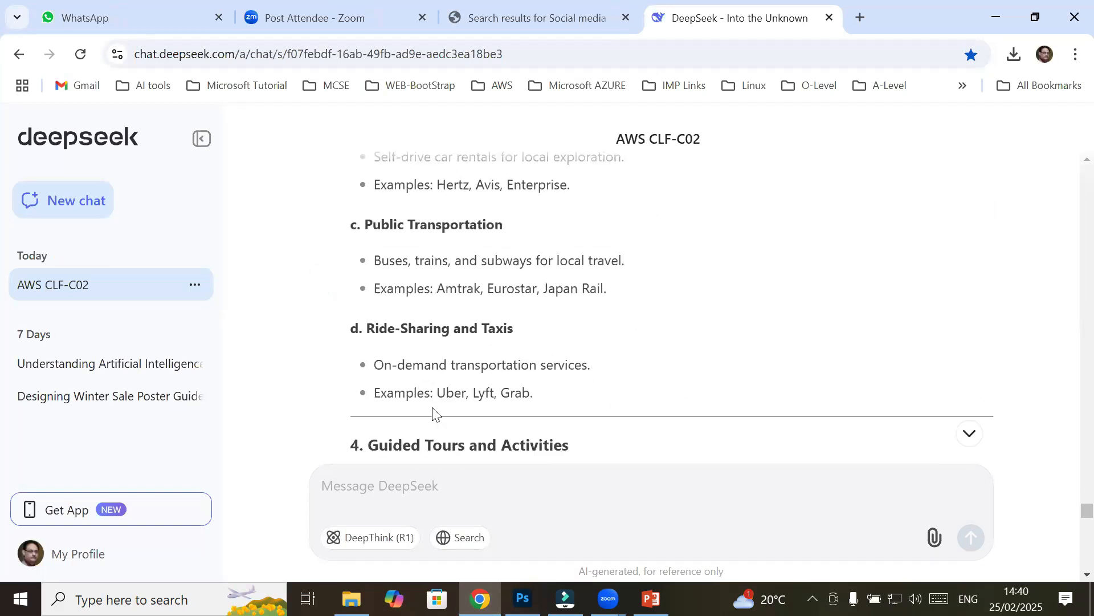
scroll(433, 408, "down", 10)
scroll(433, 407, "up", 4)
scroll(433, 407, "down", 18)
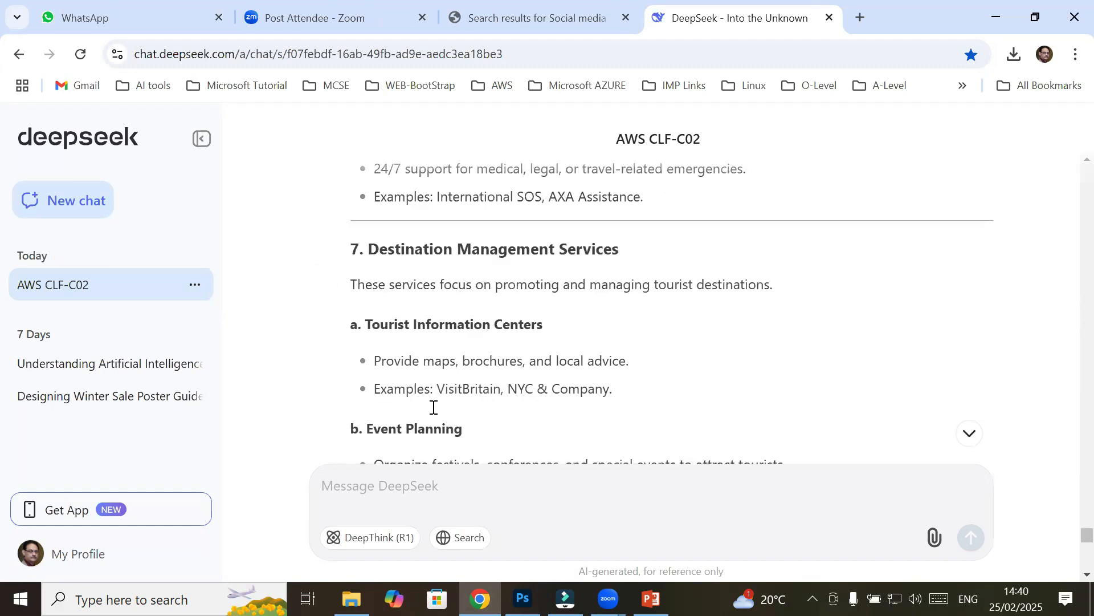
scroll(434, 408, "down", 4)
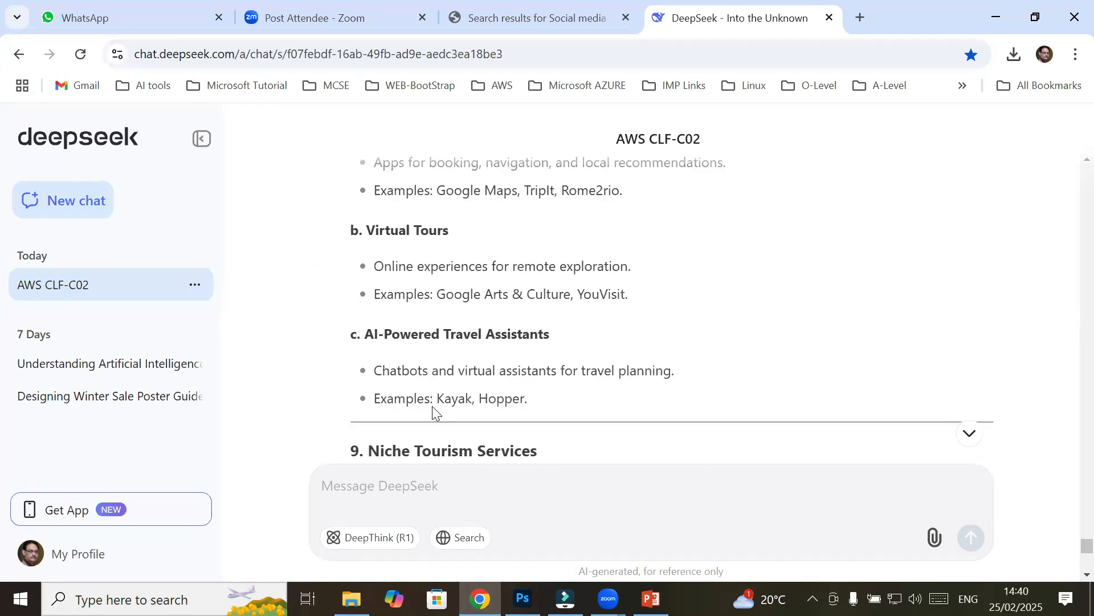
scroll(433, 408, "down", 5)
scroll(433, 409, "down", 8)
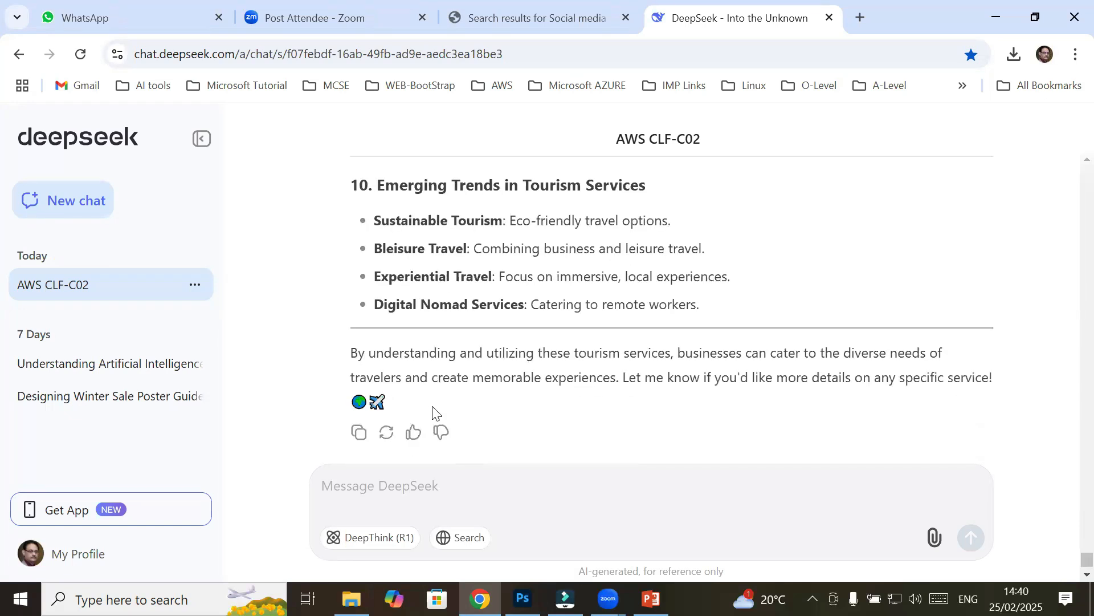
scroll(433, 408, "up", 20)
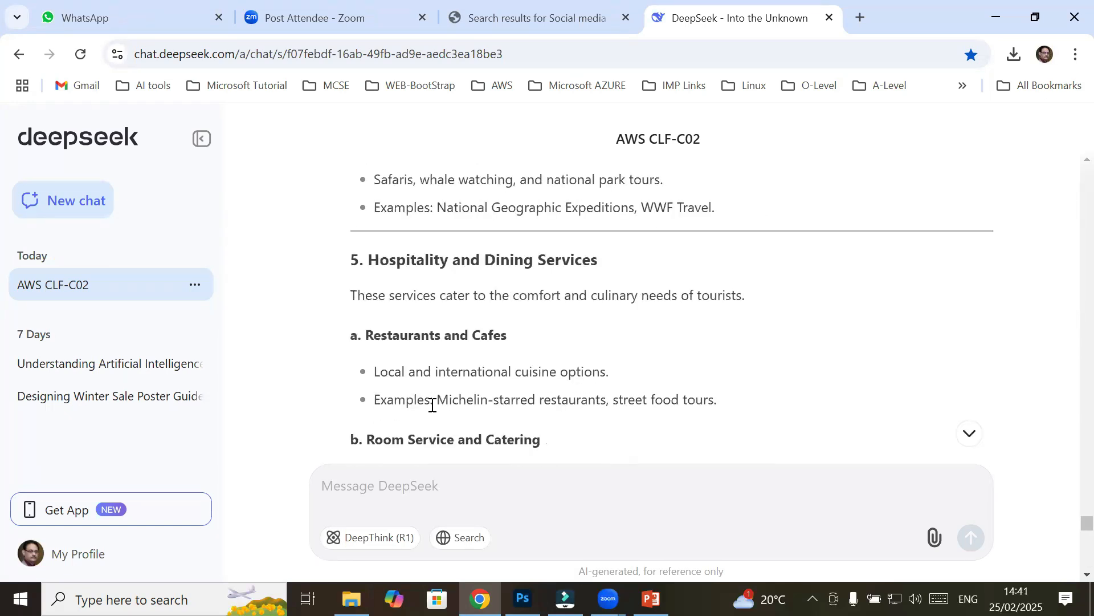
scroll(433, 404, "up", 4)
scroll(432, 405, "up", 8)
scroll(432, 402, "up", 5)
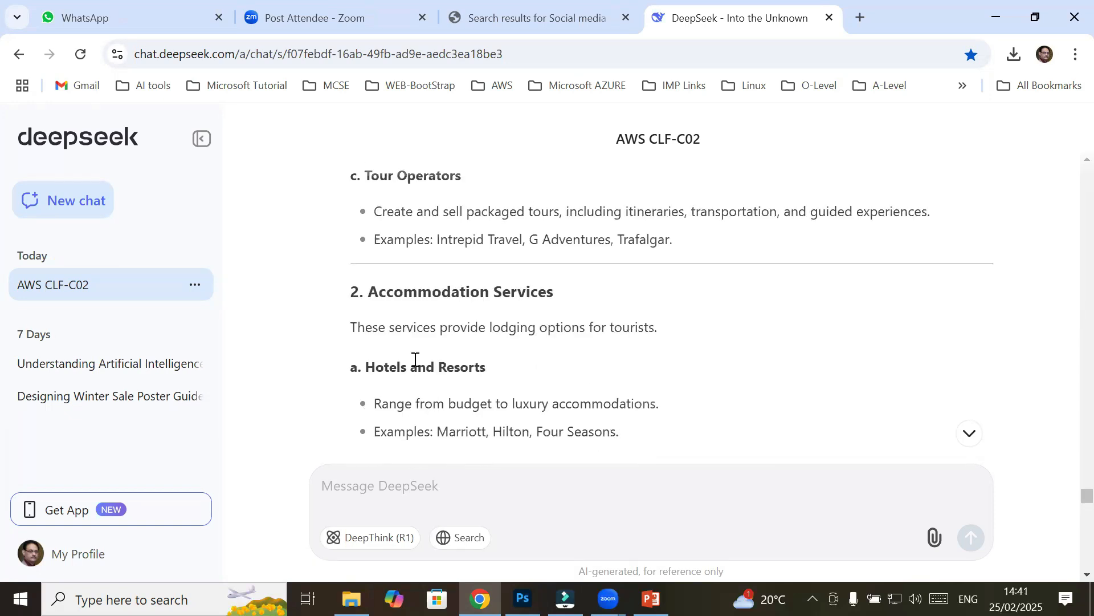
Copy the 'Accommodation Services' heading and return to the card in Photoshop
left_click_drag(364, 292, 552, 294)
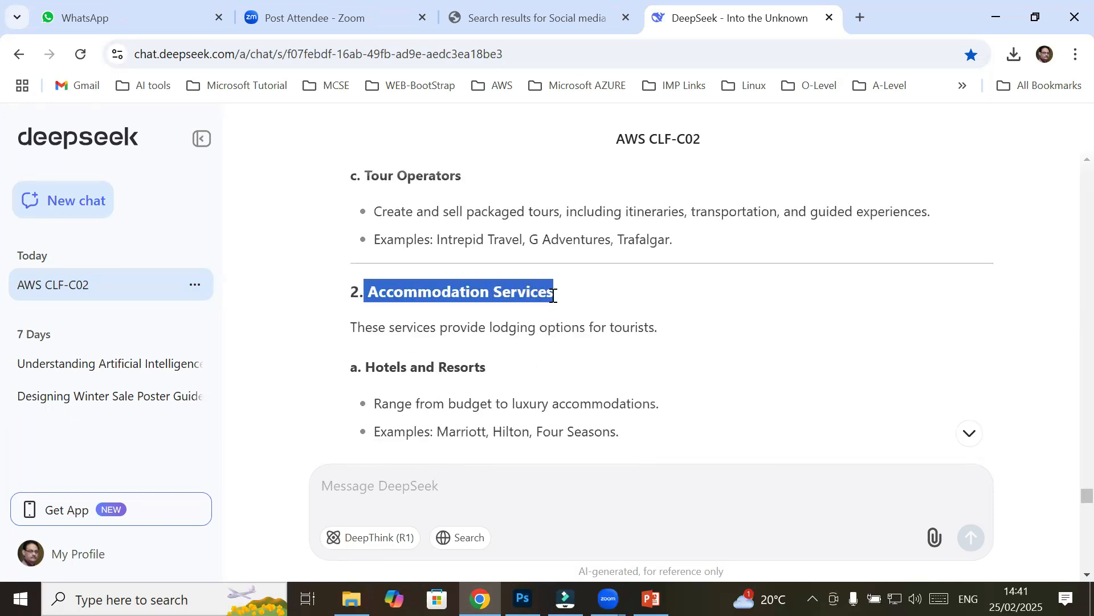
right_click(553, 295)
left_click(569, 311)
left_click_drag(477, 299, 506, 332)
key("alt+Tab")
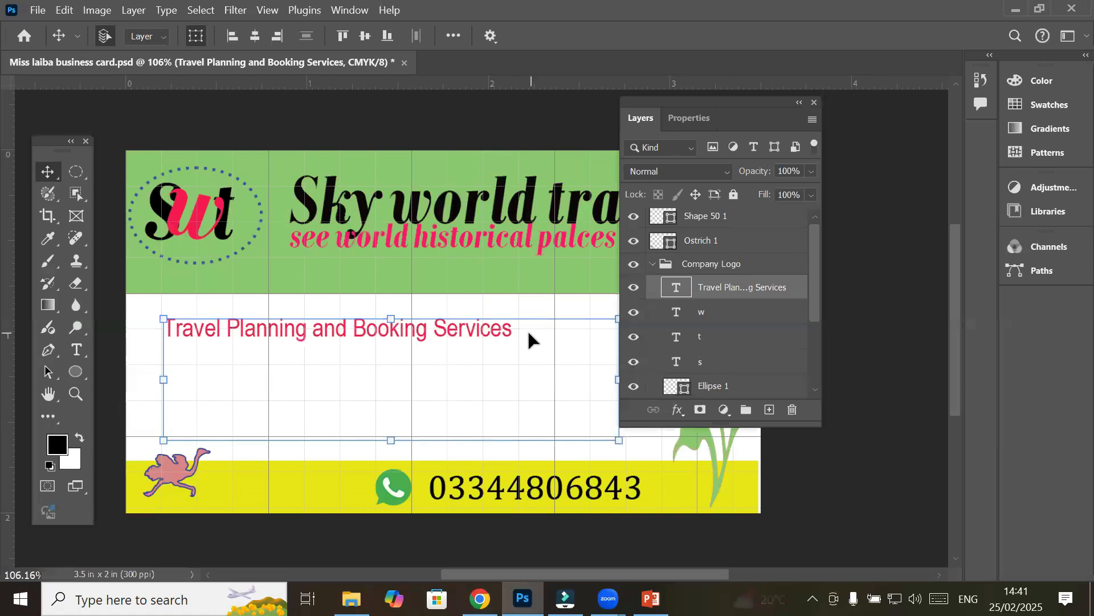
Paste 'Accommodation Services' as a second line in the card's services text box
left_click(76, 349)
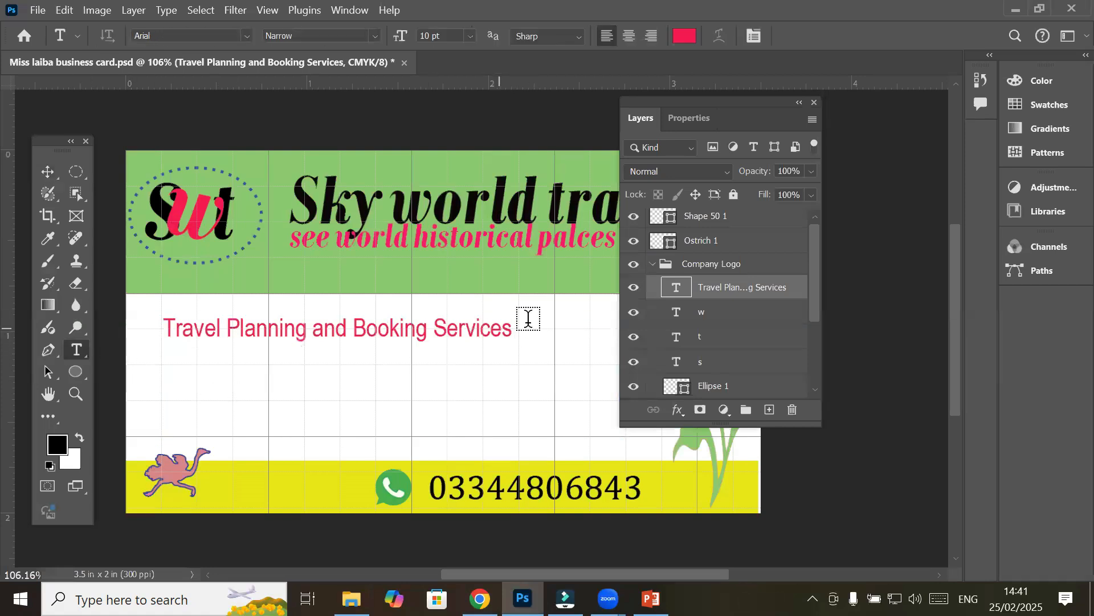
left_click(512, 331)
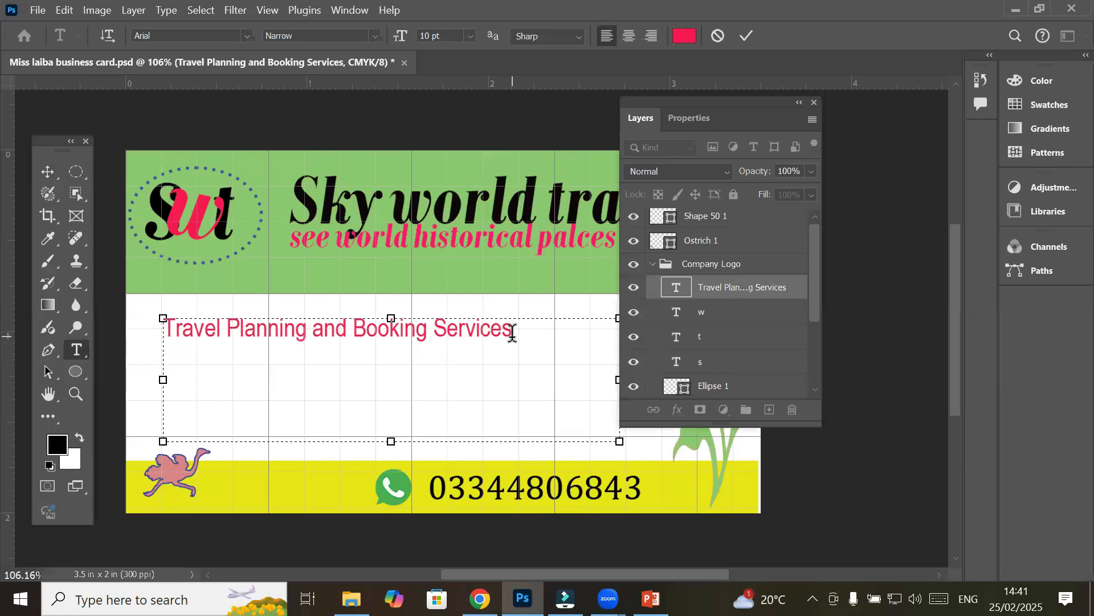
left_click(59, 10)
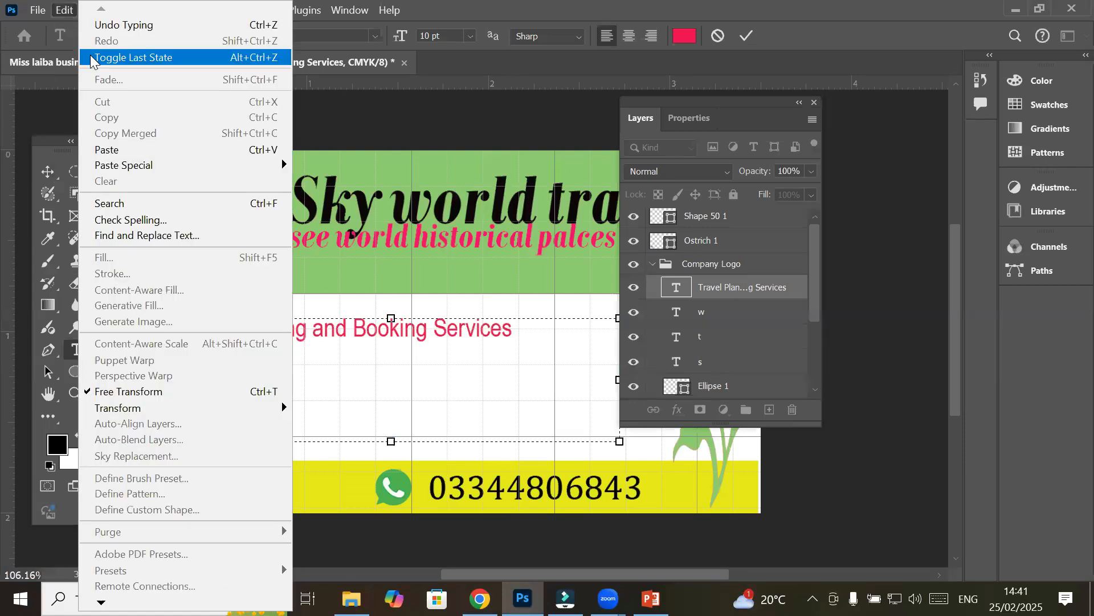
left_click(110, 150)
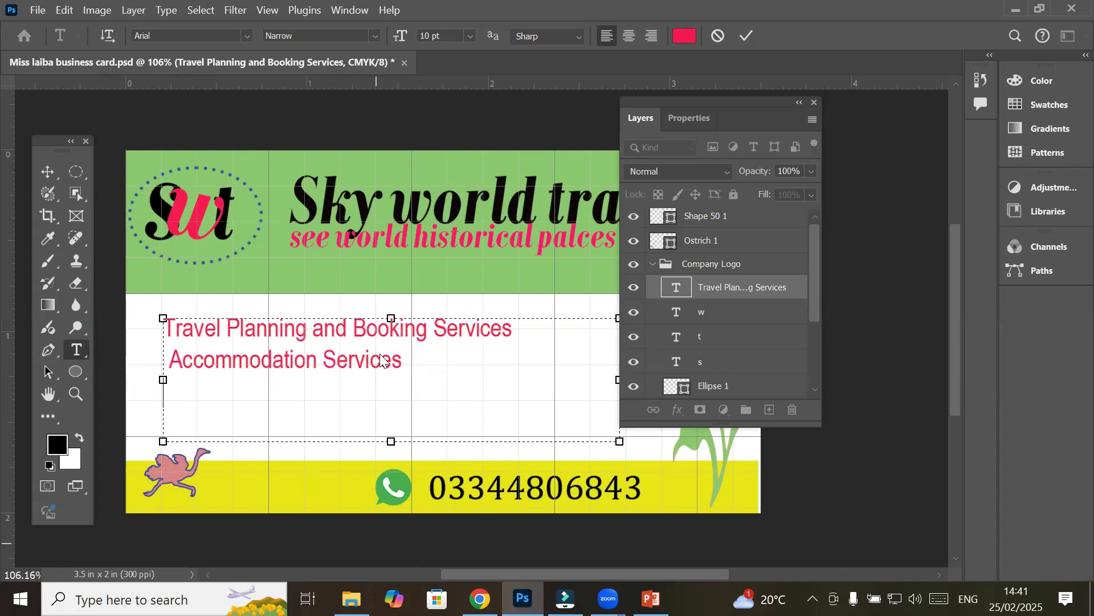
key("alt+Tab")
scroll(378, 356, "down", 6)
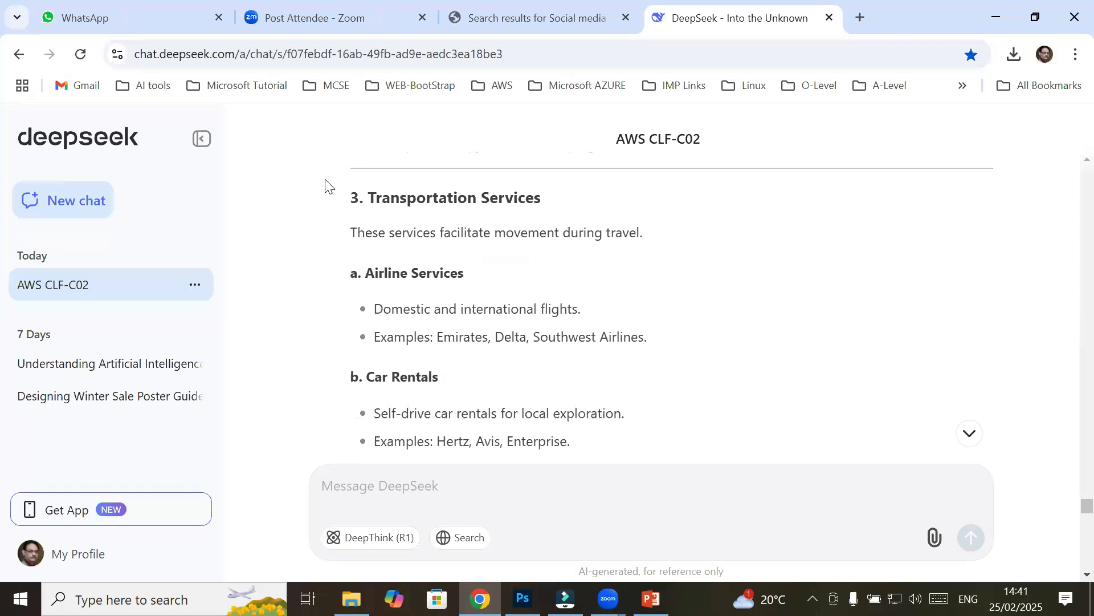
Copy the 'Transportation Services' heading from DeepSeek and return to Photoshop
left_click_drag(370, 194, 557, 207)
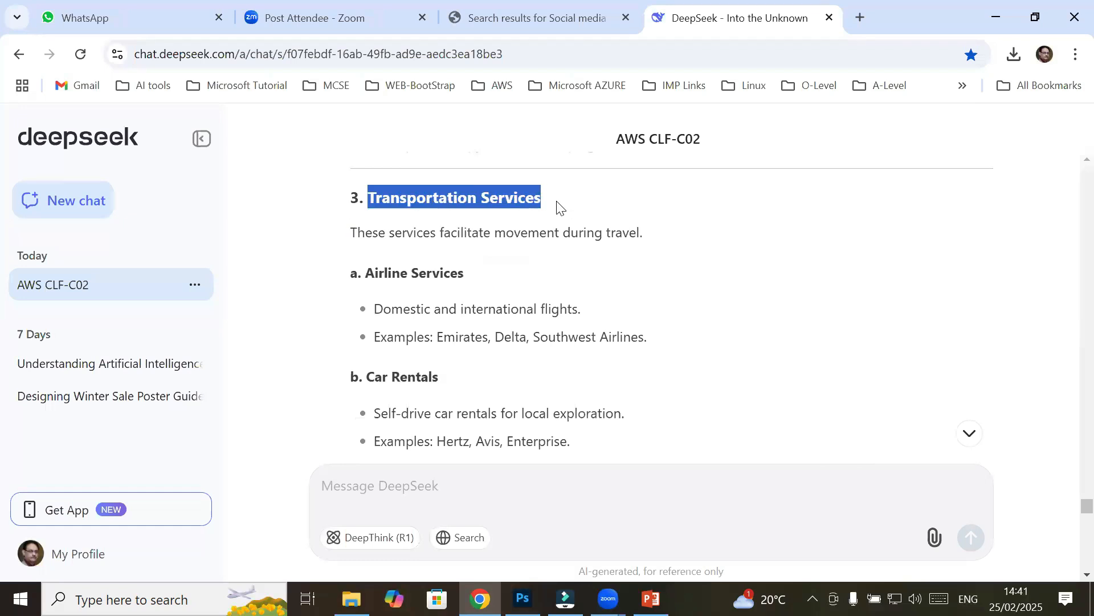
right_click(517, 197)
left_click(546, 220)
mouse_move(651, 599)
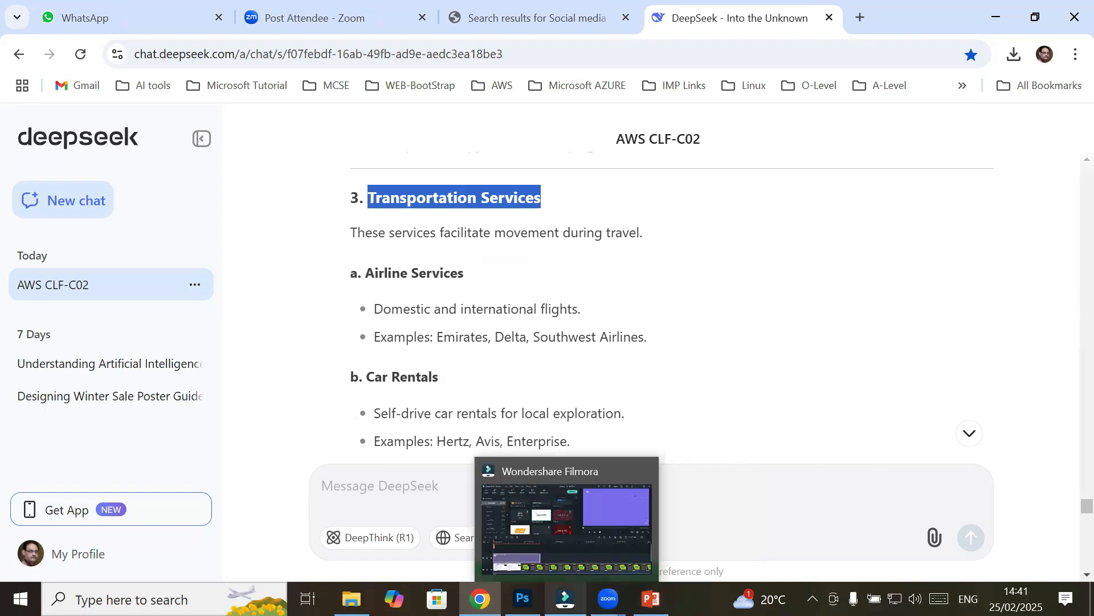
left_click(523, 598)
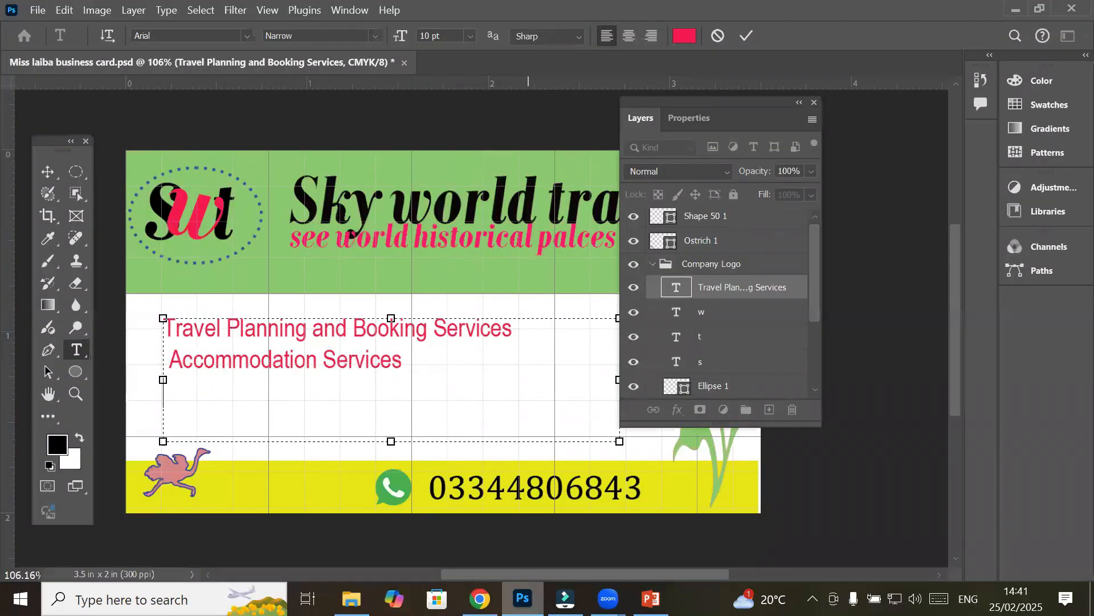
Paste 'Transportation Services' as the third line of the card's services text
right_click(185, 380)
left_click(228, 107)
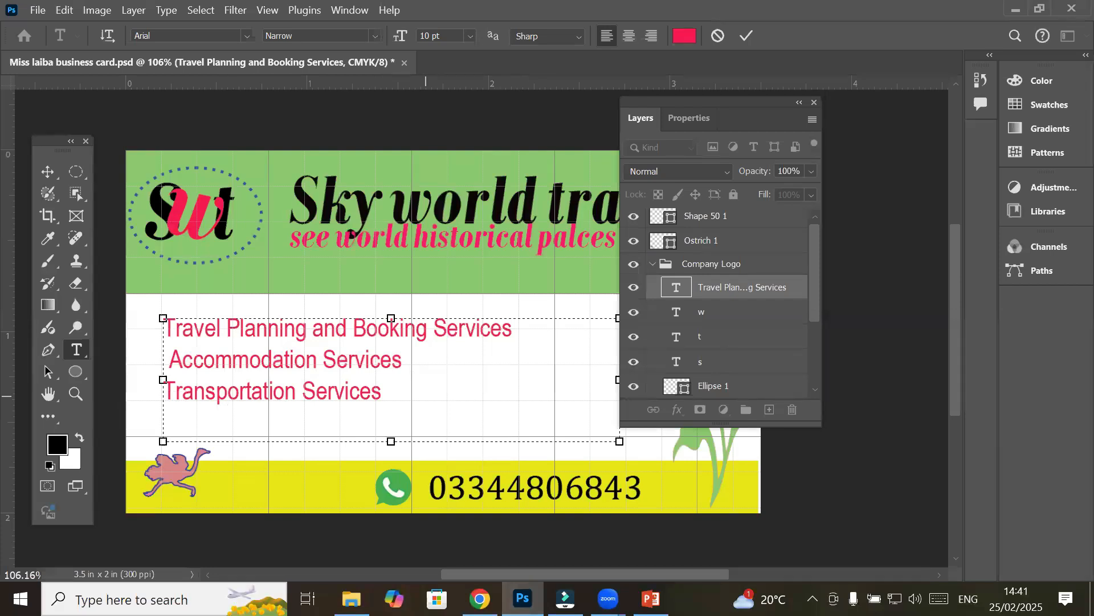
key("alt+Tab")
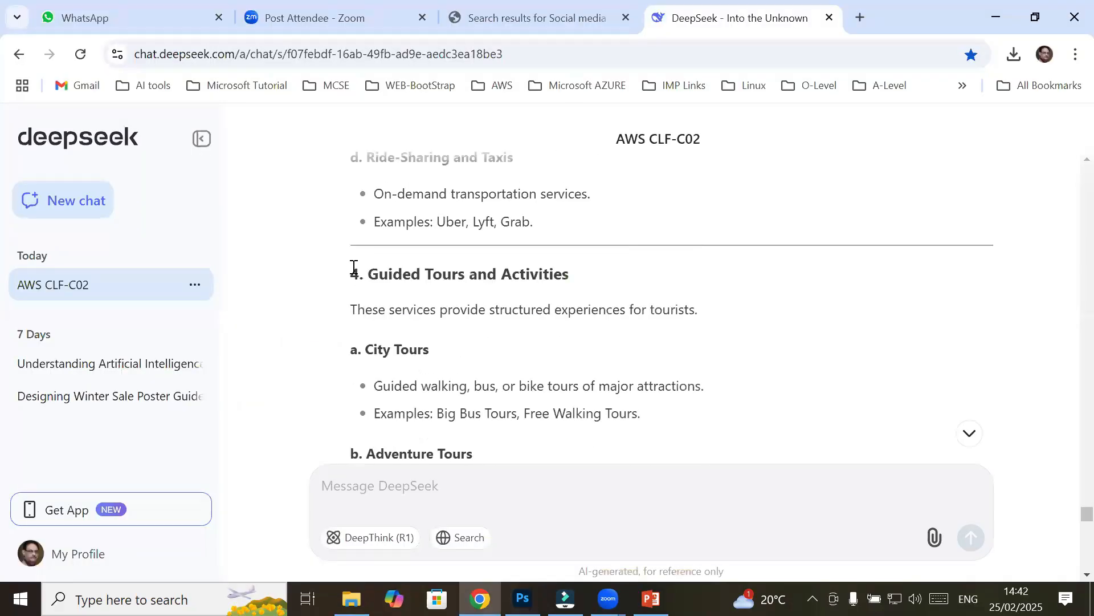
Select and copy the 'Guided Tours and Activities' heading in DeepSeek's reply
left_click_drag(369, 268, 563, 278)
right_click(559, 277)
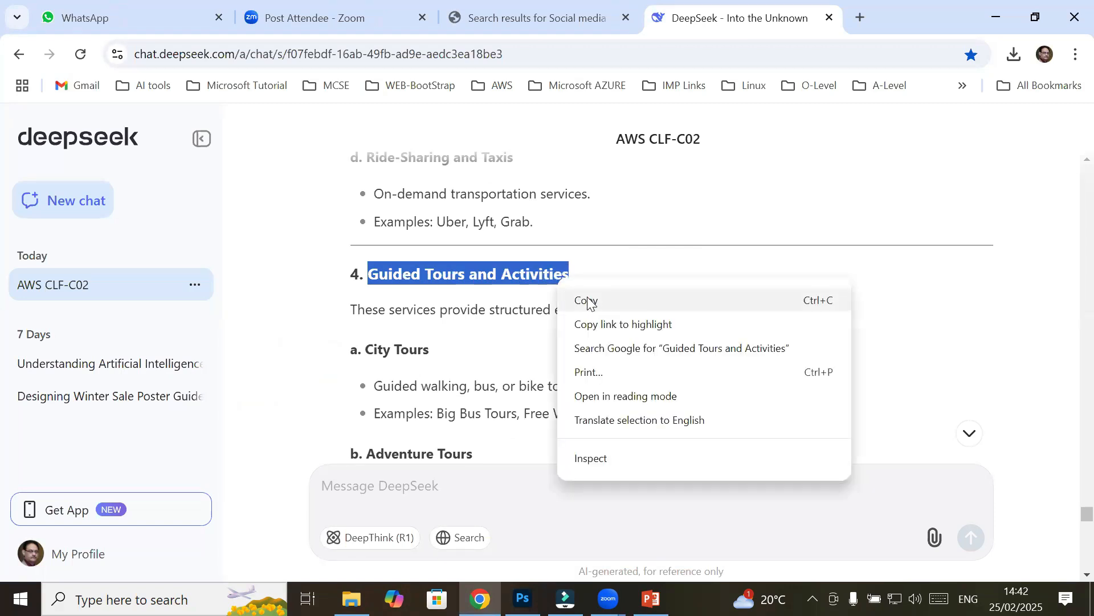
left_click(583, 298)
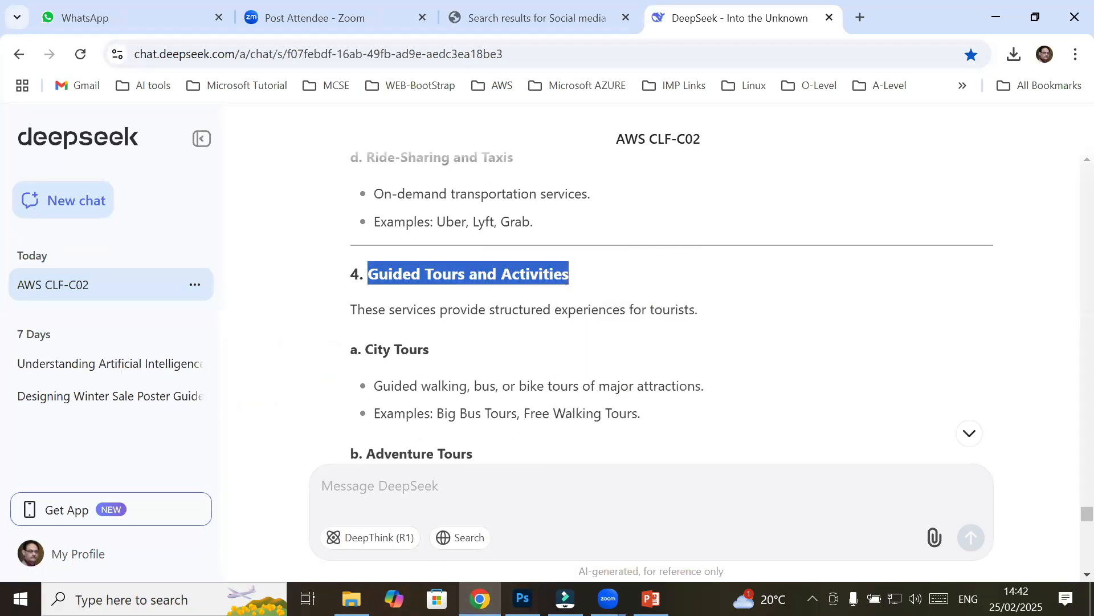
right_click(517, 283)
left_click(566, 297)
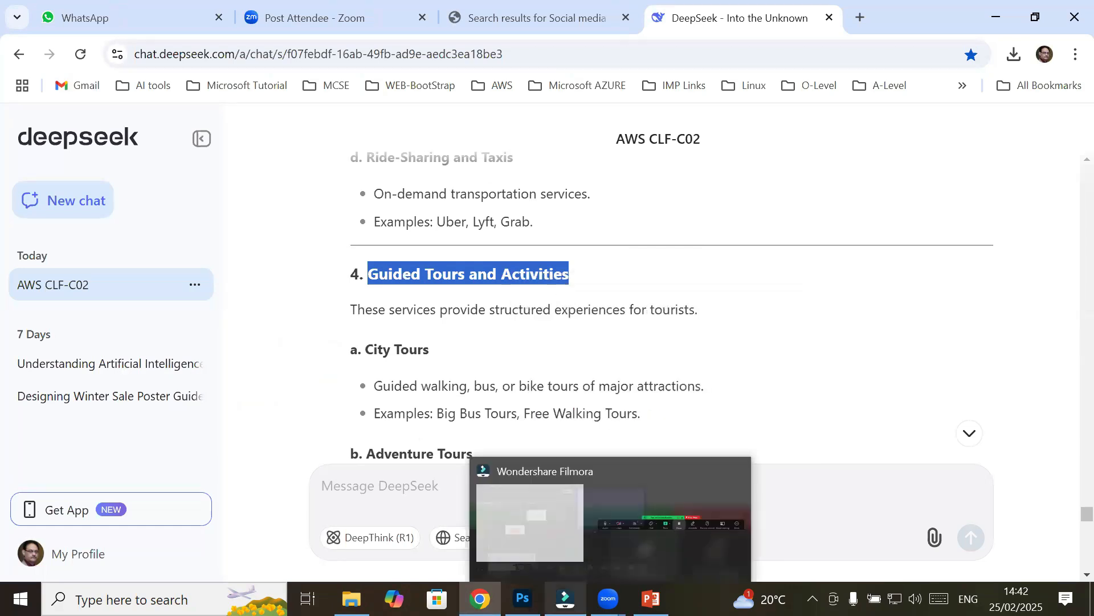
Paste 'Guided Tours and Activities' after Transportation Services in the text box
left_click(523, 599)
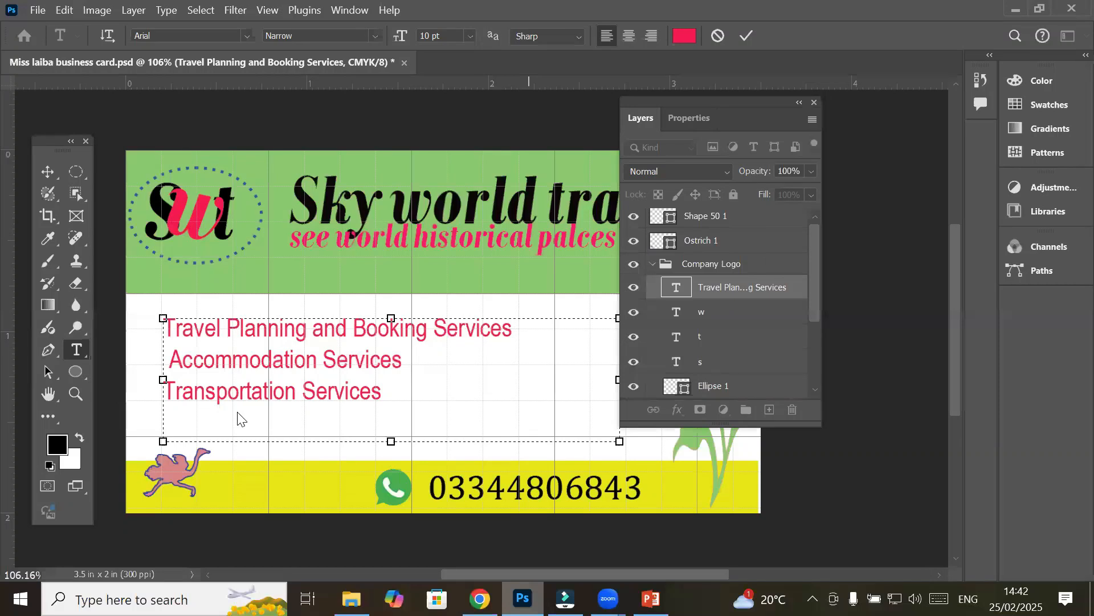
right_click(201, 418)
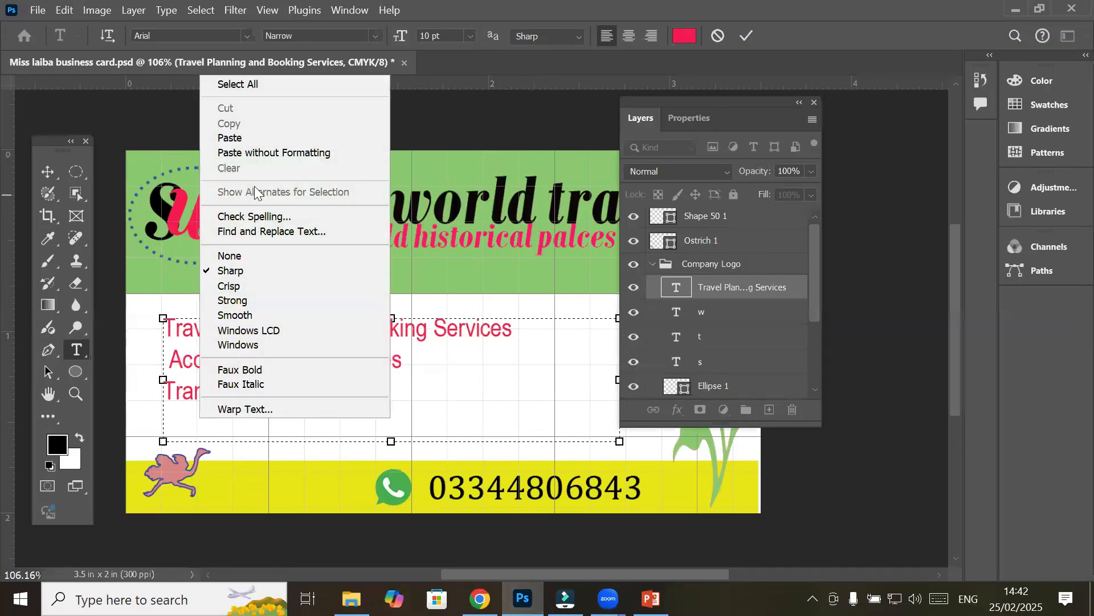
left_click(261, 138)
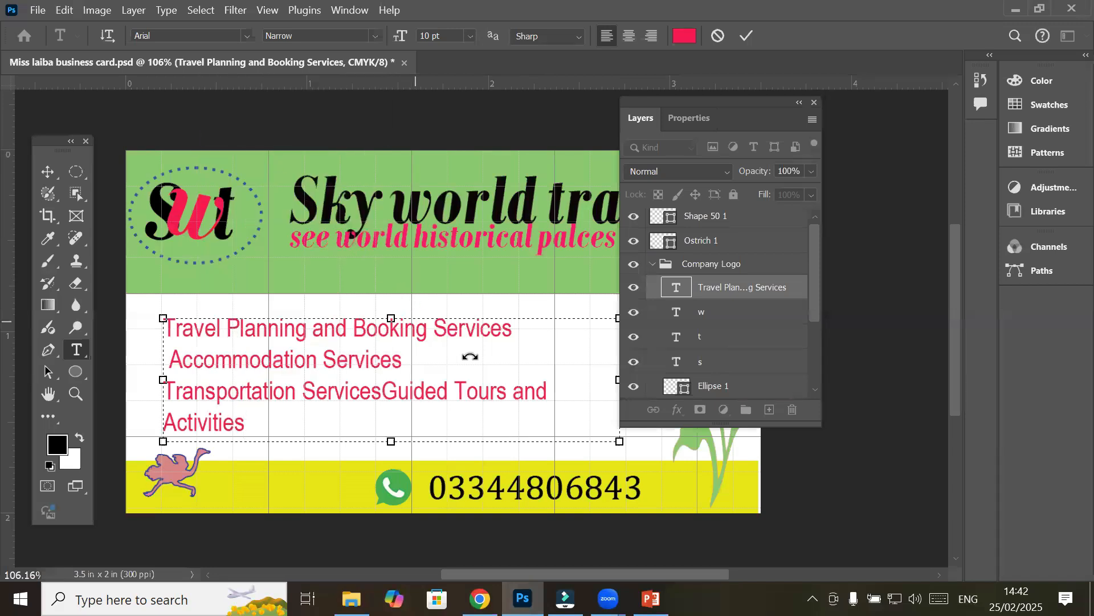
Widen the text box, break Guided Tours and Activities onto a fourth line, and shift the list left
left_click_drag(699, 100, 845, 135)
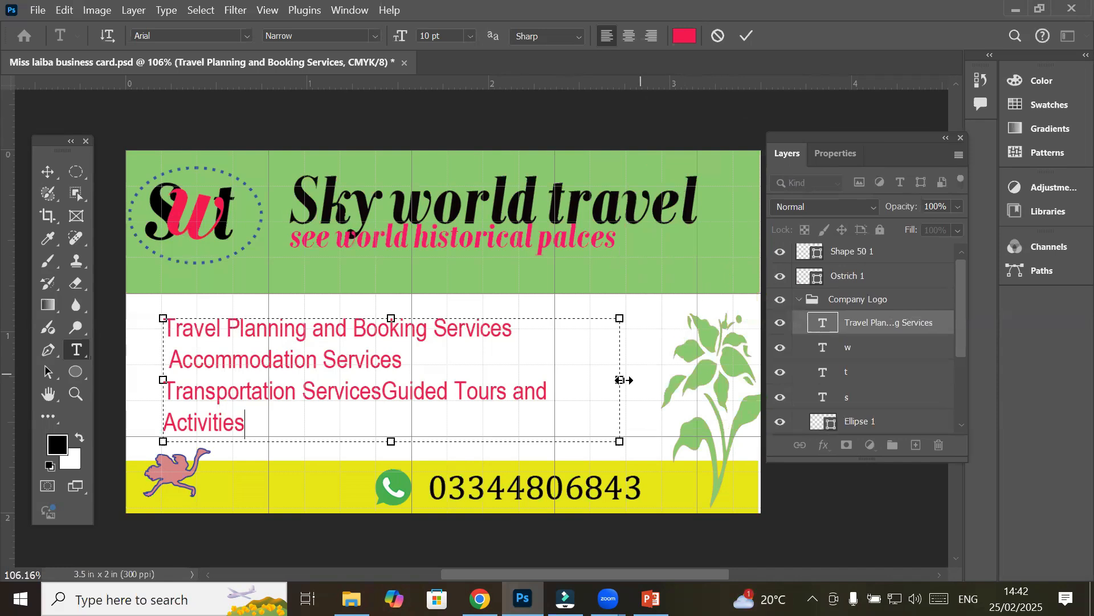
left_click(520, 382)
left_click_drag(619, 379, 428, 439)
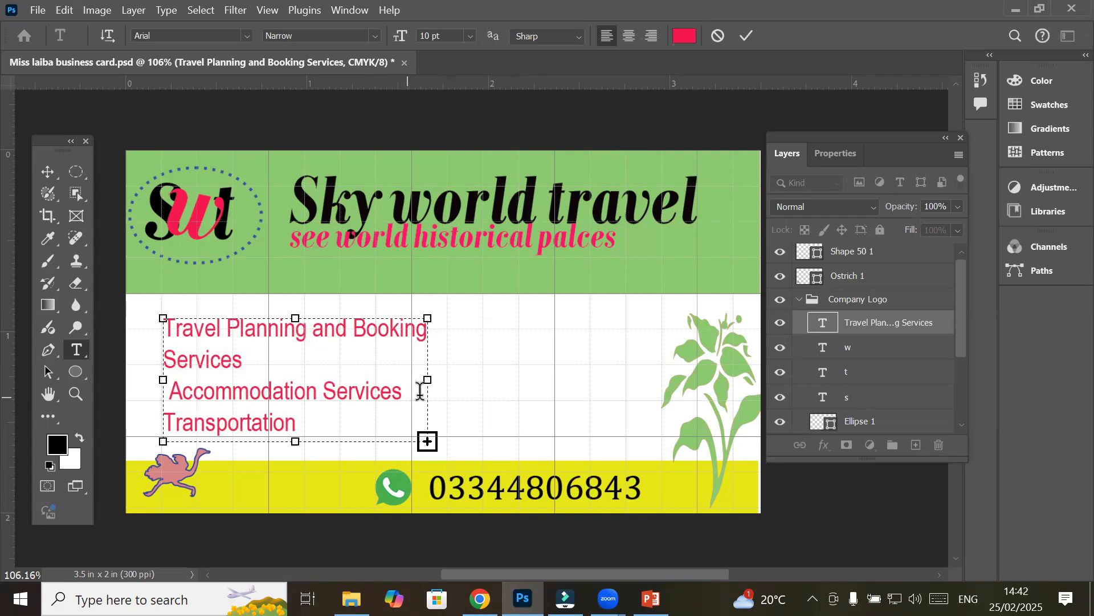
left_click_drag(428, 387, 644, 404)
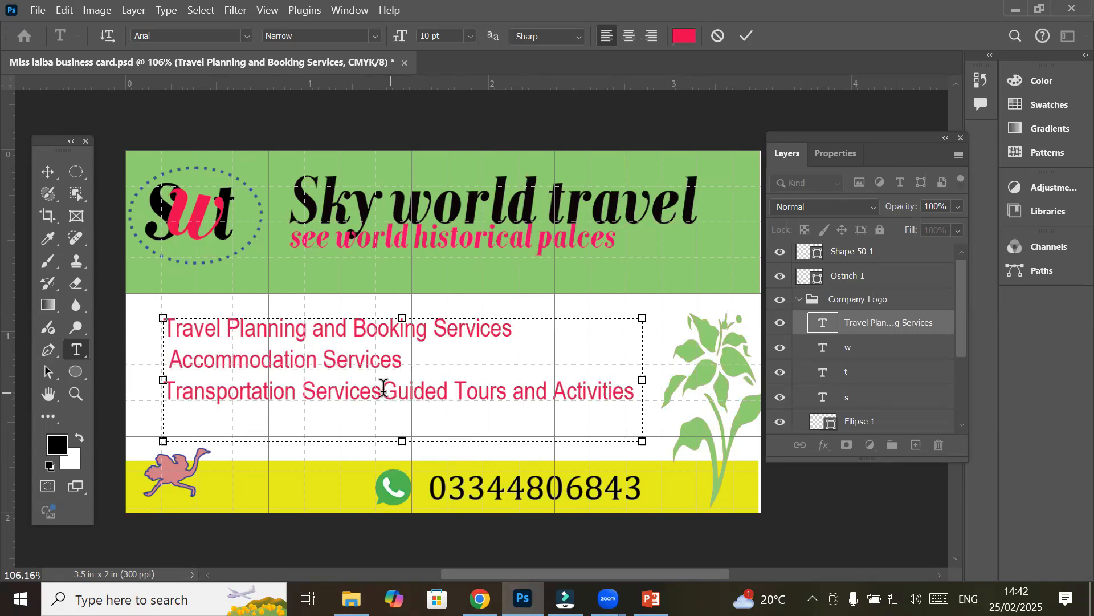
key("Return")
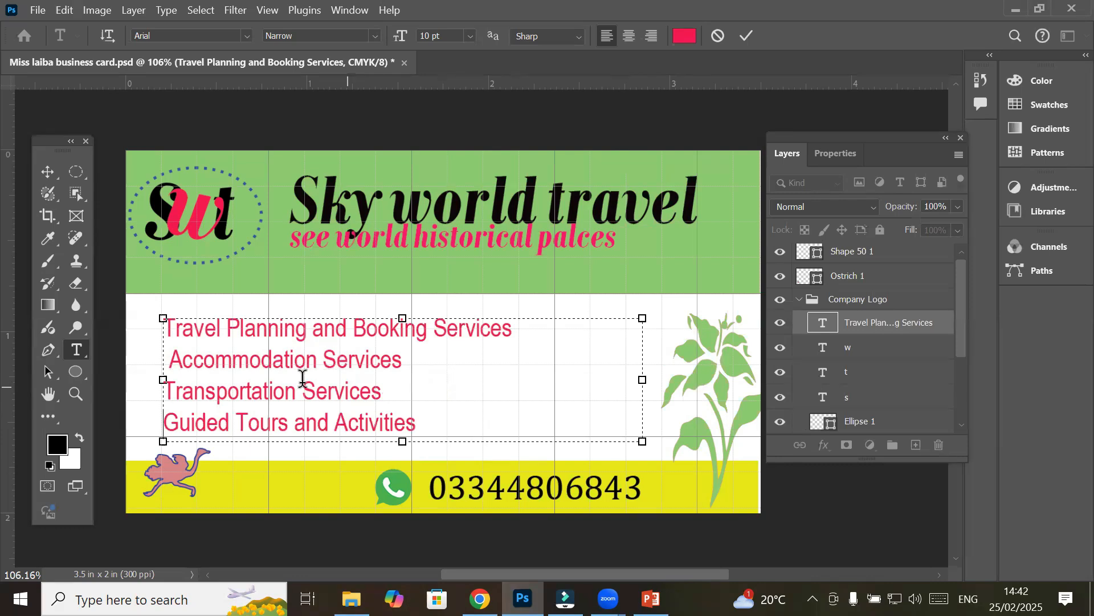
left_click(48, 172)
mouse_move(217, 330)
left_mouse_down()
mouse_move(197, 324)
mouse_move(367, 328)
mouse_move(203, 332)
left_mouse_up()
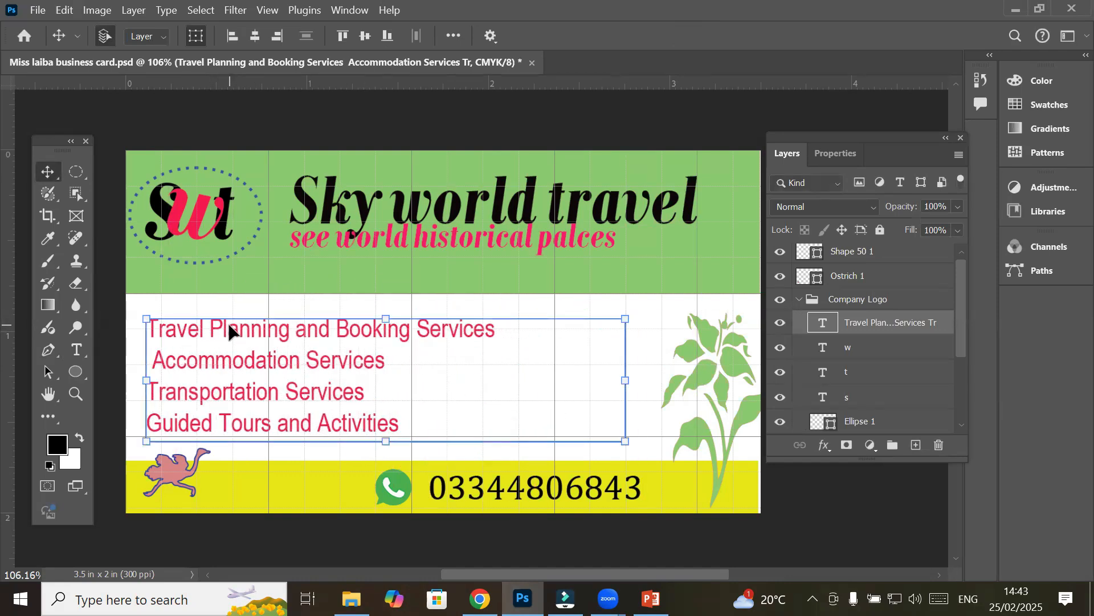
left_click(77, 350)
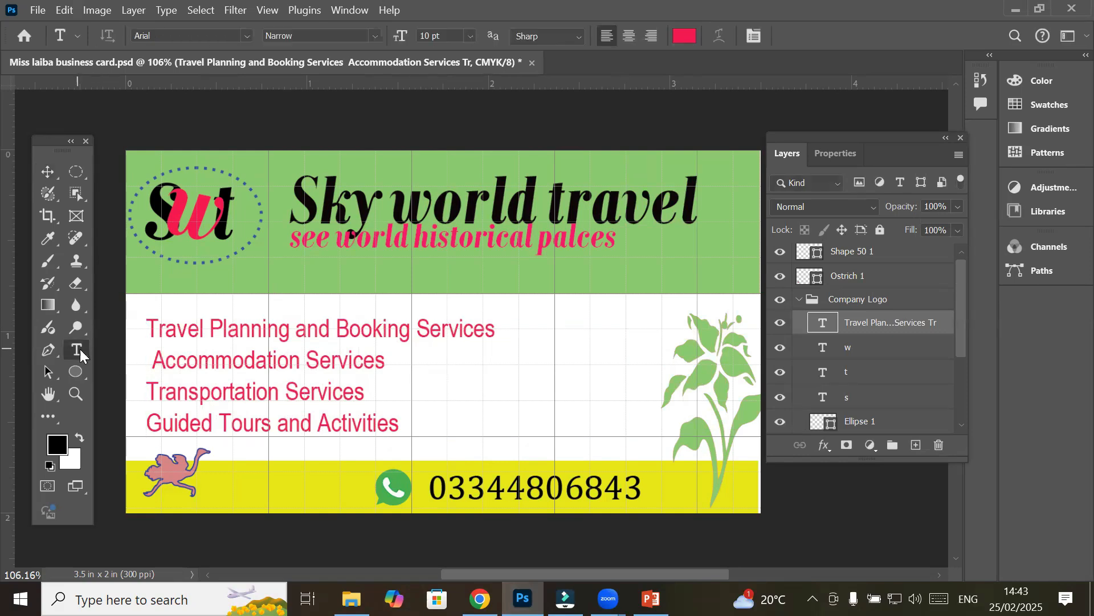
left_click(634, 36)
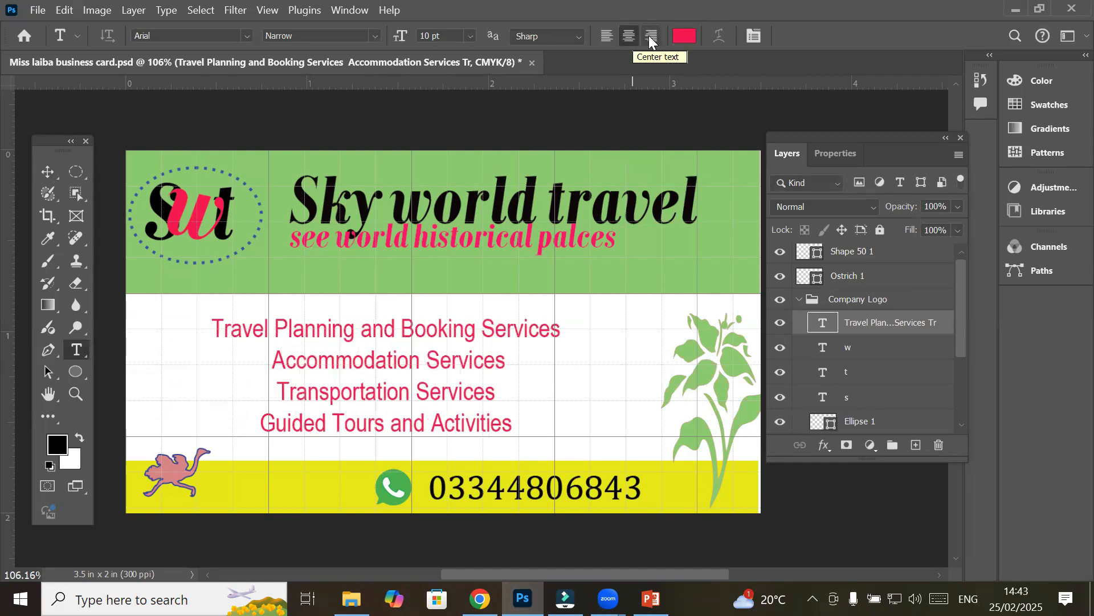
left_click(651, 36)
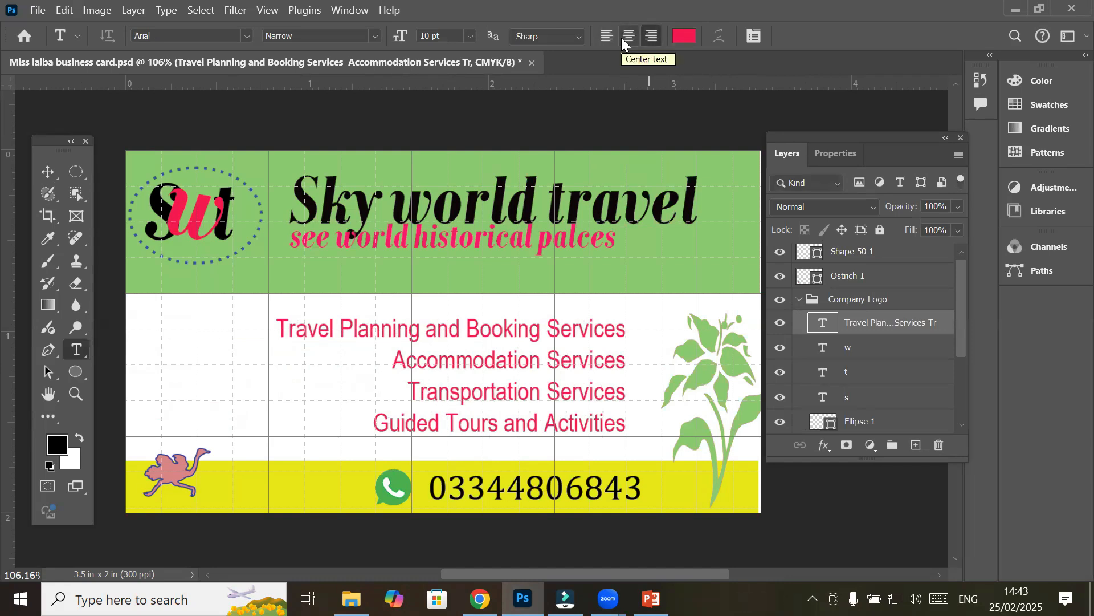
left_click(606, 37)
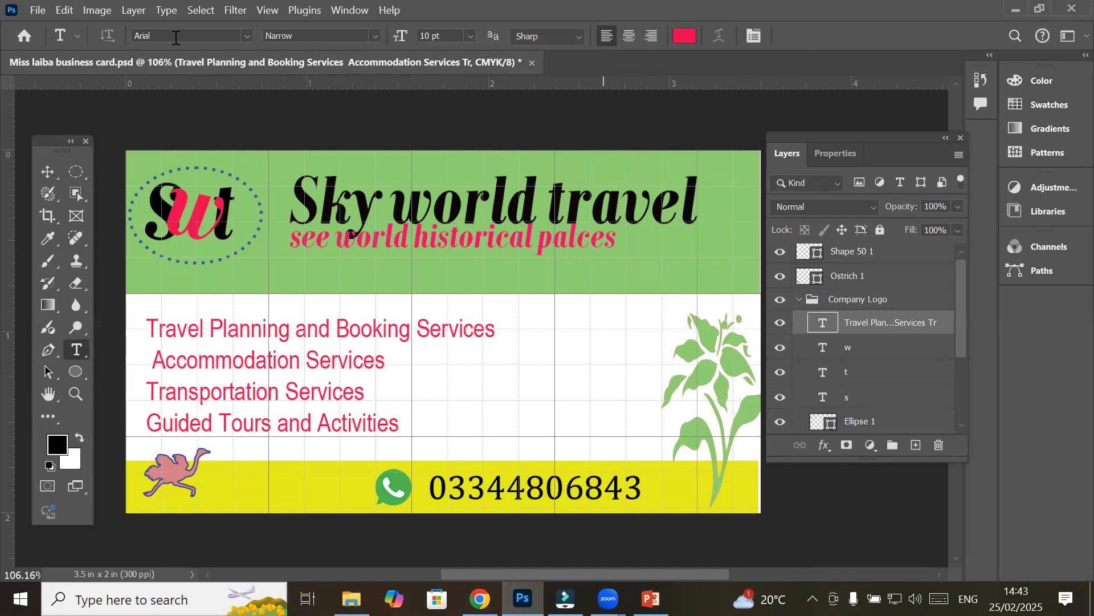
left_click(147, 329)
left_click_drag(193, 338, 418, 433)
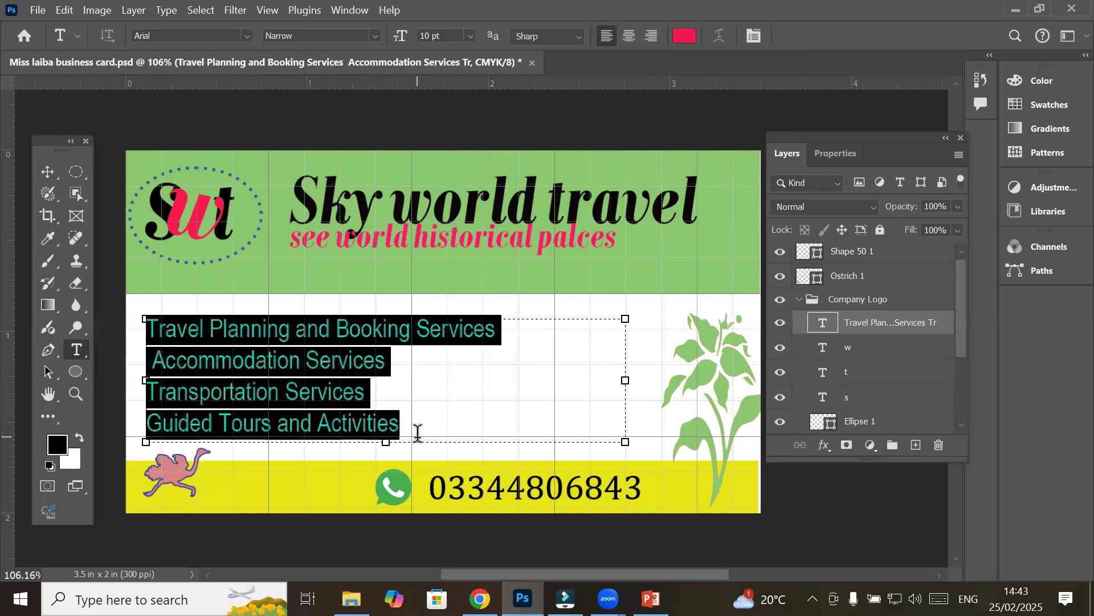
Change the selected service lines' colour to blue #090ff1
left_click(686, 41)
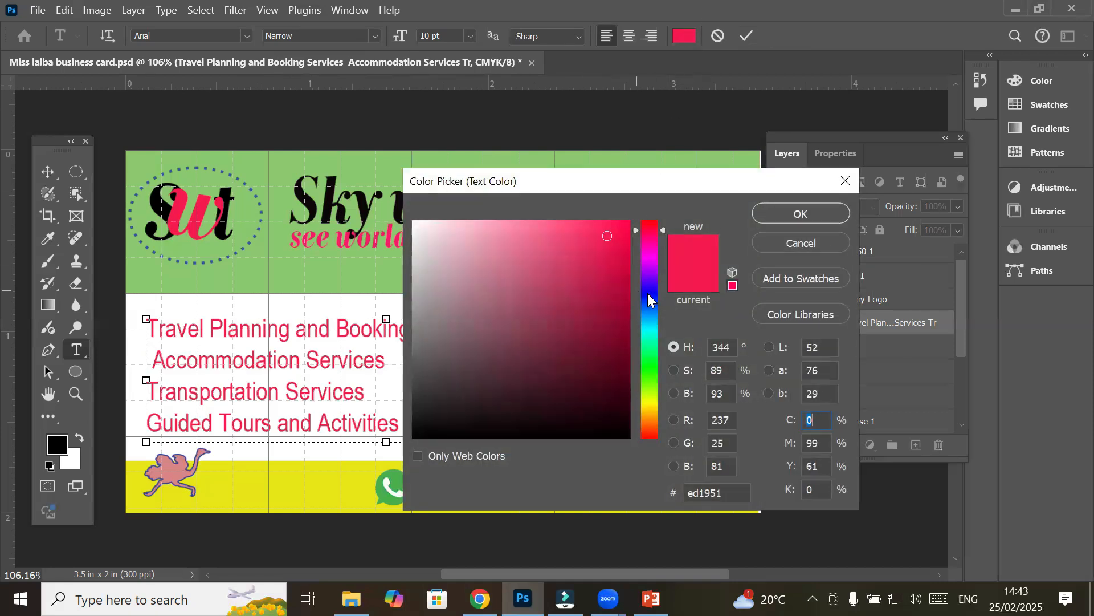
left_click(647, 293)
left_click(622, 233)
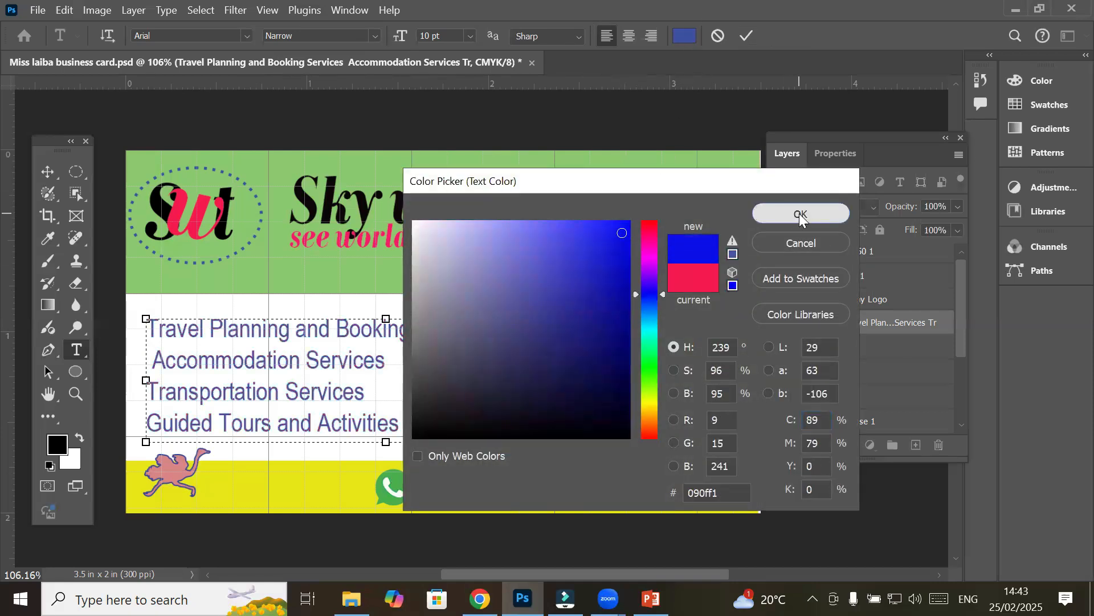
left_click(801, 214)
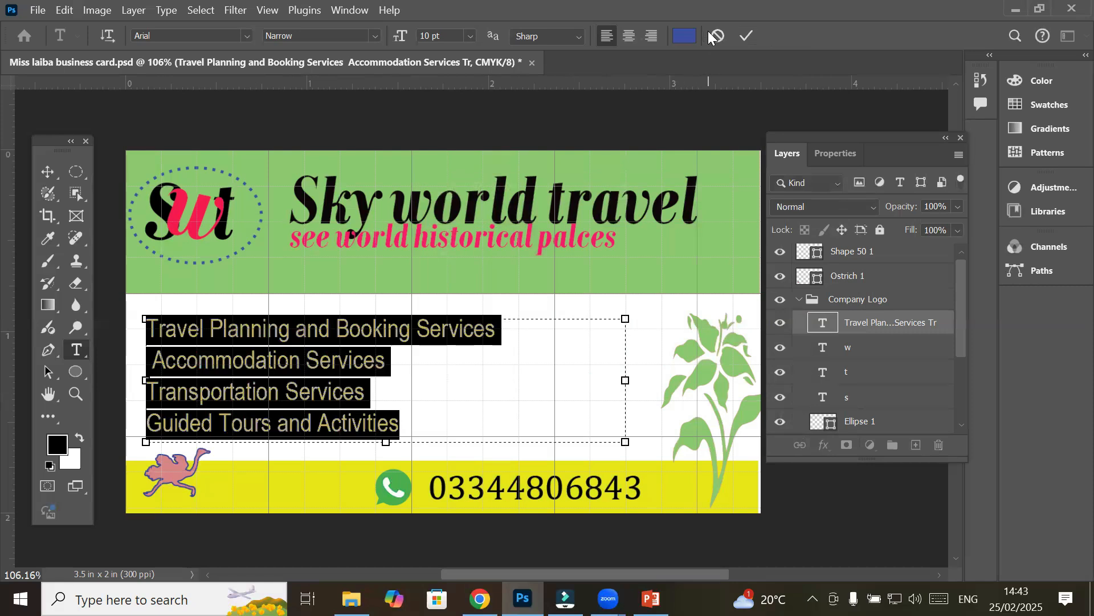
Left-align the four service lines and commit the text edit
left_click(625, 39)
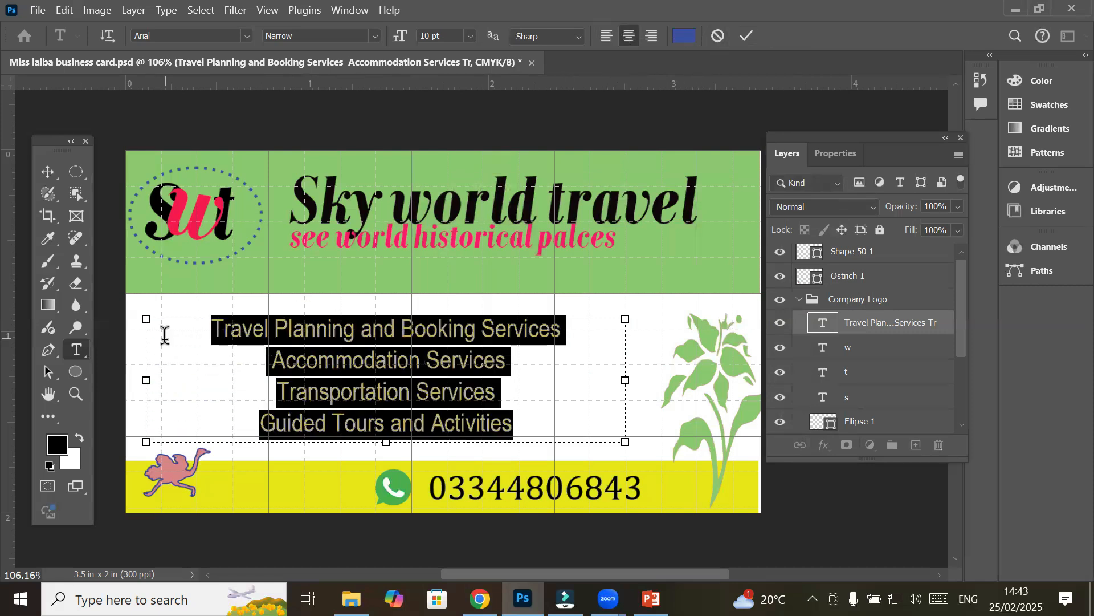
left_click(645, 38)
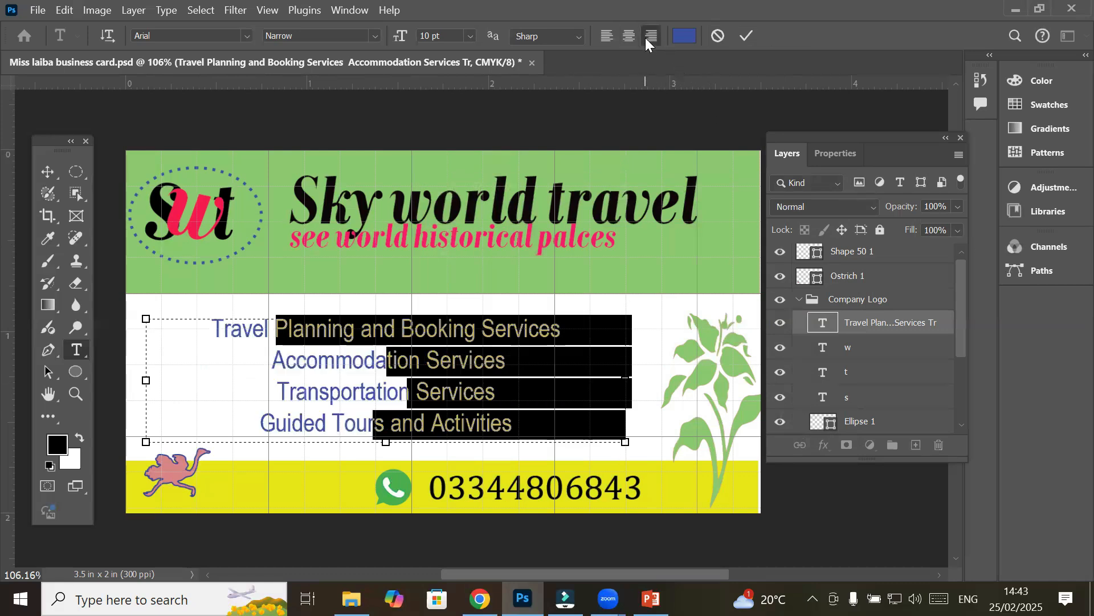
left_click(608, 37)
left_click(246, 38)
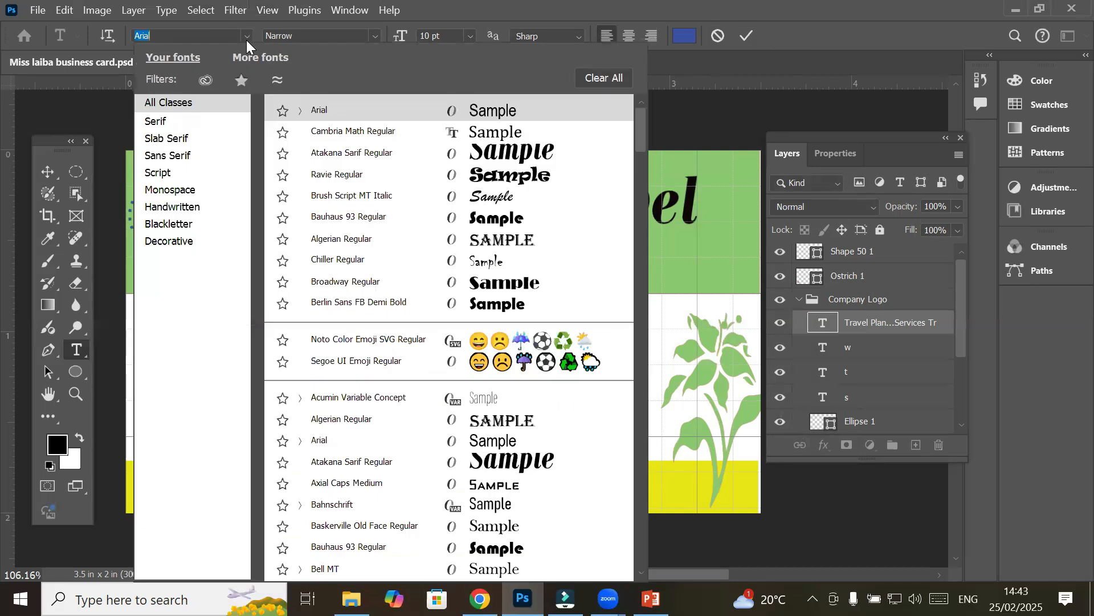
left_click(247, 39)
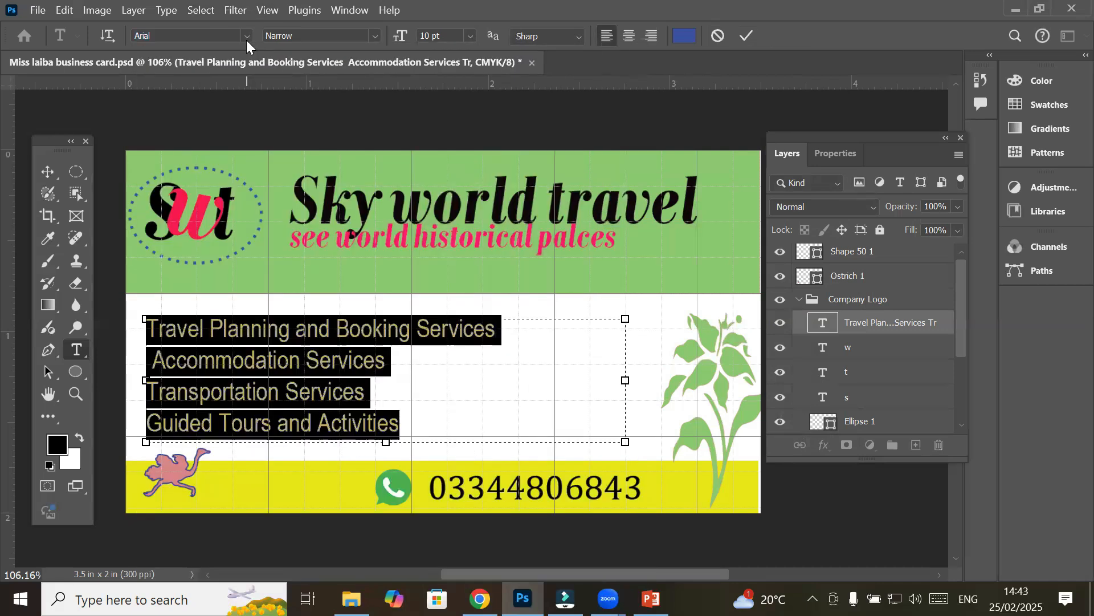
left_click(106, 36)
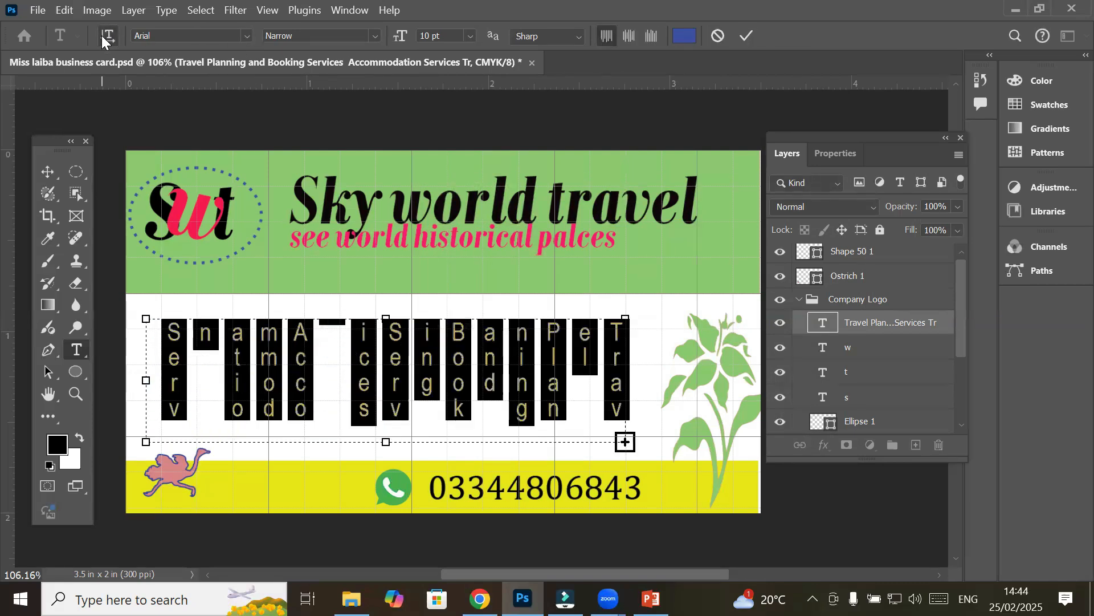
left_click(107, 36)
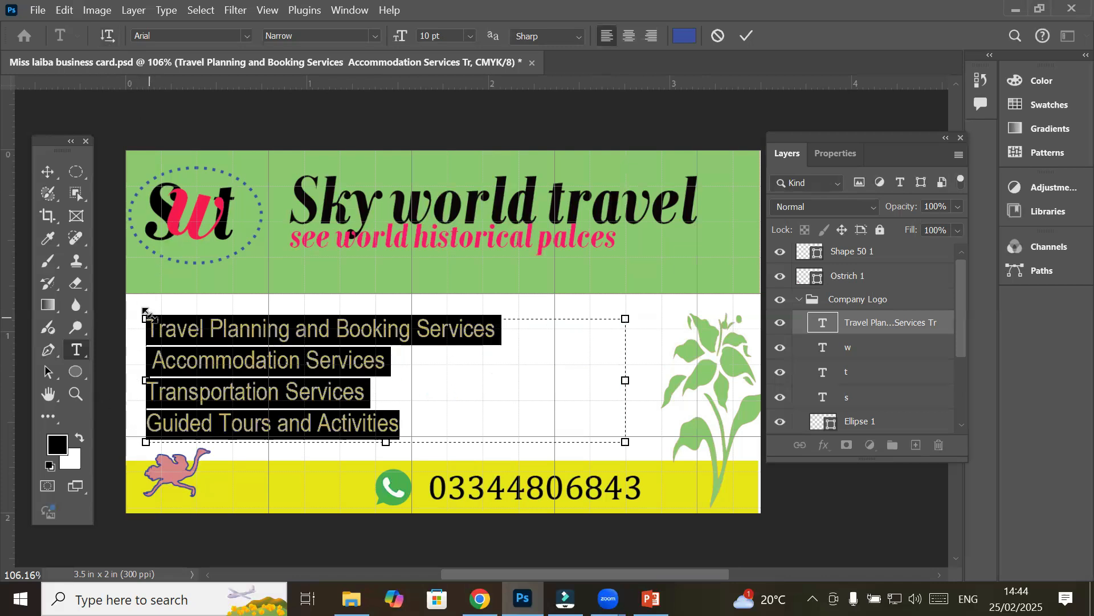
left_click(48, 172)
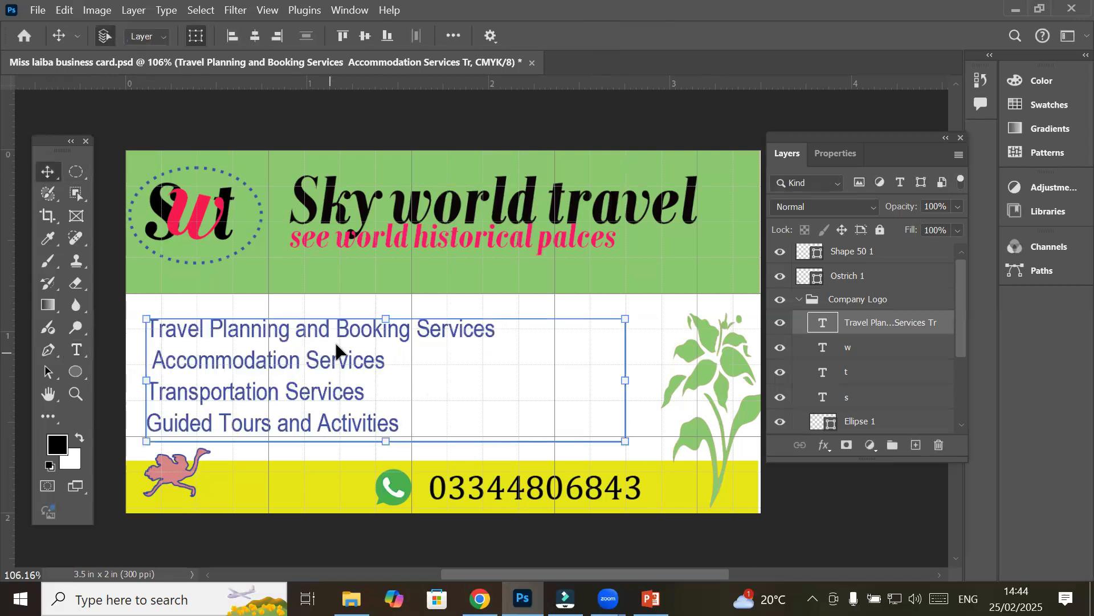
Drag the services list about half an inch right, between the ostrich and the plant
left_click_drag(347, 328, 465, 332)
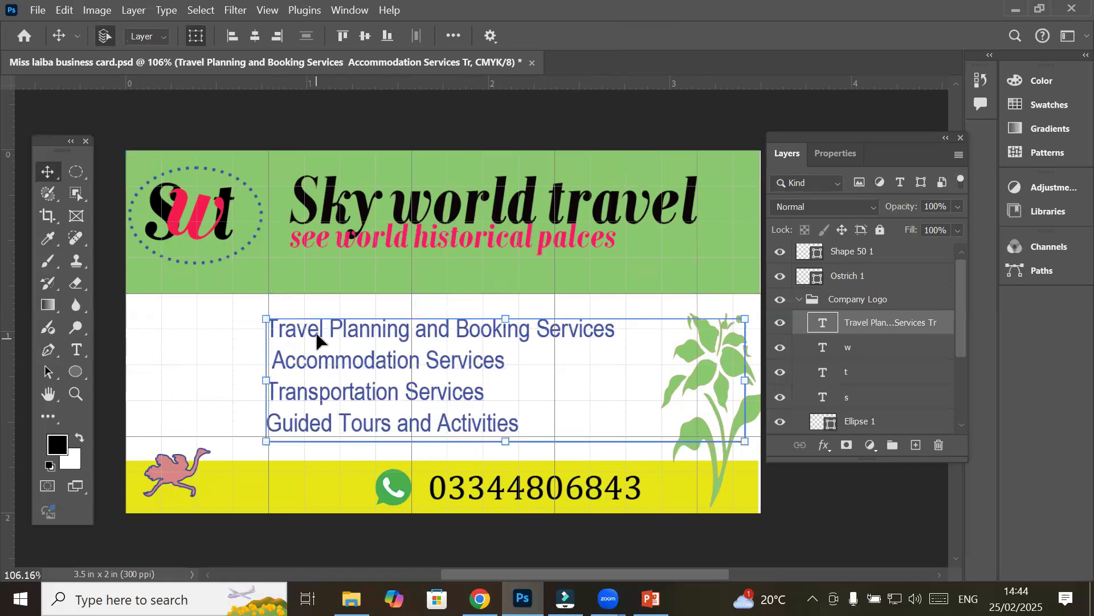
mouse_move(318, 337)
left_mouse_down()
mouse_move(401, 350)
mouse_move(357, 332)
mouse_move(323, 340)
left_mouse_up()
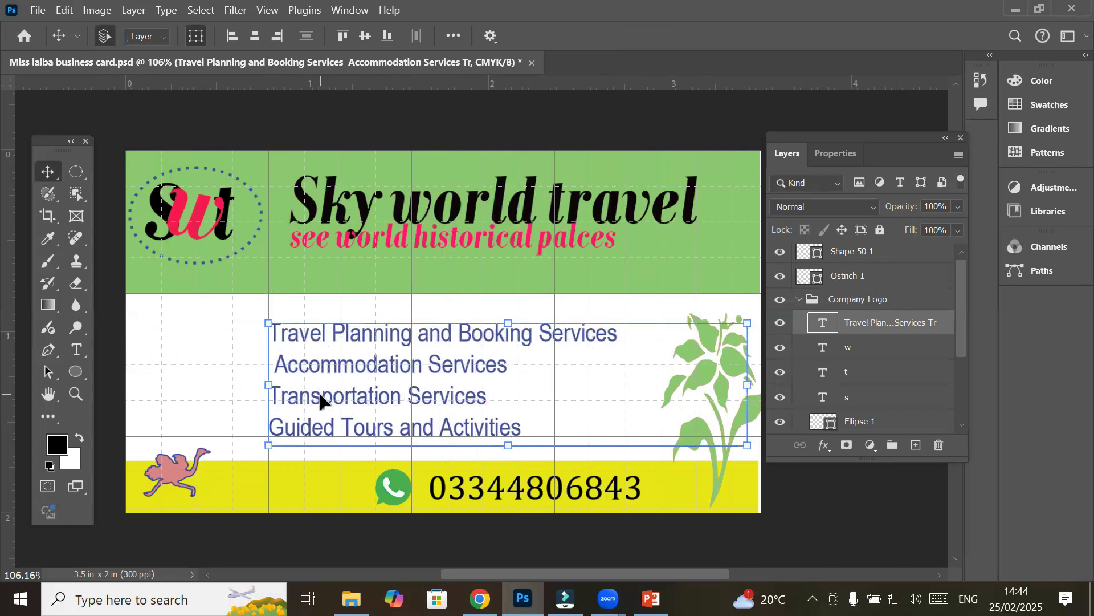
left_click(79, 350)
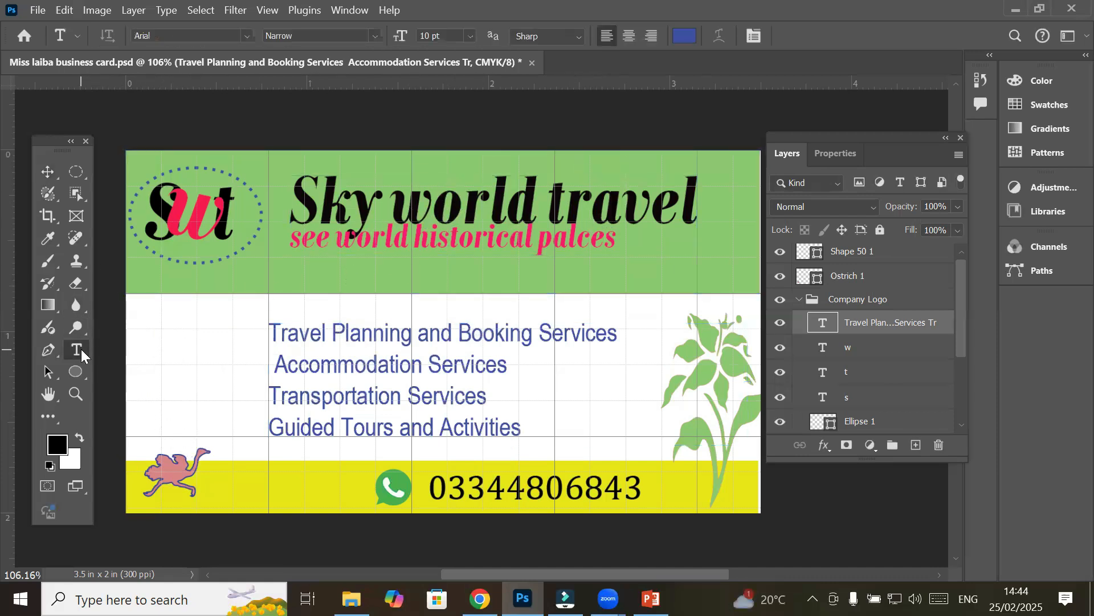
right_click(81, 349)
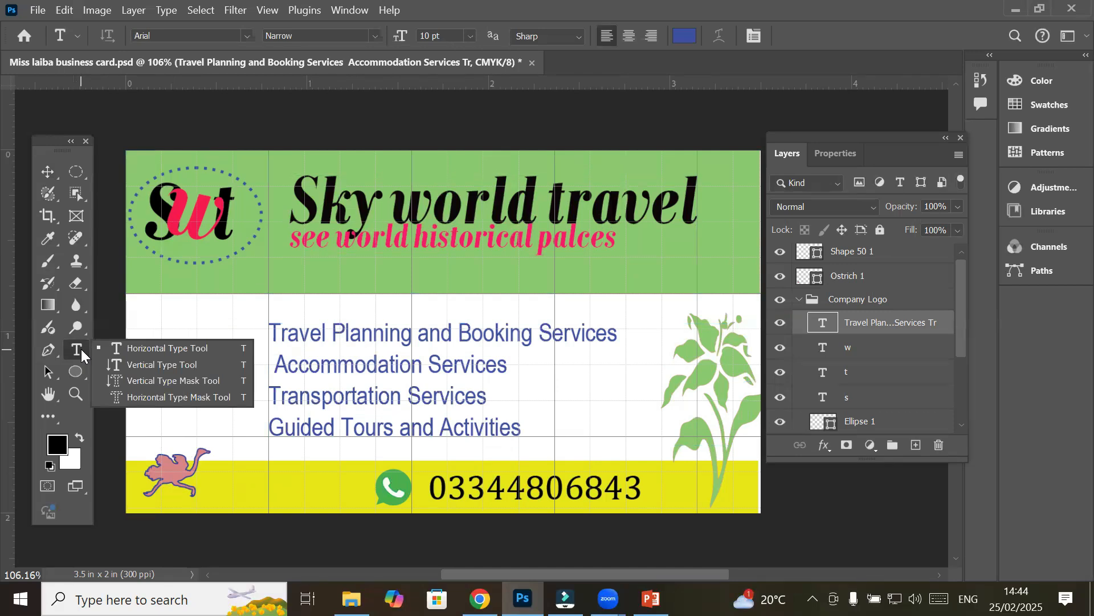
left_click(142, 363)
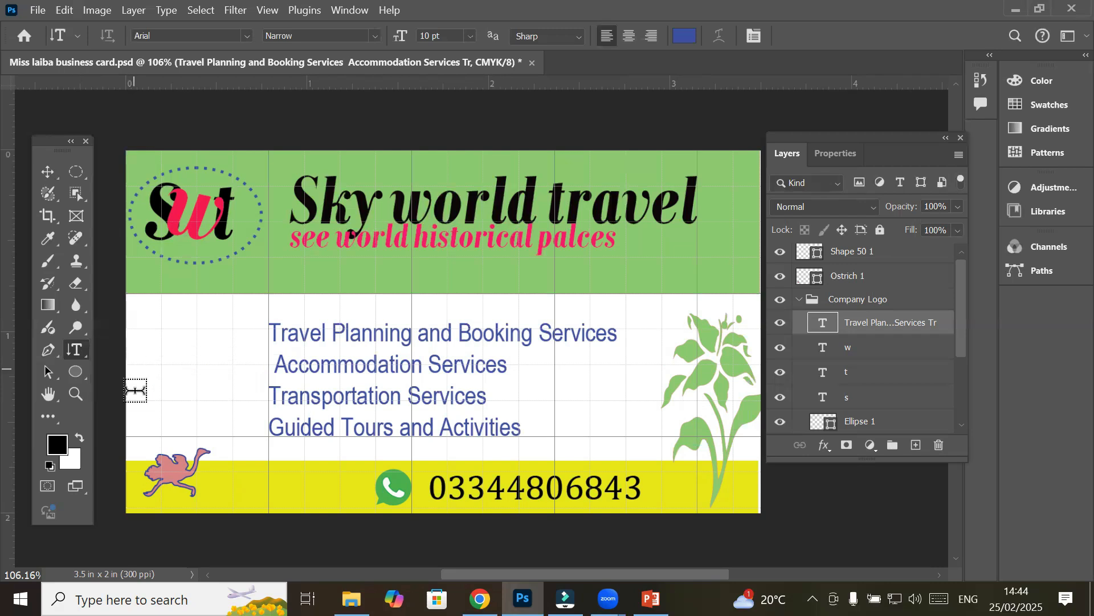
left_click(149, 426)
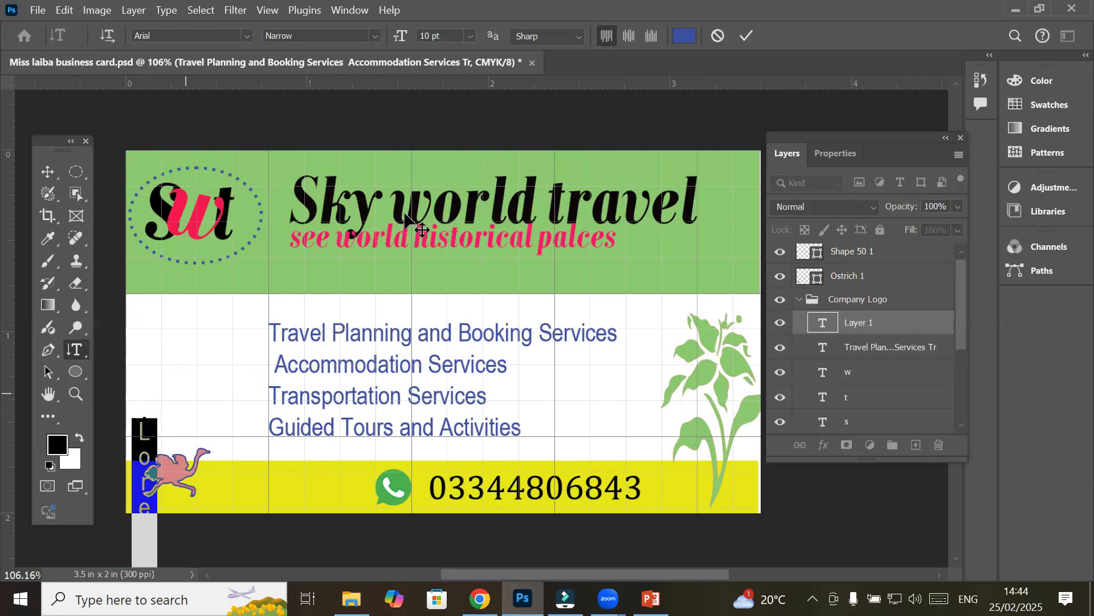
left_click(470, 34)
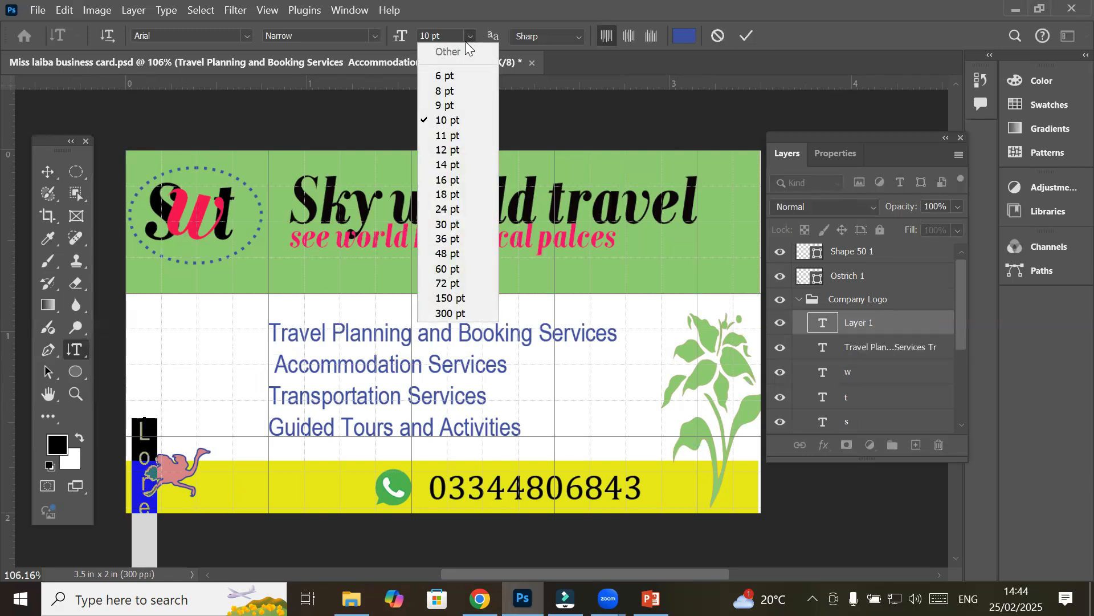
left_click(460, 88)
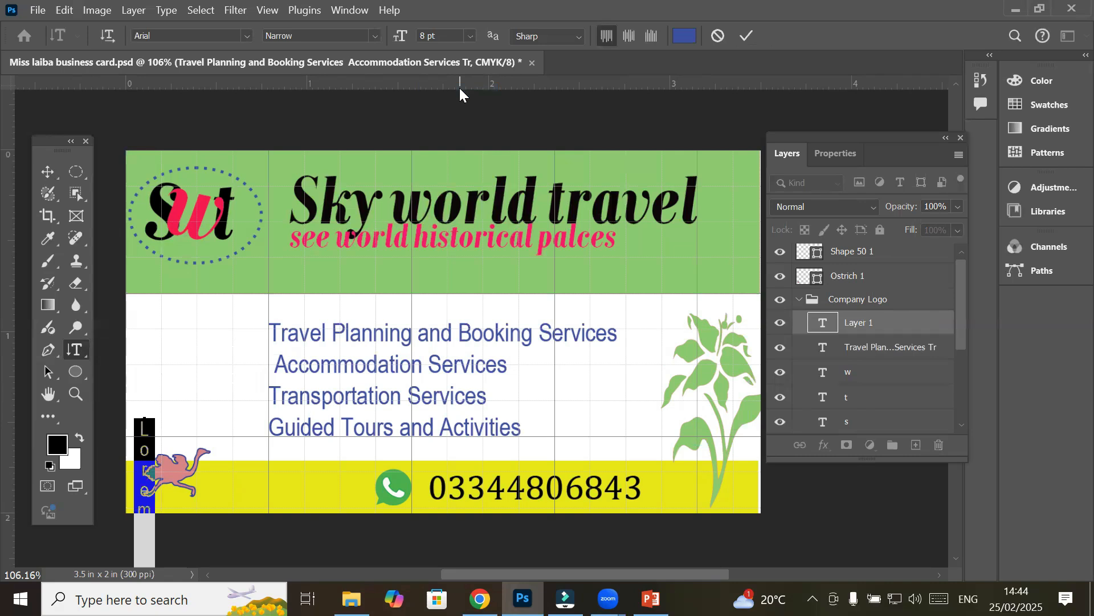
type("www")
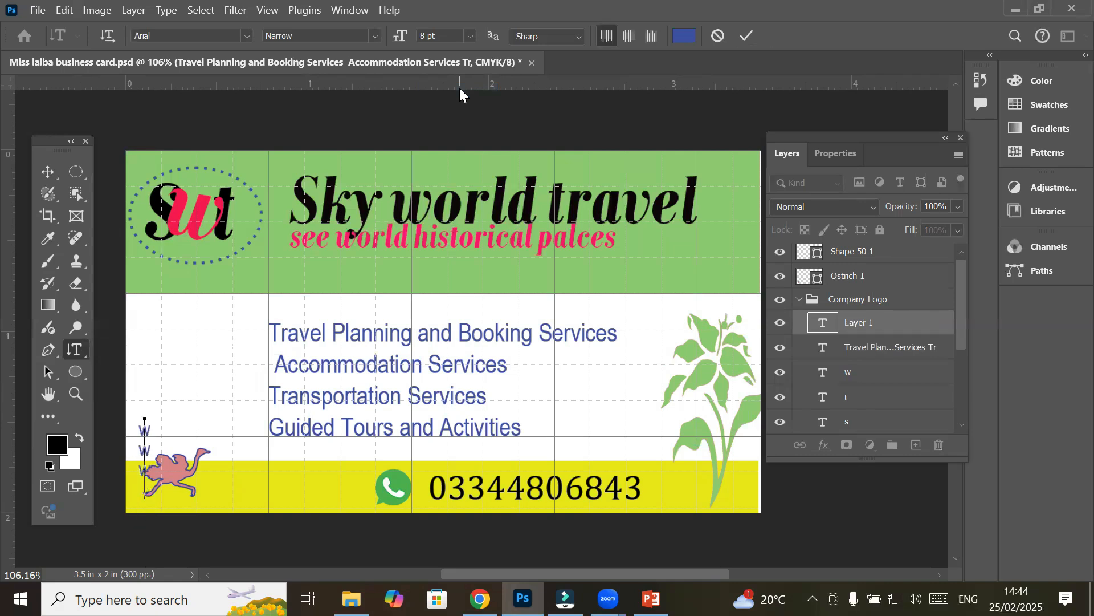
type(".s")
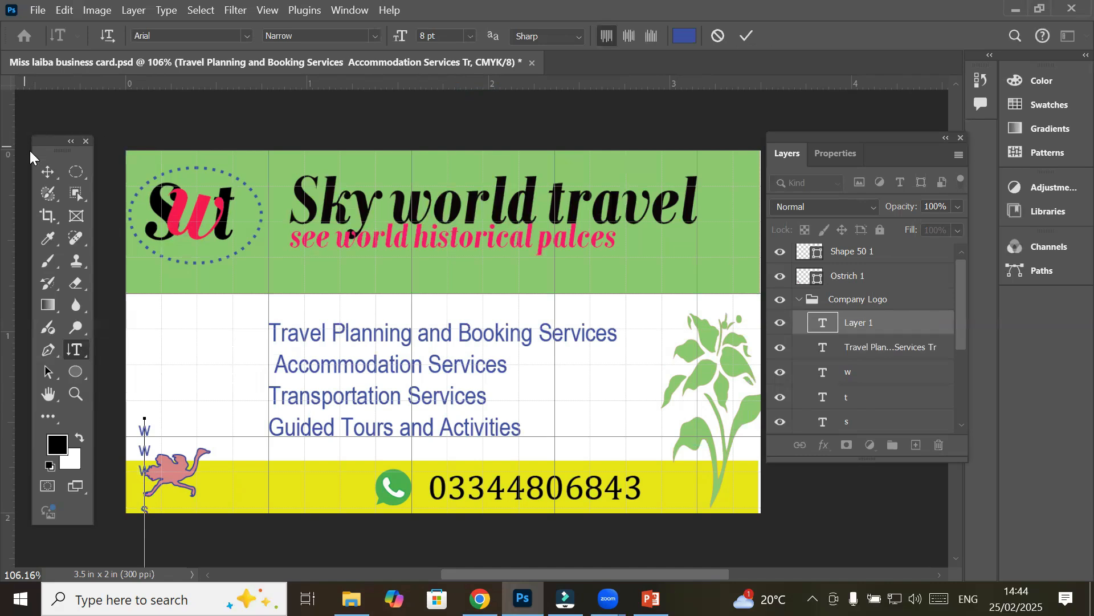
left_click(47, 172)
Move the vertical web address up between the logo and the services list
left_click_drag(136, 437, 136, 279)
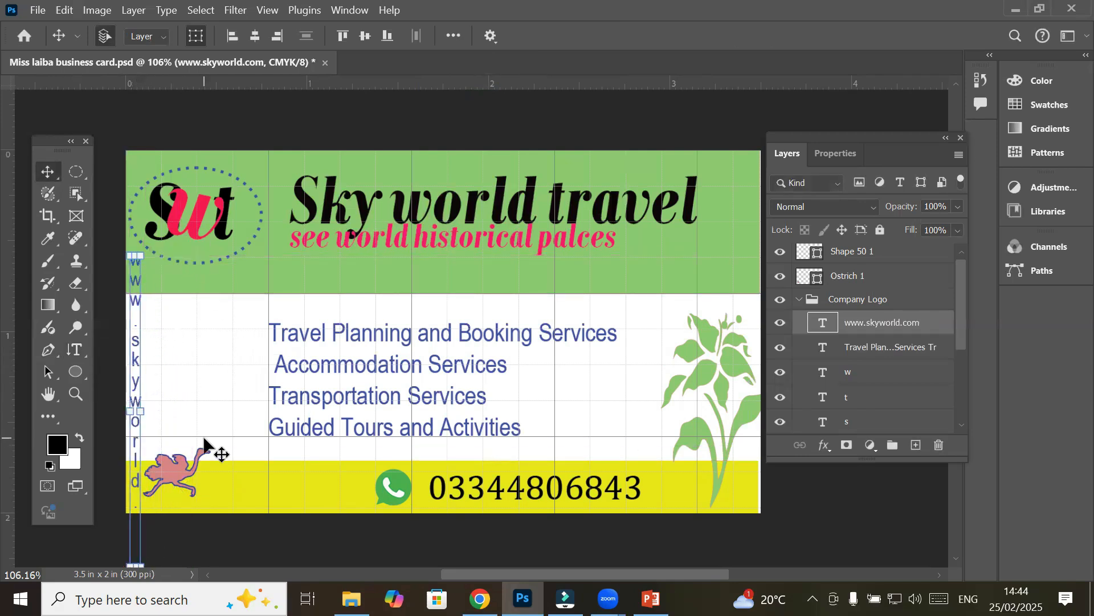
left_click(213, 386)
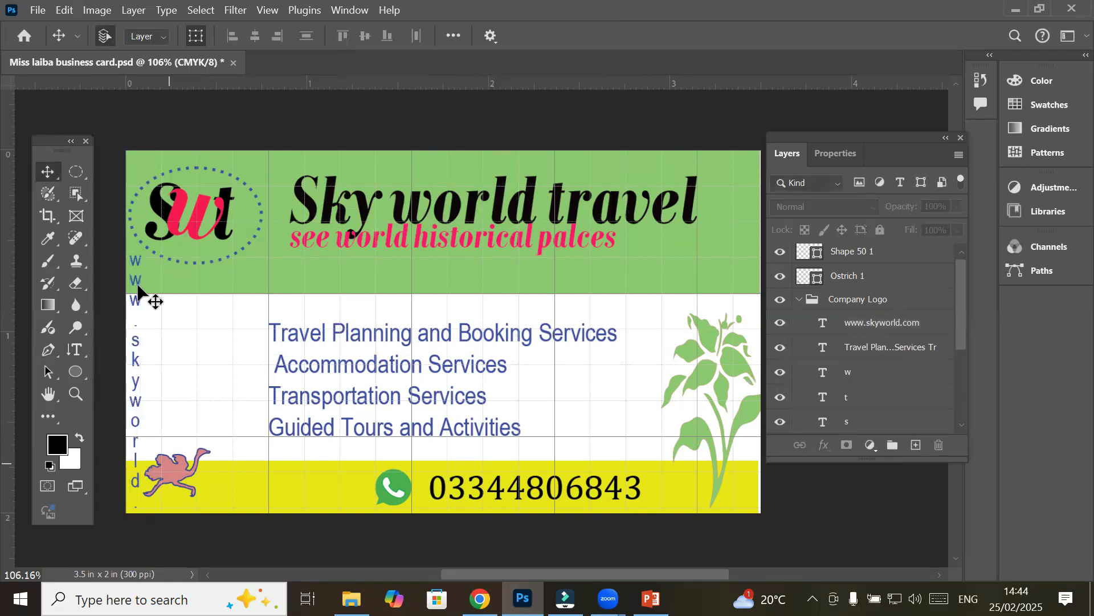
left_click(136, 305)
left_click_drag(137, 305, 238, 262)
left_click_drag(251, 243, 258, 224)
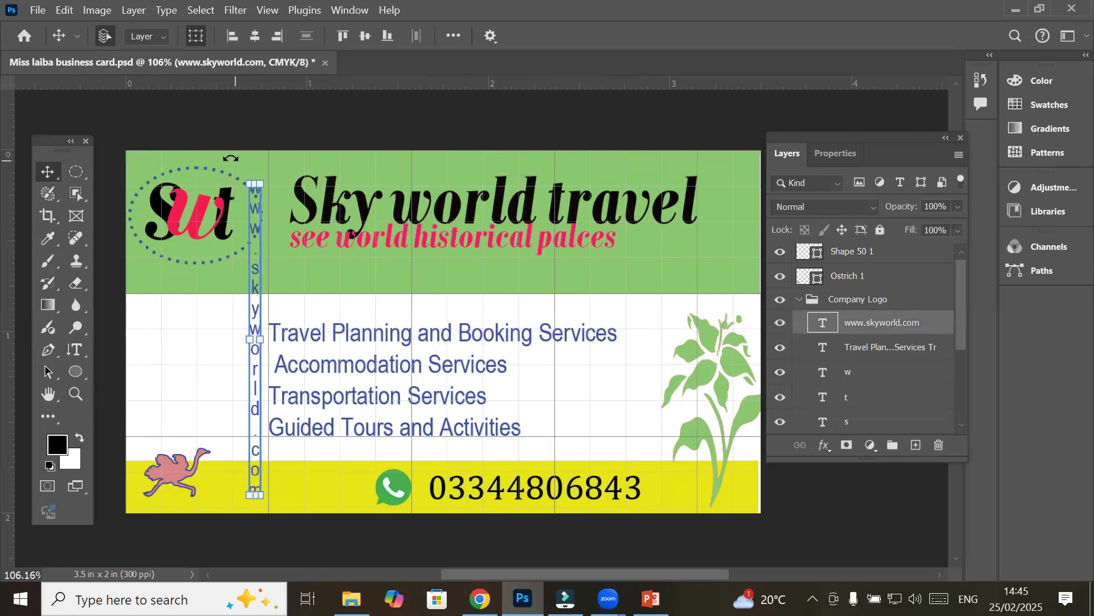
Re-enter the web address text and select all its characters for editing
left_click(77, 352)
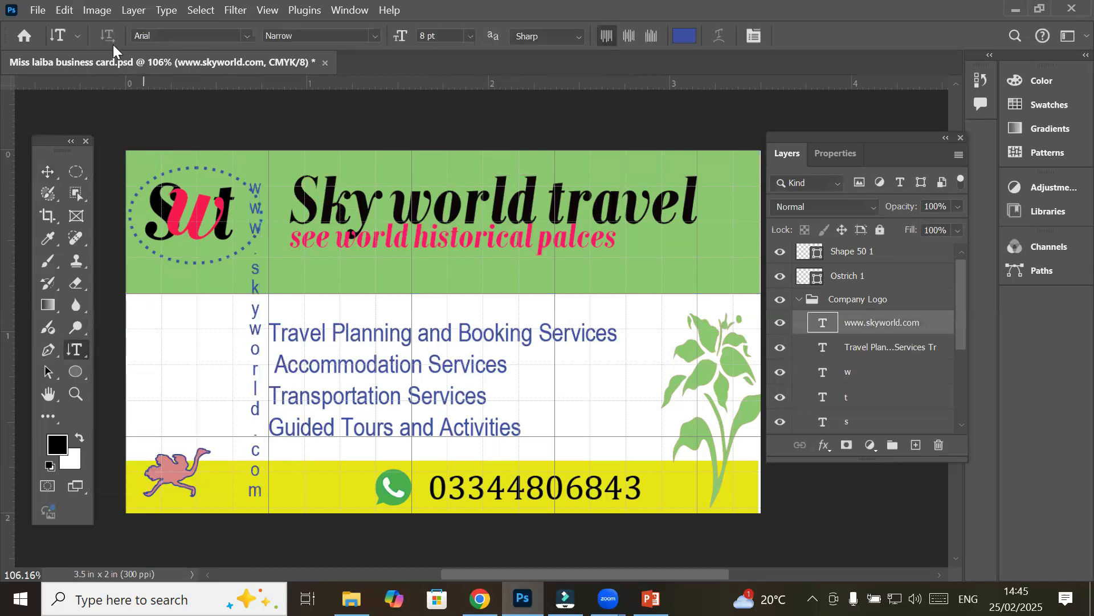
left_click(80, 37)
left_click(80, 38)
left_click(49, 173)
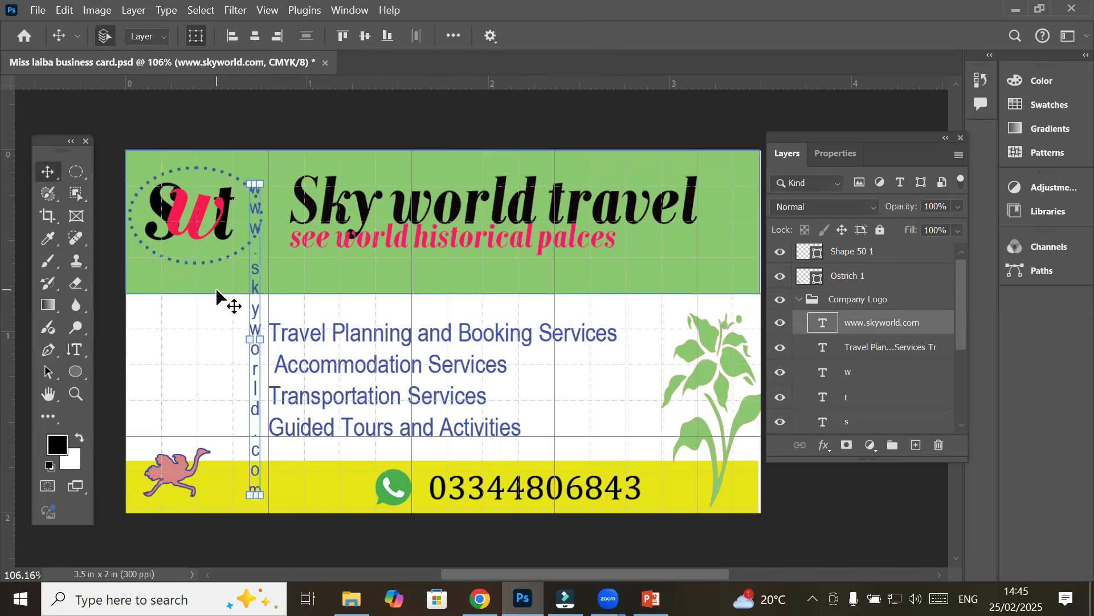
left_click(77, 349)
left_click(256, 353)
key("ctrl+a")
left_click(255, 353)
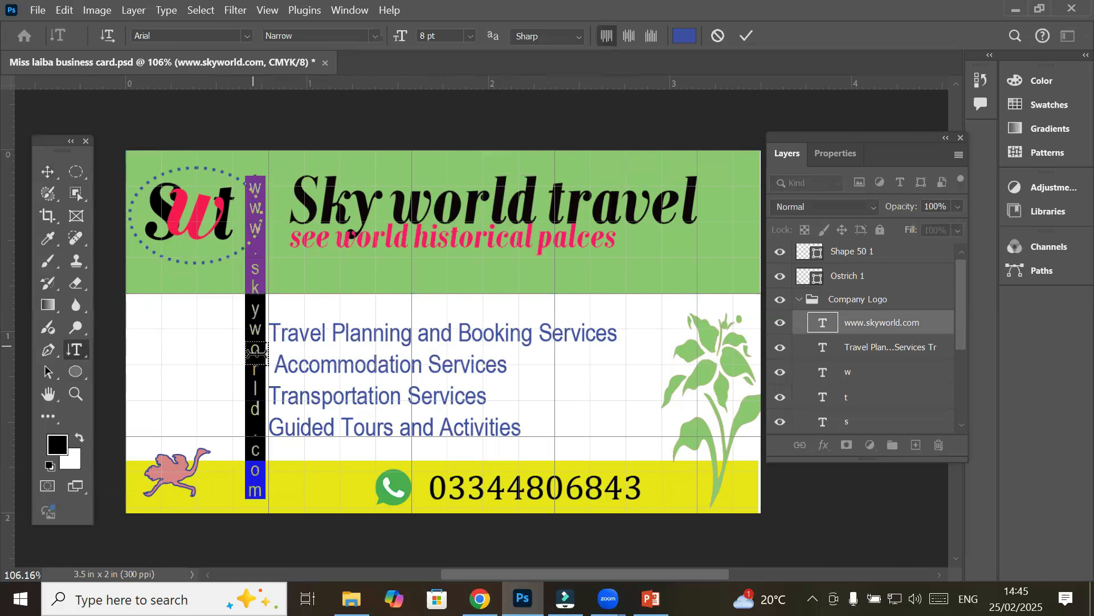
Toggle the web address text to horizontal orientation
left_click(110, 34)
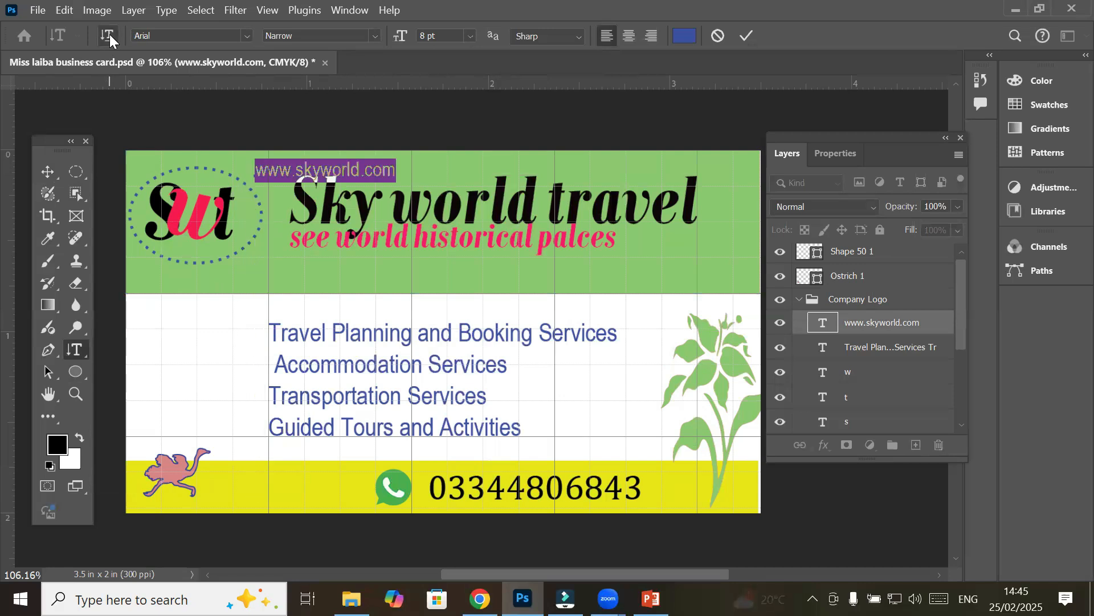
left_click(109, 34)
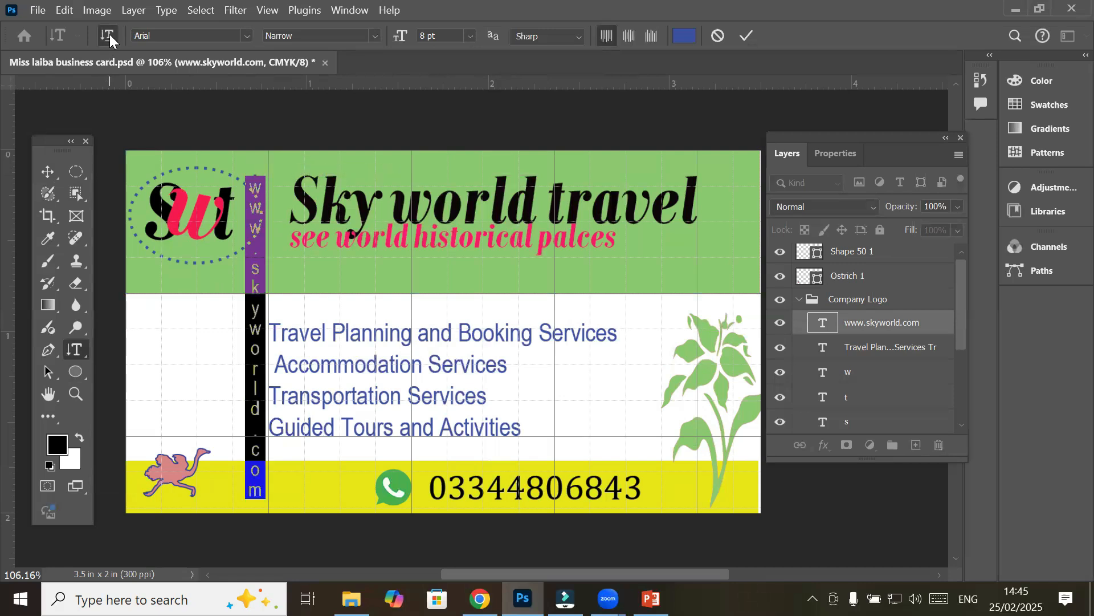
left_click(110, 34)
left_click(48, 171)
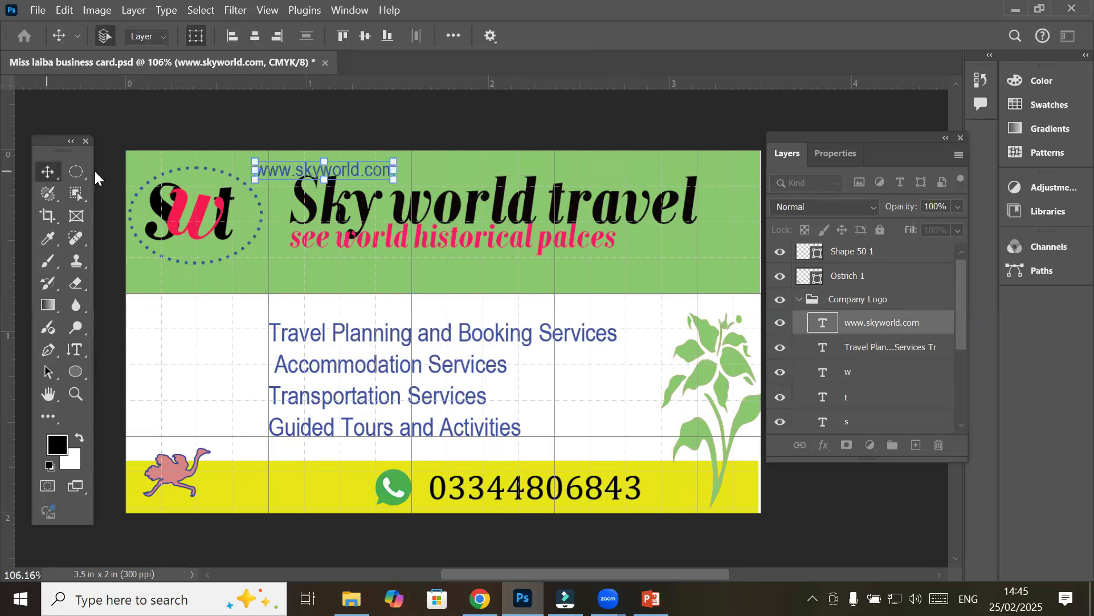
left_click_drag(270, 165, 239, 489)
left_click(622, 397)
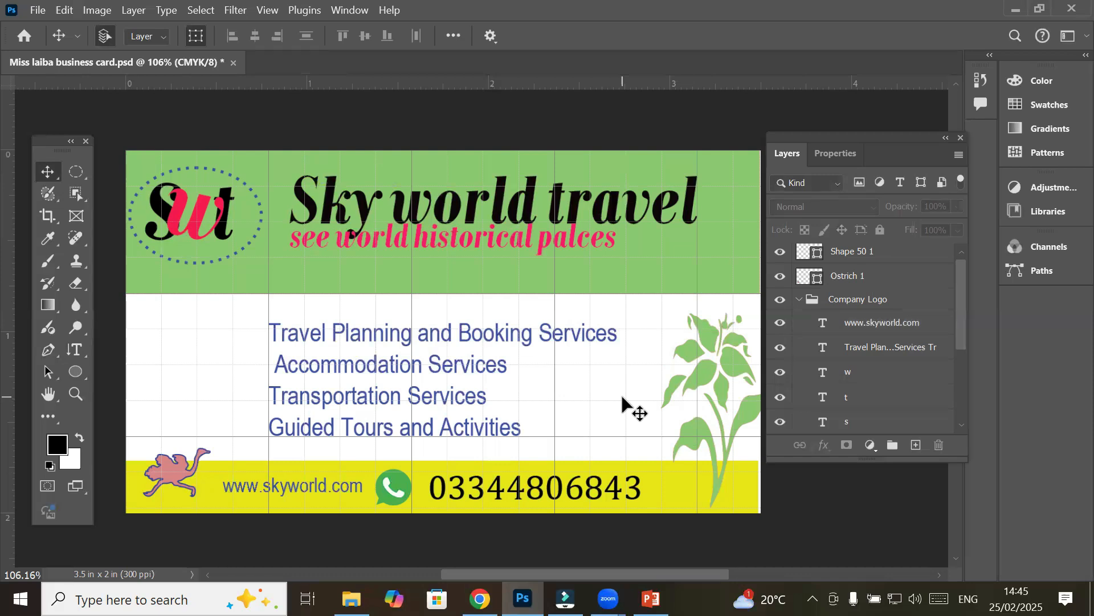
Choose the Rectangle Tool from the shape tools, zooming in and back out
left_click(78, 371)
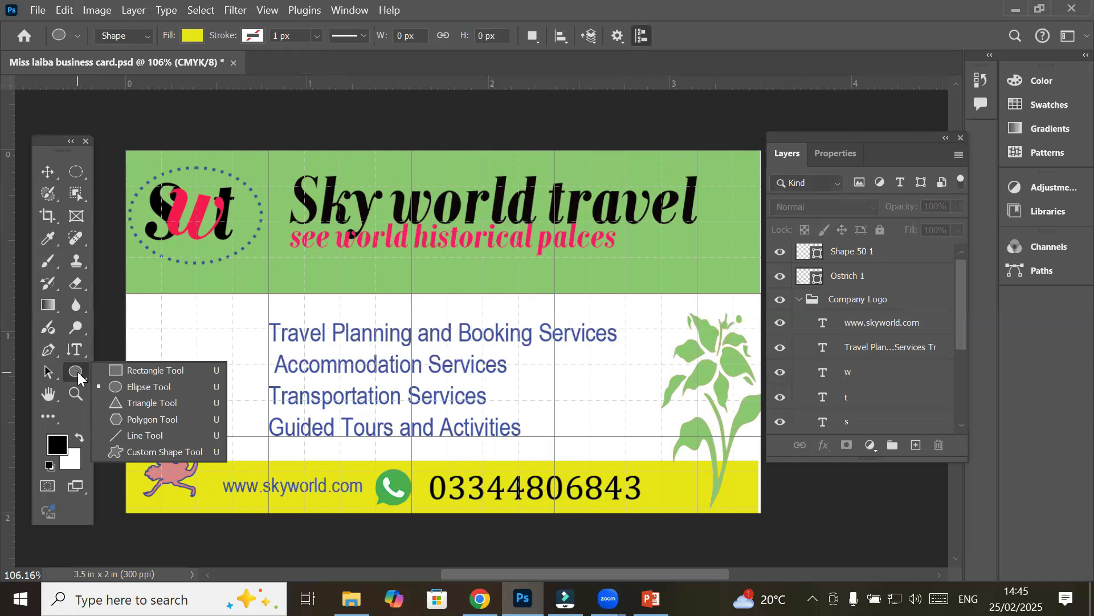
left_click(126, 370)
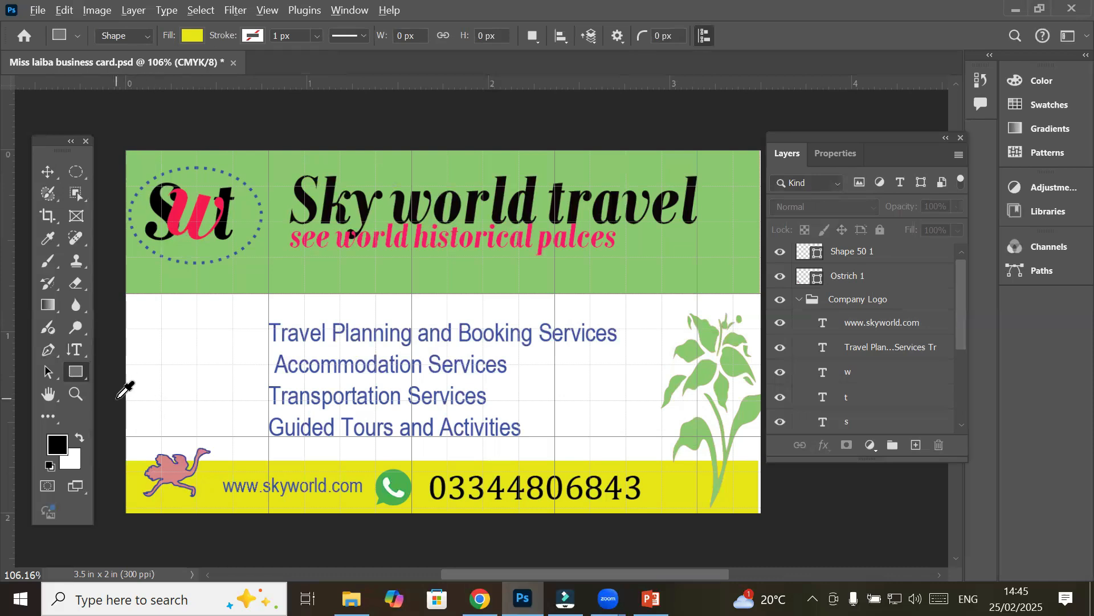
scroll(125, 391, "up", 6)
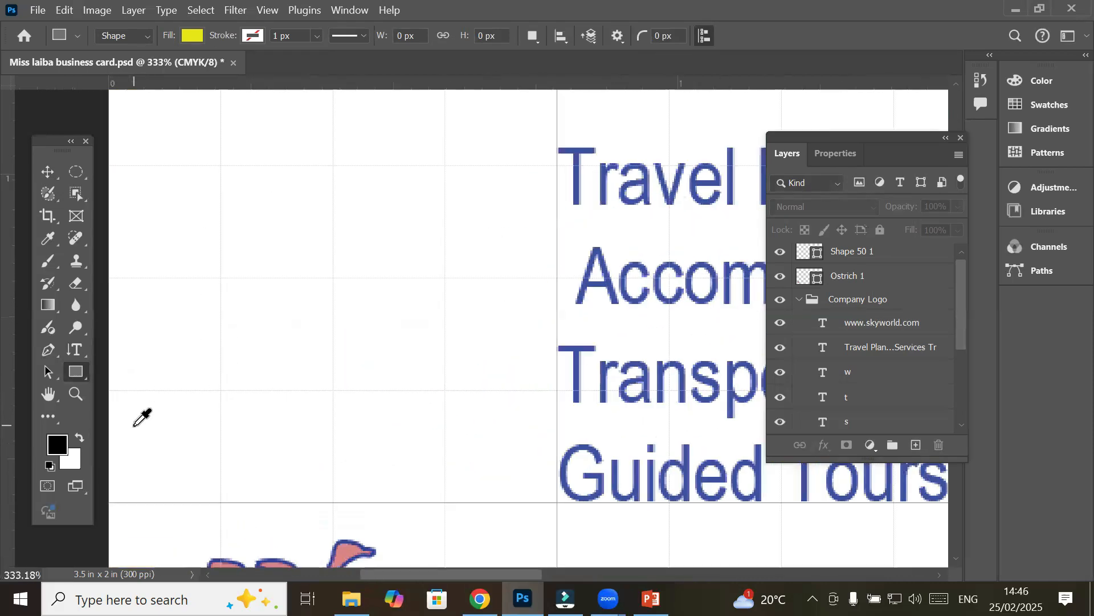
scroll(134, 425, "up", 2)
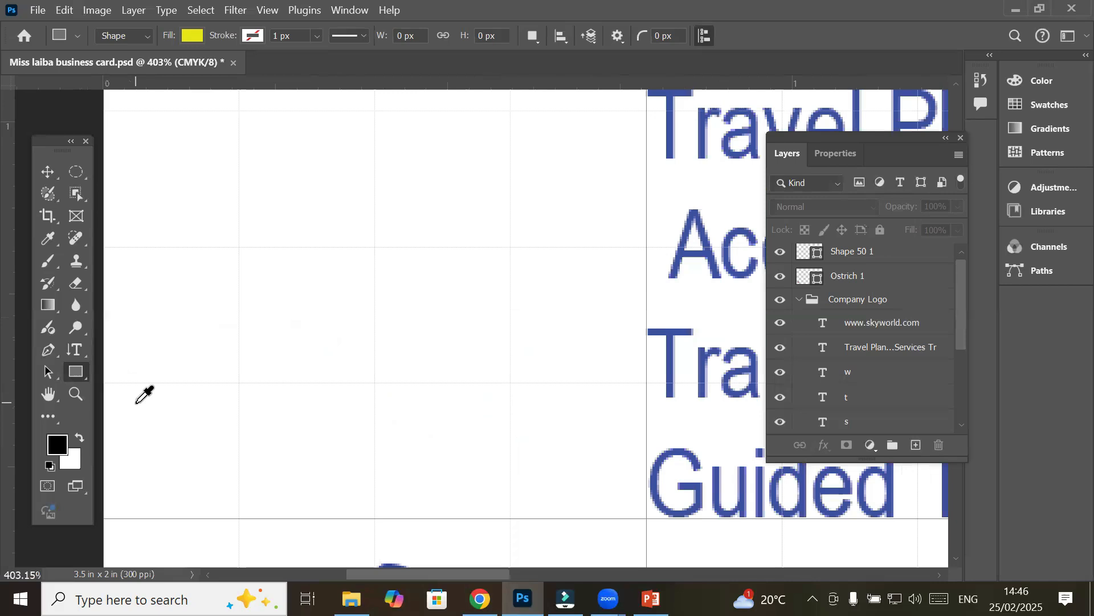
scroll(136, 402, "down", 3)
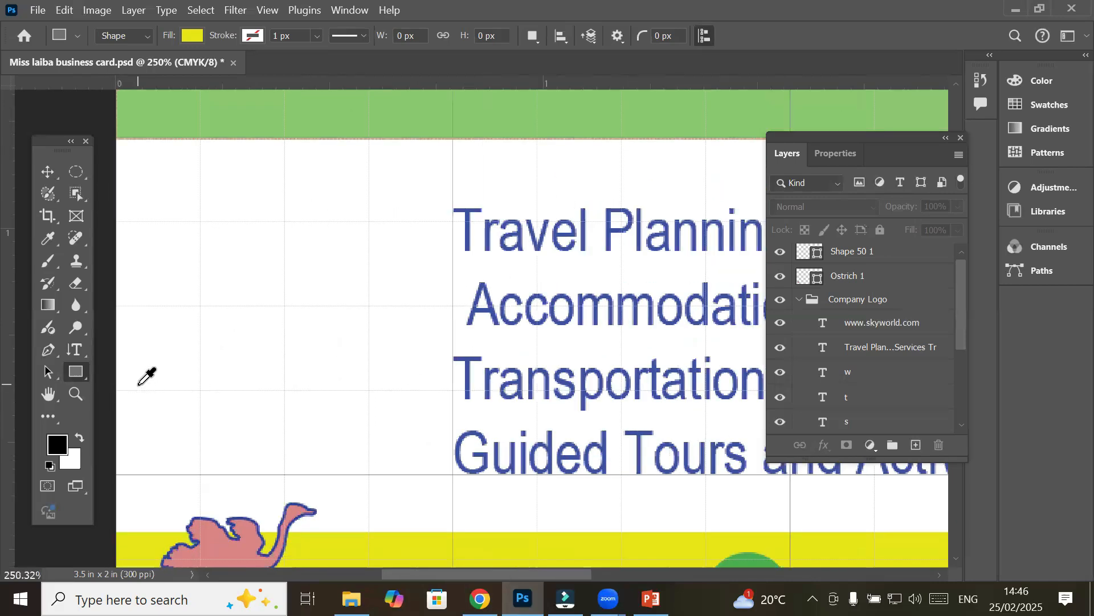
scroll(147, 376, "down", 4)
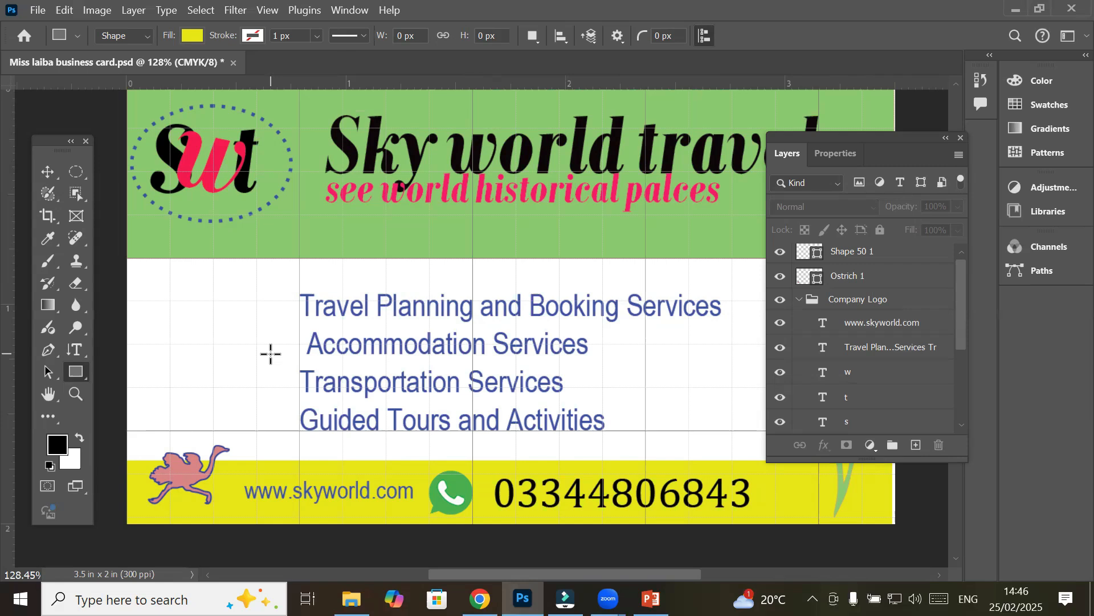
Draw a yellow 0.4 × 0.4 in square, Rectangle 3, left of the services text
right_click(70, 370)
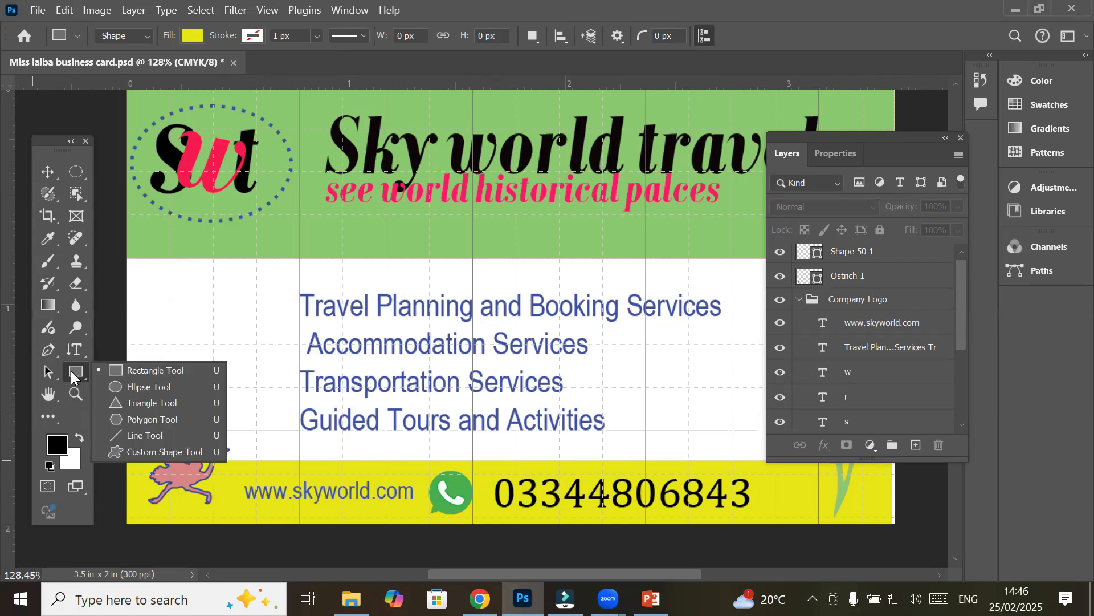
left_click(114, 369)
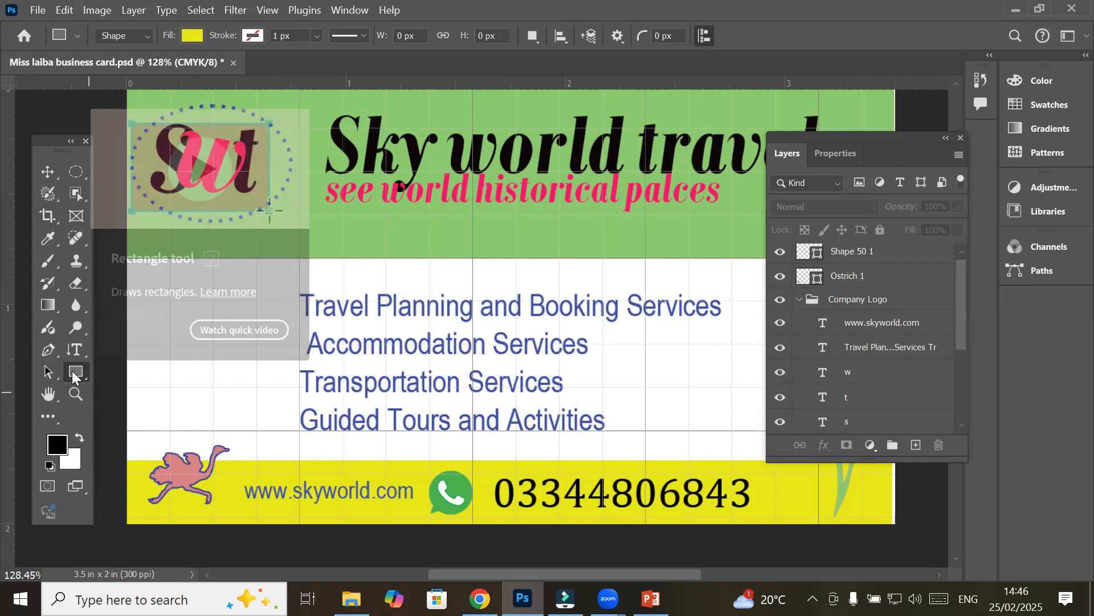
left_click(171, 387)
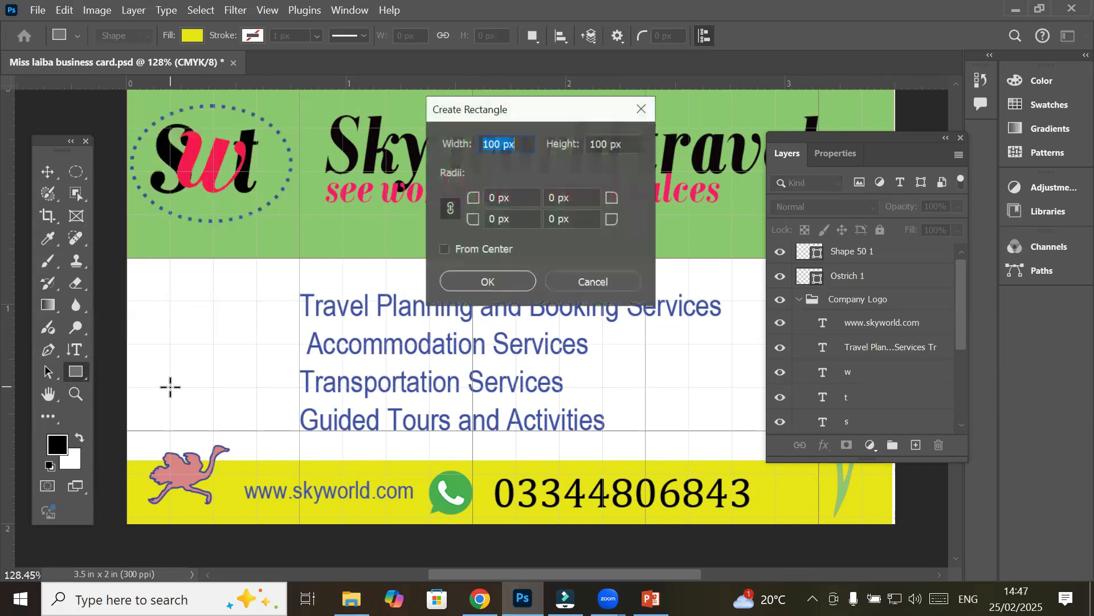
left_click_drag(530, 113, 478, 197)
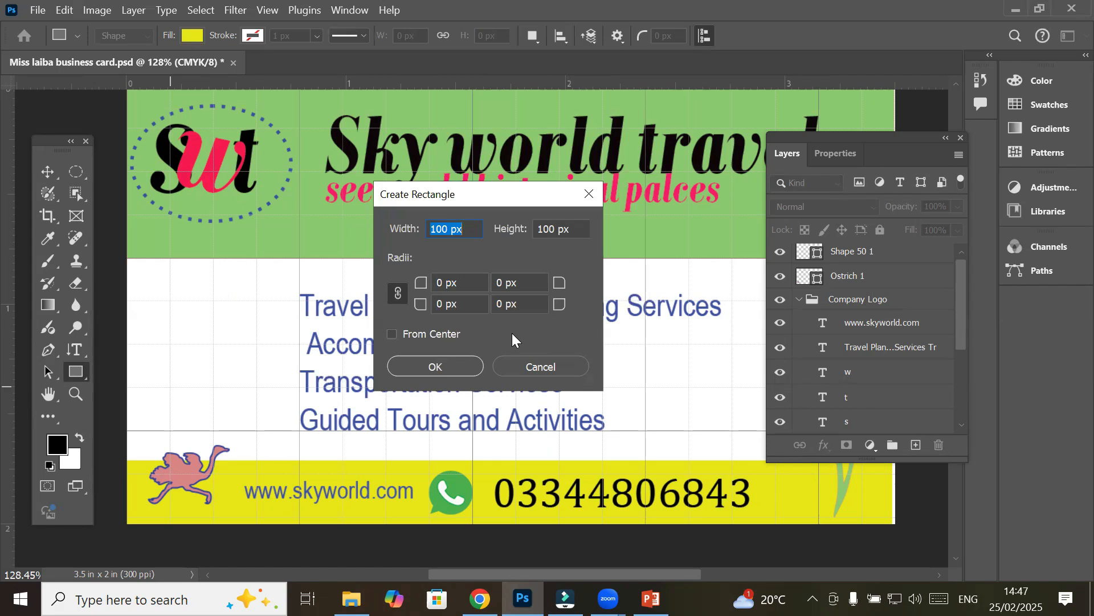
key("Escape")
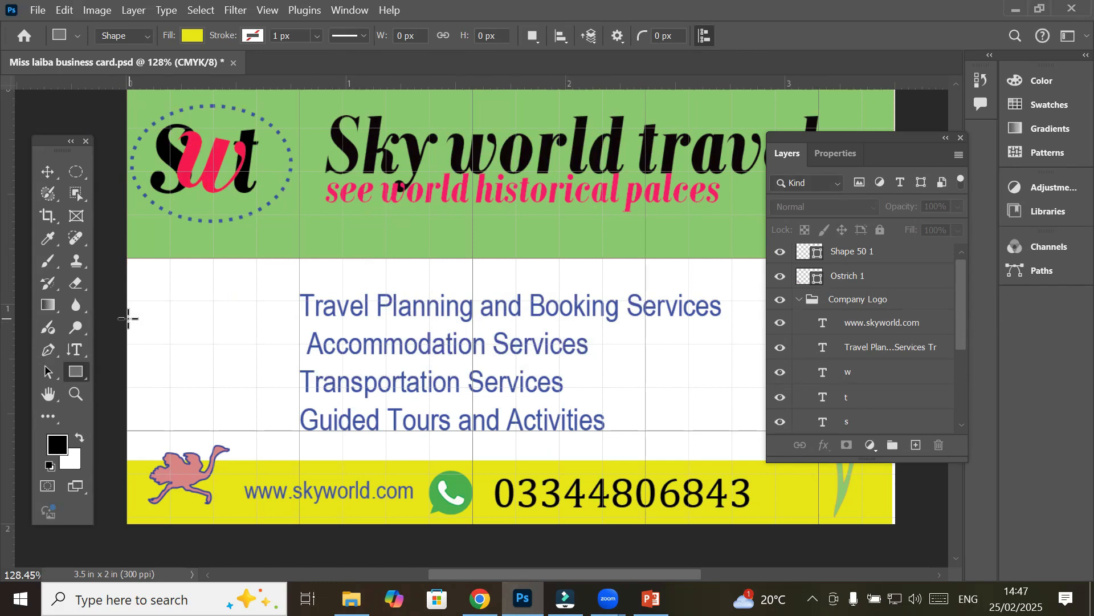
scroll(128, 318, "up", 8)
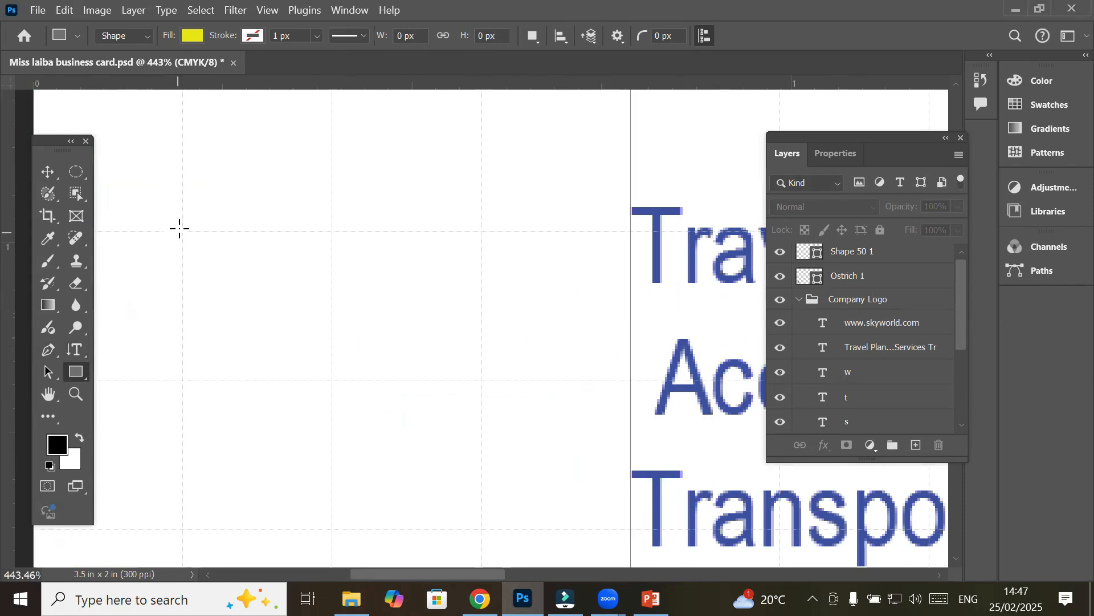
left_click_drag(182, 230, 474, 525)
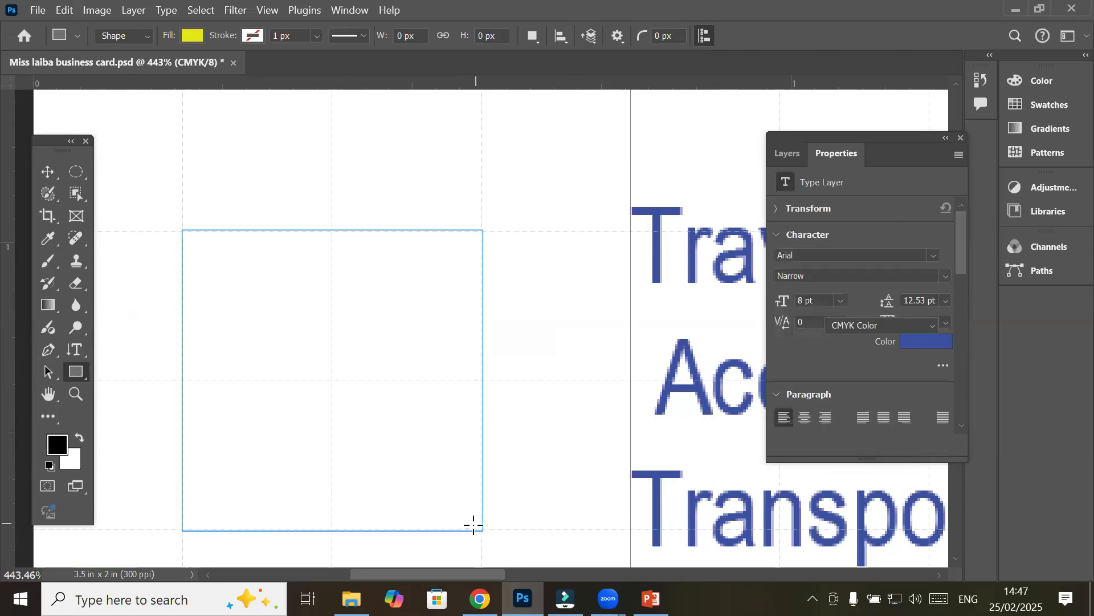
left_click(76, 372)
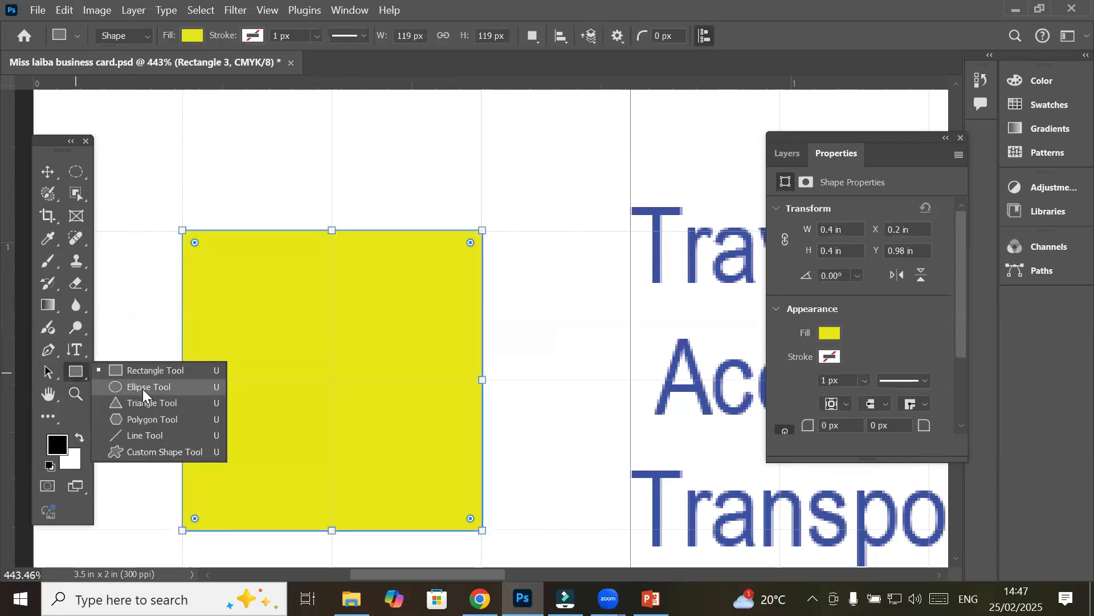
Draw a small blue 0.2 in circle at the yellow square's top-left corner
left_click(143, 387)
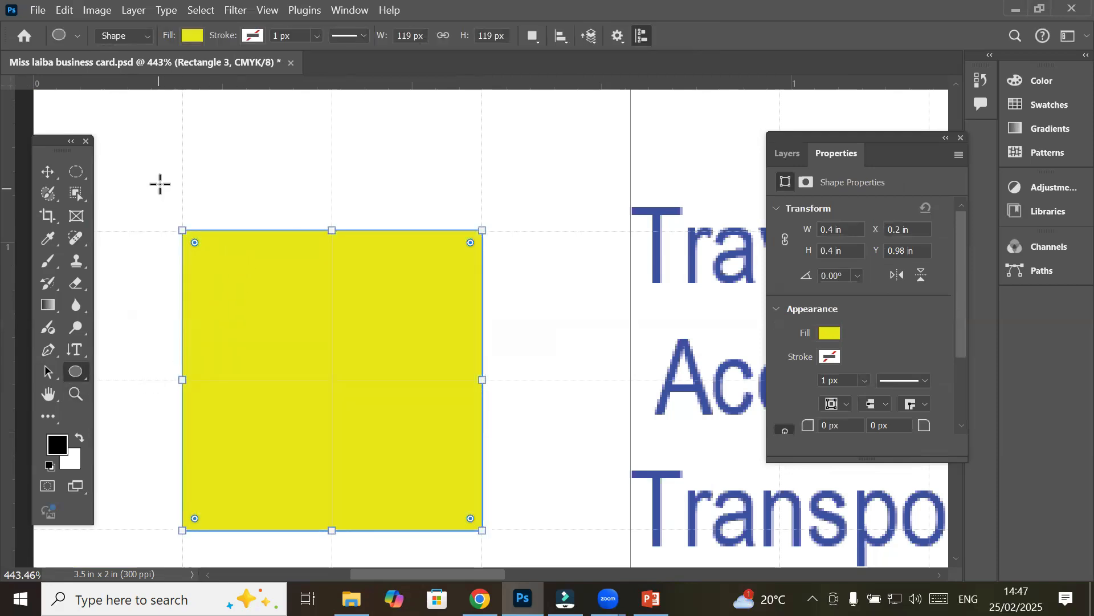
left_click(47, 172)
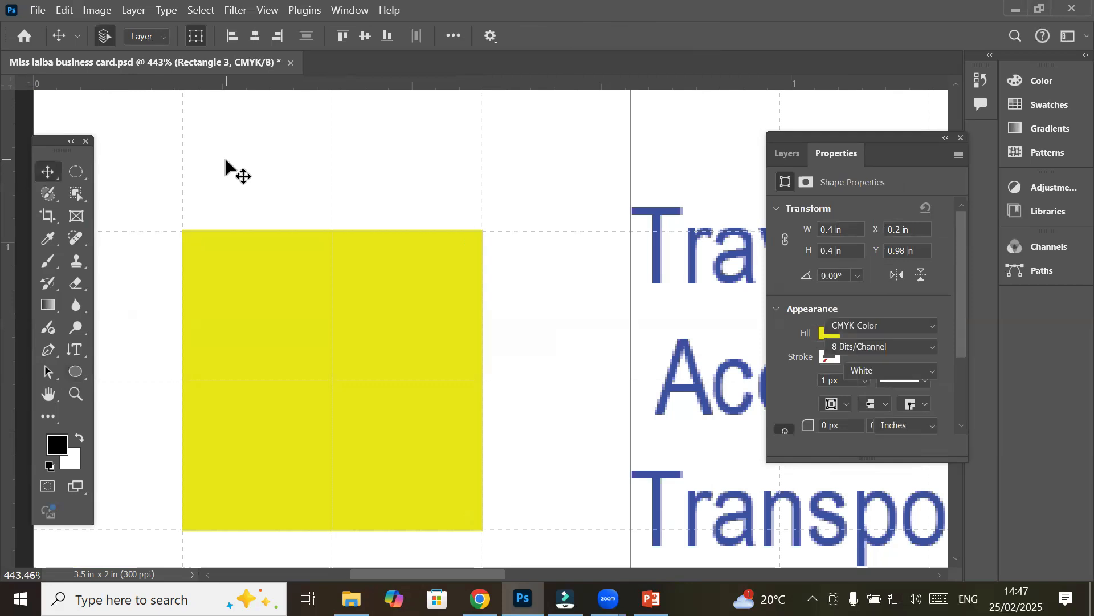
left_click(223, 156)
left_click(75, 371)
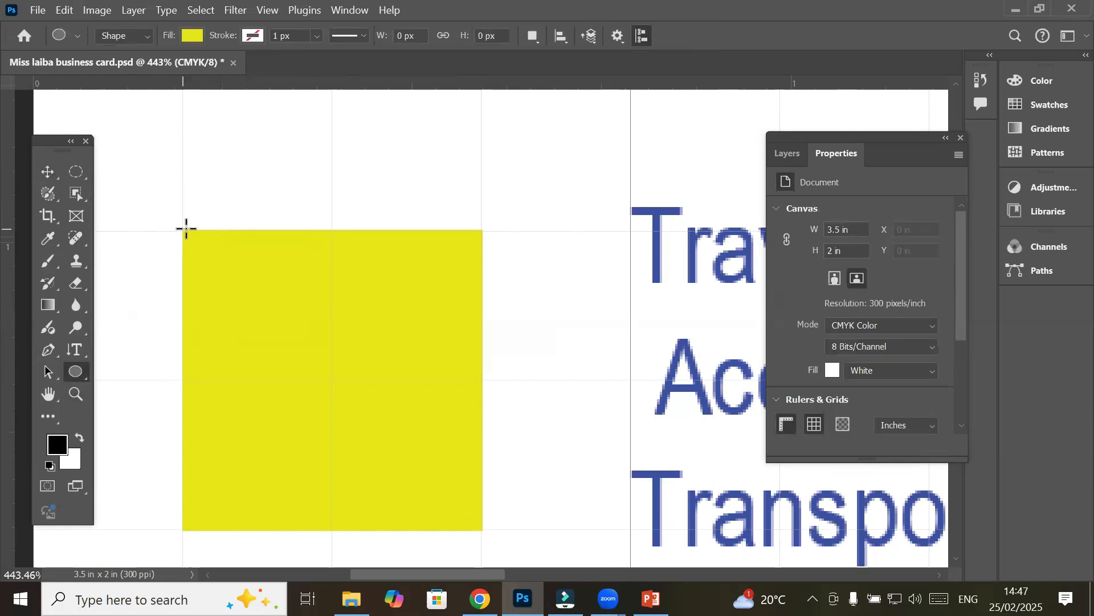
left_click_drag(183, 229, 333, 383)
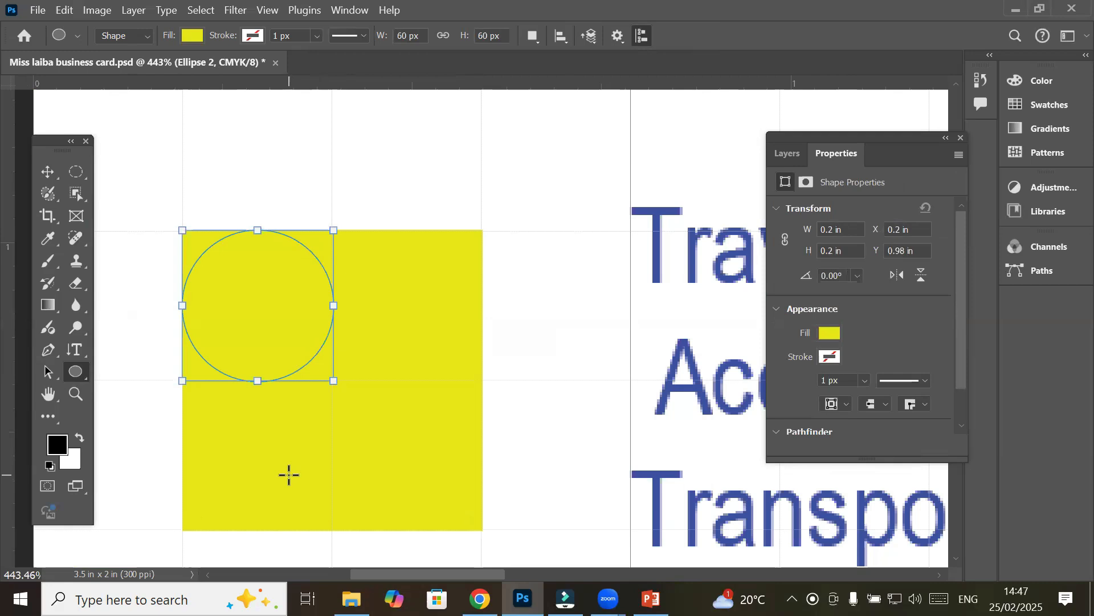
left_click(190, 36)
left_click(99, 126)
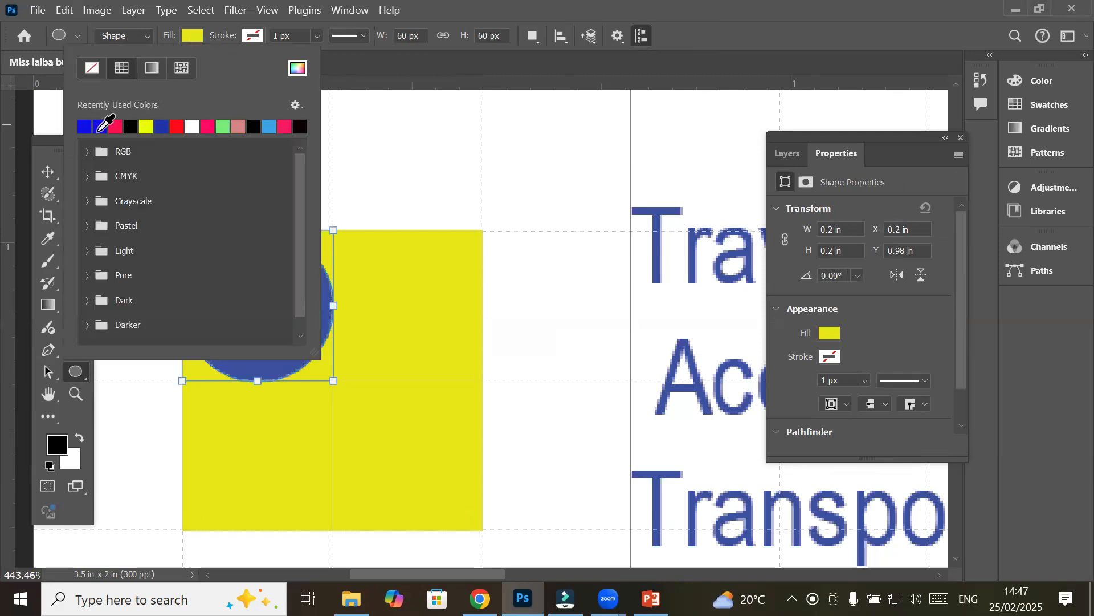
left_click(77, 374)
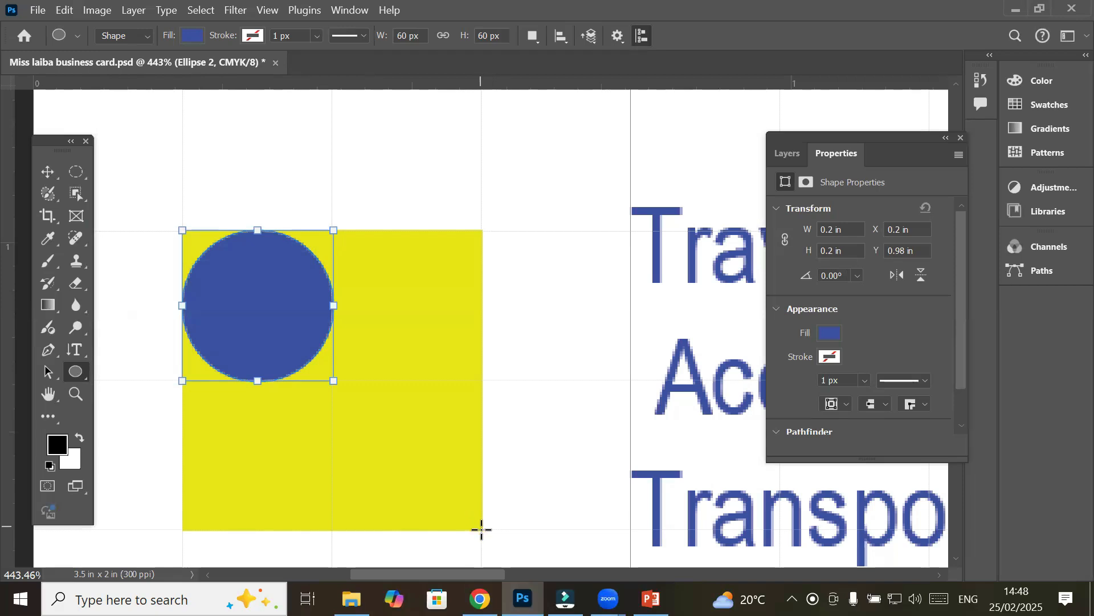
Draw a second circle about 0.39 in, Ellipse 3, filling the square
left_click_drag(482, 530, 221, 402)
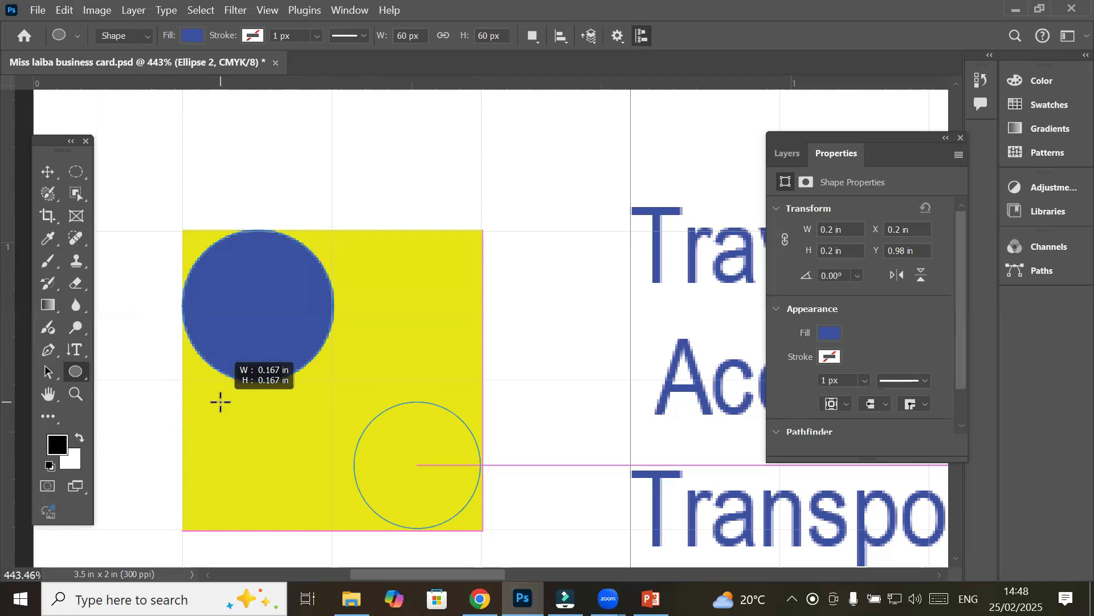
left_click_drag(221, 402, 307, 366)
left_click_drag(256, 344, 244, 236)
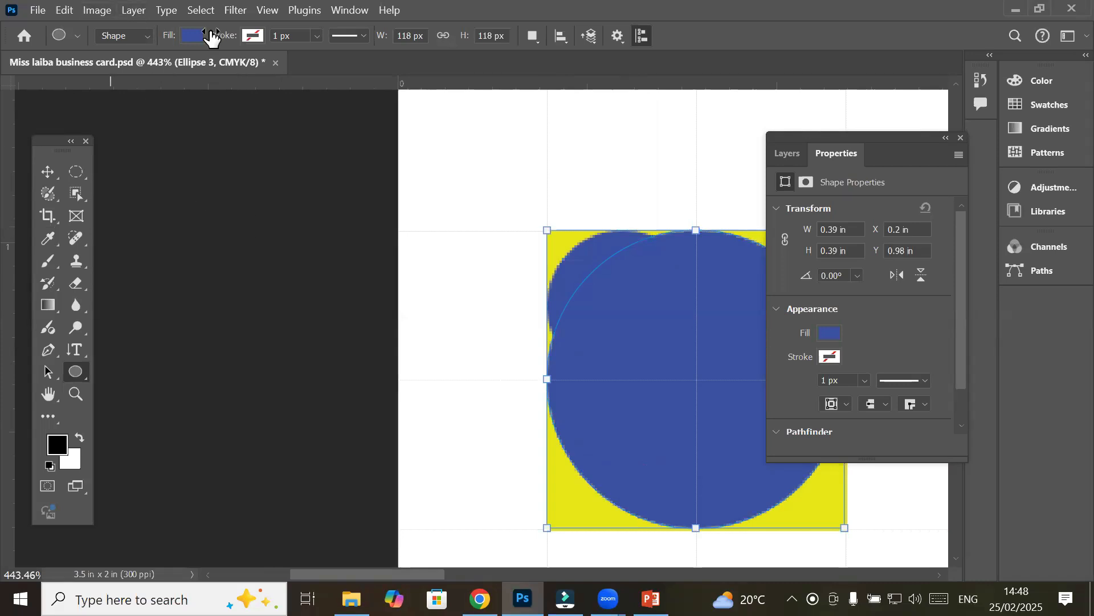
Set the large circle's fill to red
left_click(190, 34)
left_click(176, 126)
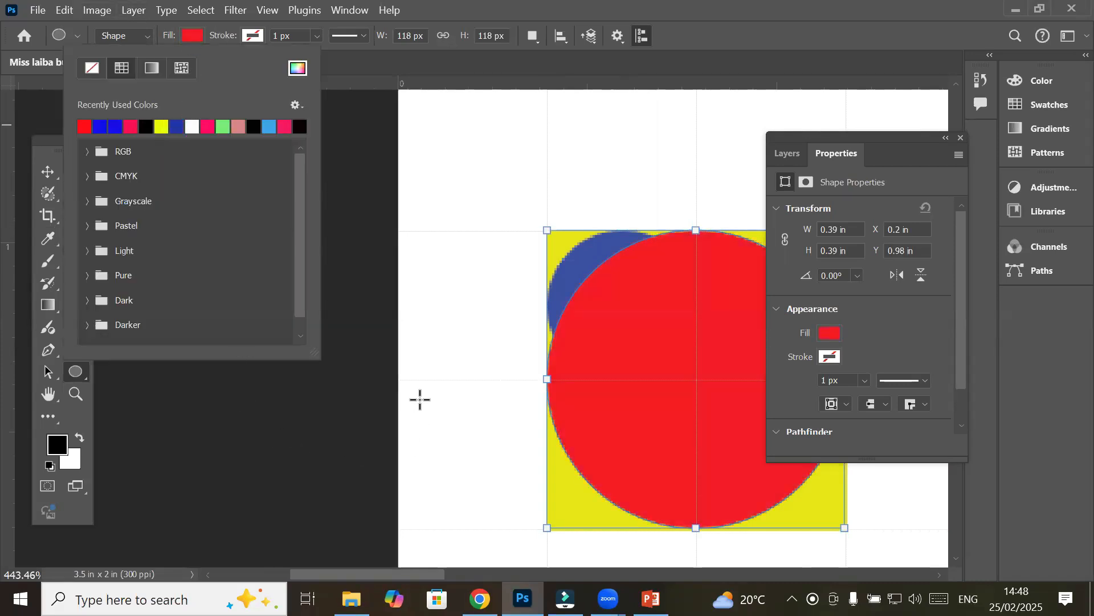
left_click(38, 171)
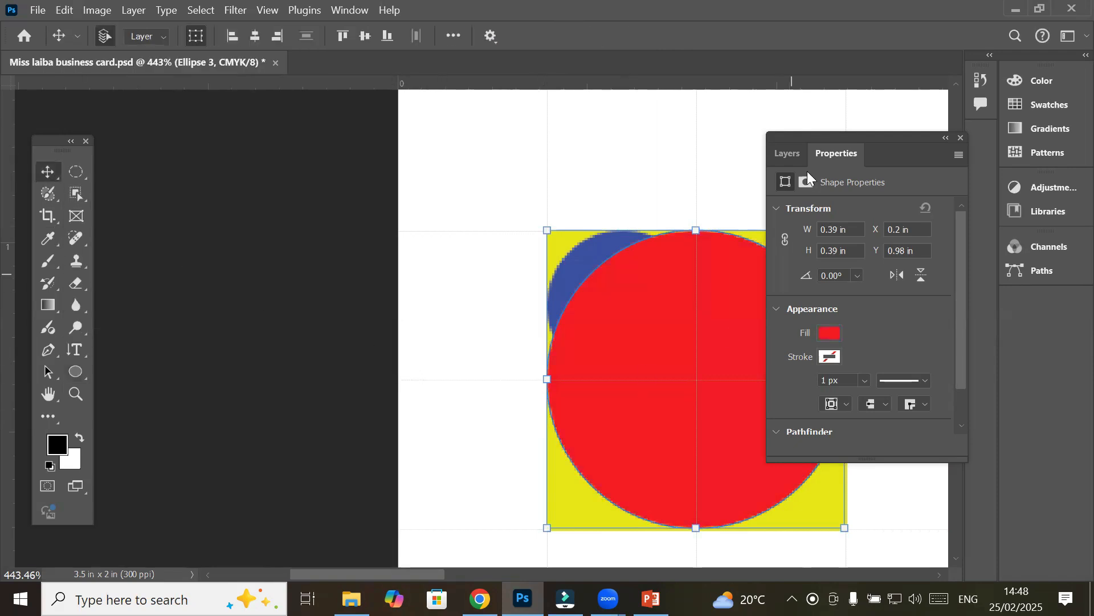
In the Layers panel, move Ellipse 2 above Ellipse 3 so the blue circle sits on top
left_click(785, 154)
left_click_drag(818, 138, 255, 189)
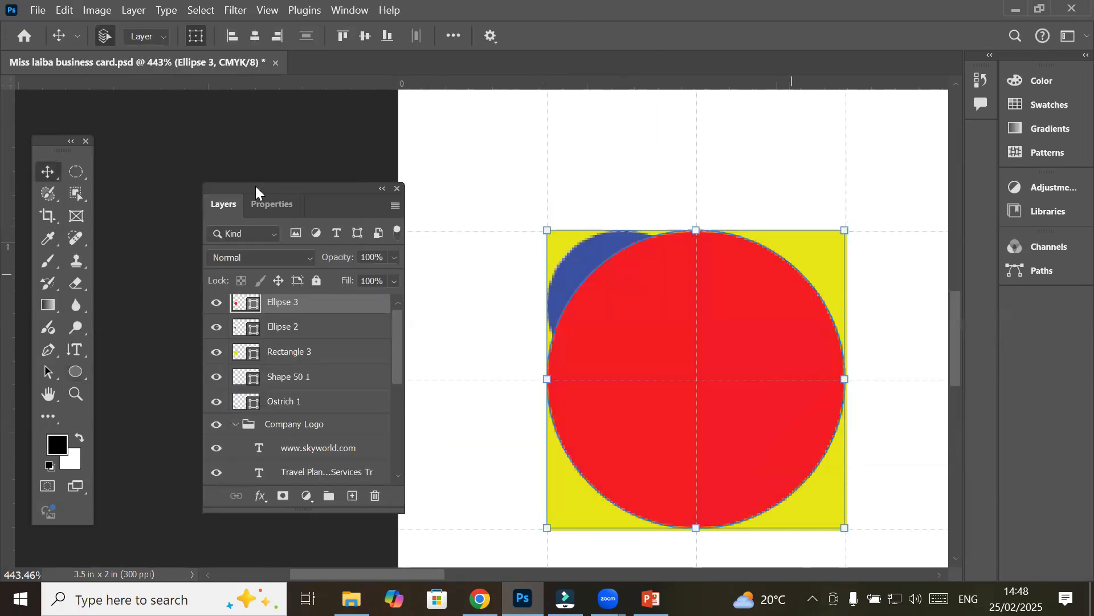
left_click(291, 328)
mouse_move(285, 328)
left_mouse_down()
mouse_move(285, 306)
mouse_move(284, 320)
left_mouse_up()
left_click(283, 328)
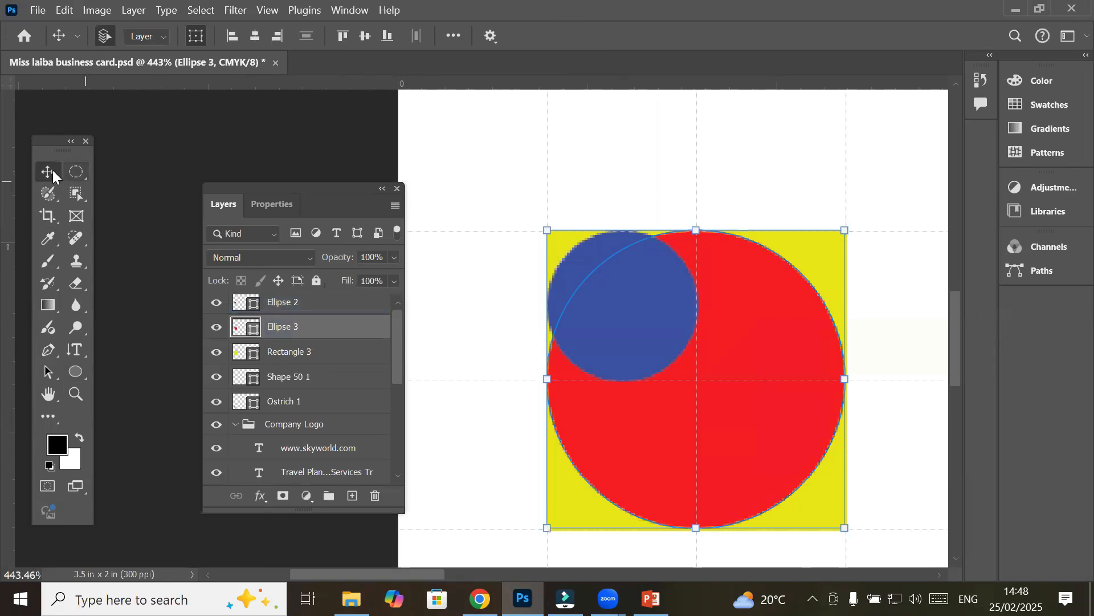
left_click(268, 141)
Scale Rectangle 3, Ellipse 2 and Ellipse 3 together to about 0.79 in
scroll(518, 210, "down", 2)
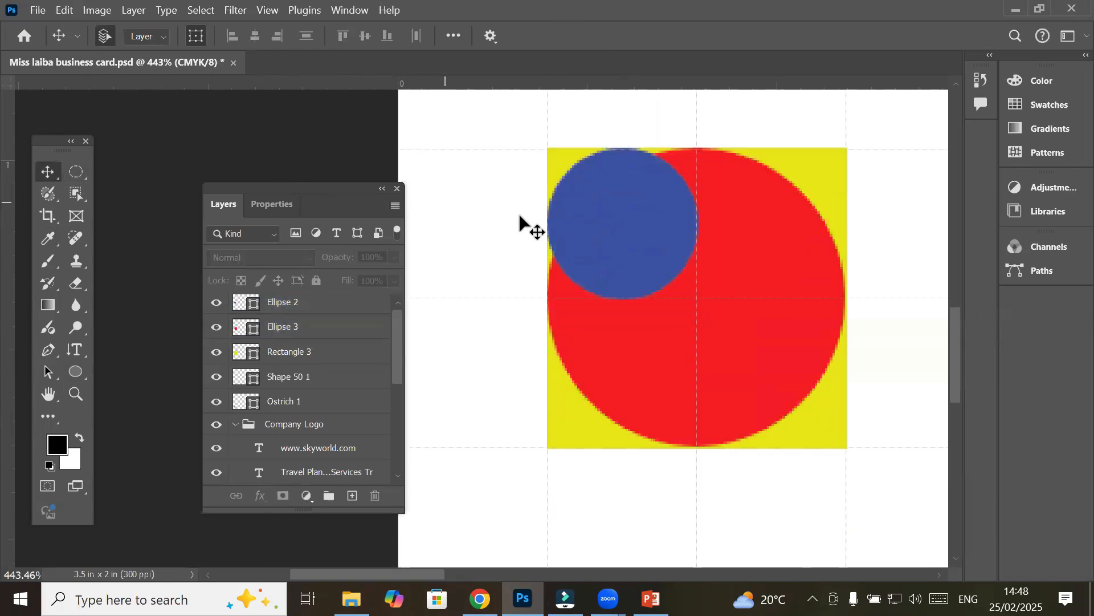
scroll(624, 256, "down", 4)
scroll(678, 271, "down", 6)
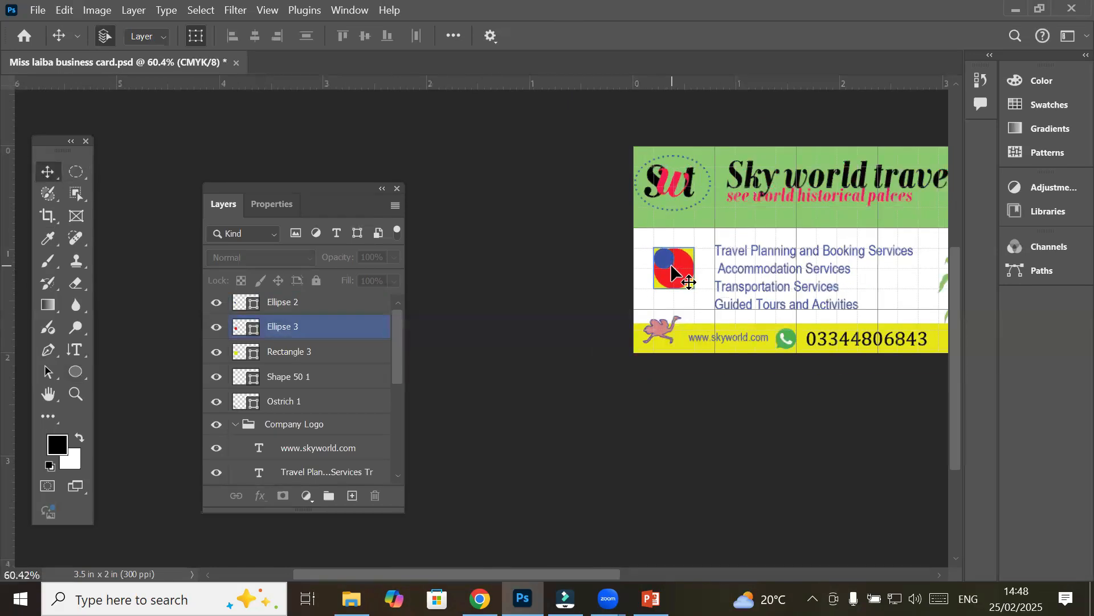
scroll(740, 234, "down", 1)
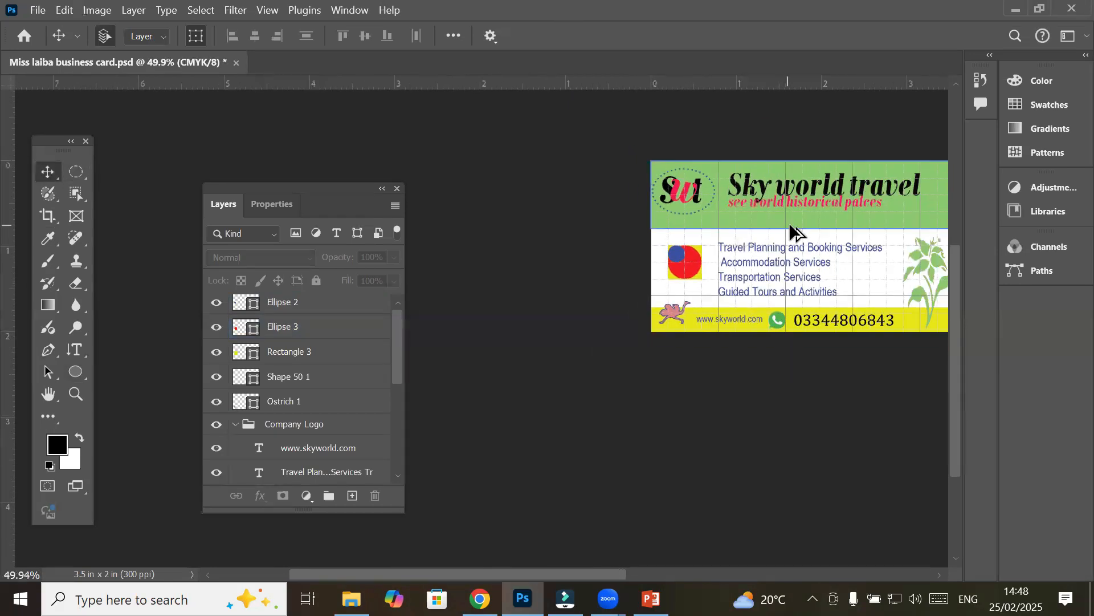
scroll(703, 235, "up", 3)
scroll(691, 242, "up", 2)
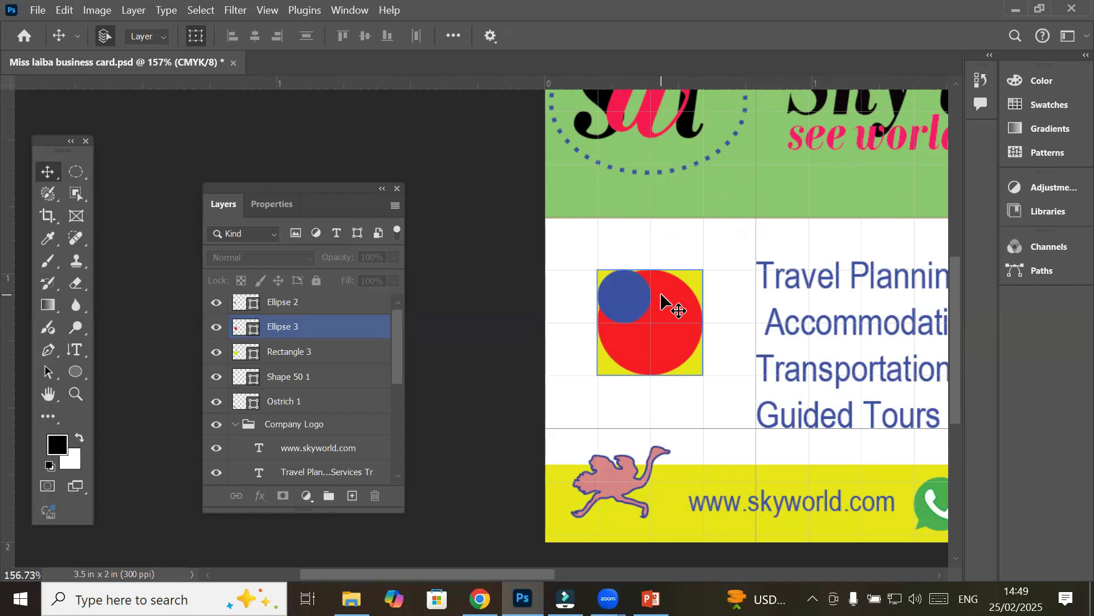
left_click(552, 263)
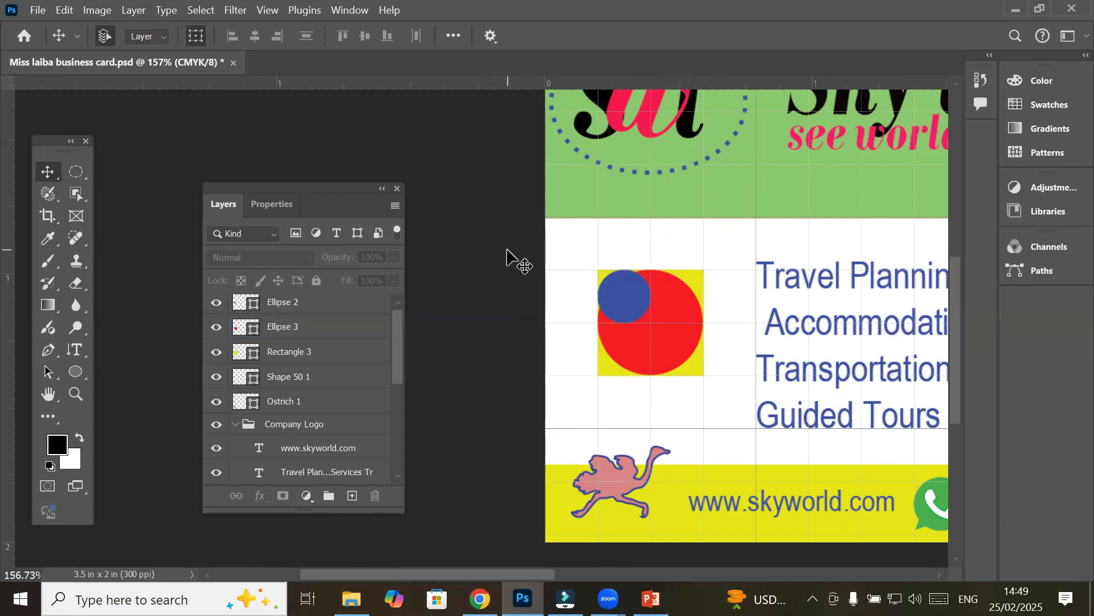
left_click_drag(507, 251, 726, 414)
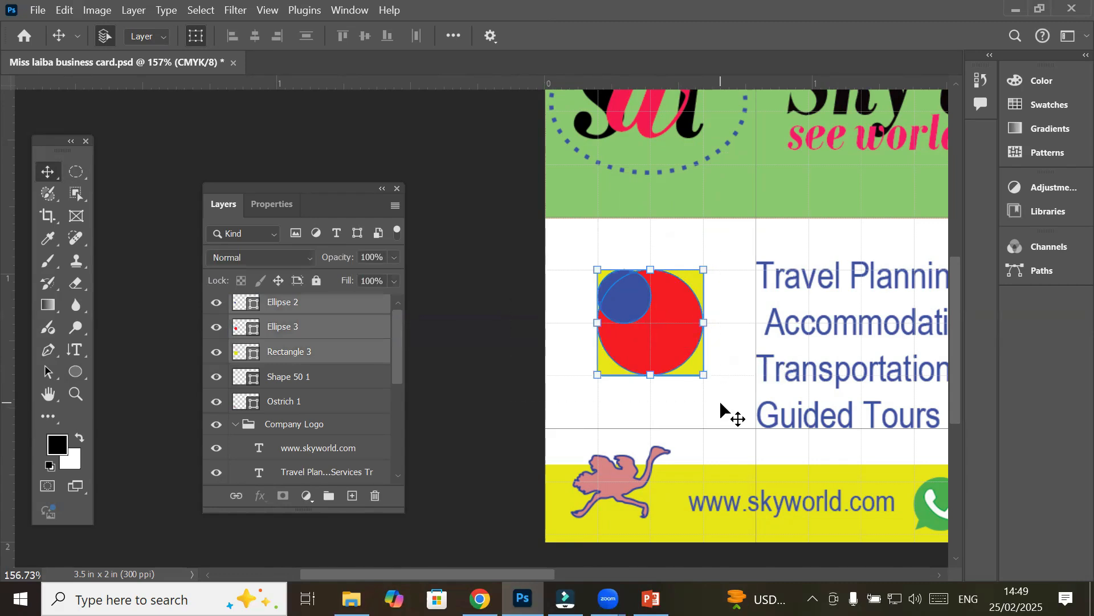
left_click_drag(701, 376, 755, 428)
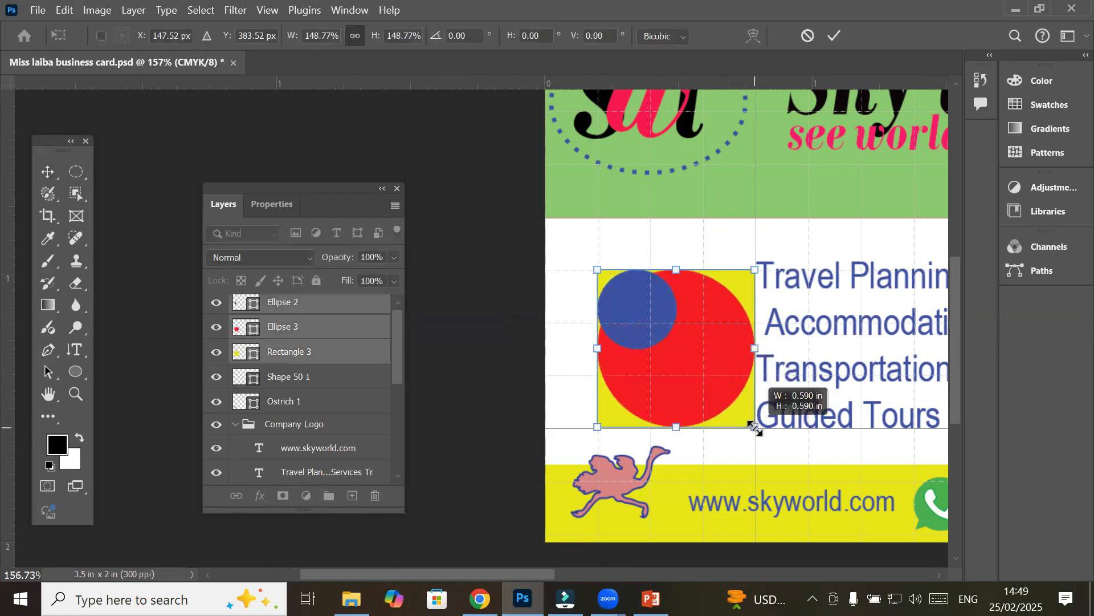
left_click_drag(596, 270, 536, 223)
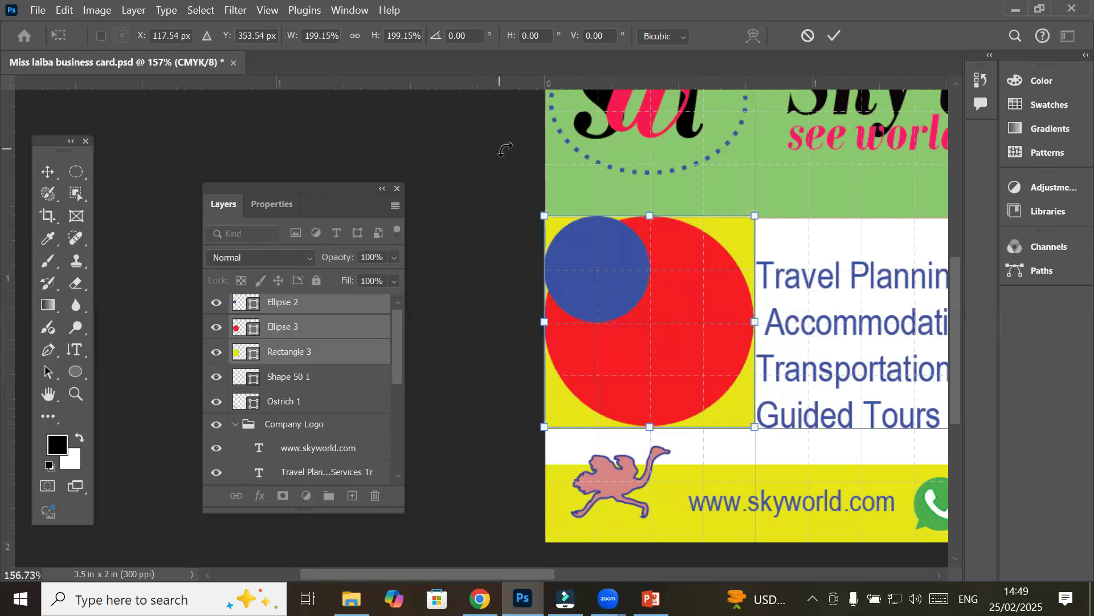
key("Return")
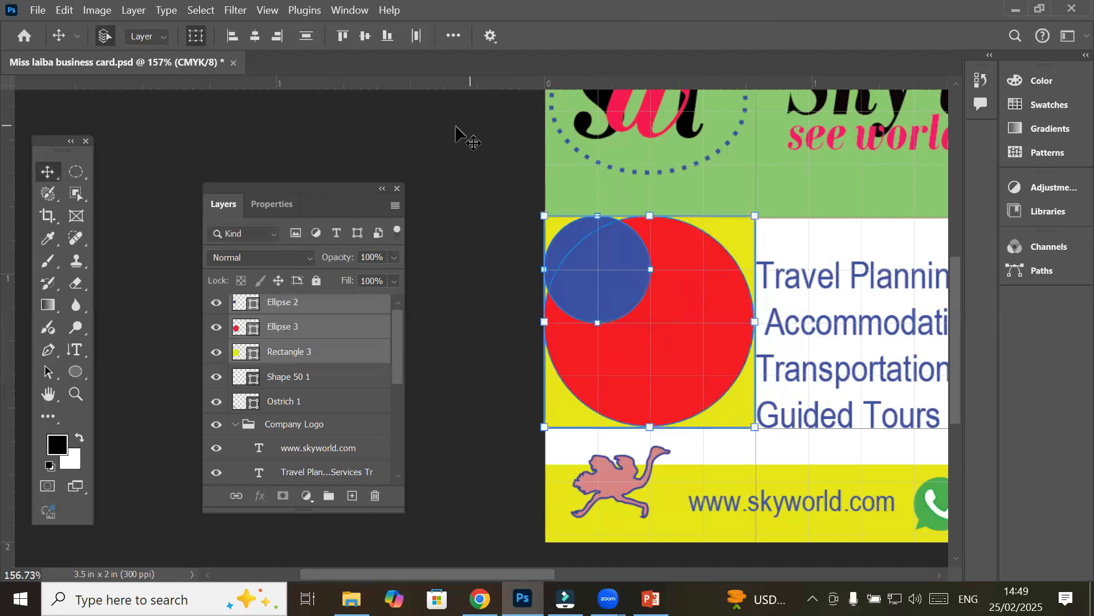
left_click(456, 127)
Select Ellipse 2, Ellipse 3 and Rectangle 3 and nudge them down with the Down arrow
scroll(864, 278, "down", 2)
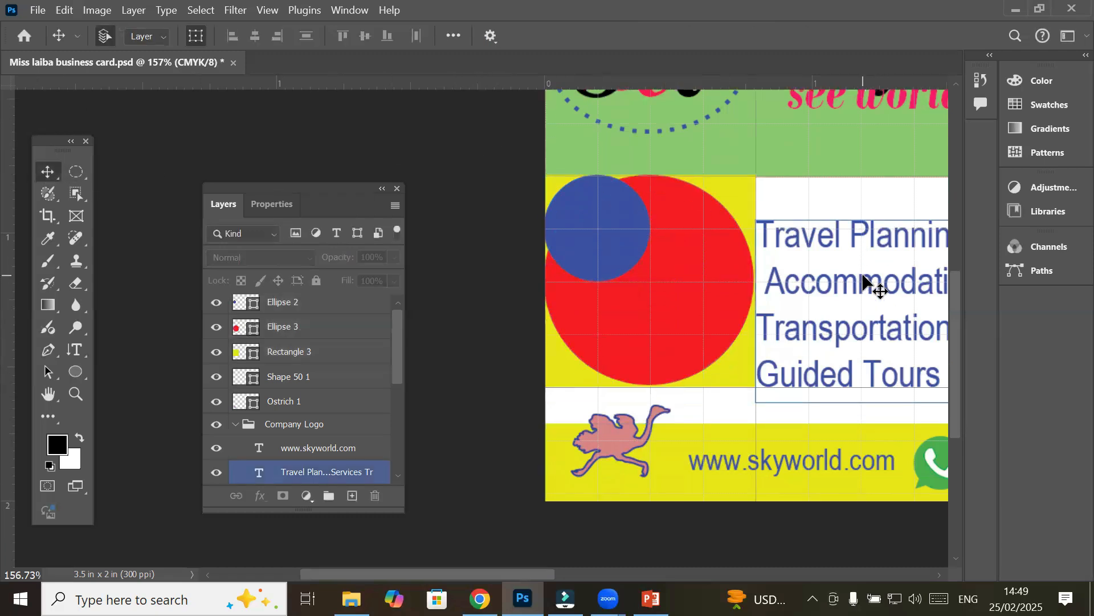
scroll(864, 278, "down", 3)
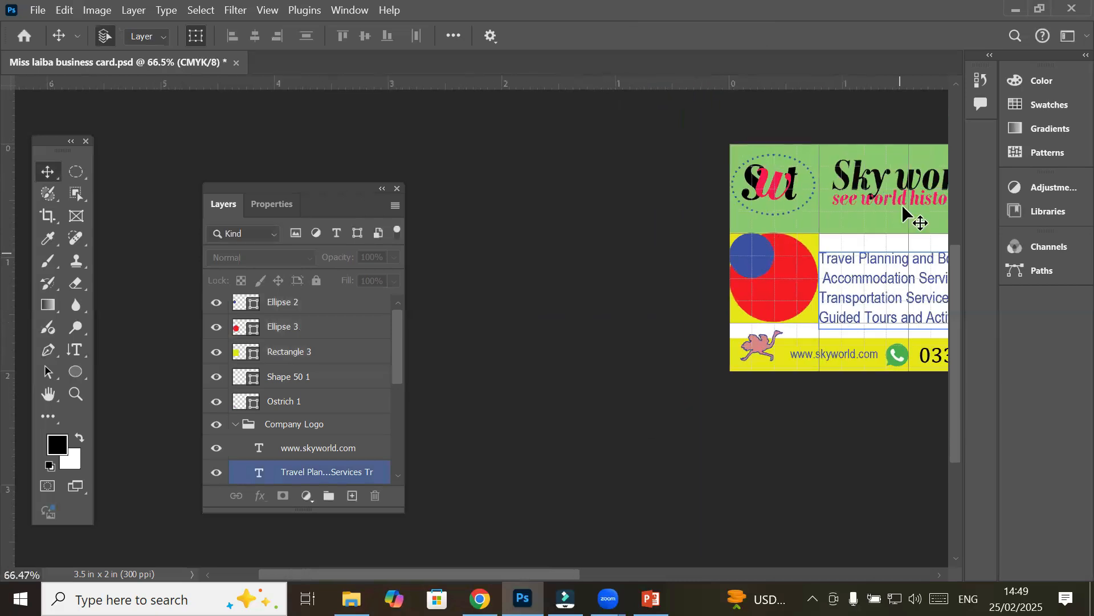
scroll(821, 237, "right", 4)
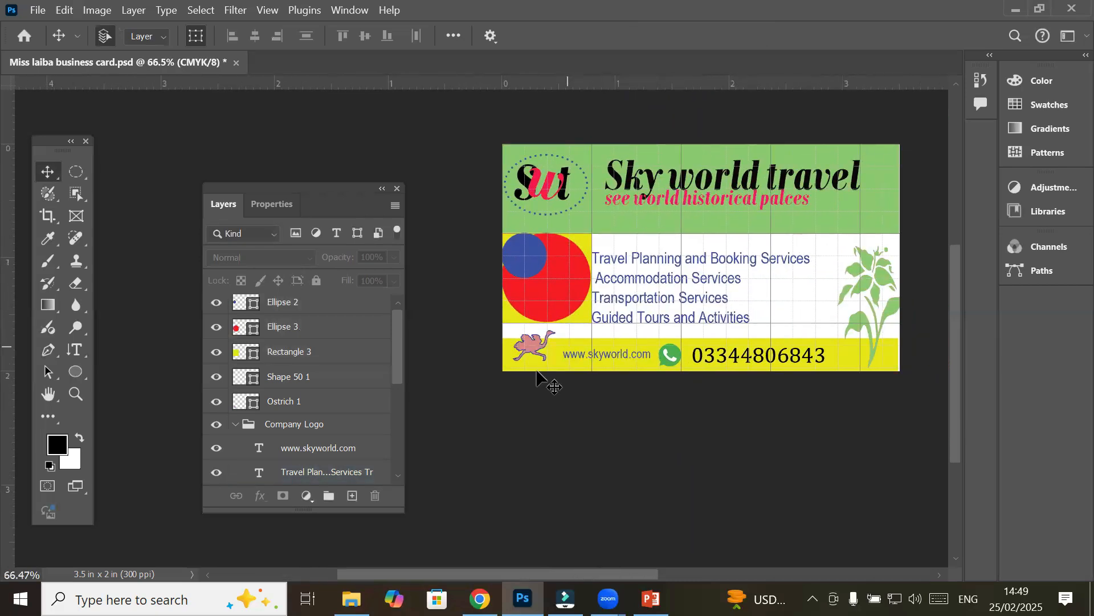
left_click_drag(482, 221, 601, 327)
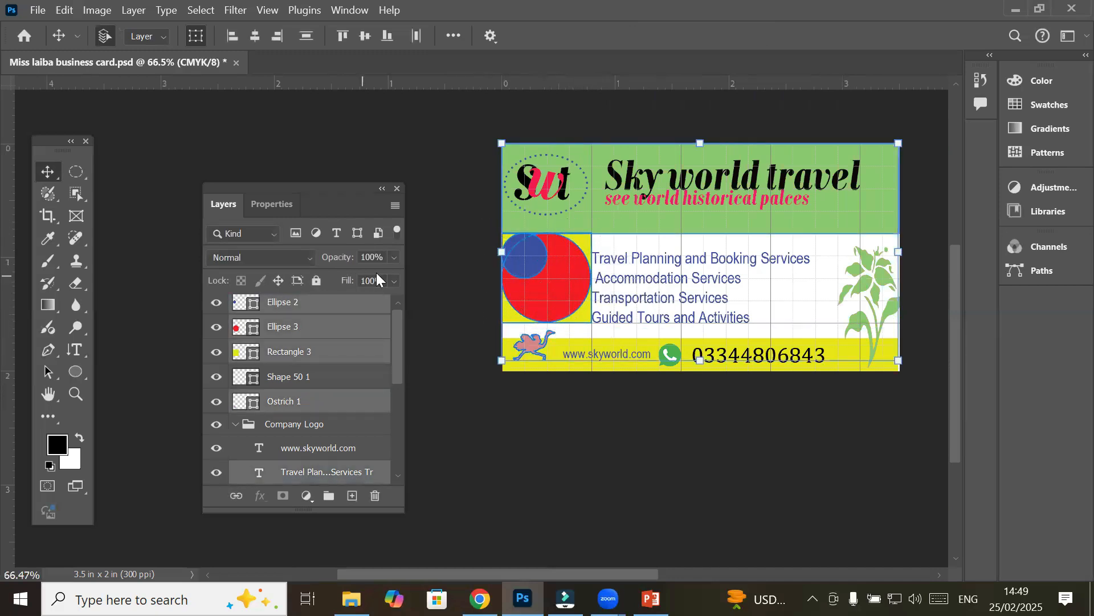
left_click(468, 280)
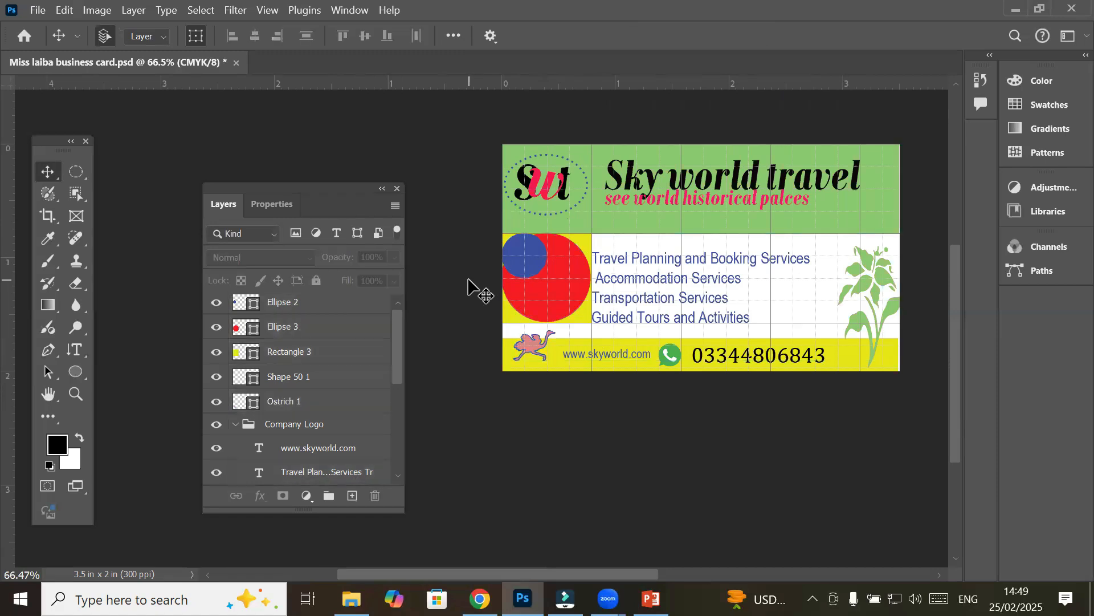
left_click(270, 303)
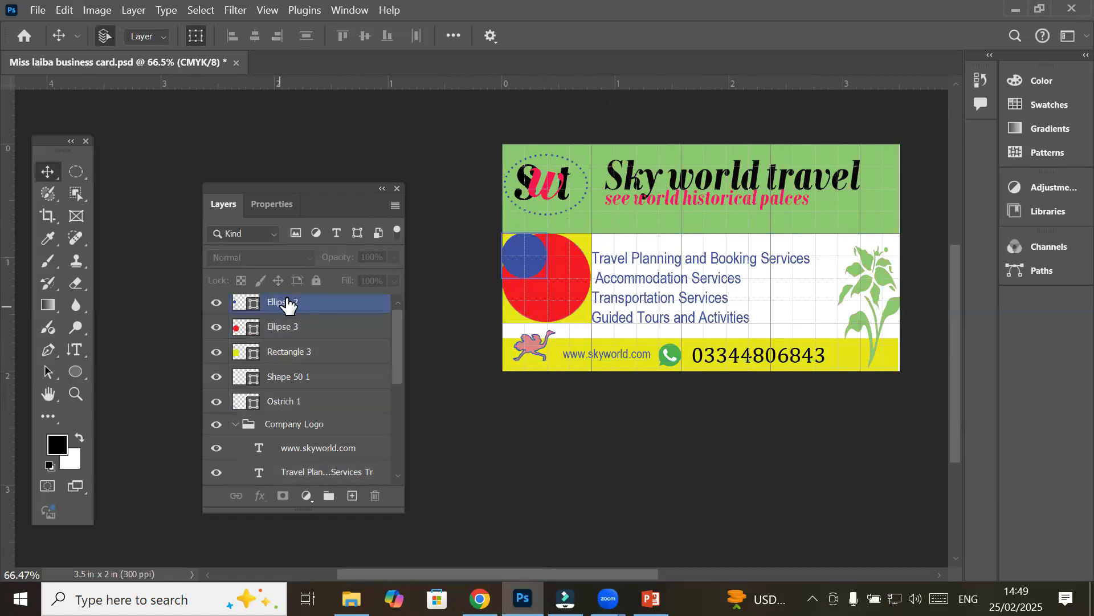
left_click(306, 305)
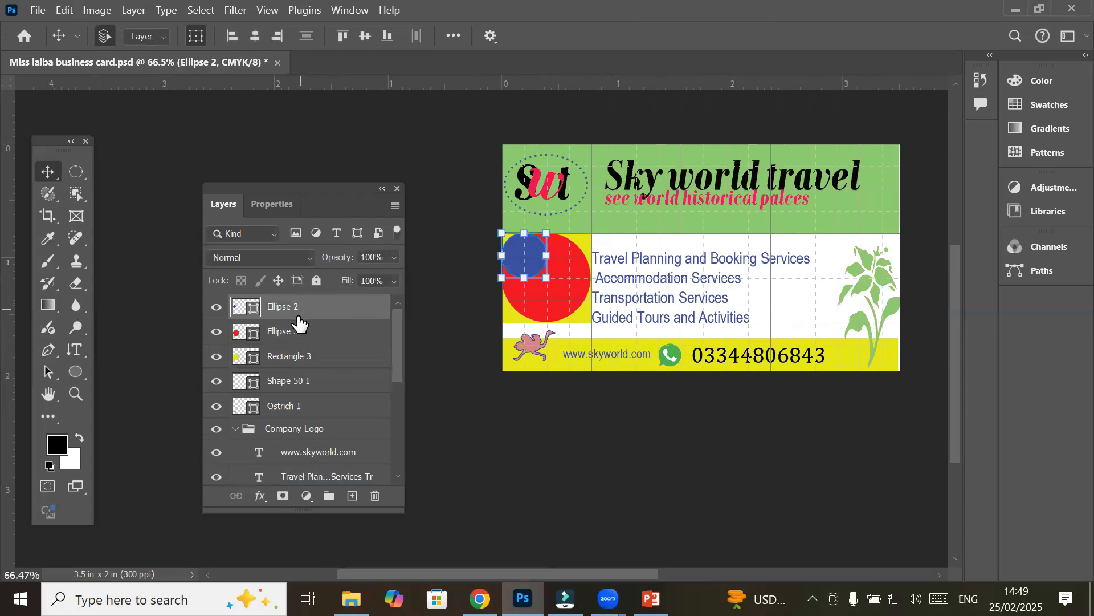
left_click(292, 356, "shift")
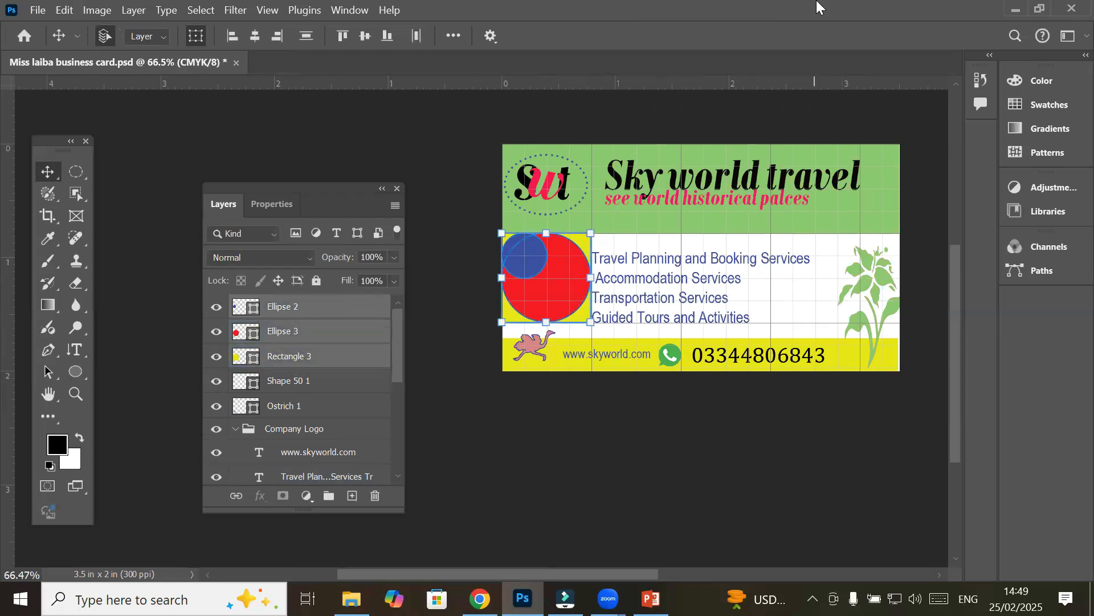
key("Down")
key("Down")
key("Down")
key("Down")
key("Down")
key("Down")
key("Down")
key("Down")
key("Down")
key("Down")
key("Down")
key("Down")
key("Down")
key("Down")
key("Down")
key("Down")
key("Down")
key("Down")
key("Down")
key("Down")
key("Down")
key("Down")
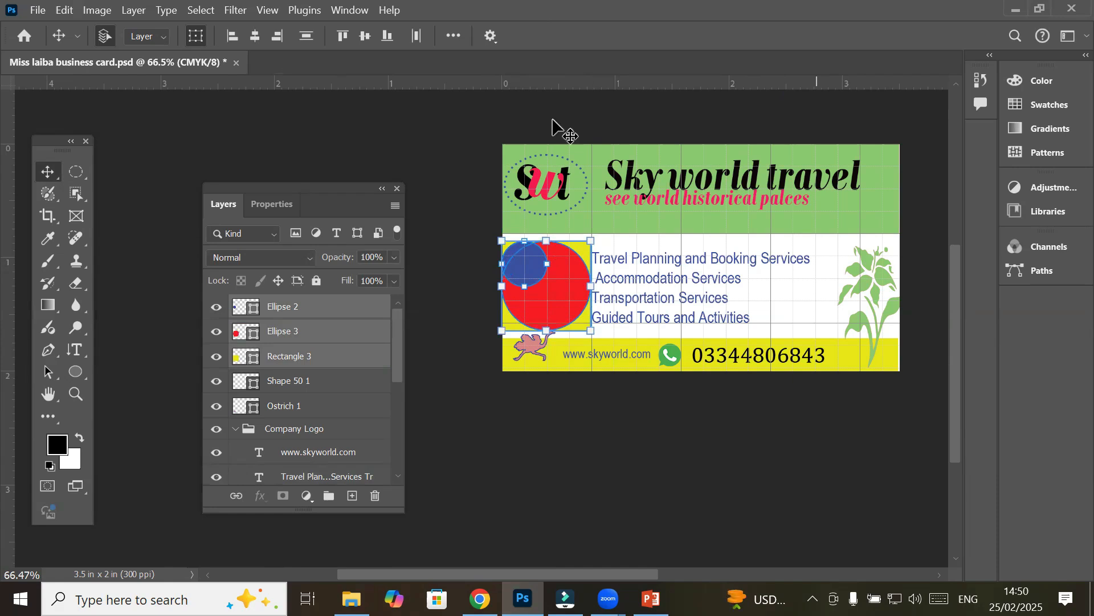
Check the blue and red circles on the card, then deselect all layers
left_click(474, 232)
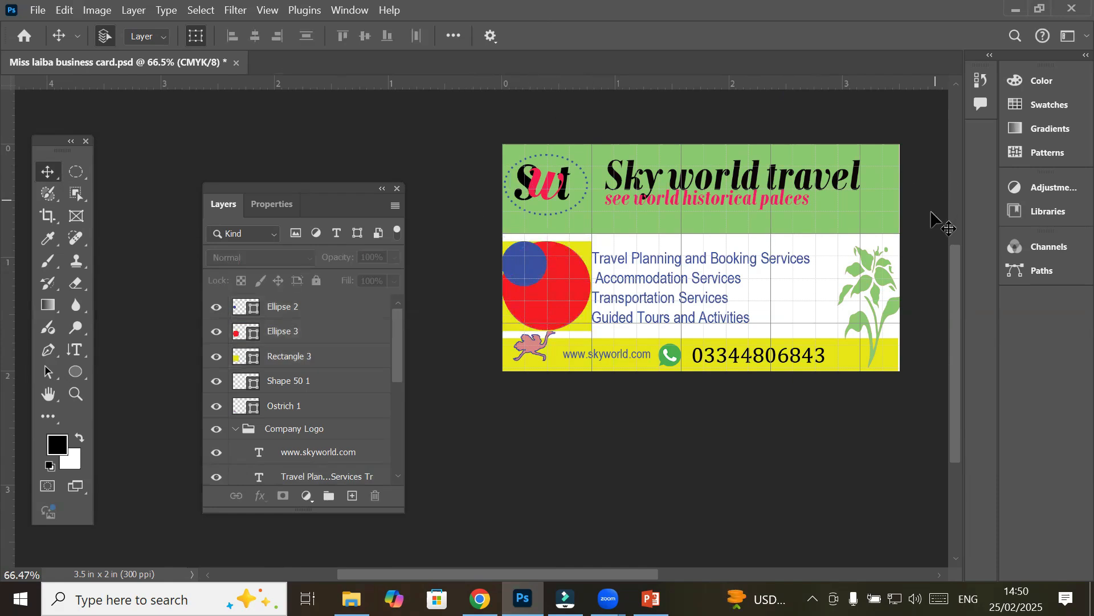
left_click(525, 259)
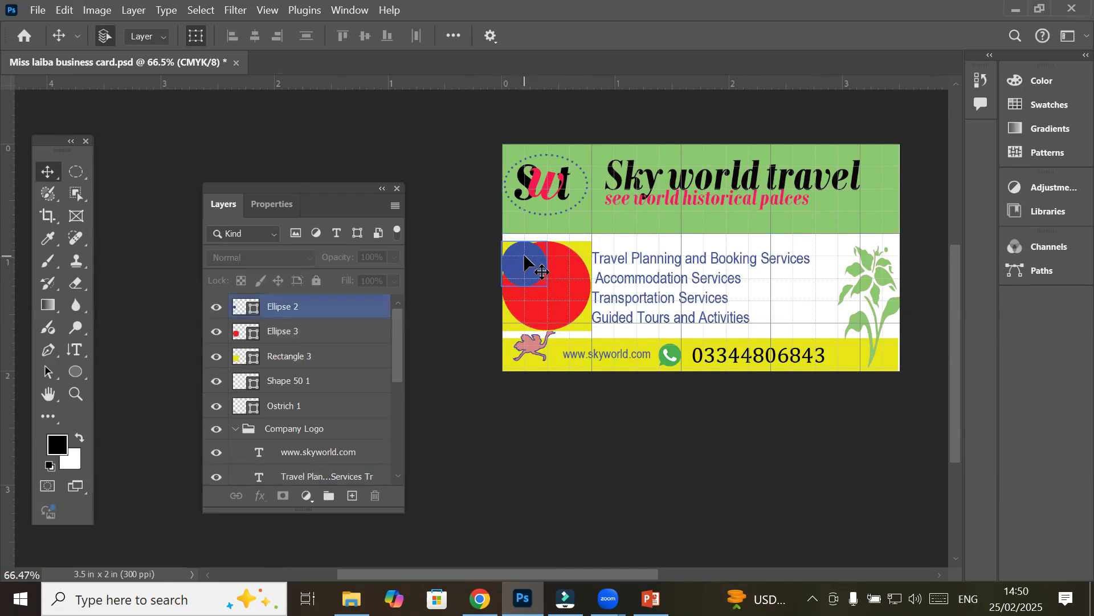
left_click(574, 305)
left_click(518, 260)
key("alt+ctrl+a")
left_click(35, 11)
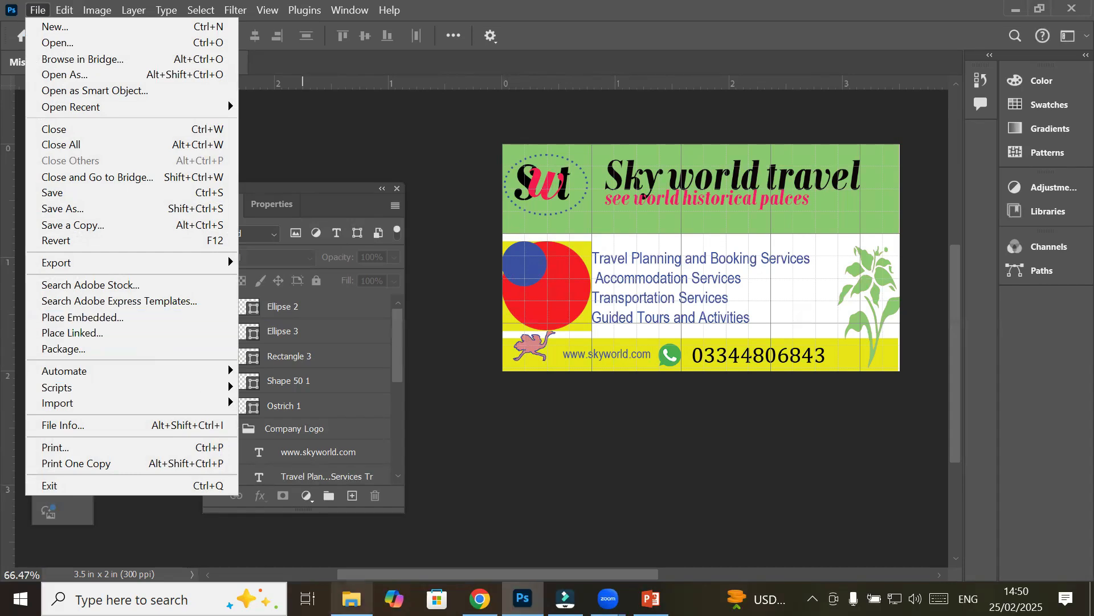
From Images > GreenLandscapes, drag the Model- (14) camera photo onto the card
left_click(352, 599)
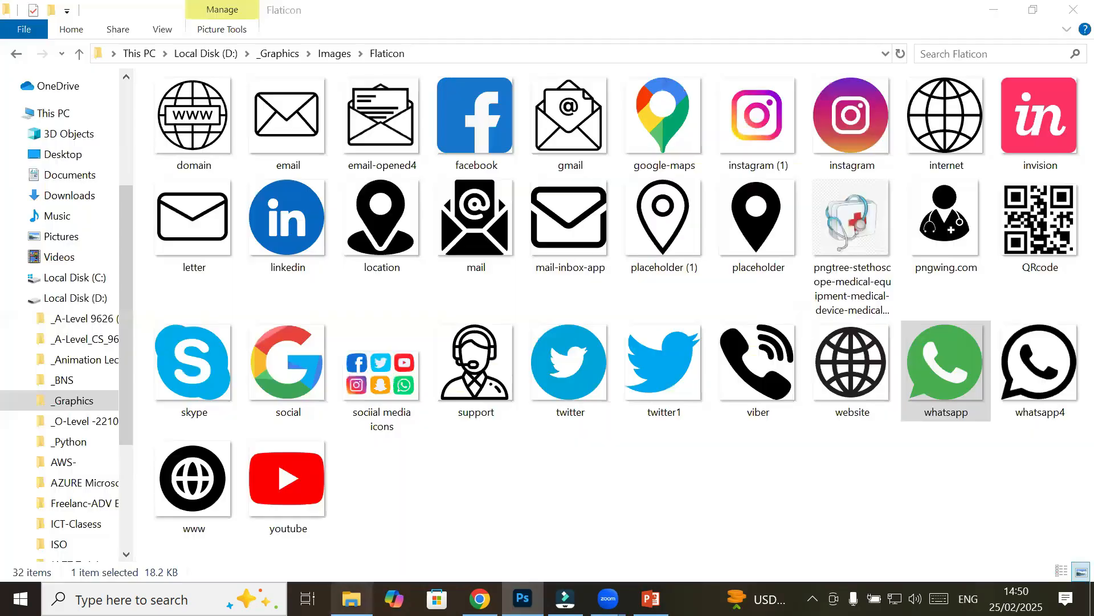
left_click(334, 53)
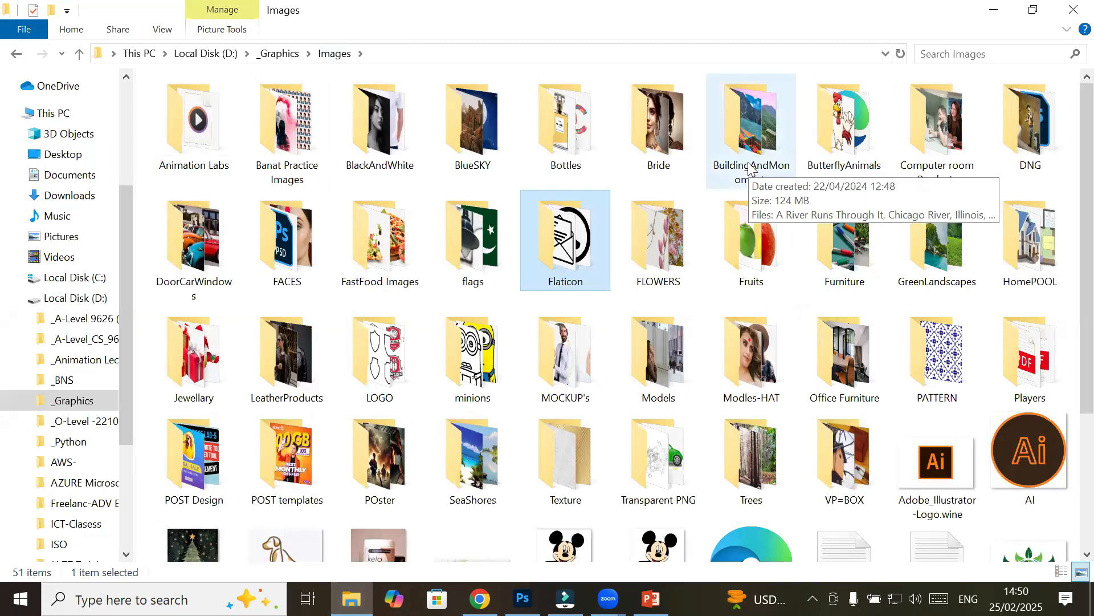
double_click(934, 262)
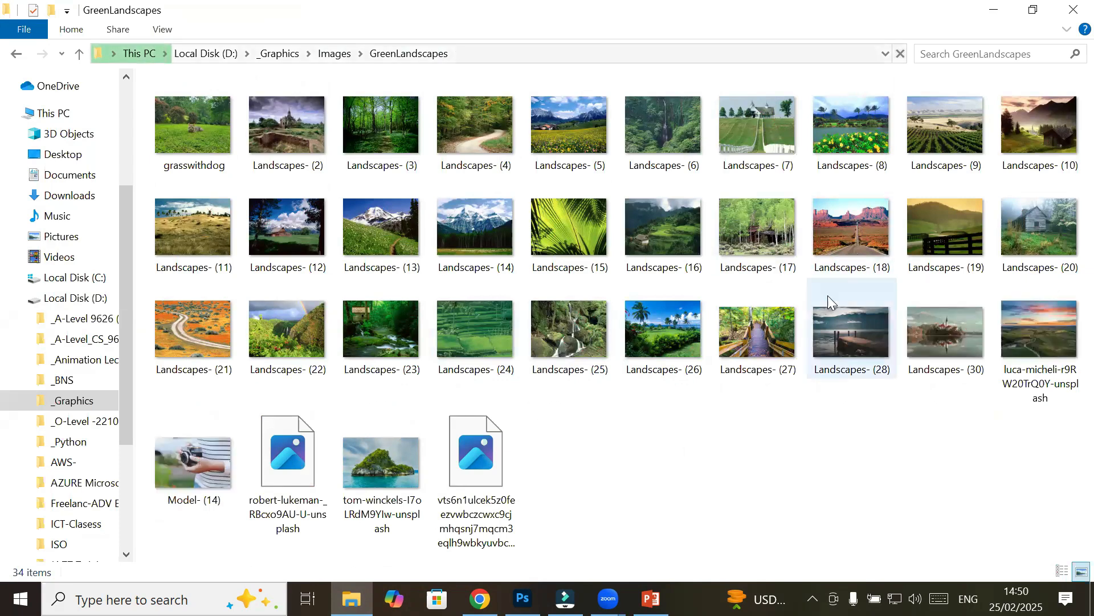
left_click(756, 344)
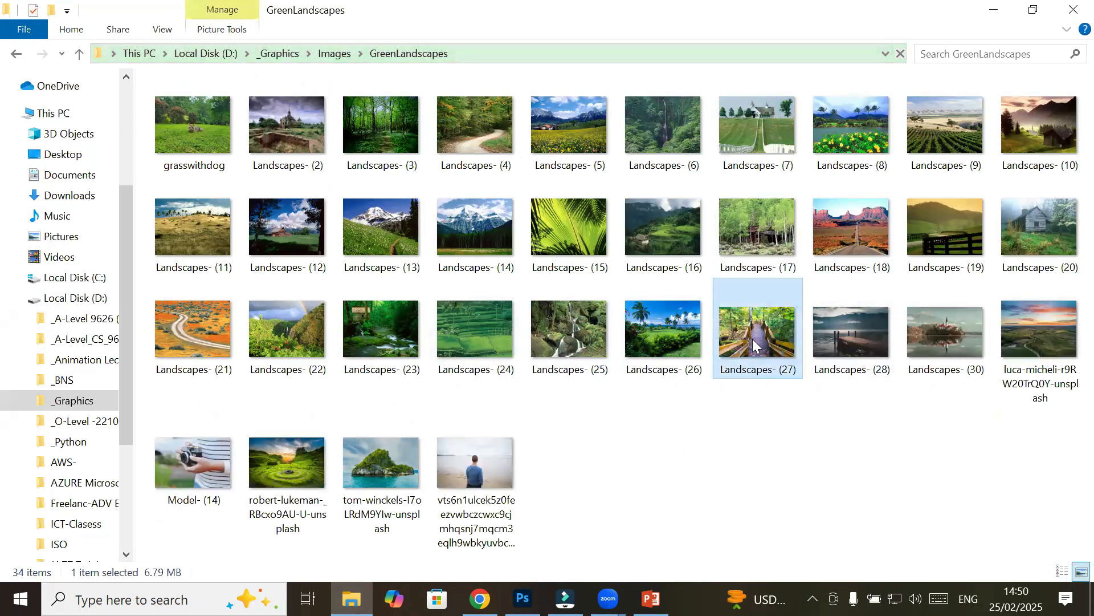
left_click(504, 502)
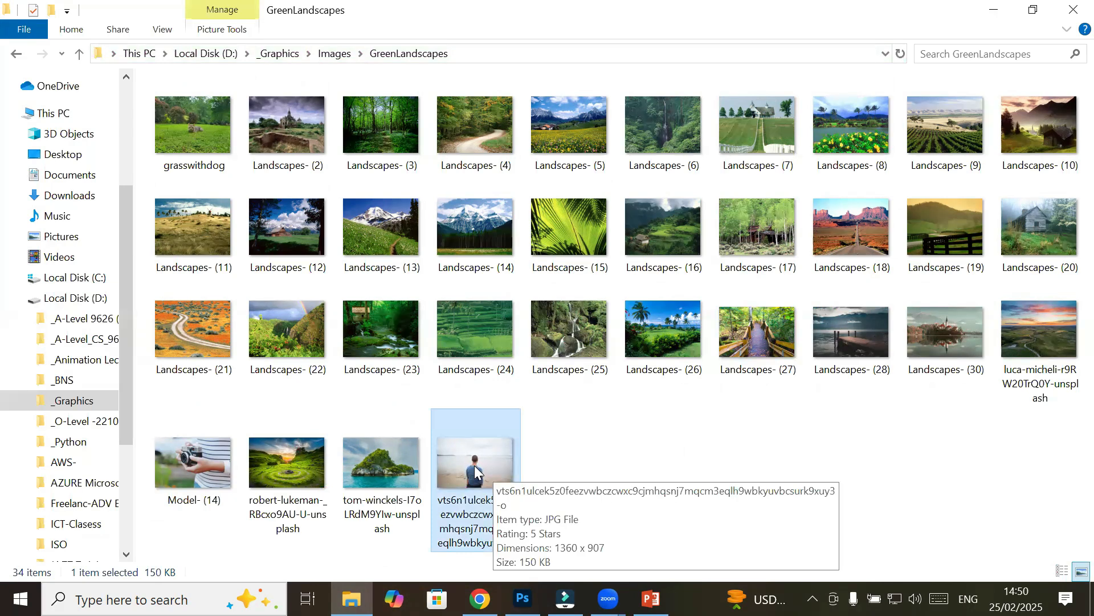
left_click(202, 496)
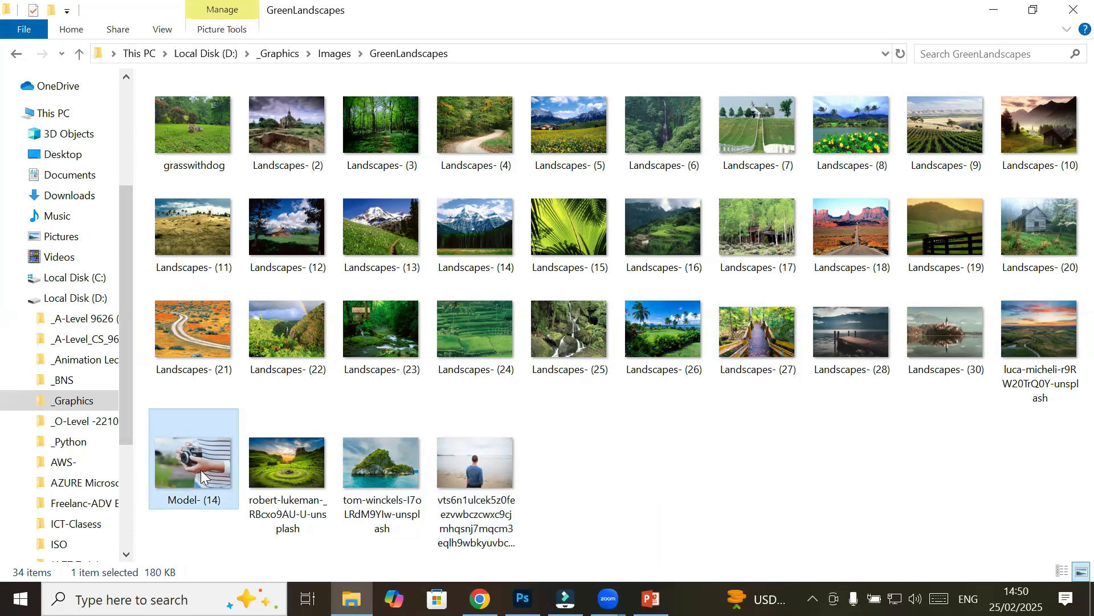
left_click_drag(199, 464, 558, 336)
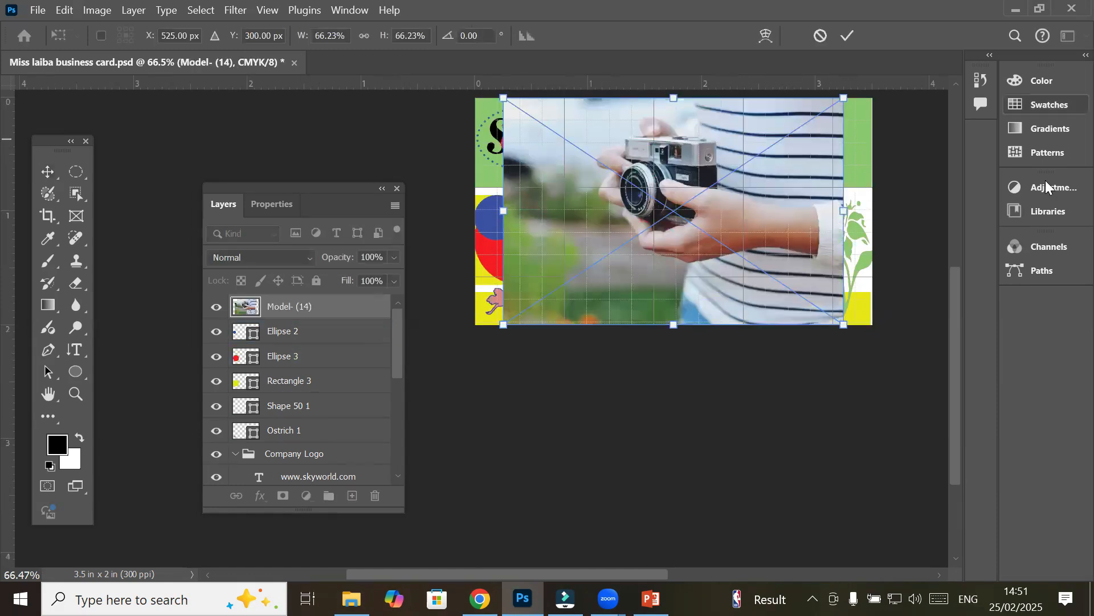
Scale the placed Model- (14) camera photo down to about 28.96% over the lower-left circles
left_click_drag(958, 323, 956, 272)
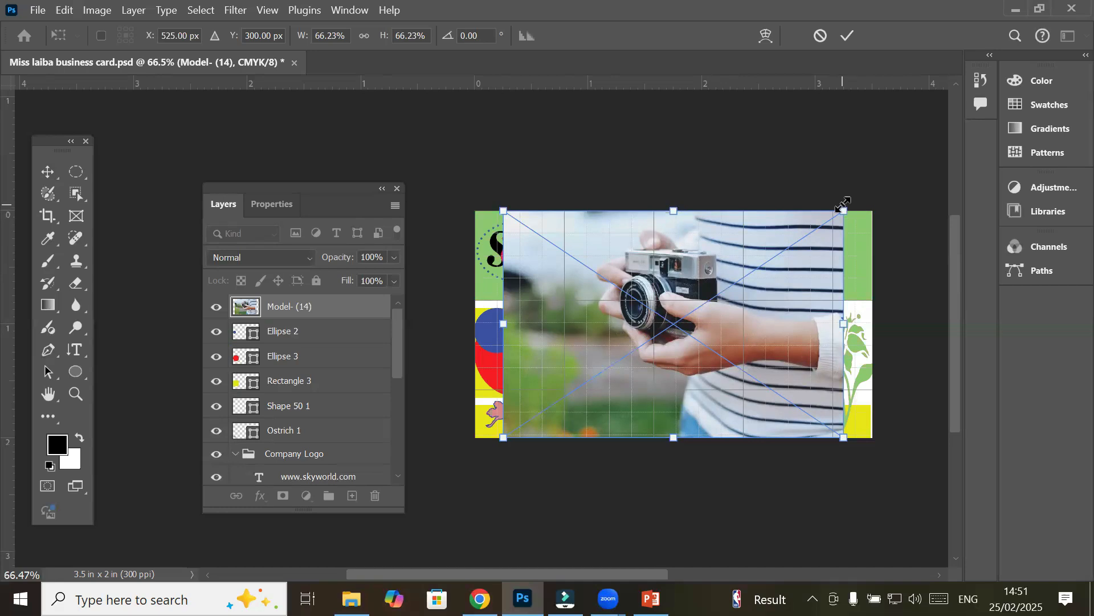
left_click_drag(844, 205, 524, 434)
left_click_drag(294, 193, 919, 165)
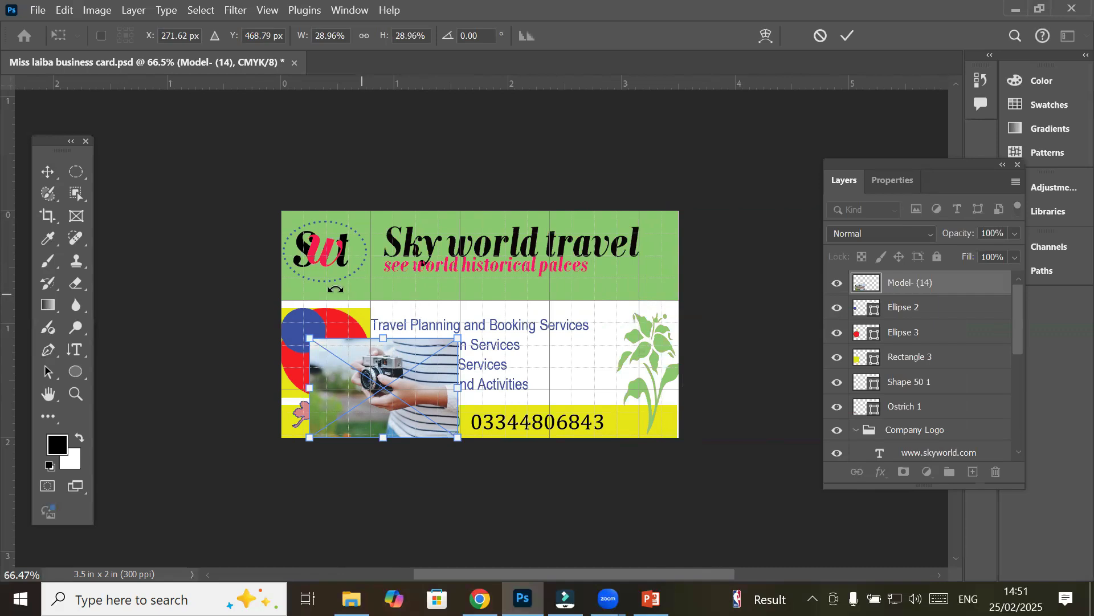
left_click(45, 172)
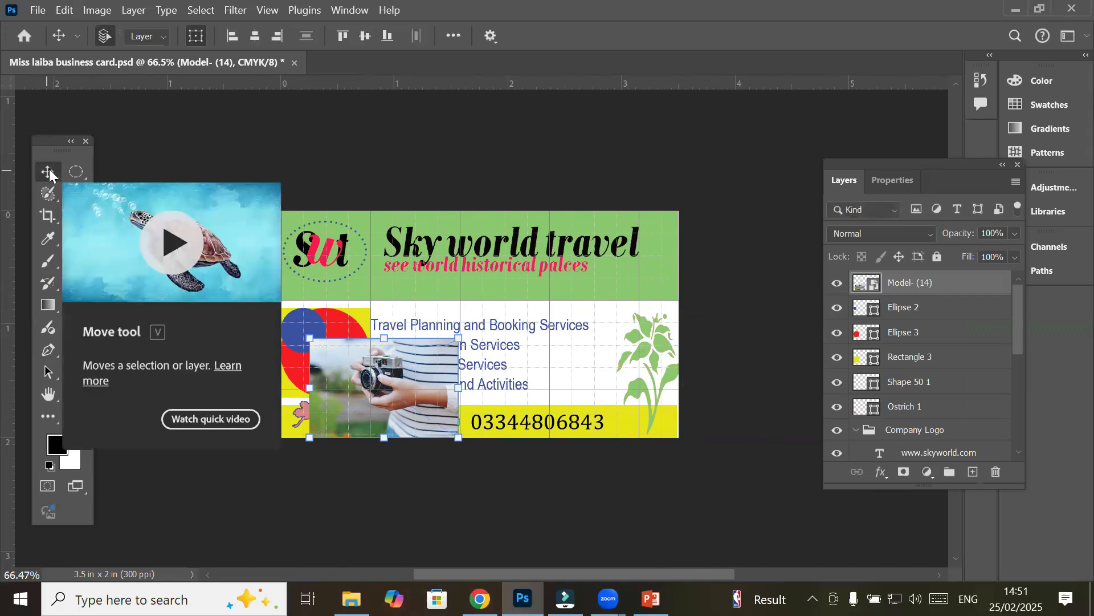
Reposition the floating Properties panel and reselect the camera photo on the card
left_click(894, 182)
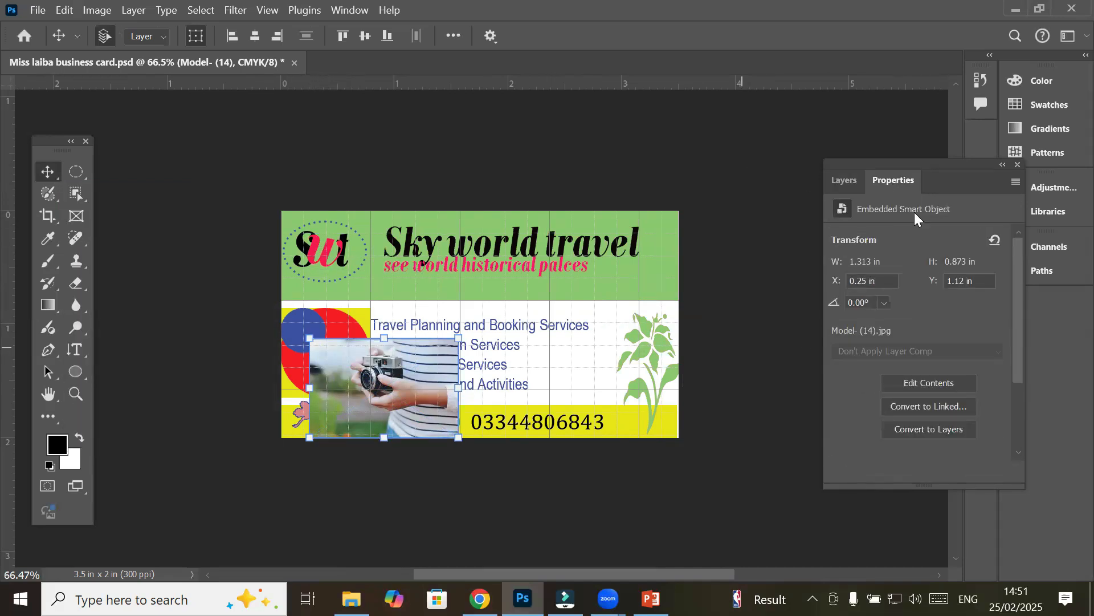
left_click_drag(911, 165, 761, 122)
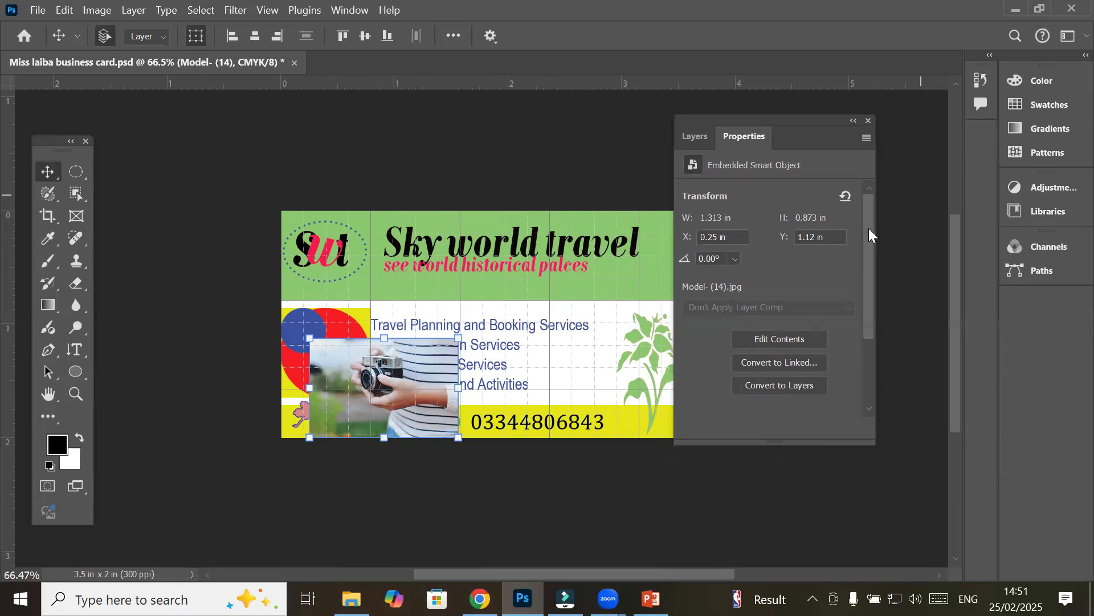
left_click_drag(869, 228, 897, 217)
left_click_drag(793, 117, 828, 168)
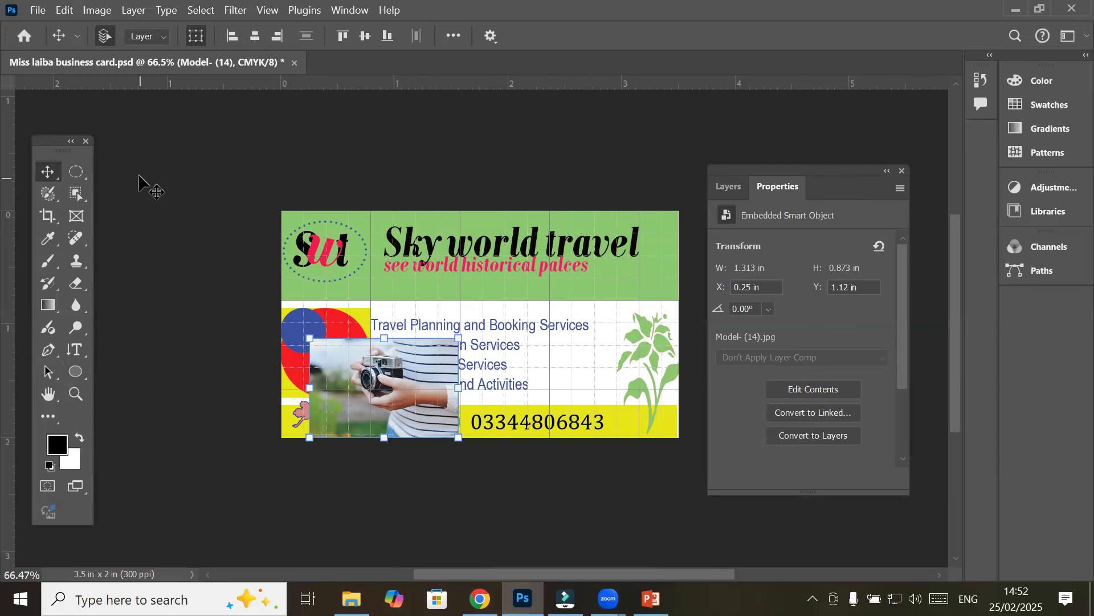
left_click(728, 187)
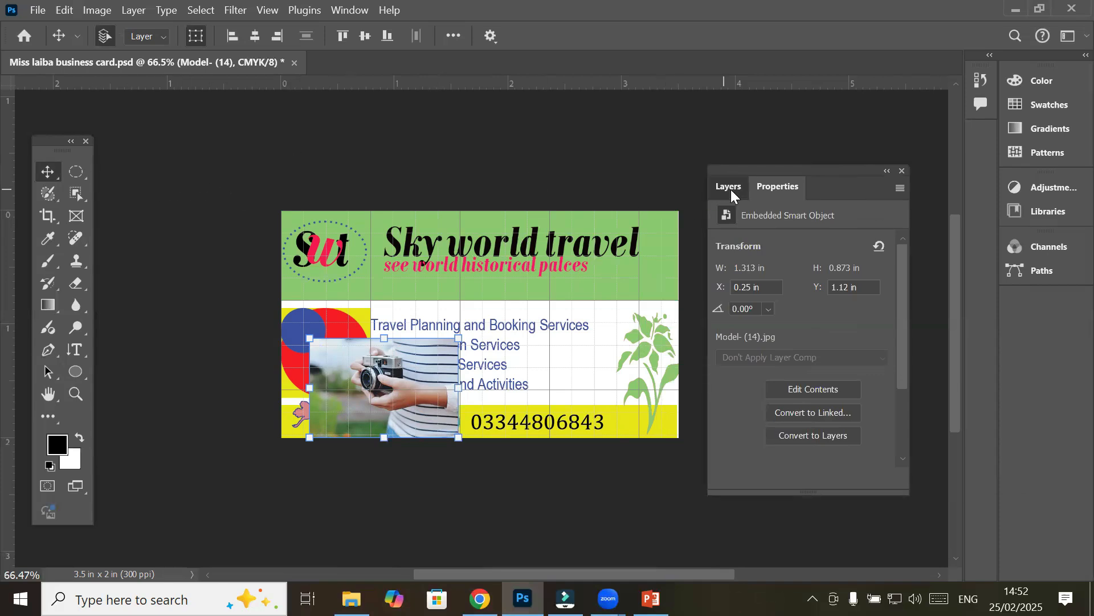
left_click(624, 183)
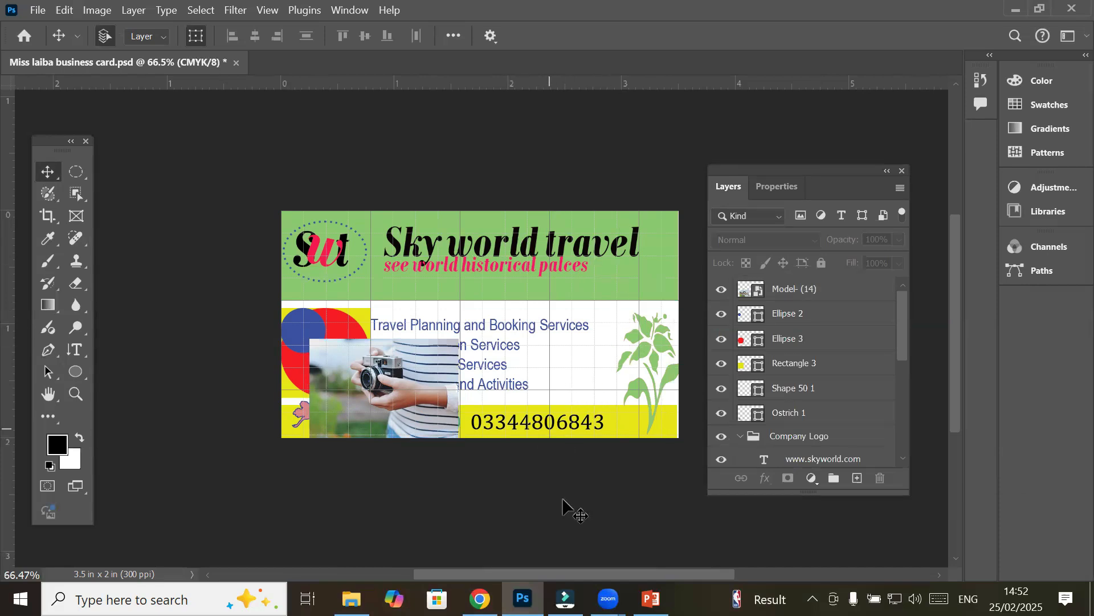
left_click(371, 379)
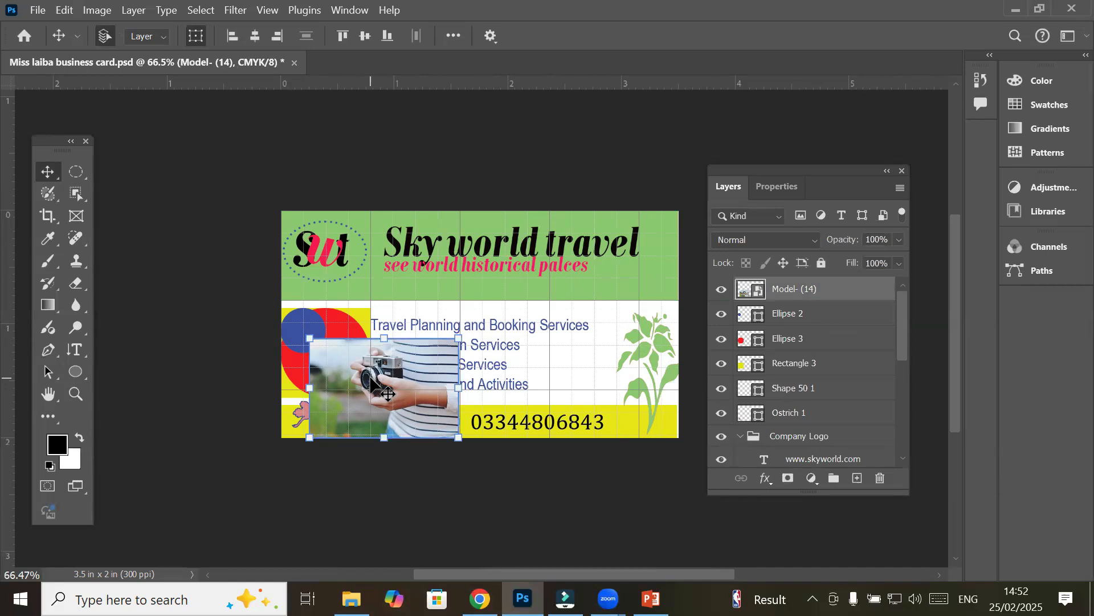
left_click(452, 37)
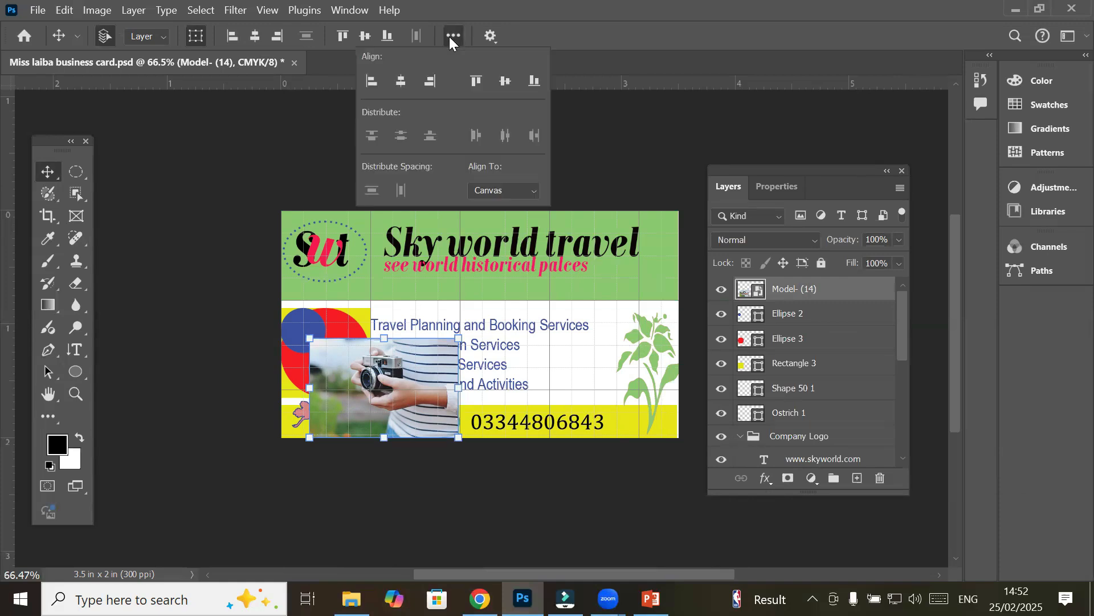
left_click(450, 36)
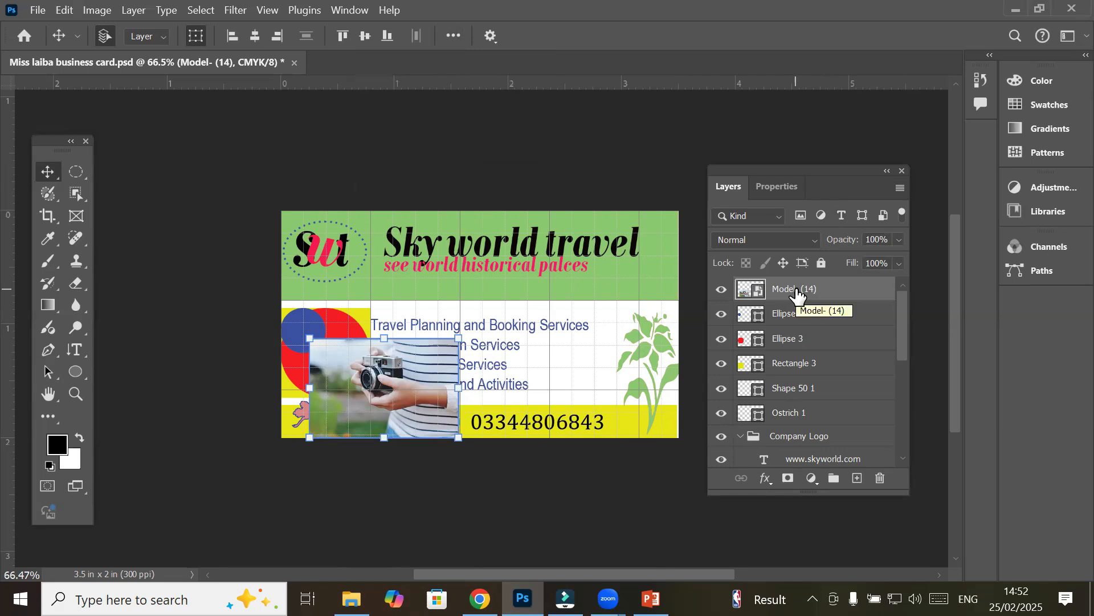
Rotate the camera photo to 180° using the Properties angle choices, via -90°
left_click(773, 183)
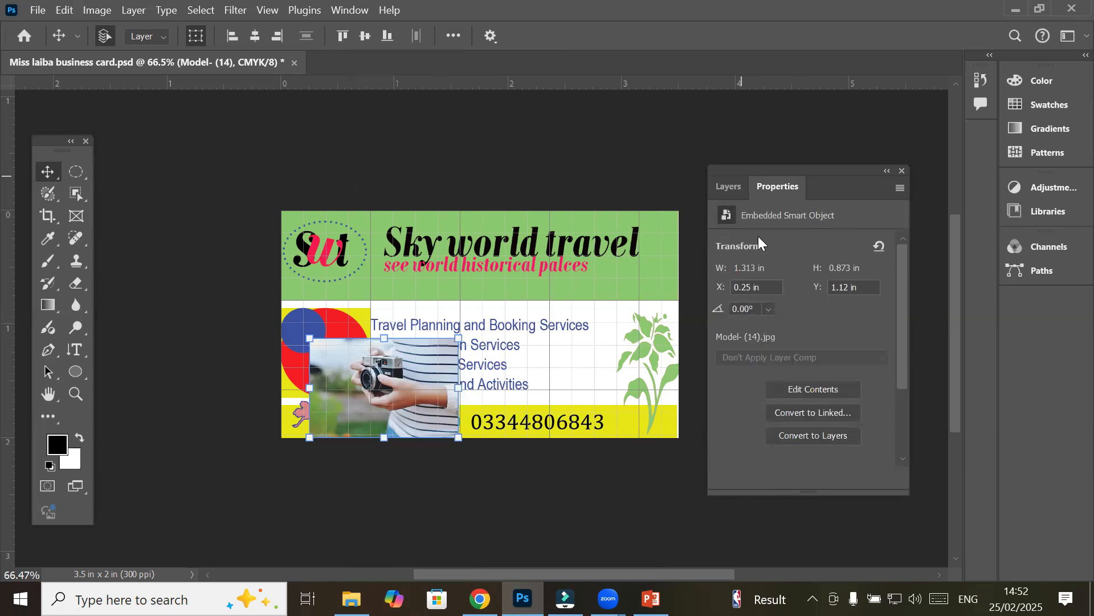
left_click(770, 306)
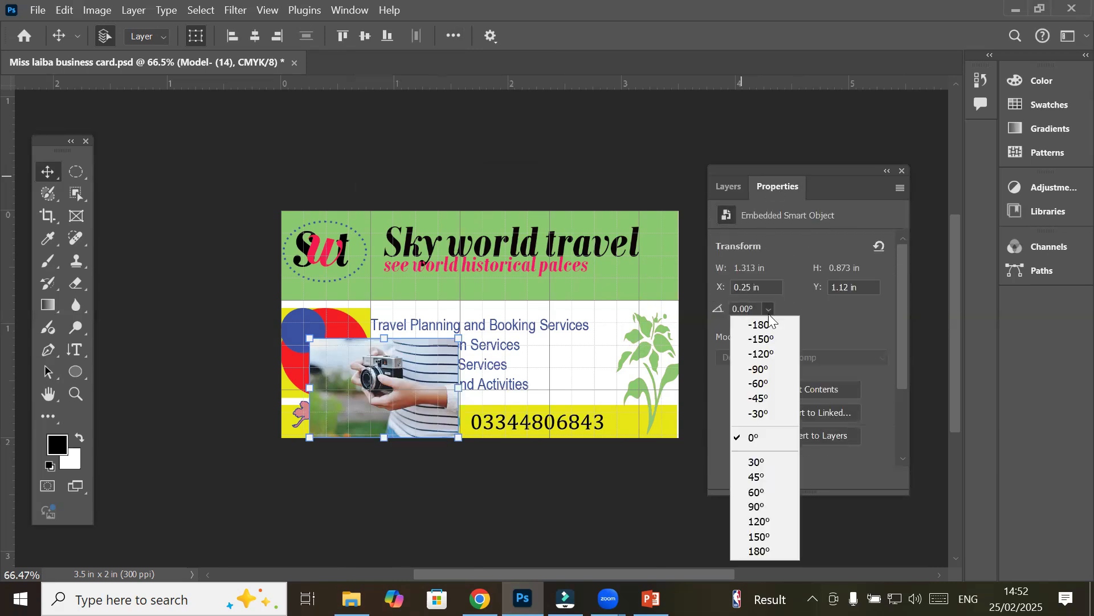
left_click(773, 367)
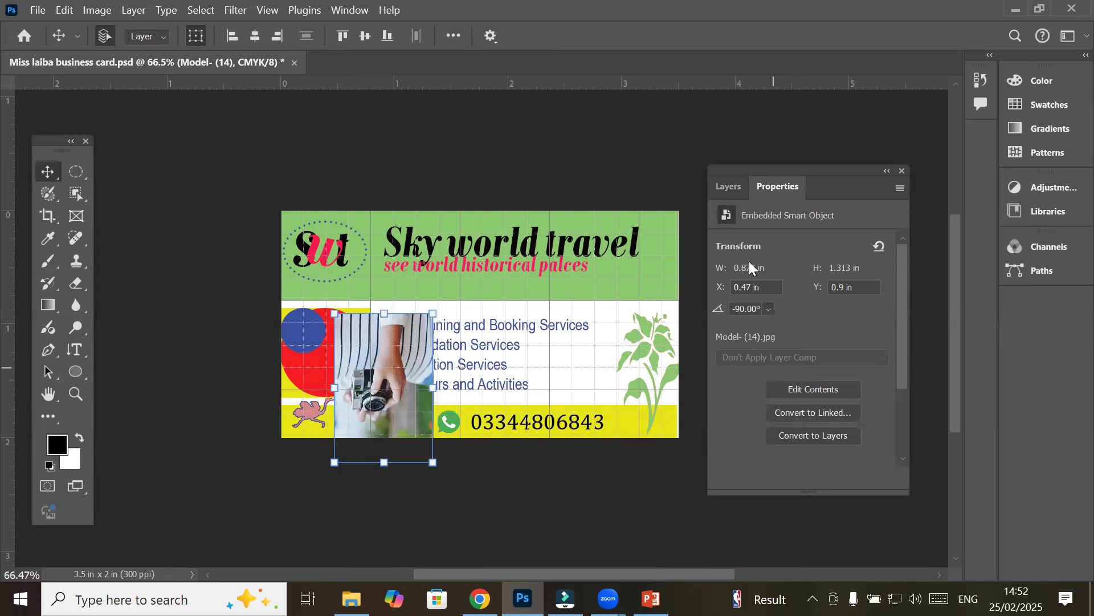
left_click(765, 306)
left_click(767, 326)
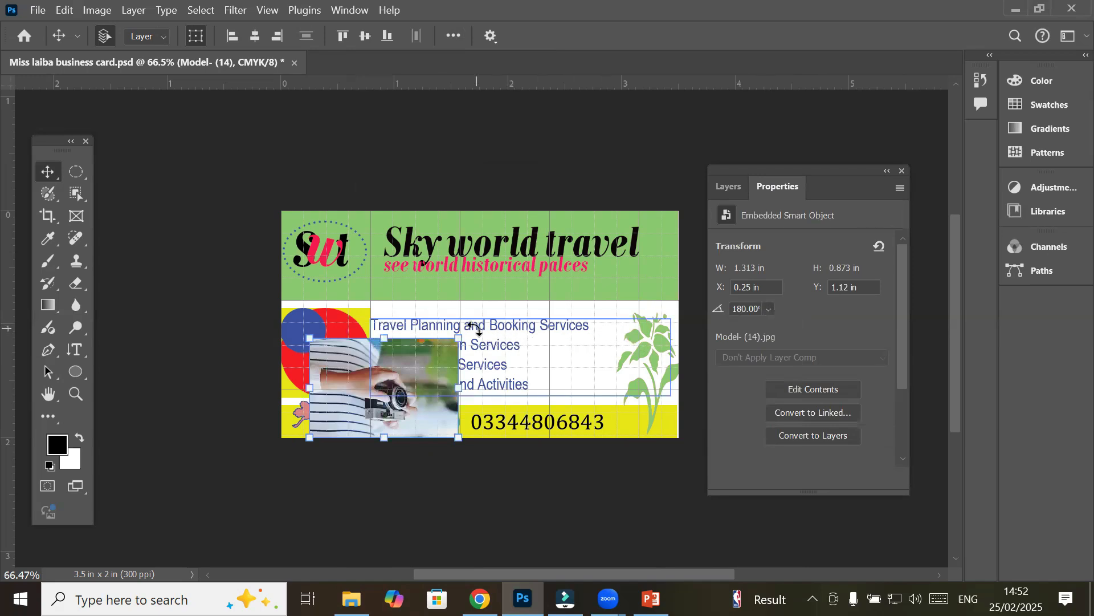
Reshape the photo with transform handles until upright at the card's left edge, then commit
left_click_drag(472, 336, 319, 446)
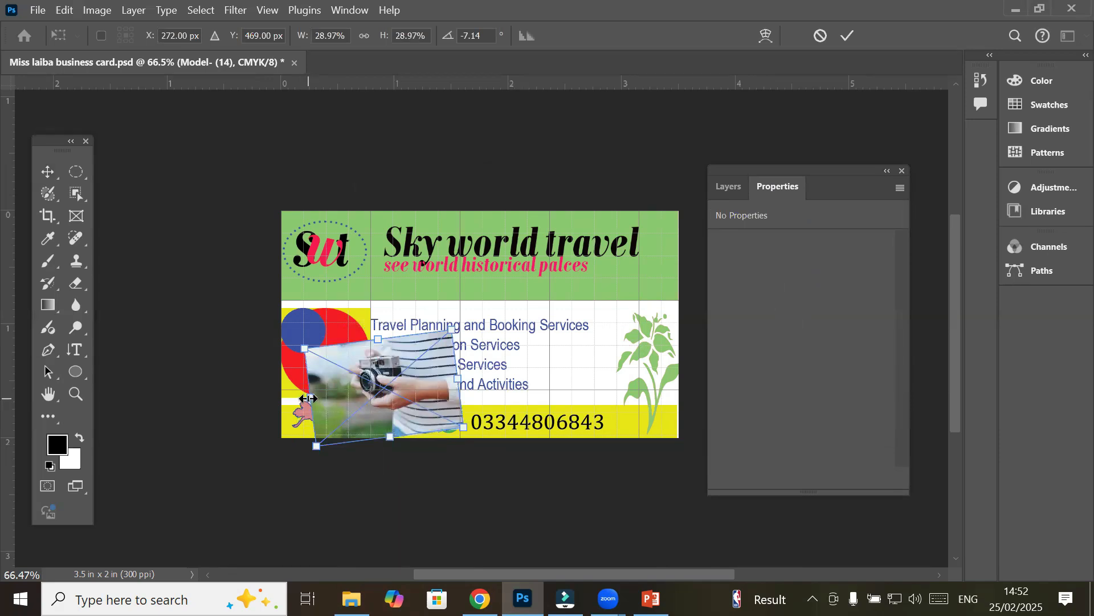
left_click_drag(308, 398, 573, 367)
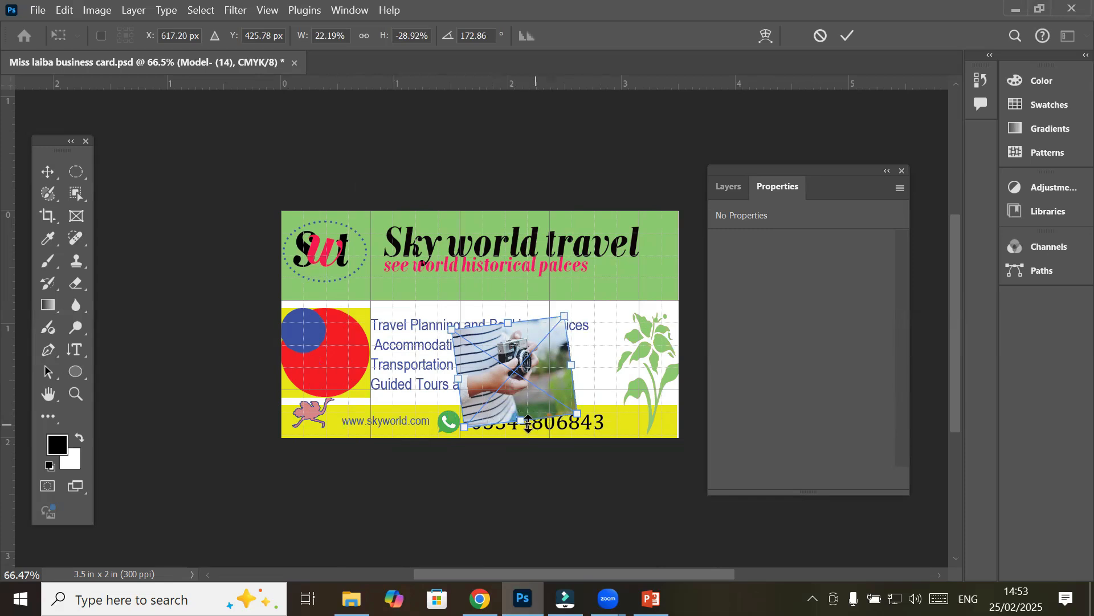
left_click_drag(527, 423, 346, 358)
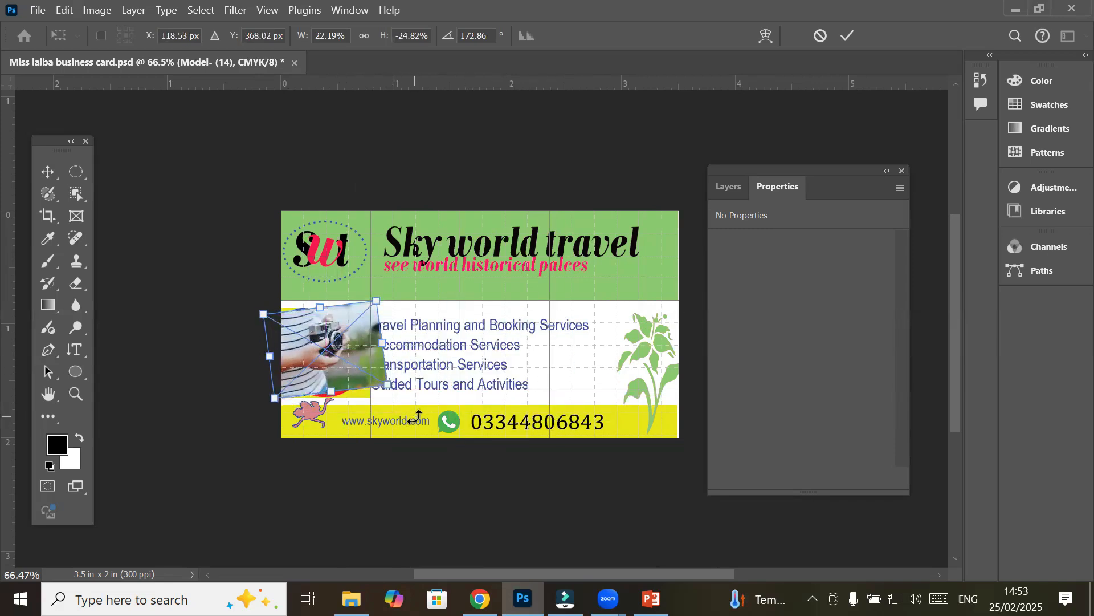
left_click(731, 187)
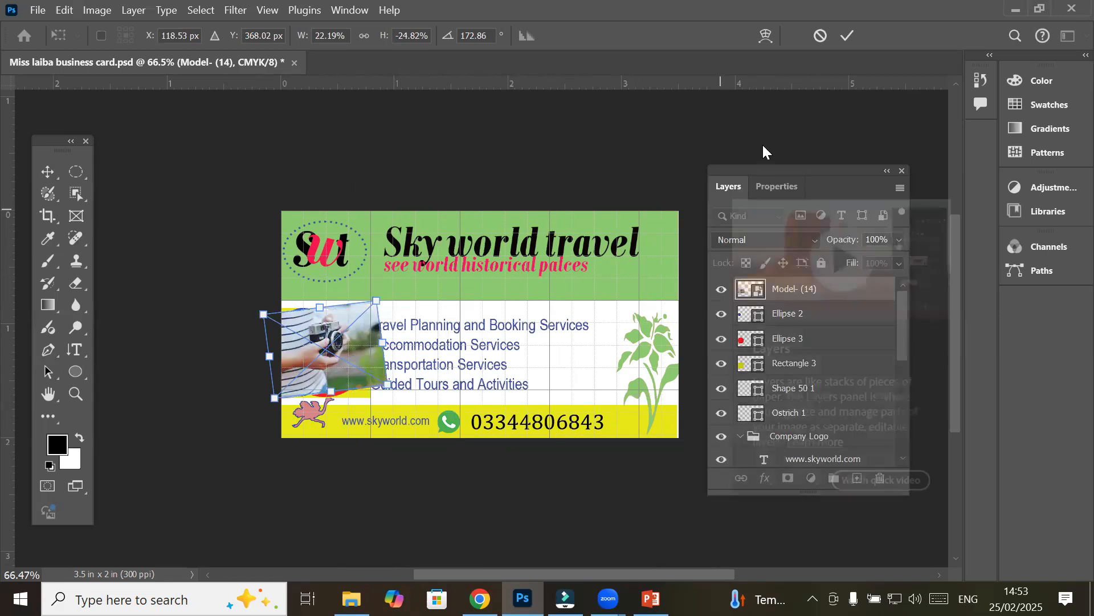
left_click(849, 35)
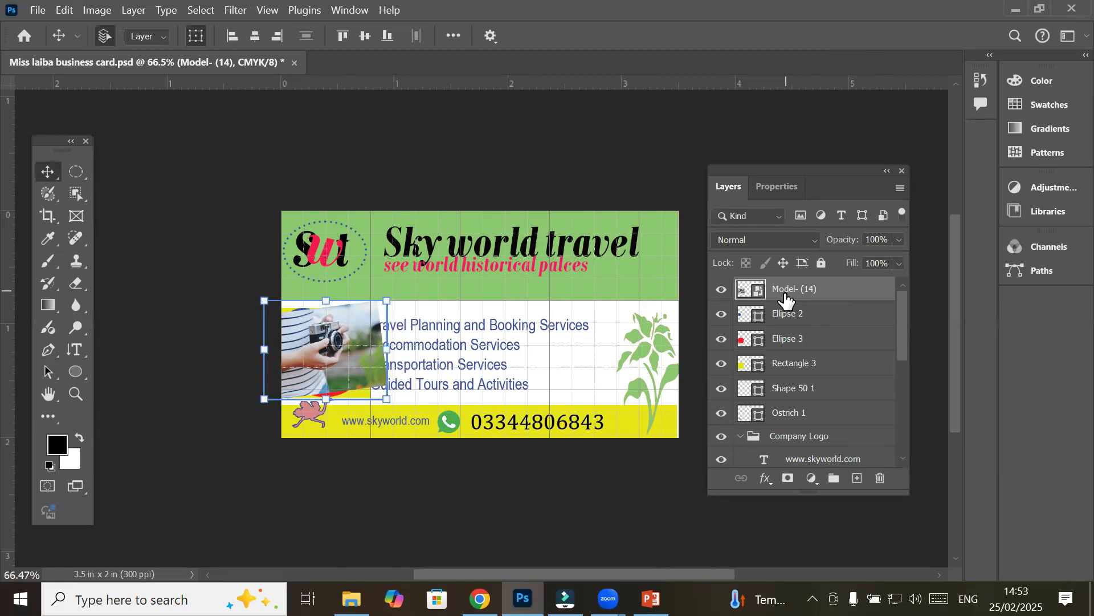
Move Ellipse 3 just beneath the camera photo layer, checking both layers' visibility
left_click(776, 339)
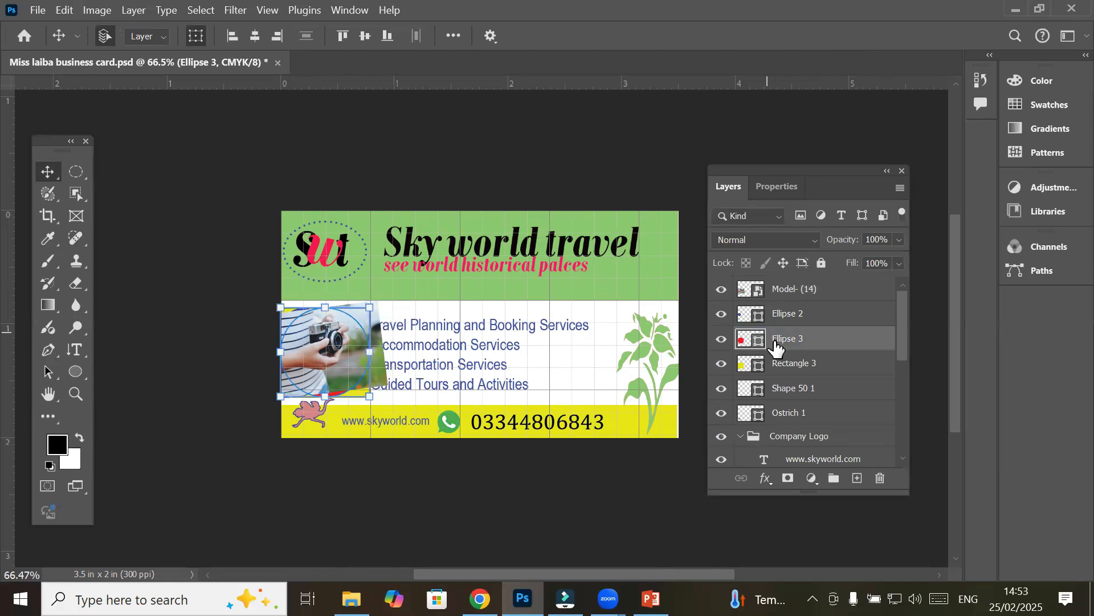
left_click_drag(776, 342, 784, 302)
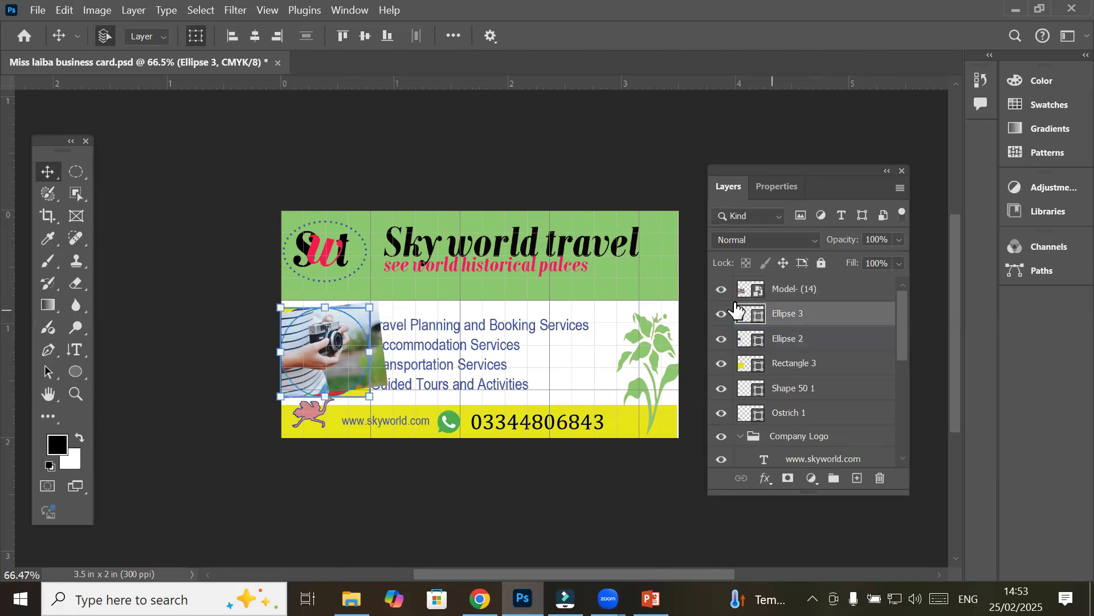
left_click(722, 289)
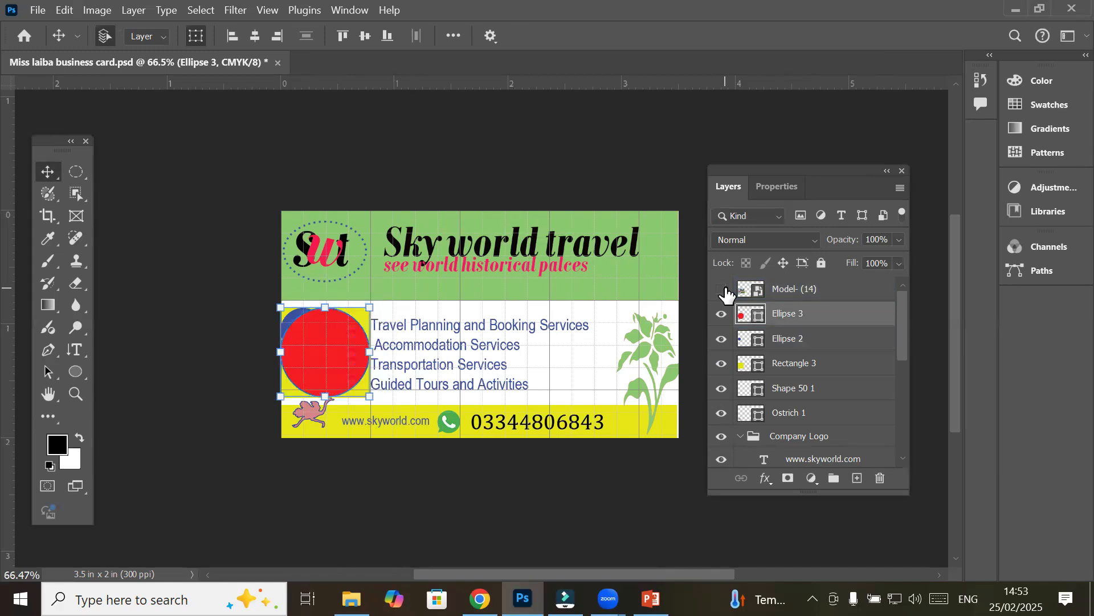
left_click(722, 313)
left_click(723, 318)
left_click(722, 318)
left_click(723, 317)
left_click(722, 289)
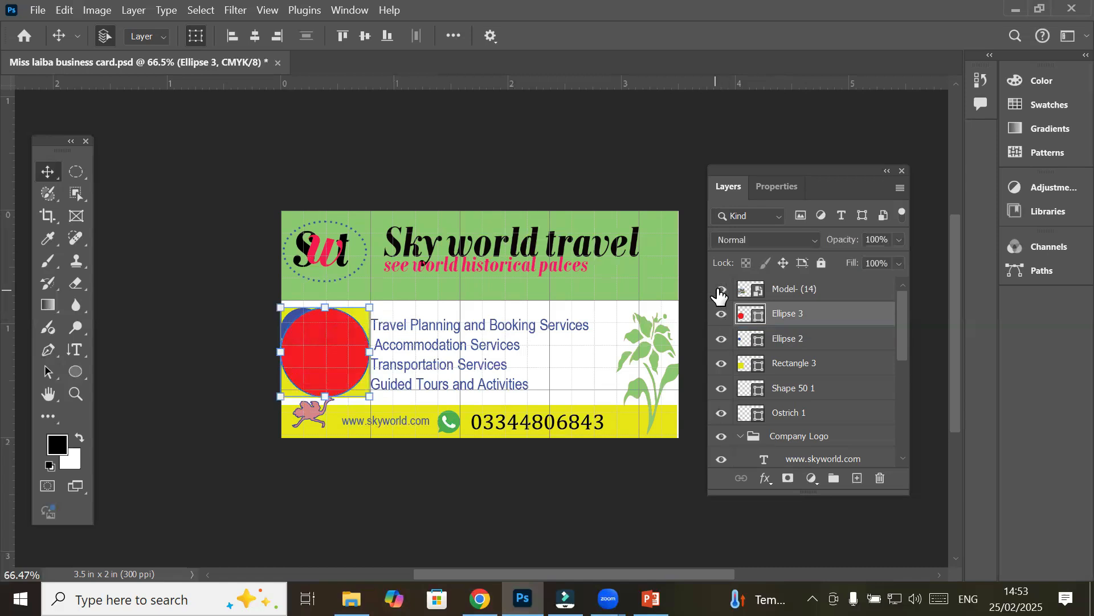
Select Model- (14) with Ellipse 3 and apply Layer > Create Clipping Mask
left_click(759, 290)
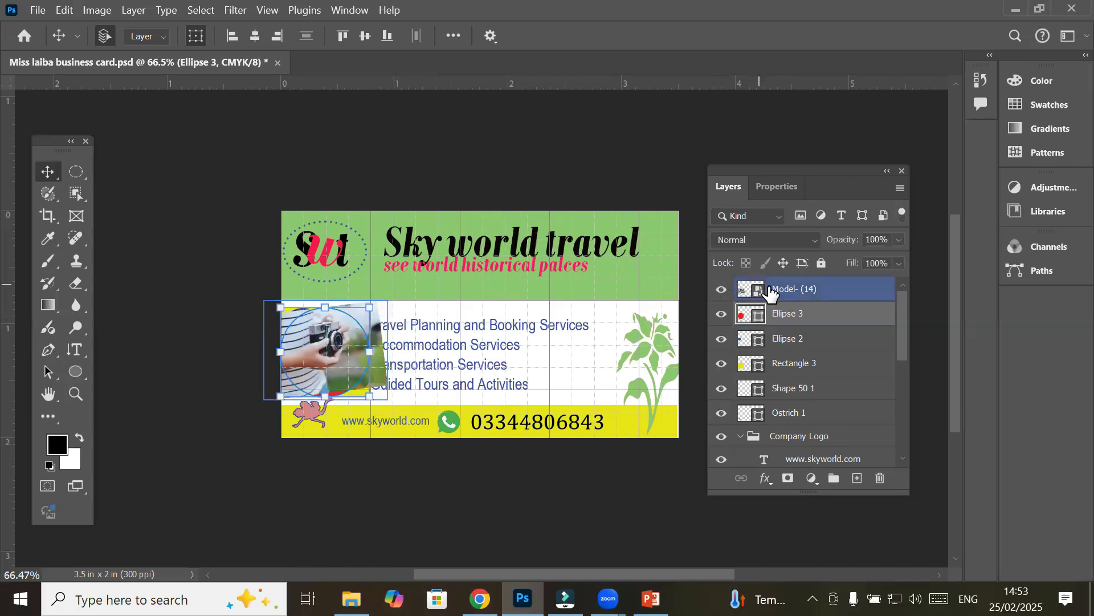
left_click(798, 316, "ctrl")
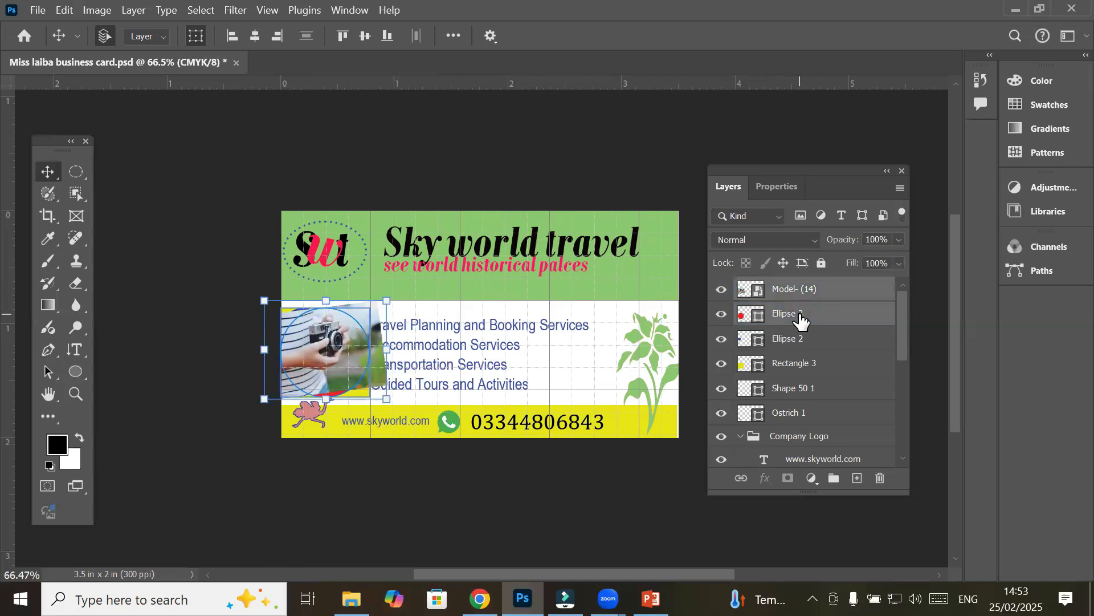
left_click(126, 11)
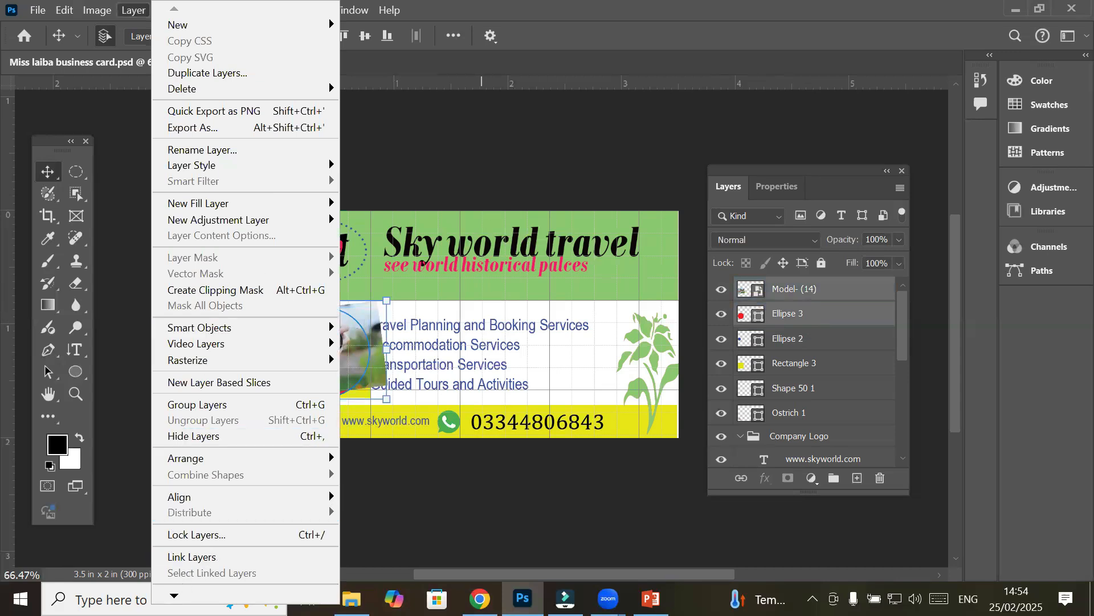
mouse_move(174, 595)
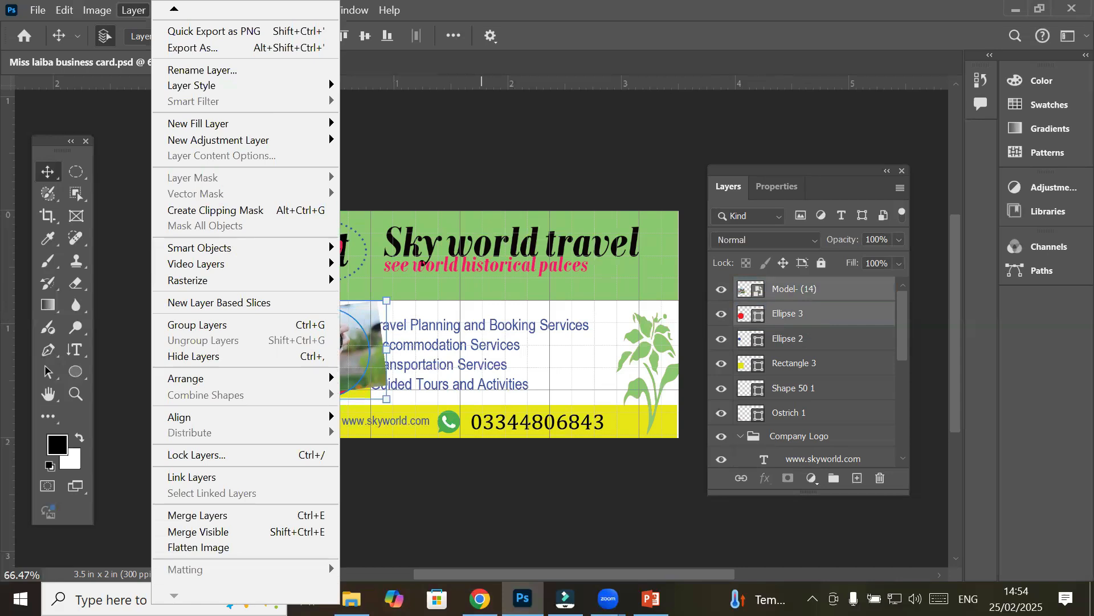
left_click(241, 210)
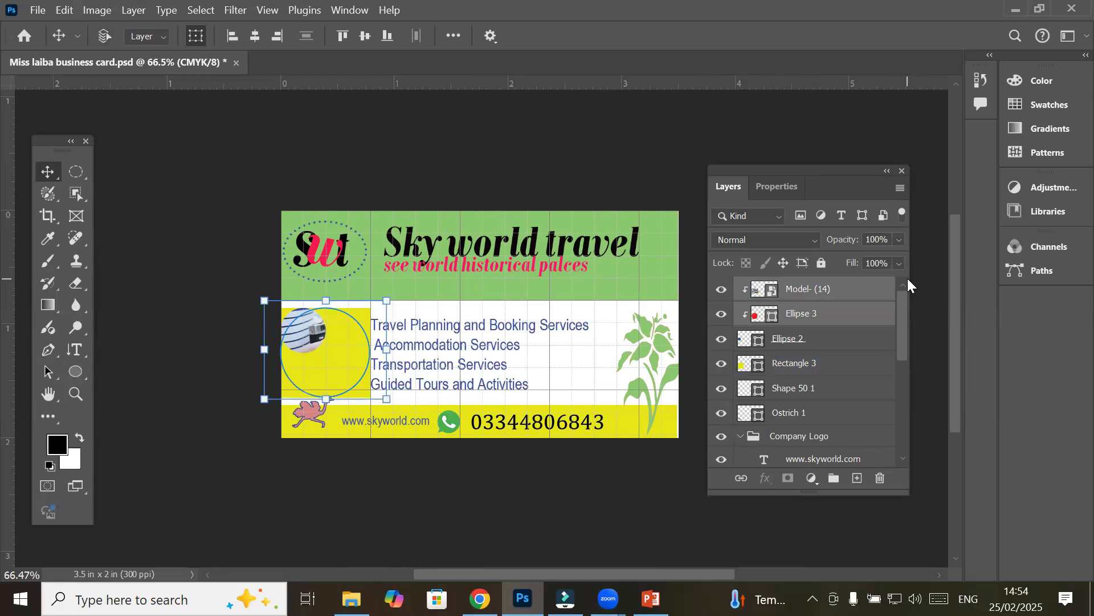
Undo the clipping mask and check the photo and red circle visibility
key("ctrl+z")
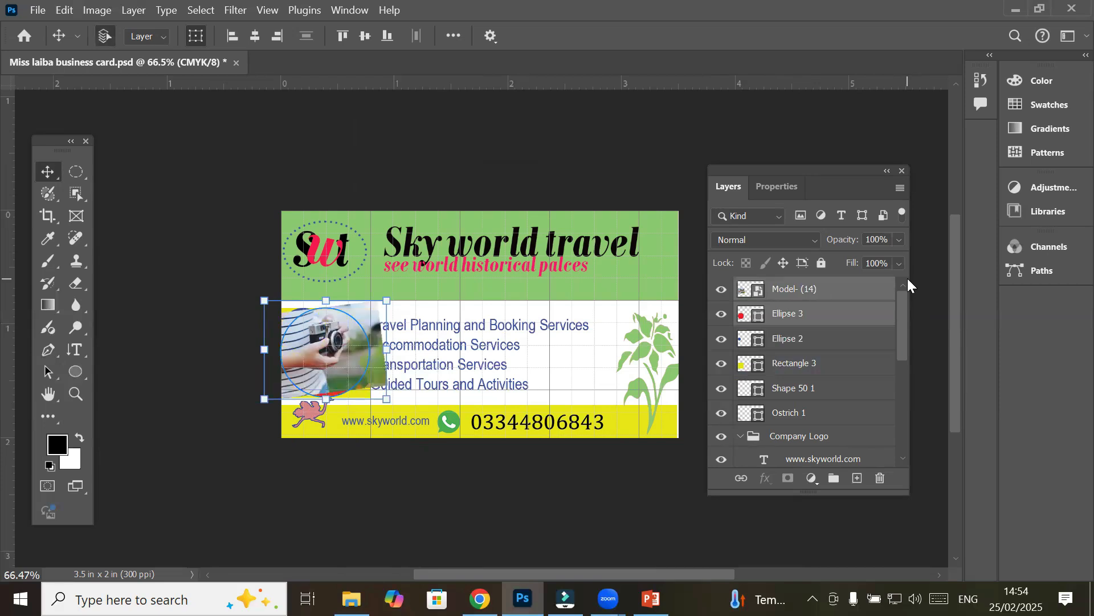
left_click(215, 325)
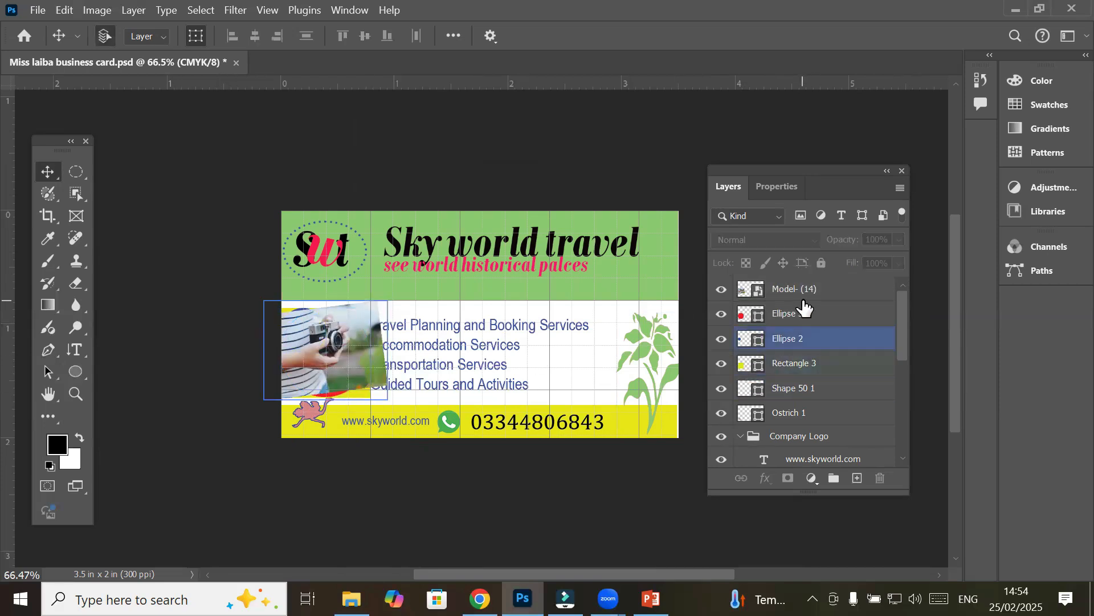
left_click(759, 292)
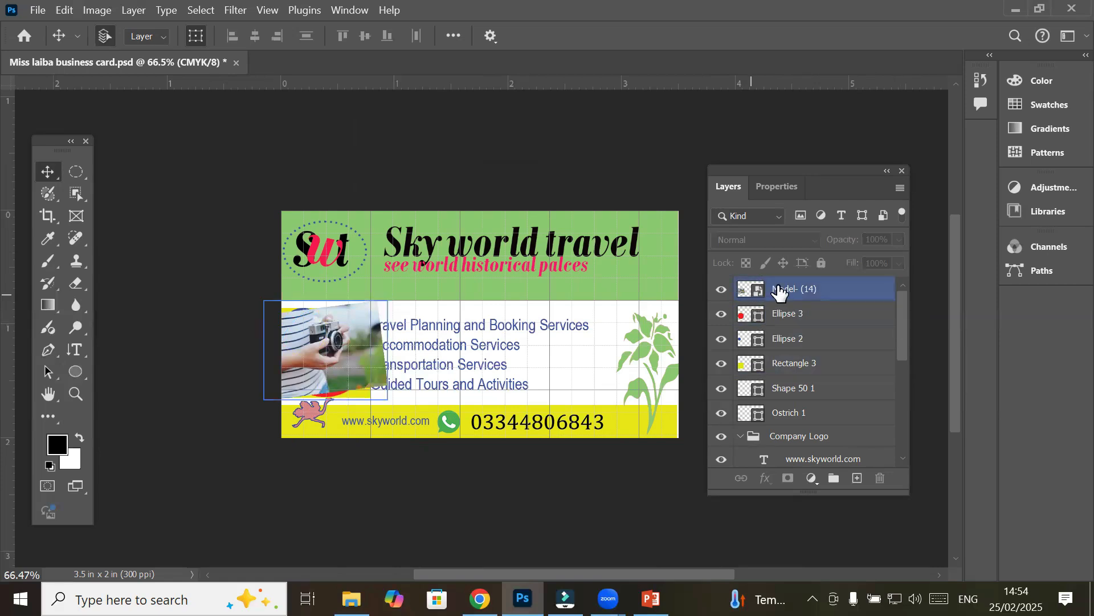
left_click(722, 291)
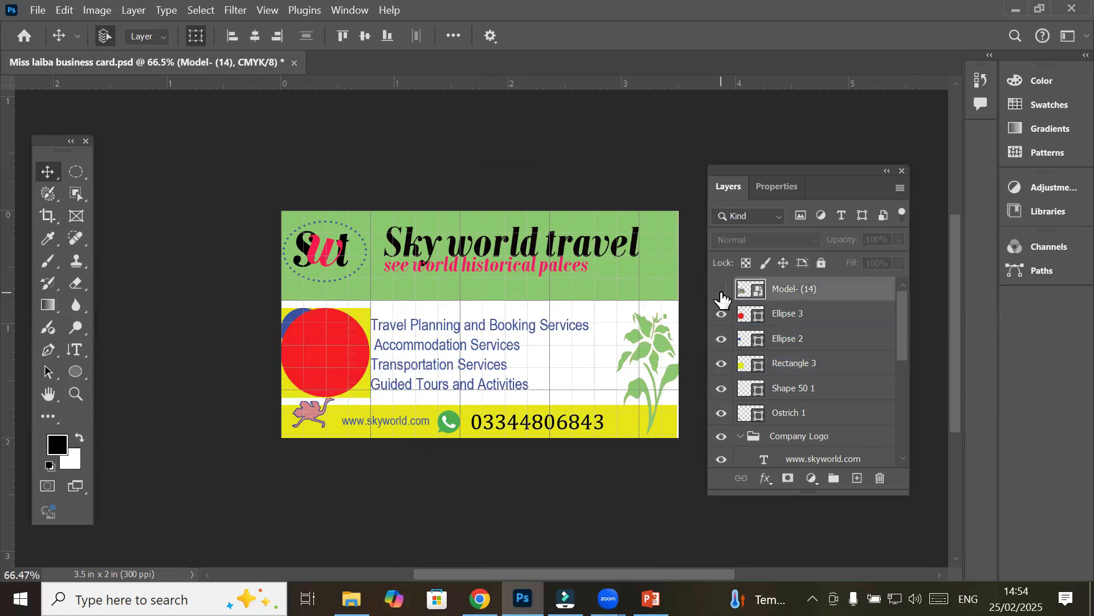
left_click(722, 292)
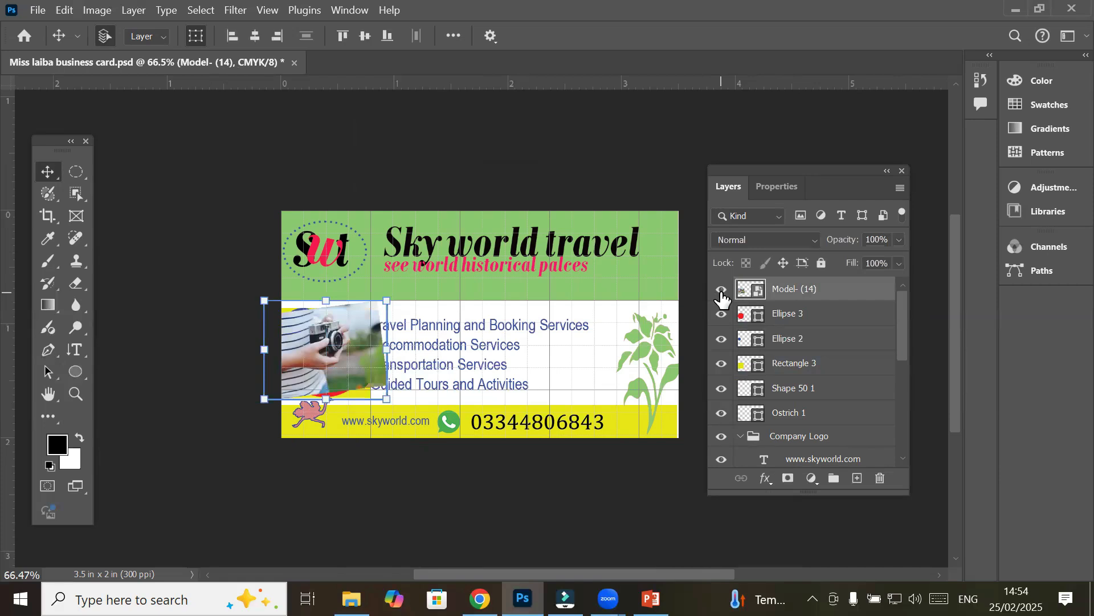
left_click(722, 292)
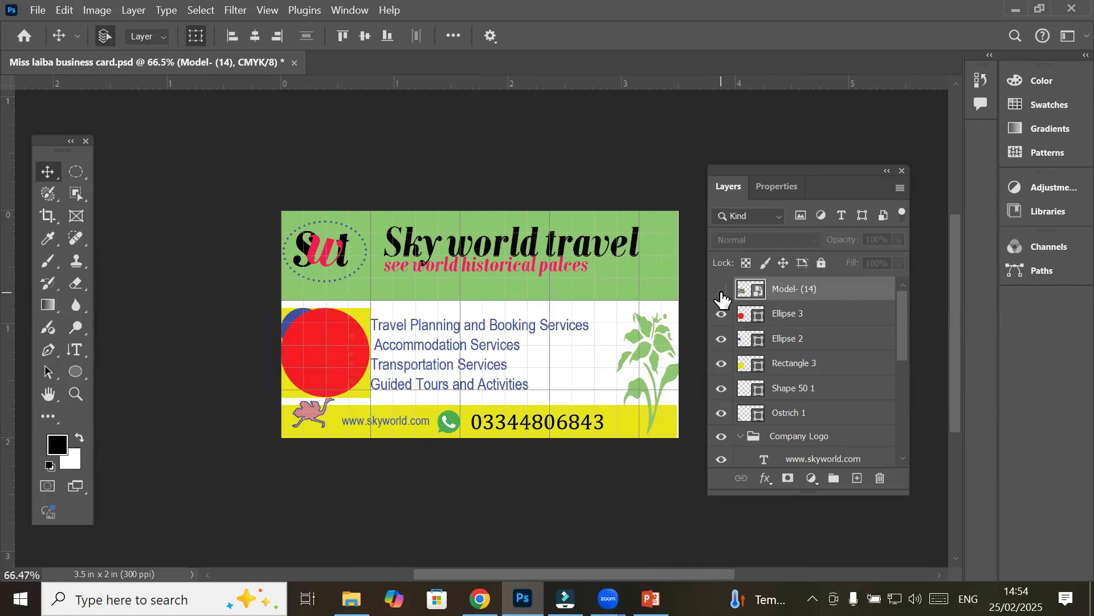
left_click(758, 318)
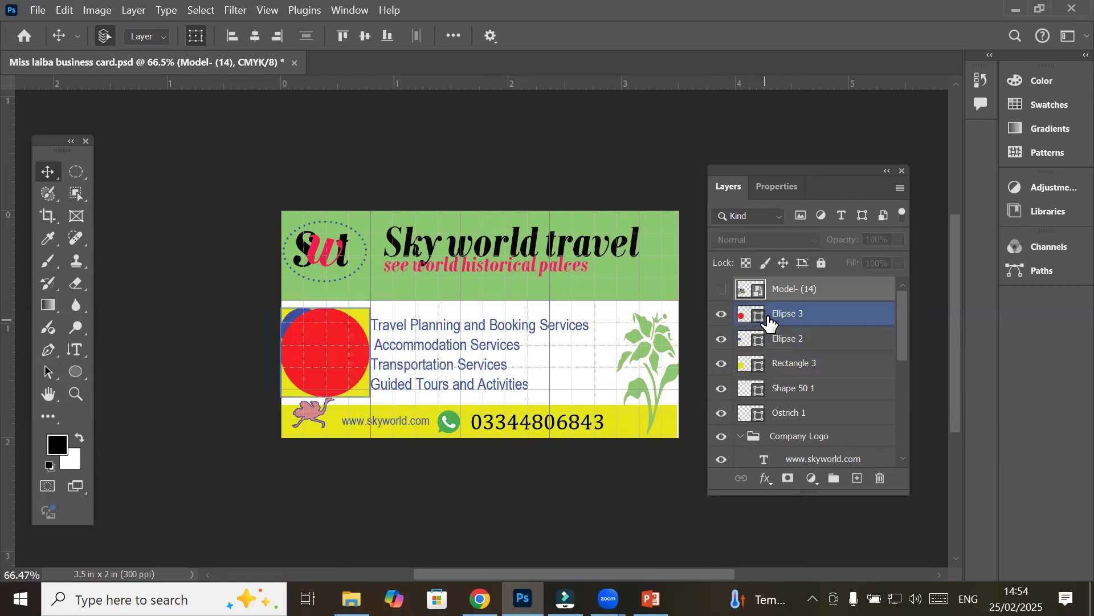
left_click(722, 315)
left_click(721, 315)
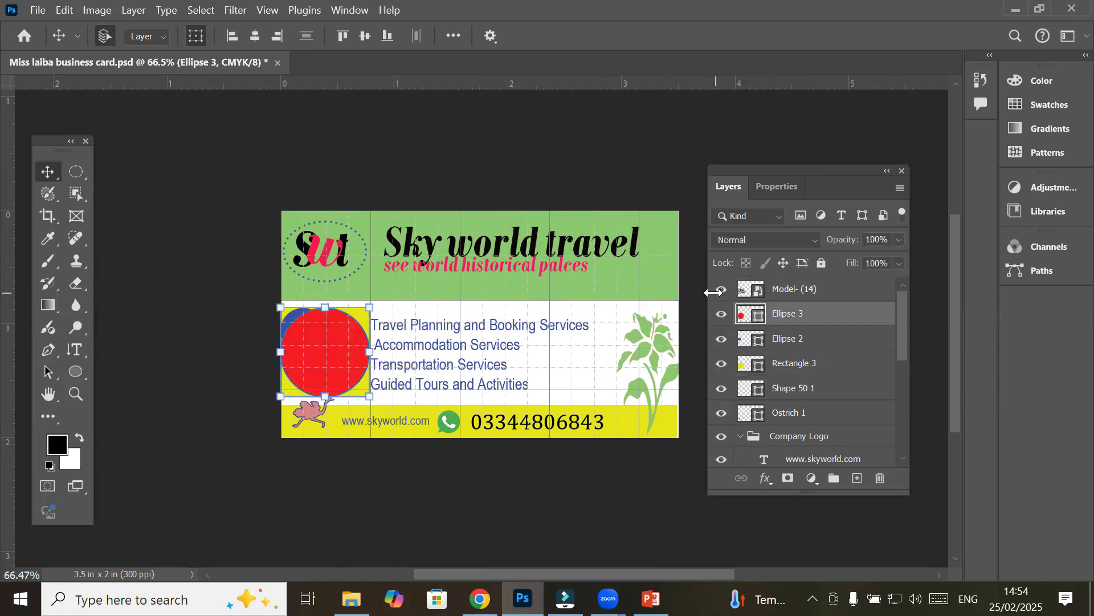
Duplicate the camera photo layer to create Model- (14) copy
left_click(789, 294)
left_click(796, 316, "ctrl")
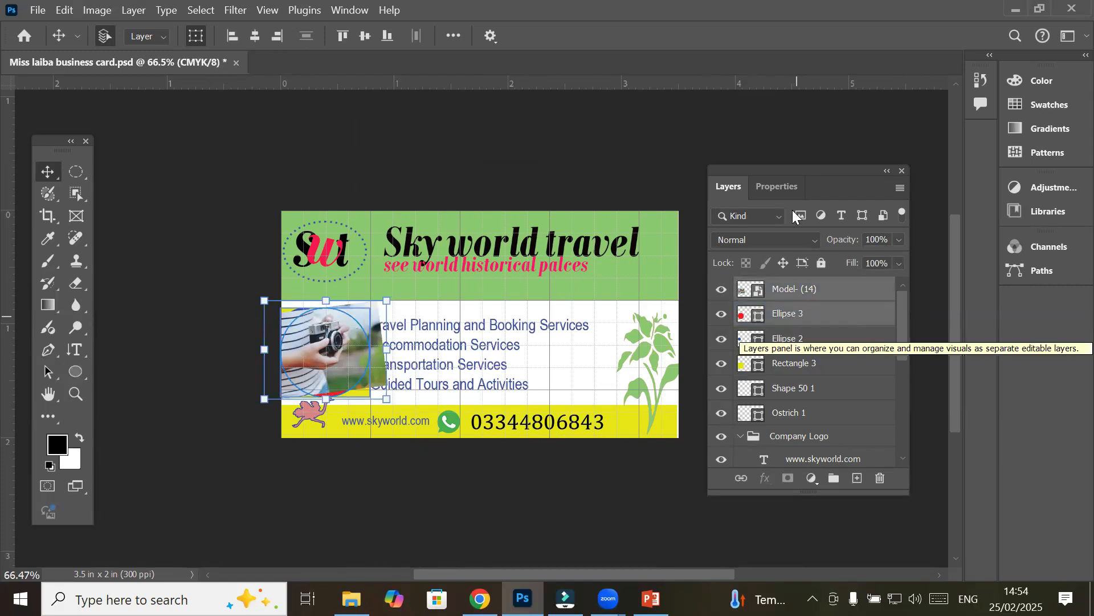
left_click(815, 295)
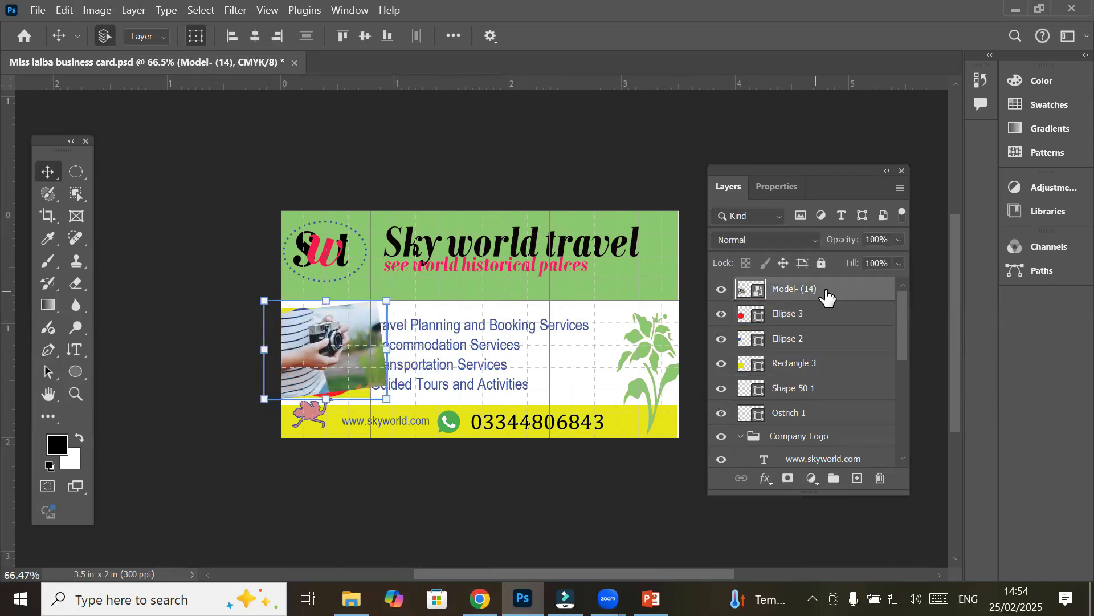
mouse_move(828, 295)
left_mouse_down()
mouse_move(823, 313)
mouse_move(839, 302)
left_mouse_up()
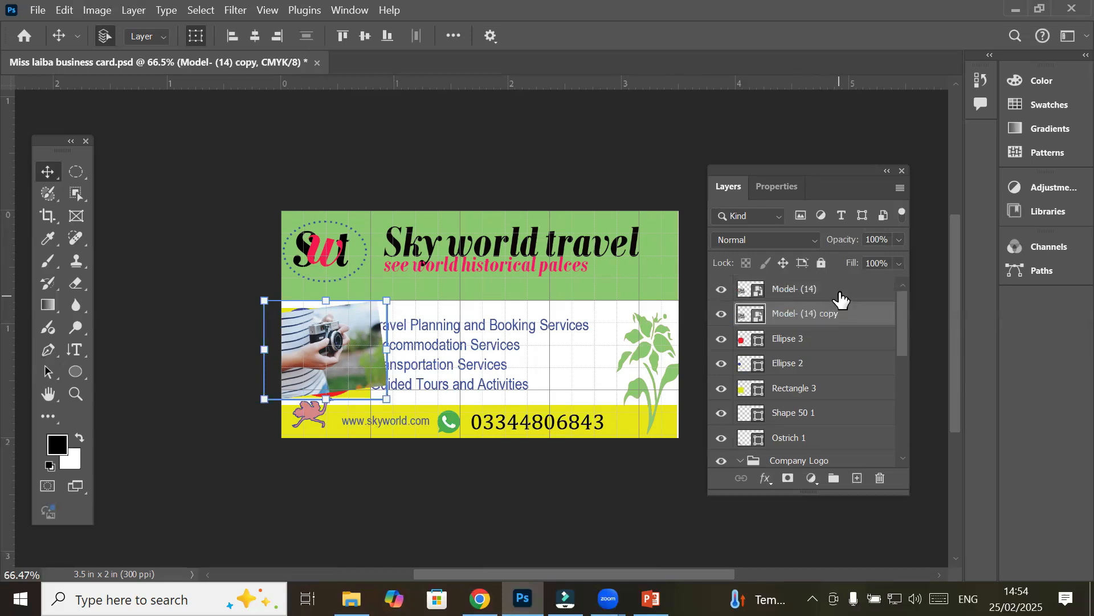
left_click(827, 298)
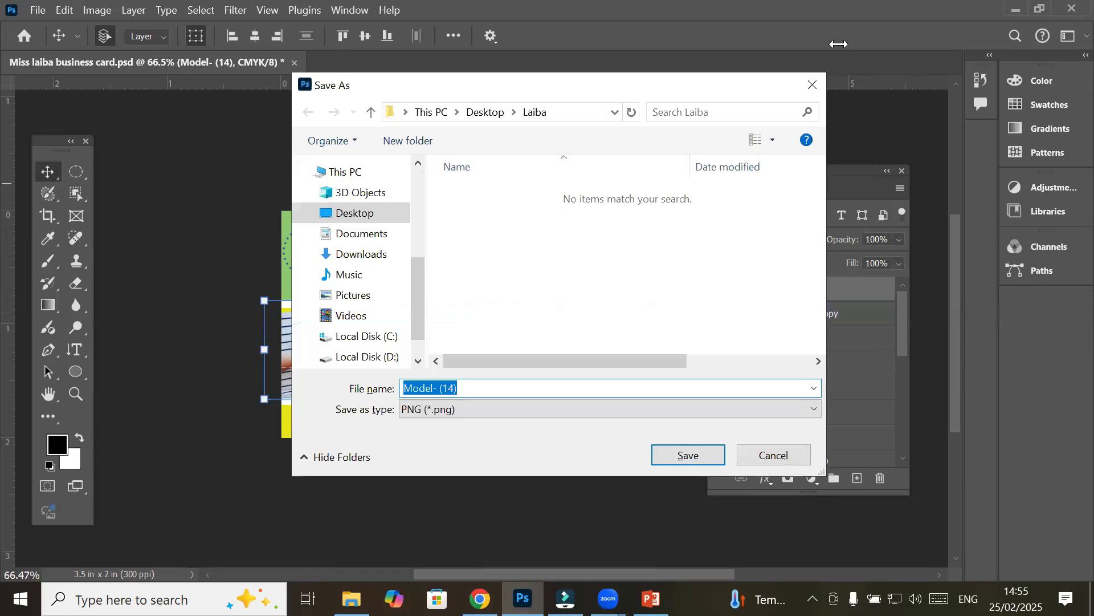
Close the Save As dialog without saving and undo an extra photo layer copy
left_click(813, 84)
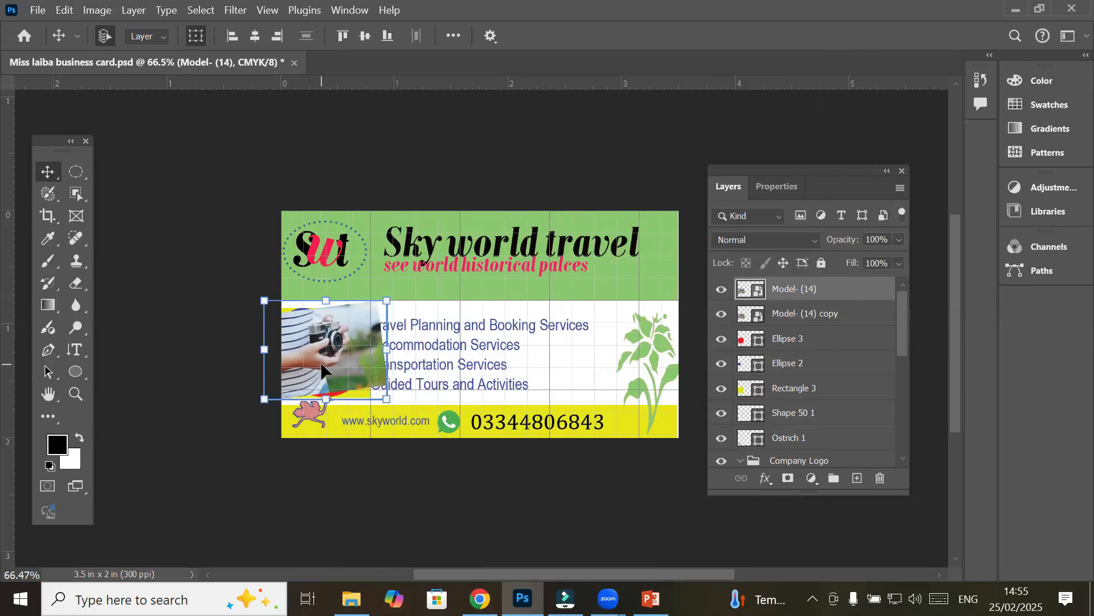
scroll(320, 362, "up", 5)
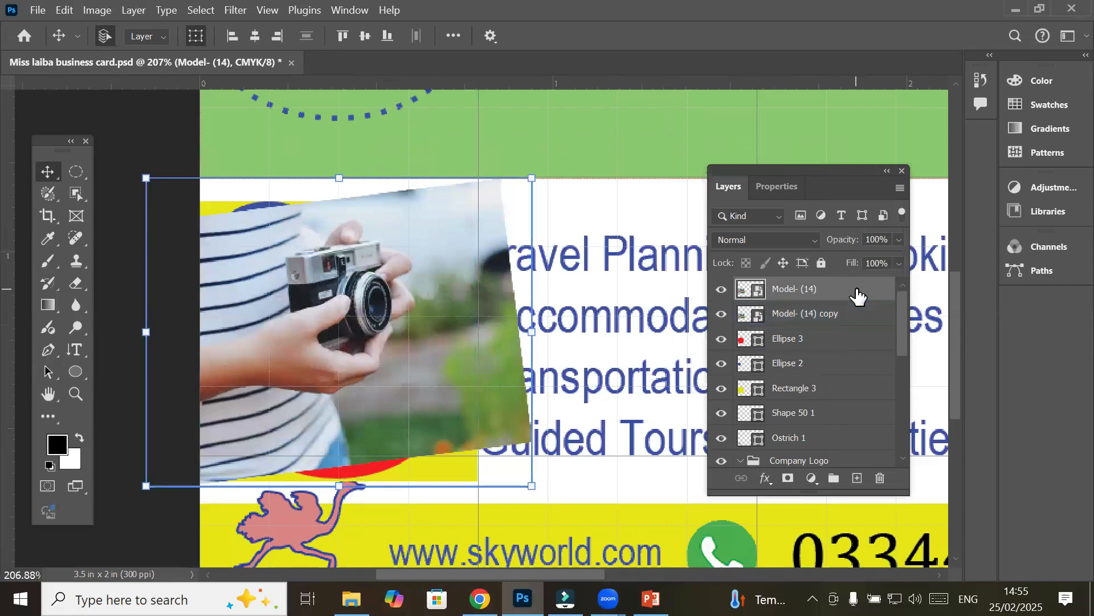
mouse_move(857, 292)
left_mouse_down()
mouse_move(854, 309)
mouse_move(864, 291)
mouse_move(861, 300)
left_mouse_up()
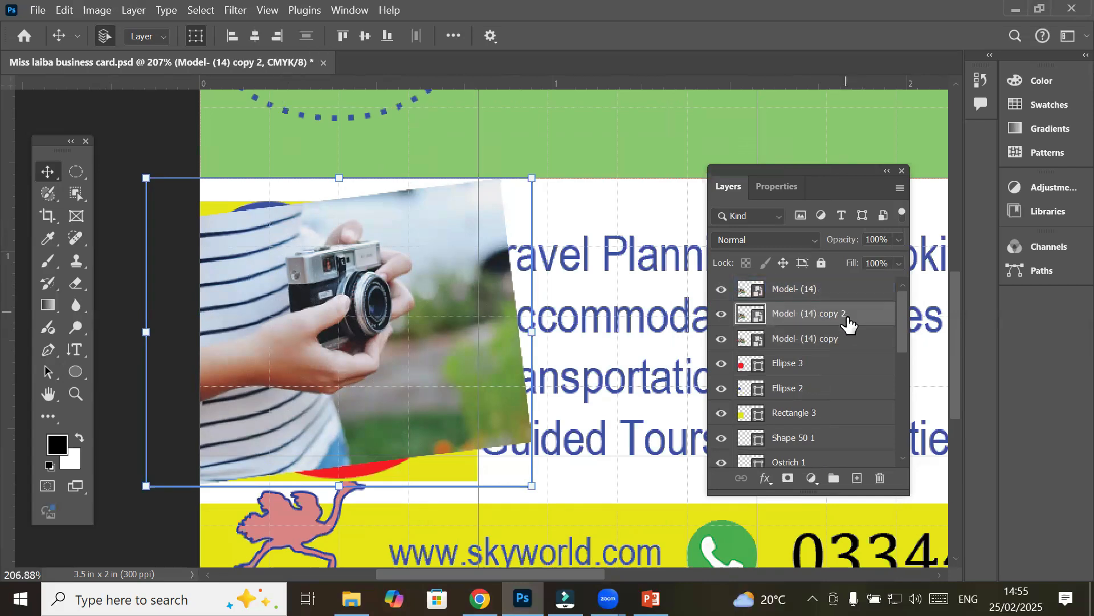
key("ctrl+z")
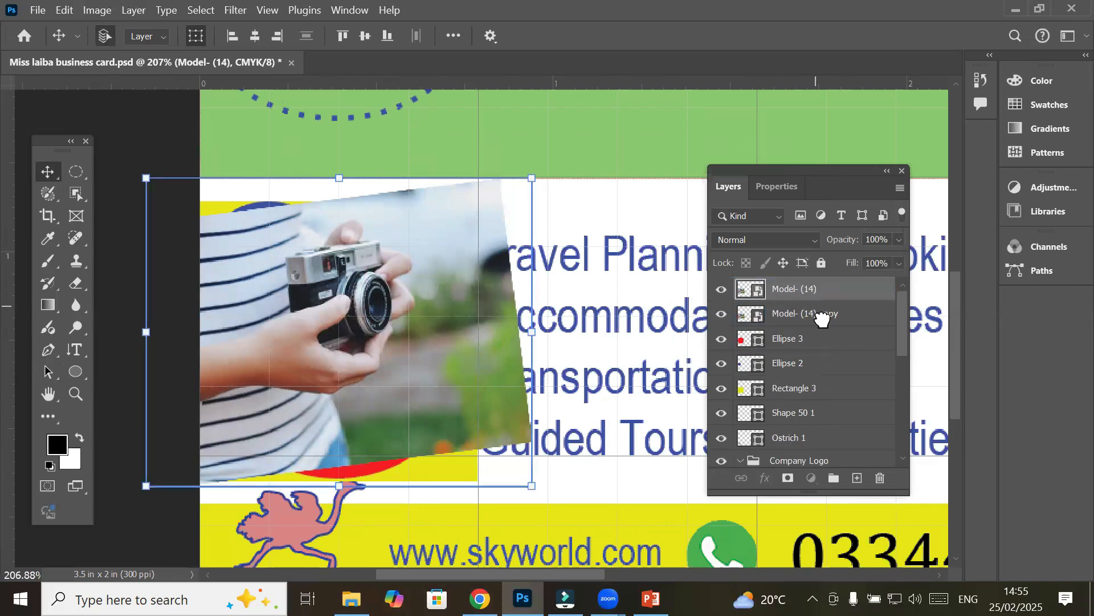
Clip both camera photo layers into the circle, then release the clipping with Ctrl+Alt+G
left_click(823, 318, "shift")
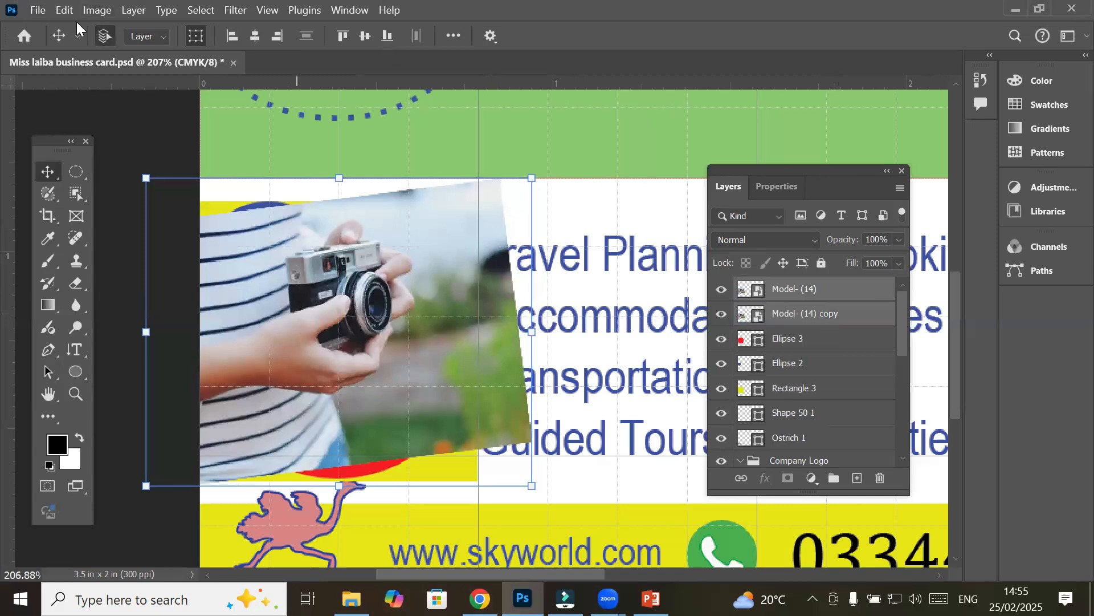
left_click(101, 18)
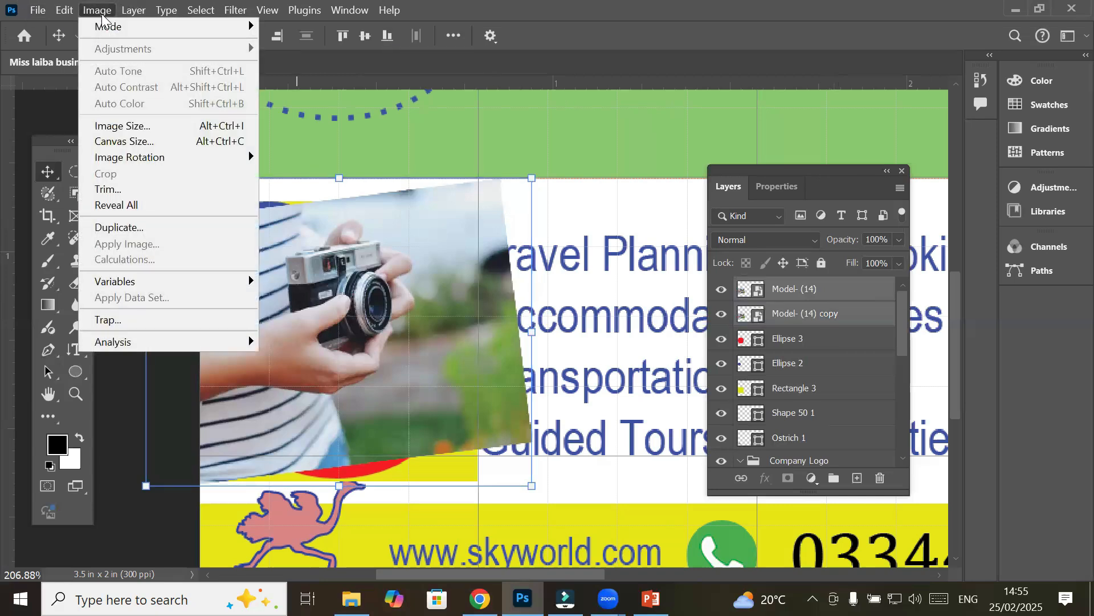
mouse_move(132, 16)
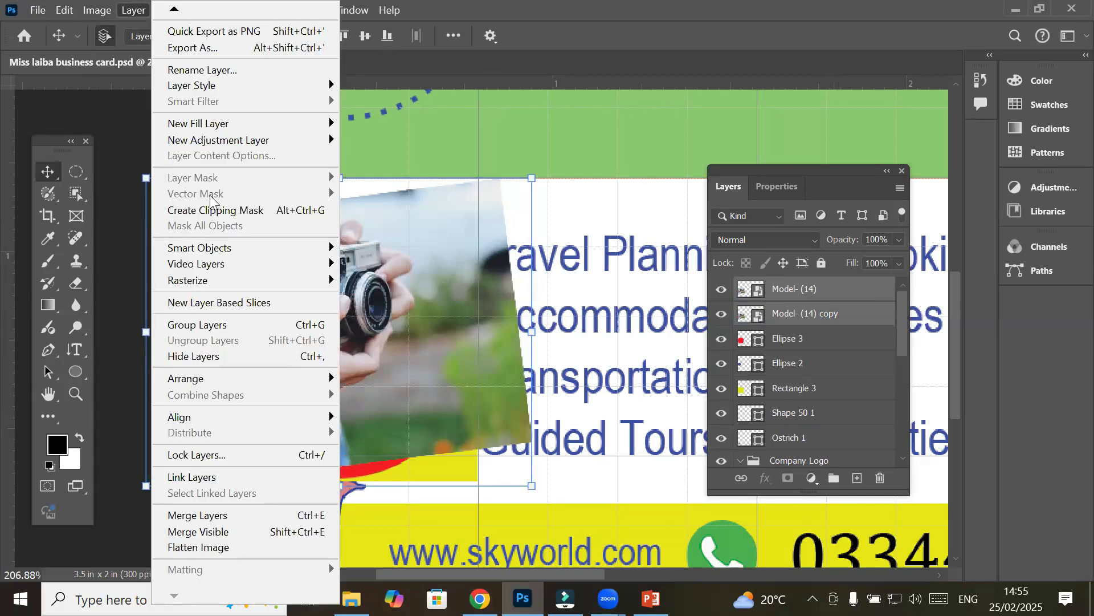
left_click(218, 211)
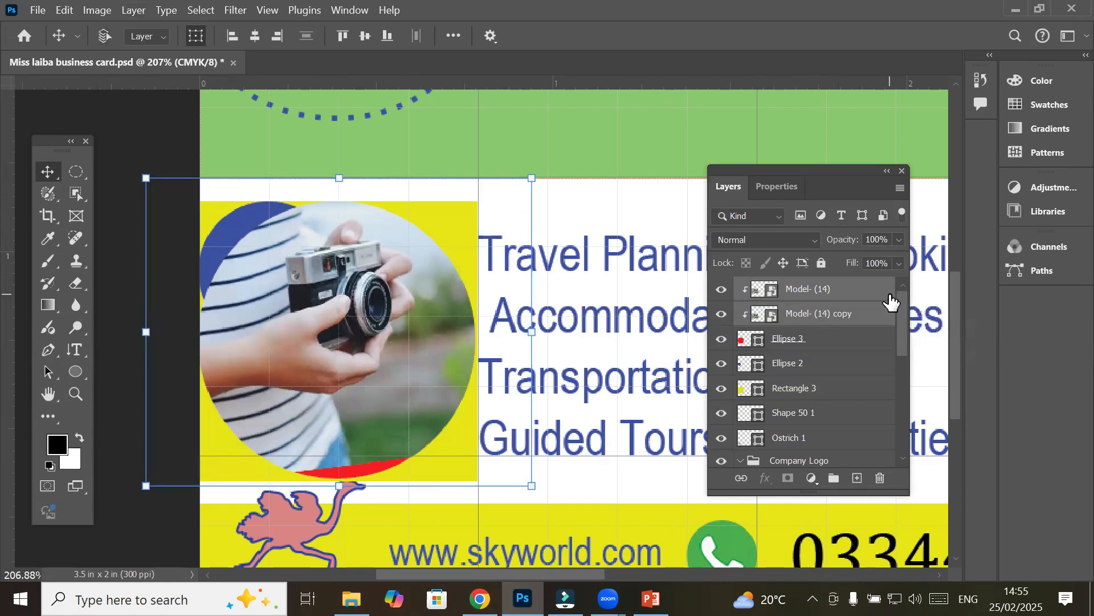
key("ctrl+alt+g")
left_click(855, 339)
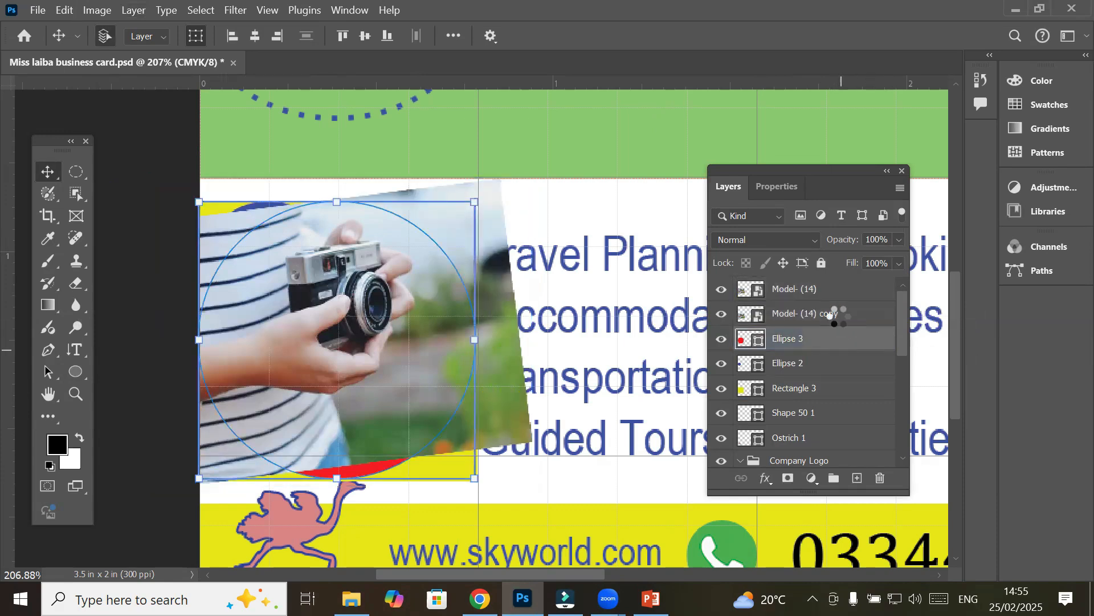
left_click(825, 294)
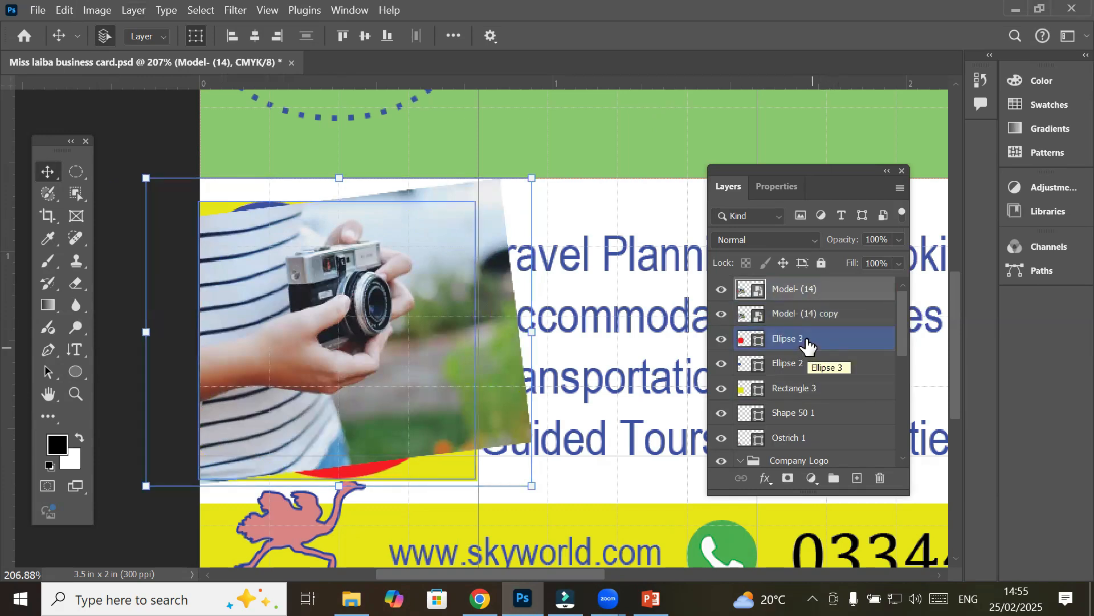
Hide the photo copy and move Ellipse 3 above Model- (14) copy, then show Model- (14)
left_click(721, 314)
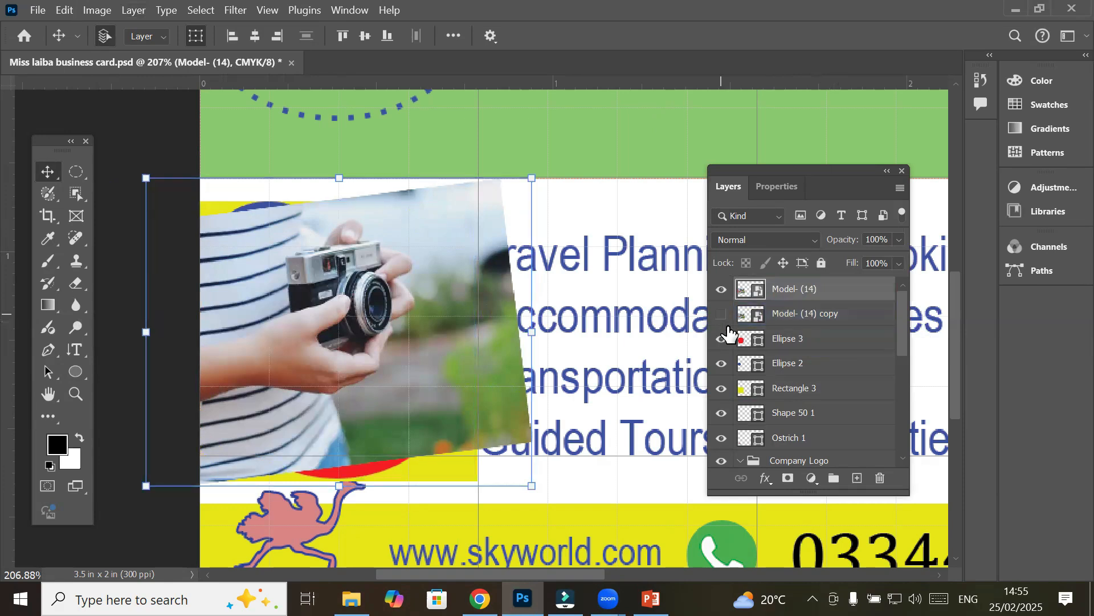
left_click(721, 289)
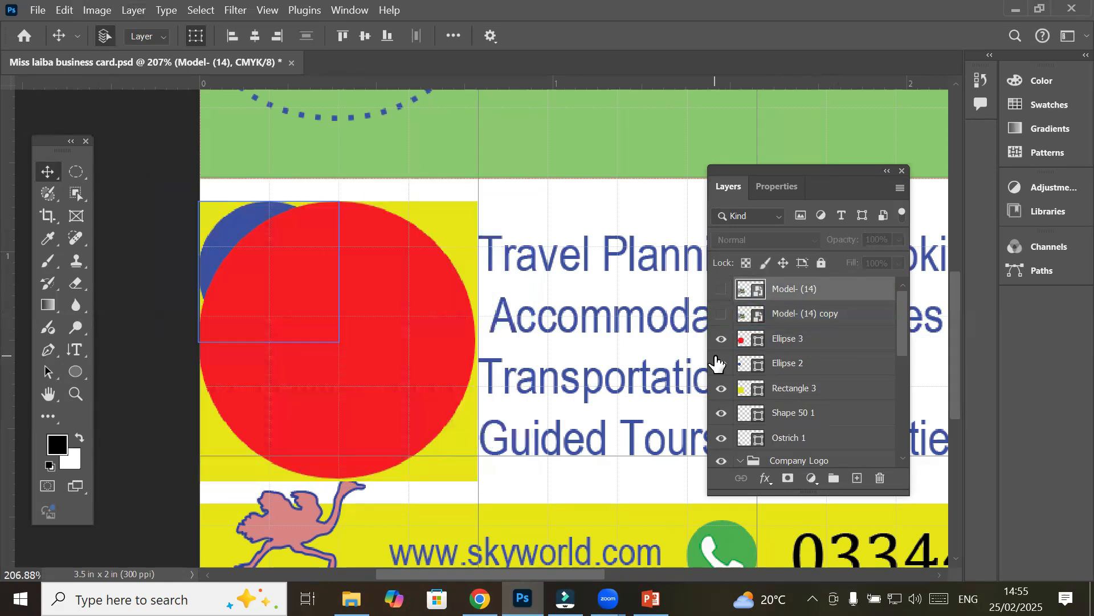
left_click(717, 363)
left_click(726, 341)
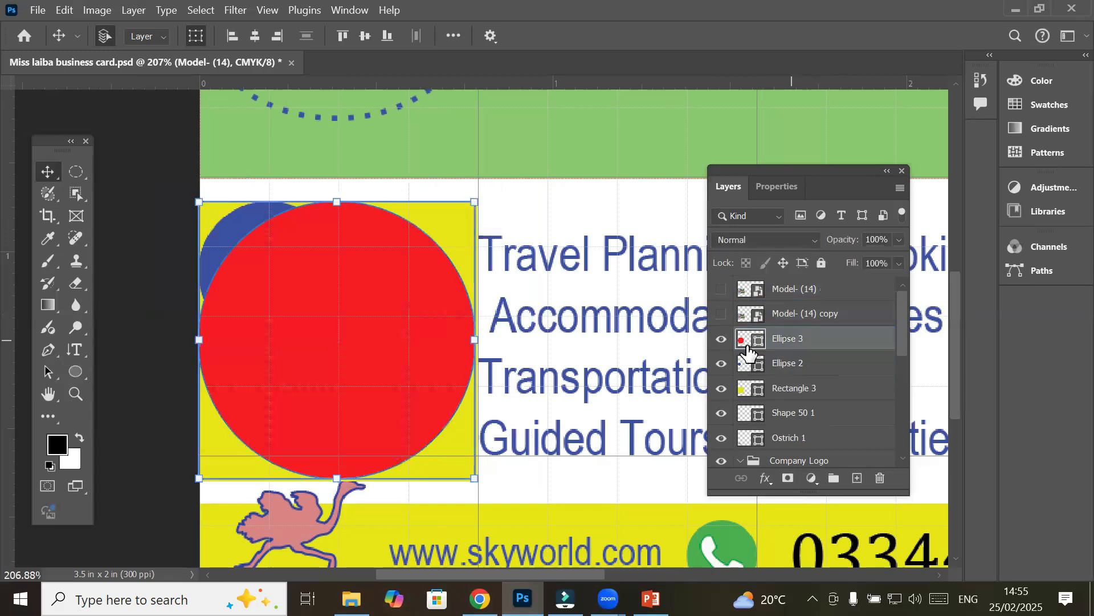
left_click(722, 340)
left_click_drag(787, 342, 789, 308)
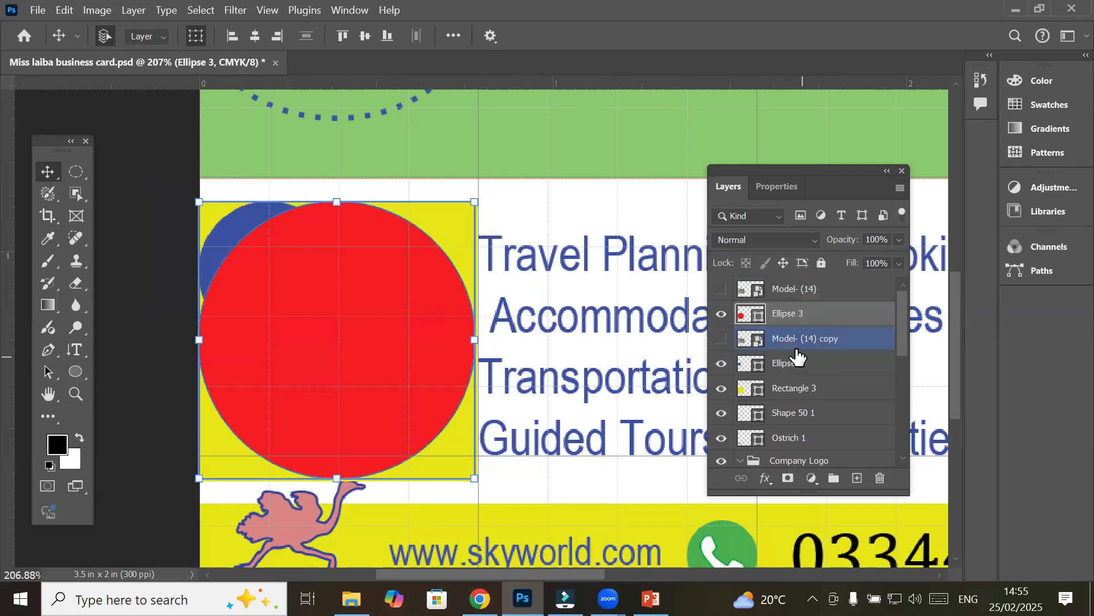
left_click(722, 289)
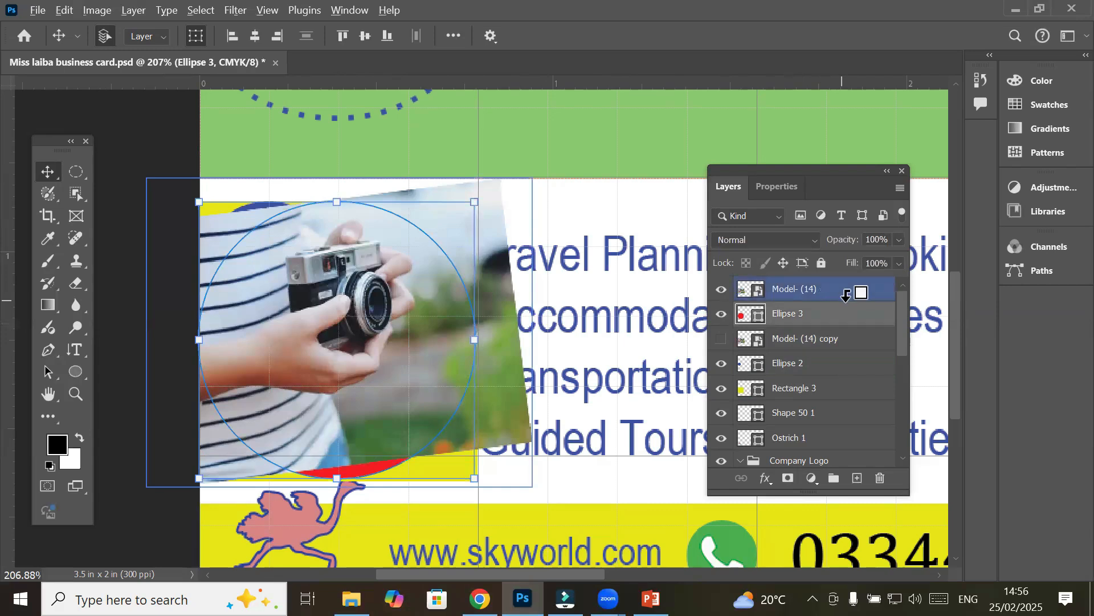
Alt-click between Model- (14) and Ellipse 3 to clip the photo into the circle
left_click(820, 294)
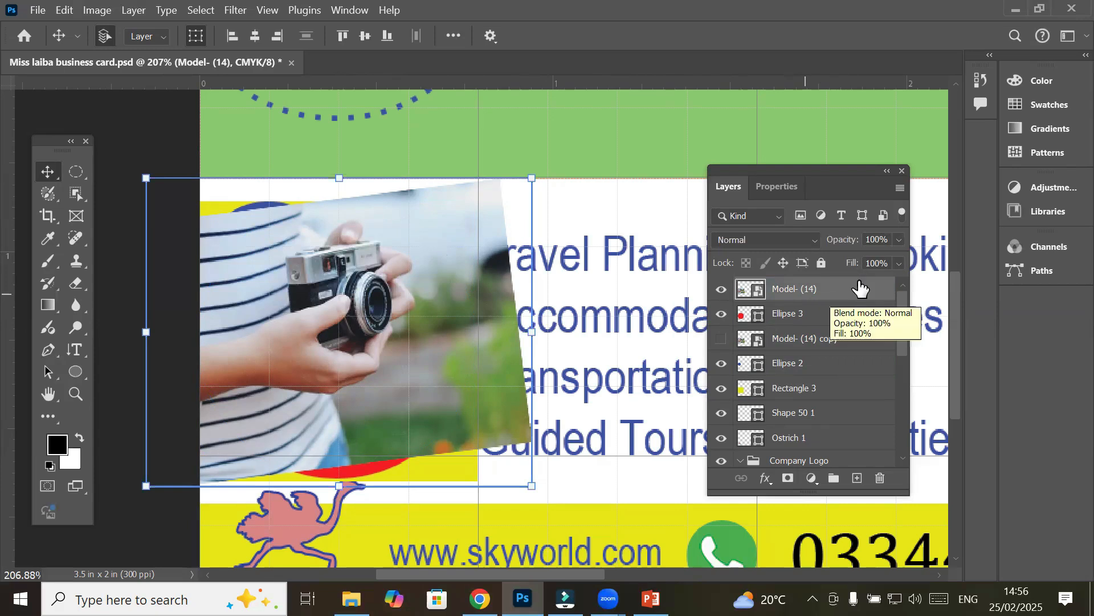
left_click(817, 314)
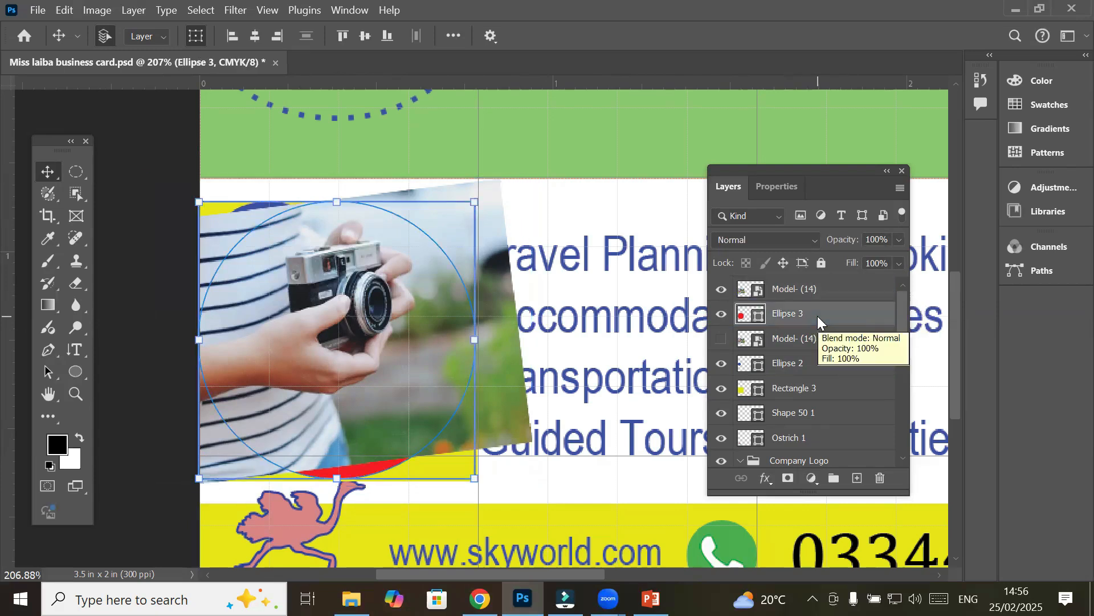
left_click(828, 295)
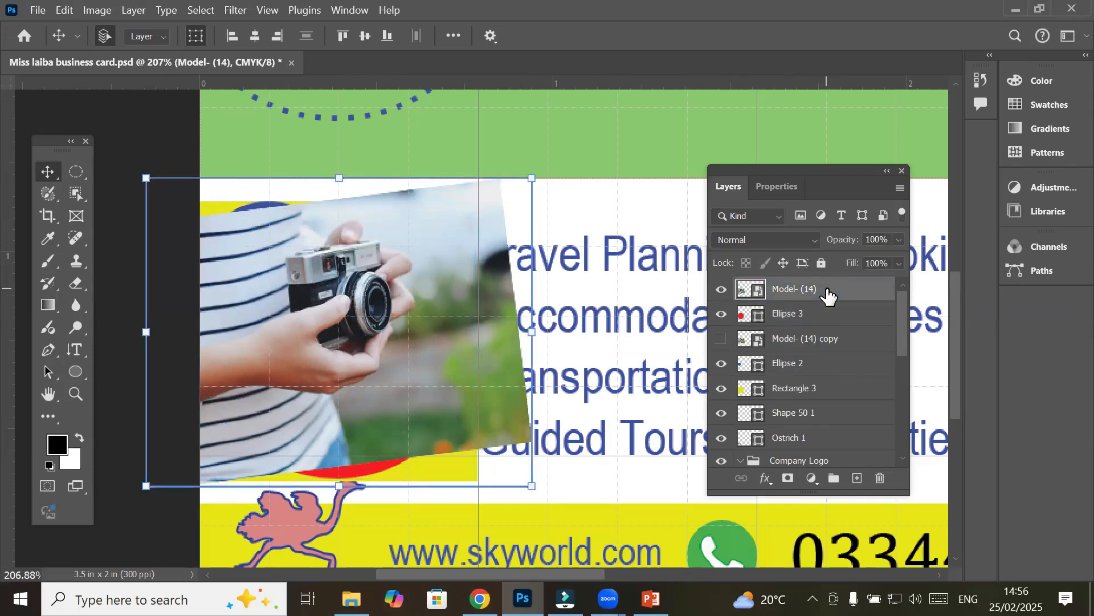
left_click_drag(827, 294, 835, 297)
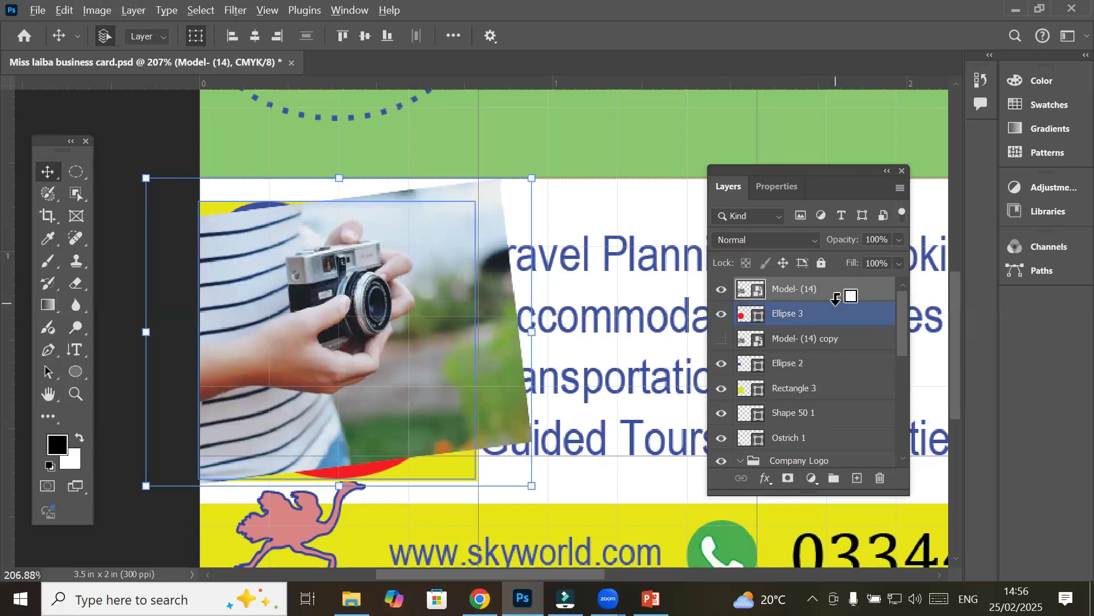
left_click(835, 296, "alt")
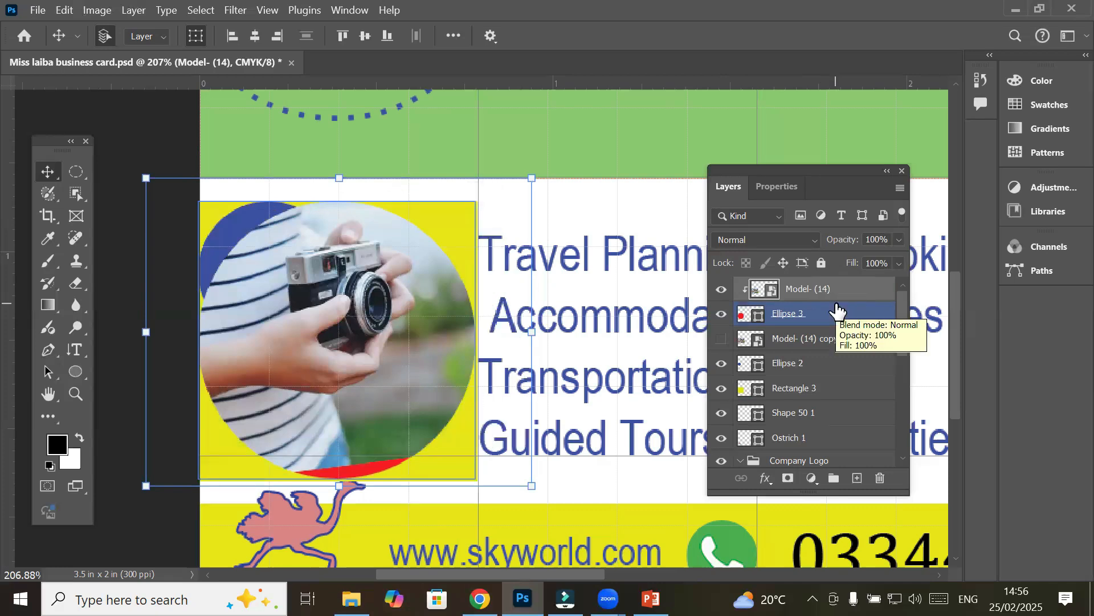
Nudge the clipped camera photo slightly down inside the circle
scroll(364, 493, "up", 2)
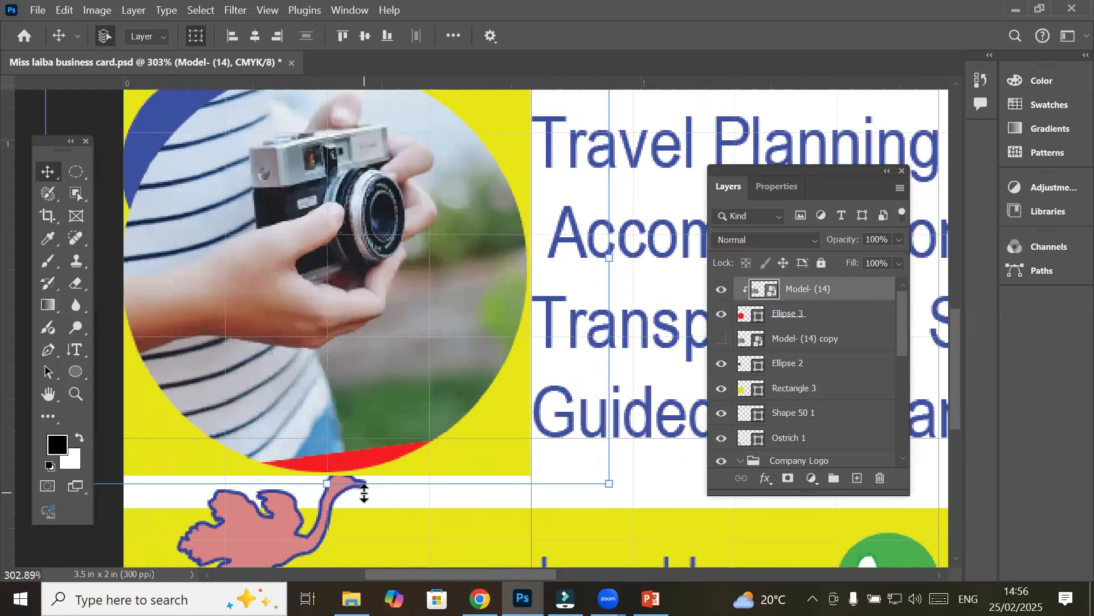
scroll(364, 494, "up", 1)
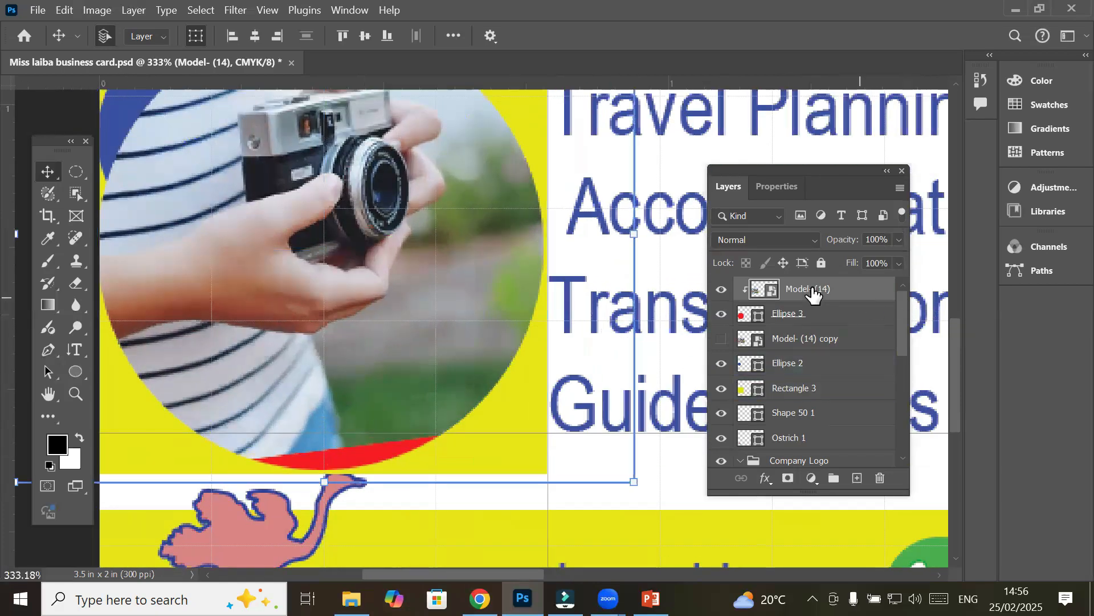
left_click_drag(451, 319, 459, 343)
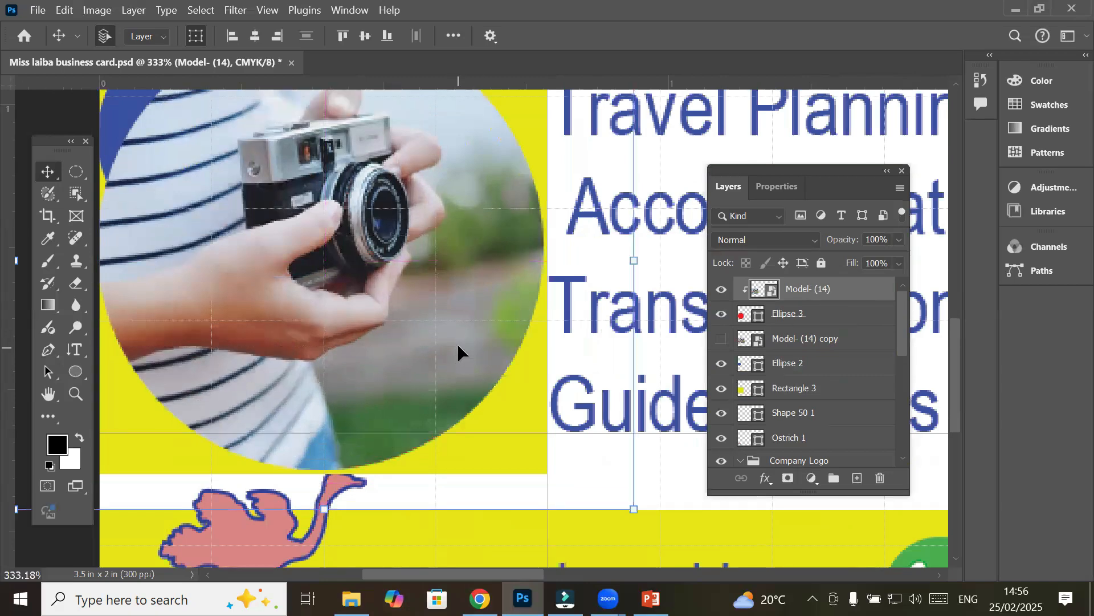
scroll(459, 342, "down", 1)
scroll(459, 342, "down", 3)
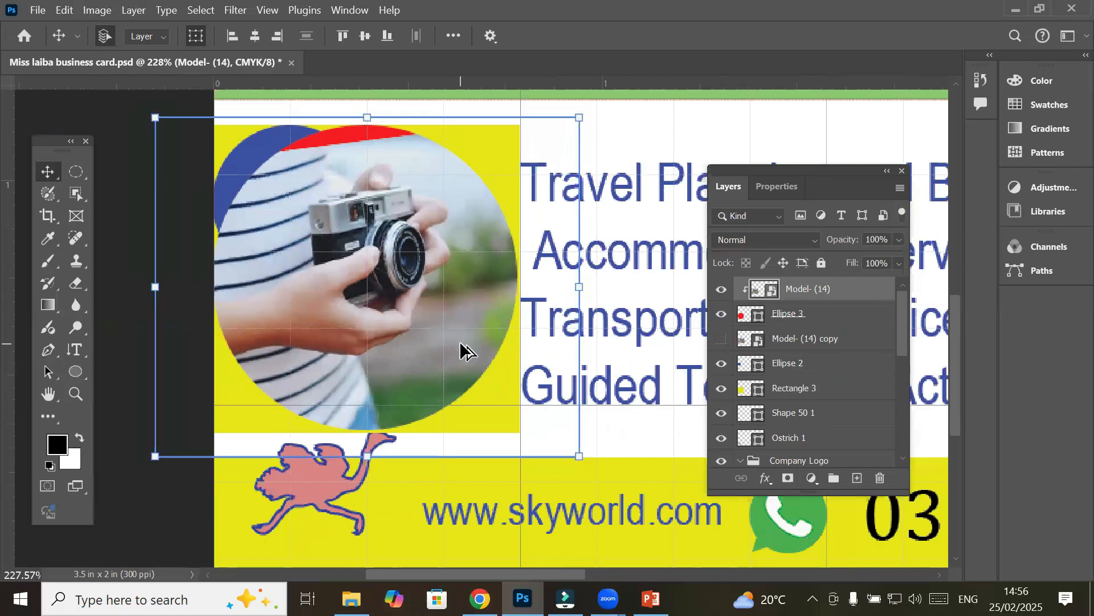
scroll(430, 260, "down", 1)
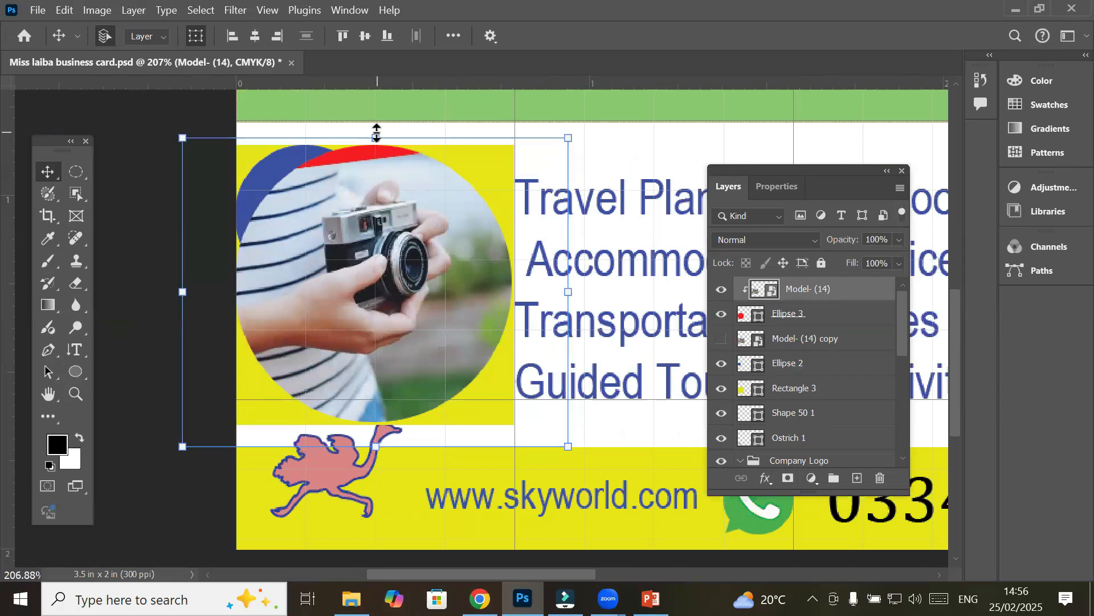
Flip the camera photo with Free Transform and commit the transformation
left_click(793, 315)
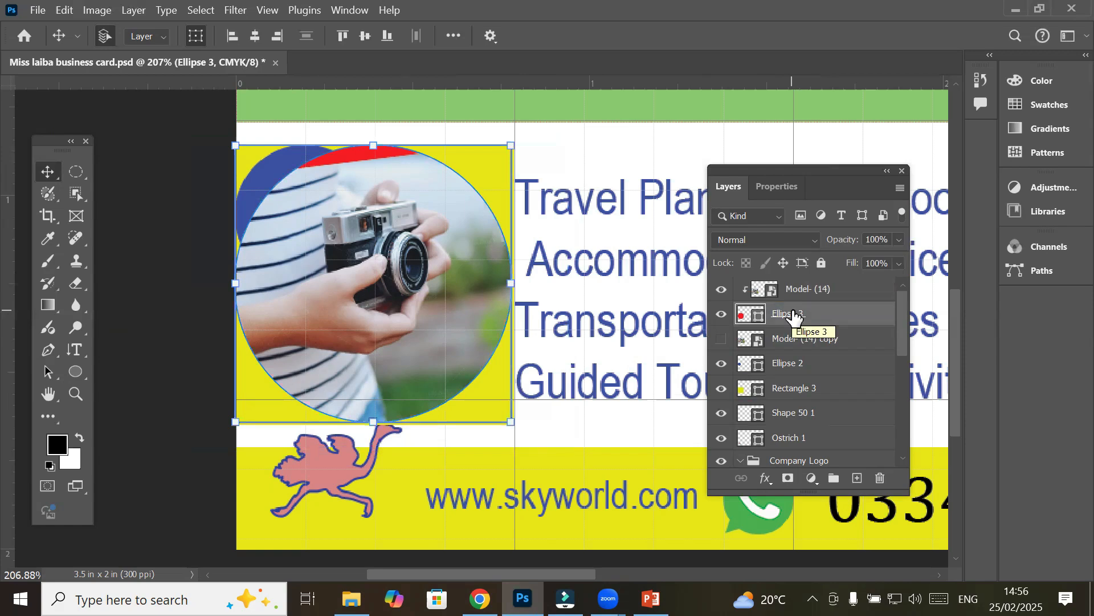
left_click(747, 292)
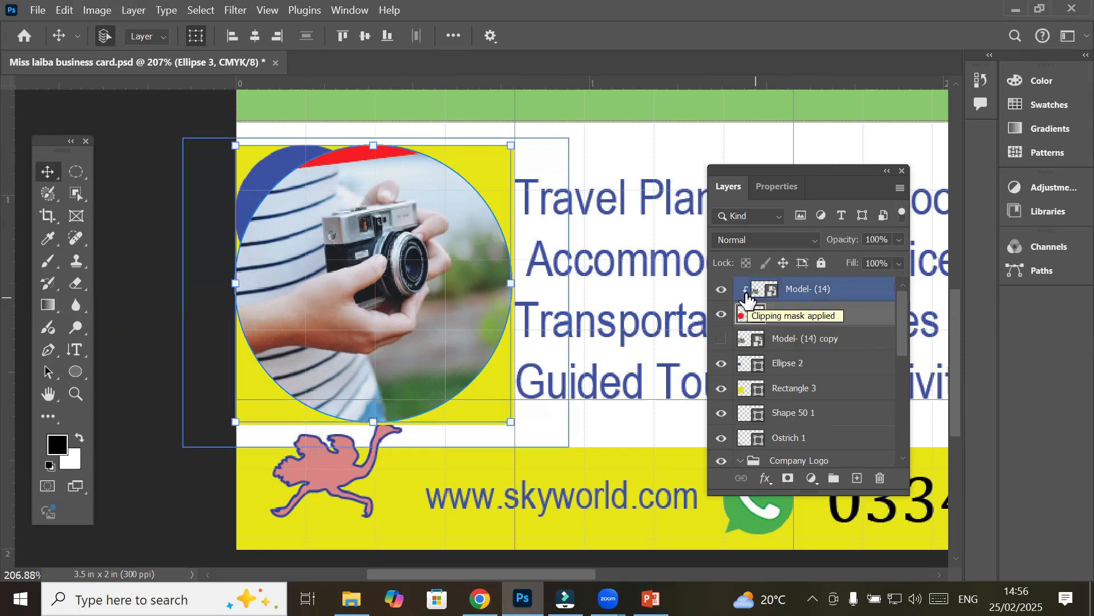
left_click(797, 292)
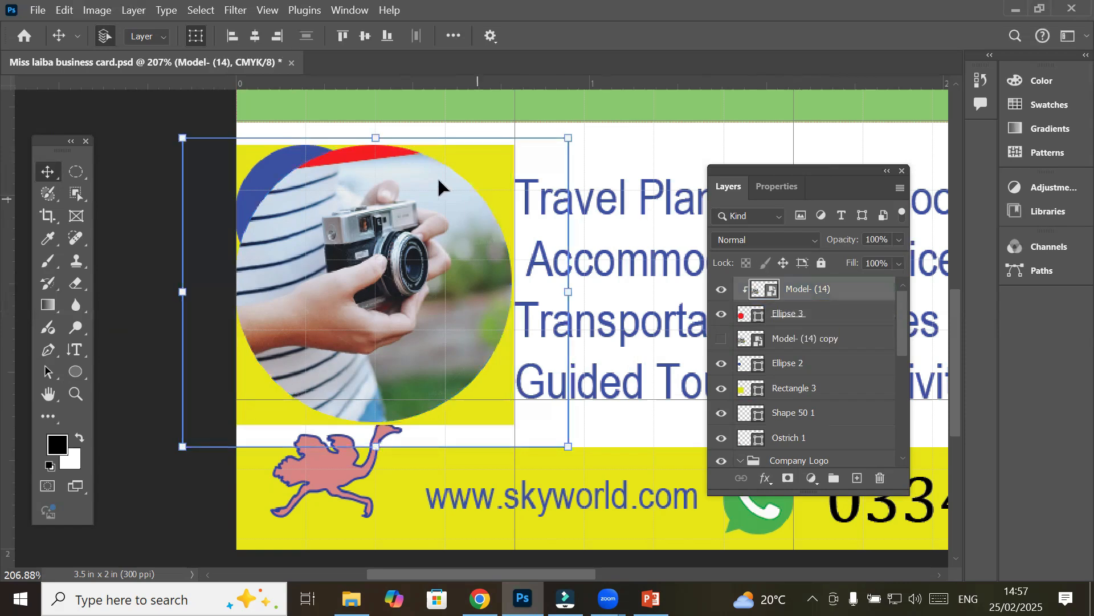
mouse_move(373, 135)
left_mouse_down()
mouse_move(386, 119)
mouse_move(430, 161)
mouse_move(469, 308)
mouse_move(420, 251)
mouse_move(418, 153)
mouse_move(371, 171)
mouse_move(354, 143)
left_mouse_up()
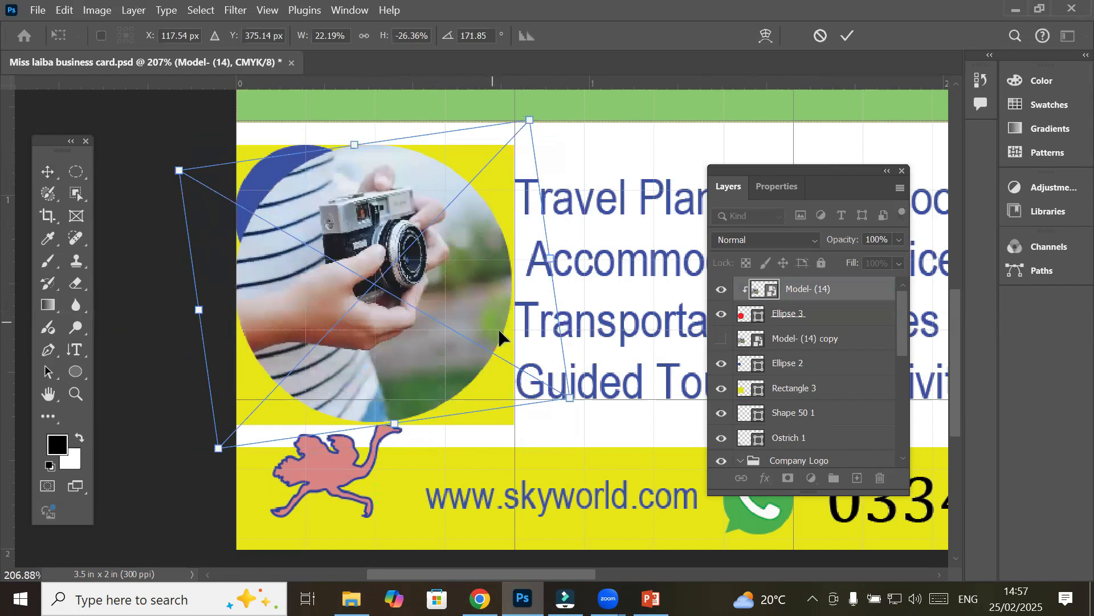
left_click(849, 35)
Move the blue Ellipse 2 circle layer above the camera photo
left_click(171, 227)
left_click(268, 178)
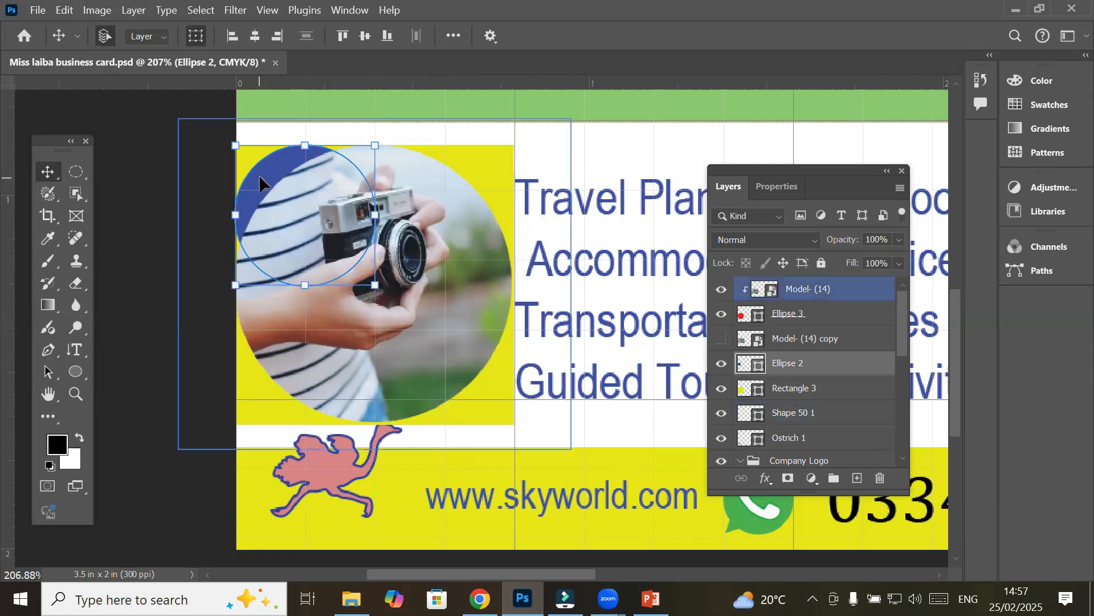
left_click_drag(798, 372, 786, 281)
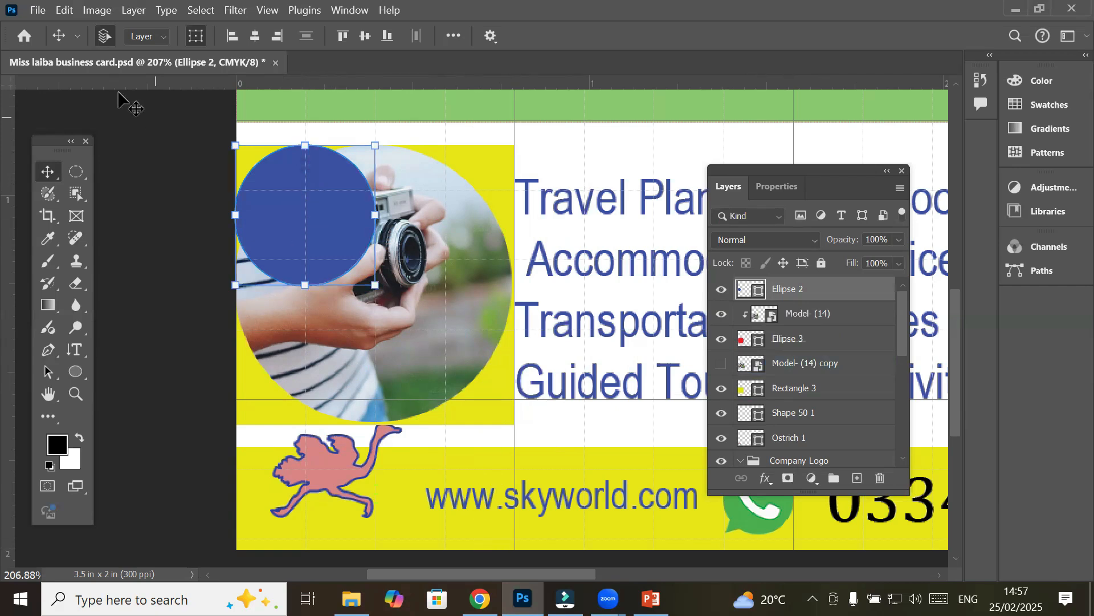
Start File > Place Embedded and browse to Local Disk (D:) > _Graphics > Images
left_click(38, 10)
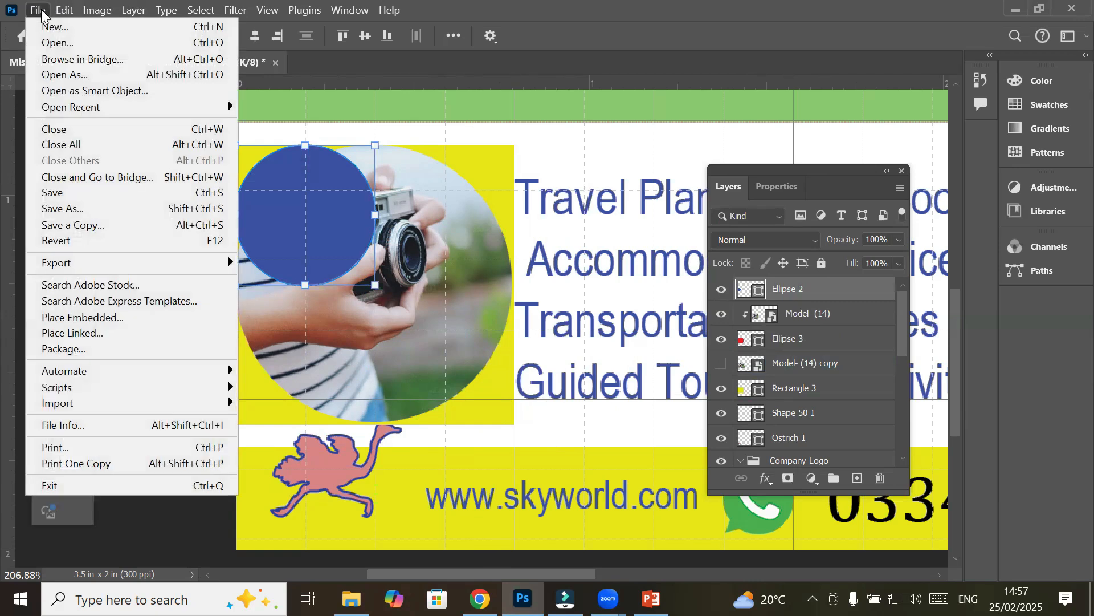
left_click(129, 319)
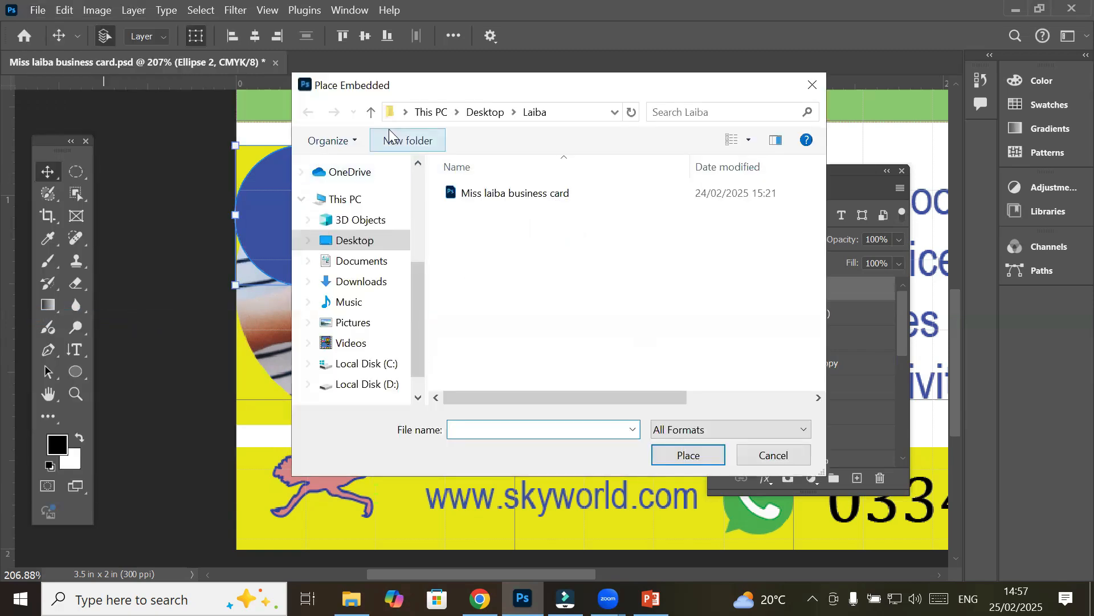
left_click(428, 113)
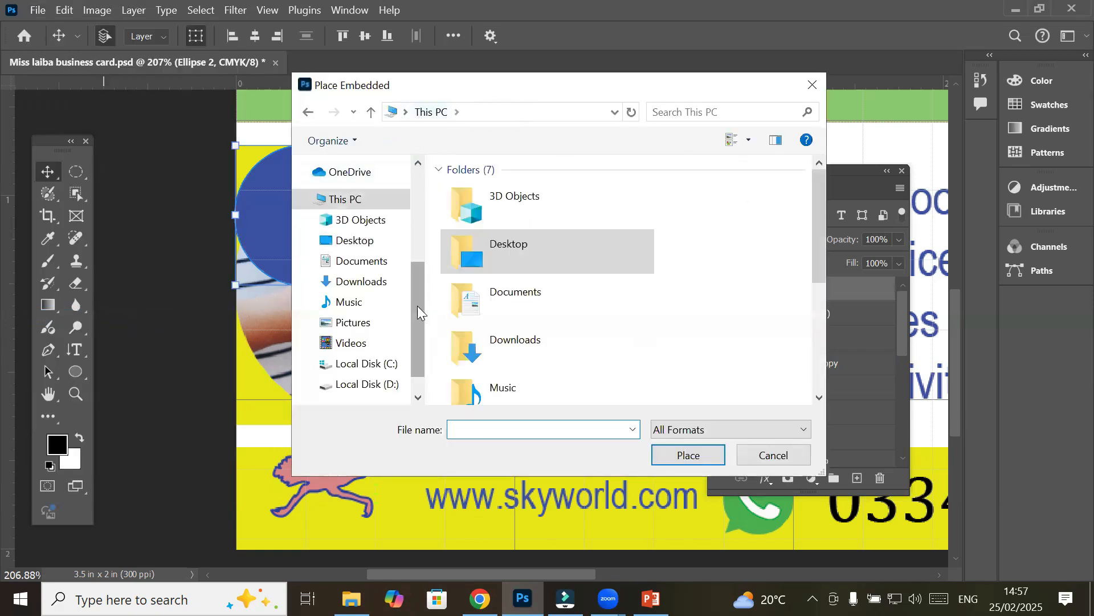
scroll(564, 356, "down", 3)
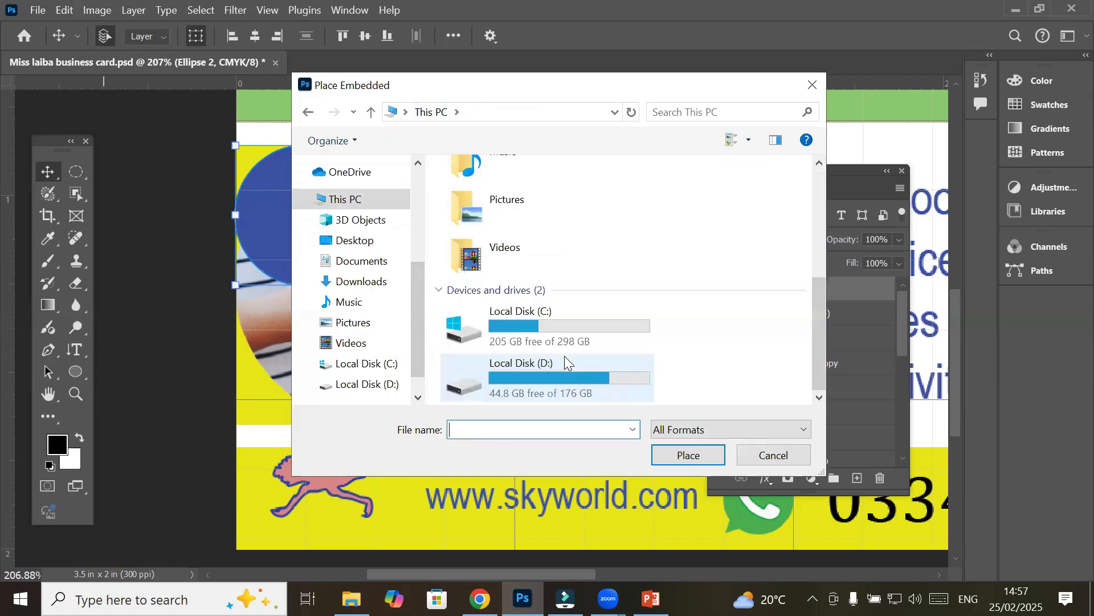
double_click(550, 387)
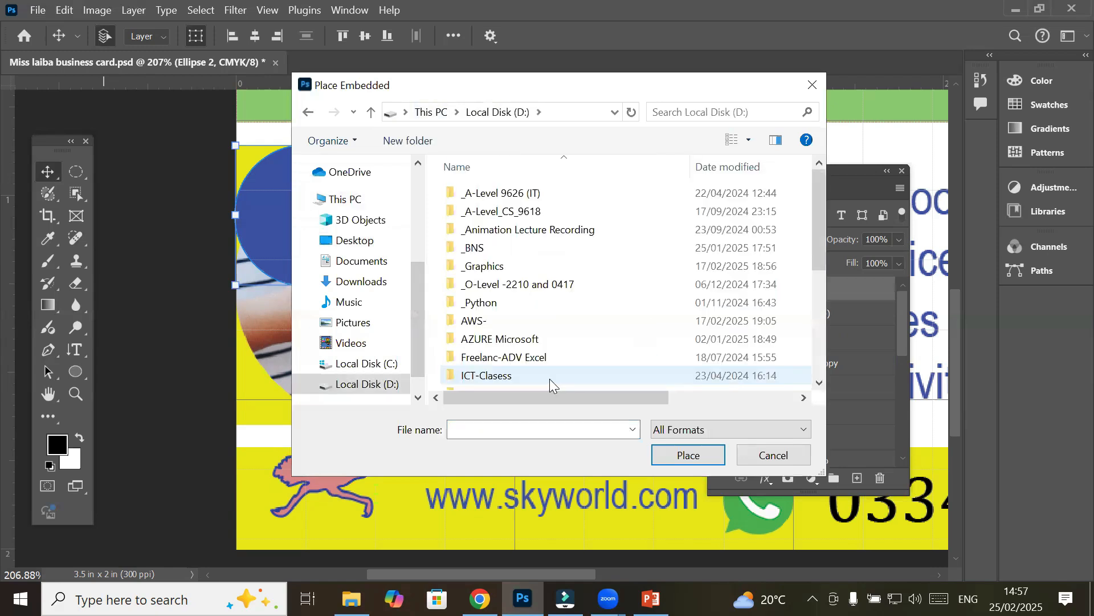
double_click(533, 263)
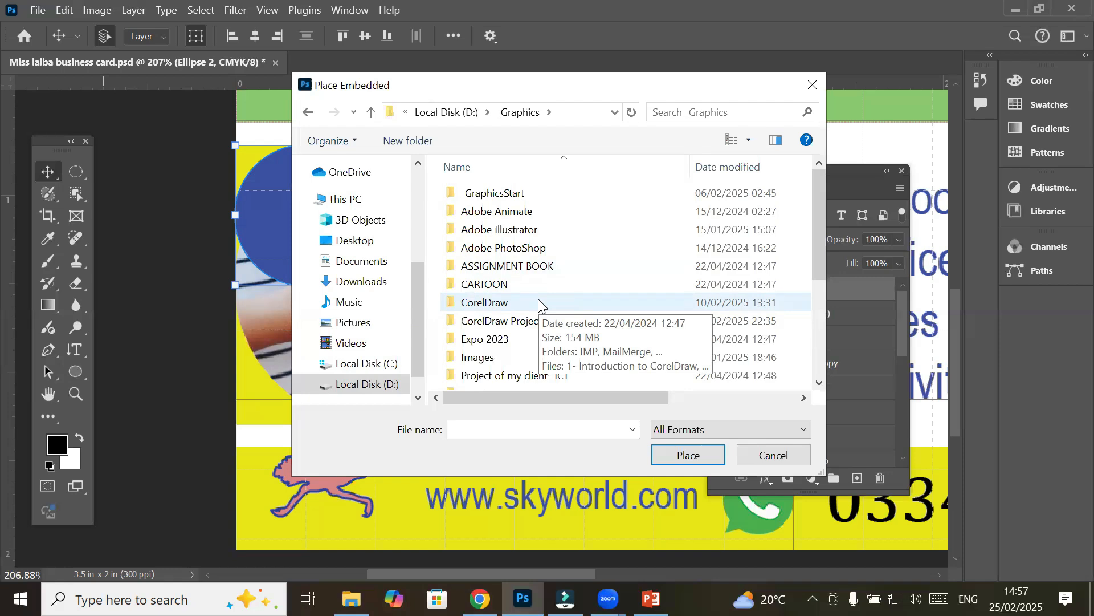
double_click(513, 356)
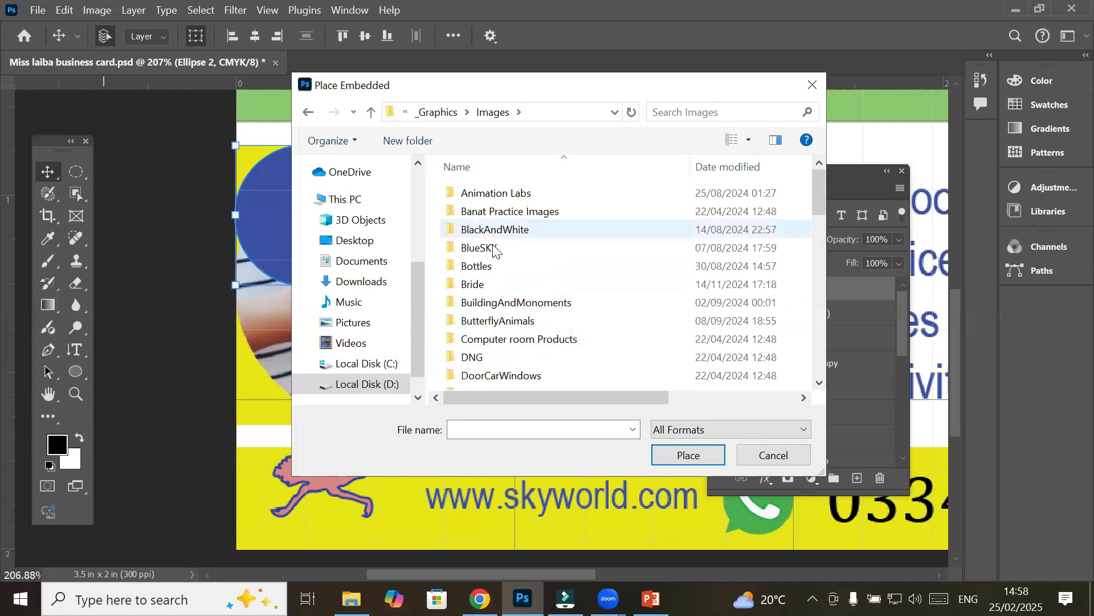
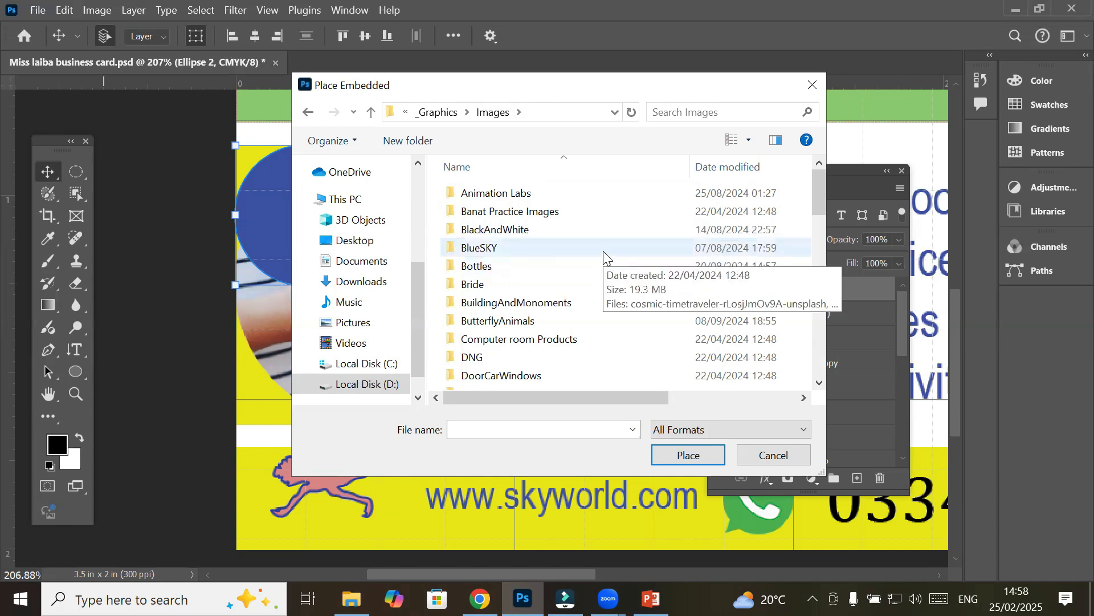
Open the BuildingAndMonoments folder and select the 'boat in sea' photo
scroll(601, 276, "down", 1)
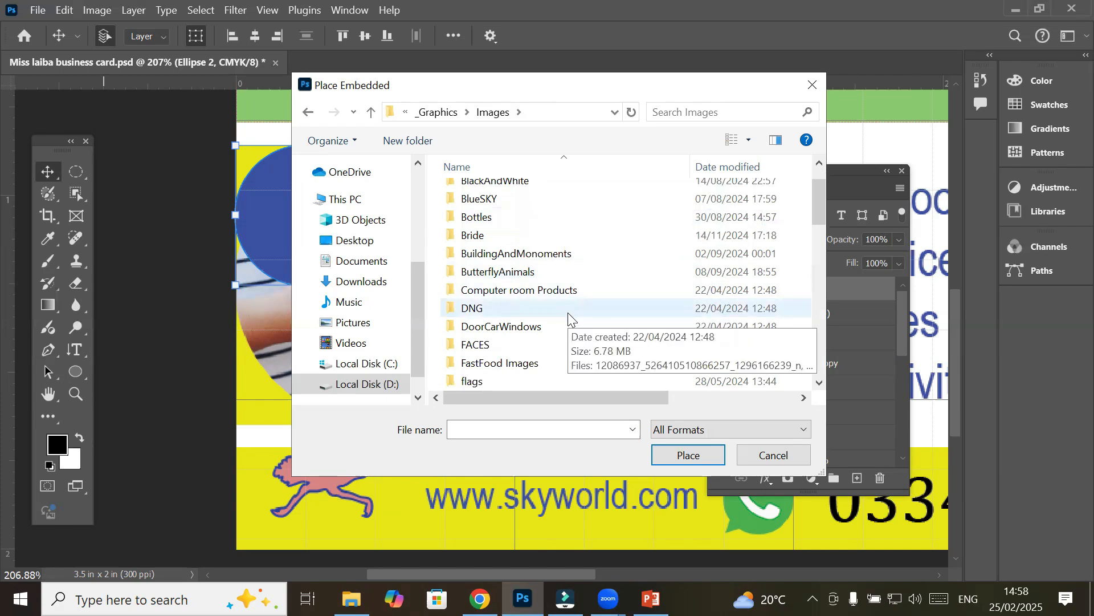
scroll(567, 312, "up", 1)
scroll(568, 312, "down", 6)
scroll(568, 313, "down", 2)
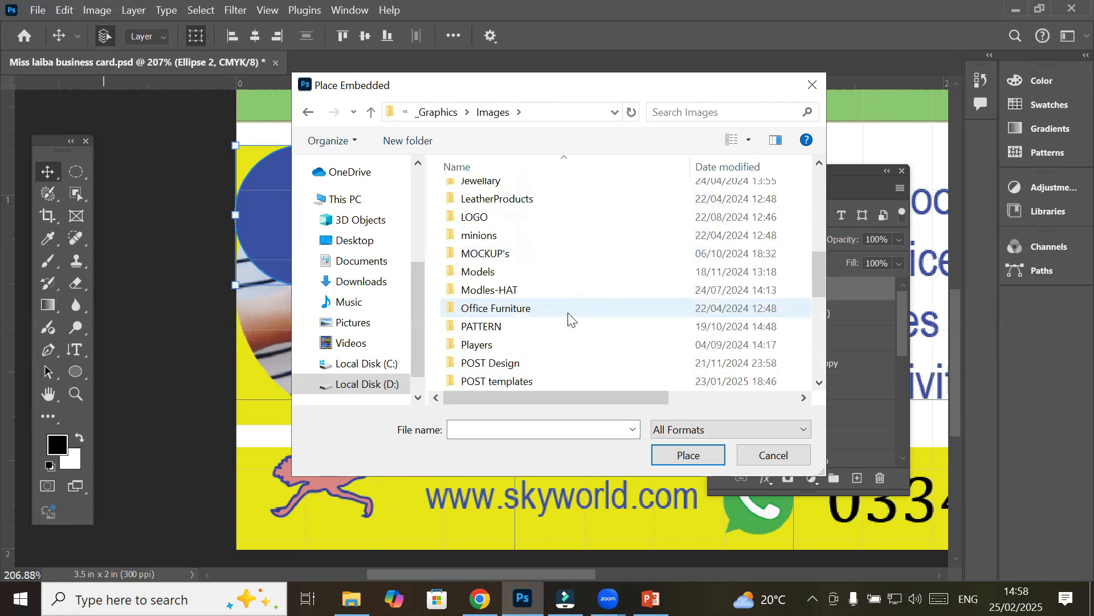
scroll(568, 313, "up", 2)
scroll(568, 317, "up", 3)
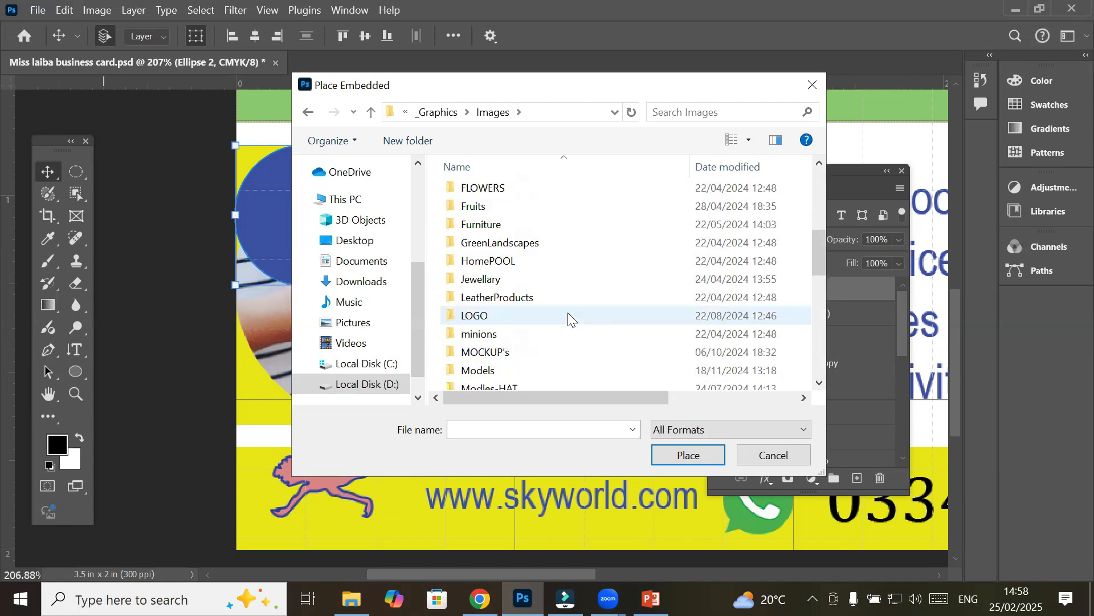
scroll(568, 318, "up", 1)
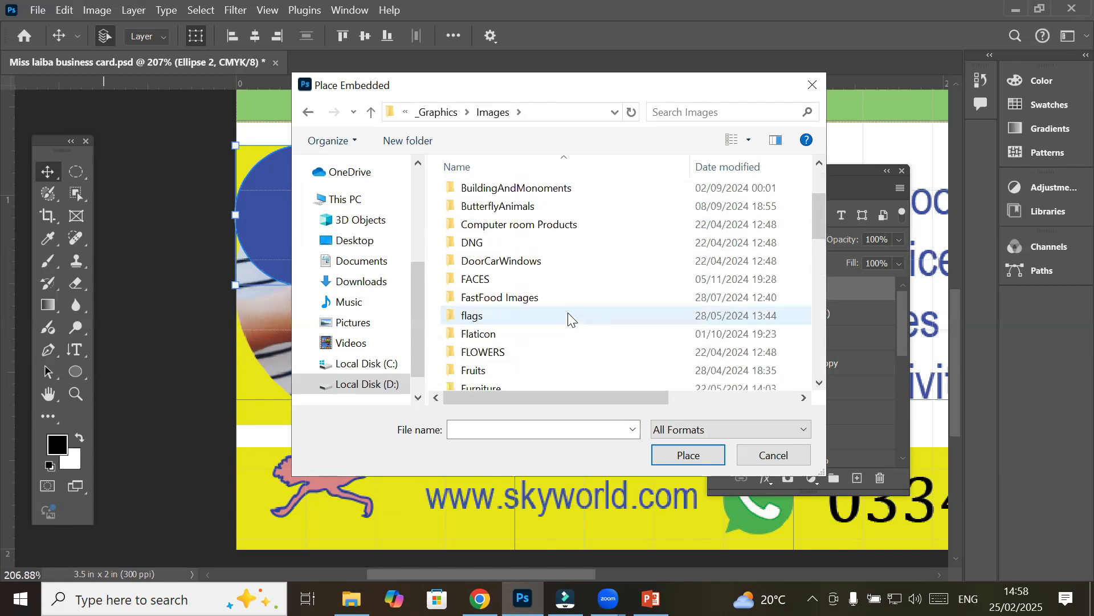
scroll(568, 319, "up", 1)
left_click(548, 244)
double_click(548, 244)
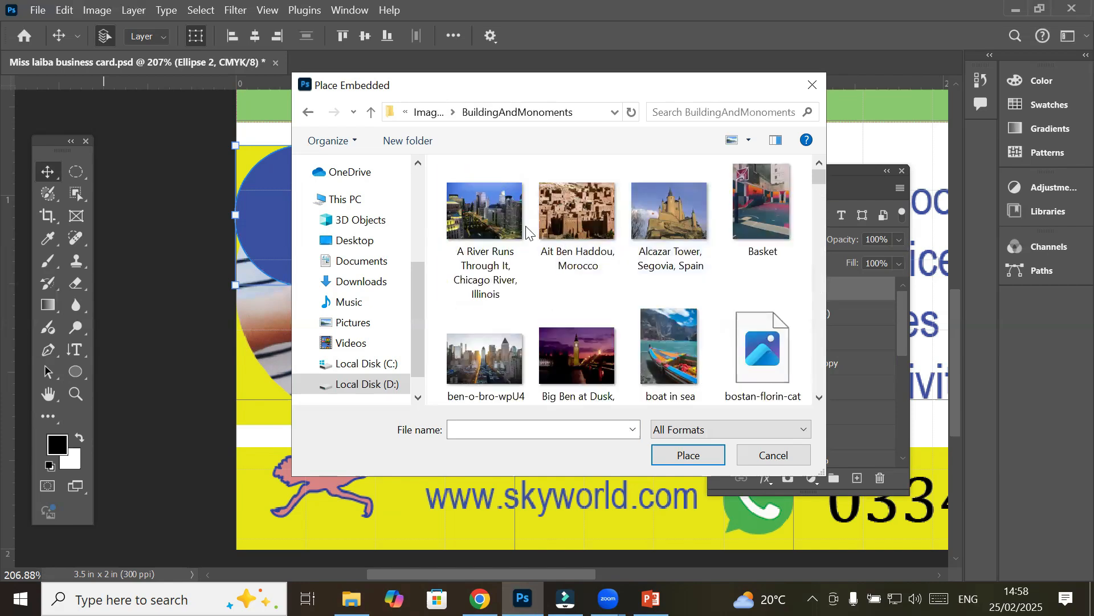
left_click(668, 368)
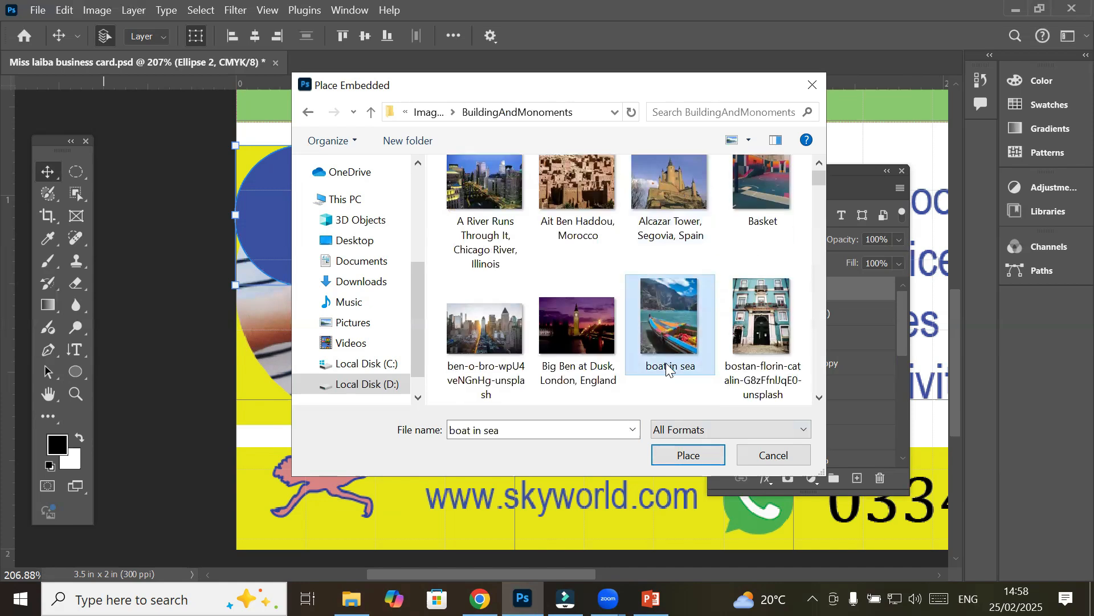
Place the 'boat in sea' photo and scale it down to 1.16% beside the camera circle
left_click(689, 455)
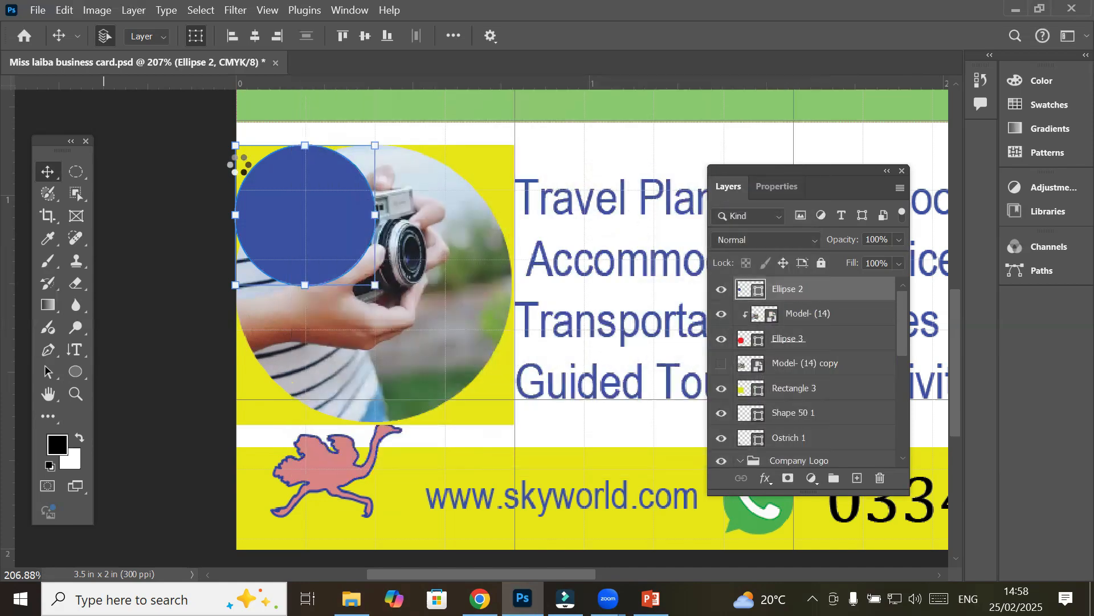
scroll(548, 340, "down", 1)
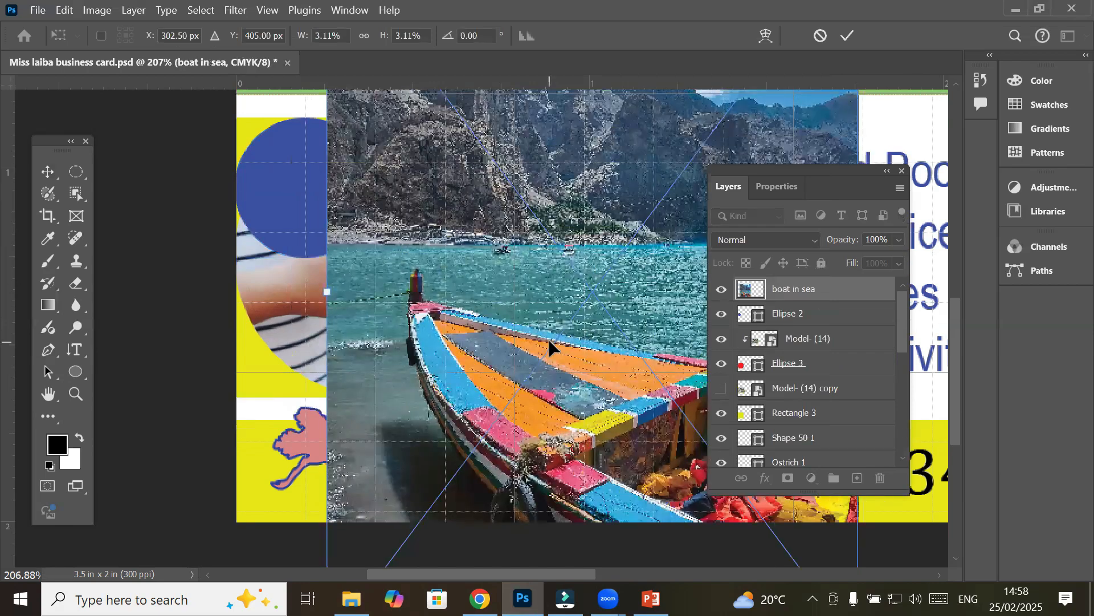
scroll(549, 338, "down", 4)
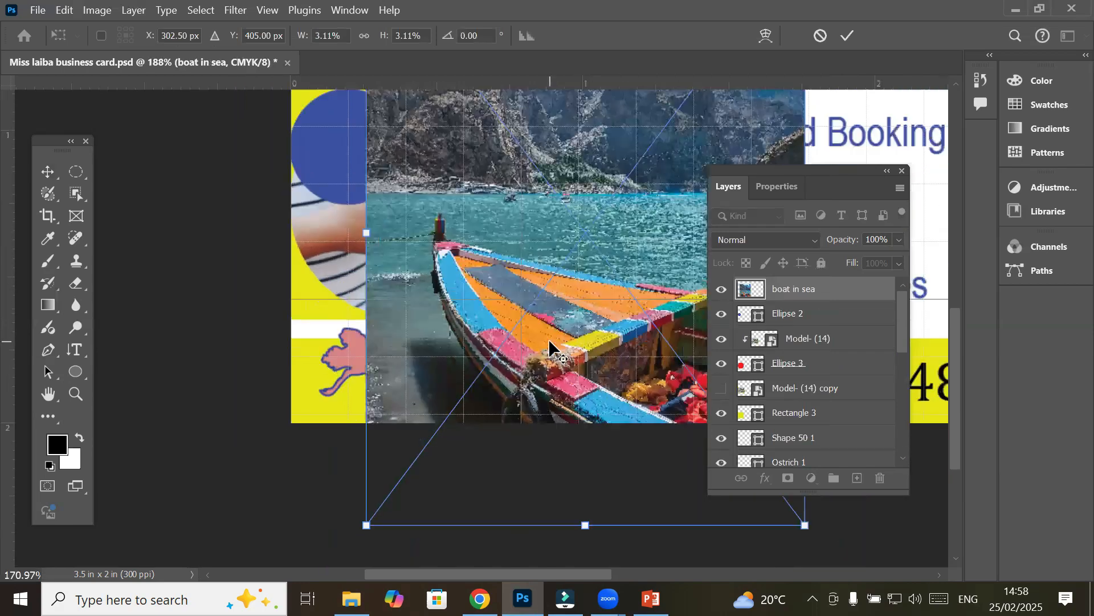
scroll(549, 339, "down", 3)
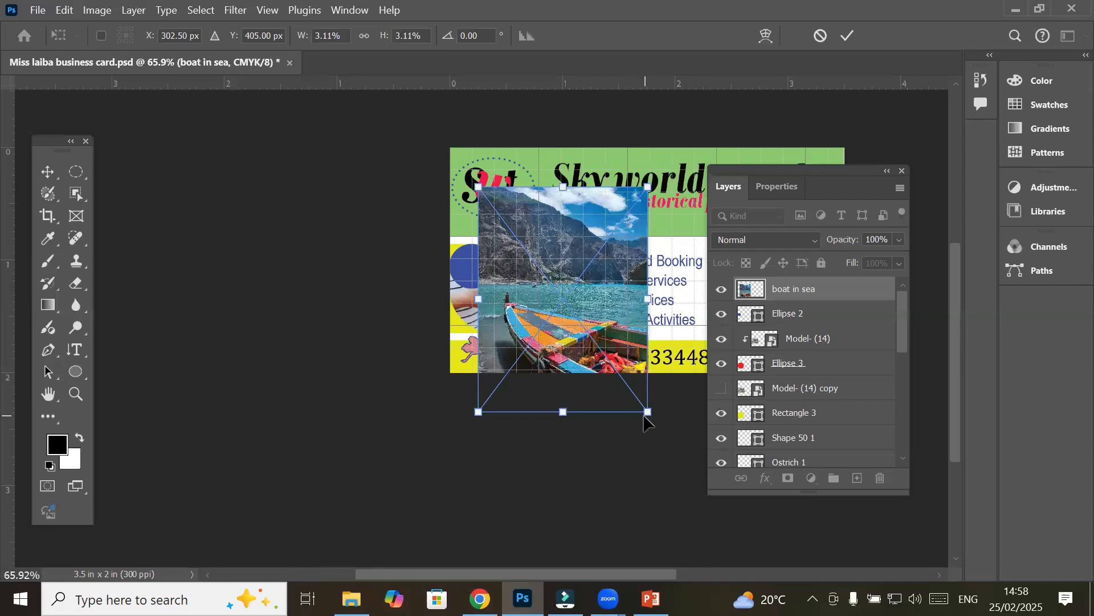
left_click_drag(639, 394, 456, 288)
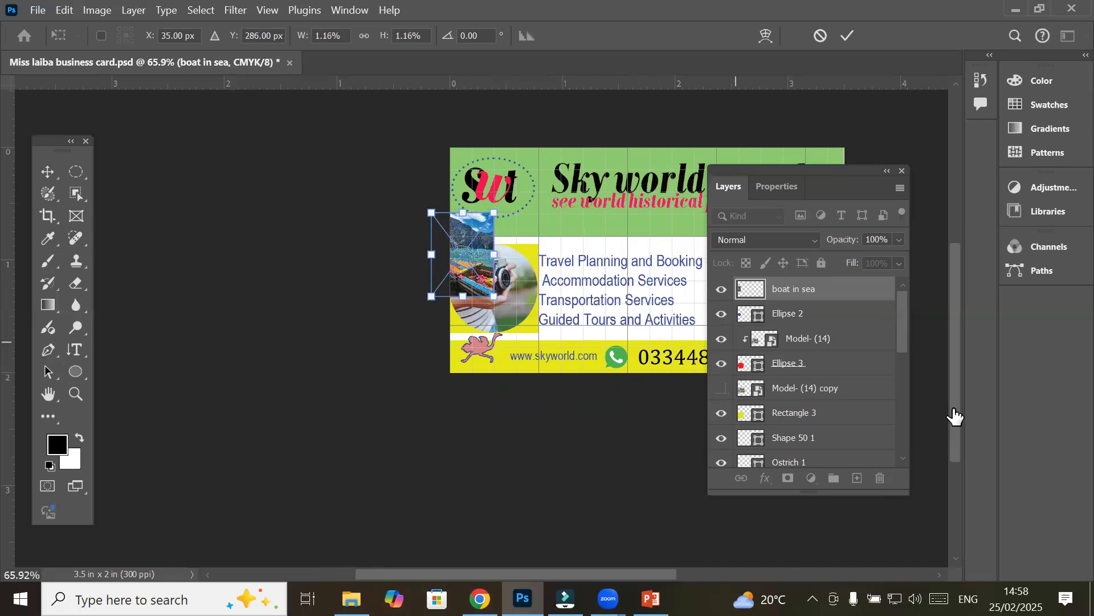
scroll(467, 257, "up", 6)
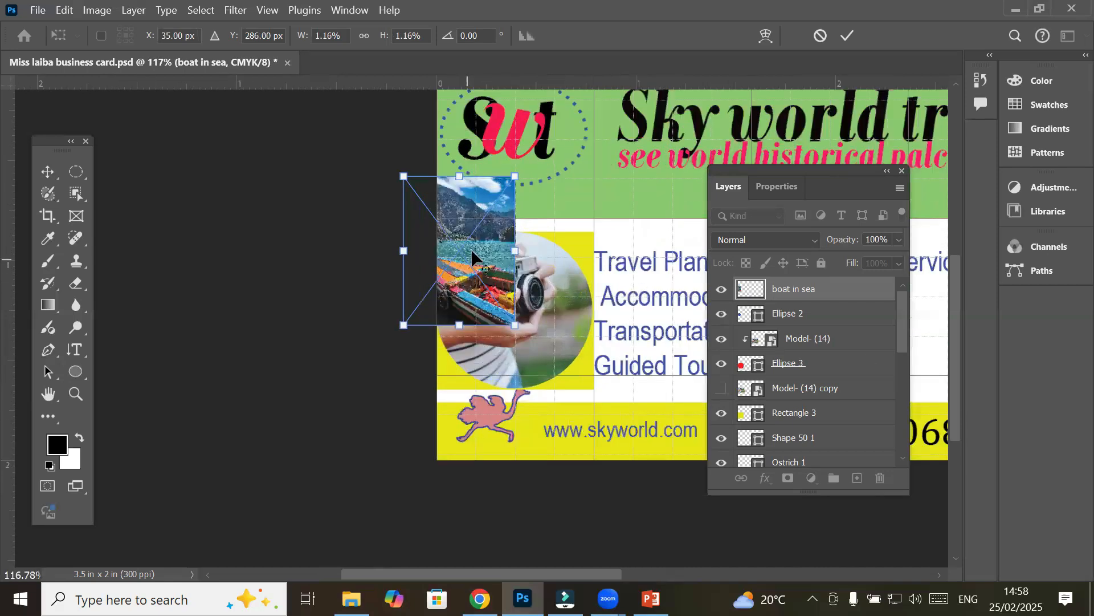
scroll(475, 246, "up", 2)
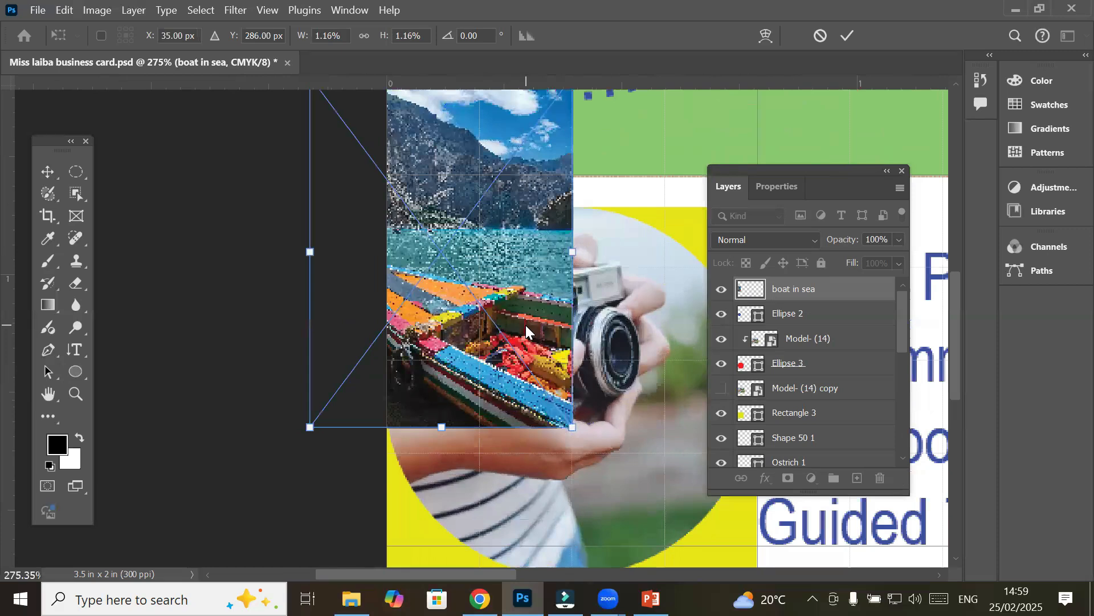
Commit the boat photo's resize and clip it into the Ellipse 2 circle
left_click(806, 286)
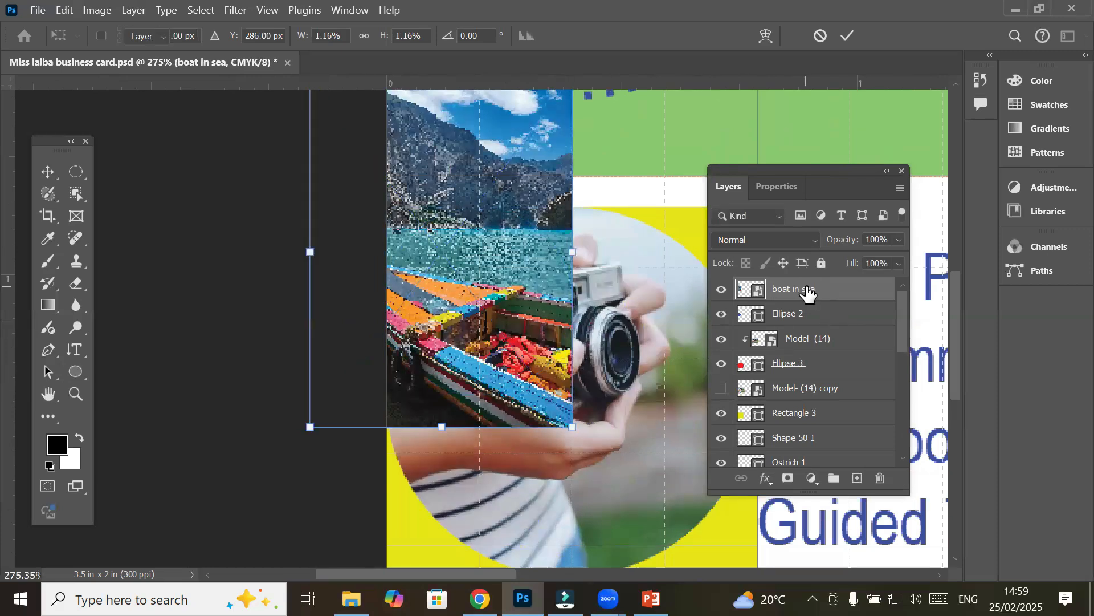
left_click(806, 314)
left_click(806, 314, "ctrl")
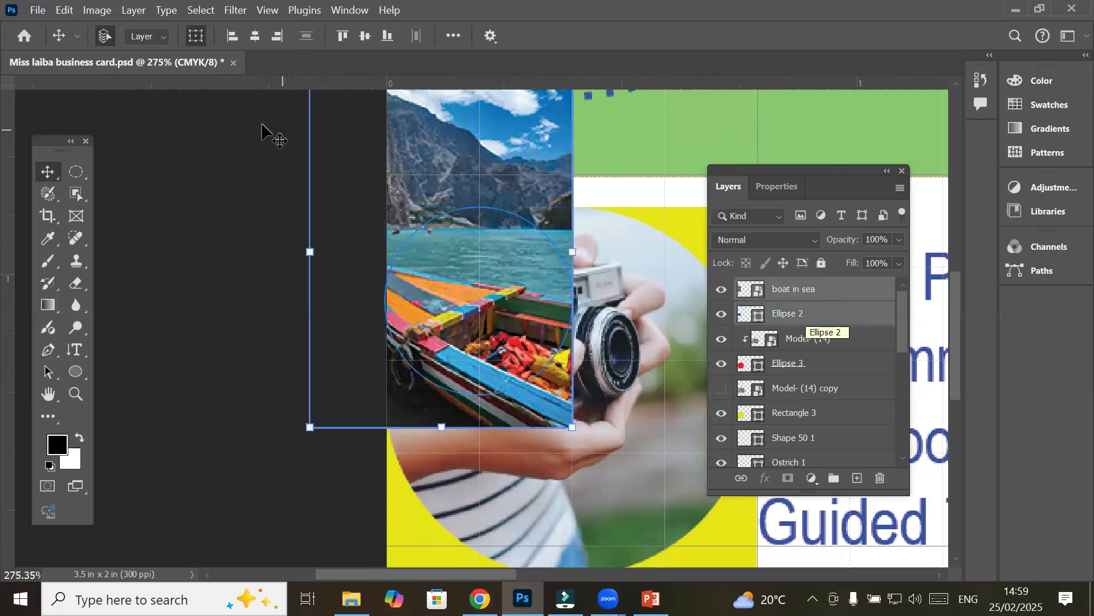
left_click(89, 12)
mouse_move(135, 10)
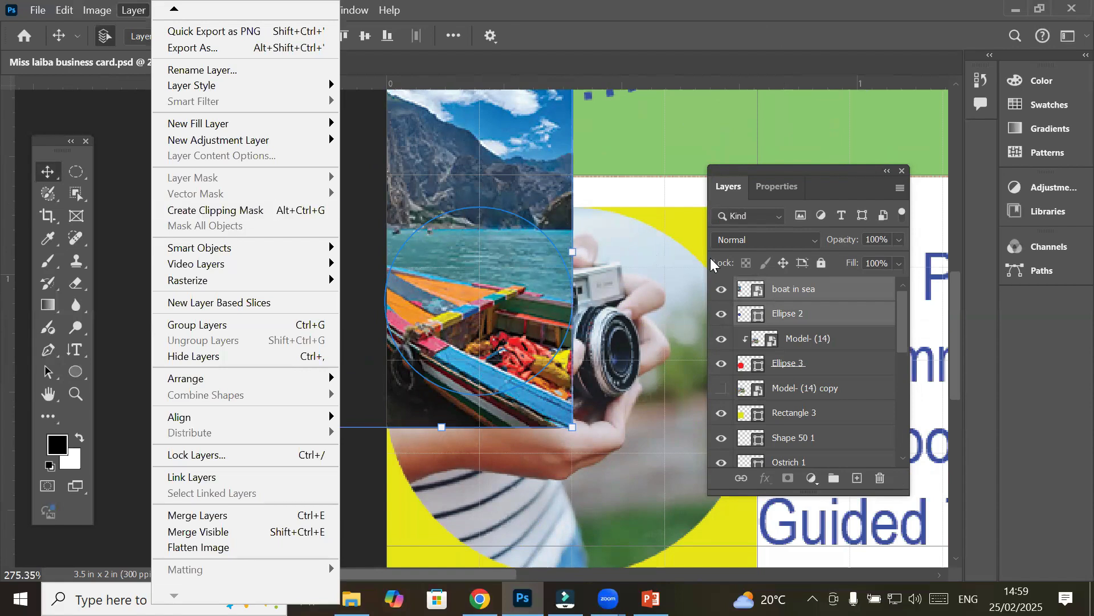
left_click(825, 290)
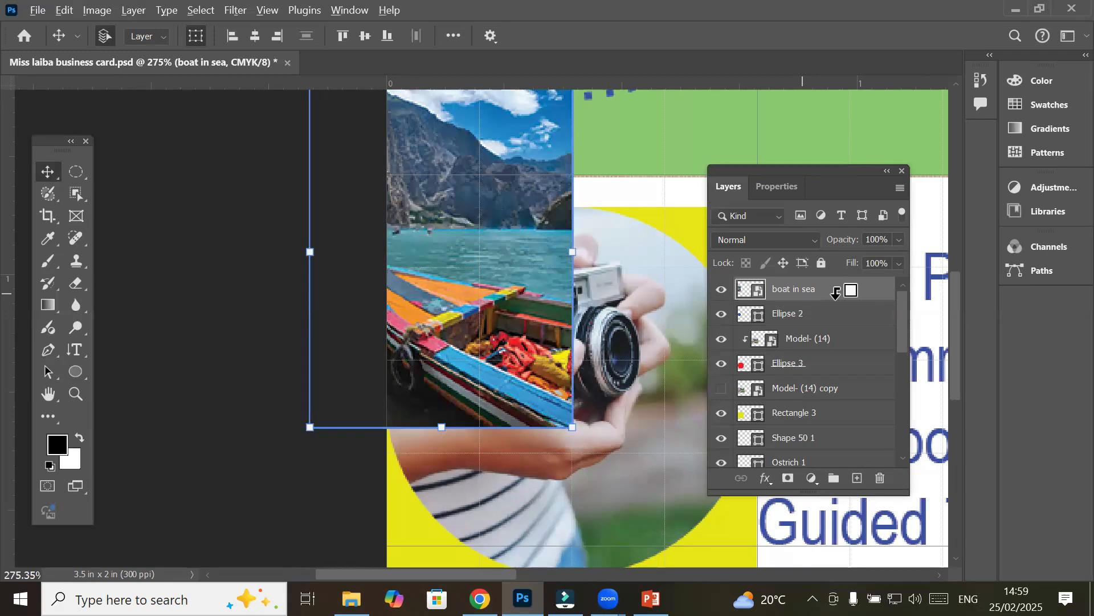
left_click(835, 292, "alt")
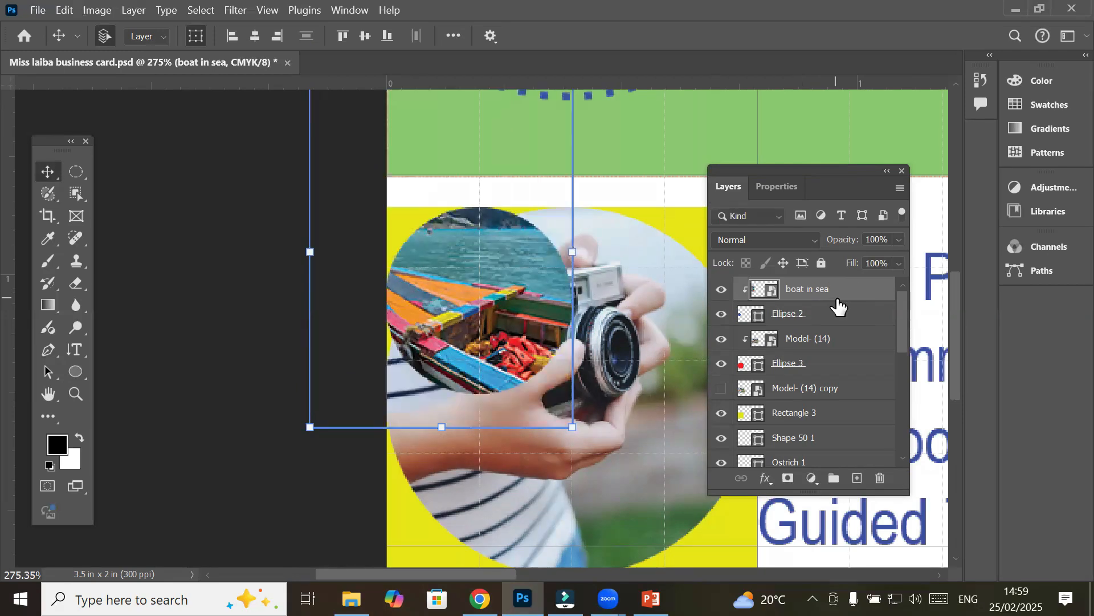
Reselect the boat in sea layer and drag it down in the Layers panel
left_click(199, 297)
scroll(289, 333, "down", 2)
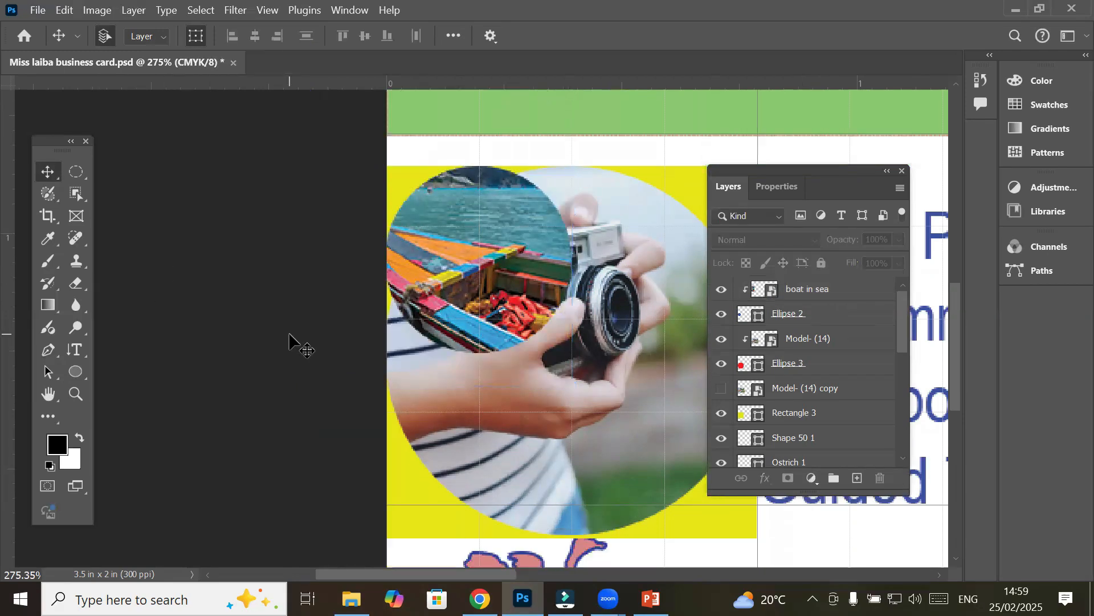
scroll(289, 334, "down", 2)
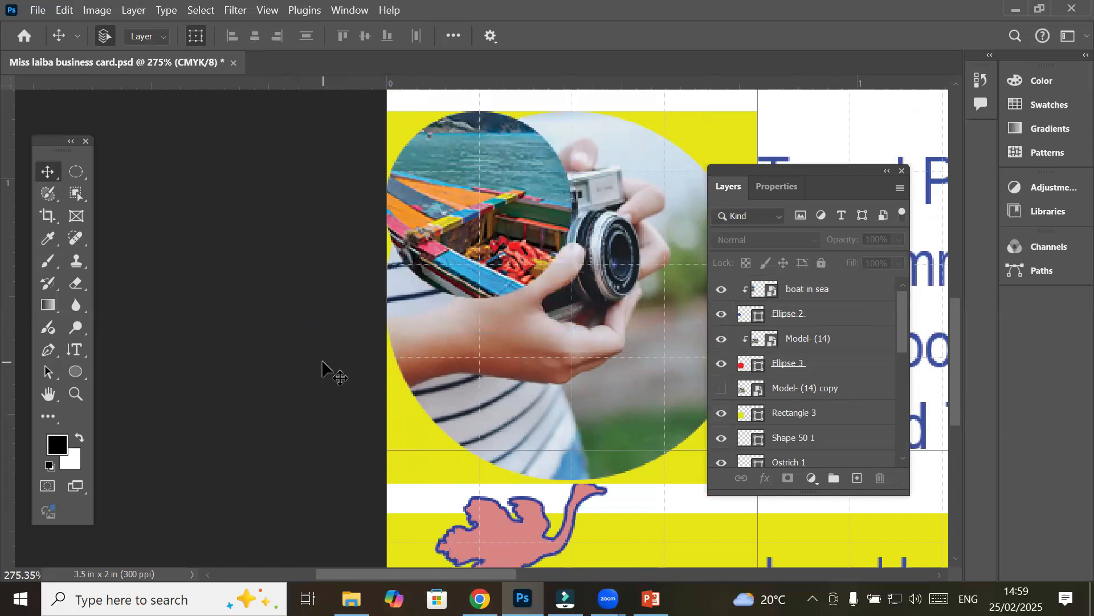
scroll(322, 370, "down", 6)
left_click(838, 413)
left_click(878, 339)
left_click(884, 289)
left_click_drag(812, 294, 804, 317)
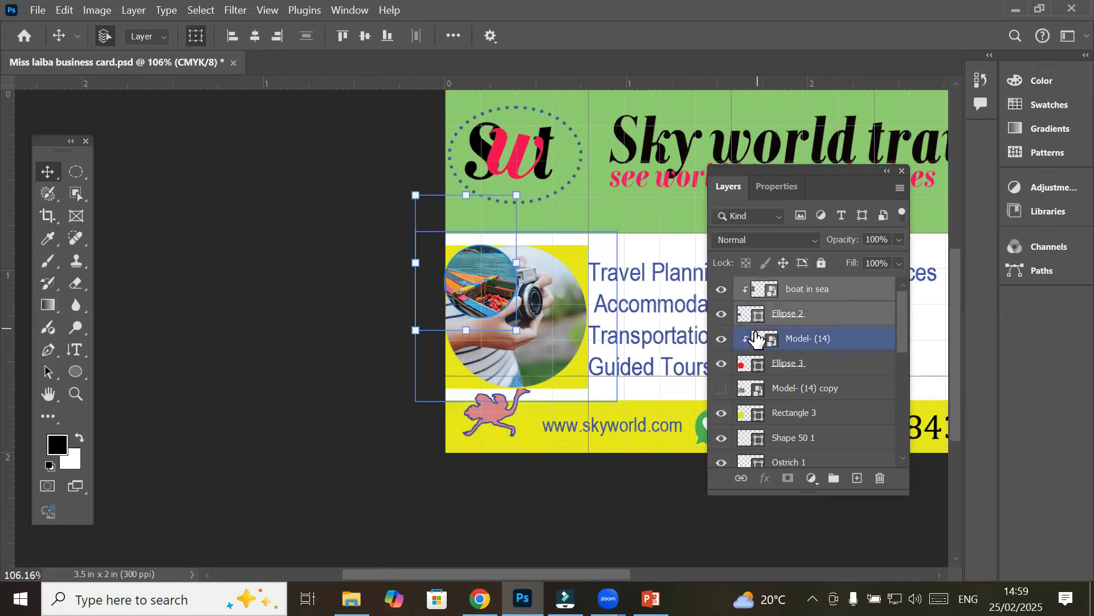
left_click(795, 317)
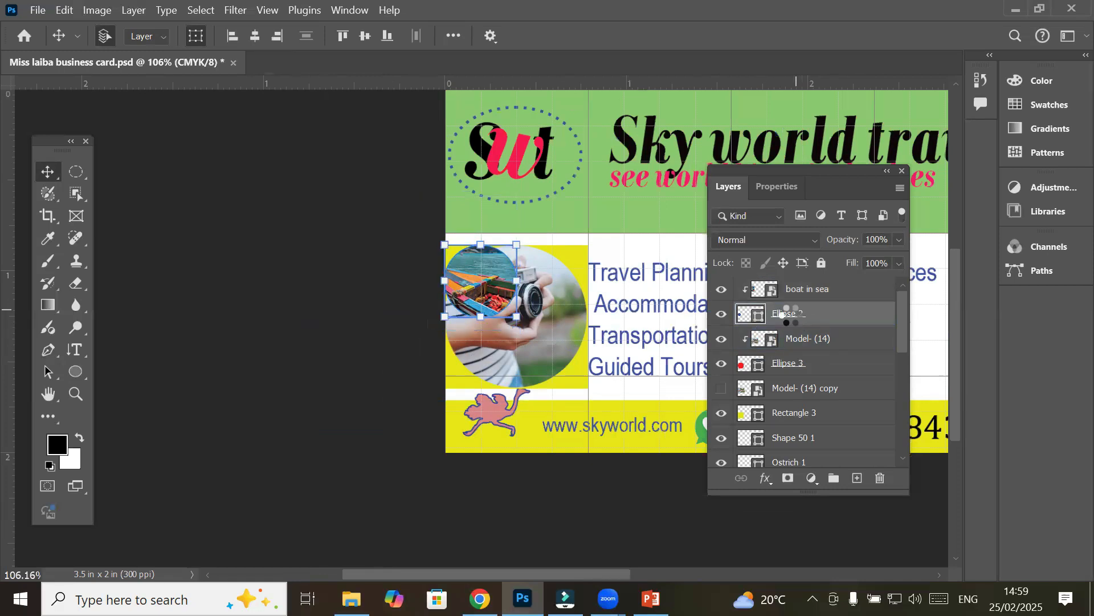
scroll(807, 262, "up", 2)
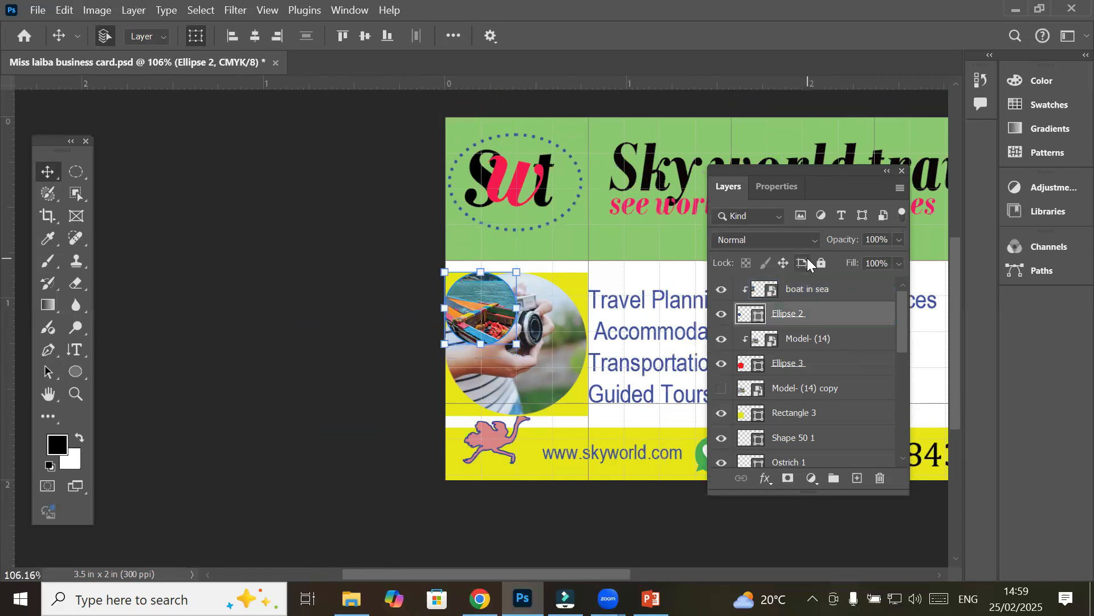
left_click(809, 295, "shift")
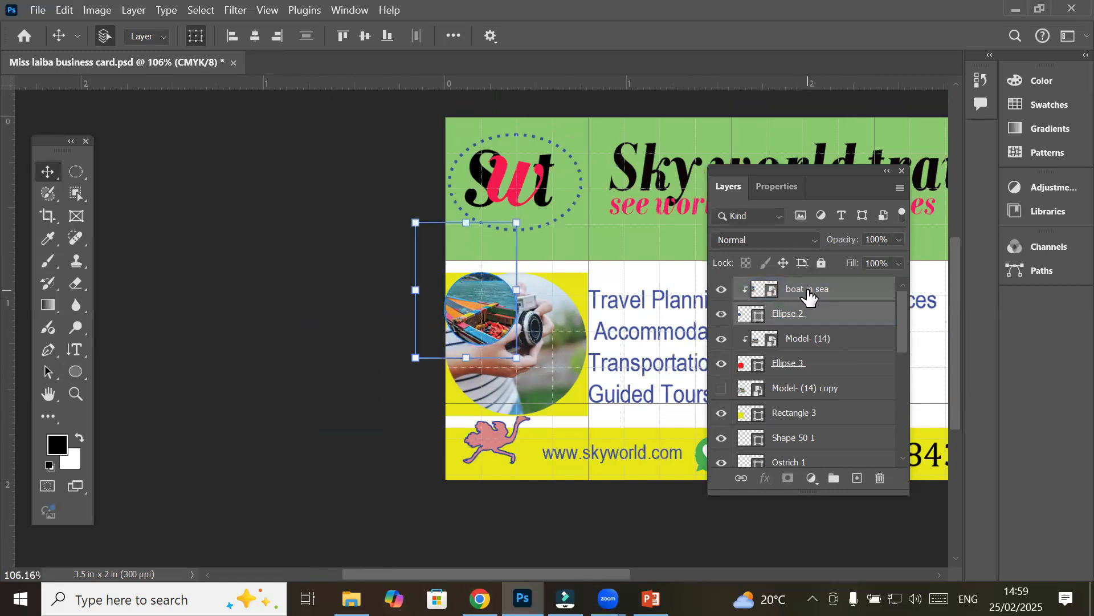
key("Down")
key("Down")
key("Down")
key("Down")
key("Down")
key("Down")
key("Down")
key("Down")
key("Down")
key("Down")
key("Down")
key("Down")
key("Down")
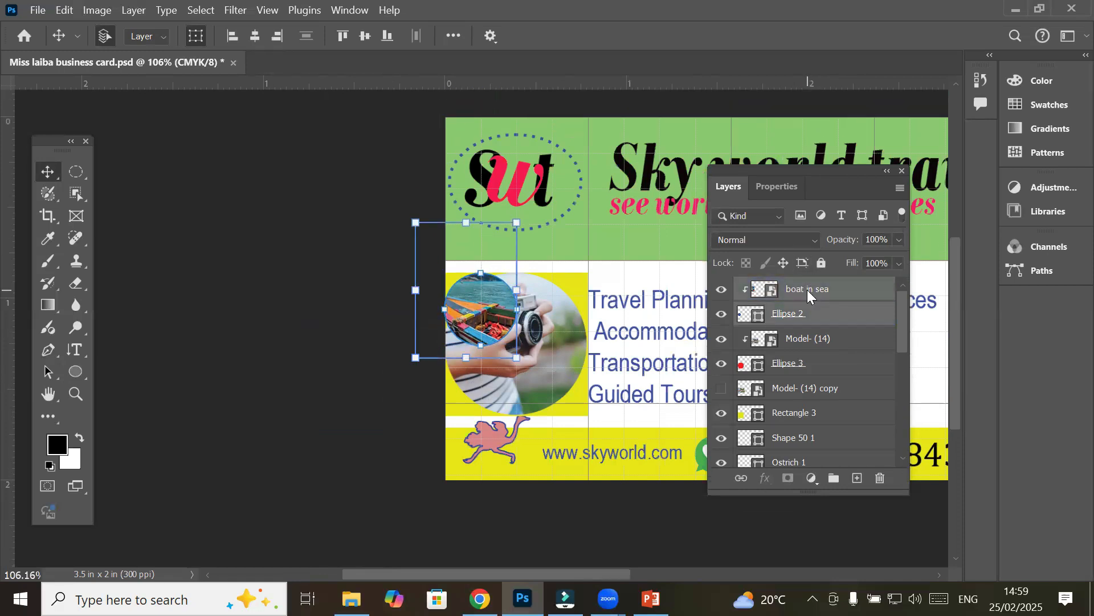
key("Down")
key("Down")
key("Down")
key("Down")
key("Down")
key("Down")
key("Down")
key("Down")
key("Down")
key("Right")
key("Right")
key("Right")
key("Right")
key("Right")
key("Right")
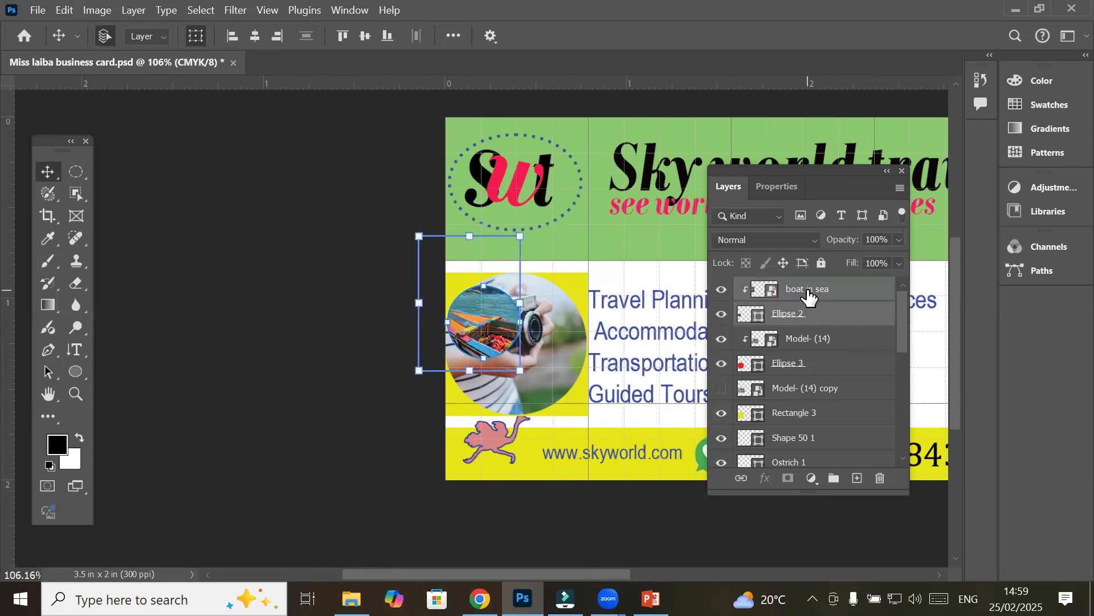
left_click_drag(506, 310, 578, 403)
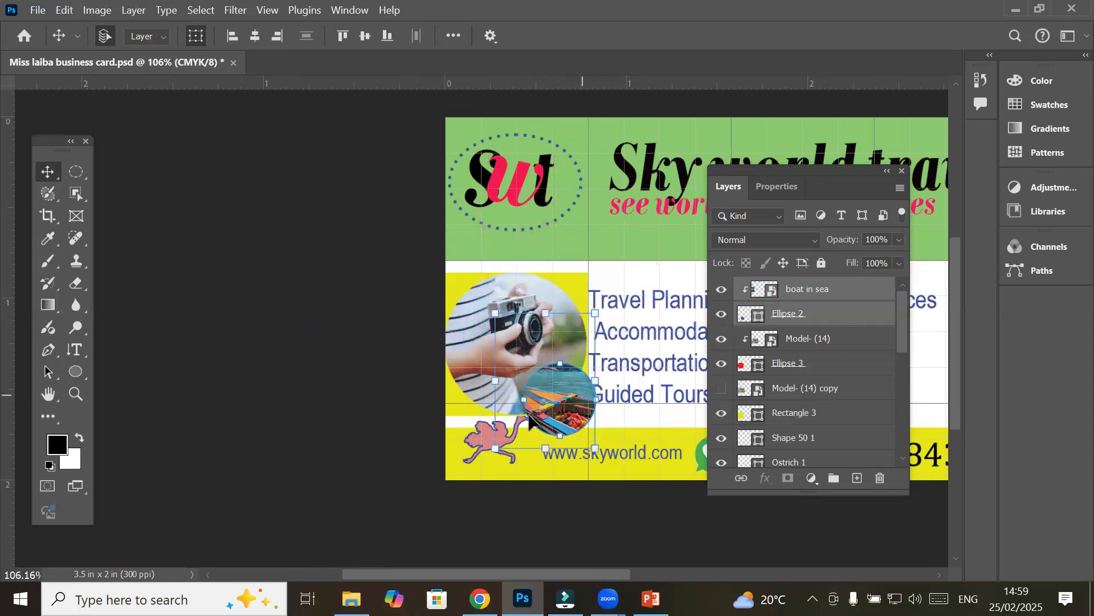
left_click(362, 386)
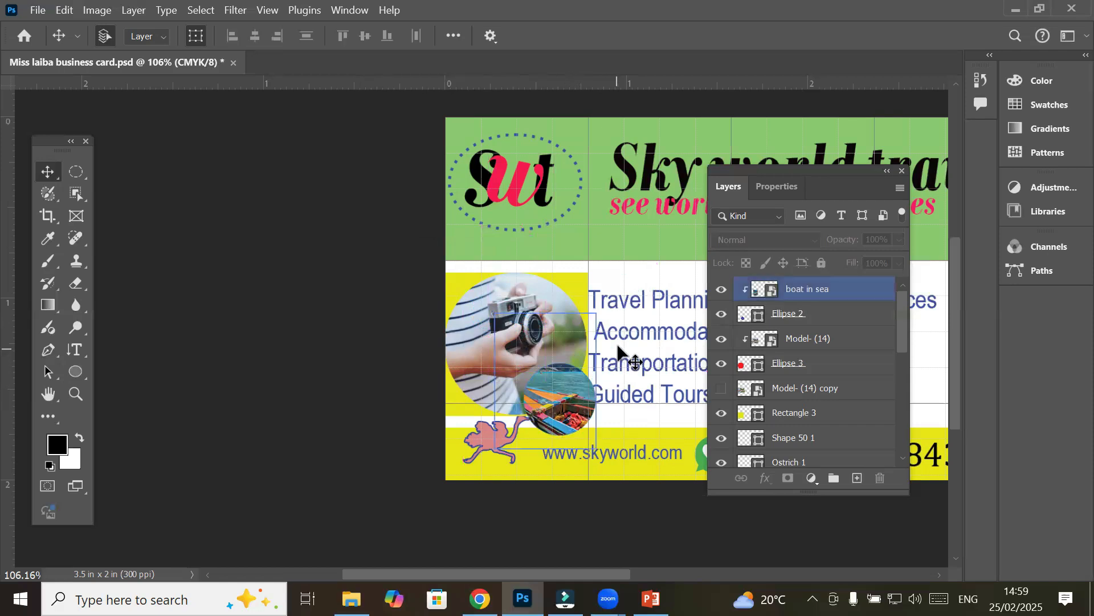
scroll(615, 348, "up", 1)
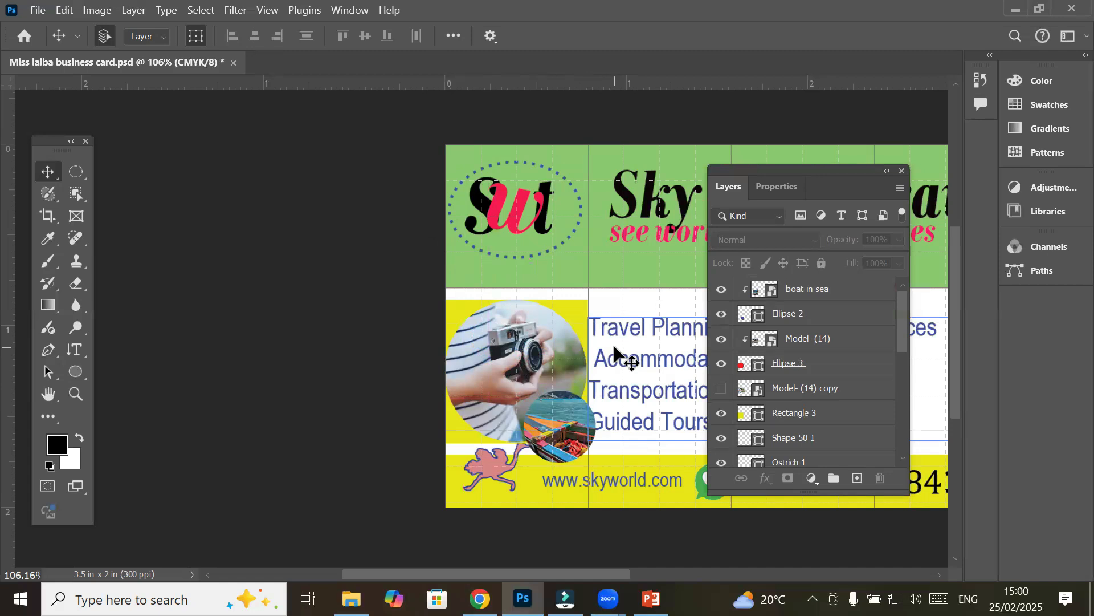
scroll(521, 484, "up", 1)
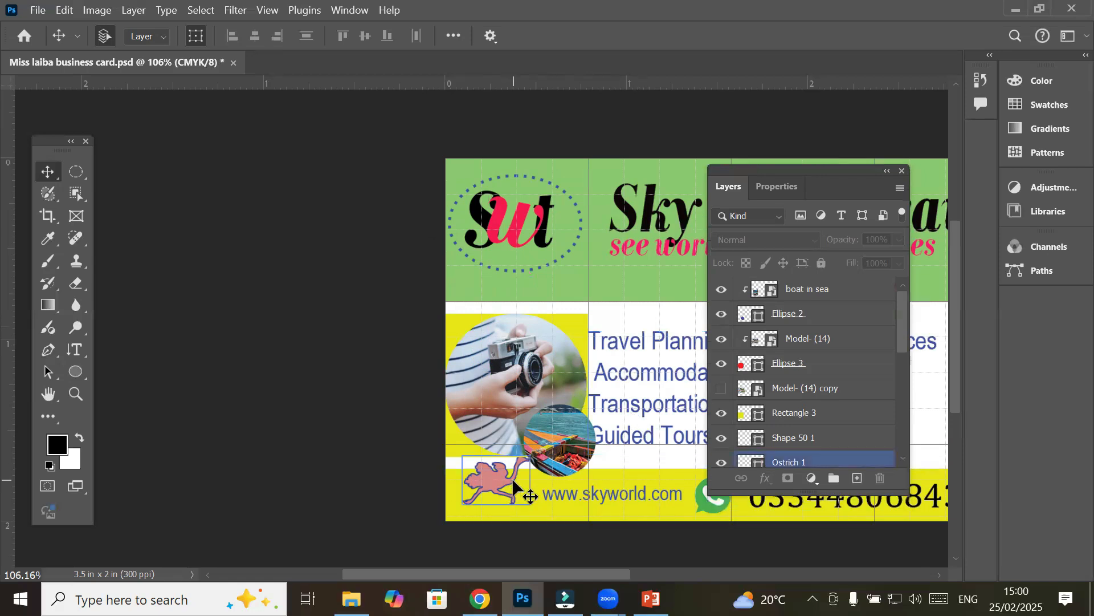
scroll(513, 482, "down", 1)
scroll(512, 481, "up", 8)
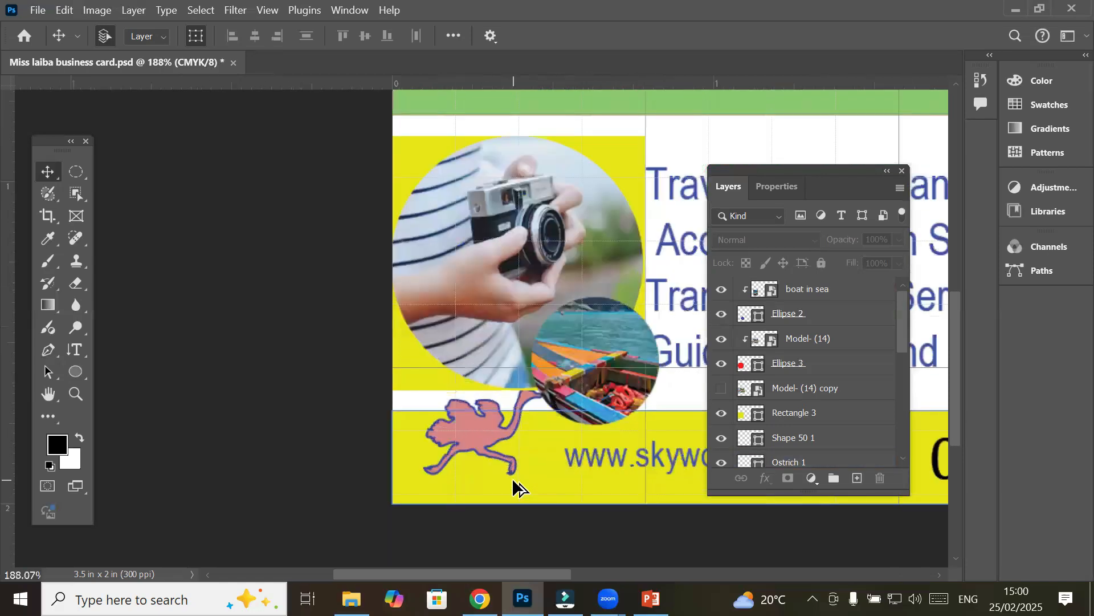
scroll(512, 478, "up", 1)
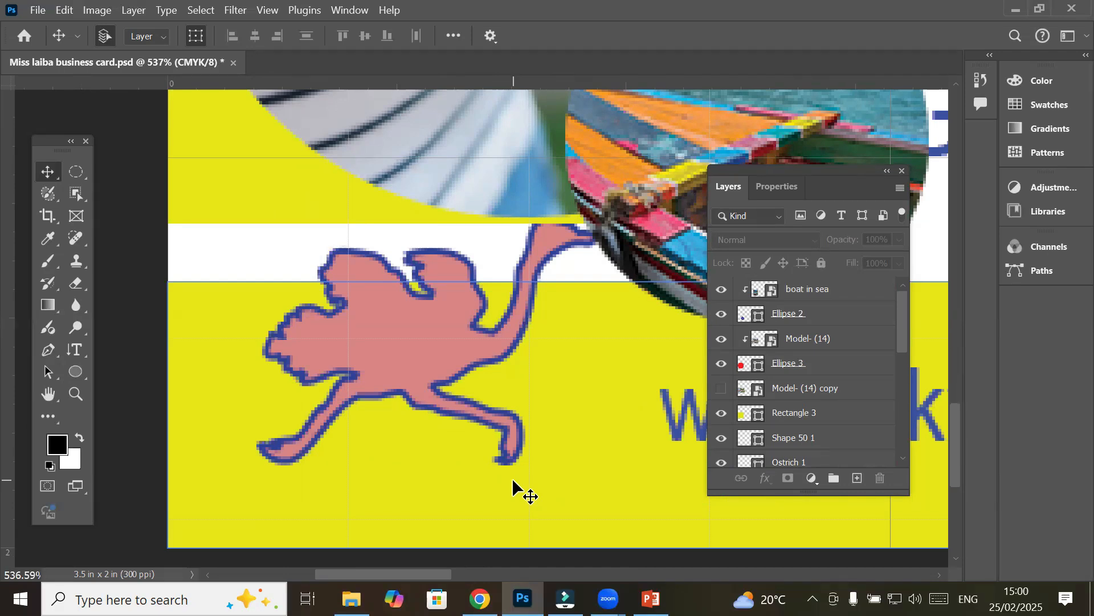
With the ostrich layer selected, pick the Great Sphinx, Chephren Pyramid, Giza, Egypt photo to embed
left_click(393, 335)
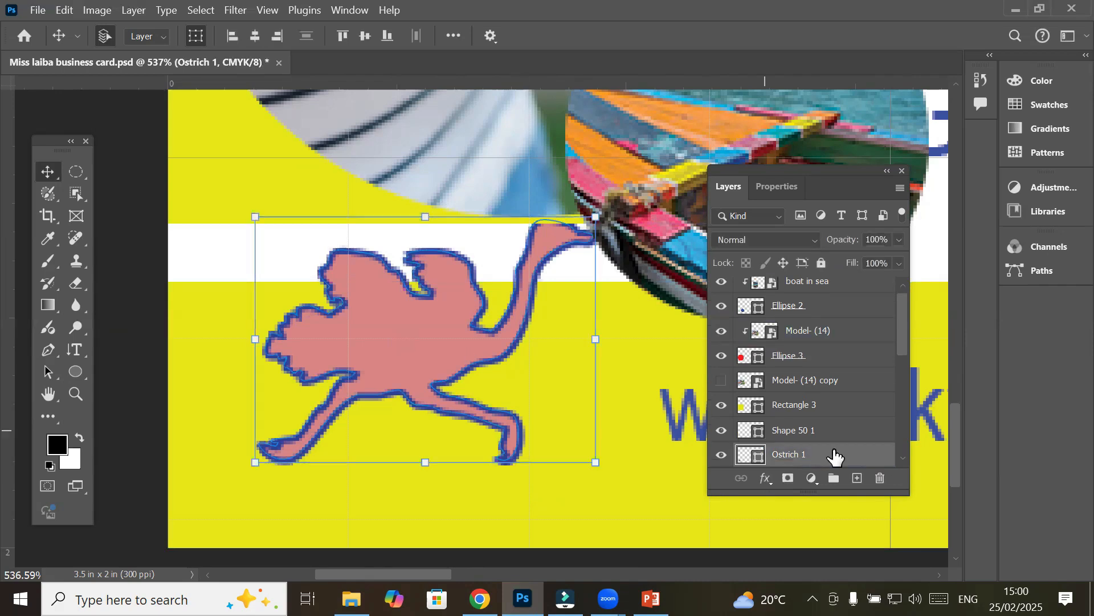
left_click(779, 438)
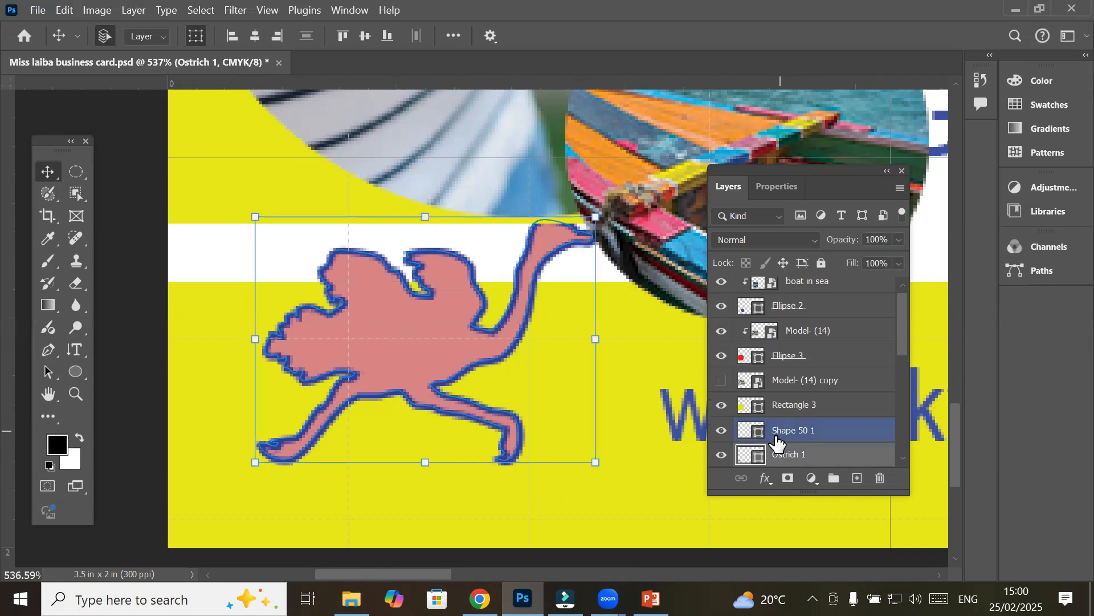
left_click_drag(777, 442, 780, 456)
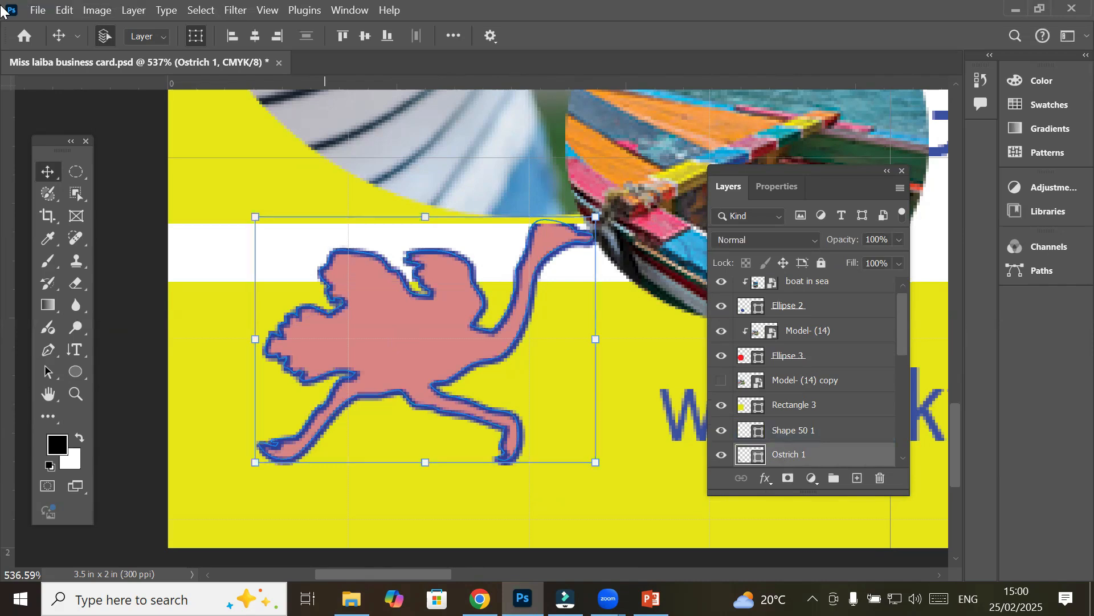
left_click(35, 9)
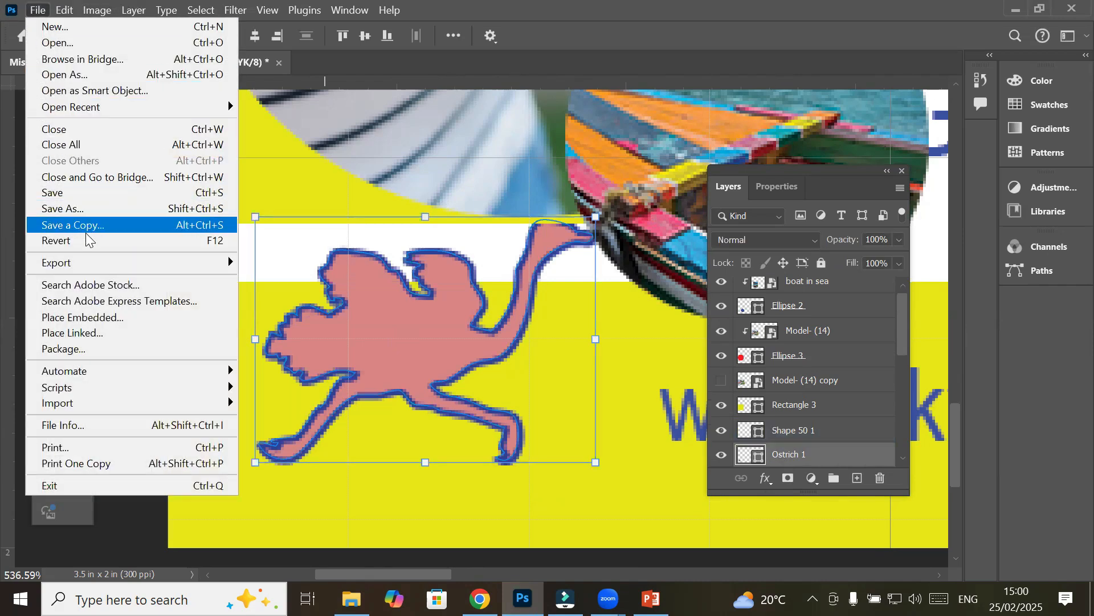
left_click(117, 318)
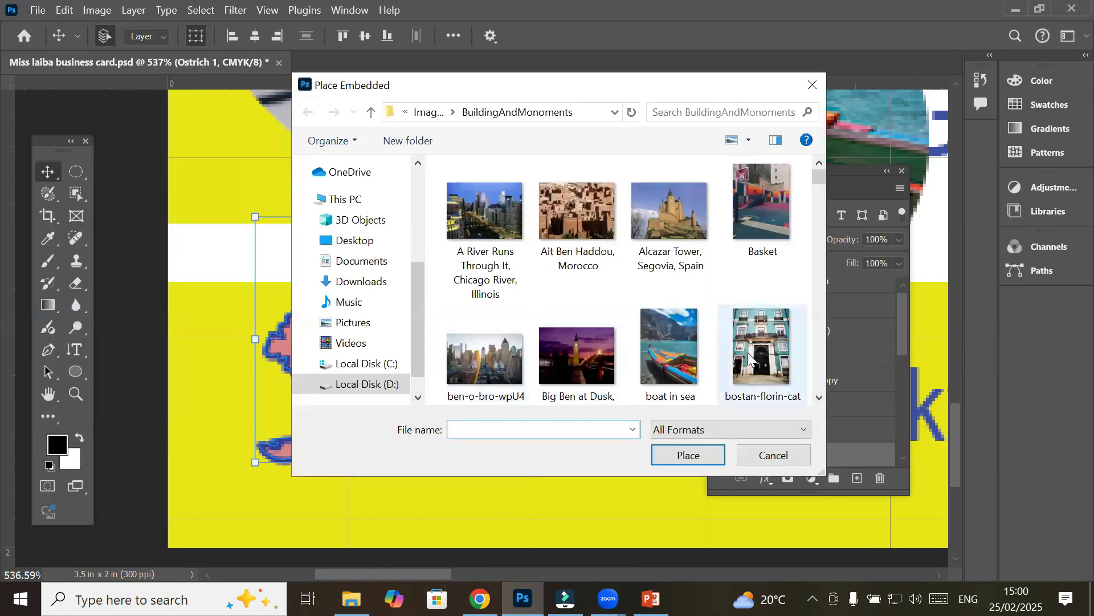
scroll(751, 360, "down", 4)
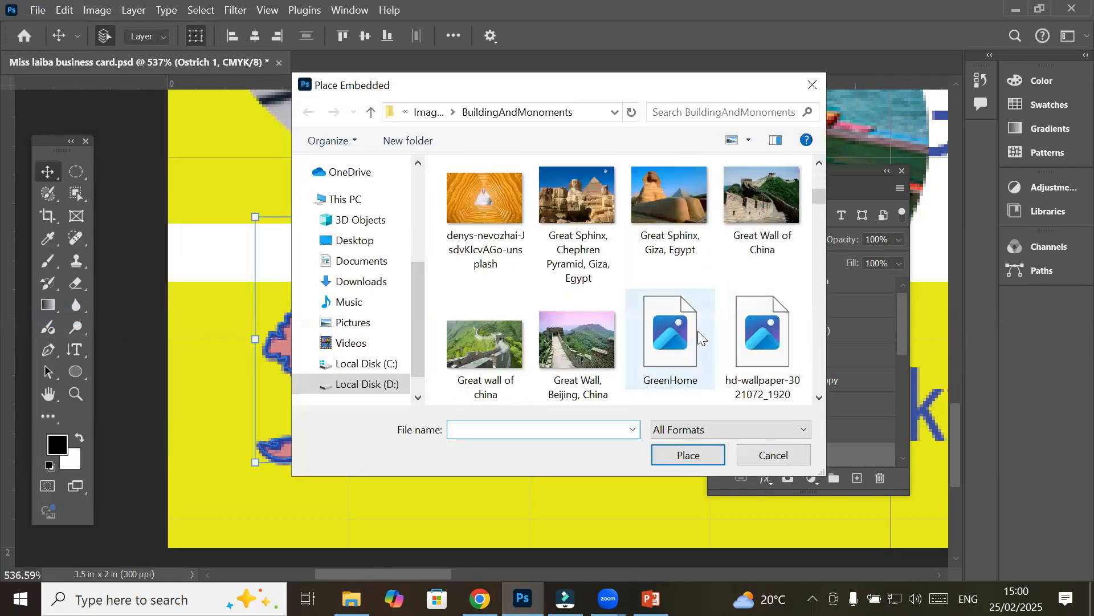
left_click(578, 191)
Place the Sphinx photo, shrink it to 2.64%, and move it left over the ostrich
left_click(688, 454)
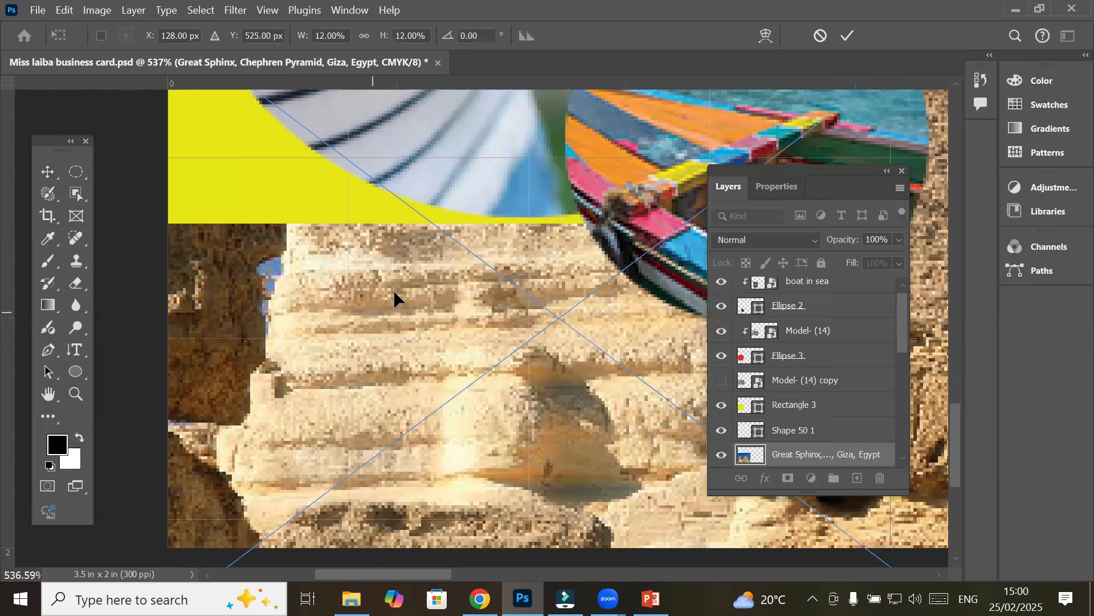
scroll(403, 282, "down", 10)
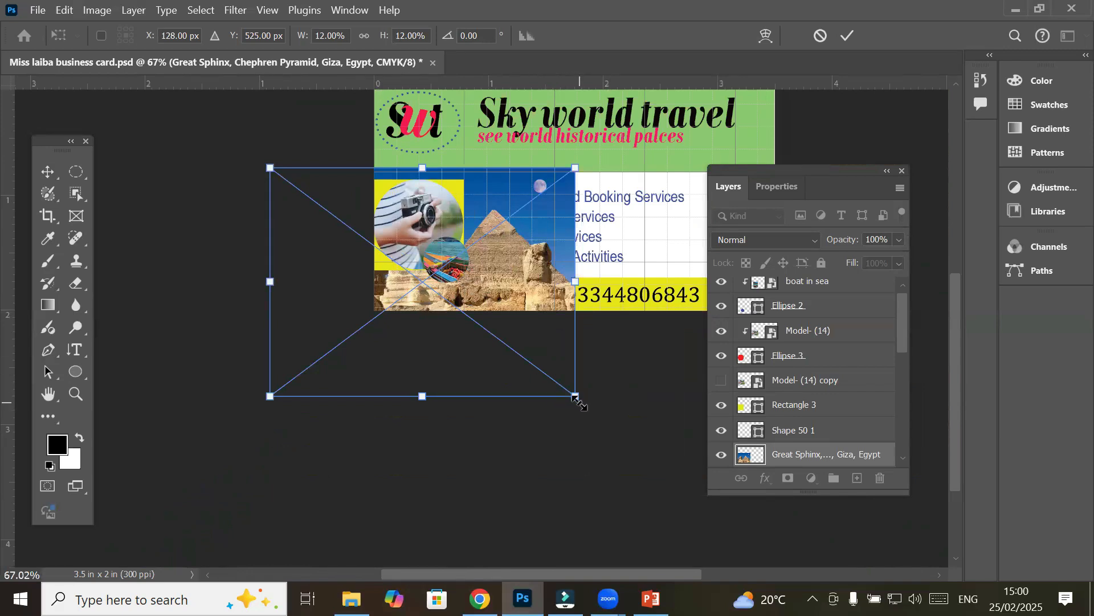
left_click_drag(579, 402, 449, 330)
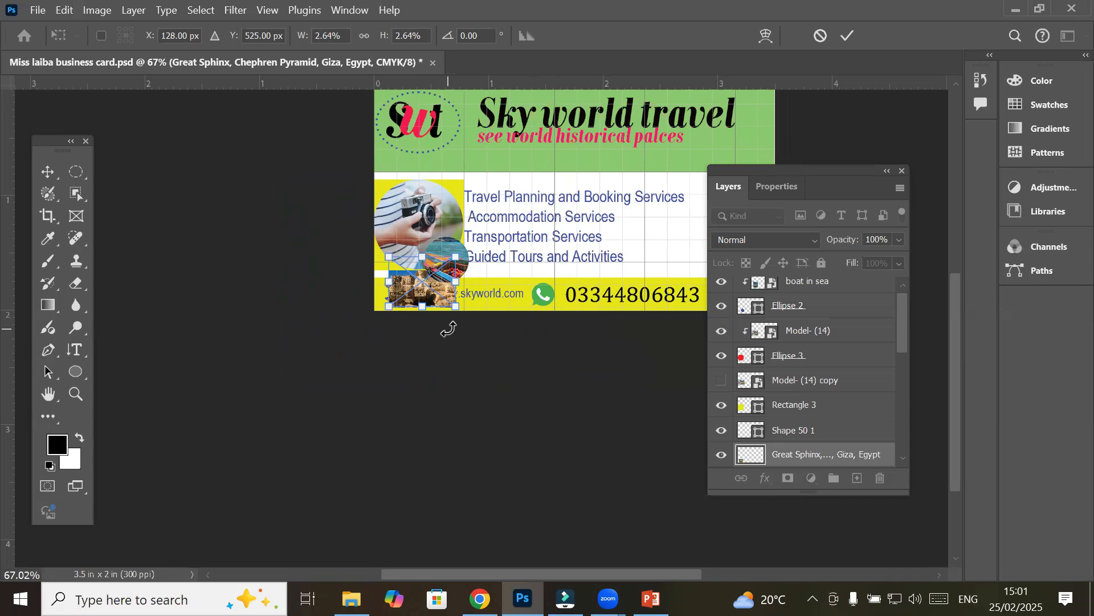
scroll(411, 245, "up", 5)
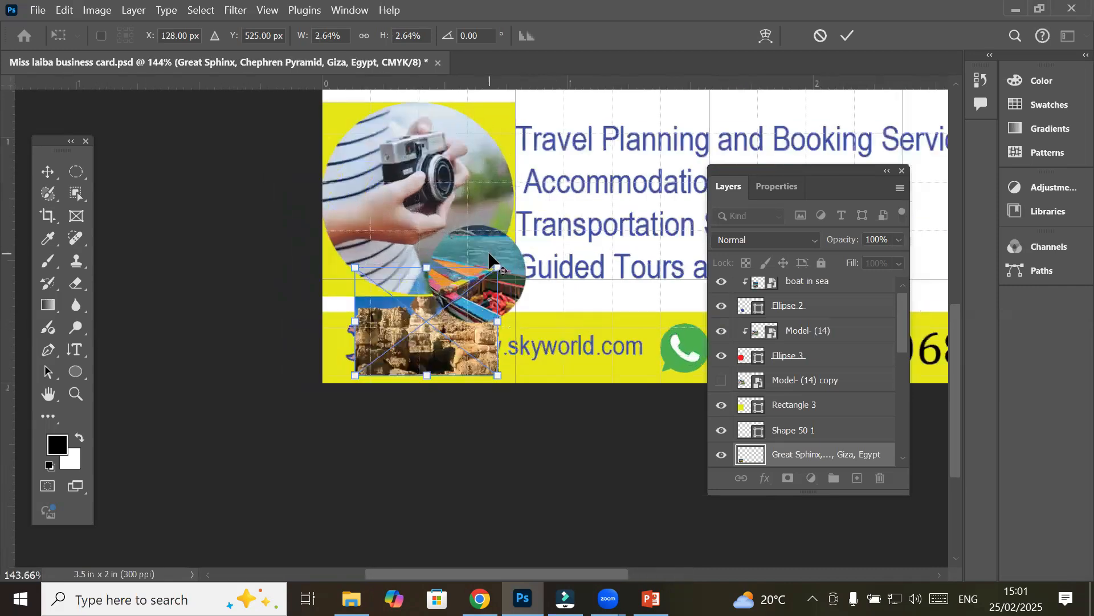
scroll(489, 259, "up", 2)
left_click_drag(393, 358, 336, 365)
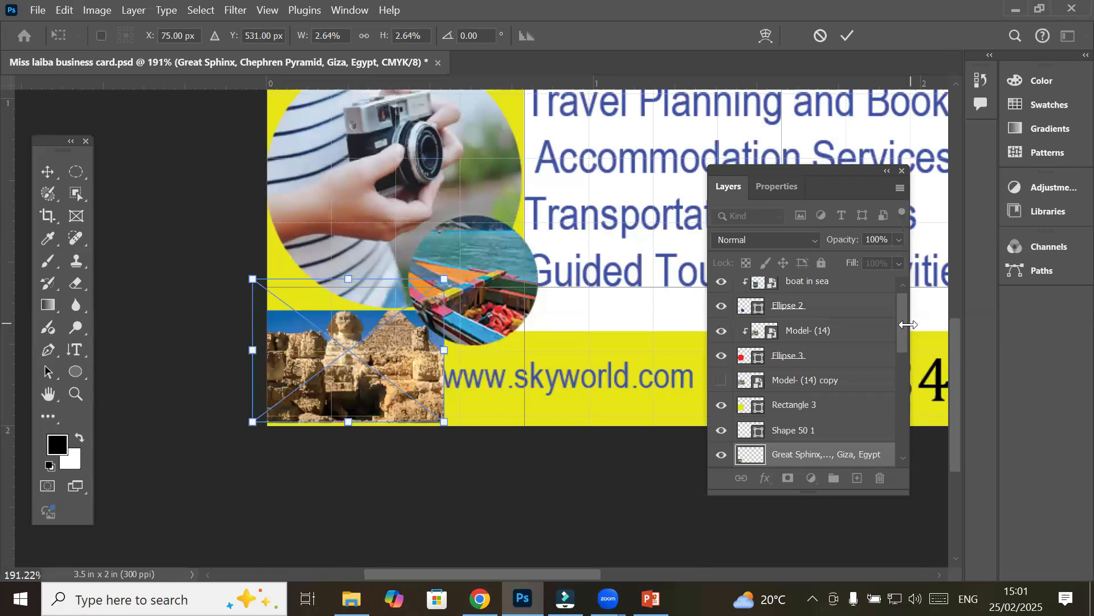
left_click_drag(903, 327, 900, 372)
Commit the Sphinx photo's size and position and clip it into the Ostrich 1 shape
left_click(789, 345)
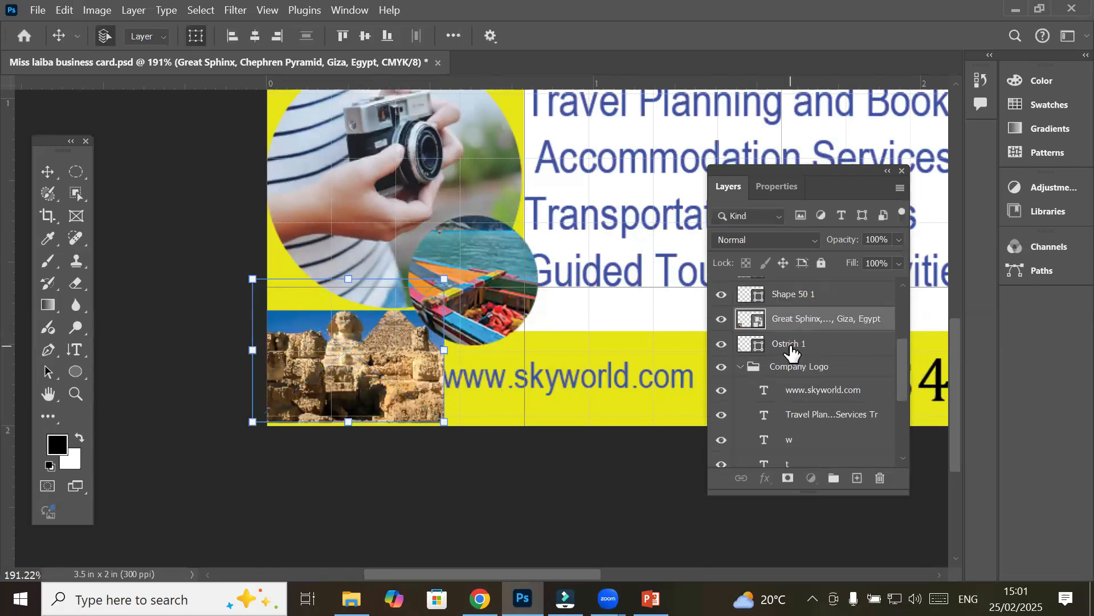
left_click(800, 329)
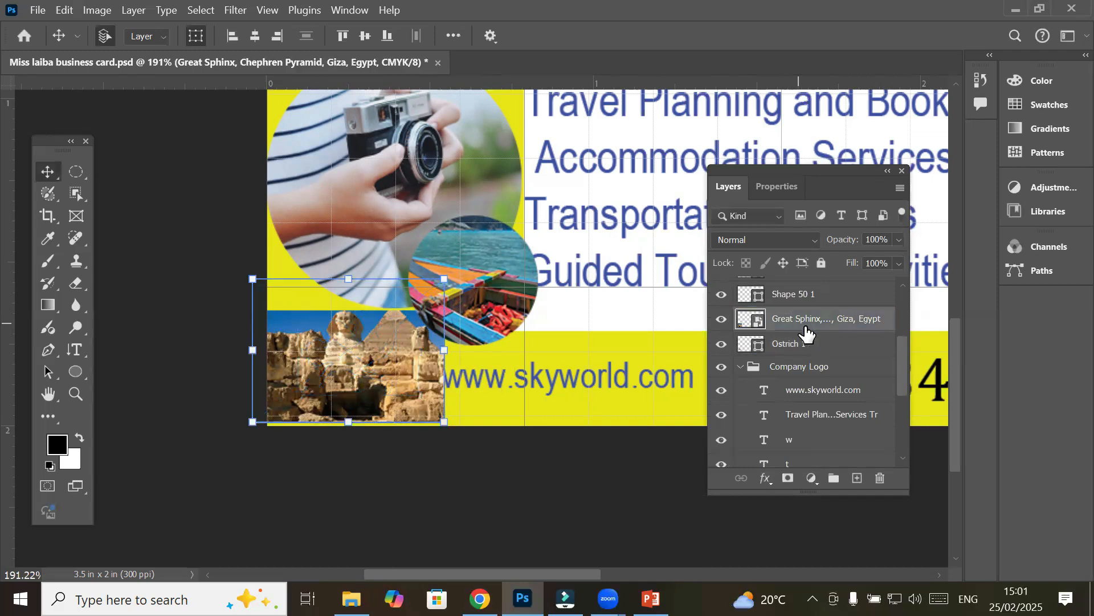
left_click_drag(823, 323, 844, 321)
left_click(845, 323, "alt")
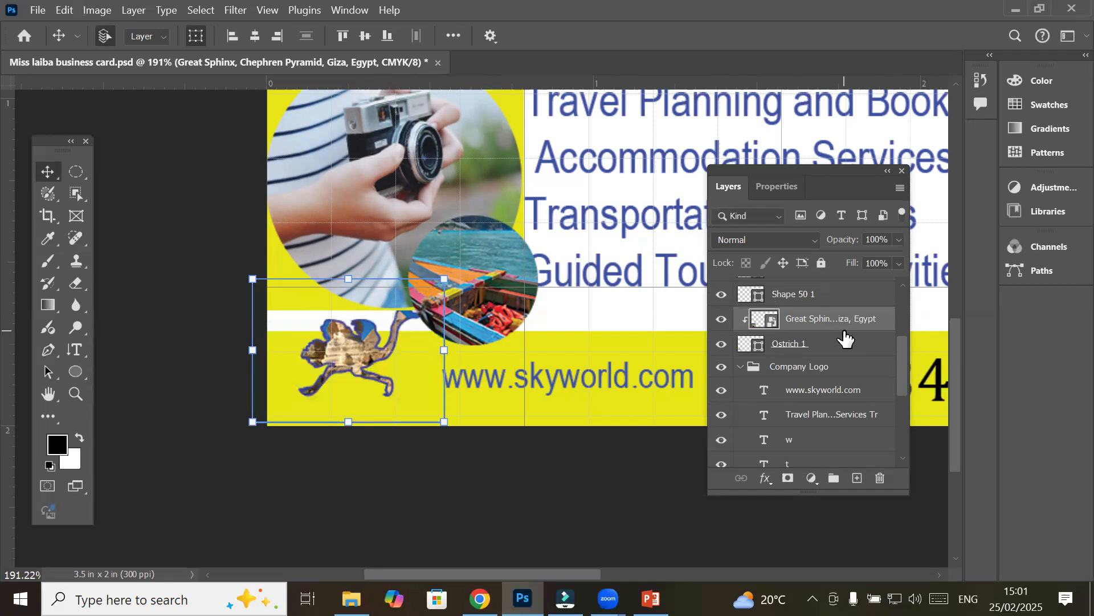
Reselect the Sphinx photo layer and shift it down so the head fills the ostrich body
scroll(389, 299, "up", 5)
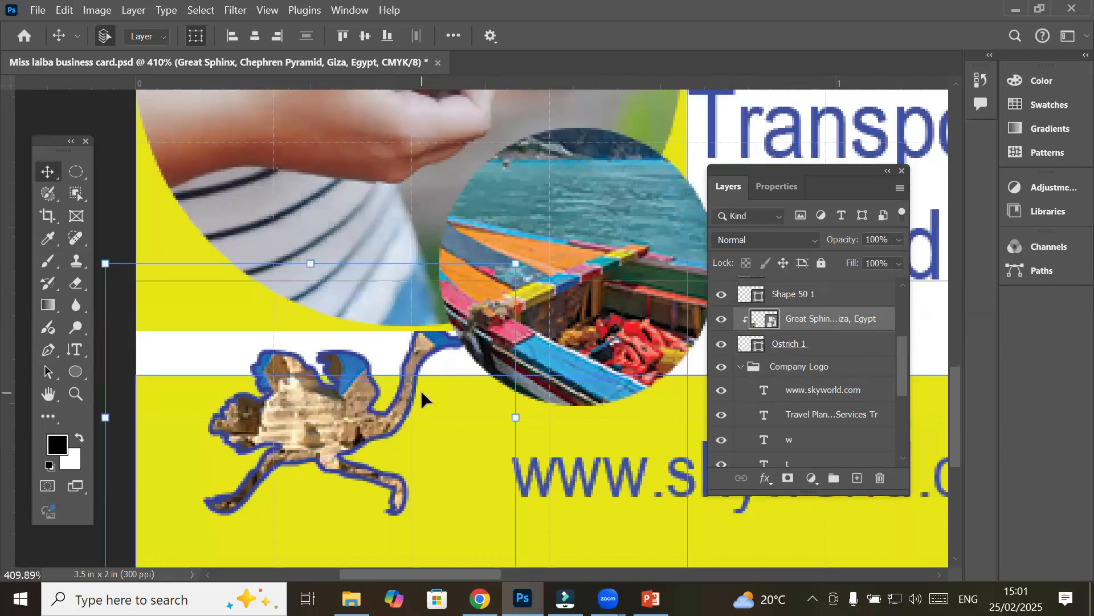
left_click(759, 368)
left_click(786, 345)
left_click(791, 373)
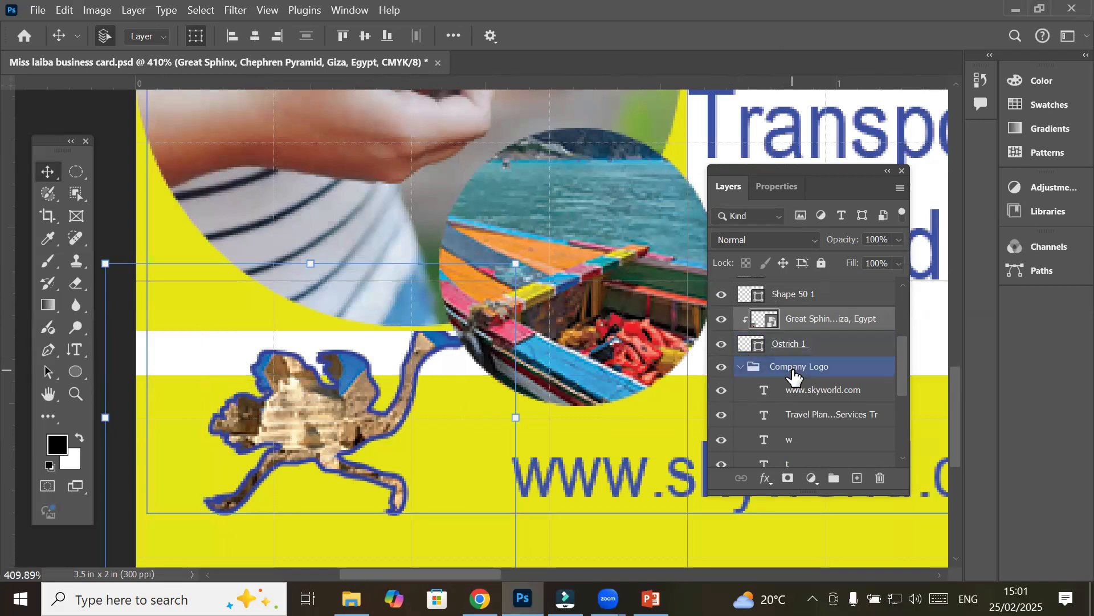
left_click(798, 349)
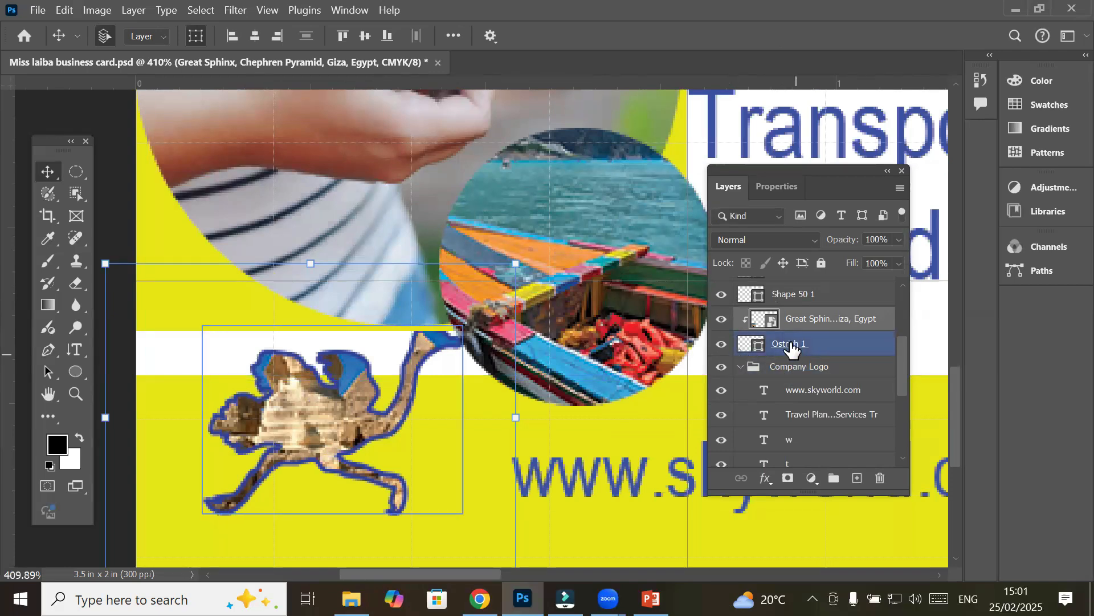
left_click(793, 347)
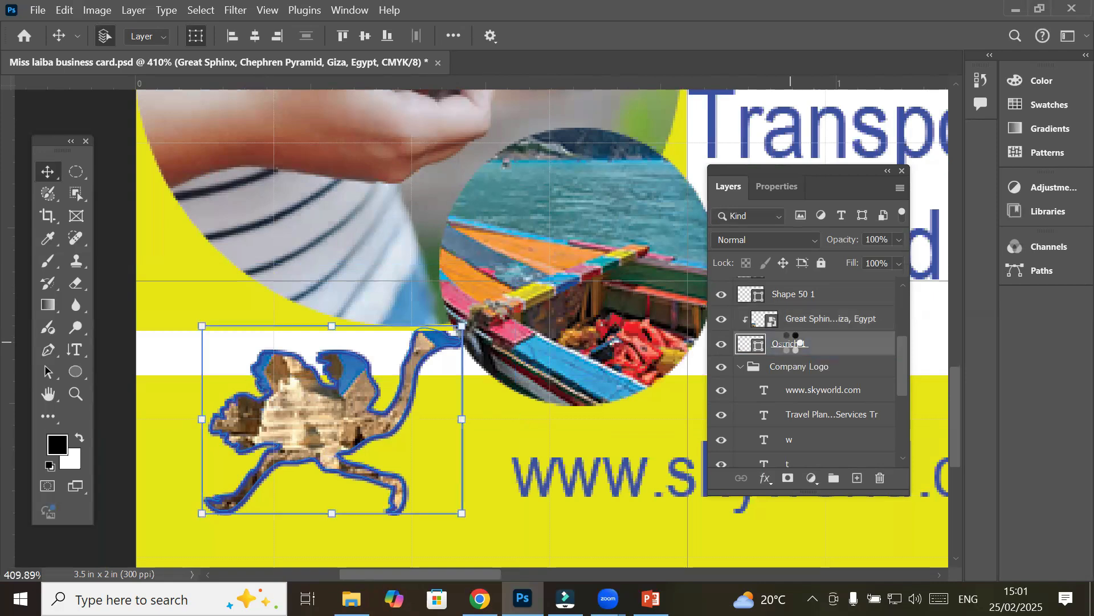
left_click(806, 319)
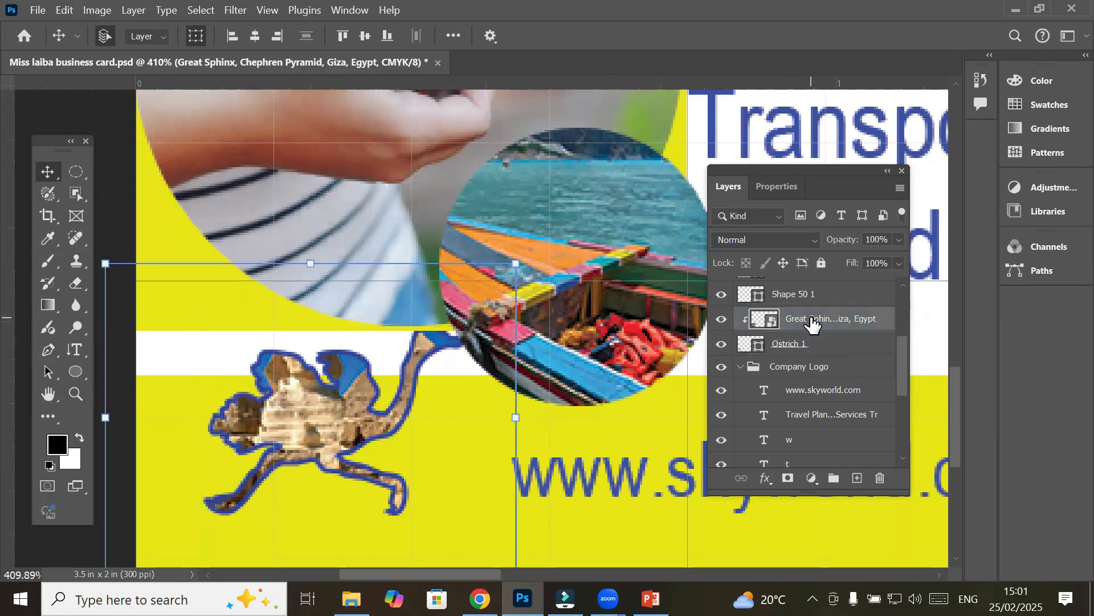
left_click(796, 345)
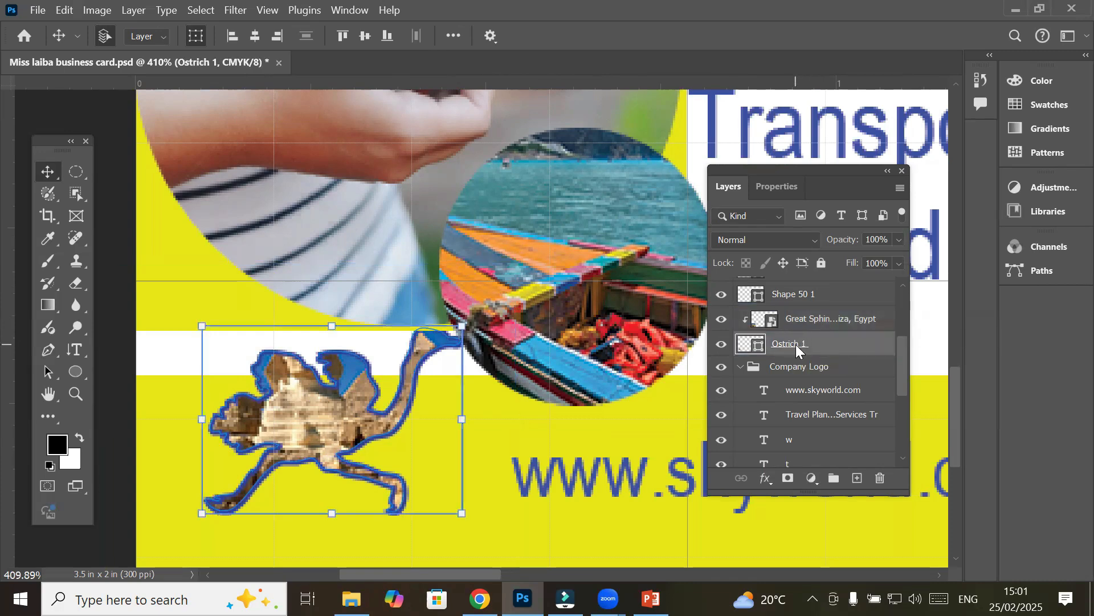
left_click(801, 319)
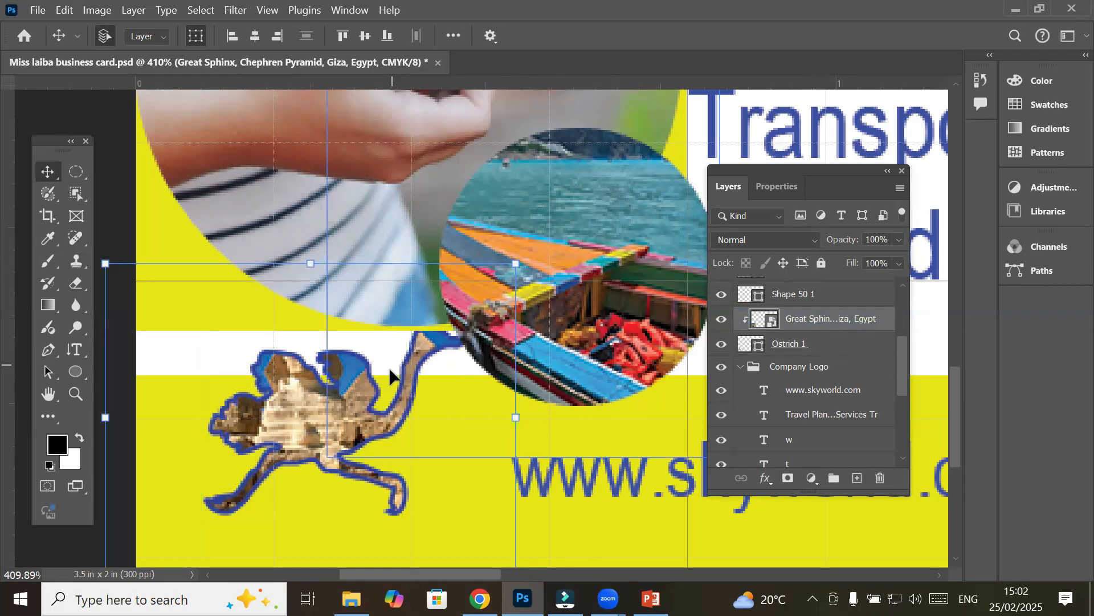
left_click_drag(307, 413, 305, 459)
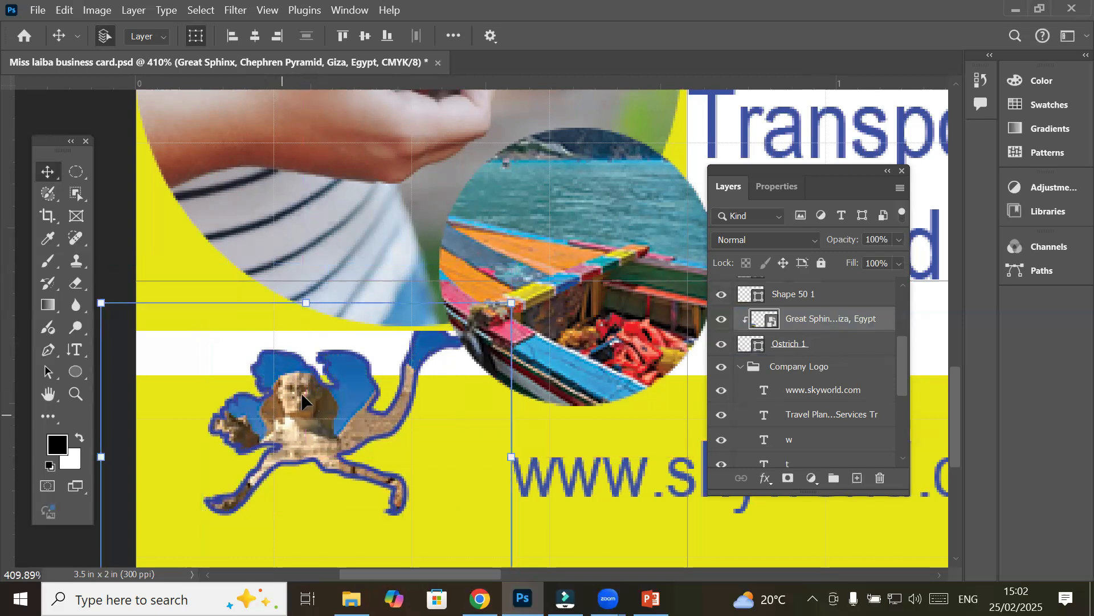
scroll(303, 407, "up", 6)
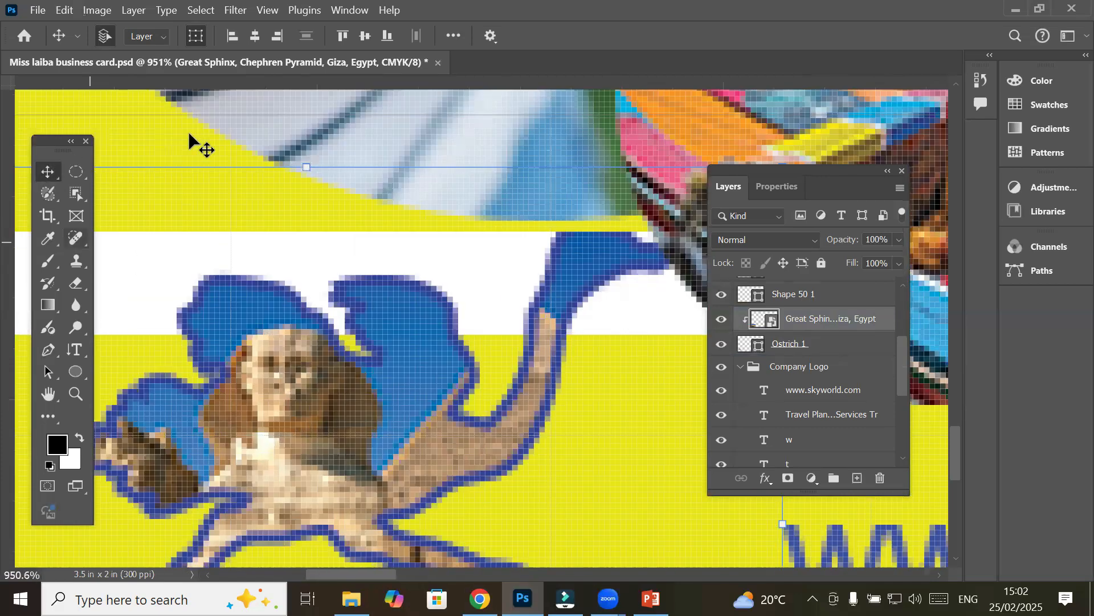
left_click(217, 136)
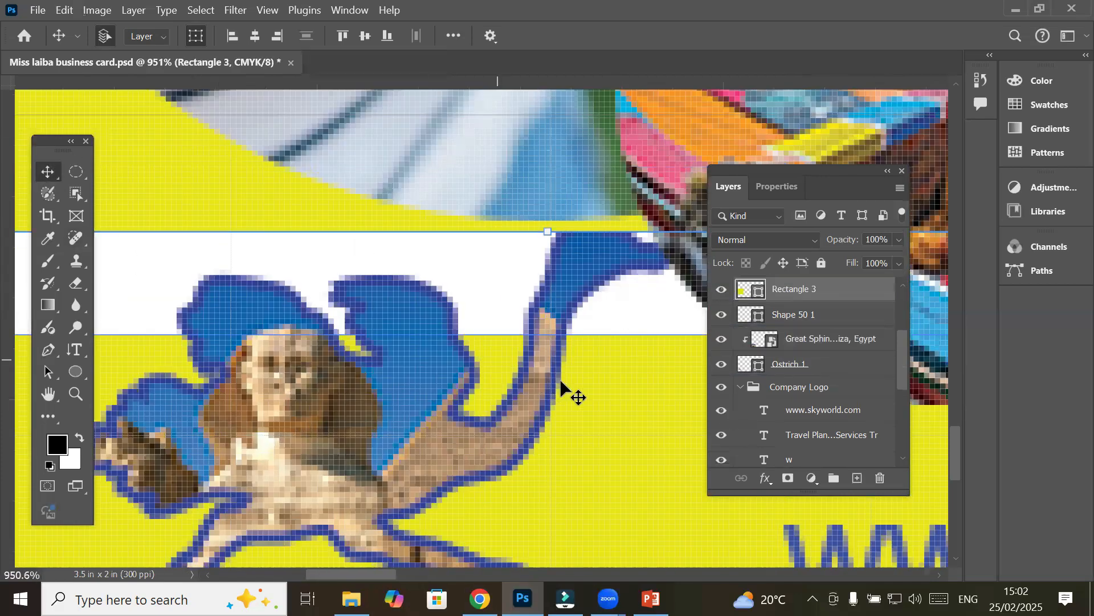
scroll(638, 444, "down", 1)
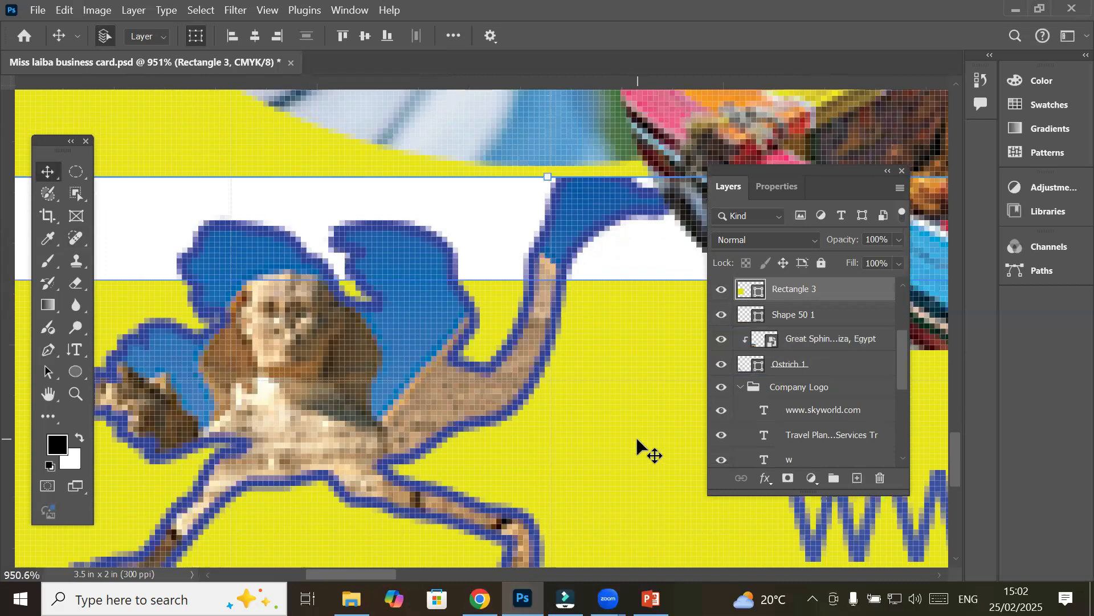
scroll(637, 440, "down", 10)
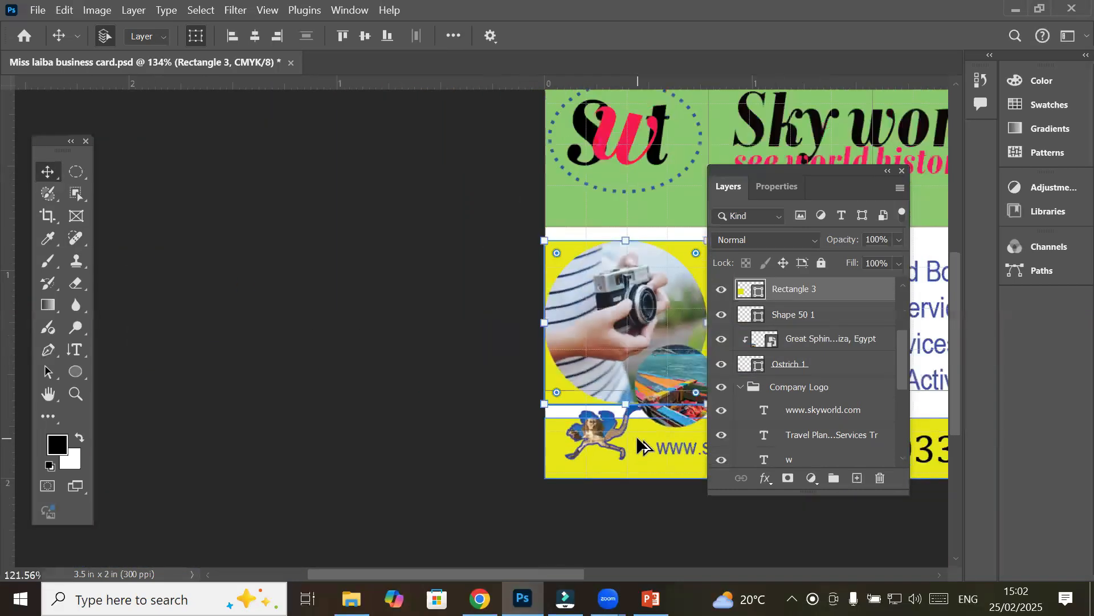
scroll(636, 436, "down", 1)
left_click_drag(509, 364, 252, 389)
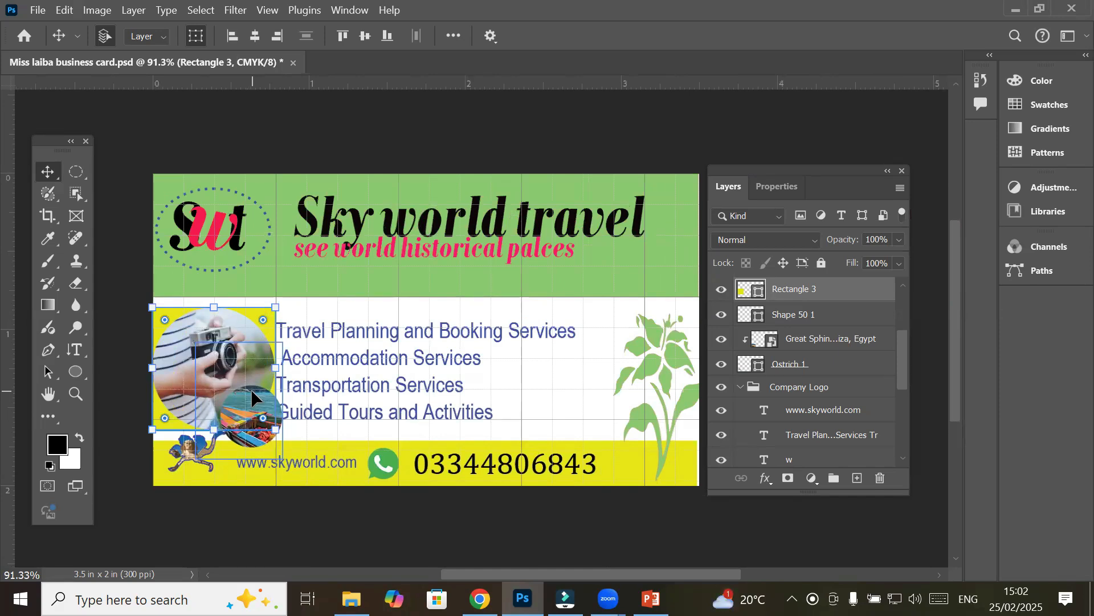
Move the travel services text block slightly to the right
left_click(119, 189)
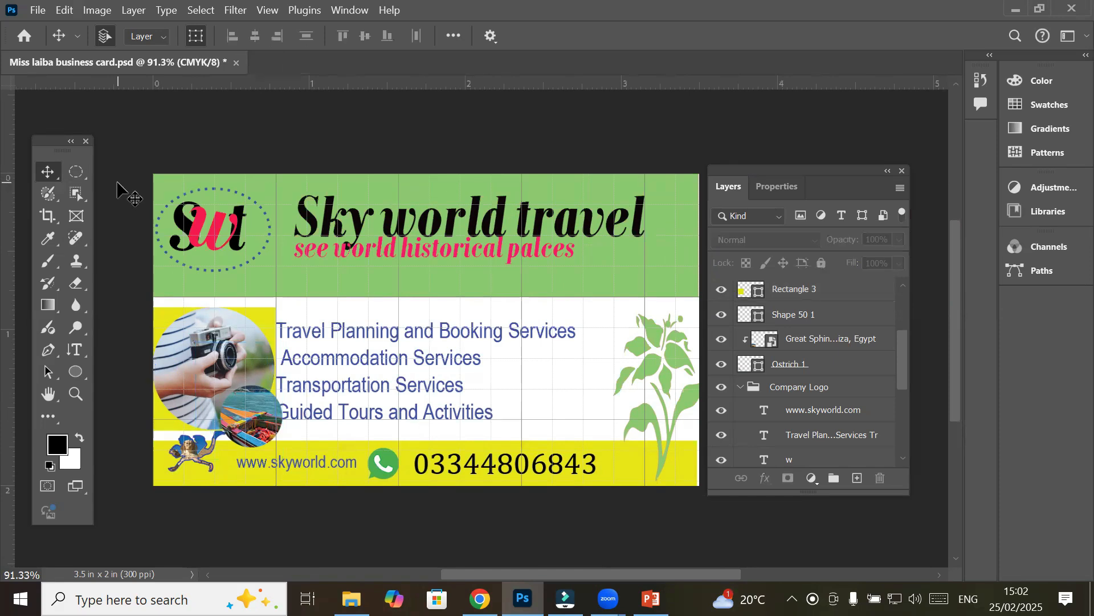
left_click(384, 367)
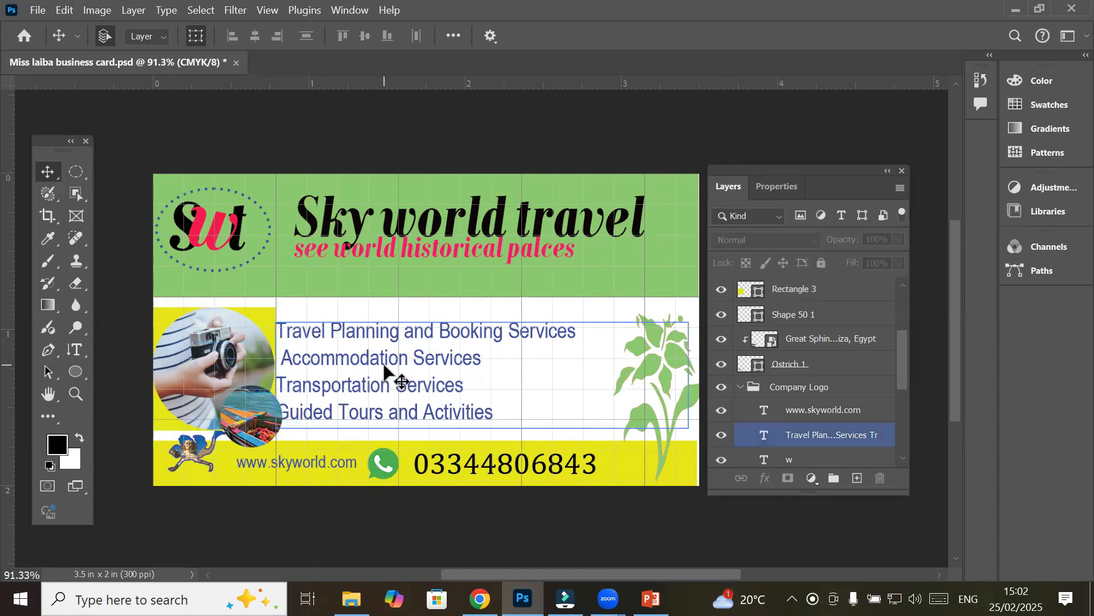
left_click_drag(384, 368, 429, 370)
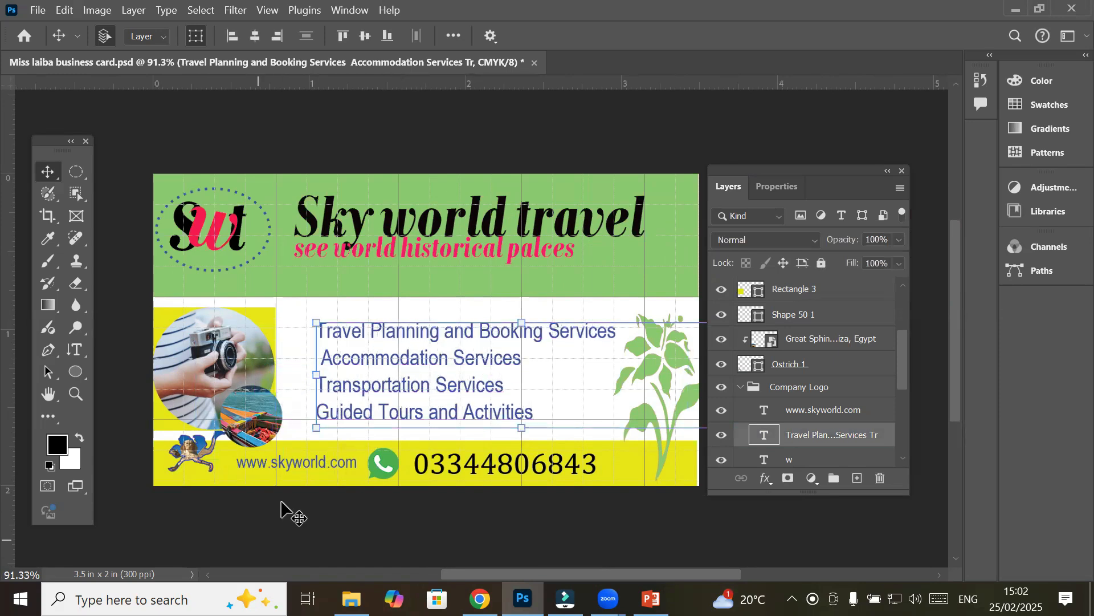
left_click(176, 510)
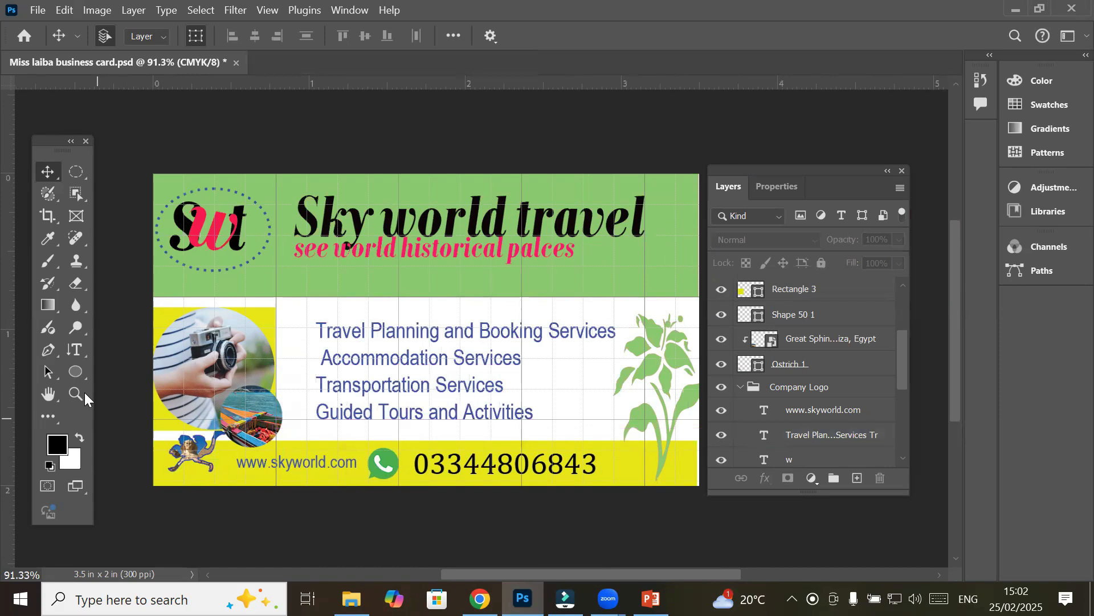
Return to the Move tool, clear the selection, reposition the Layers panel, and open the File menu
left_click(74, 373)
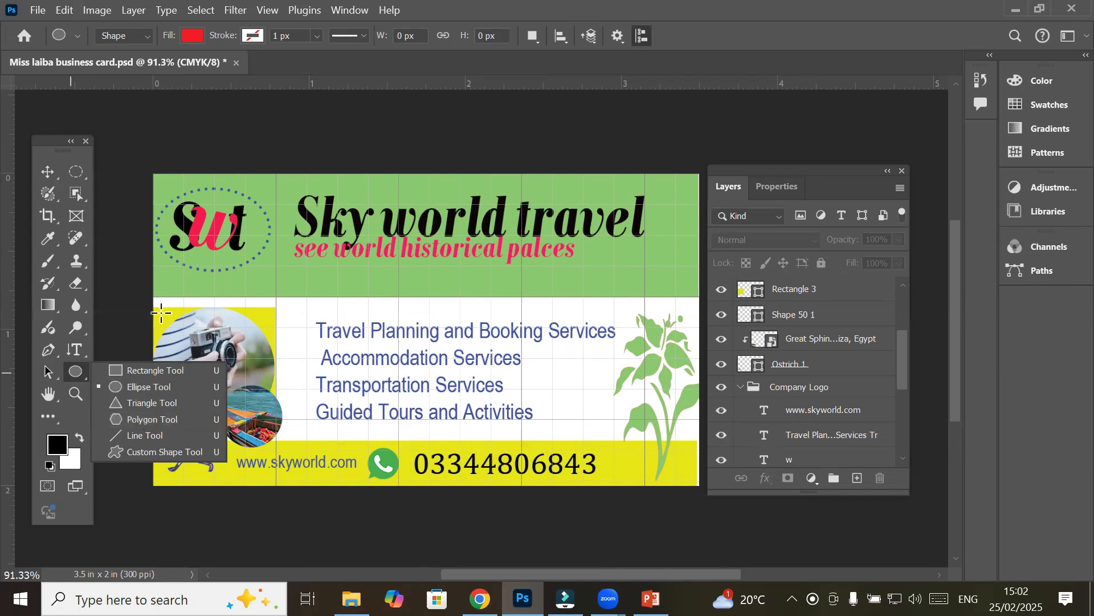
left_click(48, 171)
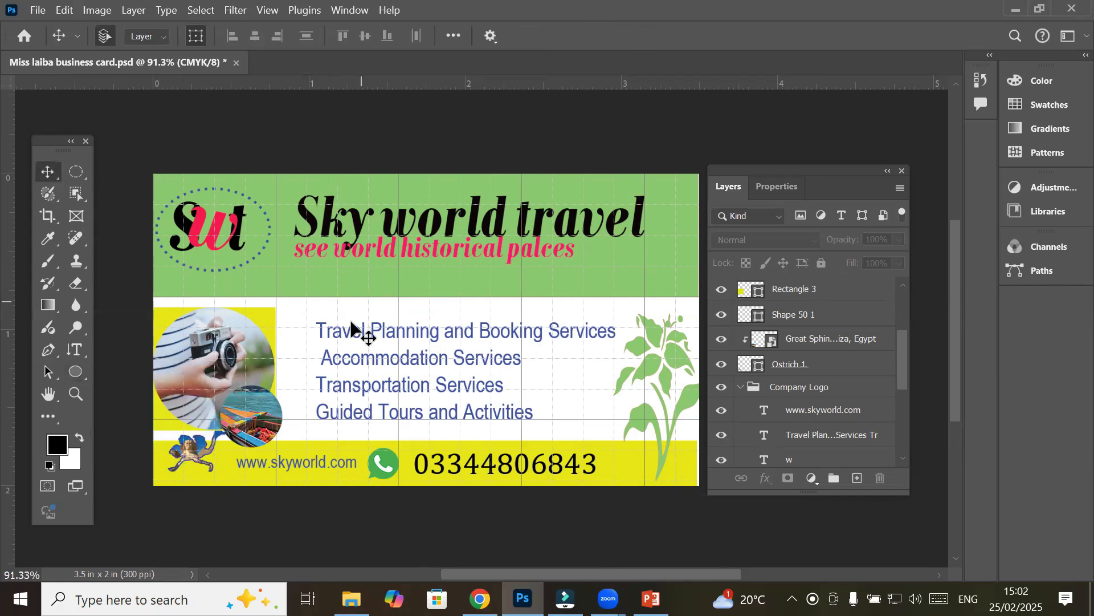
left_click(394, 414)
left_click(366, 117)
left_click_drag(740, 171, 772, 163)
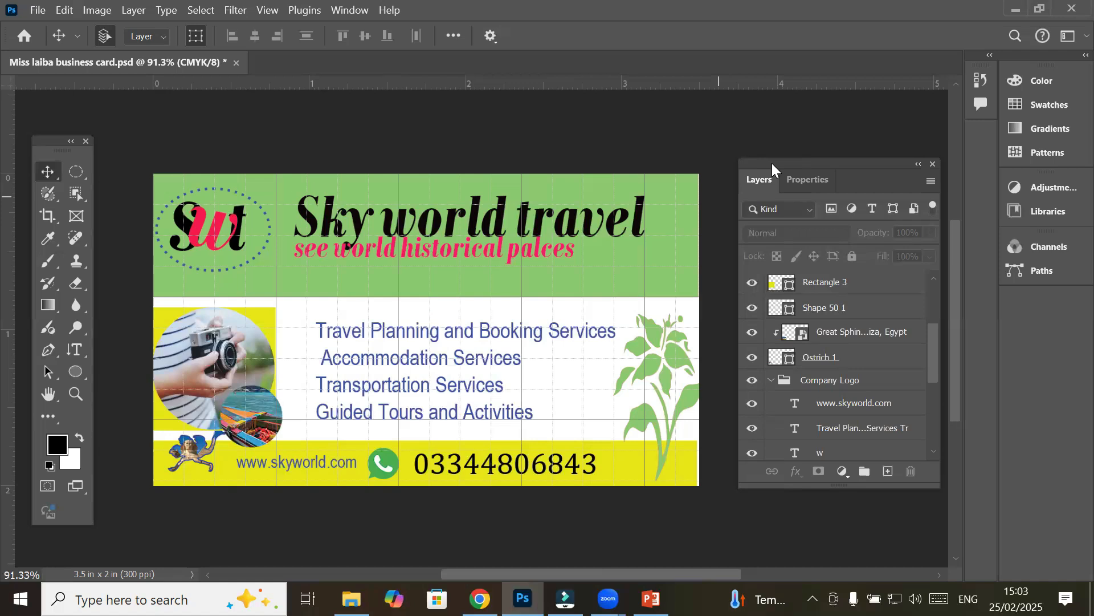
left_click(37, 10)
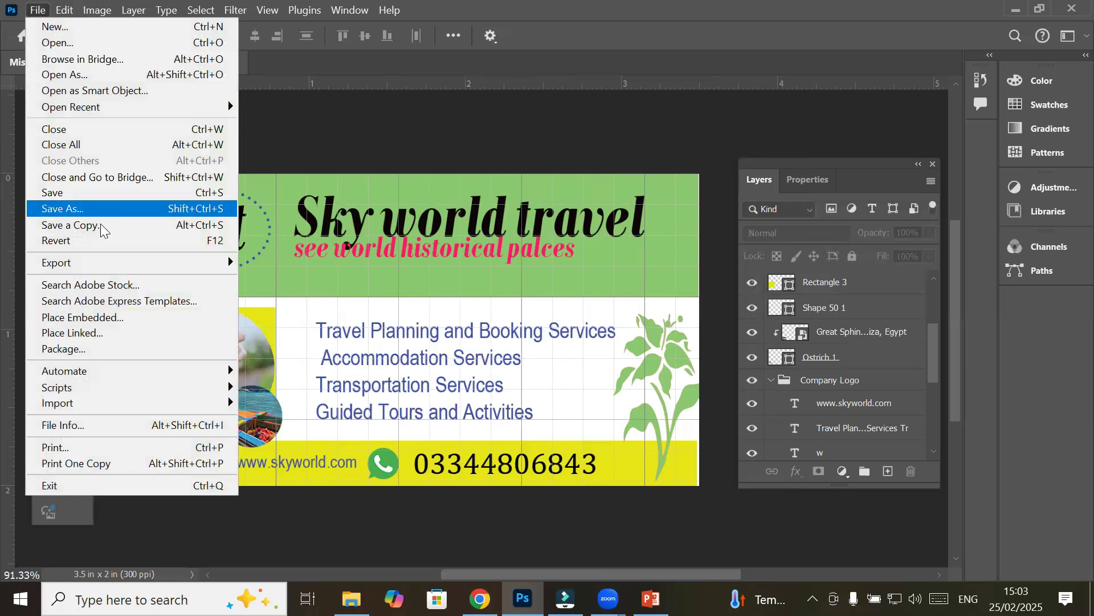
Open Print and enable Scale to Fit Media, enlarging the centred card to 242.85%
left_click(150, 453)
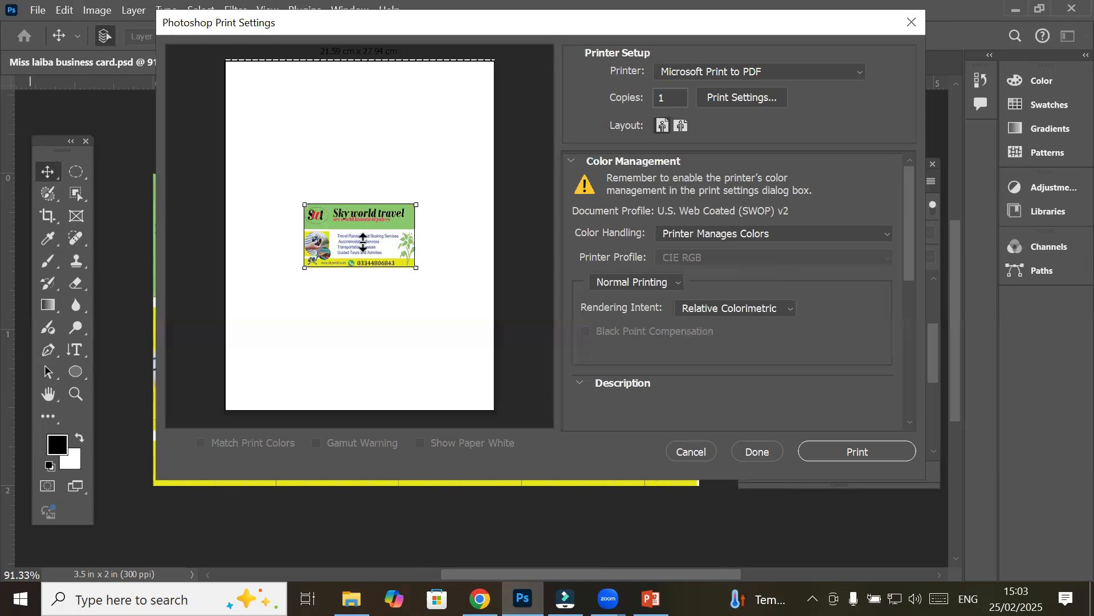
scroll(363, 242, "up", 2, "alt")
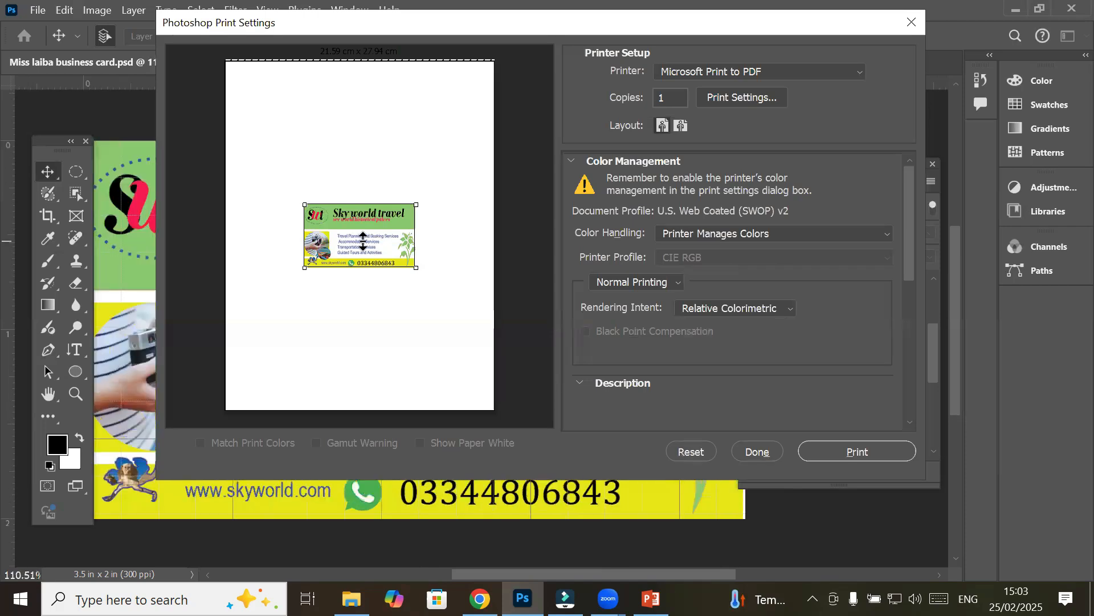
left_click_drag(365, 224, 368, 224)
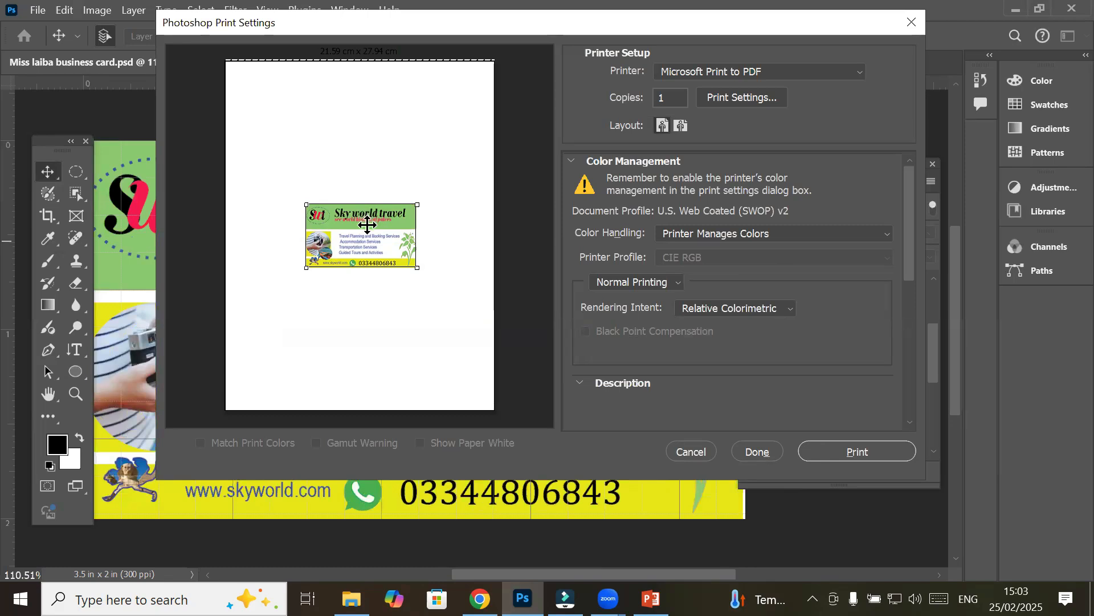
left_click_drag(907, 259, 868, 391)
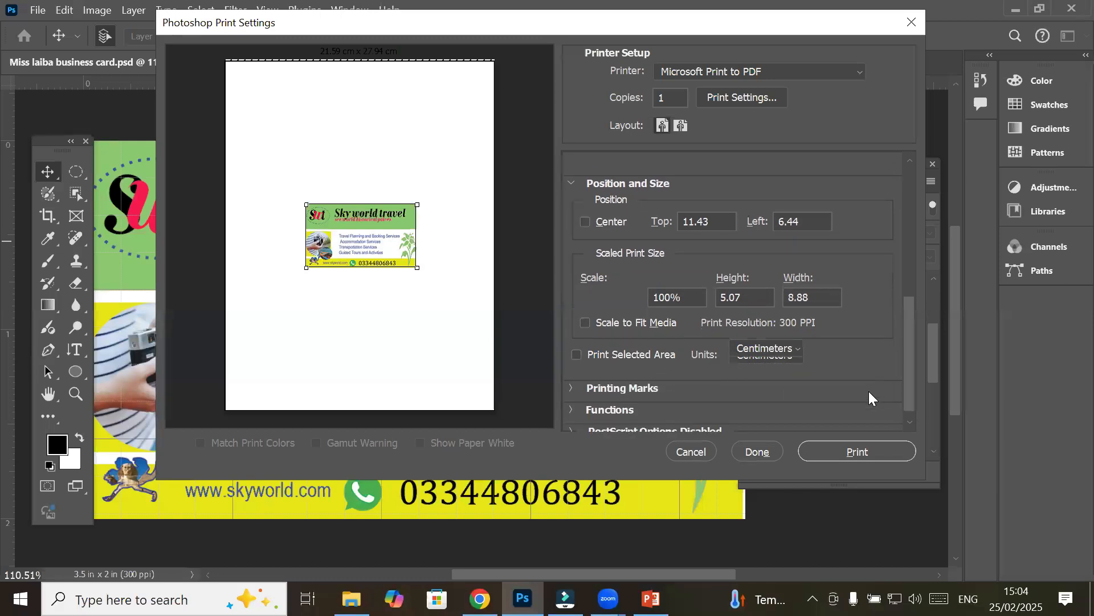
left_click(585, 316)
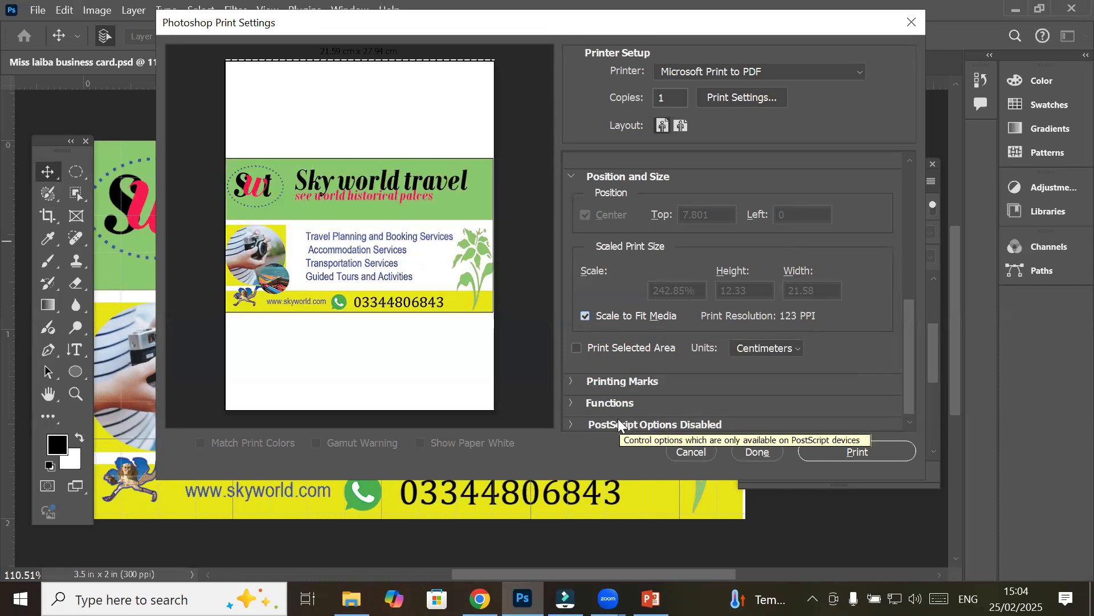
Turn on Corner Crop Marks, Registration Marks, Description and Labels under Printing Marks
left_click(572, 381)
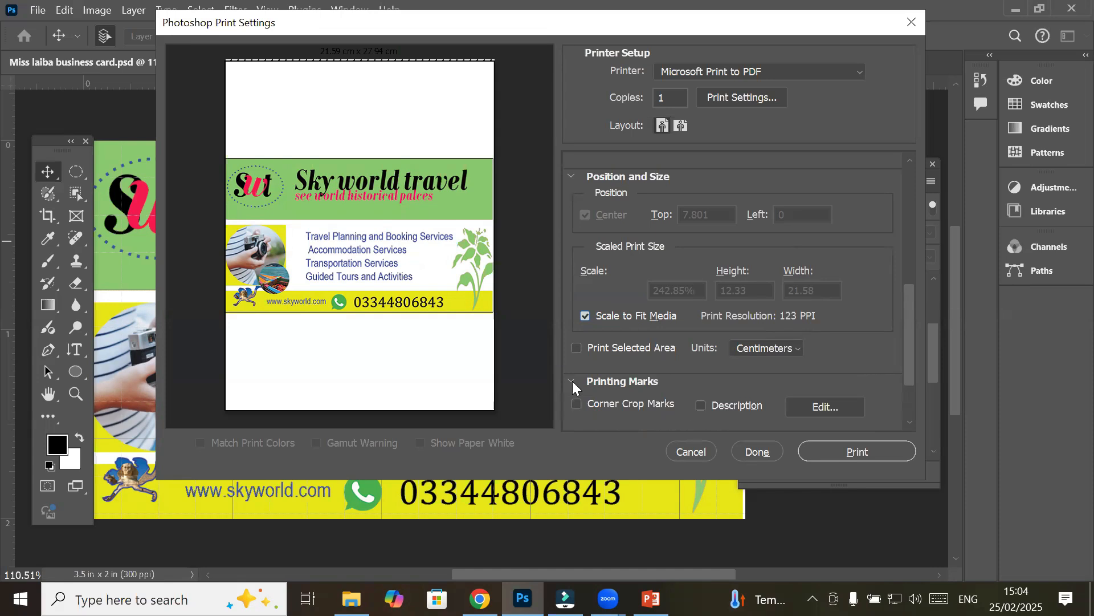
scroll(697, 361, "down", 1)
scroll(698, 360, "down", 1)
left_click(577, 376)
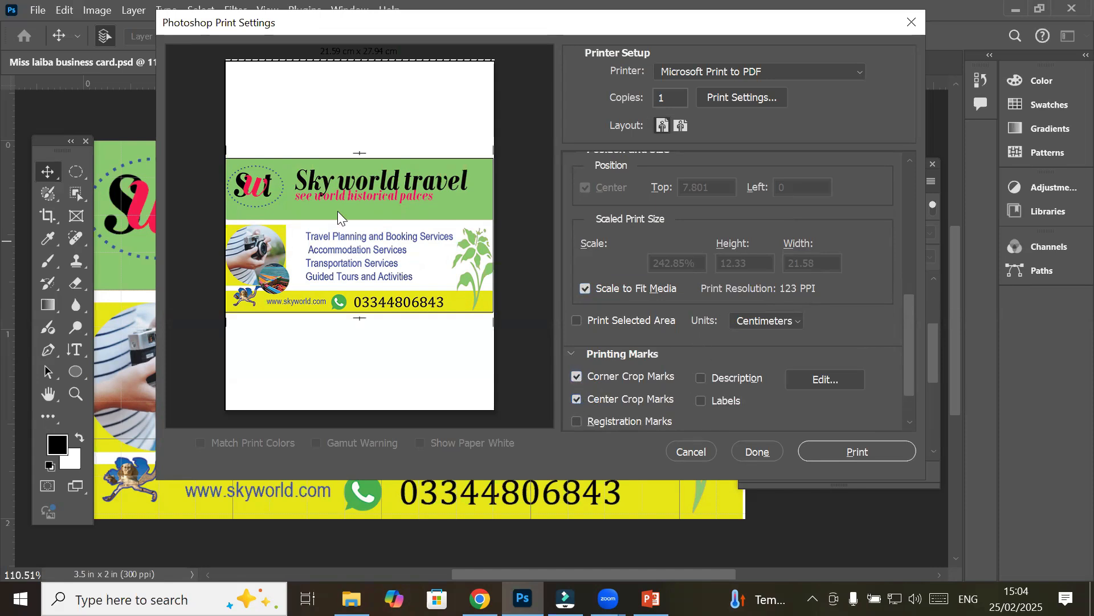
scroll(634, 375, "down", 3)
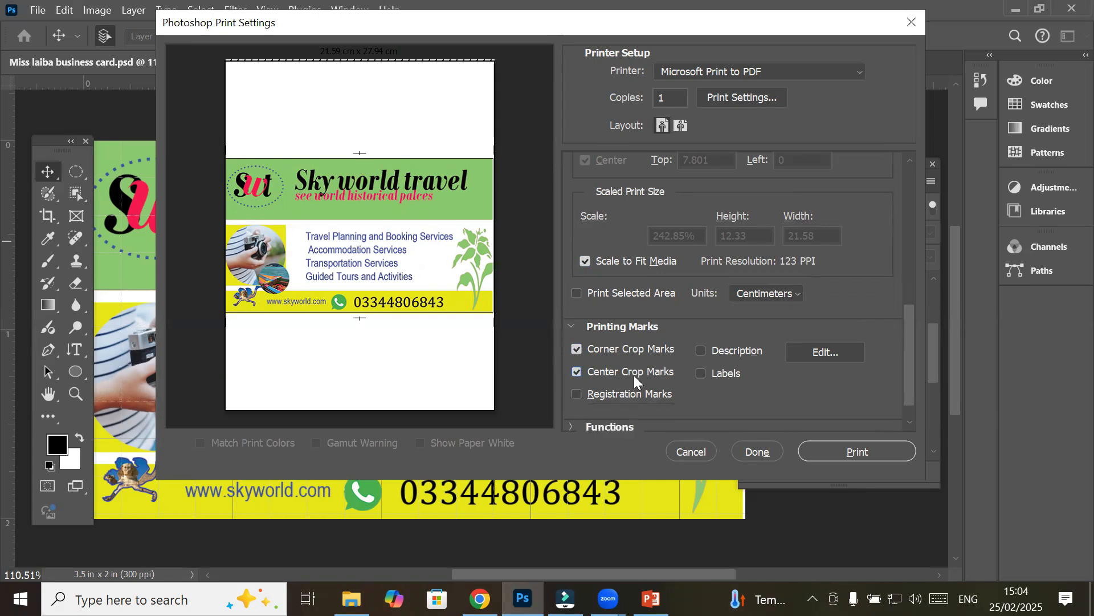
left_click(580, 377)
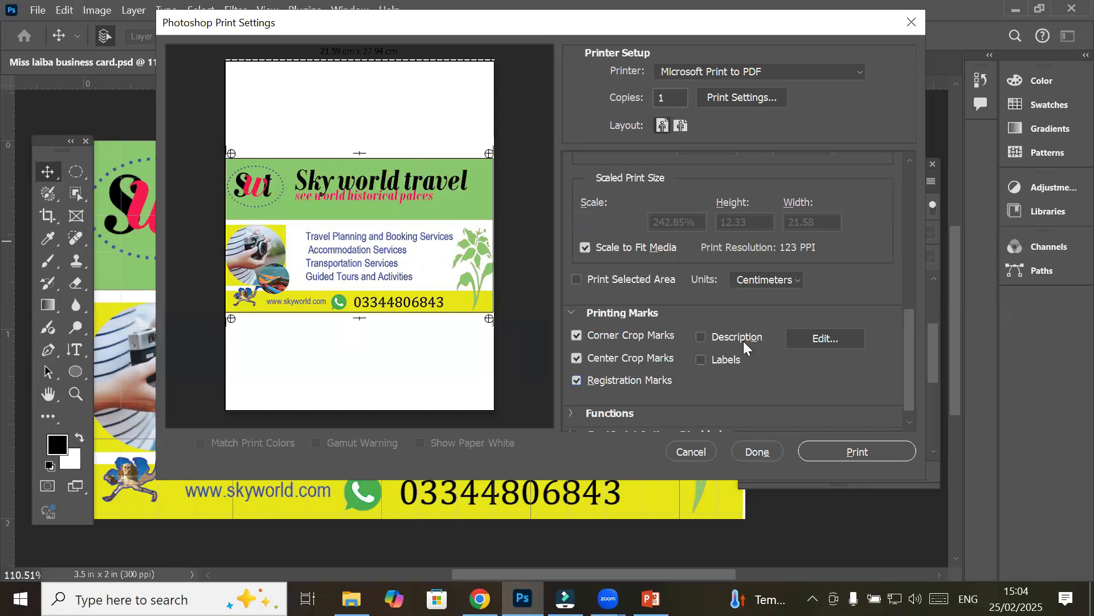
scroll(783, 355, "down", 1)
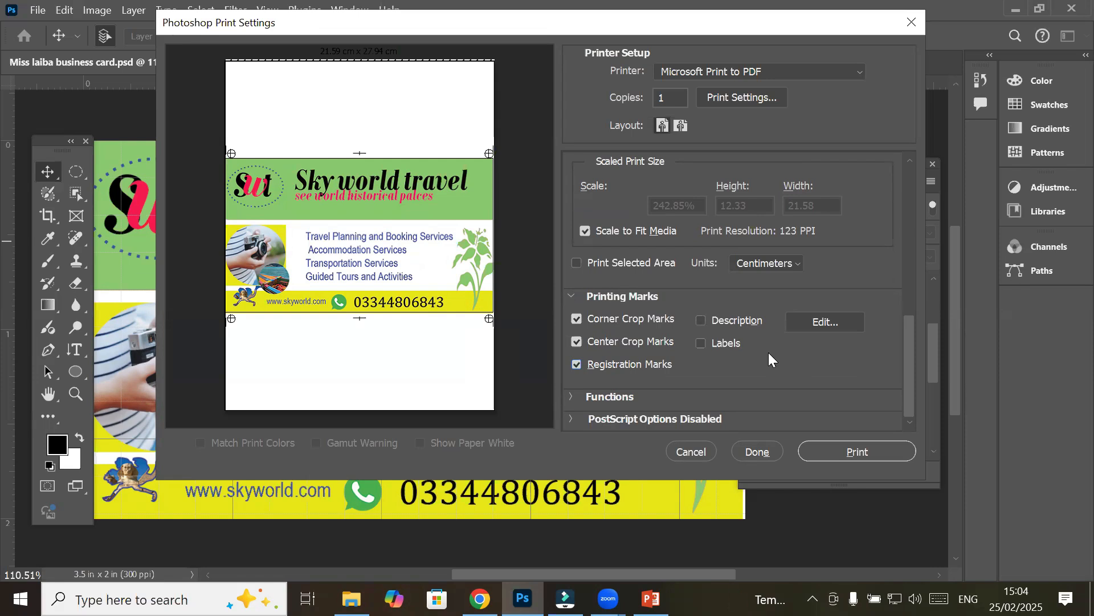
left_click(698, 319)
left_click(701, 344)
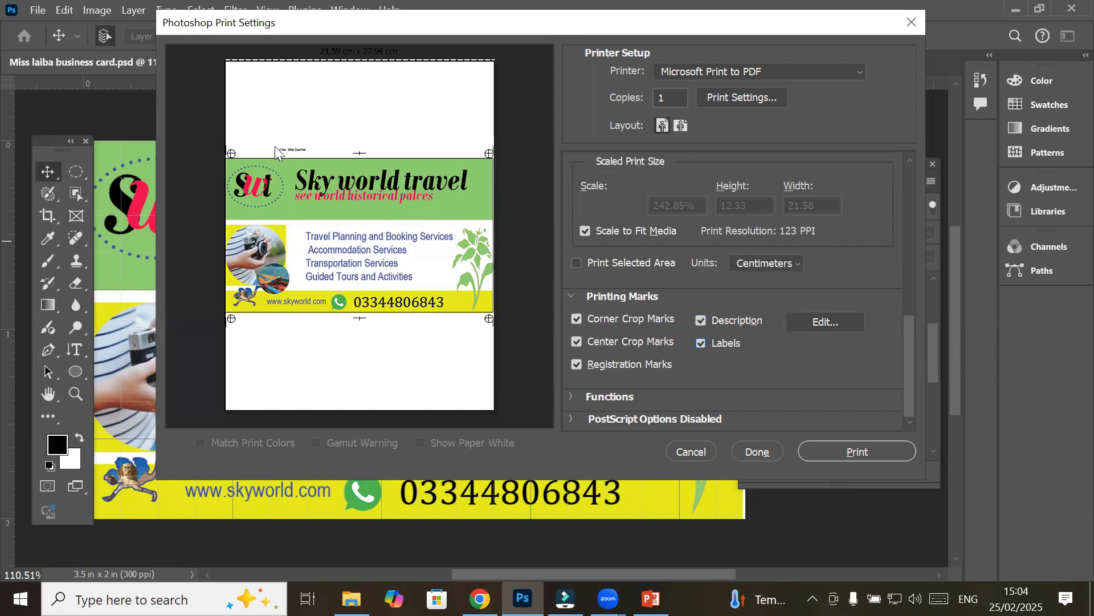
Set the print description to 'sky world business card' and print the card
left_click(812, 324)
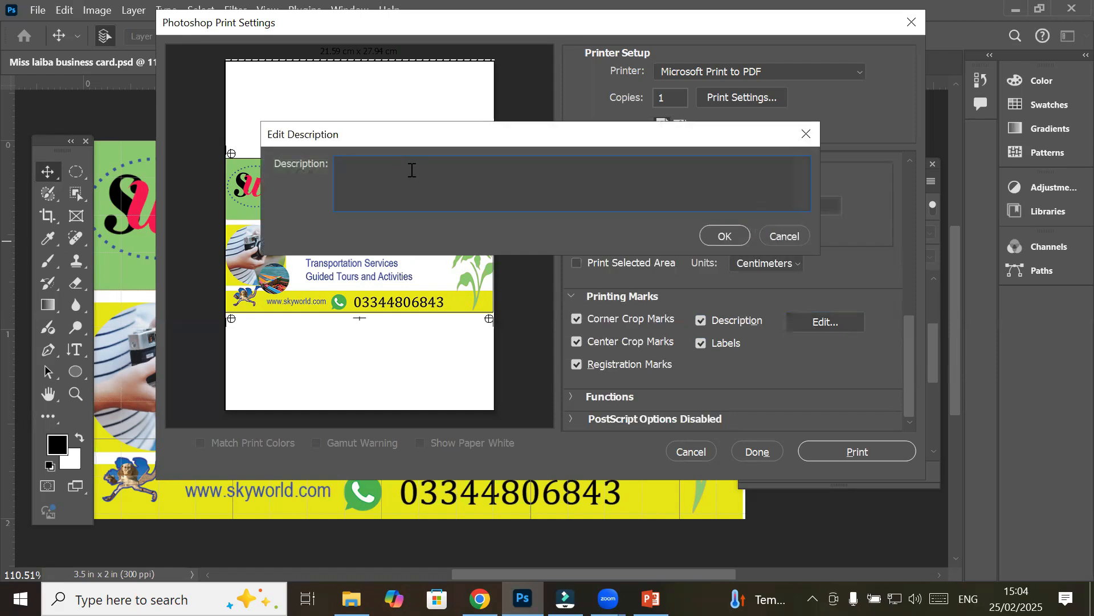
type("sly w")
key("BackSpace")
key("BackSpace")
key("BackSpace")
key("BackSpace")
type("ky world")
key("BackSpace")
key("BackSpace")
type("ld business card")
left_click(717, 236)
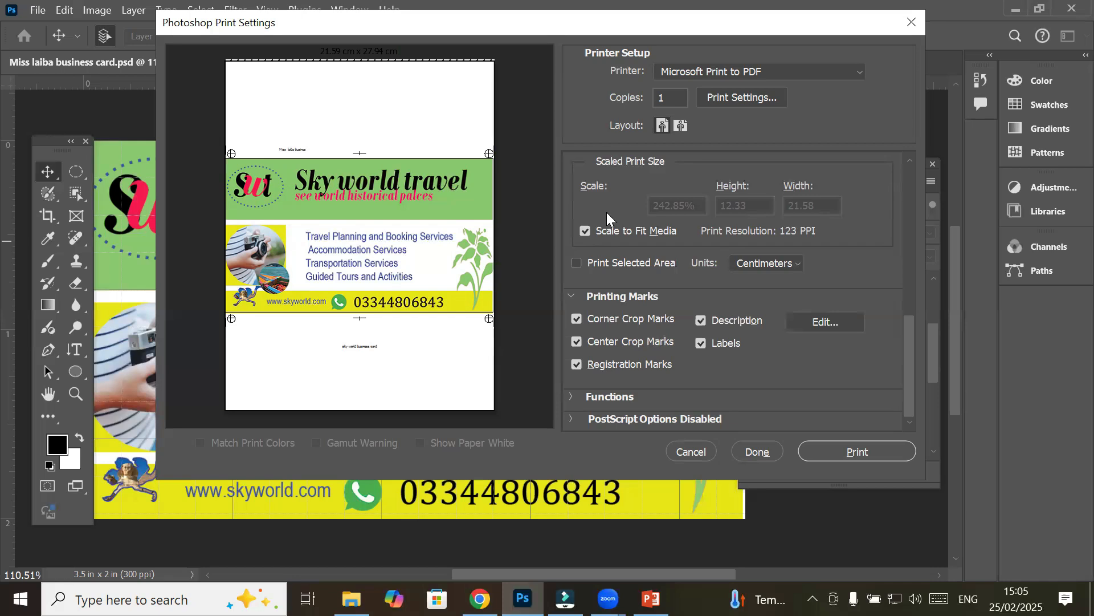
left_click(840, 454)
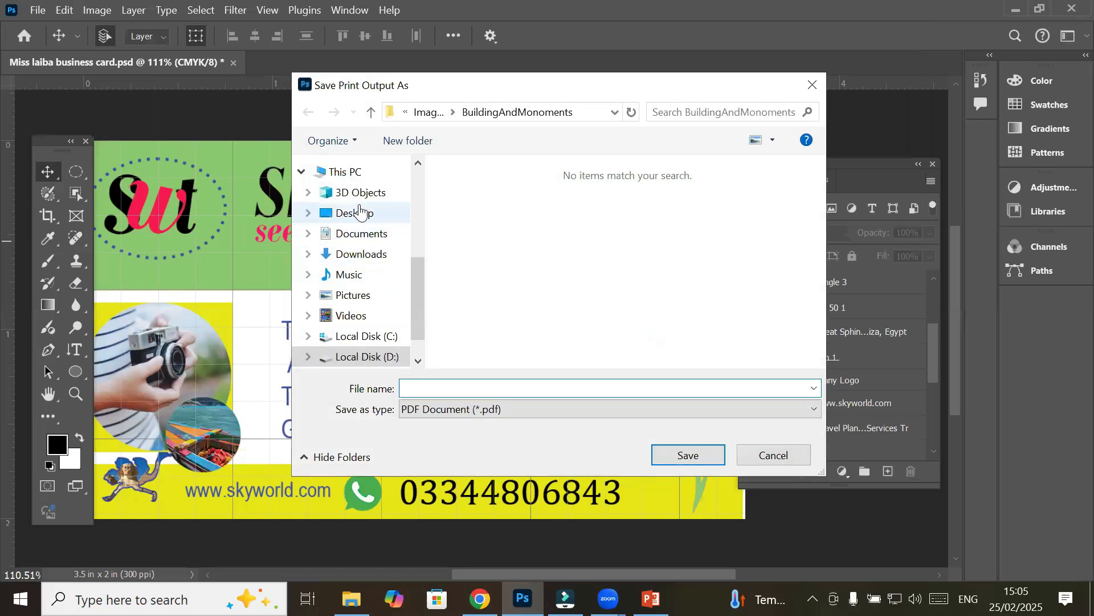
Save the printout as the PDF 'skyworld Business card' in the Hammad folder on the Desktop
left_click(359, 212)
double_click(489, 194)
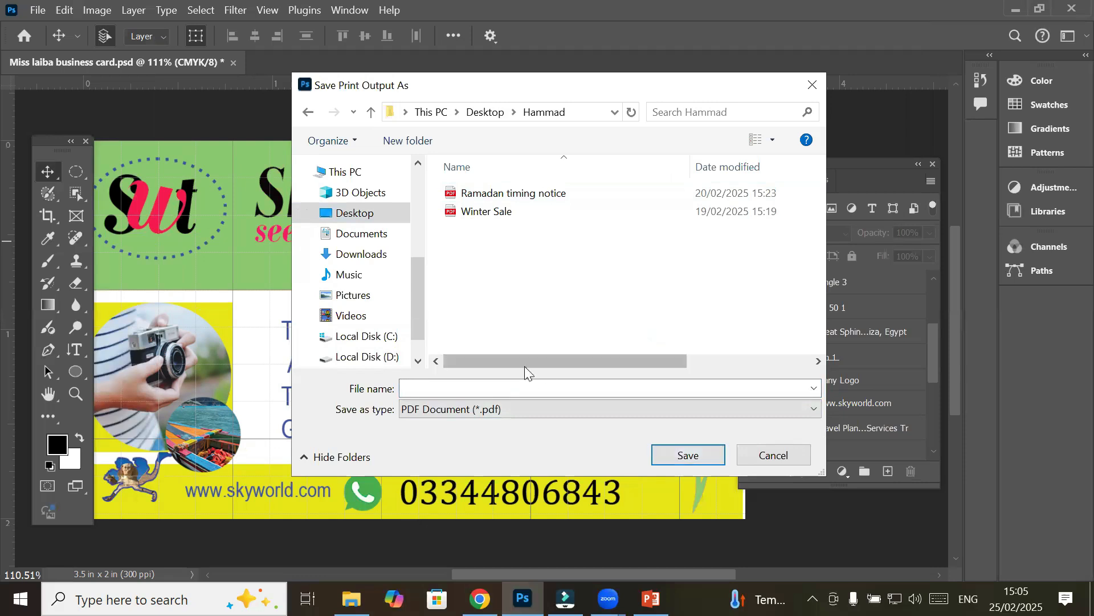
left_click(540, 387)
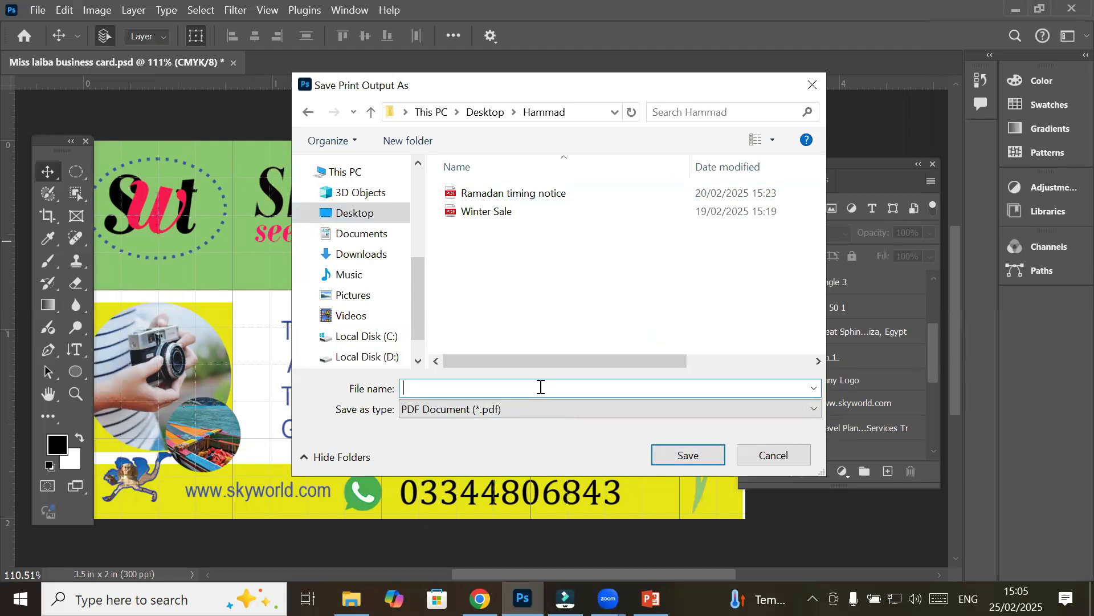
type("skyworld carBusiness ca")
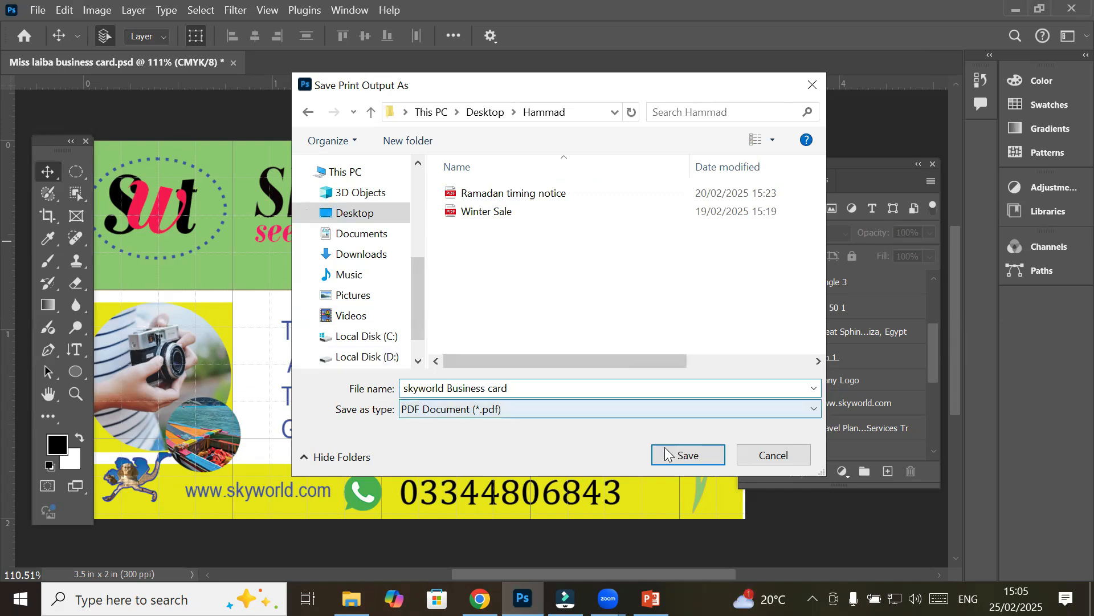
left_click(694, 453)
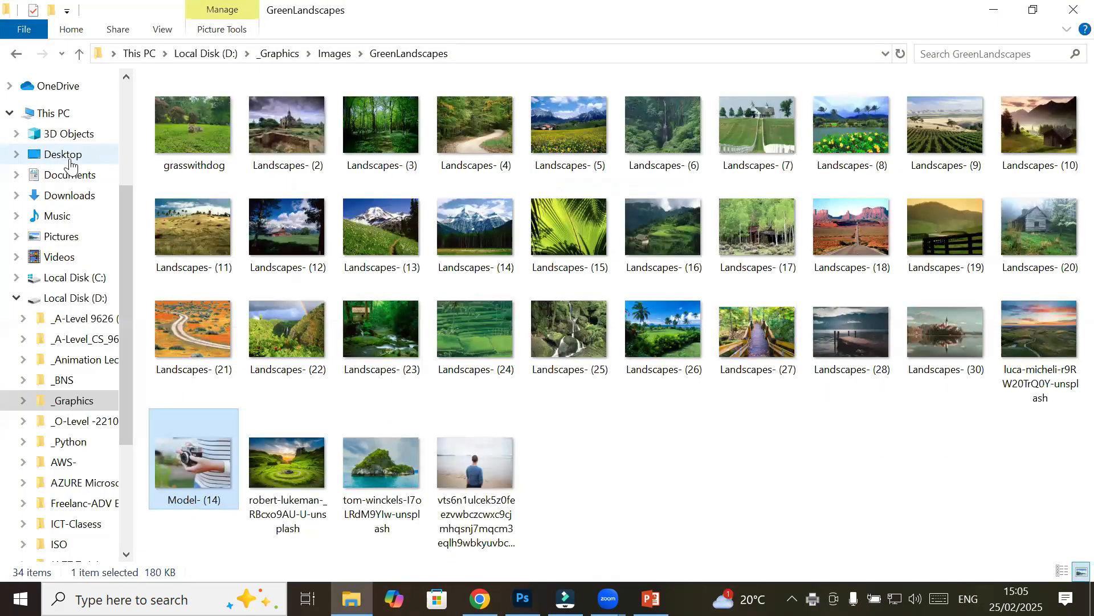
Open the 153 KB 'skyworld Business card' PDF from the Hammad folder on the Desktop
left_click(66, 154)
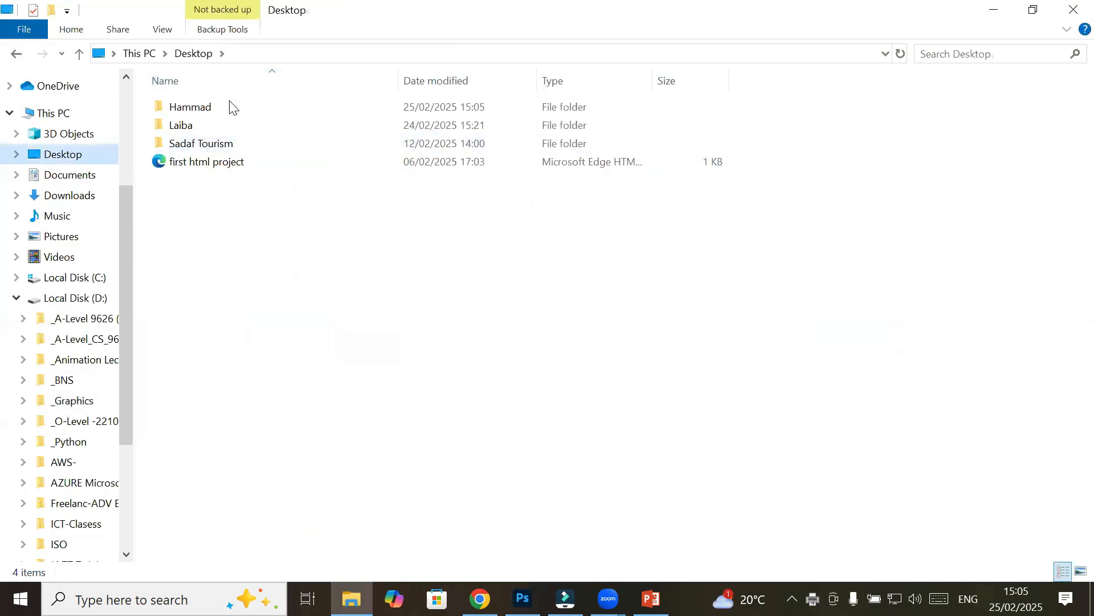
double_click(200, 111)
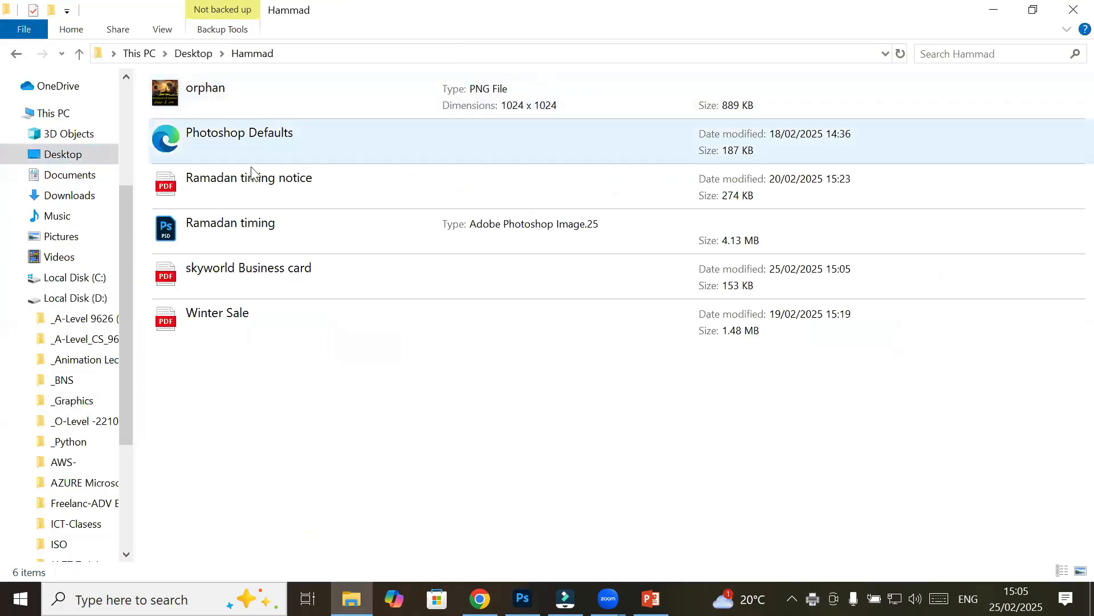
left_click(429, 272)
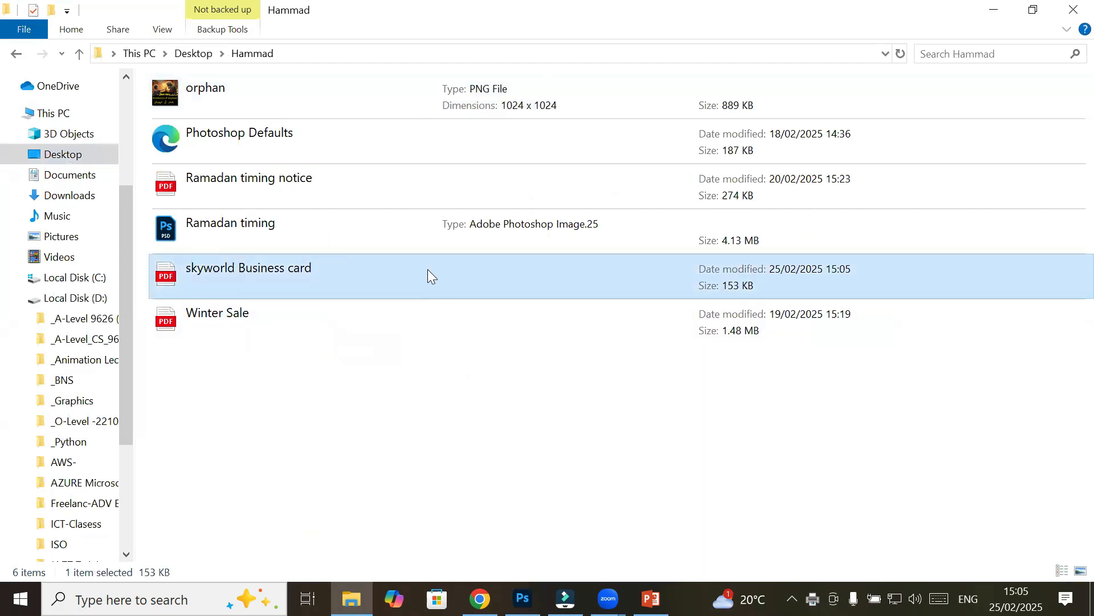
double_click(330, 269)
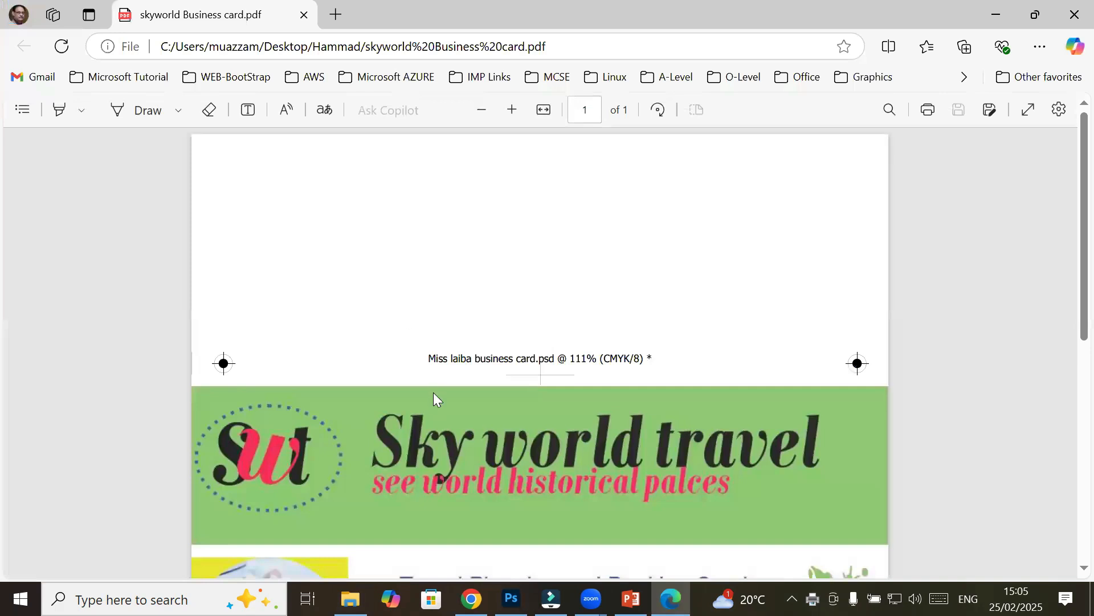
Zoom out on the PDF and highlight parts of the card's file-name caption
scroll(458, 400, "down", 5)
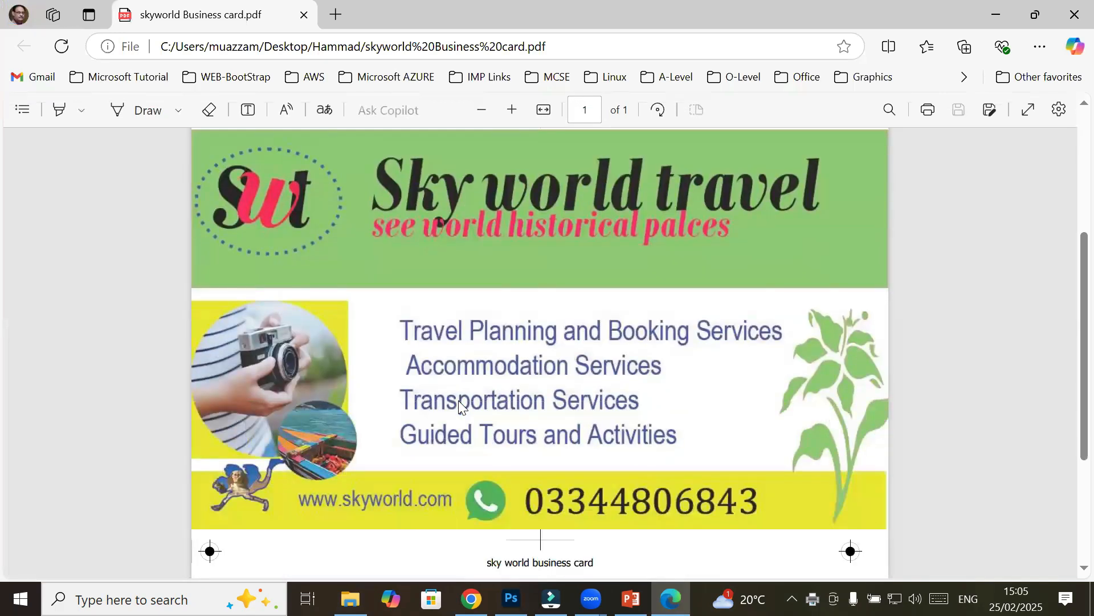
left_click(480, 111)
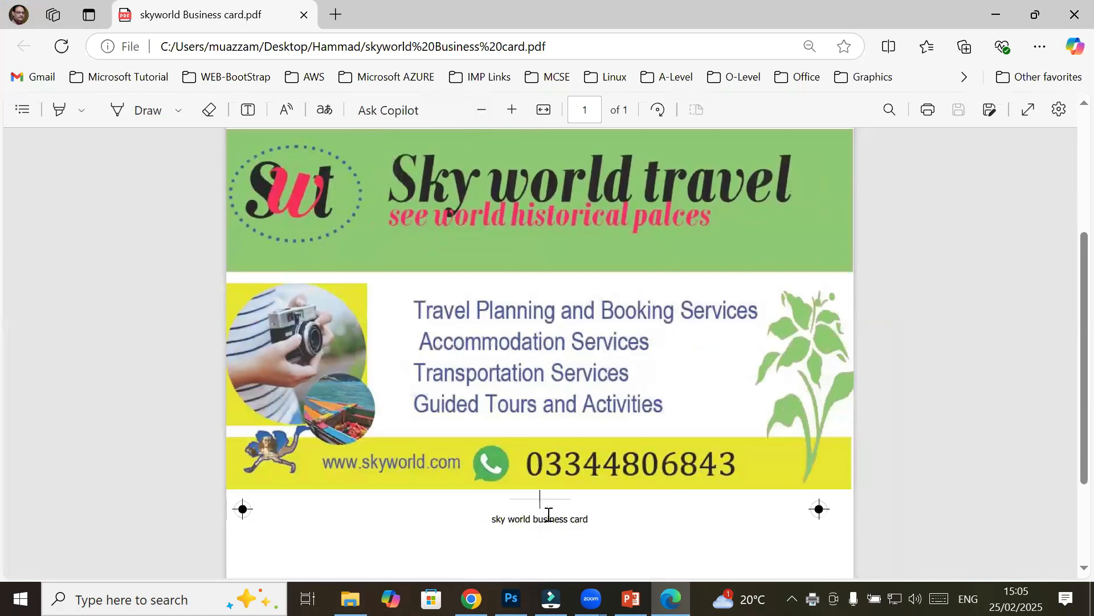
left_click_drag(510, 519, 558, 509)
scroll(448, 459, "up", 1)
scroll(451, 454, "up", 3)
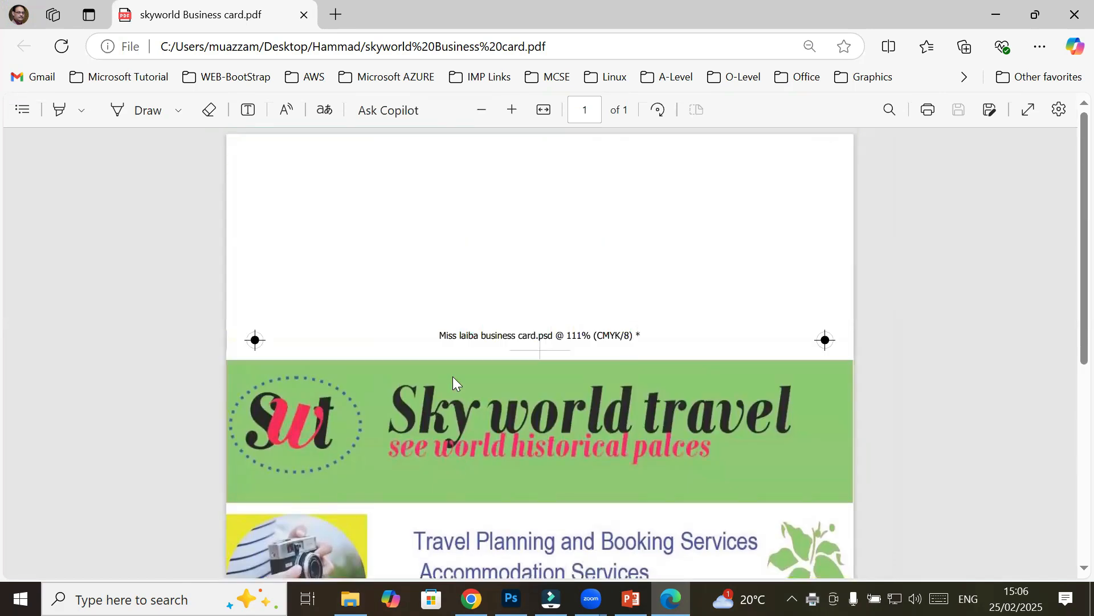
left_click_drag(451, 331, 665, 338)
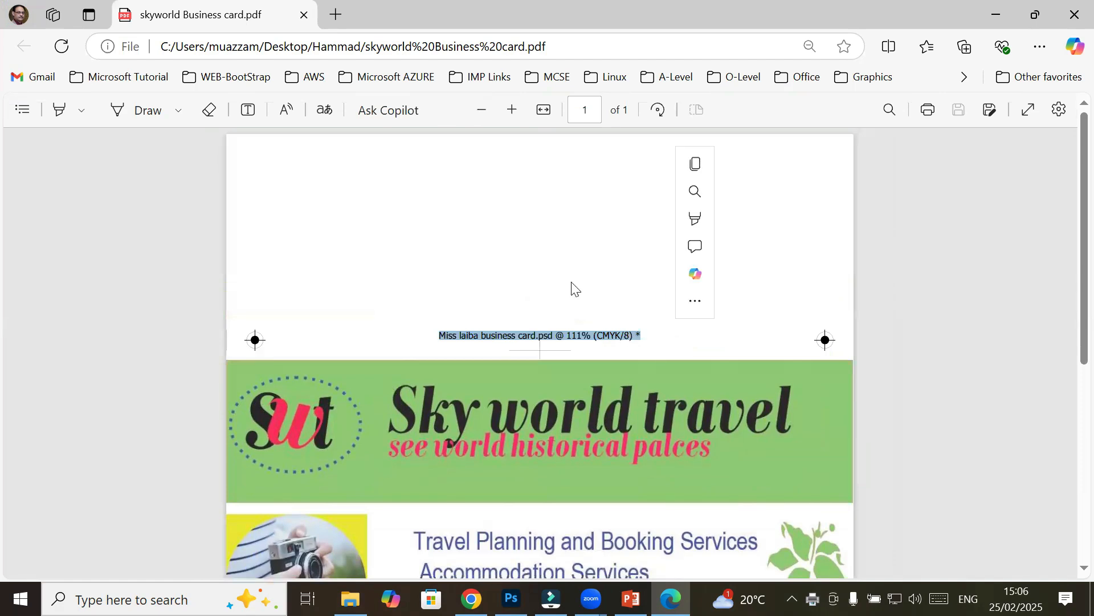
Zoom in to inspect the card closely, then zoom back out and return to Photoshop
left_click(515, 109)
left_click(512, 109)
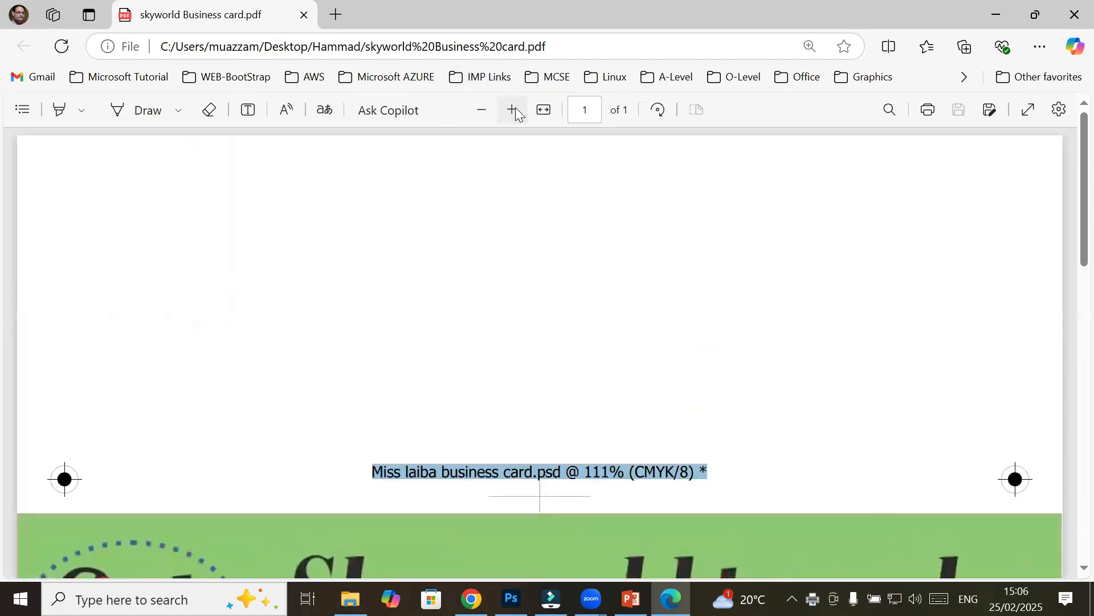
left_click(512, 110)
scroll(572, 458, "down", 4)
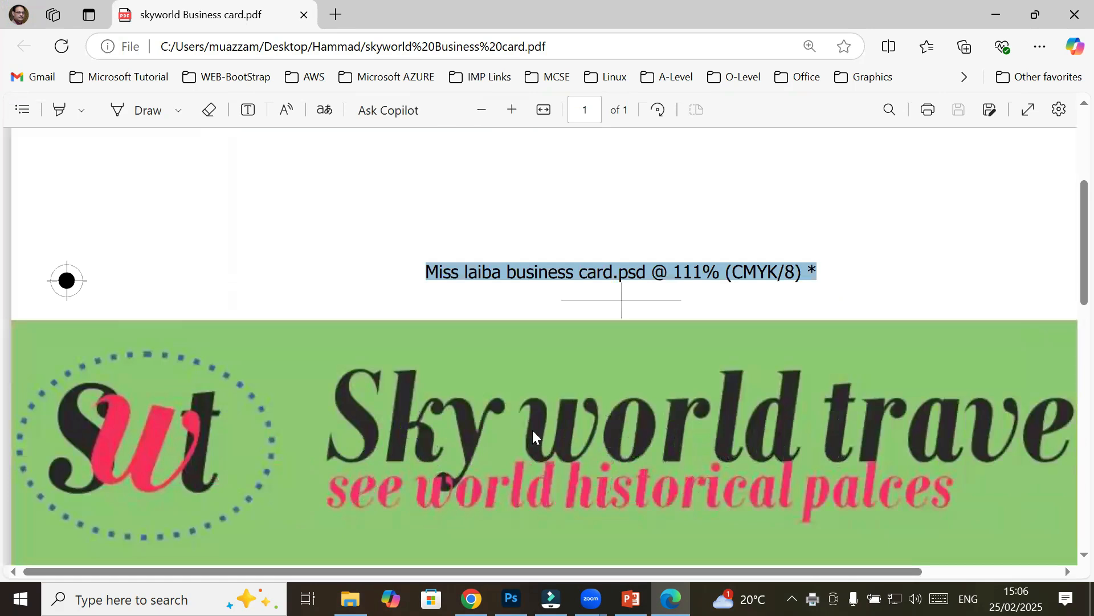
left_click_drag(580, 273, 780, 272)
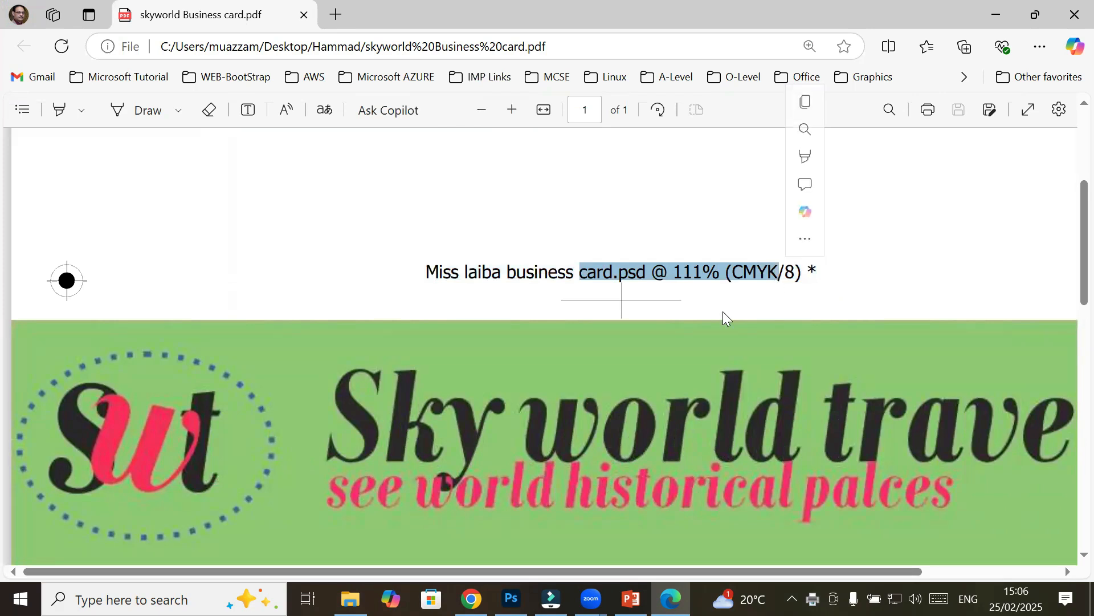
scroll(713, 305, "down", 4)
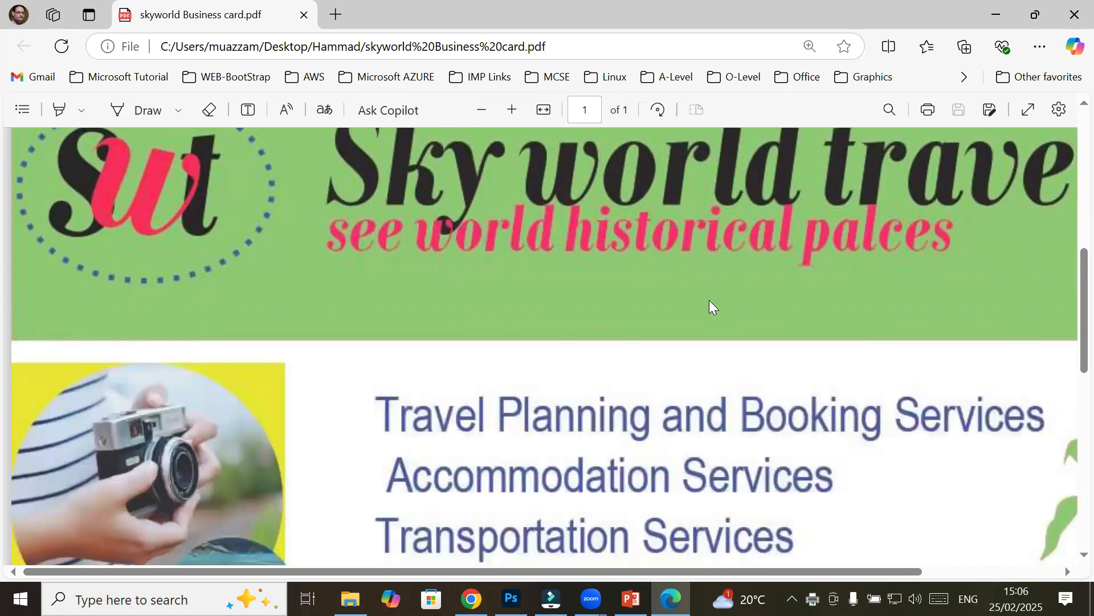
left_click(486, 108)
left_click(485, 109)
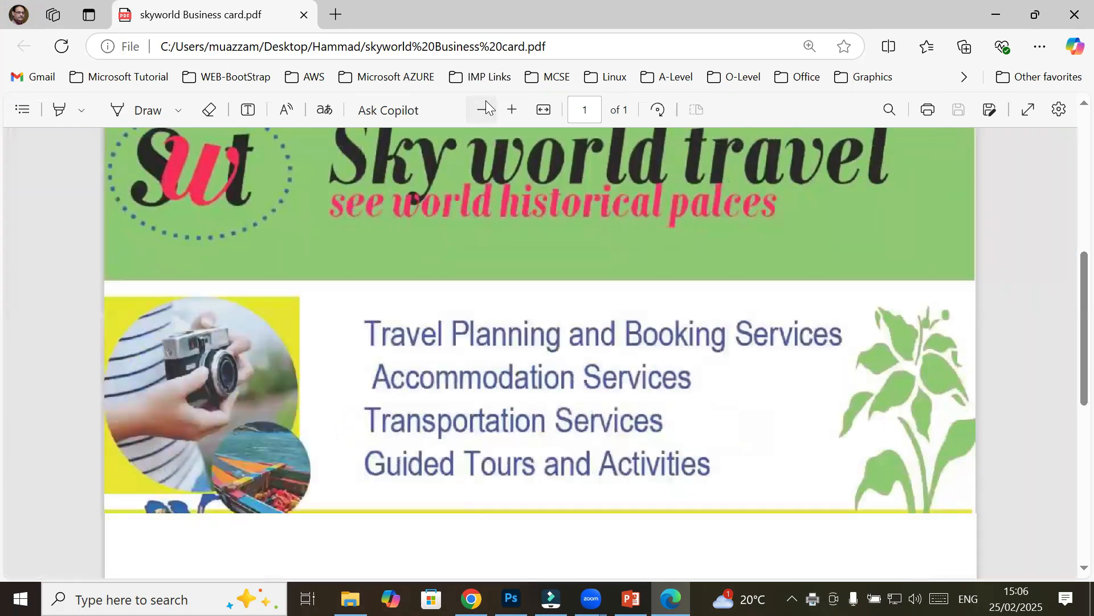
left_click(485, 109)
left_click(486, 108)
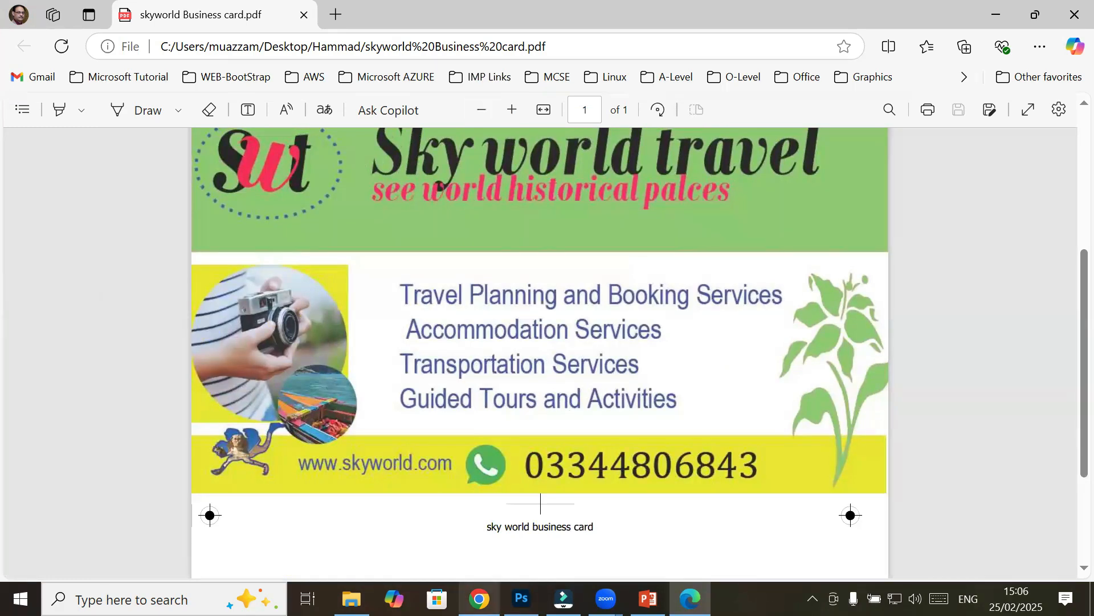
left_click(521, 598)
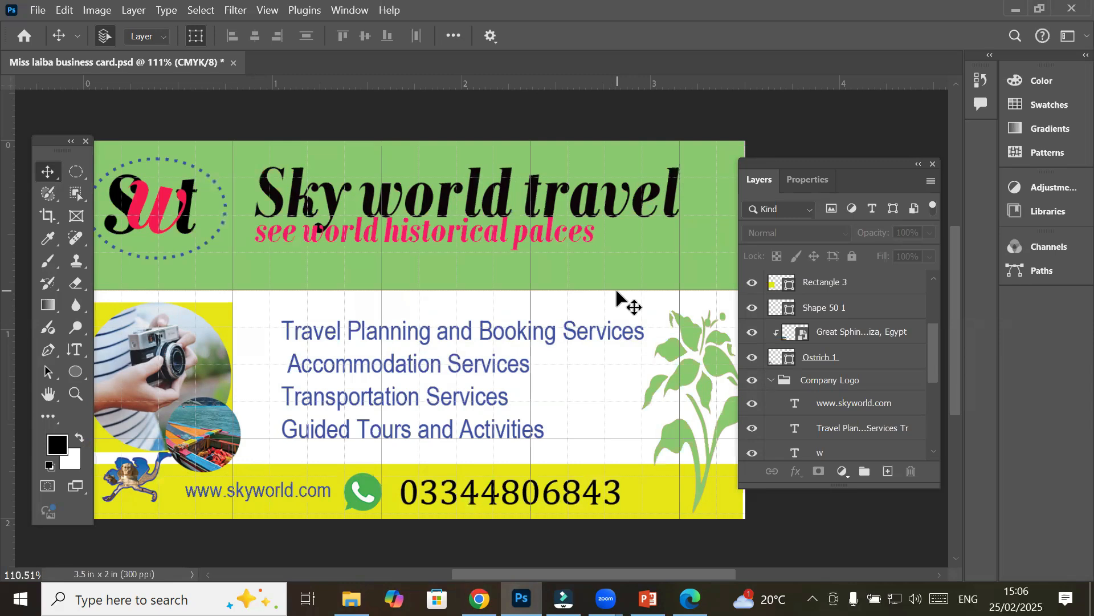
Create a new empty layer group and name it FrontSide of Card
left_click_drag(935, 352, 948, 267)
left_click(853, 285)
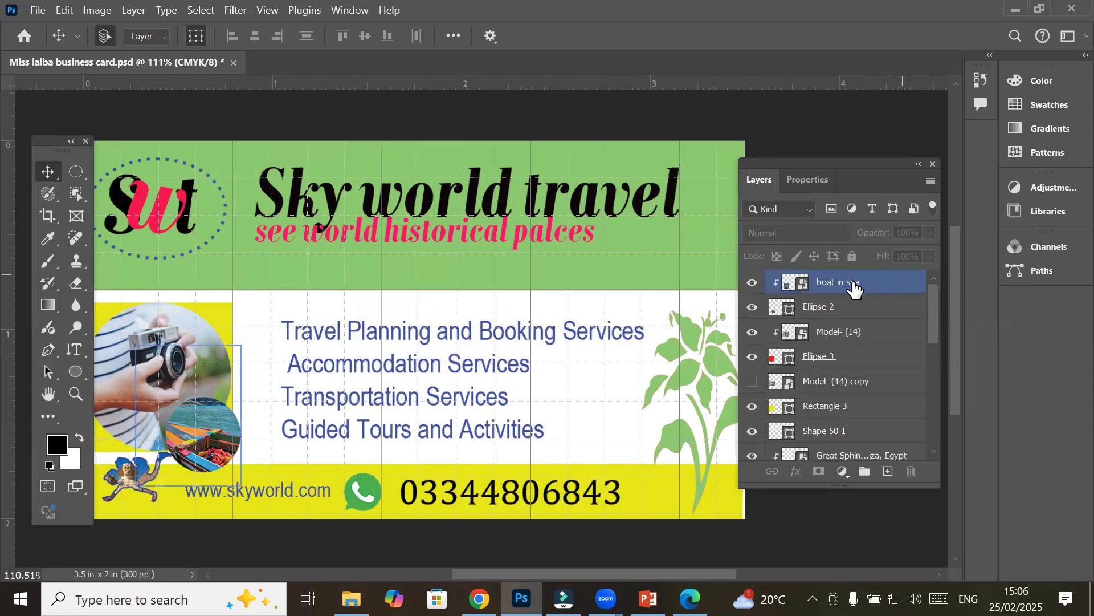
left_click(864, 473)
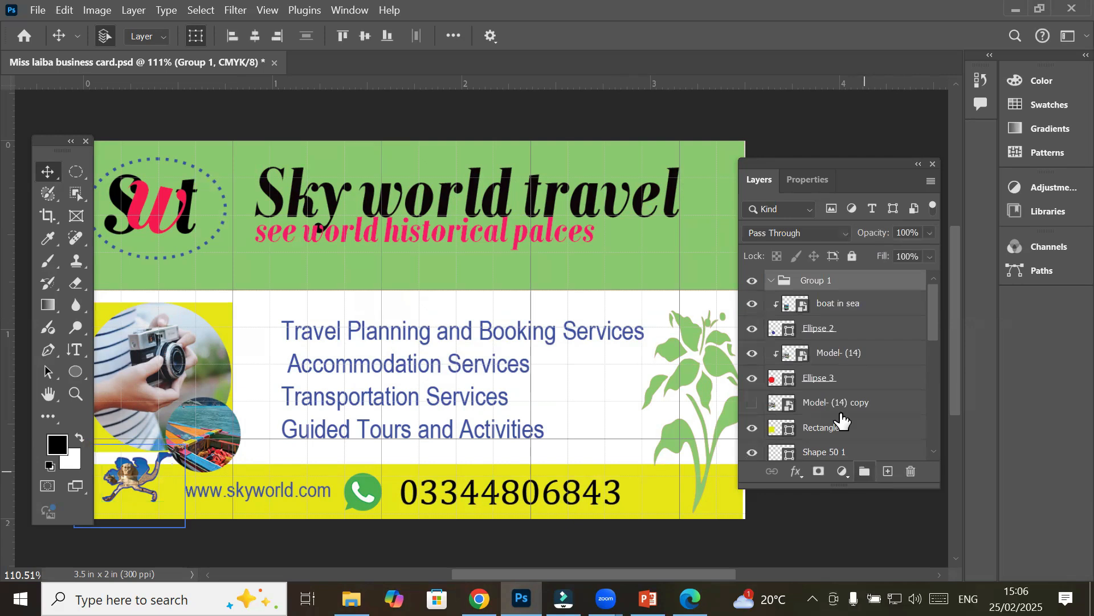
double_click(821, 281)
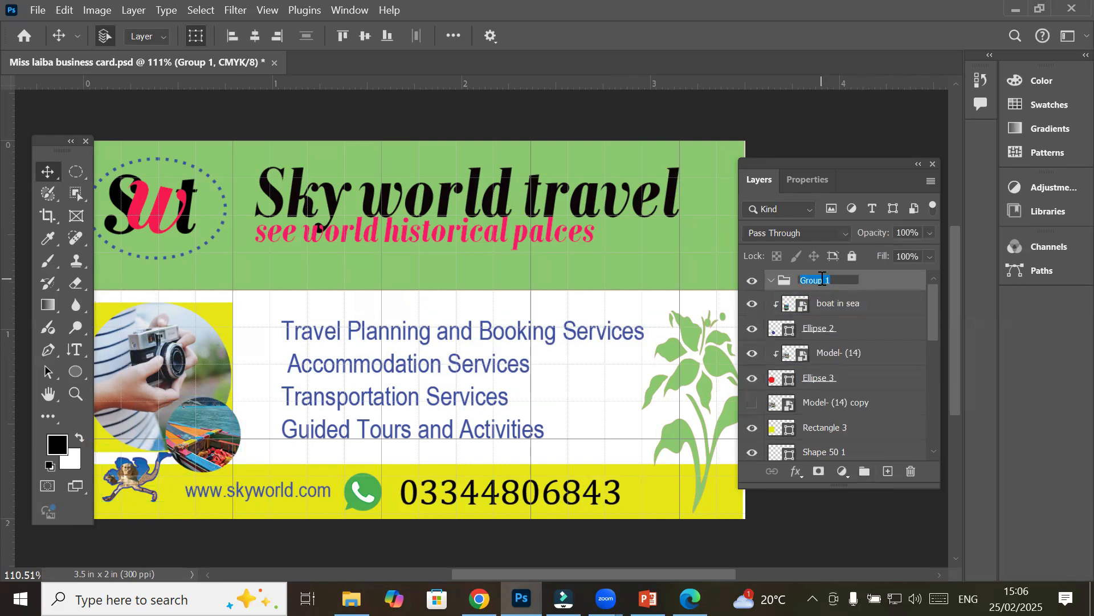
type("Frp")
type("ont")
type("Side of ")
type("Cr")
type("rd")
key("Return")
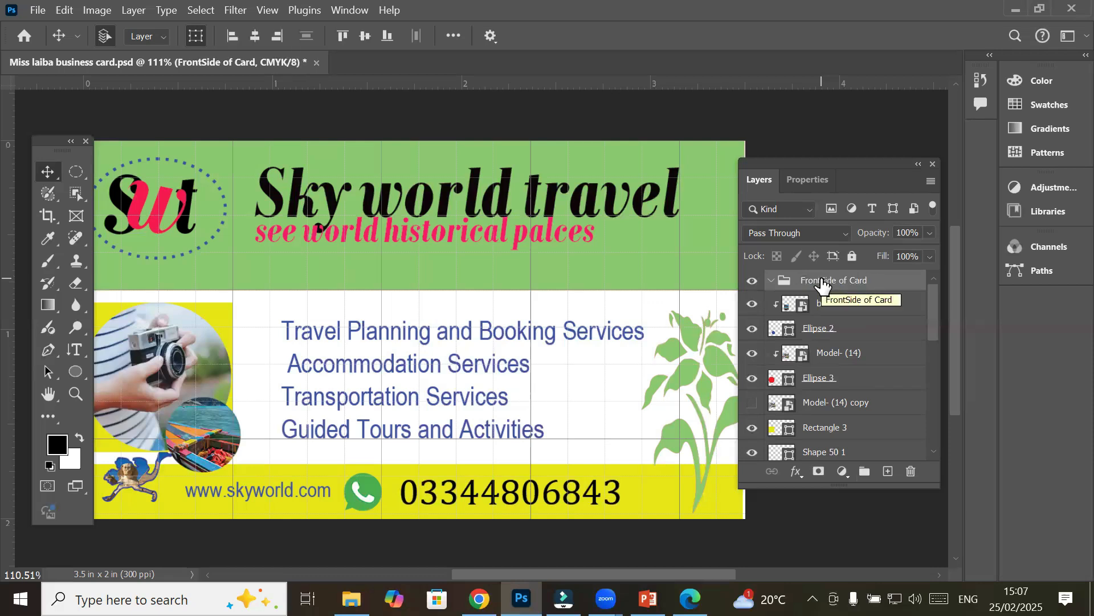
Select the card's layers from Ellipse 2 to Rectangle 2, group them, and move boat in sea into FrontSide of Card
left_click(841, 329)
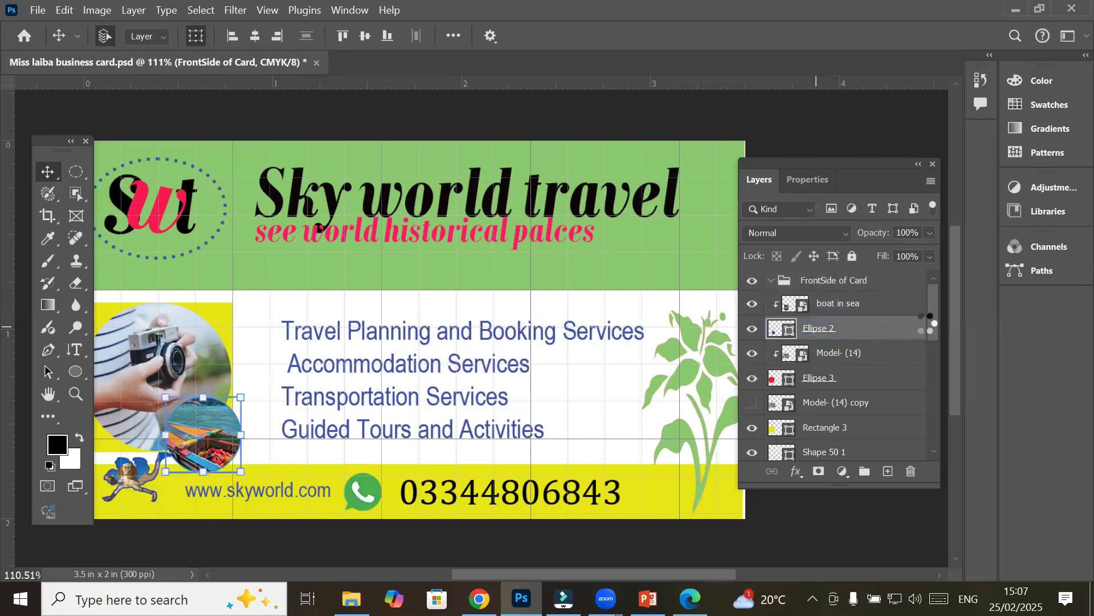
left_click_drag(933, 320, 945, 447)
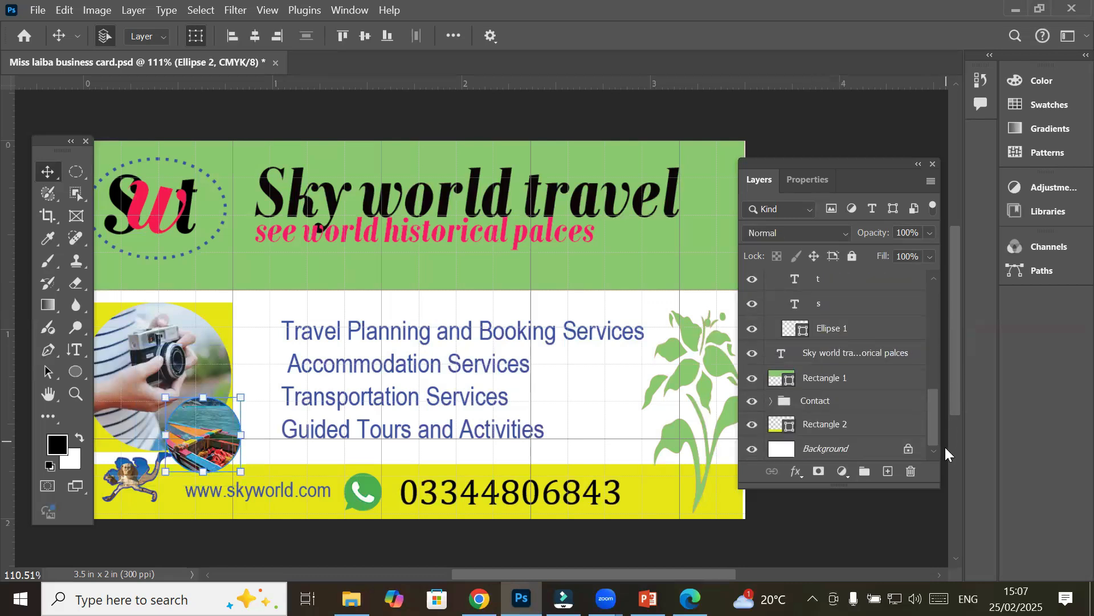
left_click(806, 424, "shift")
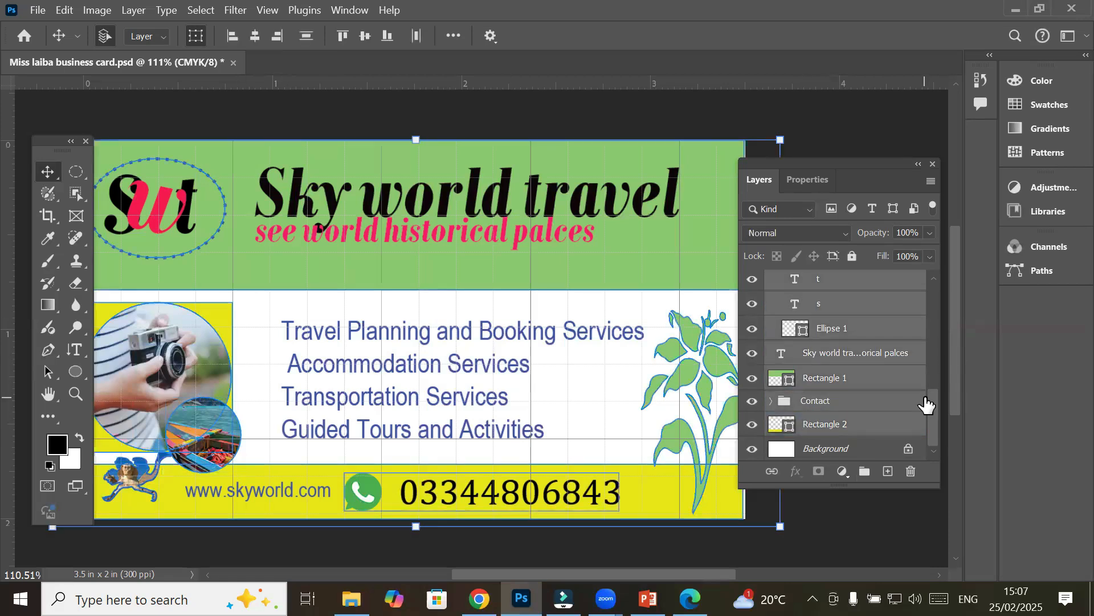
left_click_drag(933, 399, 965, 281)
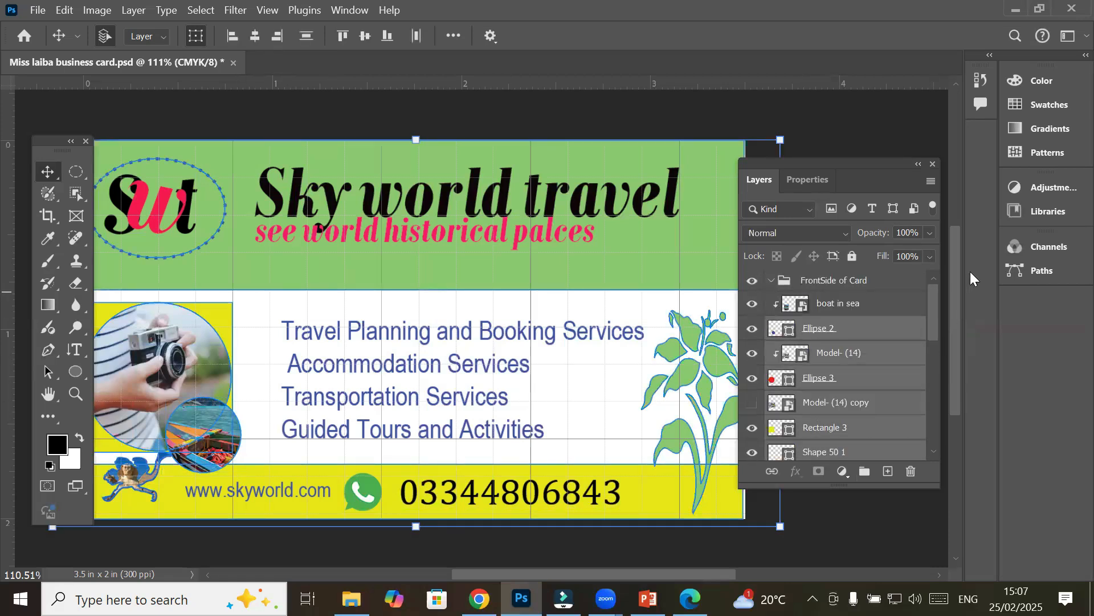
left_click(892, 303)
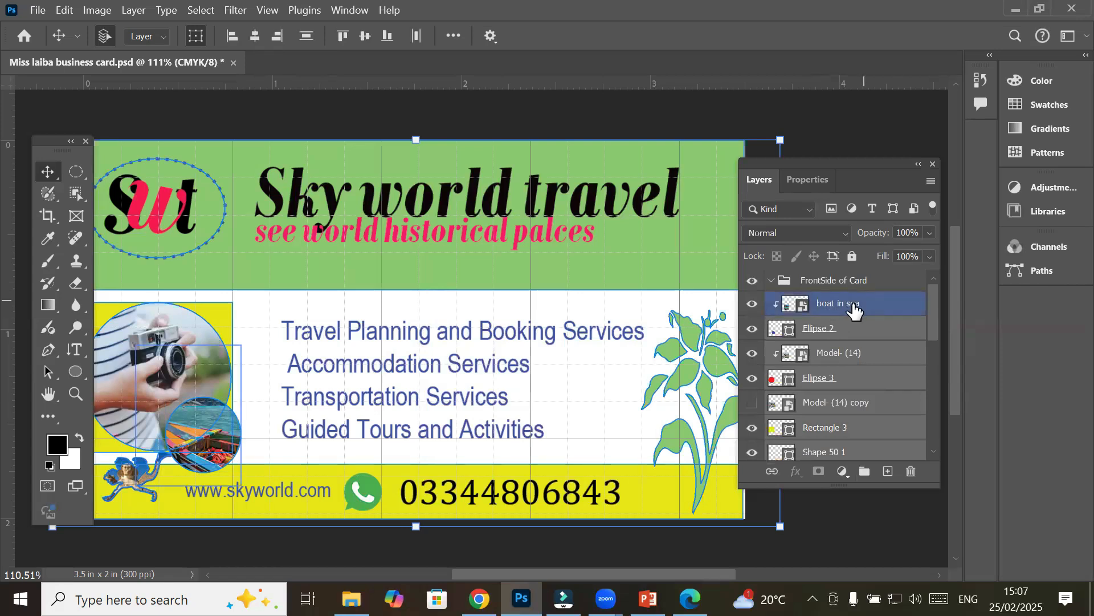
key("ctrl+g")
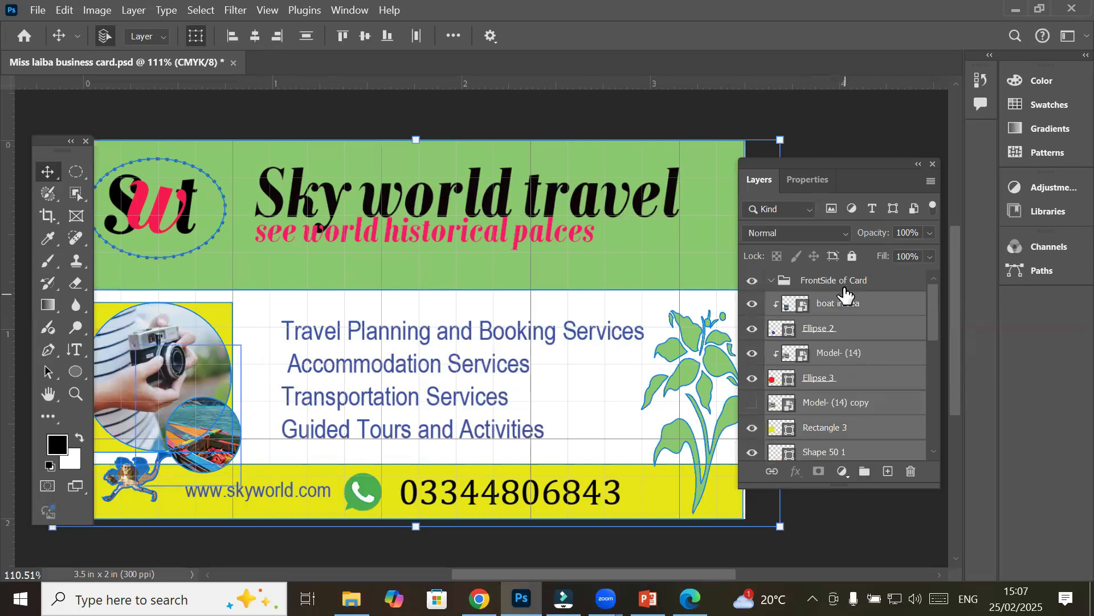
left_click_drag(845, 310, 836, 279)
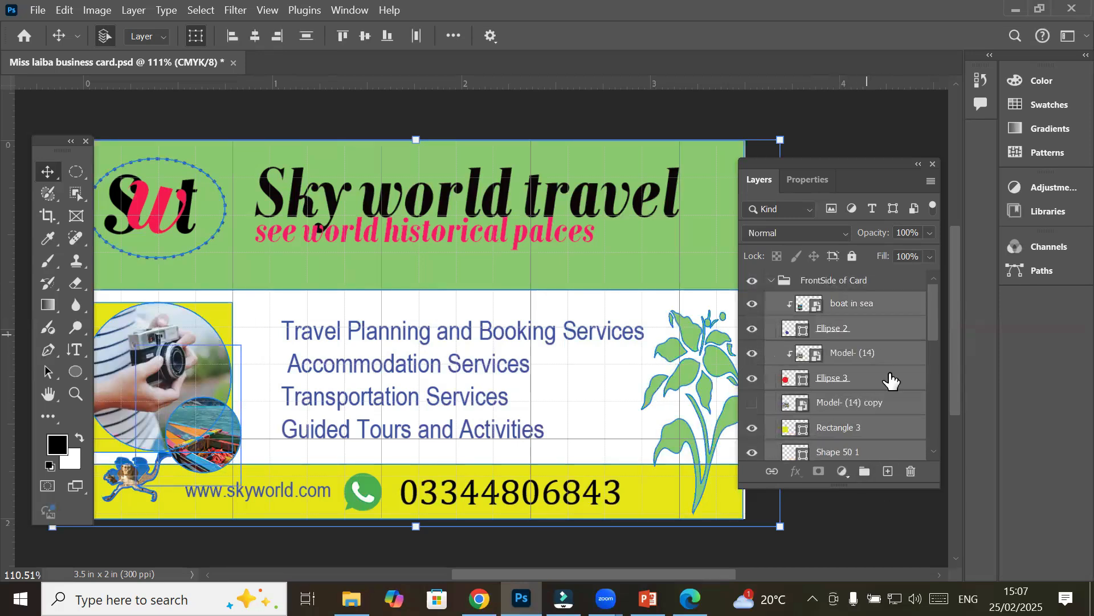
left_click(850, 303)
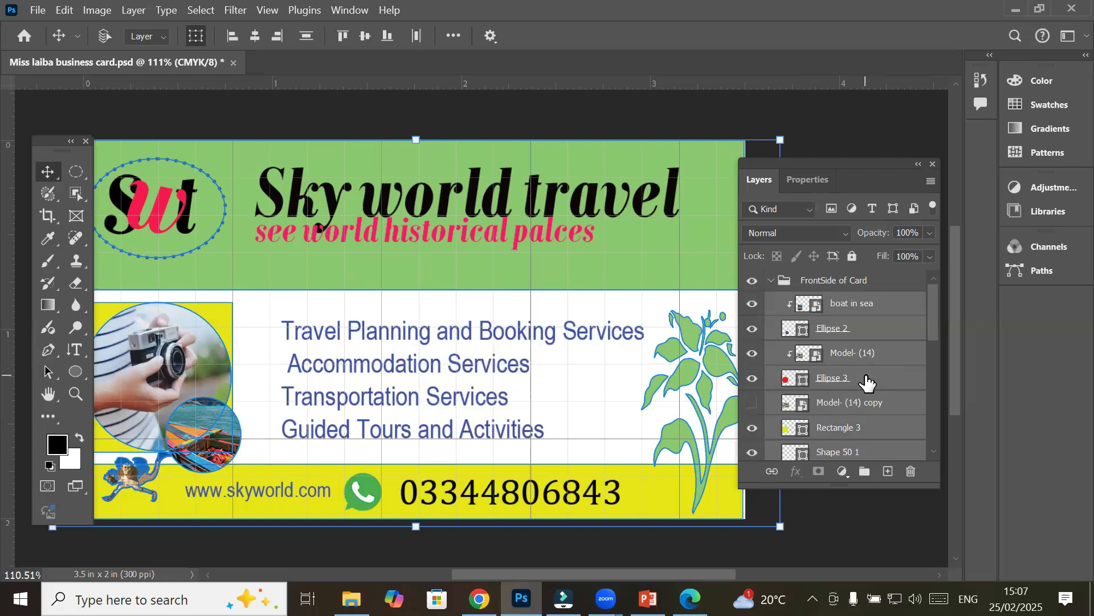
Inspect the FrontSide of Card group by collapsing, expanding and toggling its visibility
left_click(772, 283)
left_click(771, 282)
left_click(813, 284)
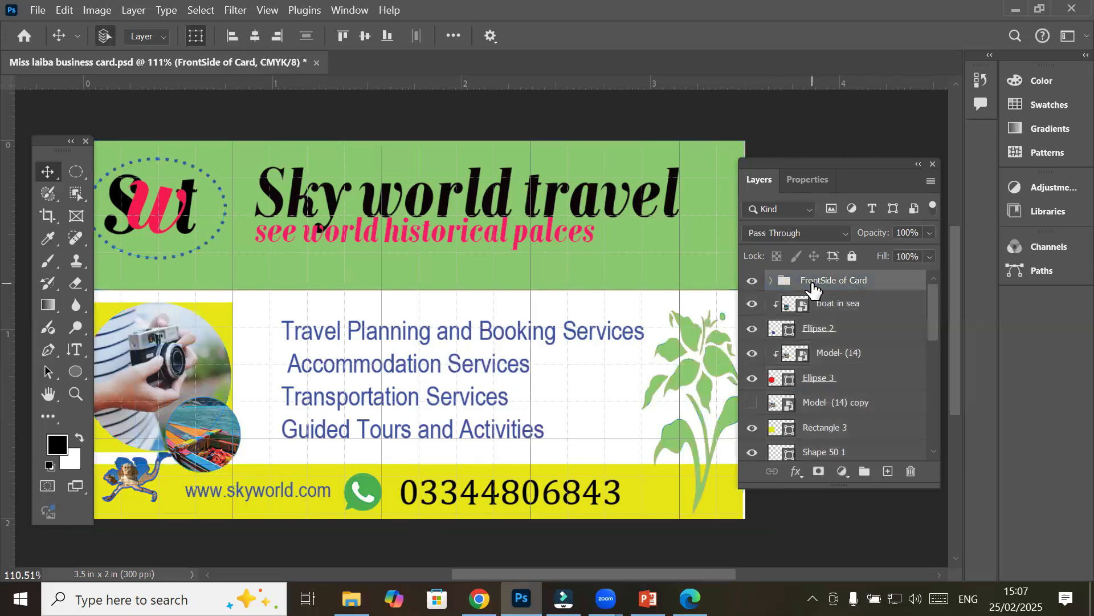
left_click(772, 281)
left_click(780, 324)
left_click(767, 306)
left_click(762, 282)
left_click(753, 281)
left_click(753, 282)
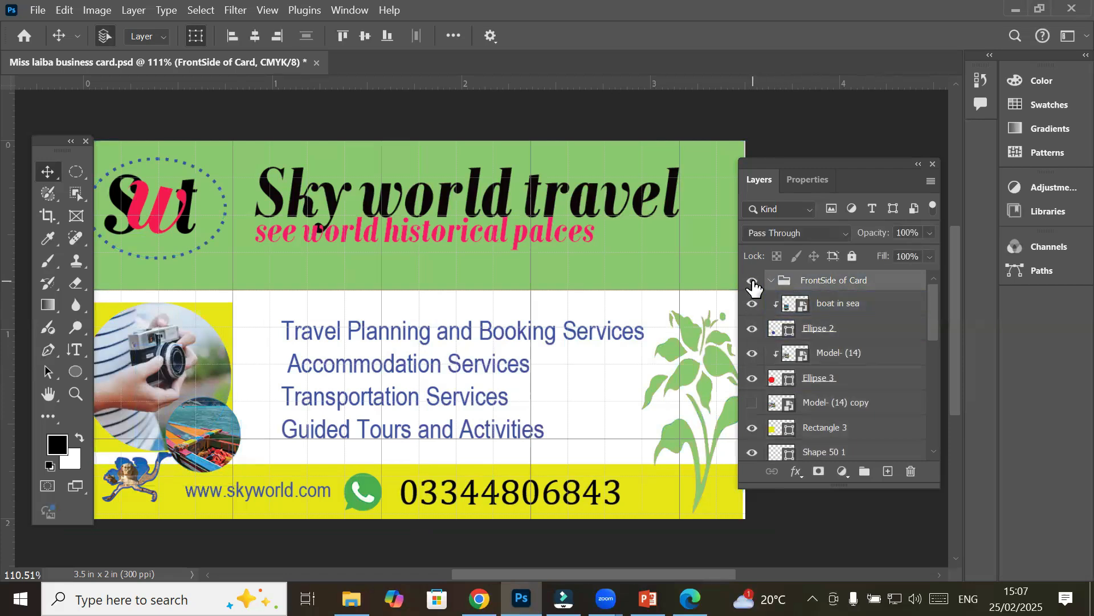
Select all the card's layers from boat in sea down to Rectangle 2
left_click(824, 308)
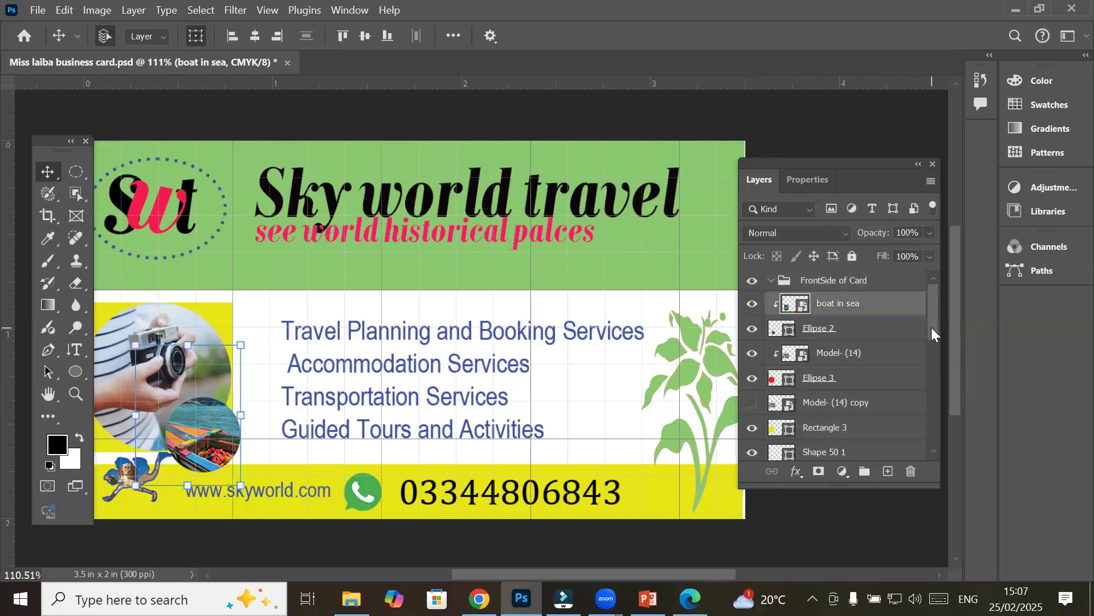
left_click_drag(933, 334, 936, 424)
left_click(831, 423)
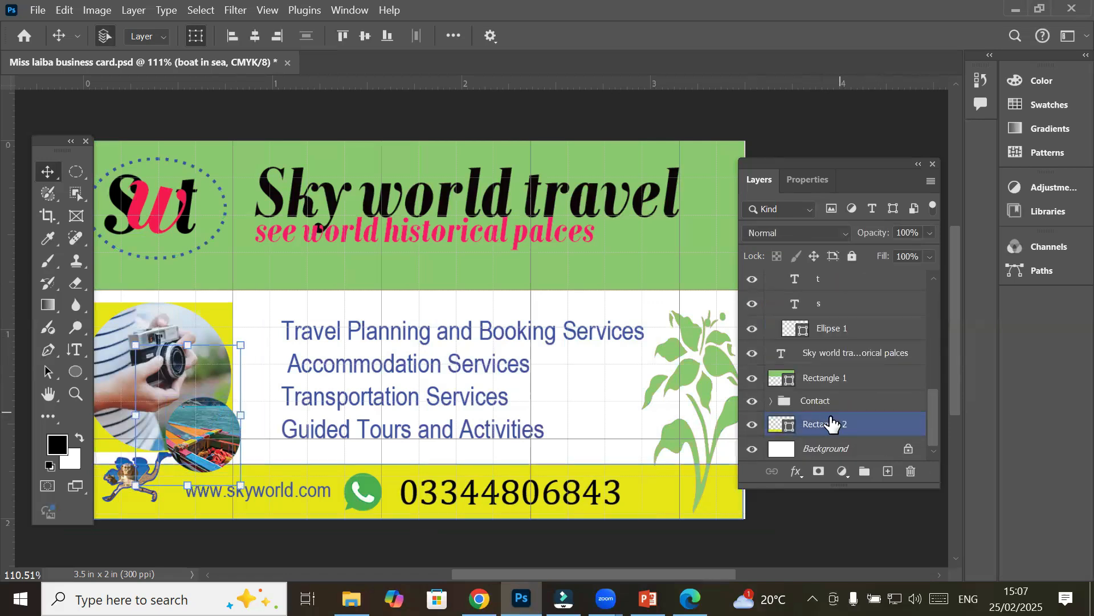
key("ctrl+alt+a")
left_click_drag(935, 396, 945, 275)
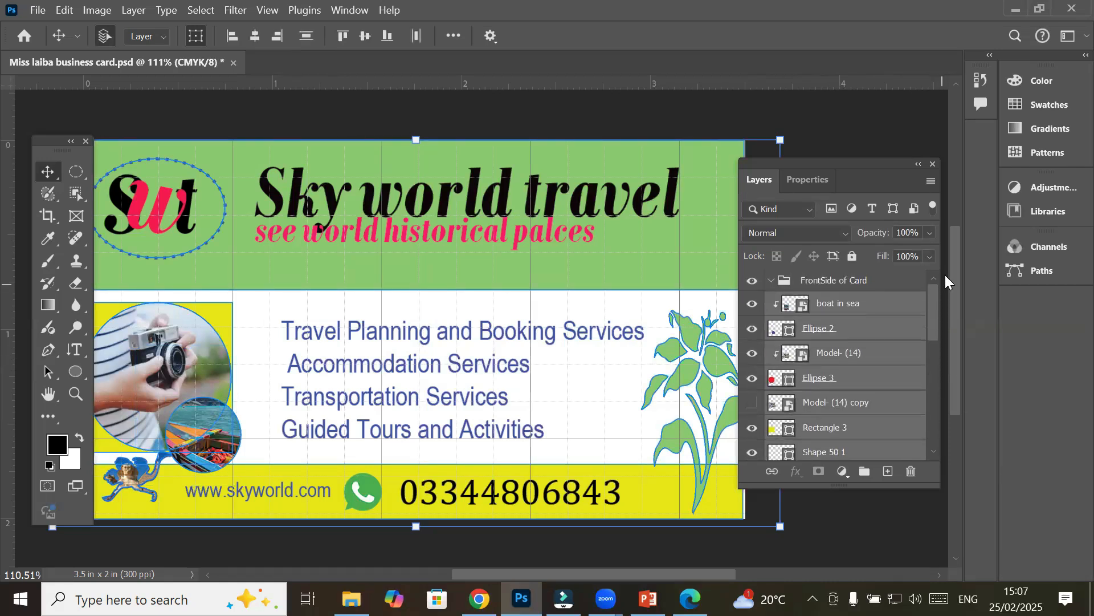
left_click(886, 284)
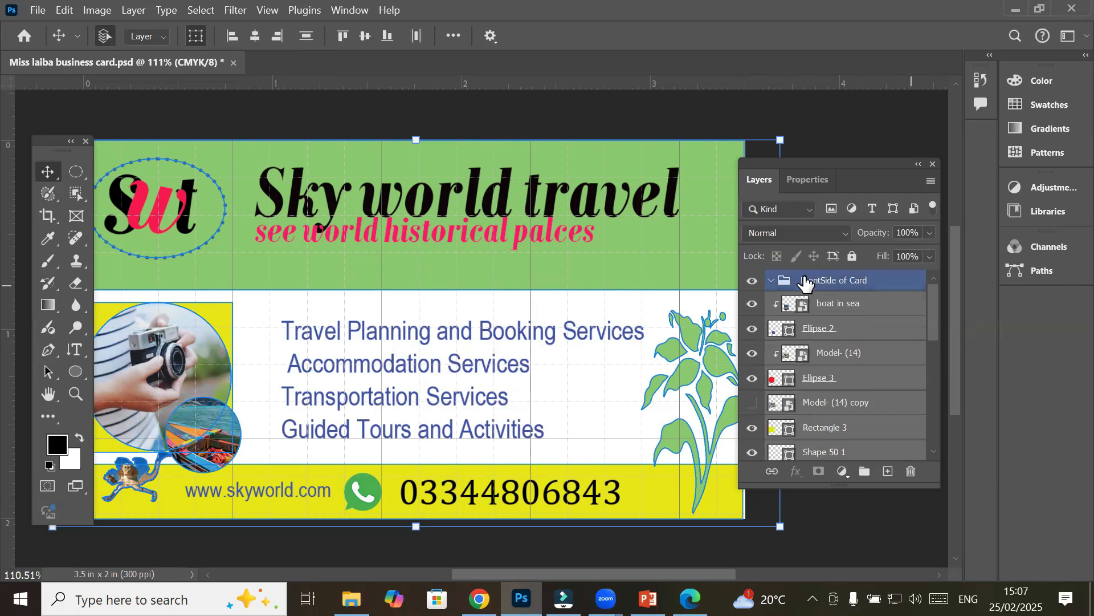
Group the selected layers, delete the old FrontSide of Card group, and rename Group 1 'Front Side'
left_click(864, 474)
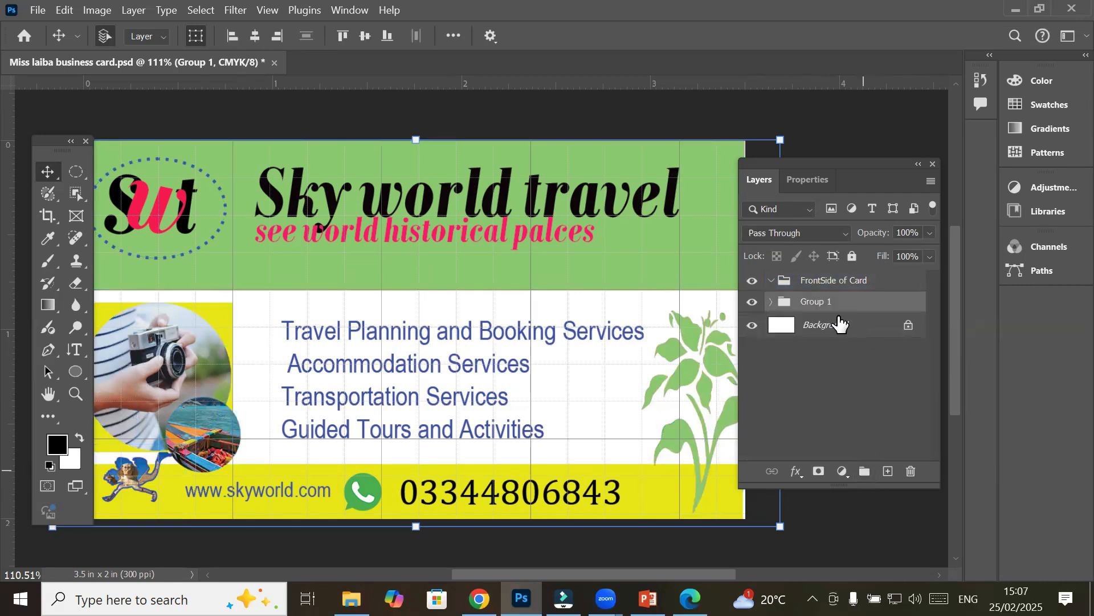
left_click(911, 470)
double_click(826, 280)
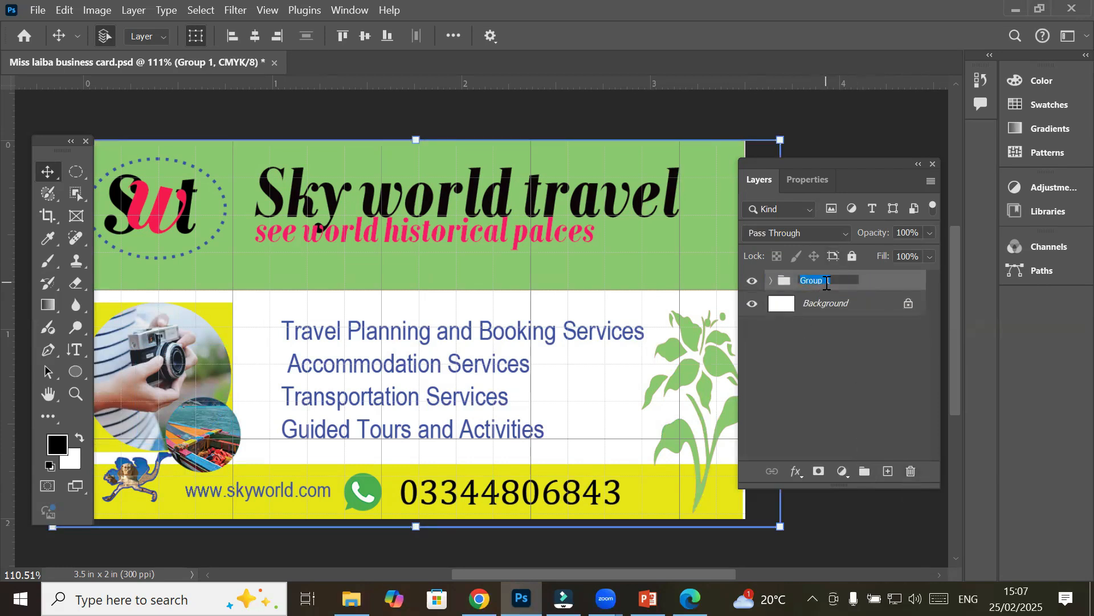
type("Front Side")
left_click(869, 283)
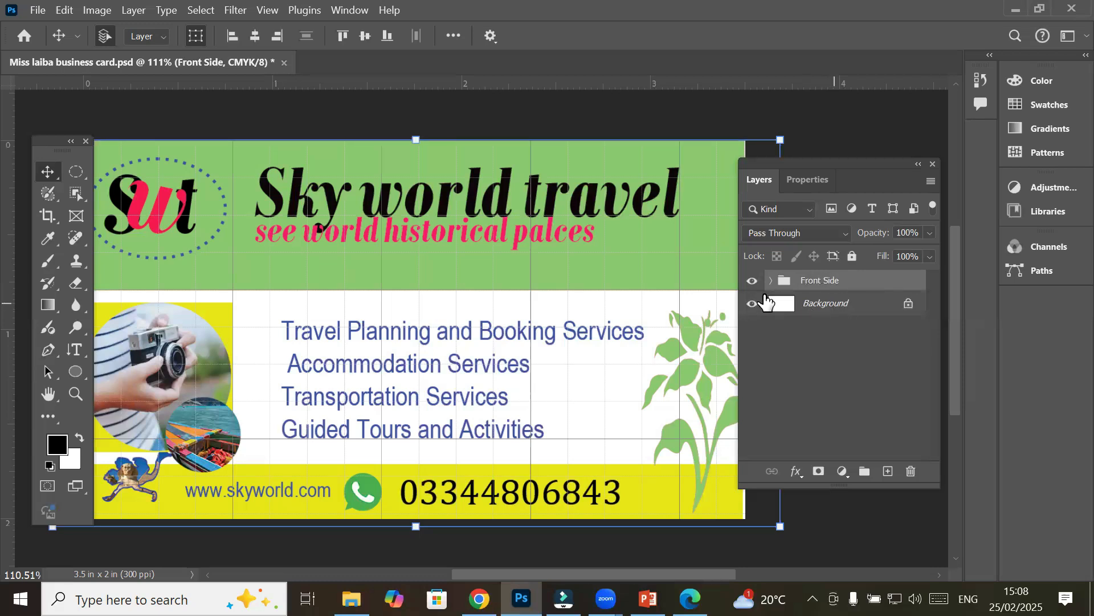
Hide the Front Side group and add a new empty layer group
left_click(766, 296)
left_click(752, 281)
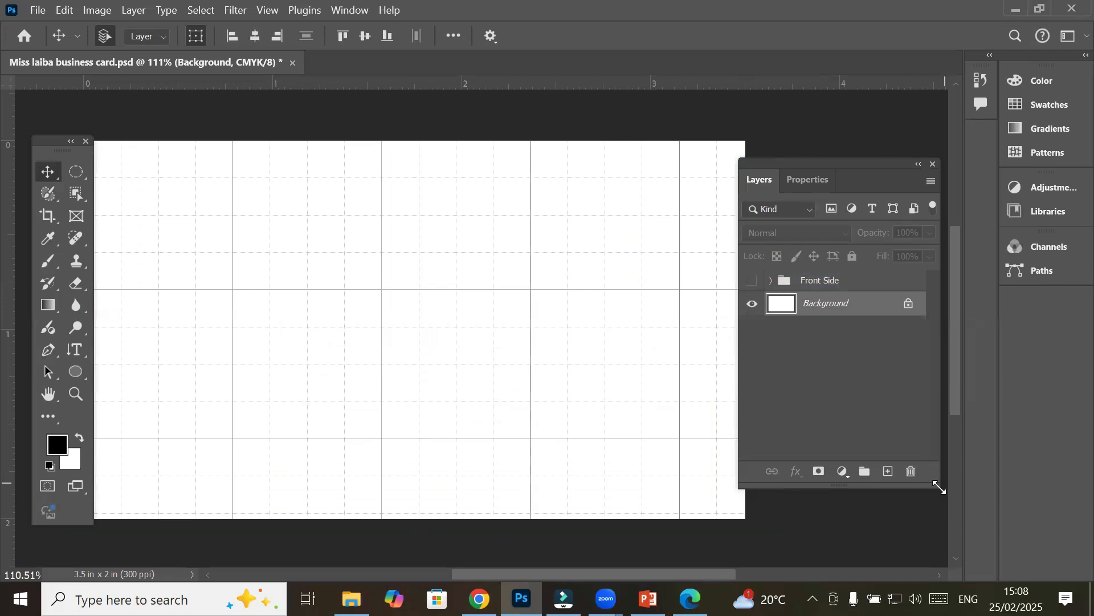
left_click(871, 477)
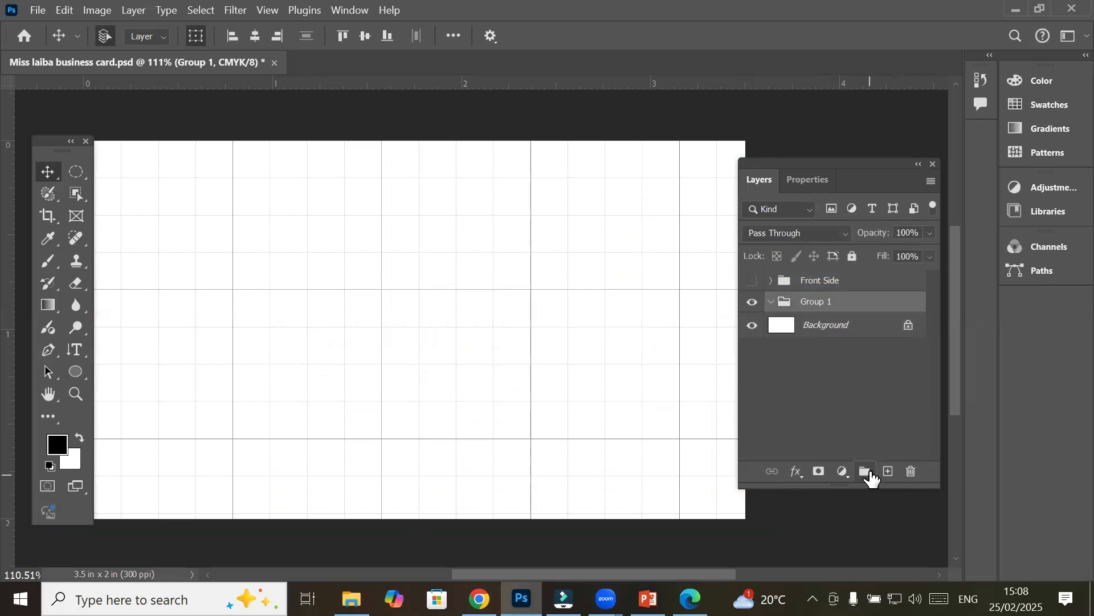
double_click(825, 281)
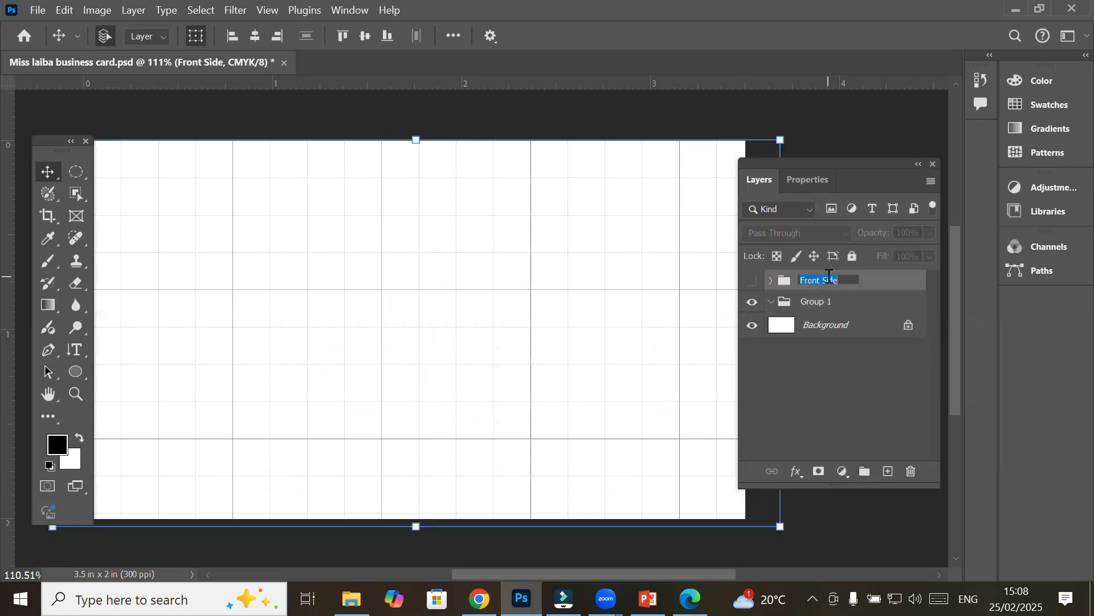
key("Return")
Rename the empty Group 1 to 'BackSid3e', keeping Front Side hidden
left_click(814, 306)
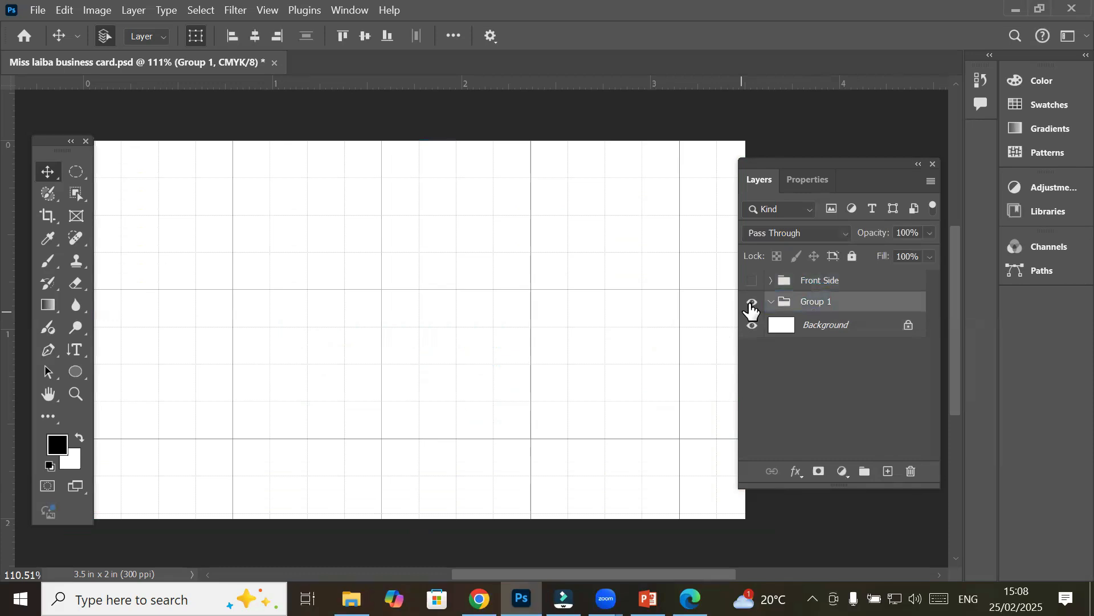
left_click(752, 281)
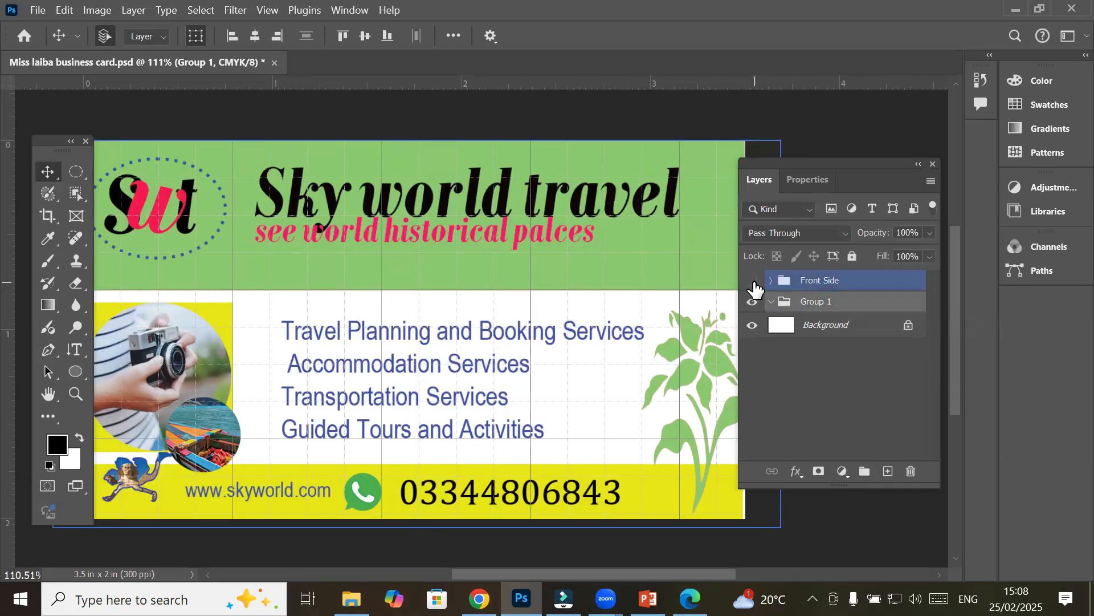
left_click(753, 280)
double_click(814, 304)
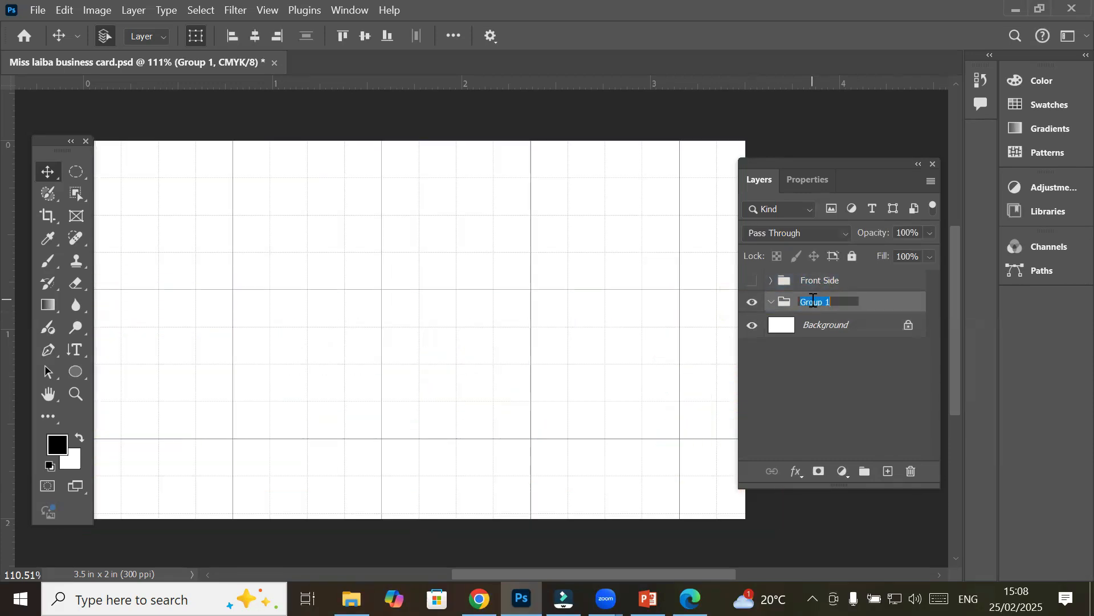
type("BackSid3e")
key("Return")
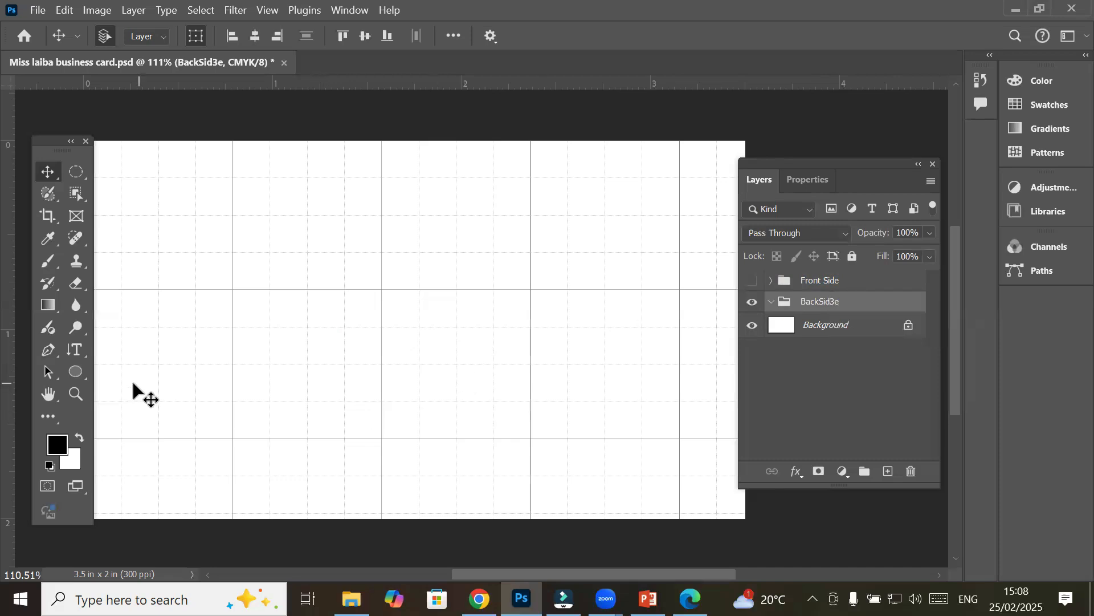
left_click(816, 291)
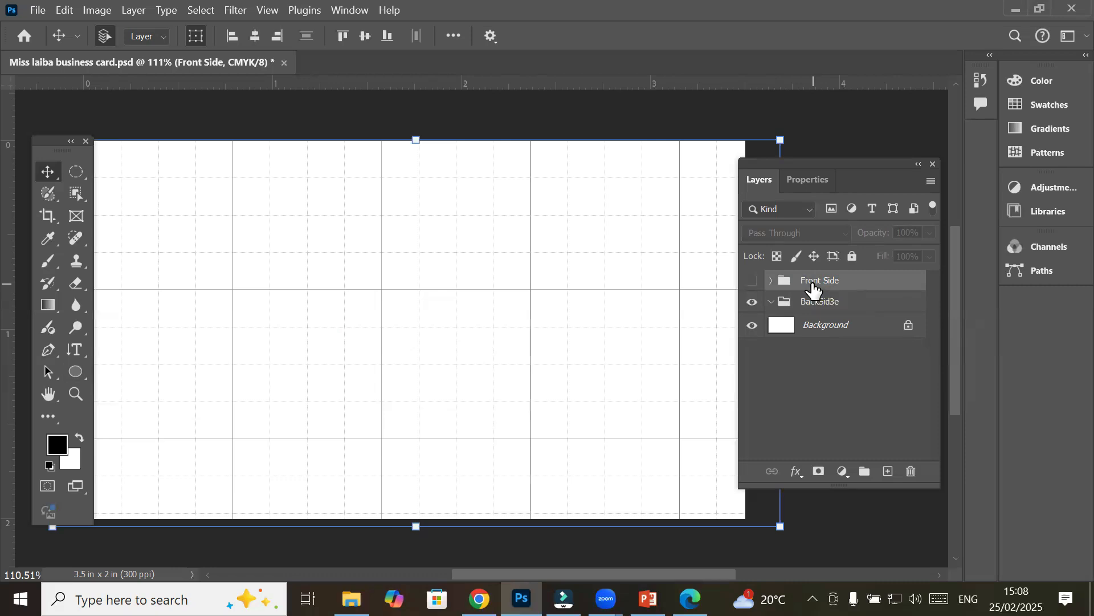
left_click(841, 308)
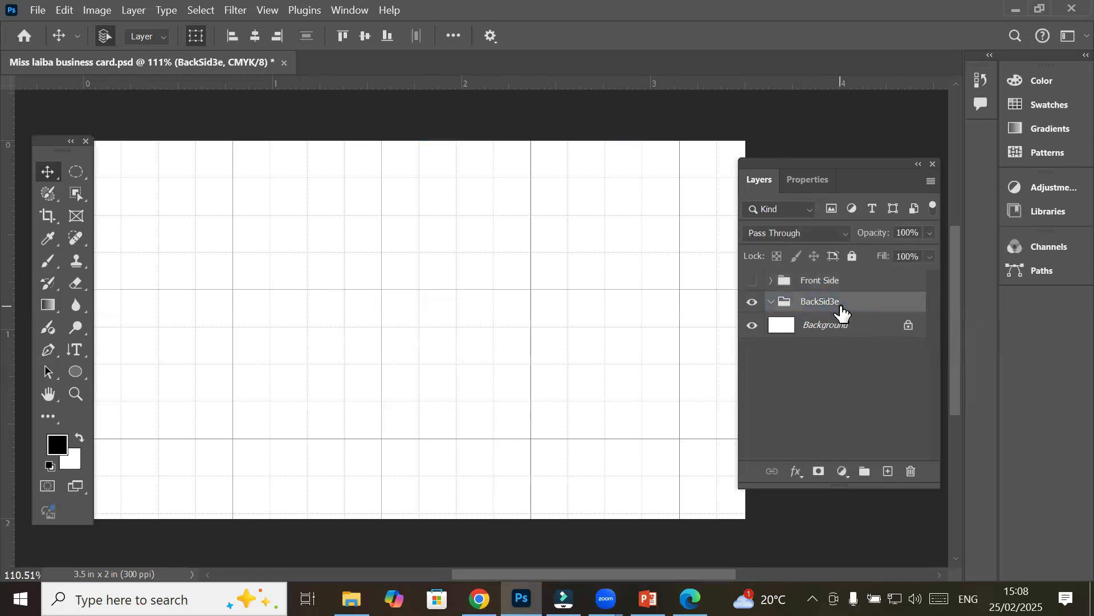
Draw a rectangle covering the whole card and give it a yellow fill
left_click(78, 376)
left_click(111, 368)
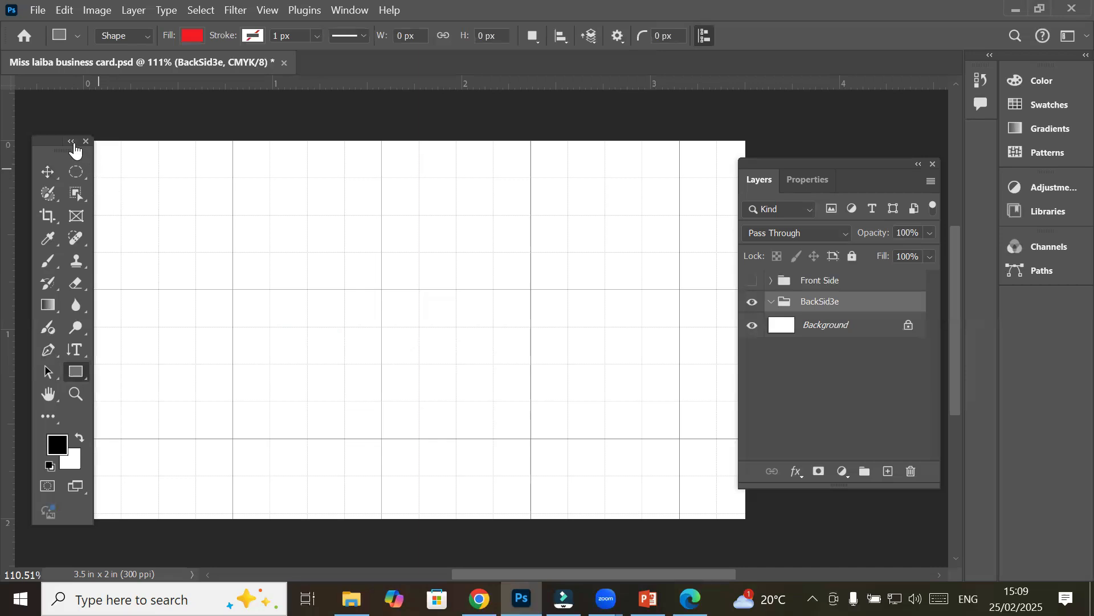
left_click_drag(60, 139, 747, 521)
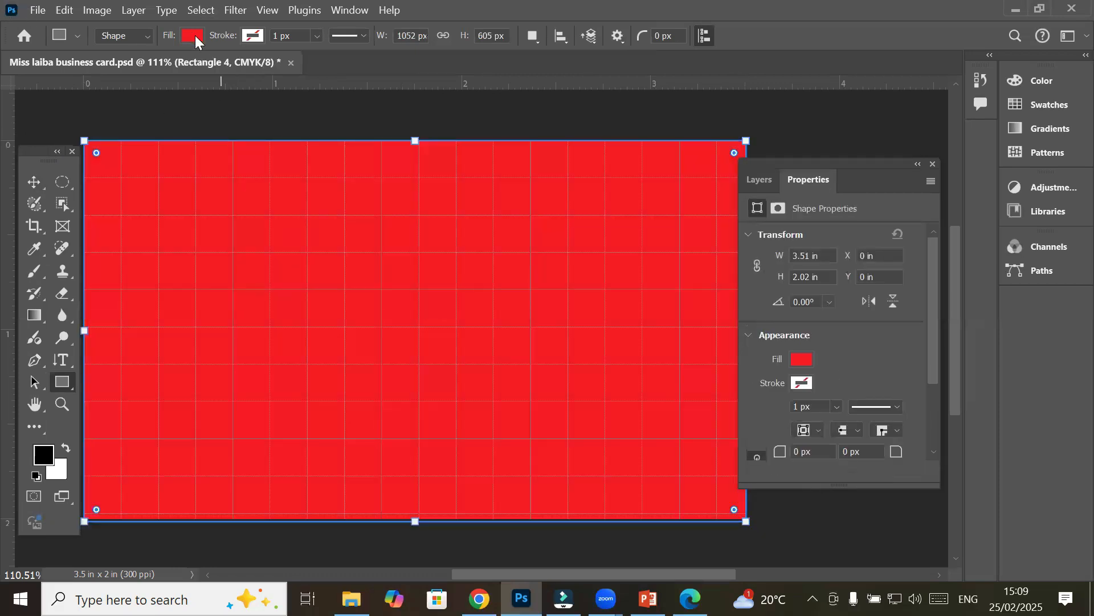
left_click(192, 36)
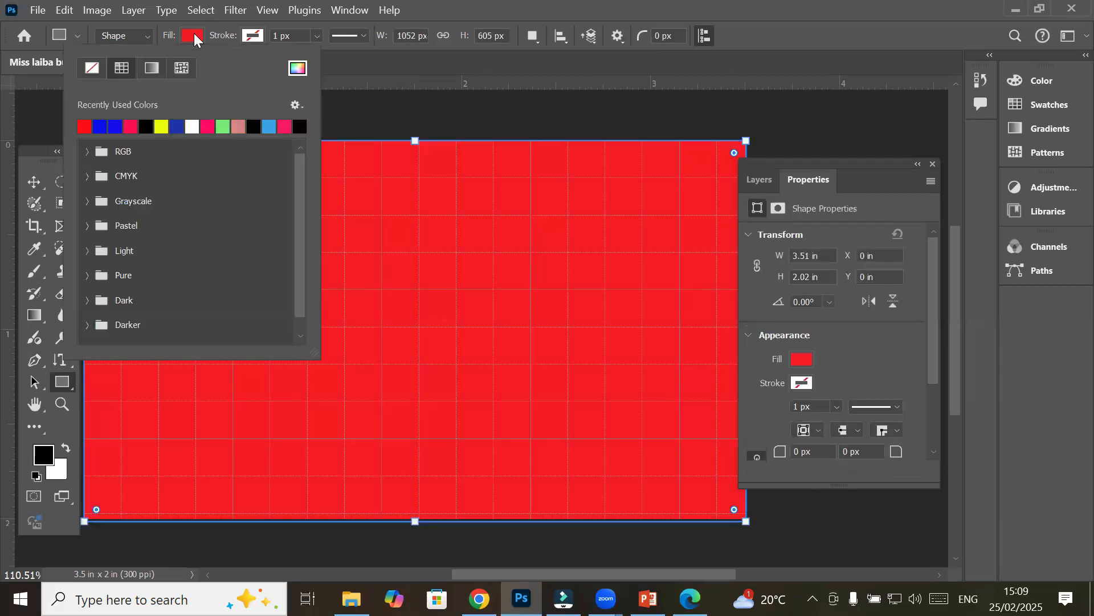
left_click(225, 127)
left_click(163, 127)
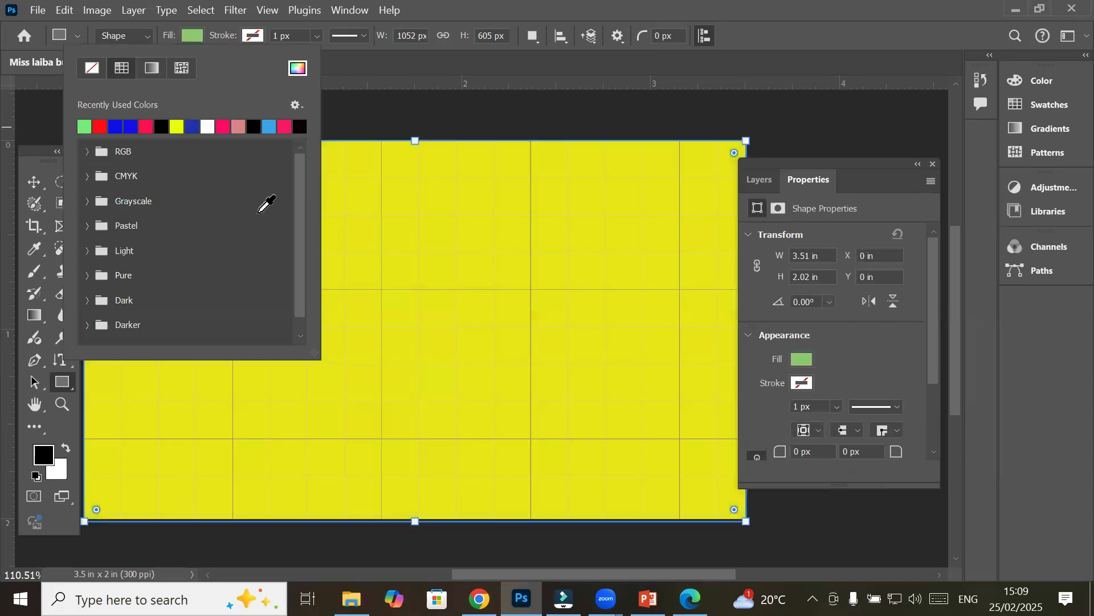
left_click(804, 359)
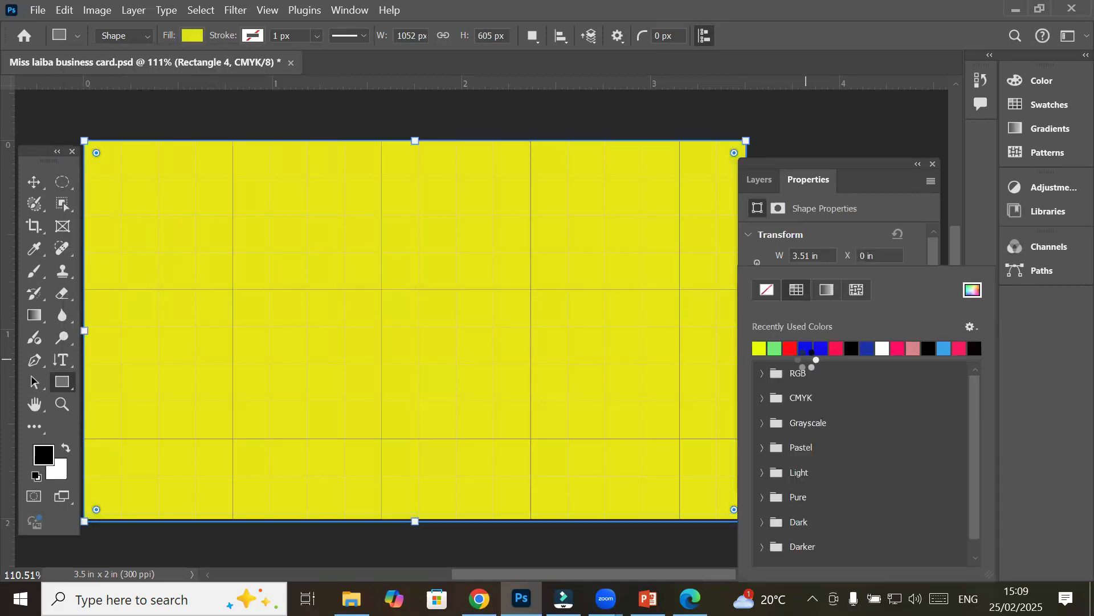
left_click(884, 214)
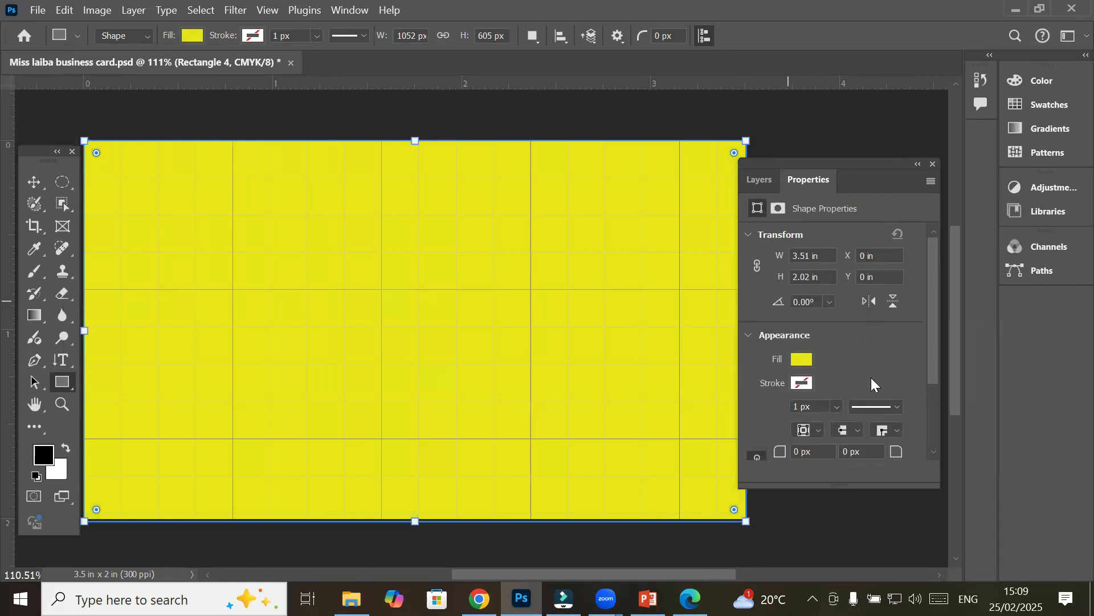
left_click(768, 183)
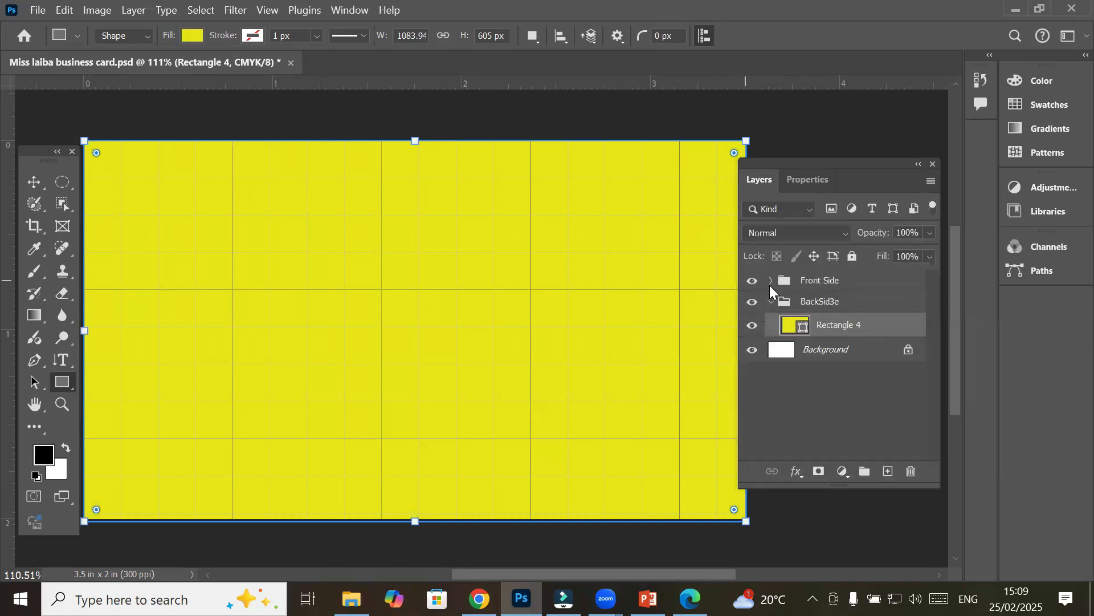
Copy the Company Logo group from inside the Front Side group
left_click(772, 281)
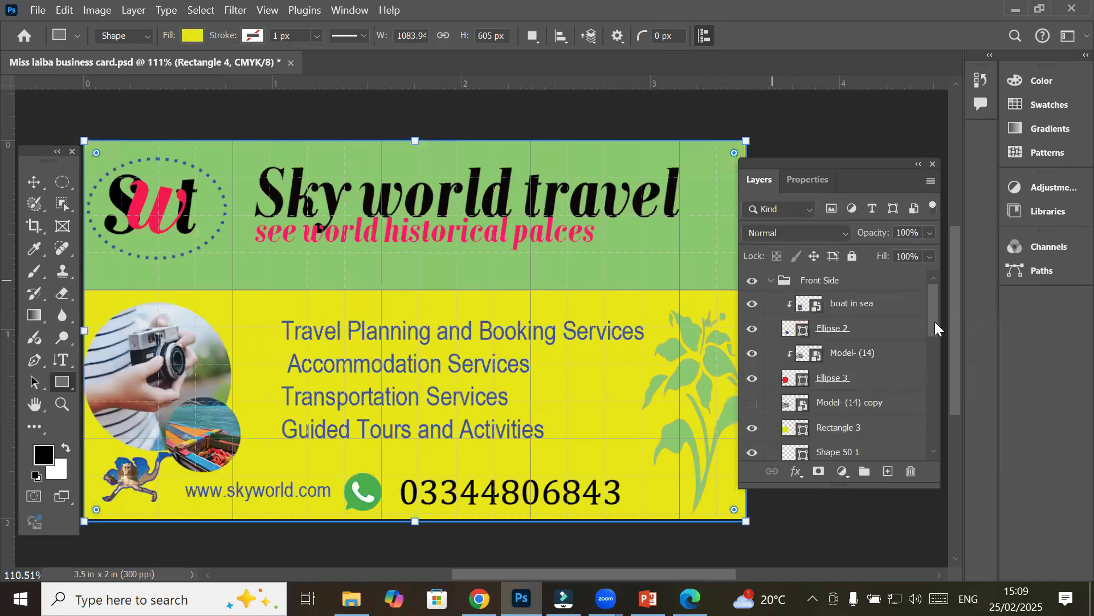
left_click_drag(935, 321, 930, 368)
left_click(826, 386)
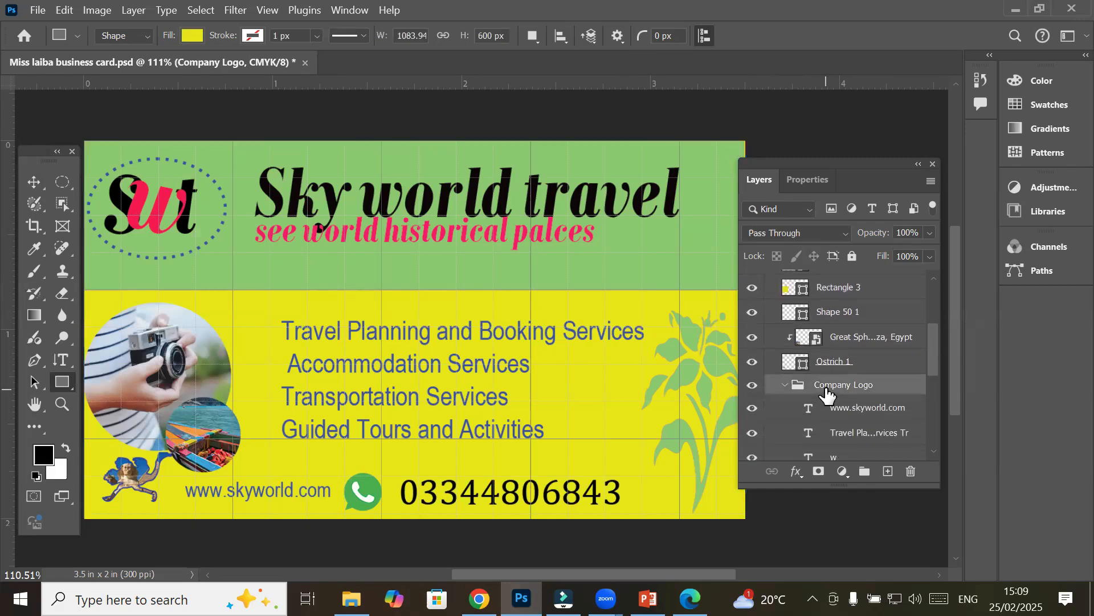
left_click(64, 10)
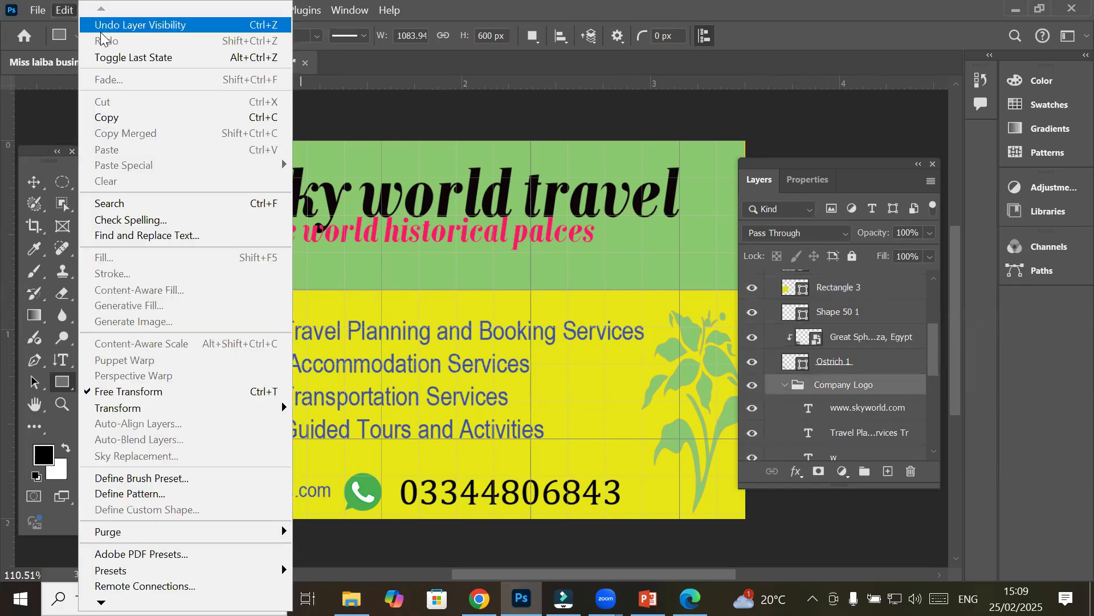
left_click(134, 118)
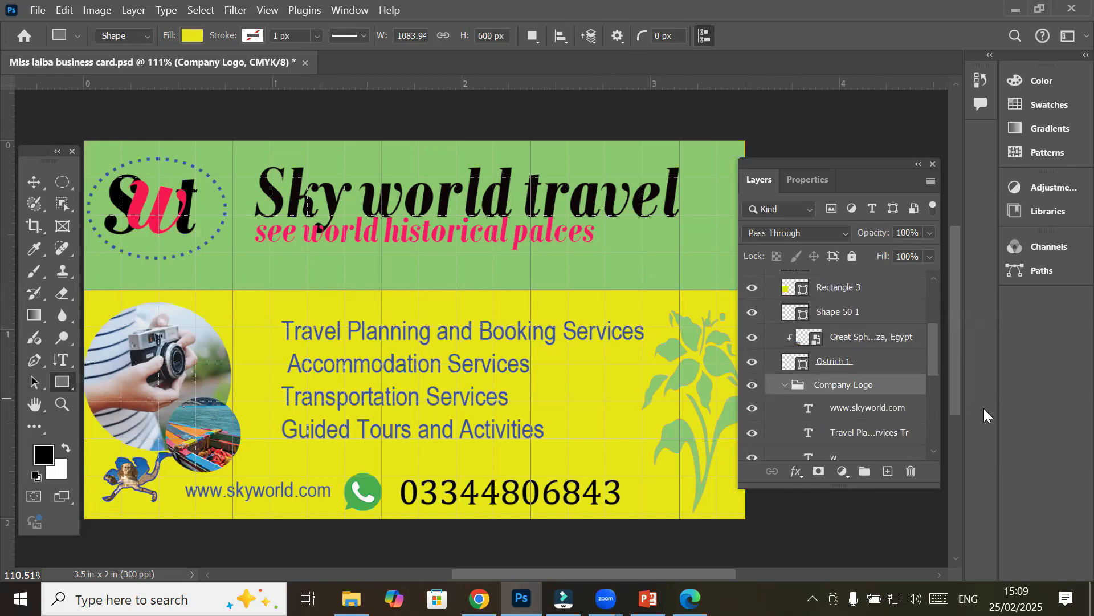
Hide and collapse the Front Side group, then select the BackSid3e group
scroll(933, 364, "up", 3)
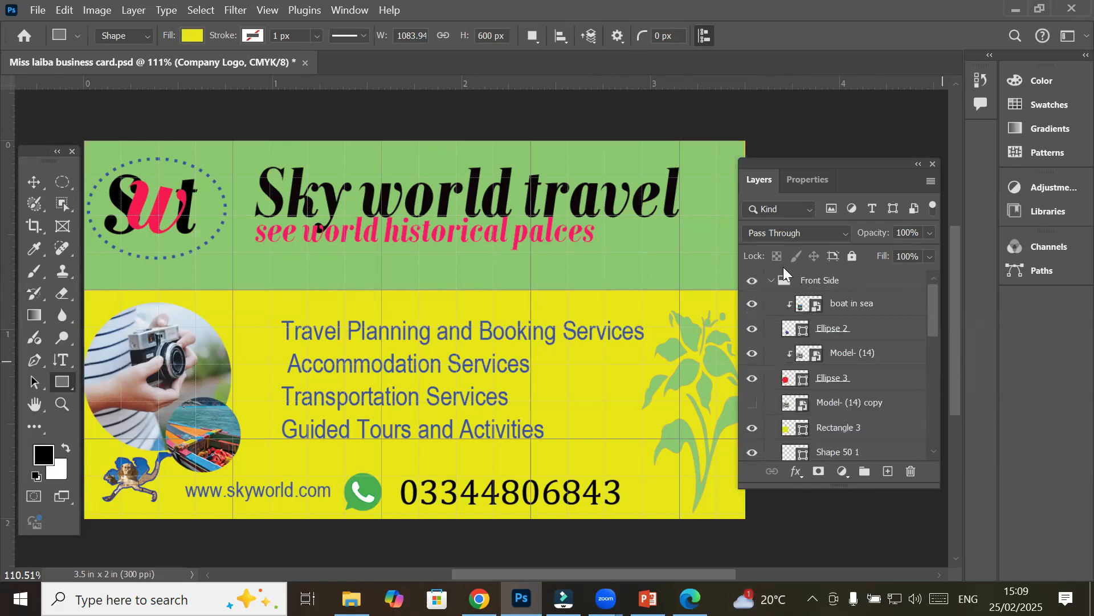
left_click(751, 282)
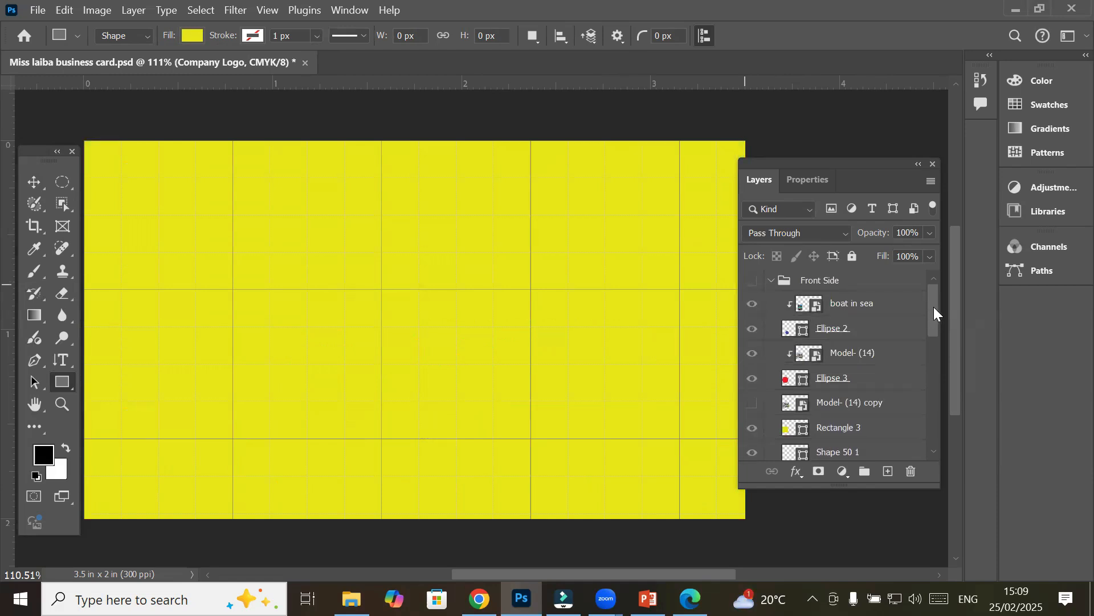
left_click_drag(933, 311, 935, 268)
left_click(752, 280)
left_click(814, 280)
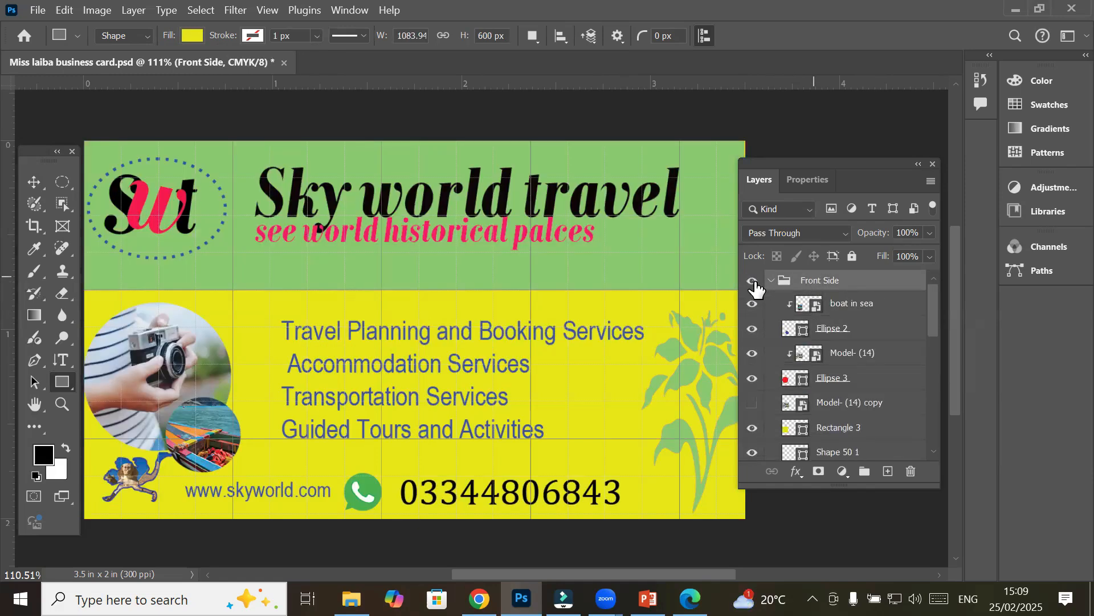
left_click(752, 281)
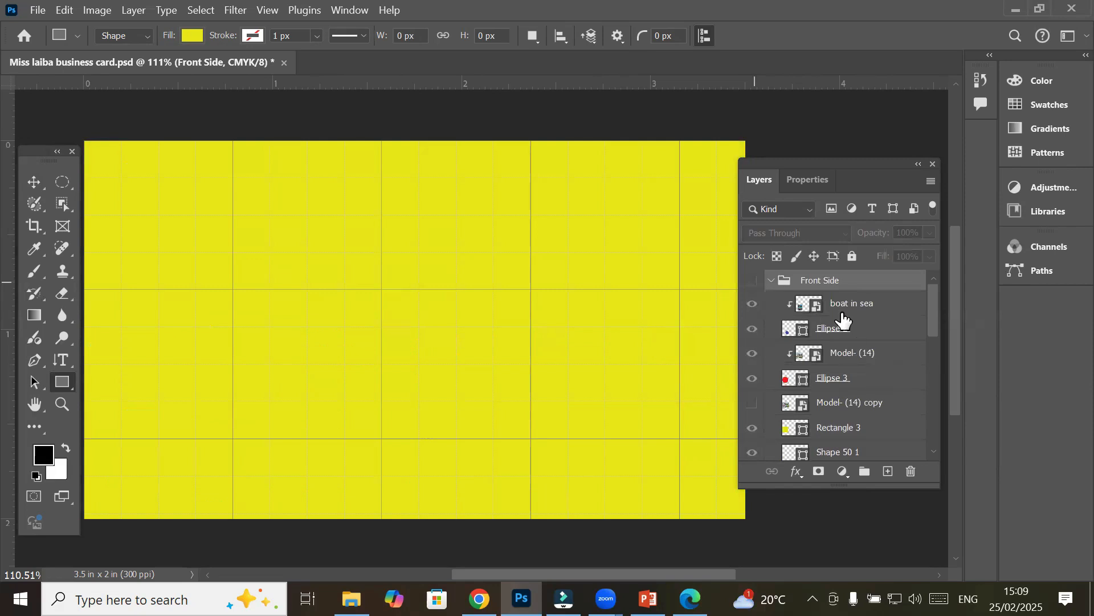
left_click(771, 281)
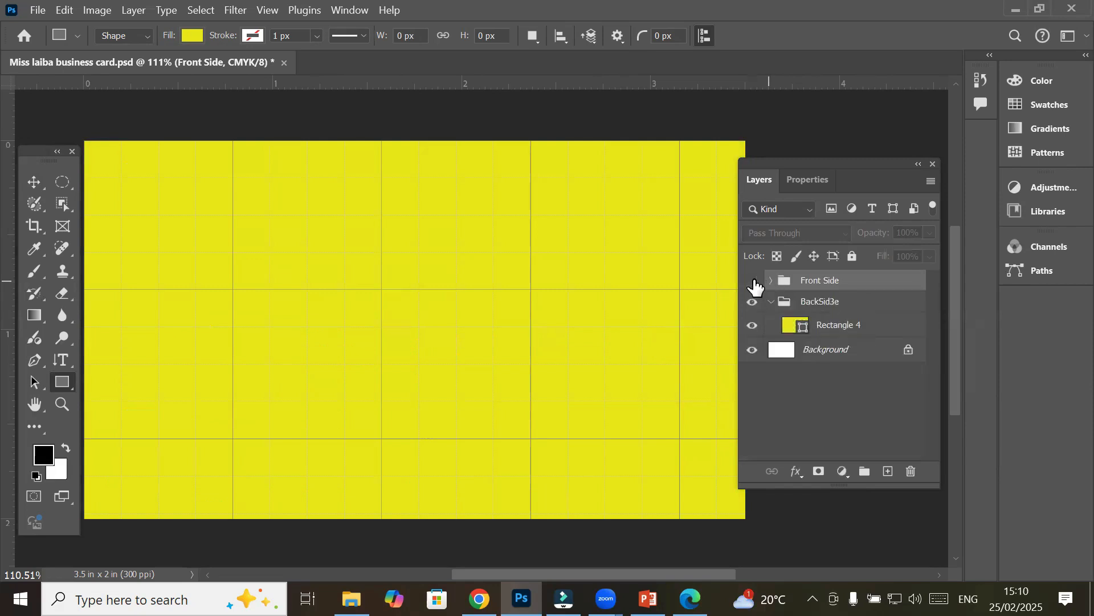
left_click(814, 312)
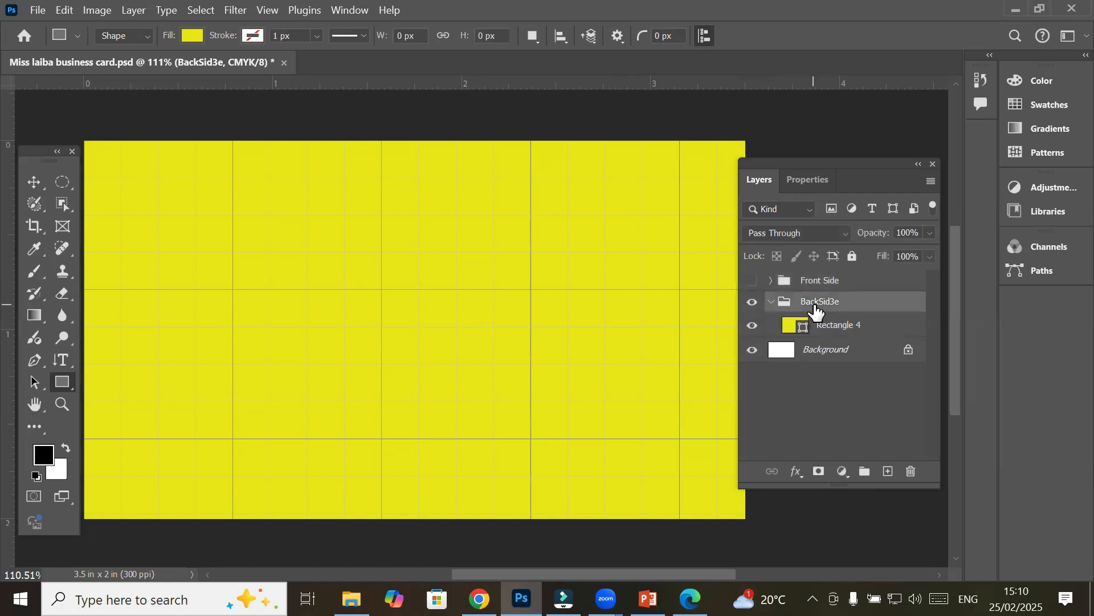
left_click(66, 12)
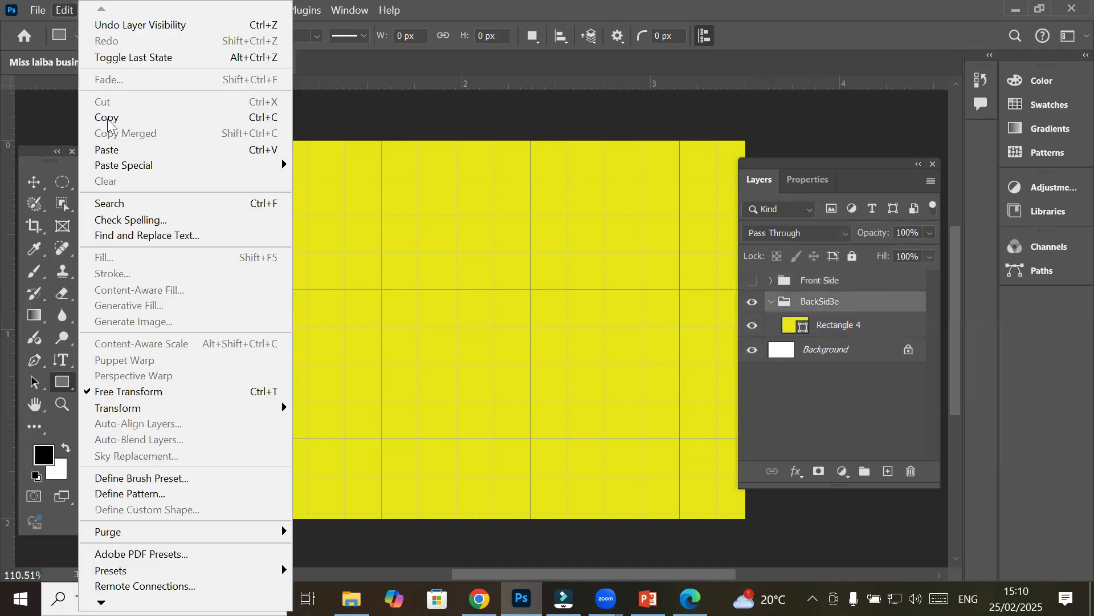
Paste the Company Logo group onto the back side and delete the Travel Planning services text
left_click(124, 154)
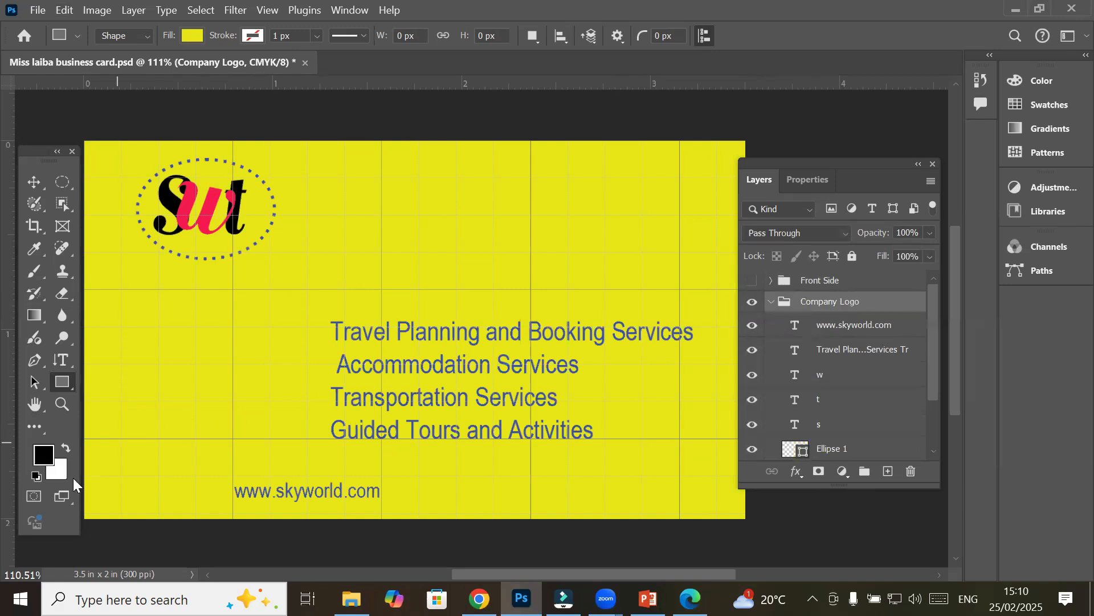
left_click(34, 182)
left_click(406, 339)
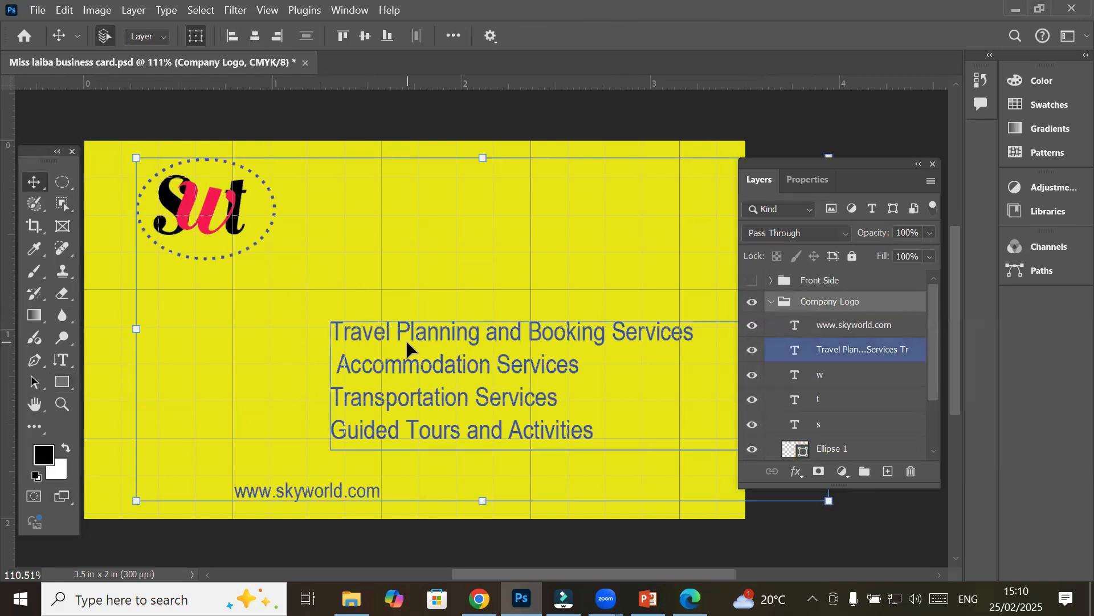
key("Delete")
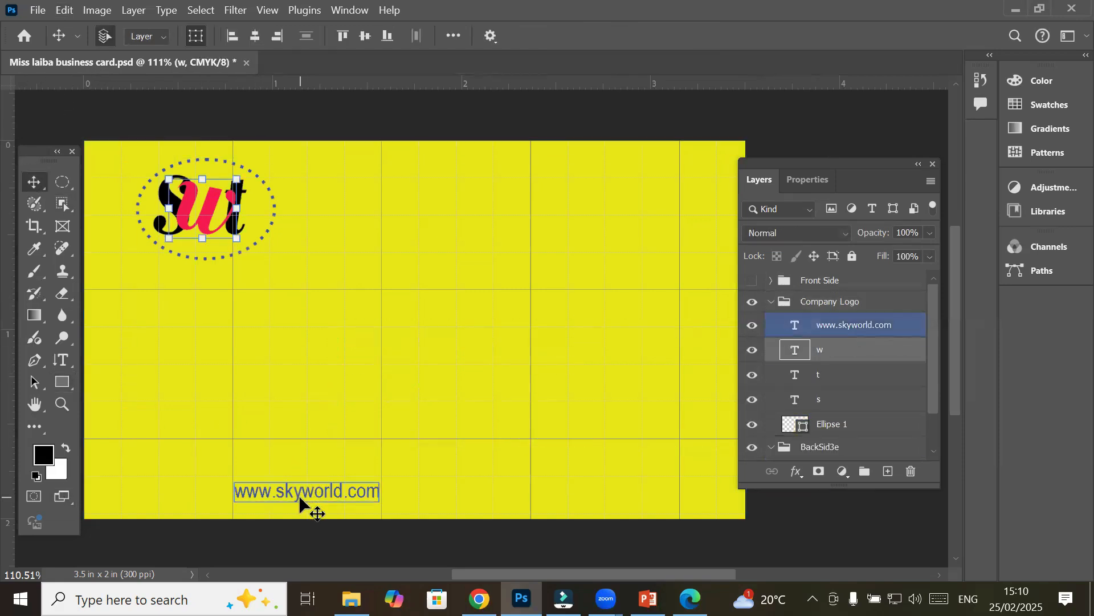
left_click_drag(378, 491, 554, 444)
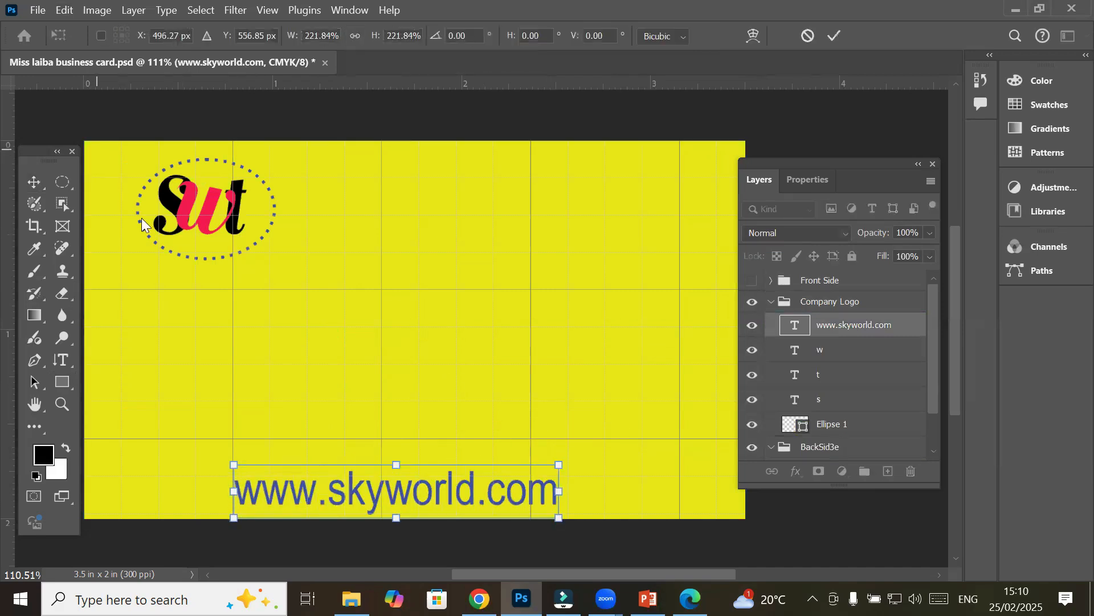
key("Return")
left_click(200, 217)
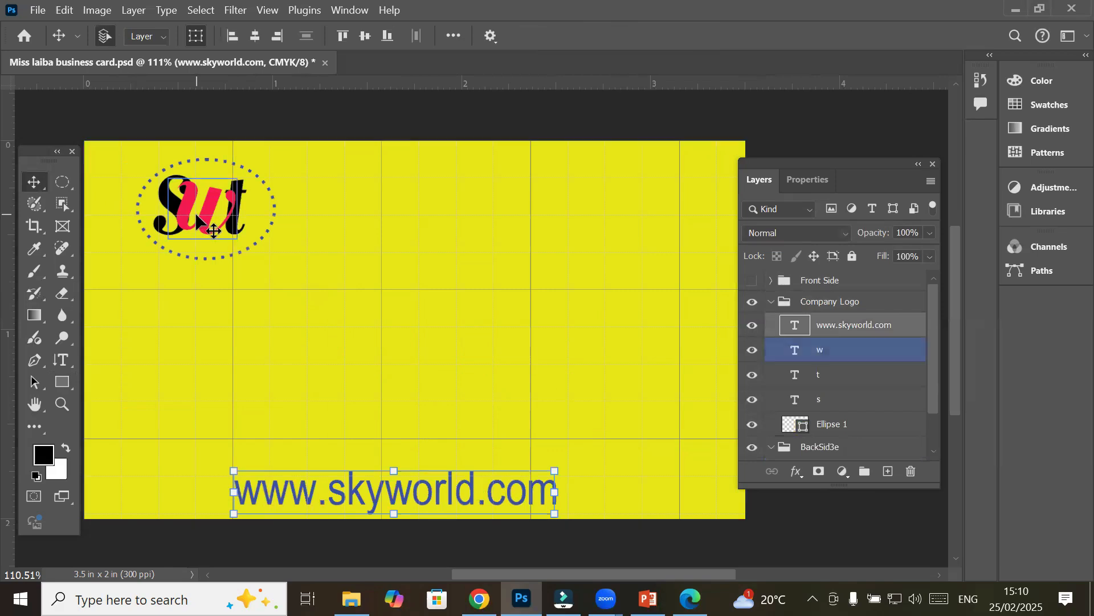
left_click_drag(122, 149, 138, 212)
key("ctrl+z")
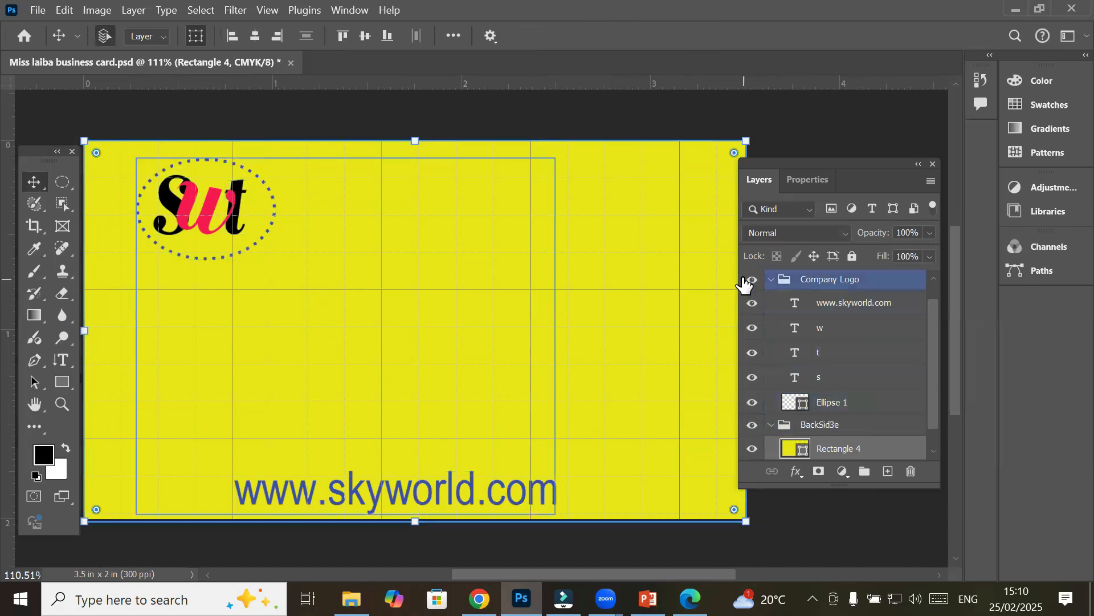
Move the Company Logo group into the BackSid3e group
scroll(761, 287, "up", 1)
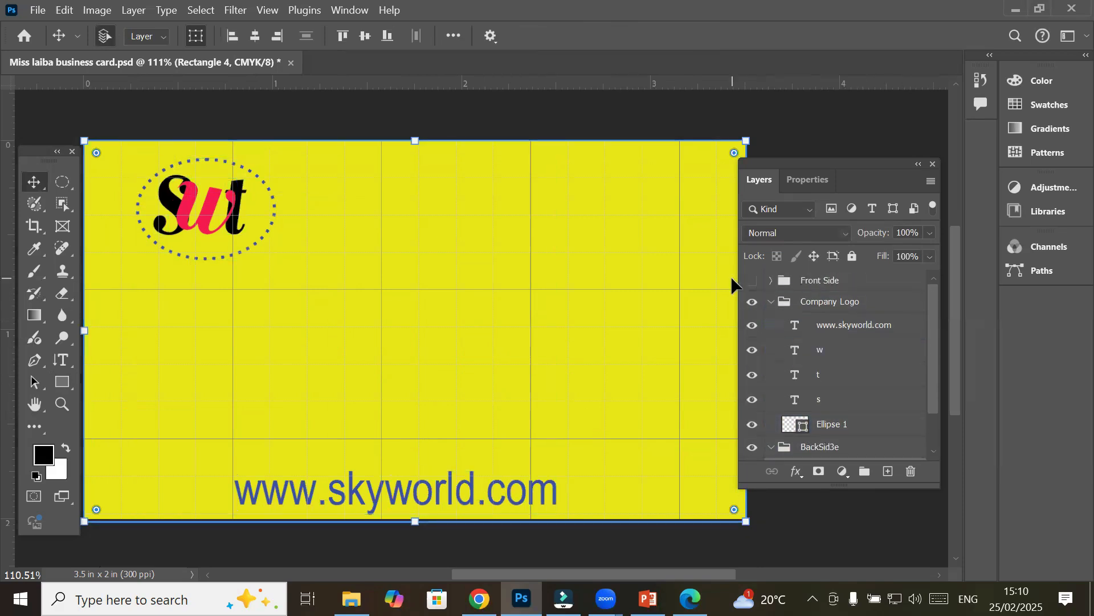
left_click(753, 281)
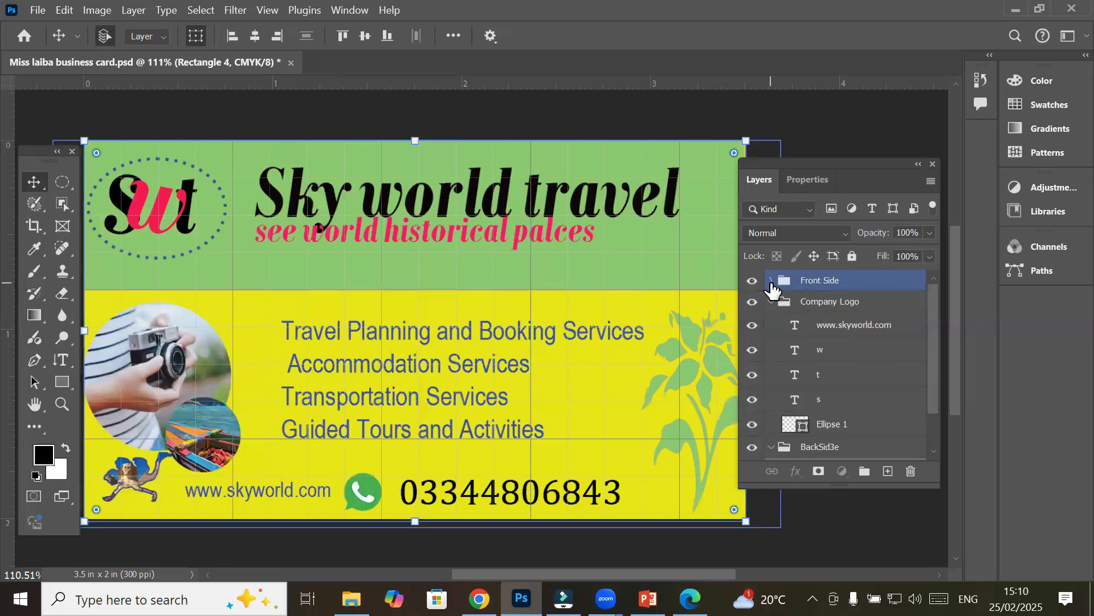
left_click(771, 280)
left_click(771, 281)
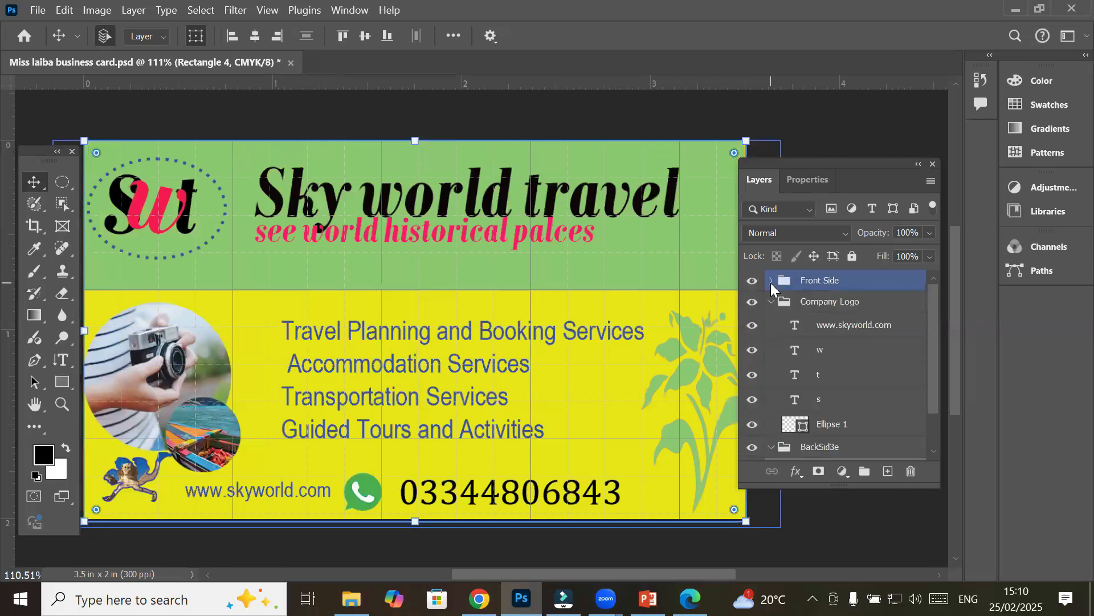
left_click(774, 302)
left_click(772, 303)
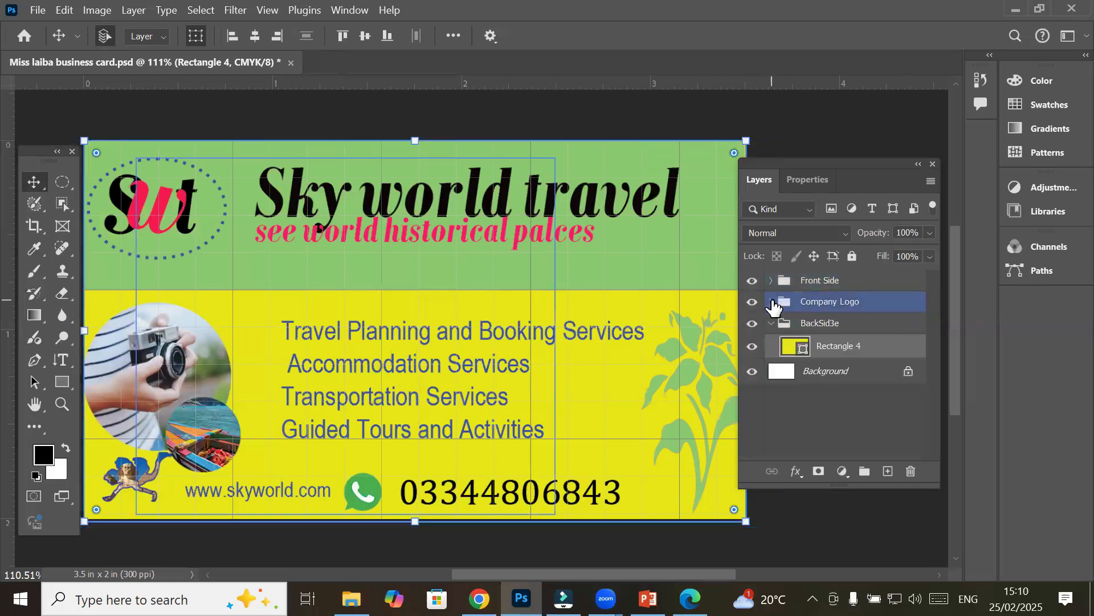
left_click_drag(826, 344, 812, 311)
Hide the Front Side group and toggle the Company Logo group's visibility to compare
left_click(813, 302)
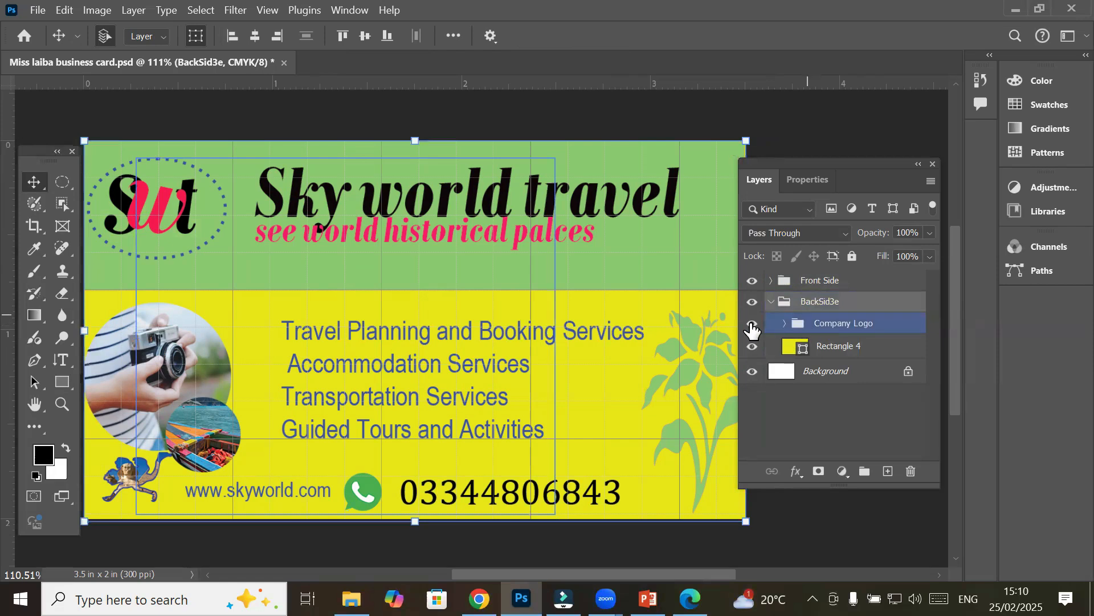
left_click(755, 288)
left_click(753, 281)
left_click(763, 352)
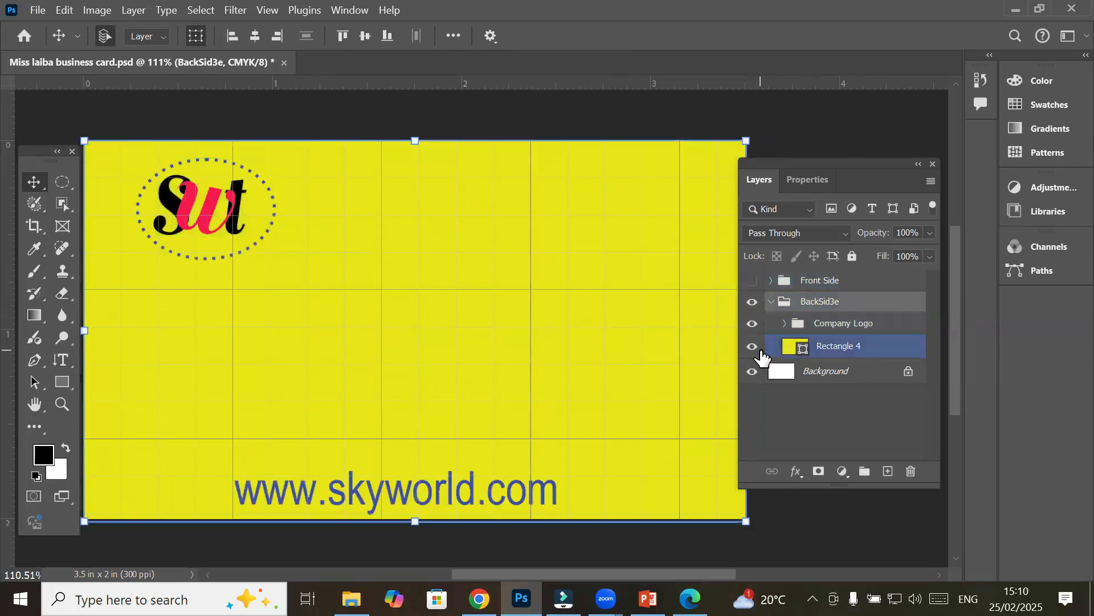
left_click(791, 324)
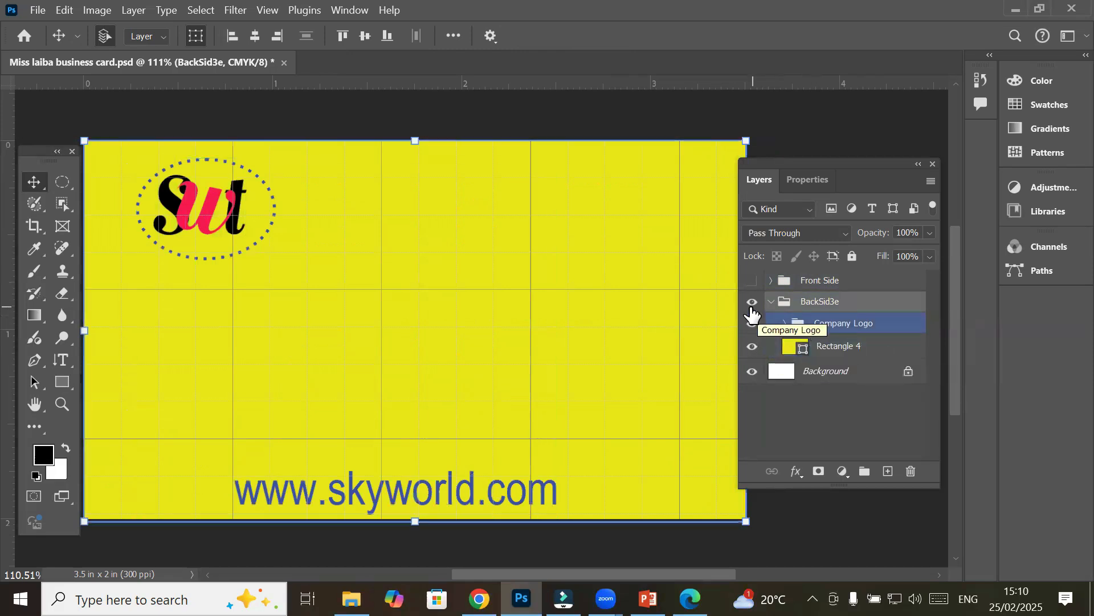
left_click(753, 329)
left_click(753, 329)
left_click(752, 329)
left_click(752, 329)
left_click(753, 330)
left_click(752, 330)
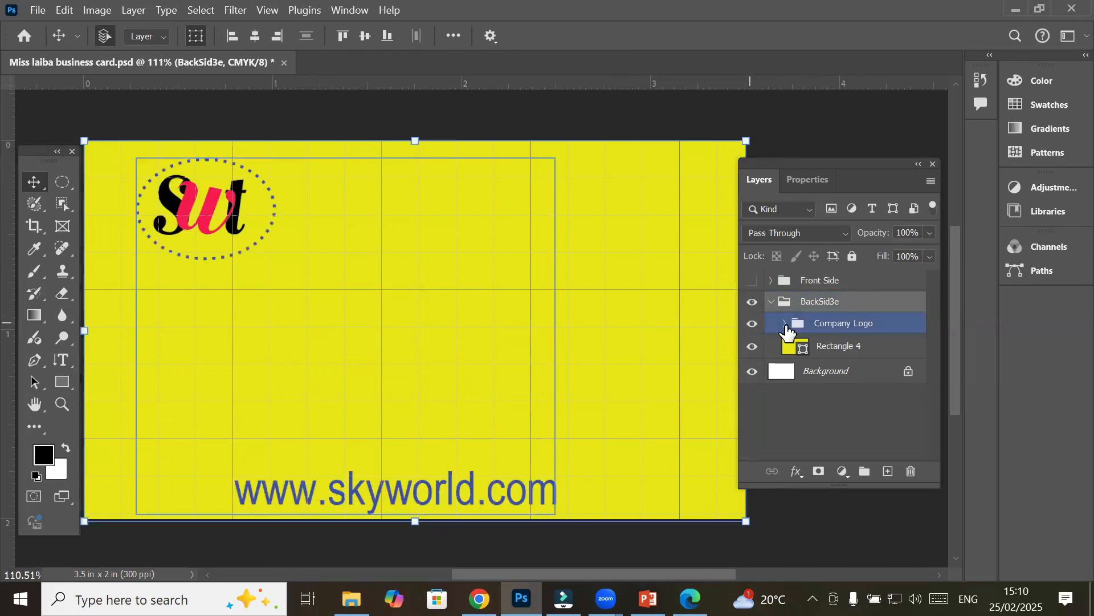
left_click(785, 323)
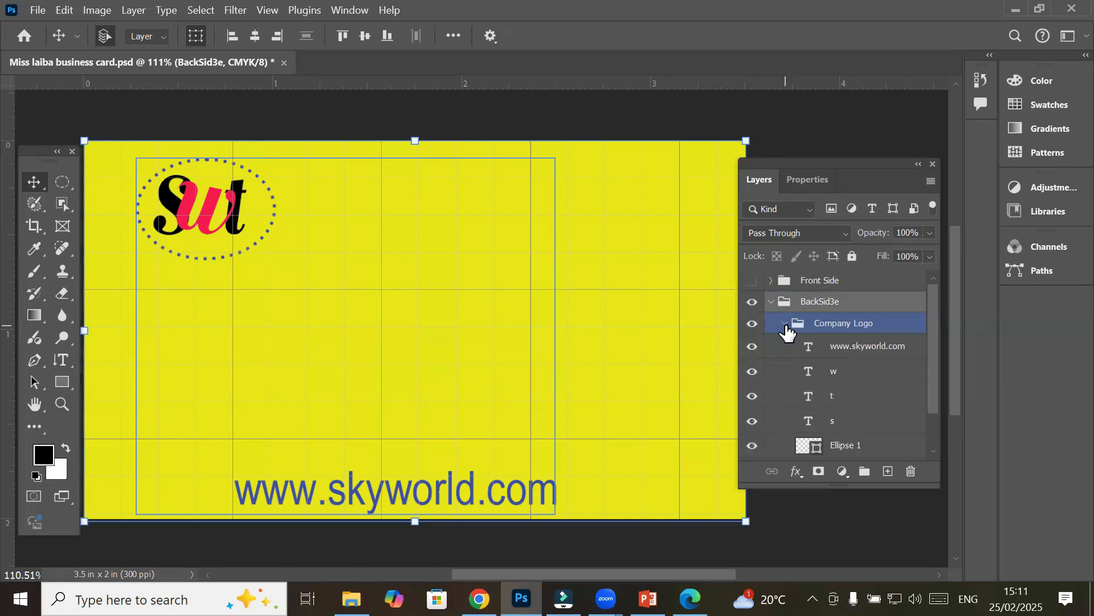
left_click(888, 386)
left_click(886, 349)
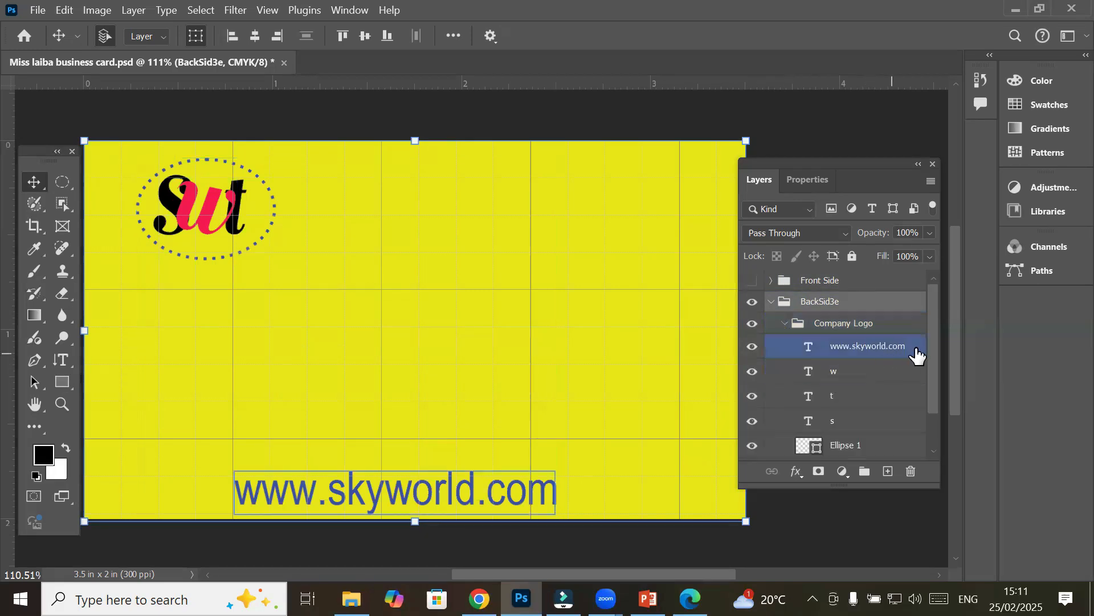
left_click(840, 348)
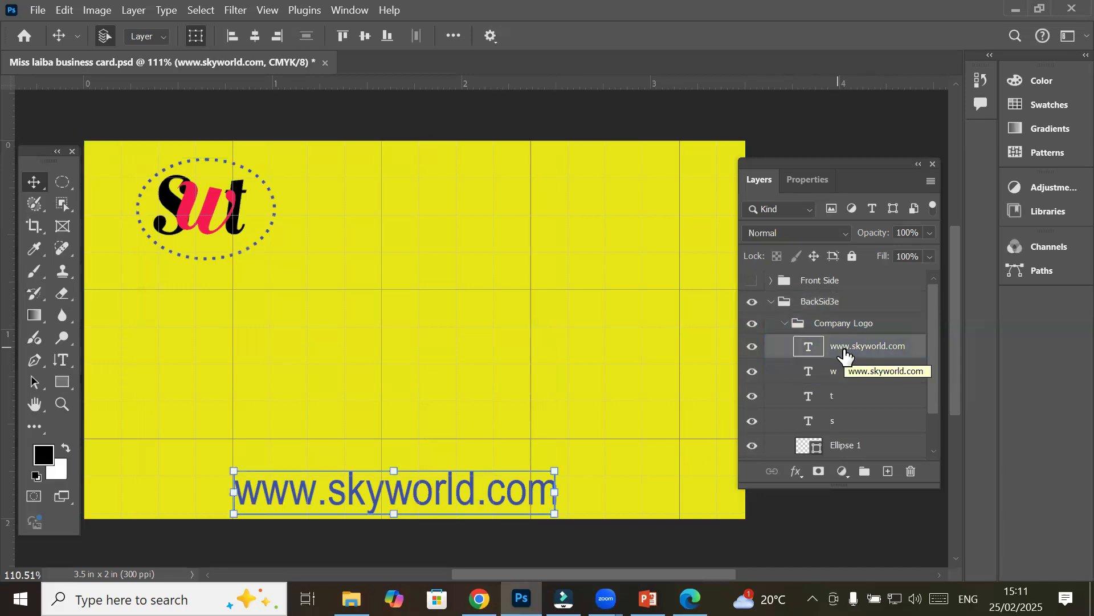
left_click_drag(843, 350, 838, 313)
left_click(864, 425)
left_click(843, 397)
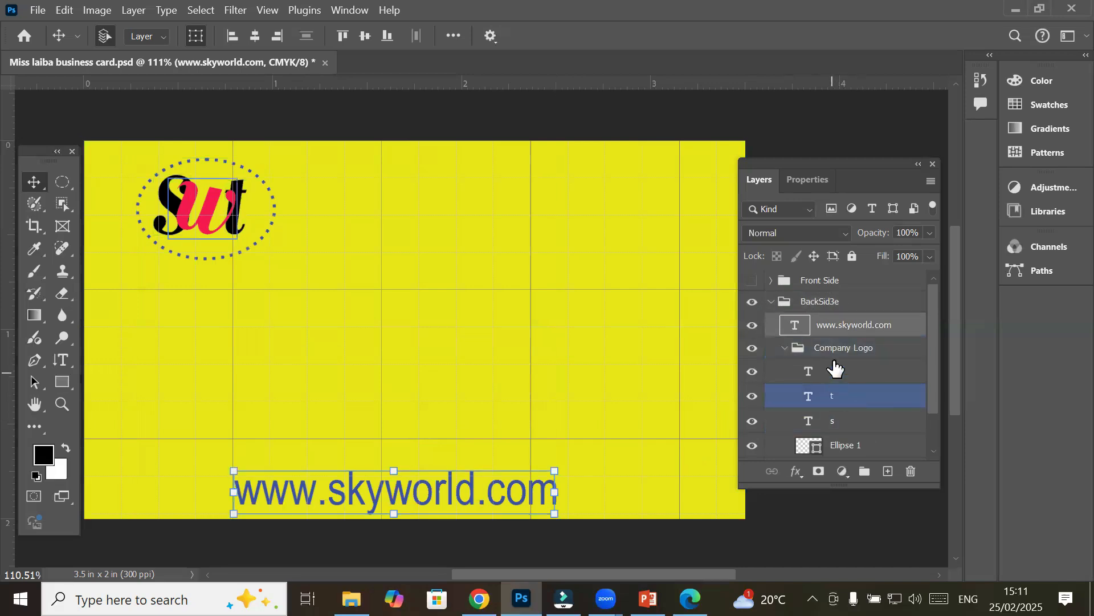
left_click(838, 350)
Toggle the Company Logo group's visibility off and on to check the SWT logo
left_click(748, 355)
left_click(748, 354)
left_click(748, 355)
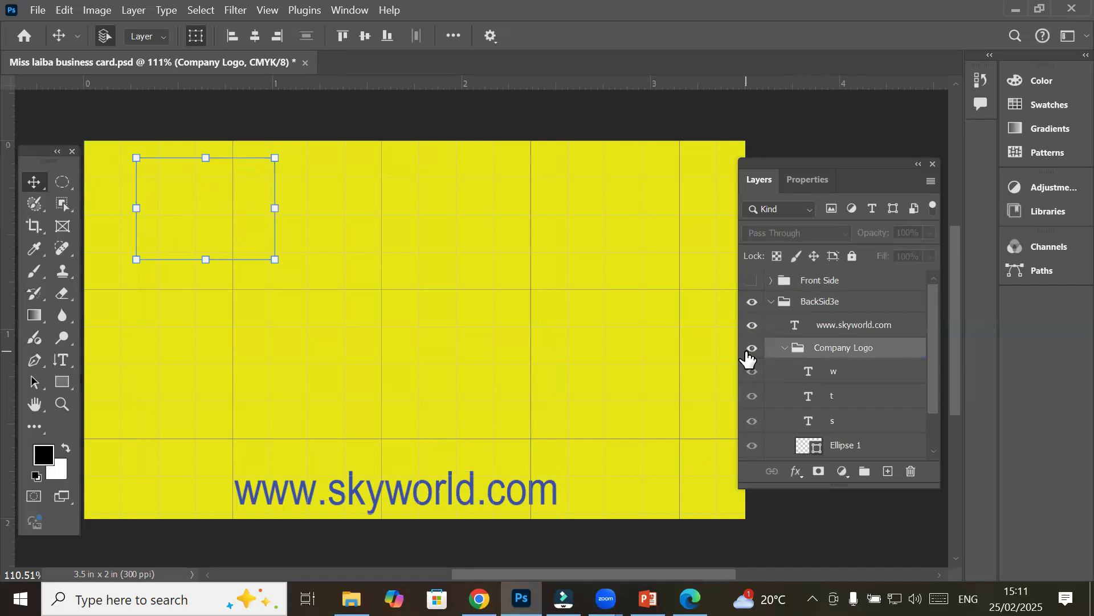
left_click(747, 354)
left_click(747, 355)
left_click(748, 354)
Try moving the pink w letter away from the logo, undo it, and reselect the Company Logo group
left_click(213, 221)
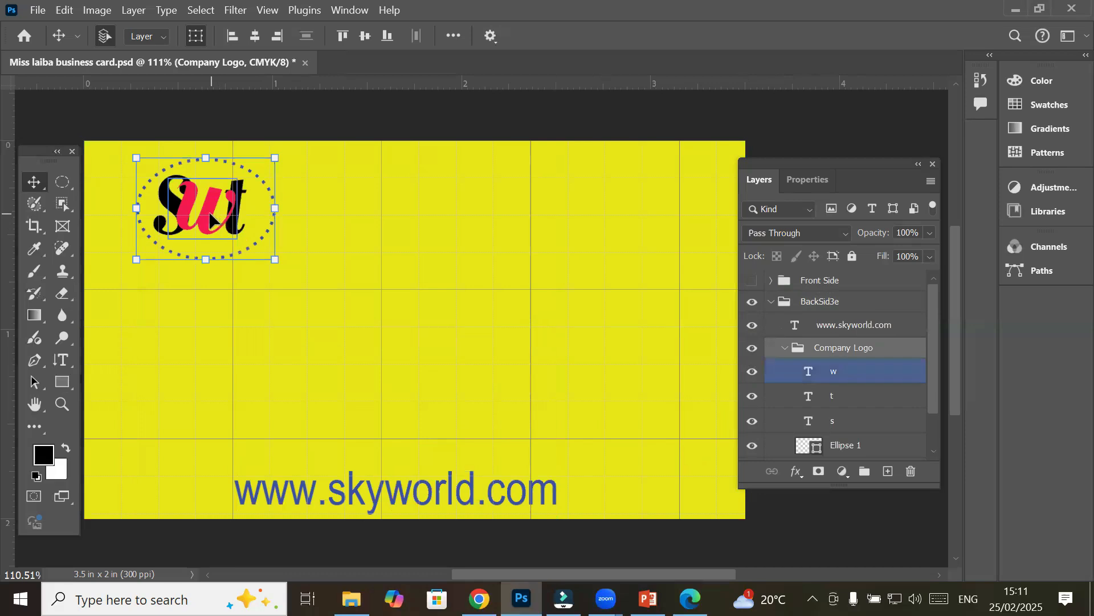
left_click_drag(211, 220, 283, 259)
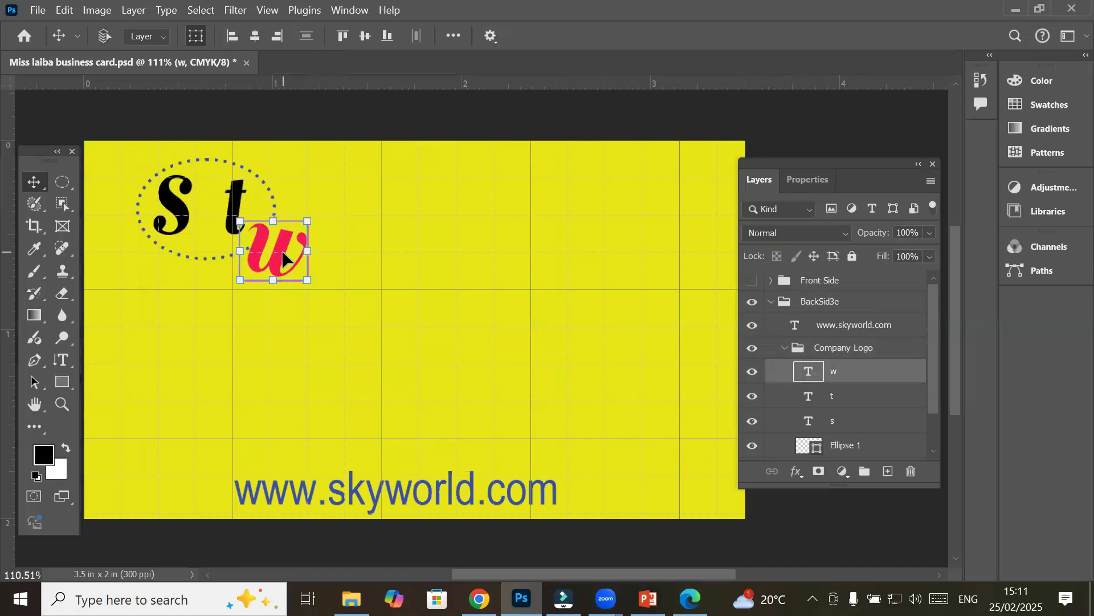
key("ctrl+z")
left_click(842, 349)
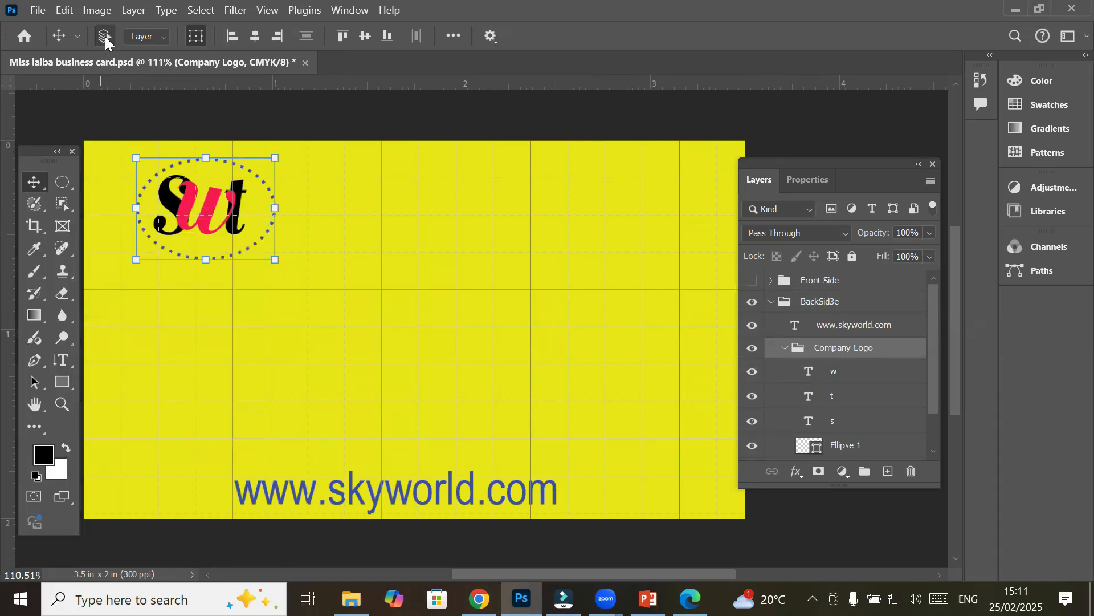
Set Auto-Select to Group, move the logo to the card centre and scale it to about 271%
left_click(162, 37)
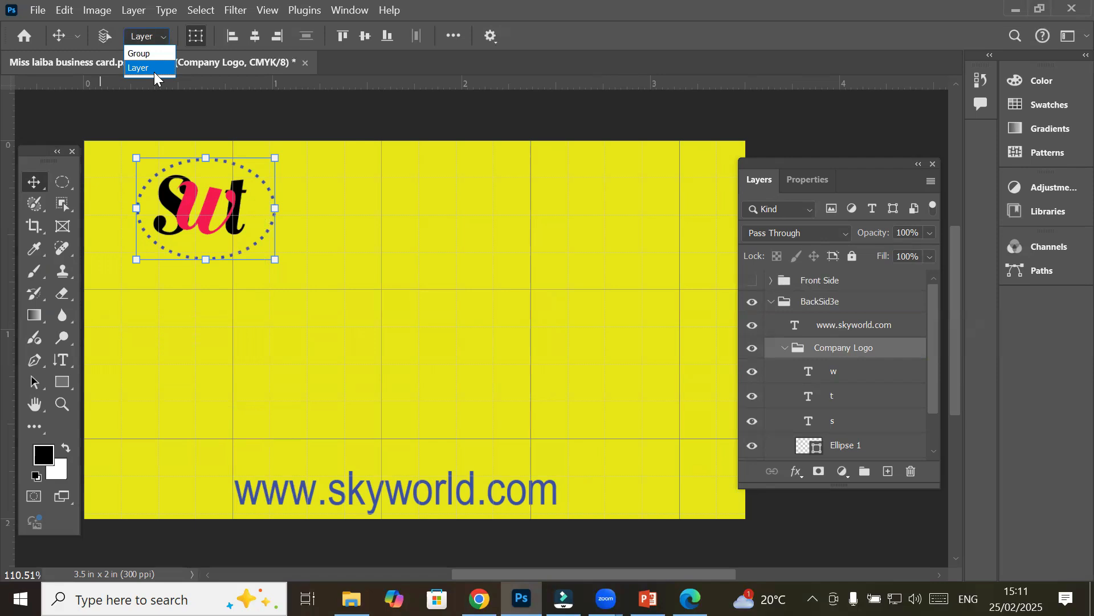
left_click(157, 56)
left_click_drag(220, 207, 436, 325)
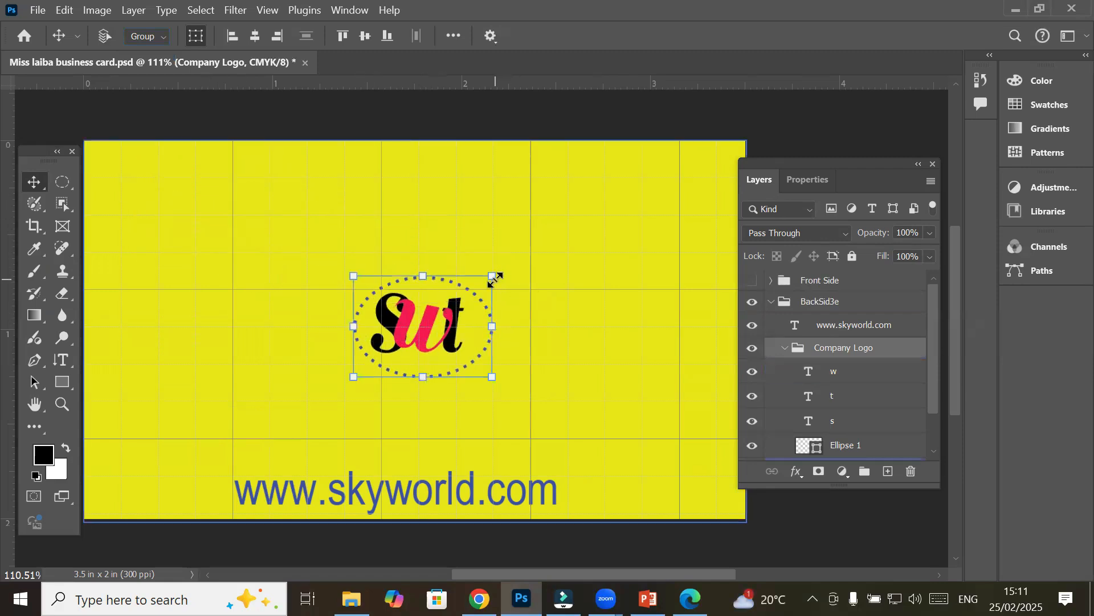
left_click_drag(494, 280, 634, 219)
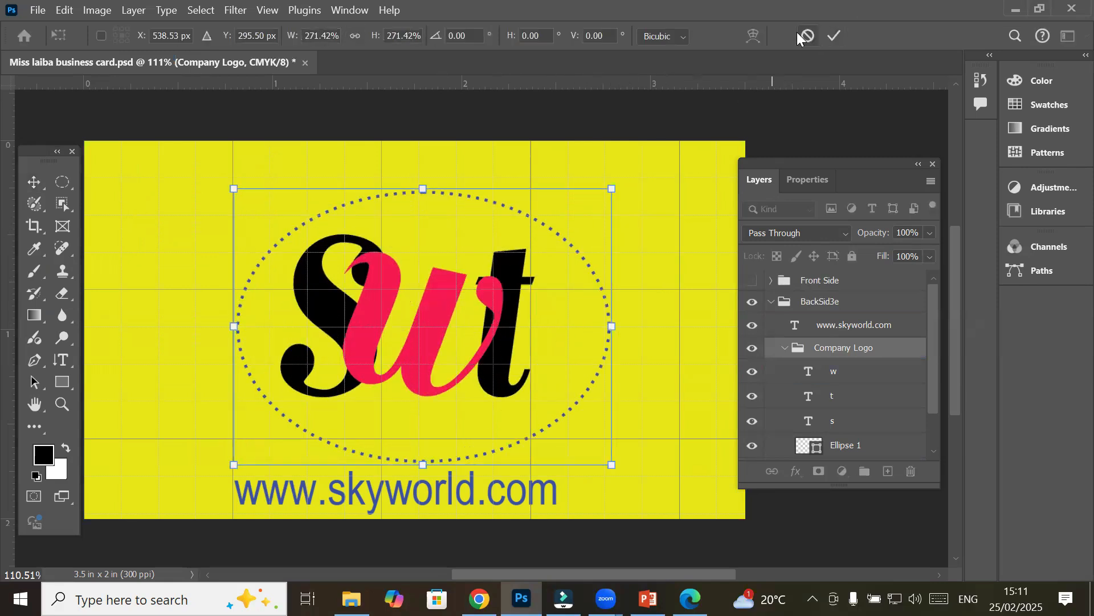
left_click(832, 36)
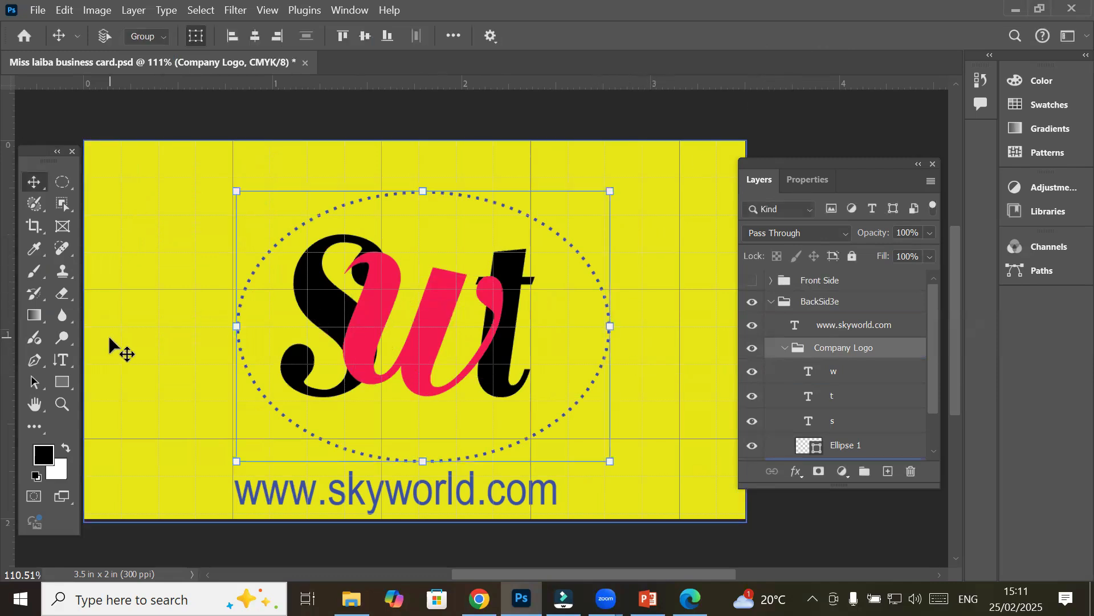
left_click(357, 501)
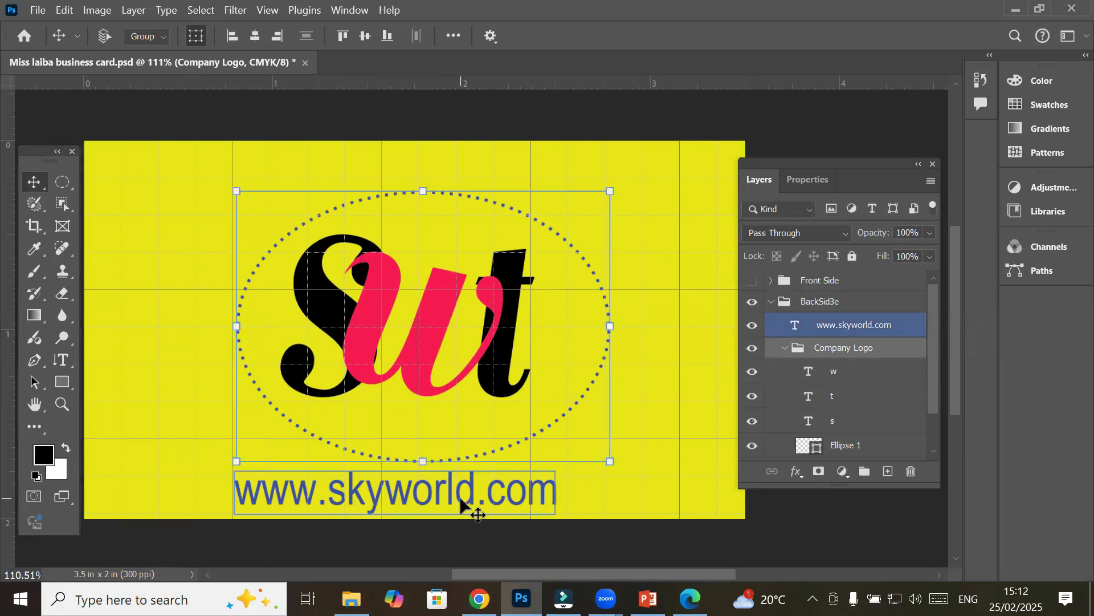
left_click(824, 303)
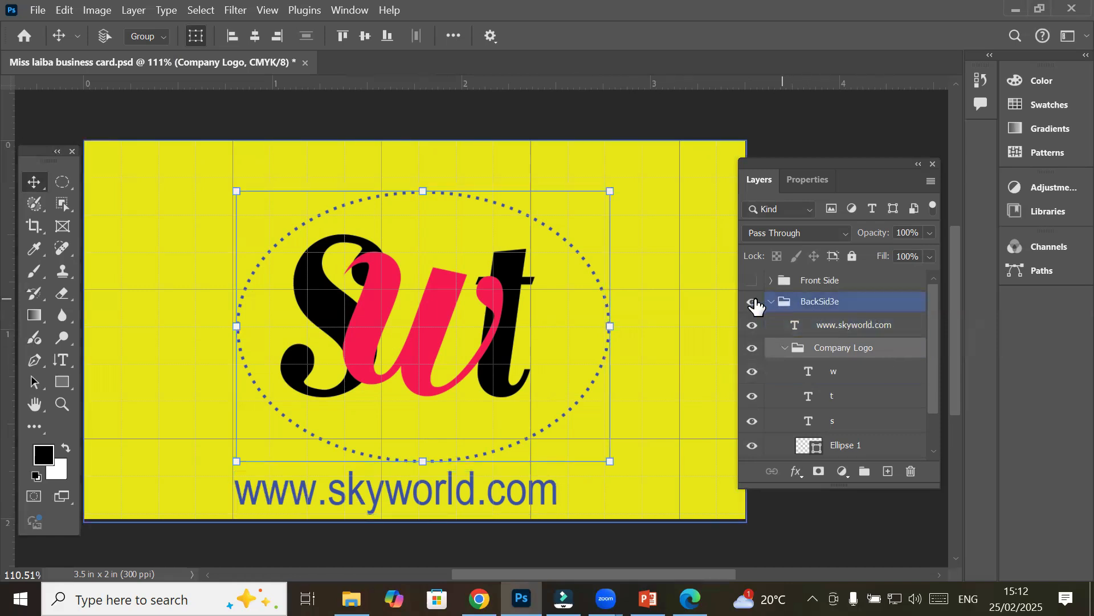
left_click(751, 301)
left_click(815, 325)
left_click(837, 374)
left_click(354, 396)
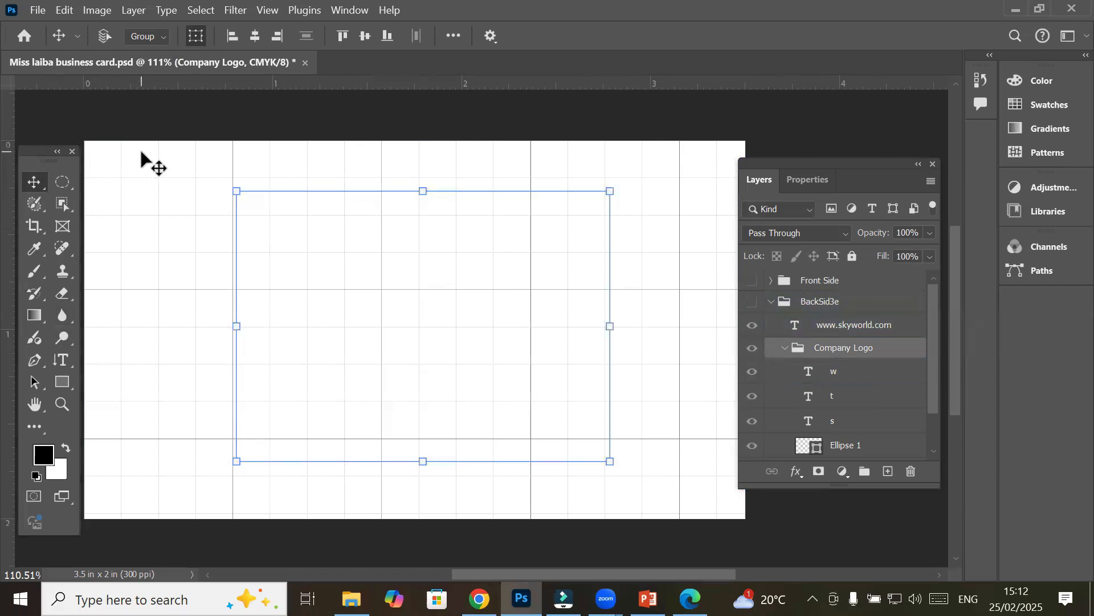
left_click(771, 301)
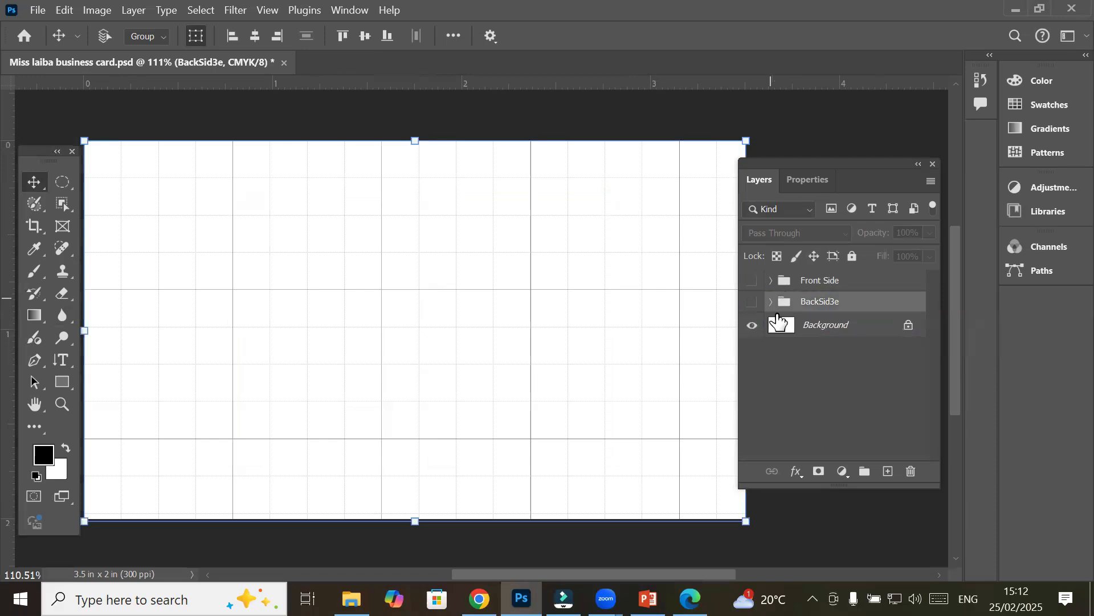
left_click(751, 283)
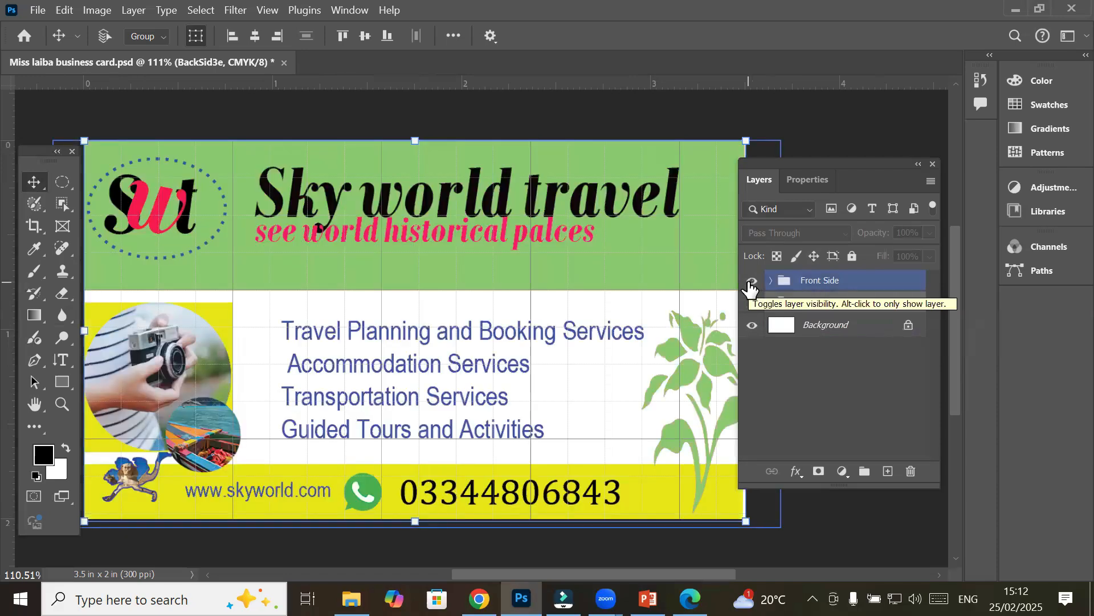
left_click(751, 282)
left_click(751, 303)
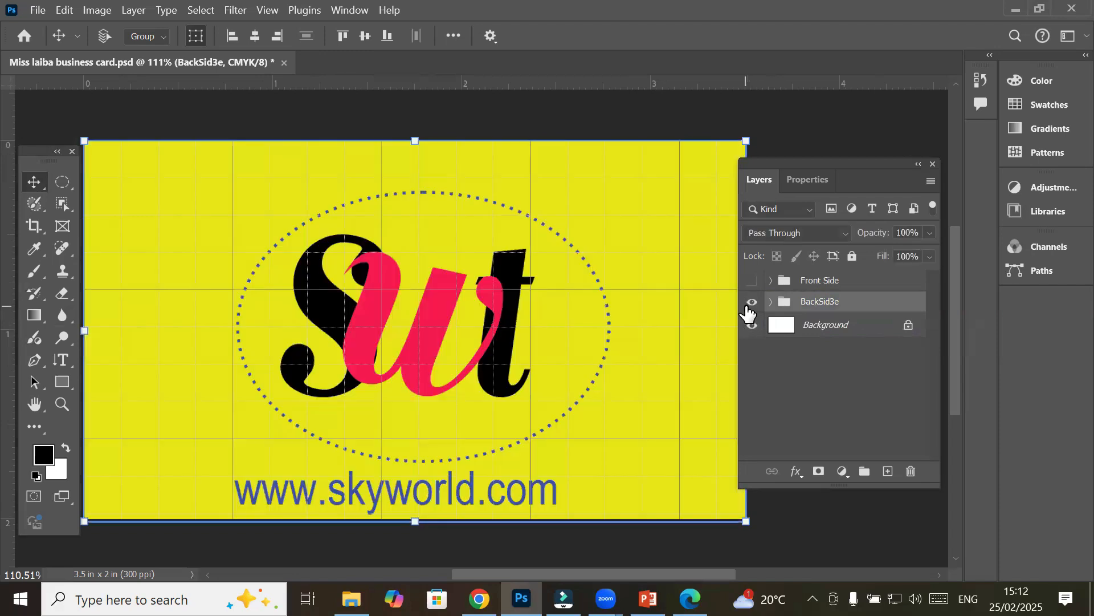
left_click(749, 308)
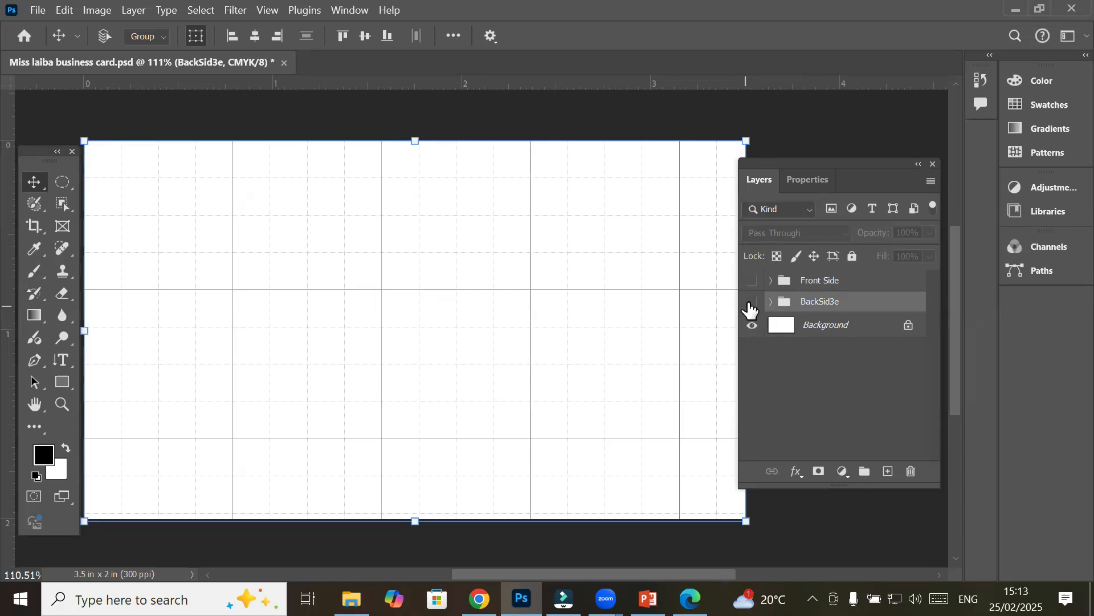
left_click(752, 302)
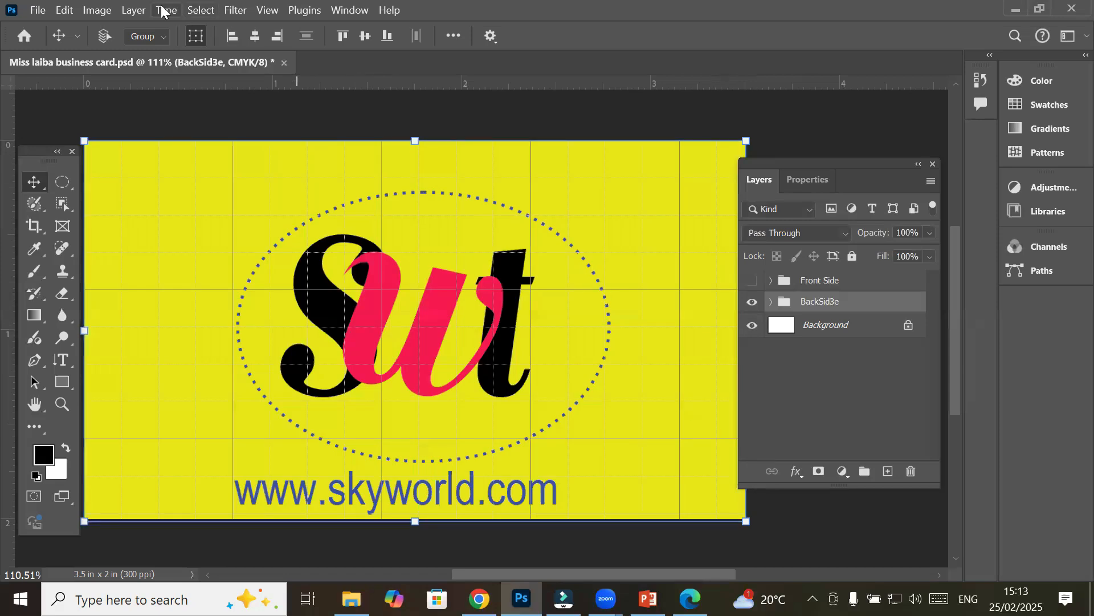
Print the card back to a PDF named 'Sky world business back side' in the Hammad folder
left_click(36, 10)
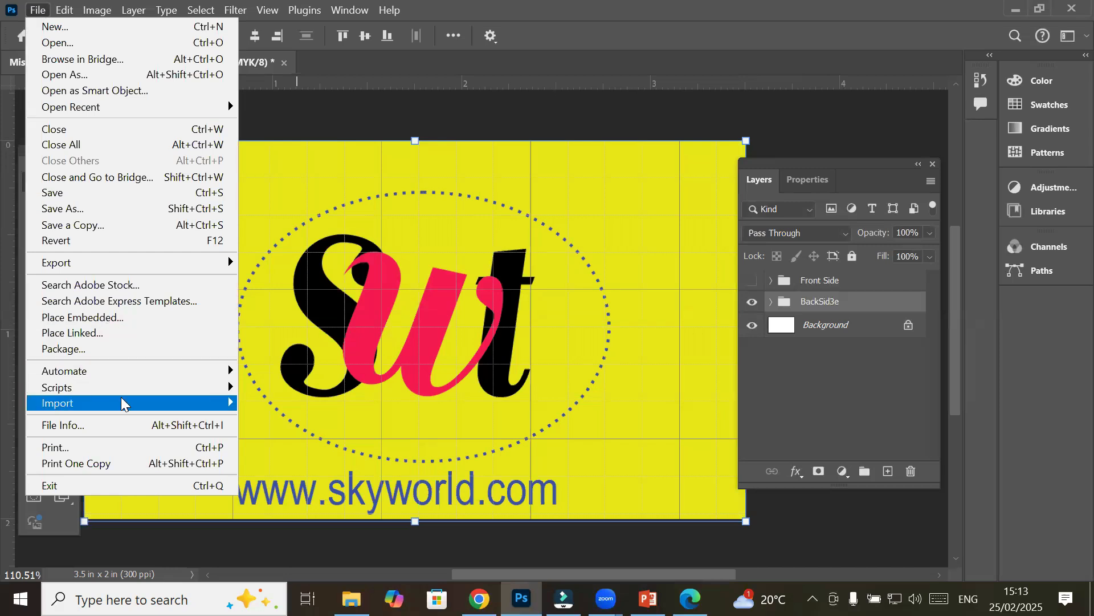
left_click(142, 450)
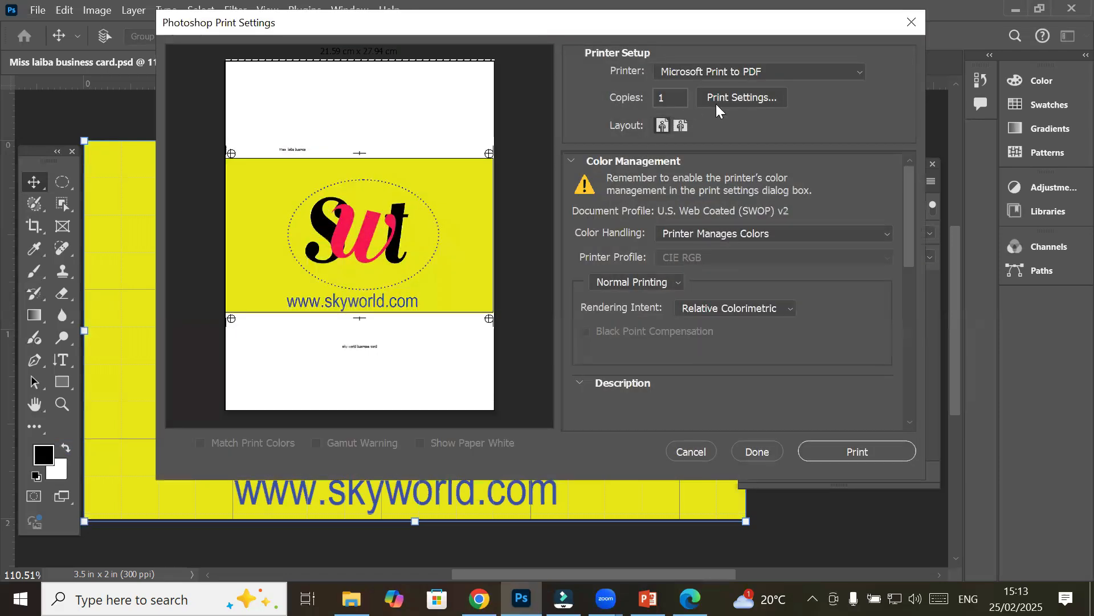
left_click_drag(907, 212, 876, 365)
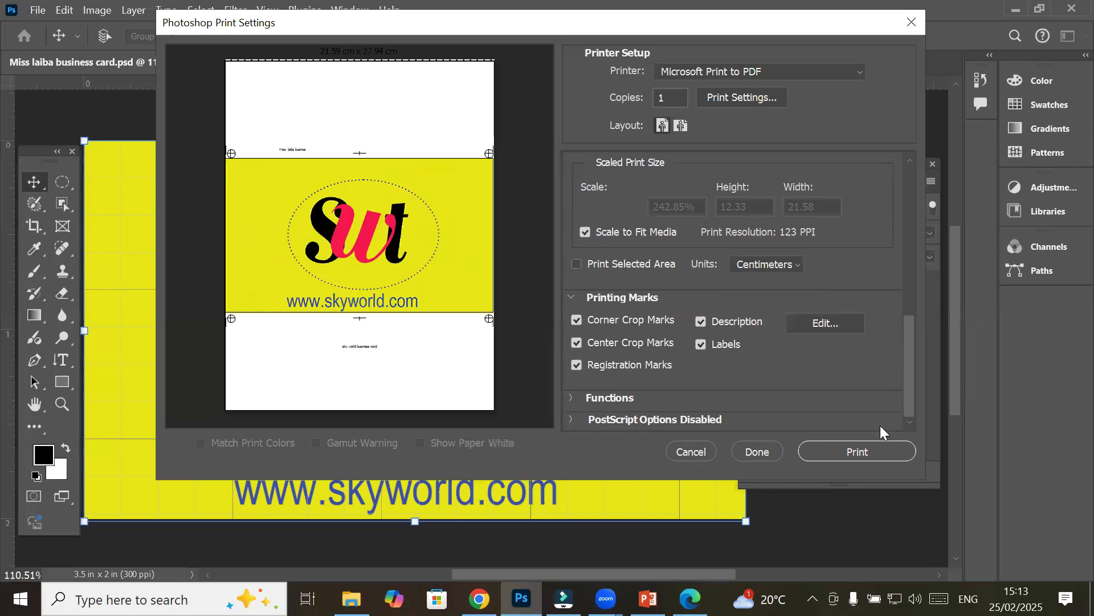
left_click(869, 450)
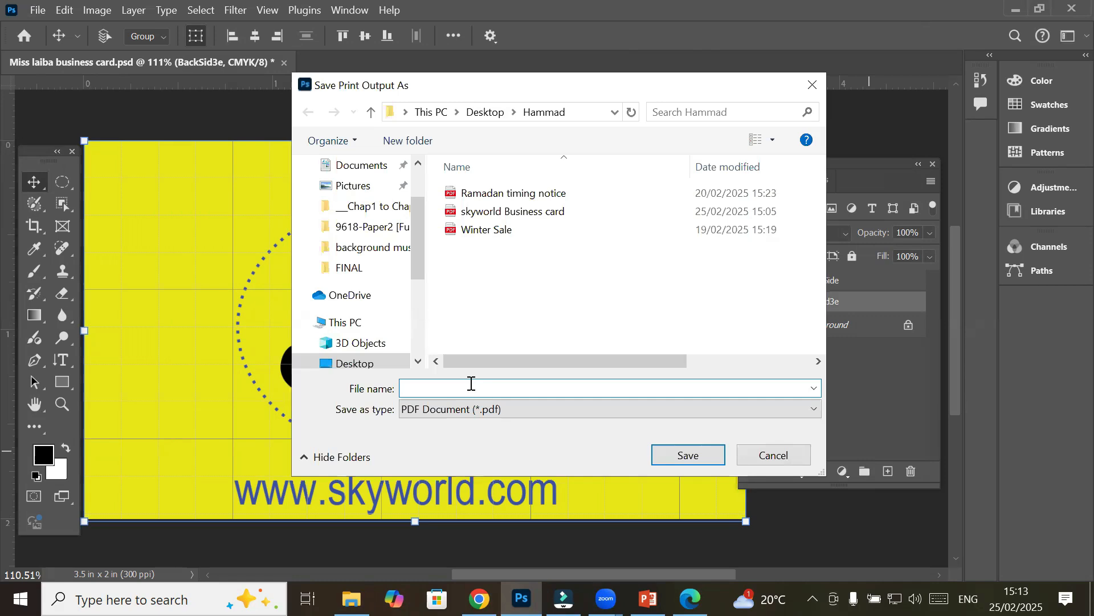
type("Sky")
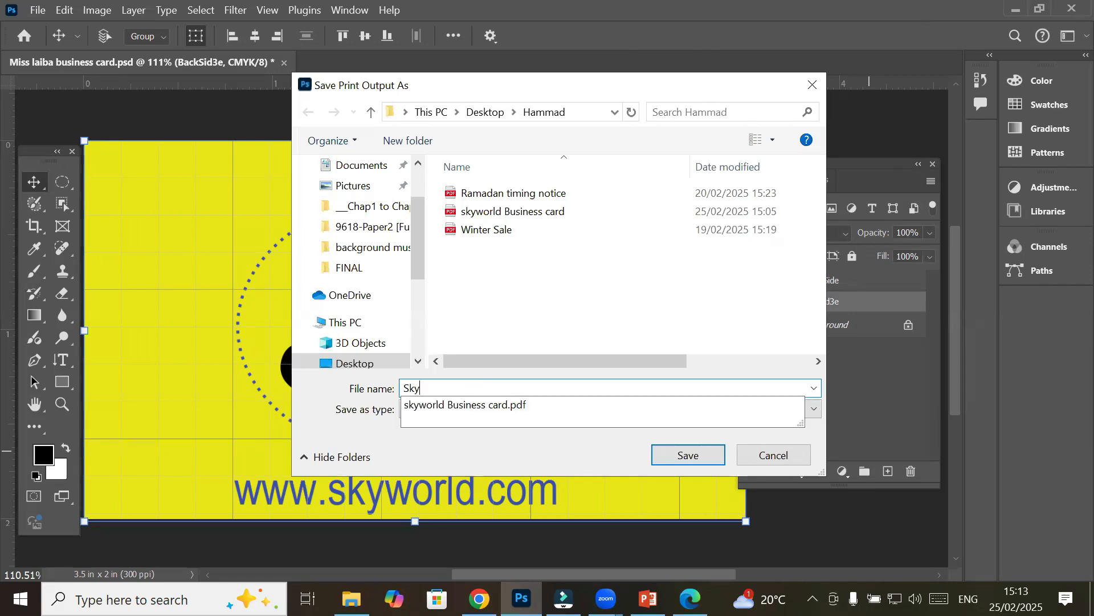
type(" world ")
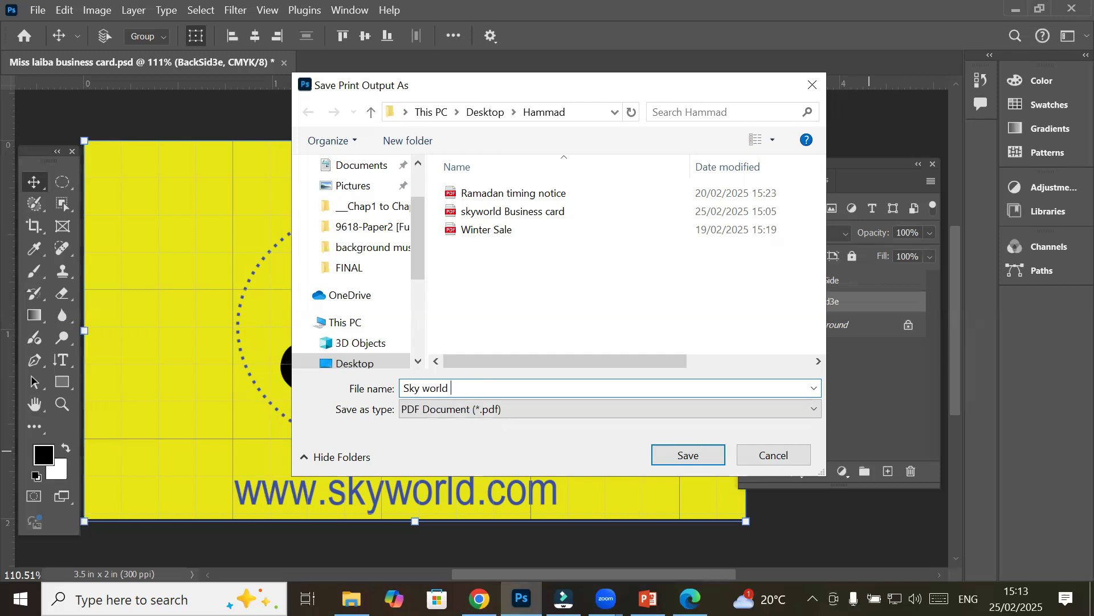
type("business back side")
key("Return")
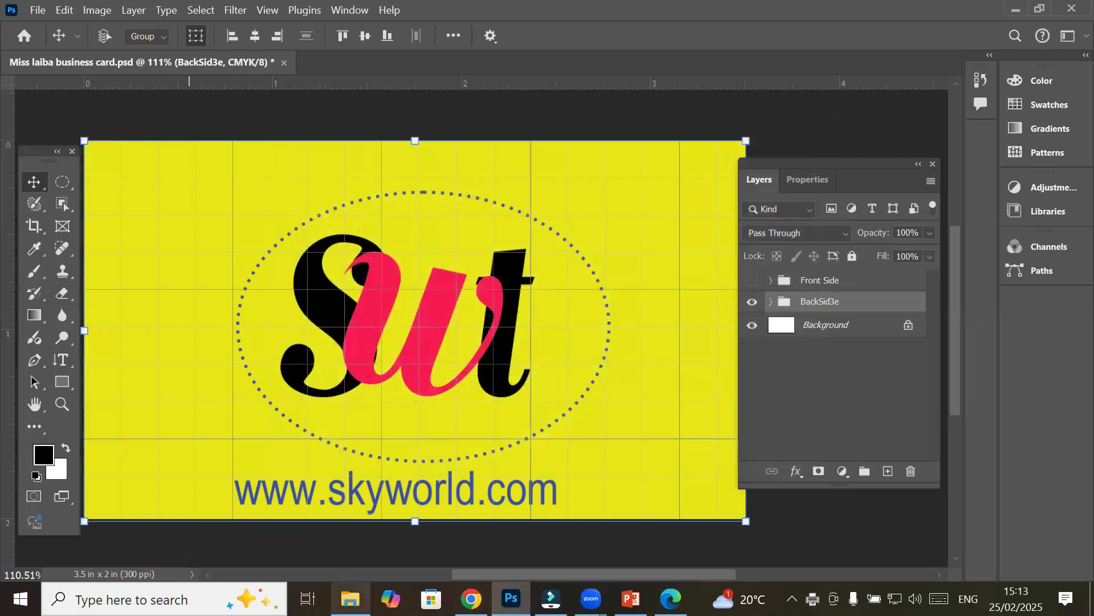
left_click(350, 599)
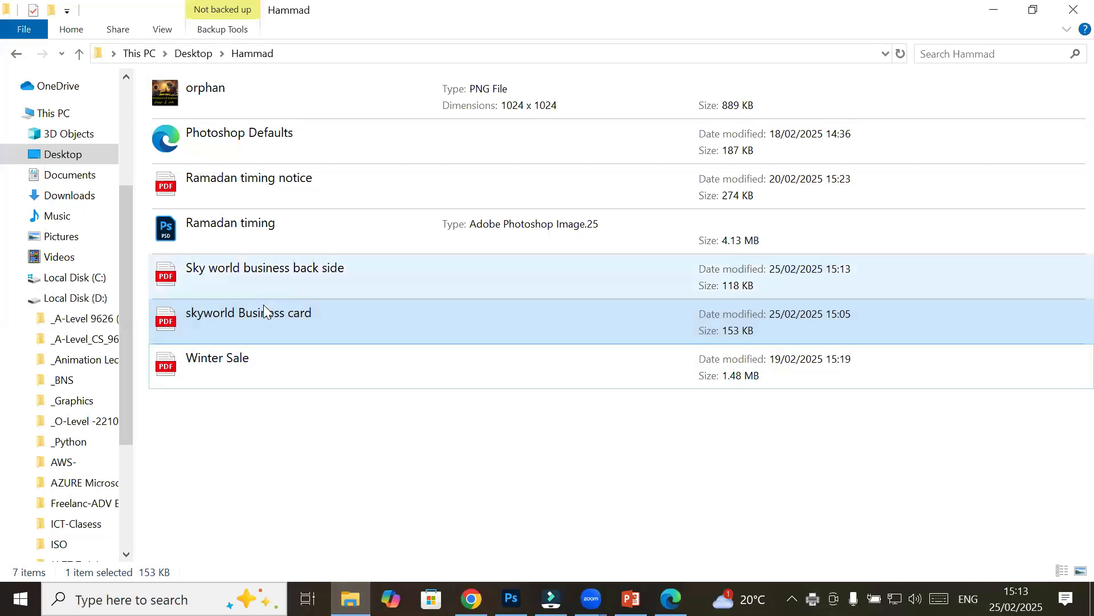
Open the 118 KB 'Sky world business back side' PDF in Edge to review it, then return to Photoshop
left_click(274, 278)
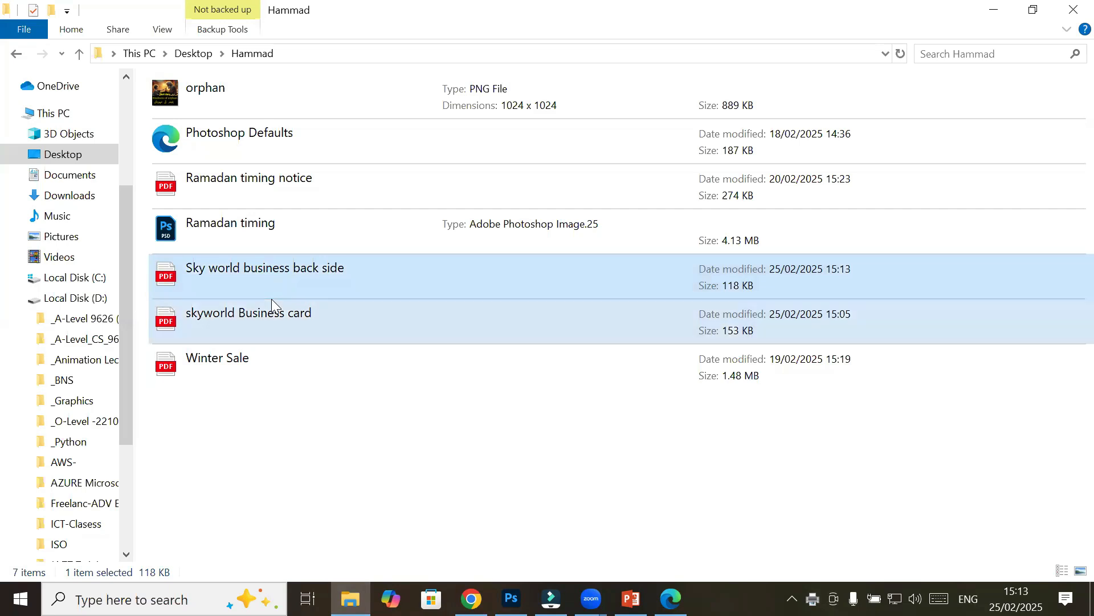
left_click(272, 300)
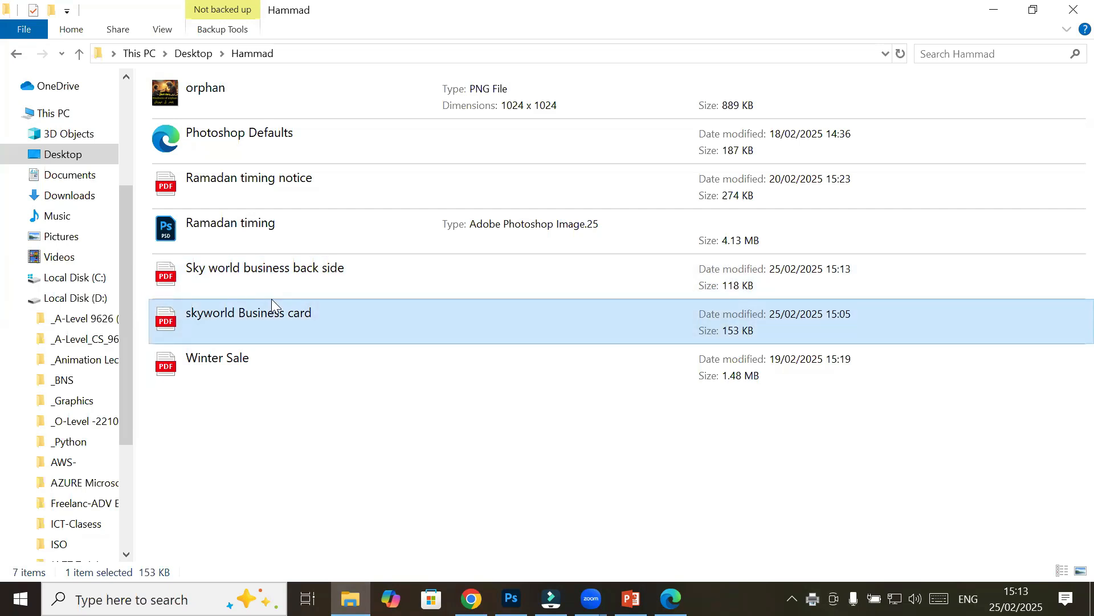
double_click(336, 277)
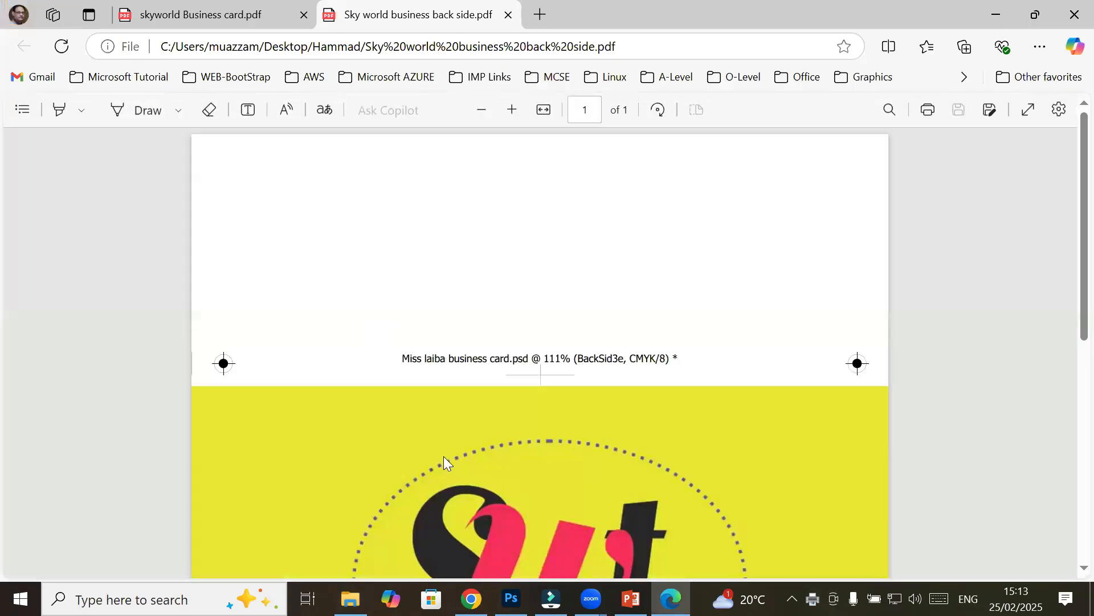
scroll(443, 456, "down", 5)
scroll(443, 456, "up", 2)
scroll(443, 456, "up", 1)
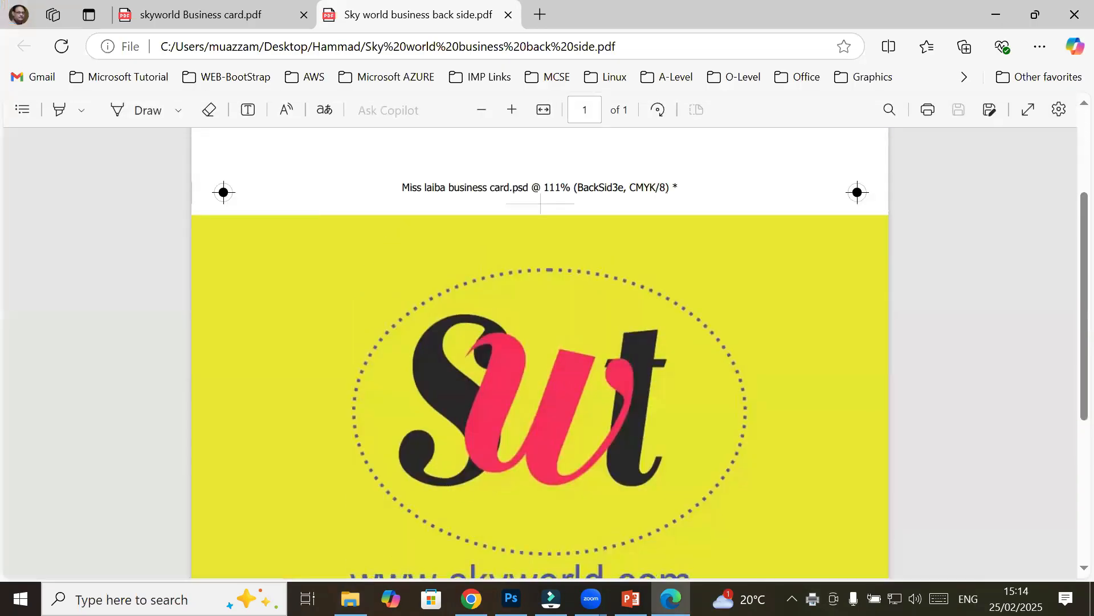
left_click(511, 598)
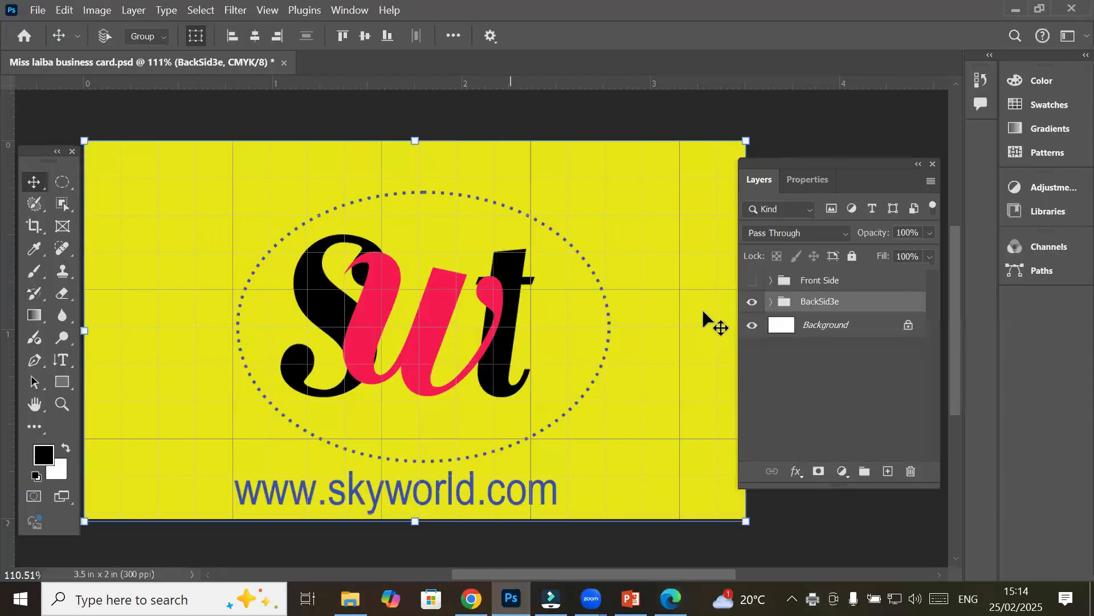
Make the Front Side group visible and hide the BackSid3e group, toggling both to compare
left_click(749, 281)
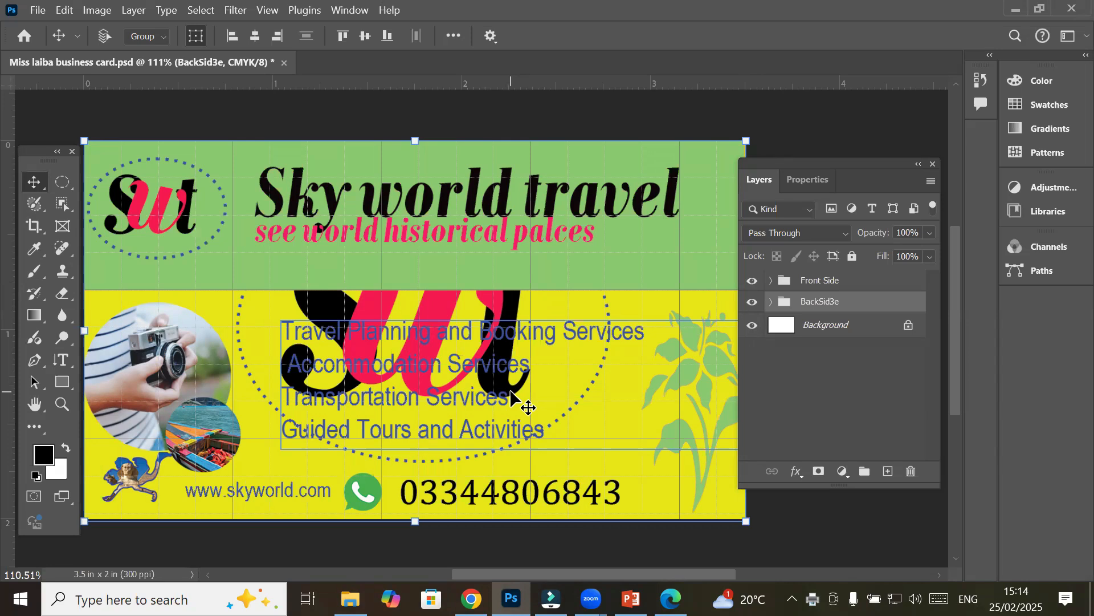
left_click(751, 302)
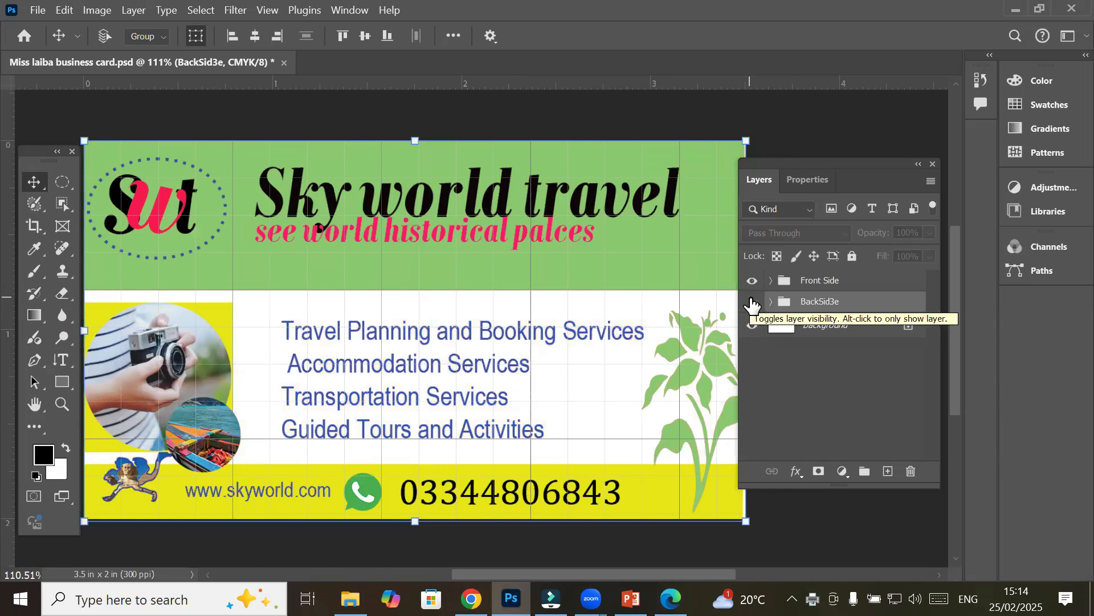
left_click(752, 303)
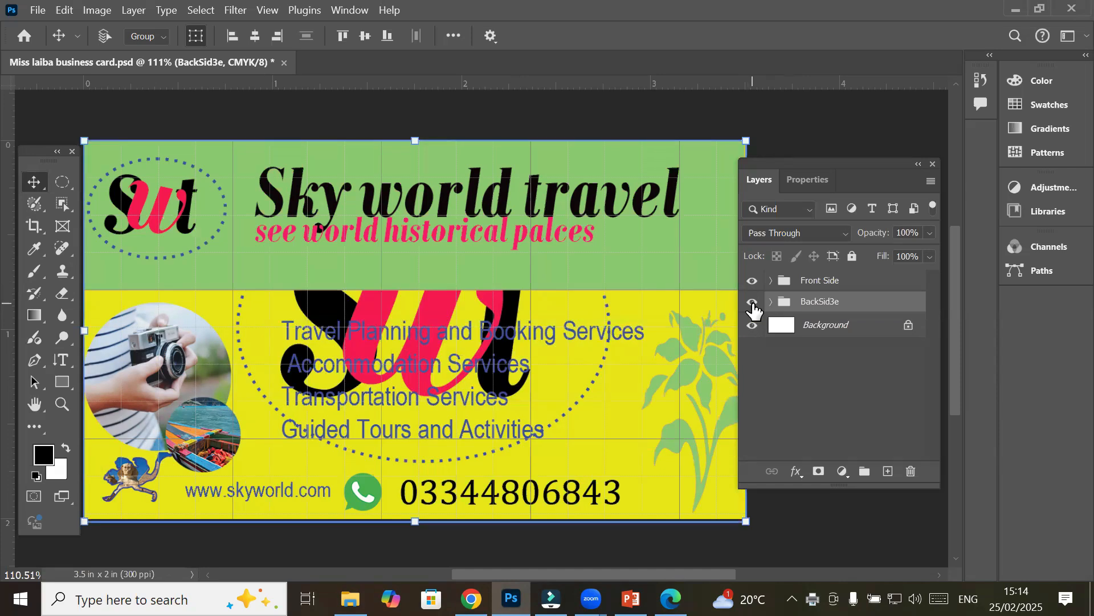
left_click(752, 302)
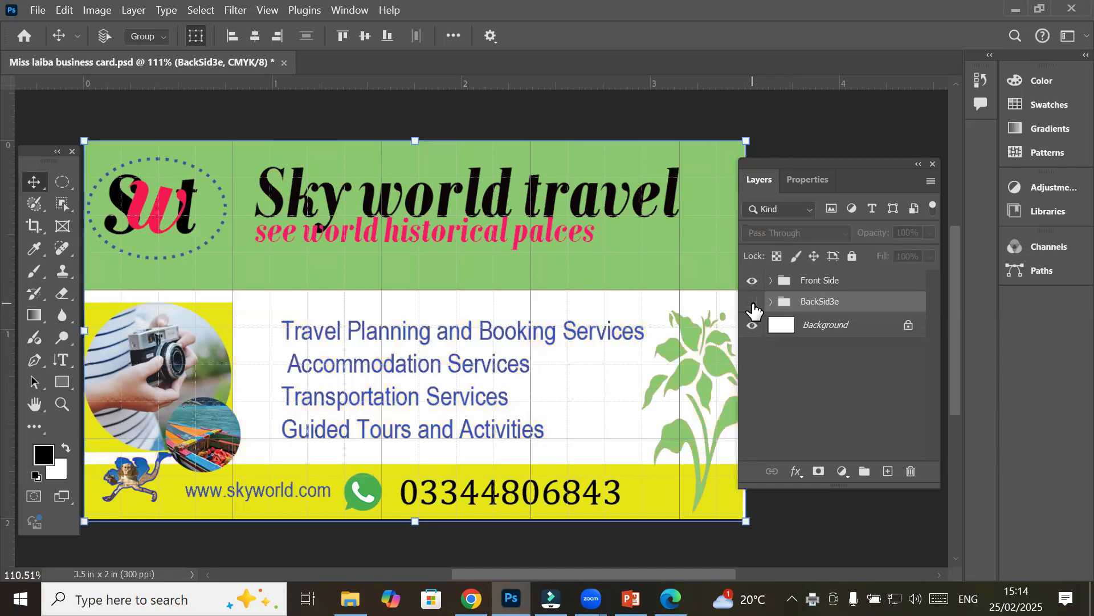
left_click(753, 302)
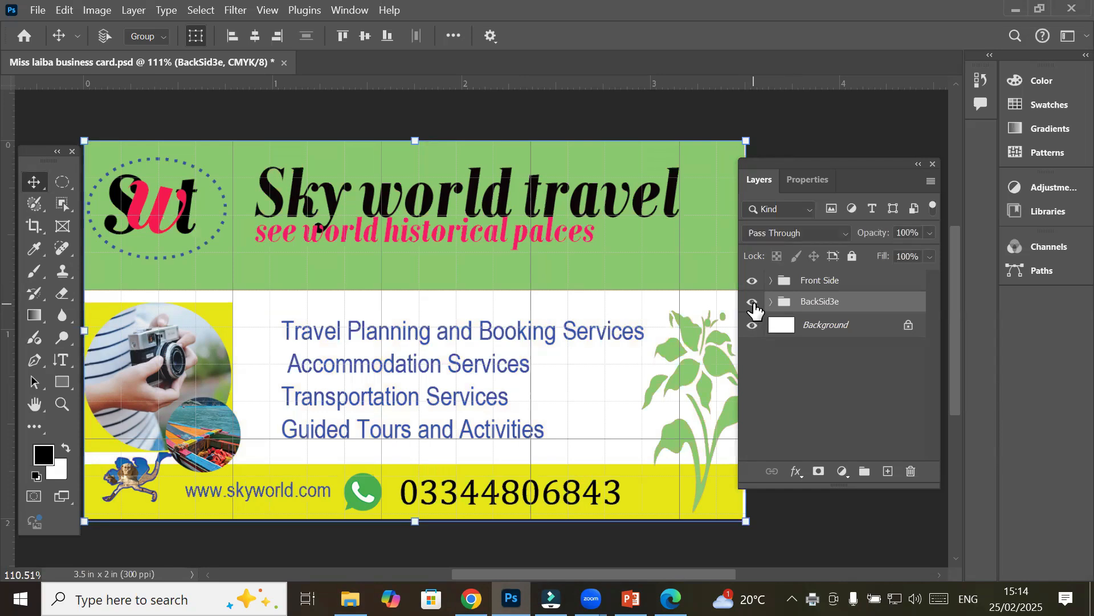
left_click(752, 280)
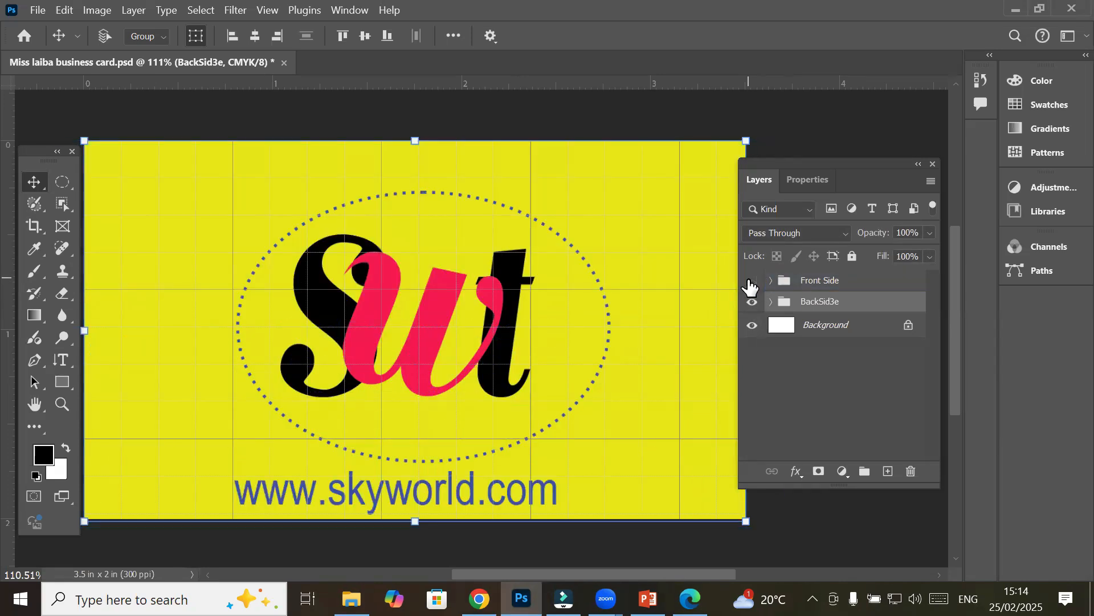
left_click(752, 280)
left_click(752, 302)
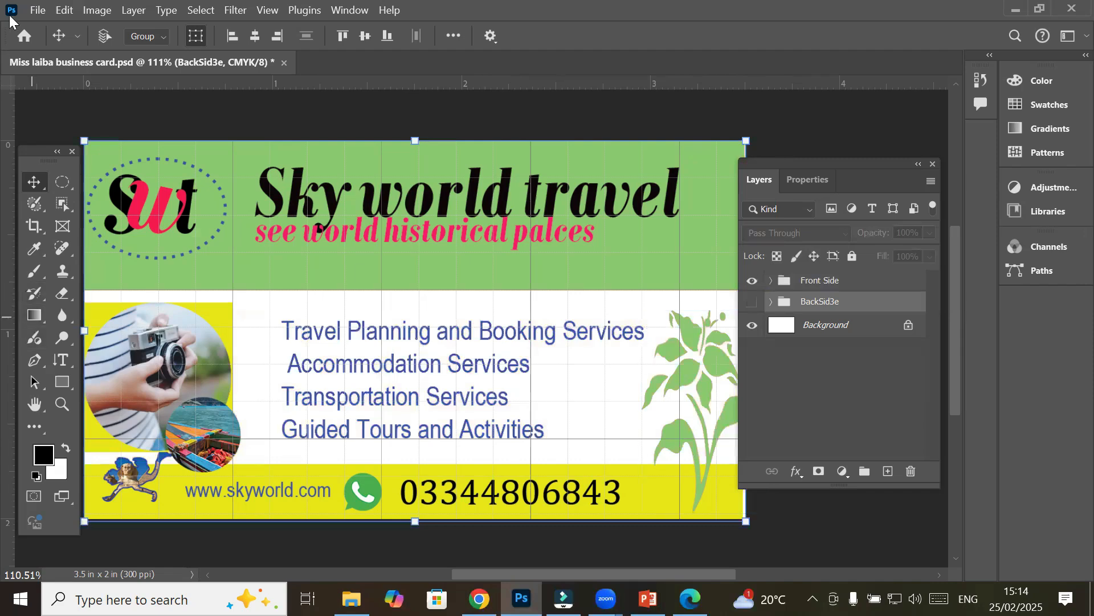
Create a new Letter print-preset document, 8.5 × 11 in at 300 ppi
left_click(38, 11)
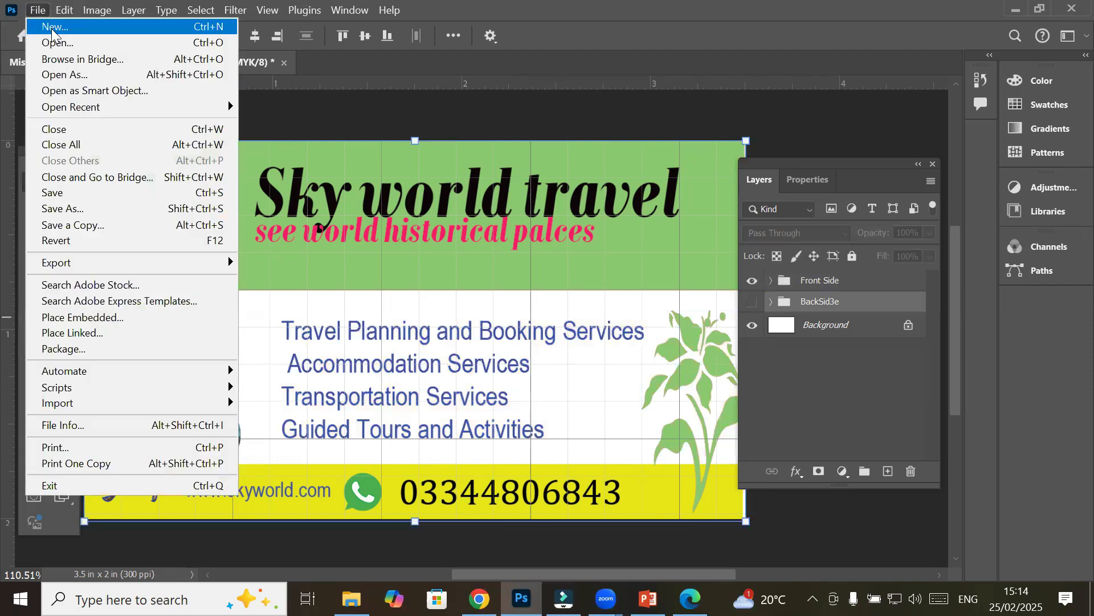
left_click(51, 28)
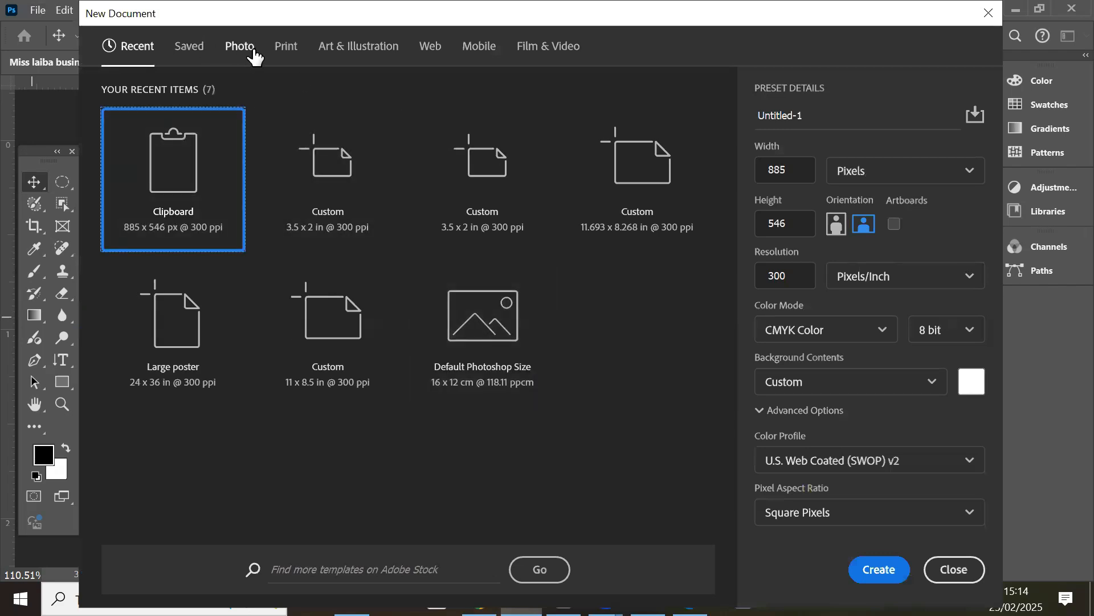
left_click(288, 48)
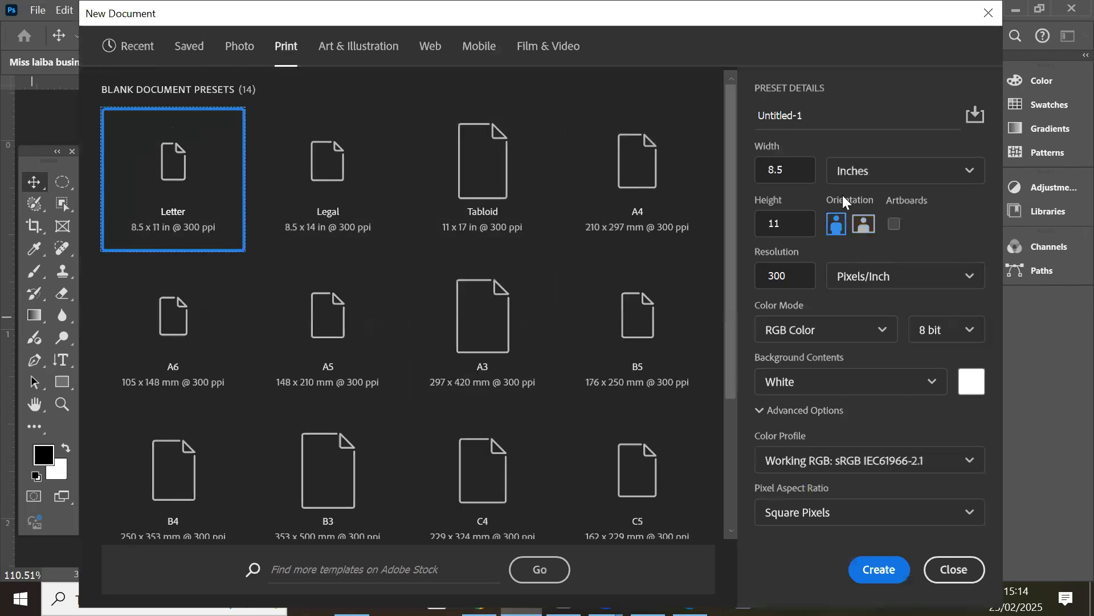
left_click(879, 569)
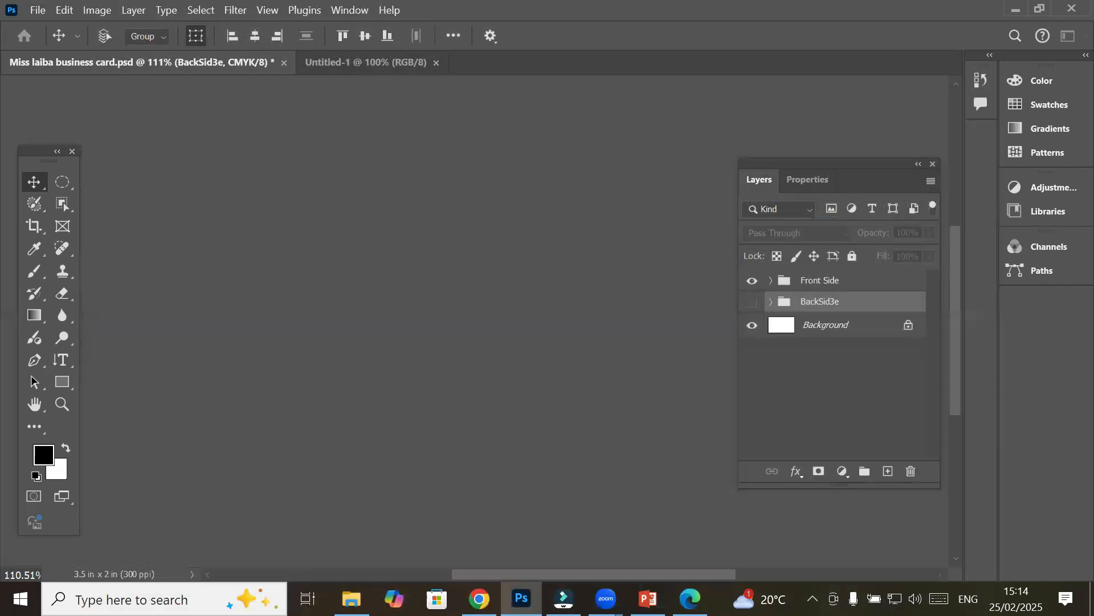
Draw a yellow 6.3 × 6.3 in square with the Rectangle tool, undoing a smaller first attempt
left_click(57, 384)
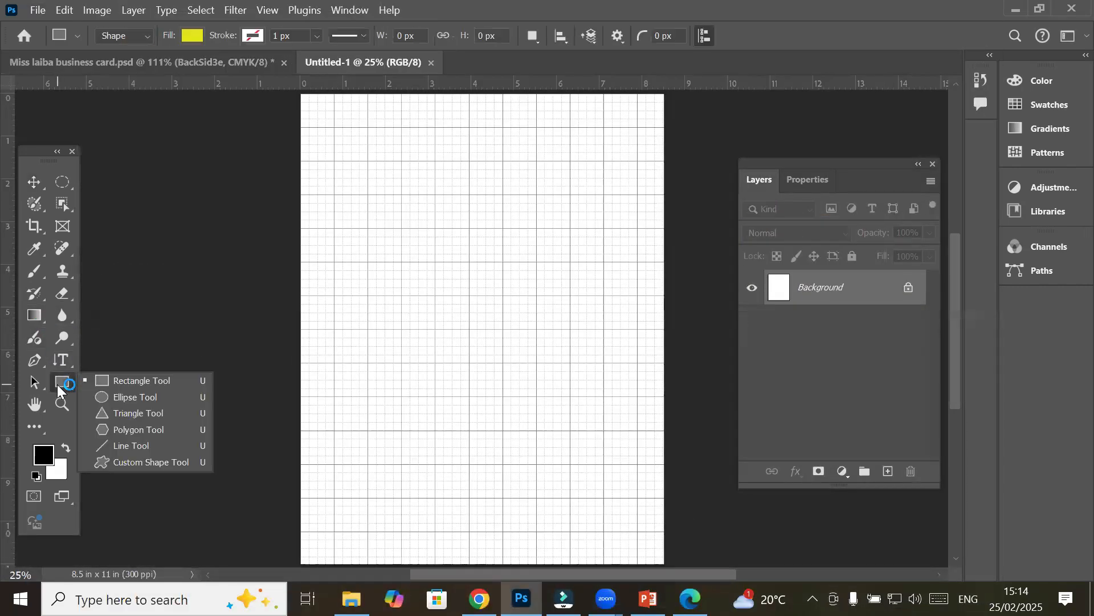
left_click(141, 382)
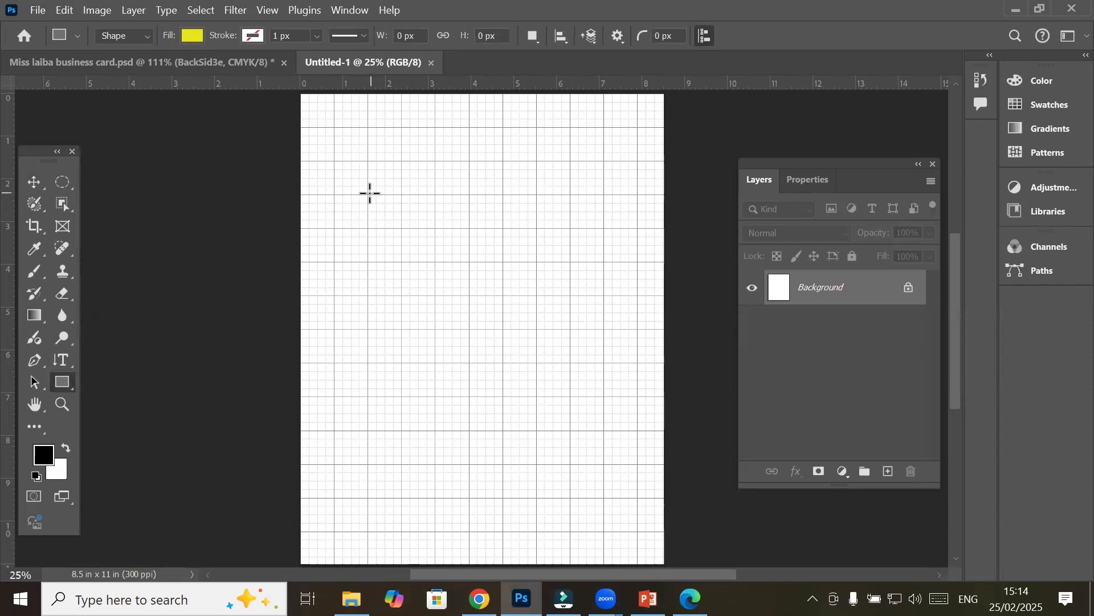
left_click_drag(367, 194, 588, 510)
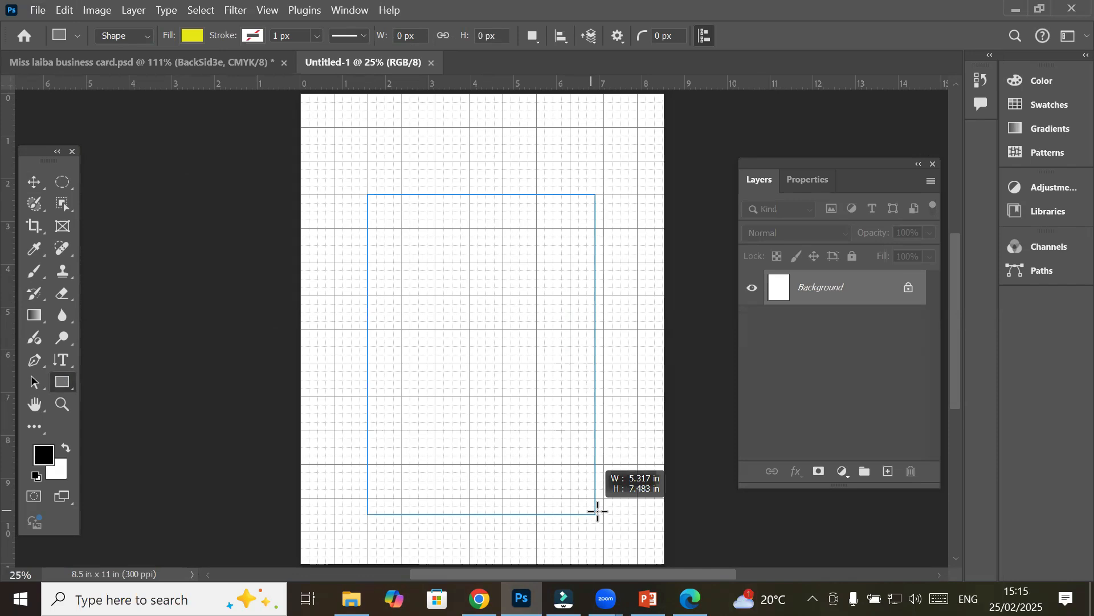
left_click_drag(597, 512, 403, 262)
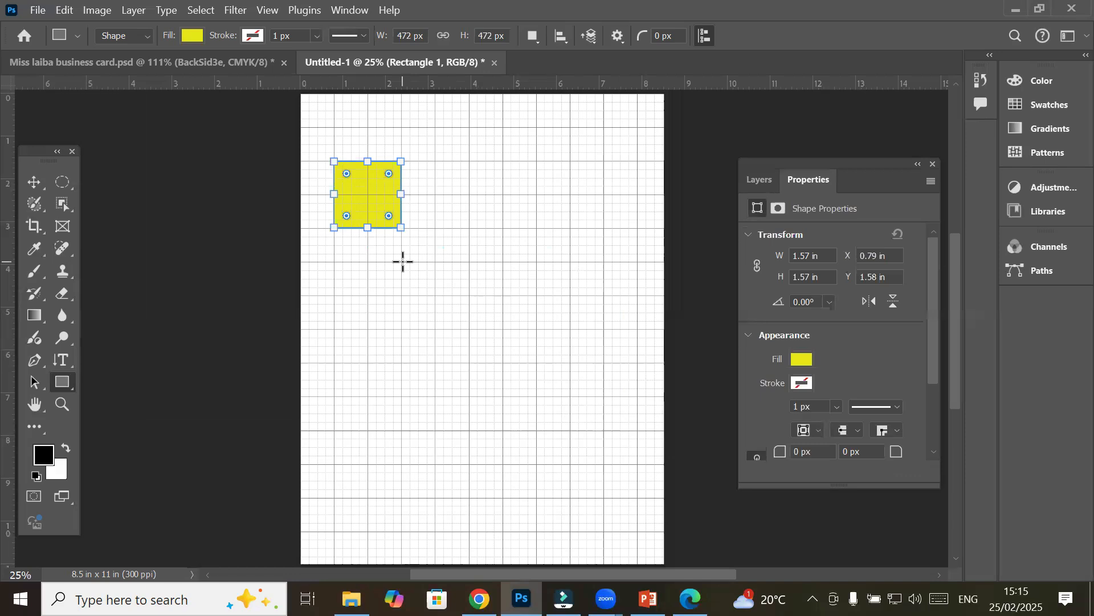
key("ctrl+z")
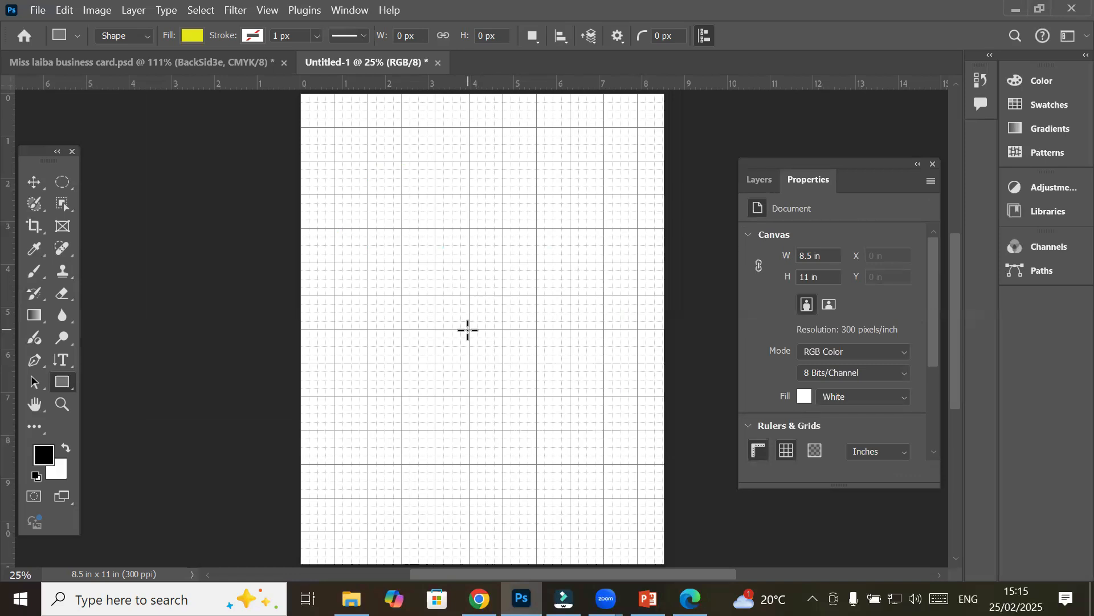
left_click_drag(469, 330, 604, 476)
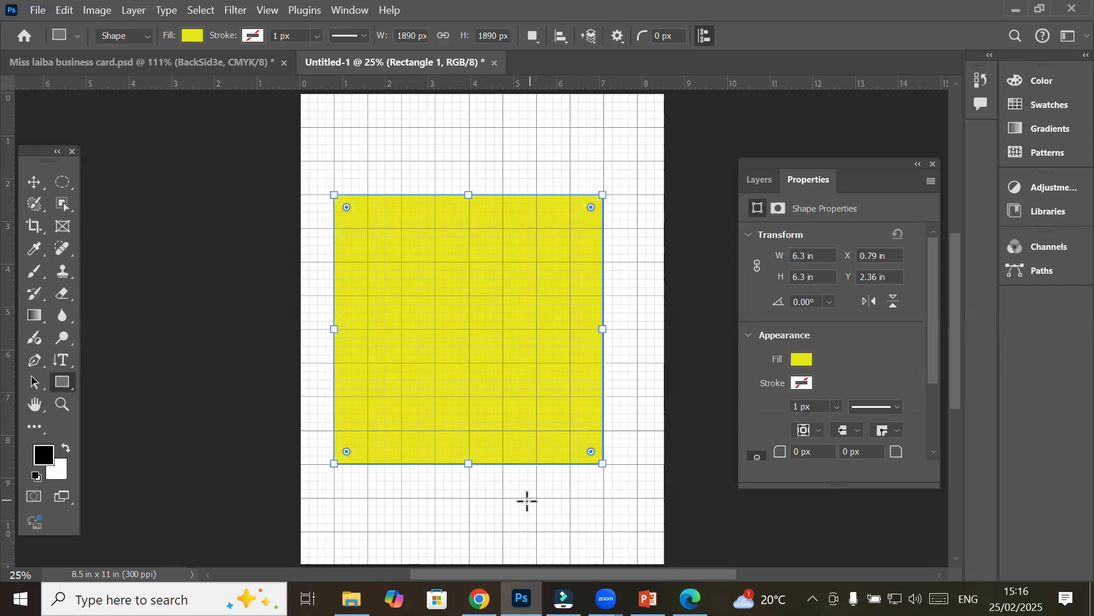
Set the Move tool's Auto-Select to Layer and select the Background layer
left_click(63, 386)
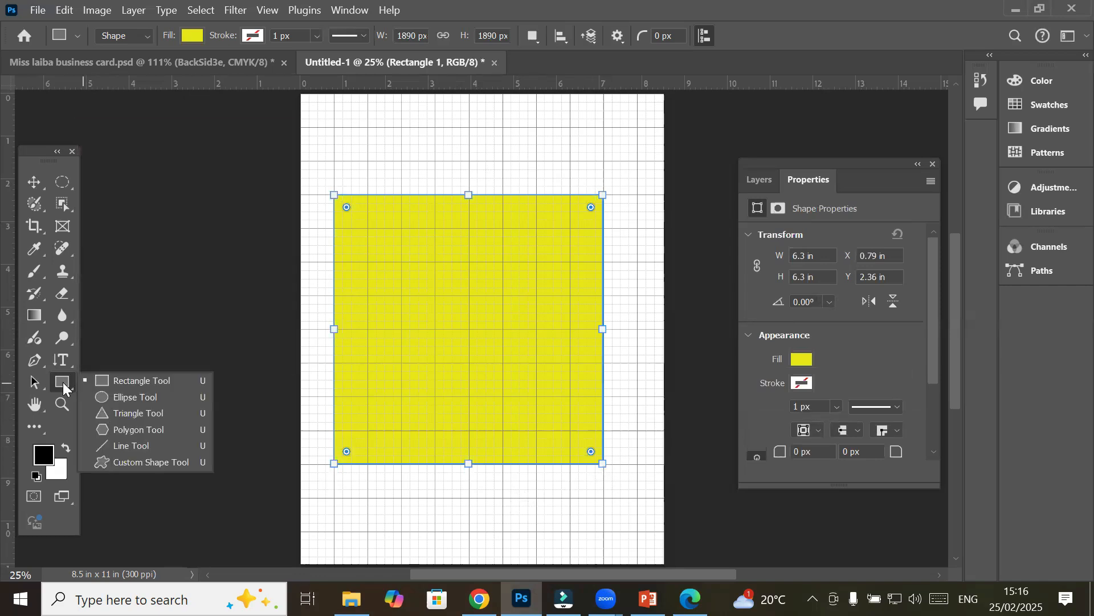
left_click(115, 397)
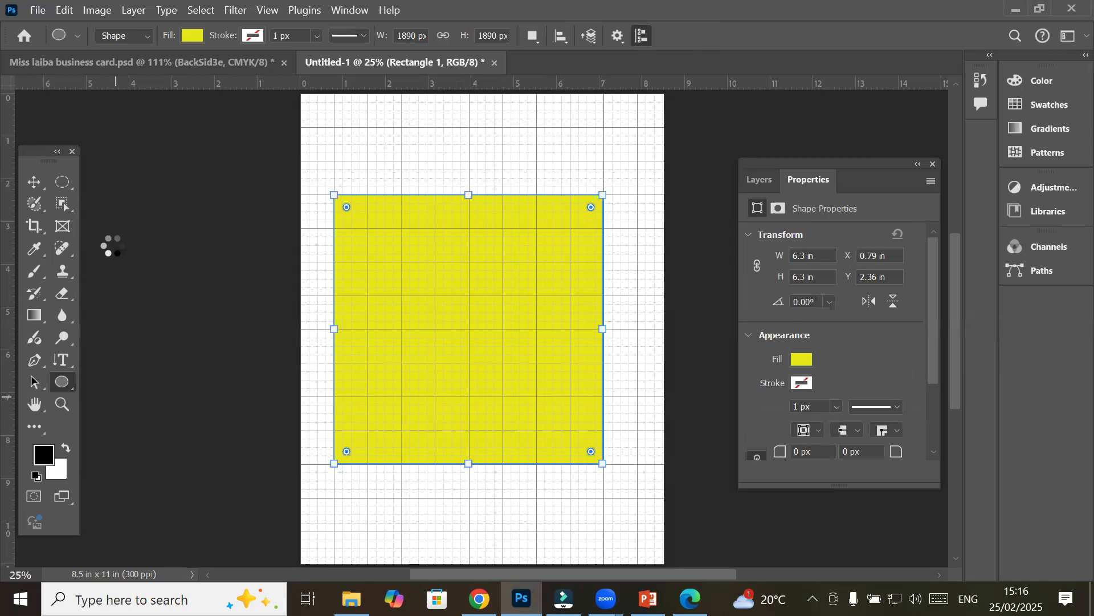
left_click(32, 182)
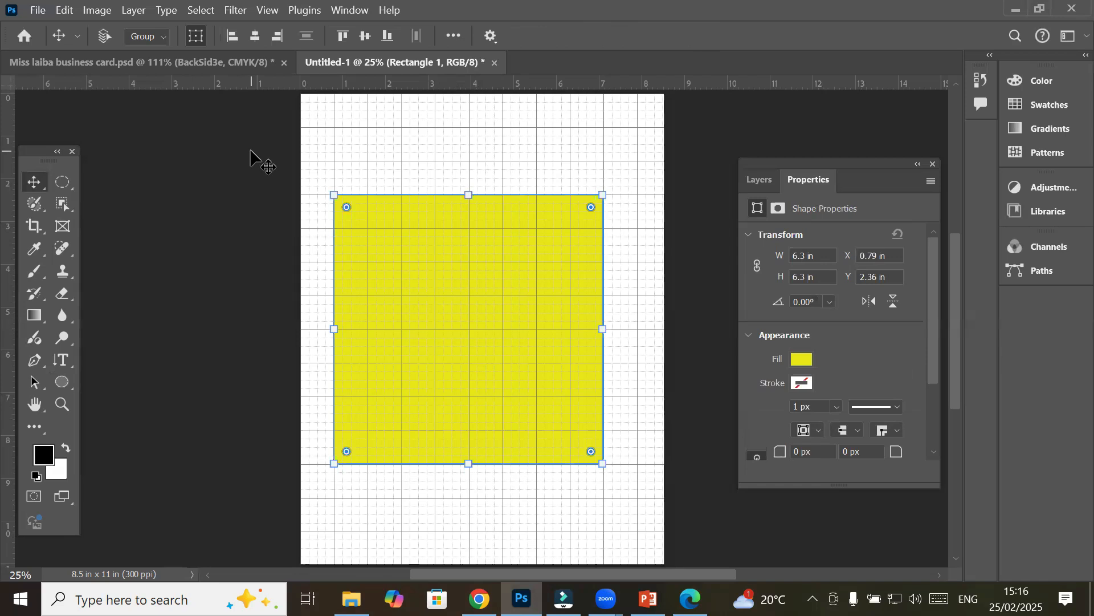
left_click(153, 38)
left_click(143, 73)
left_click(746, 181)
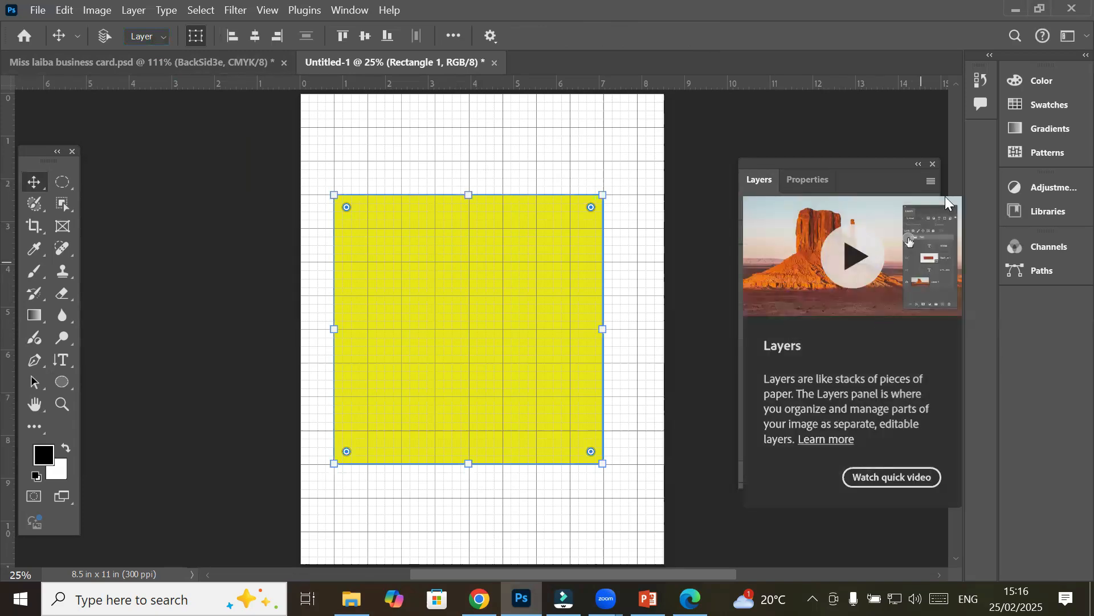
left_click(823, 323)
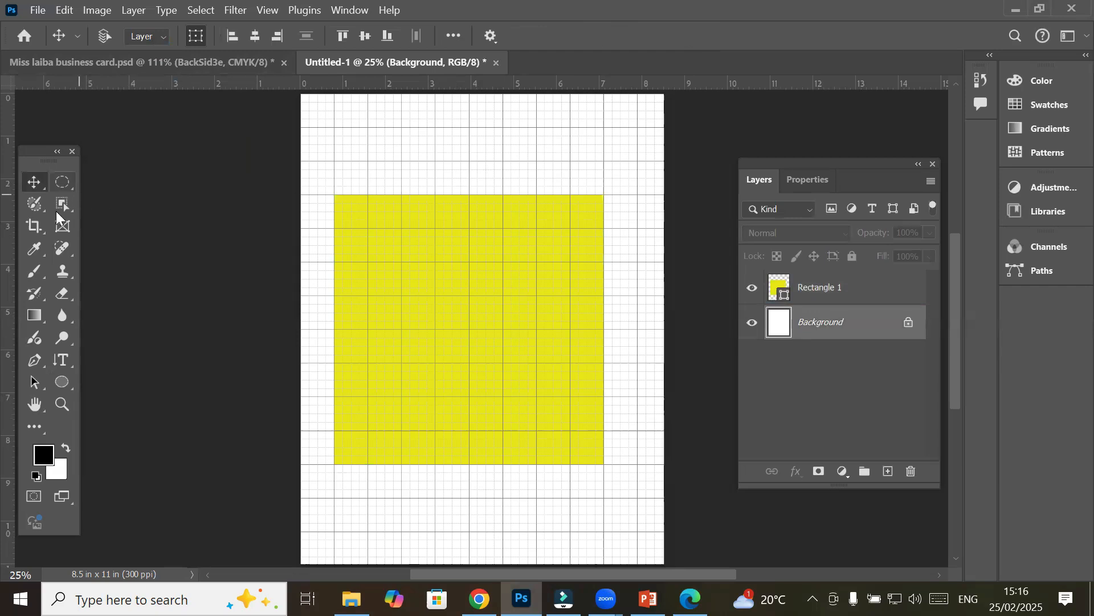
Draw a 3.54 × 3.54 in circle, Ellipse 1, over the lower middle of the yellow square
left_click(62, 382)
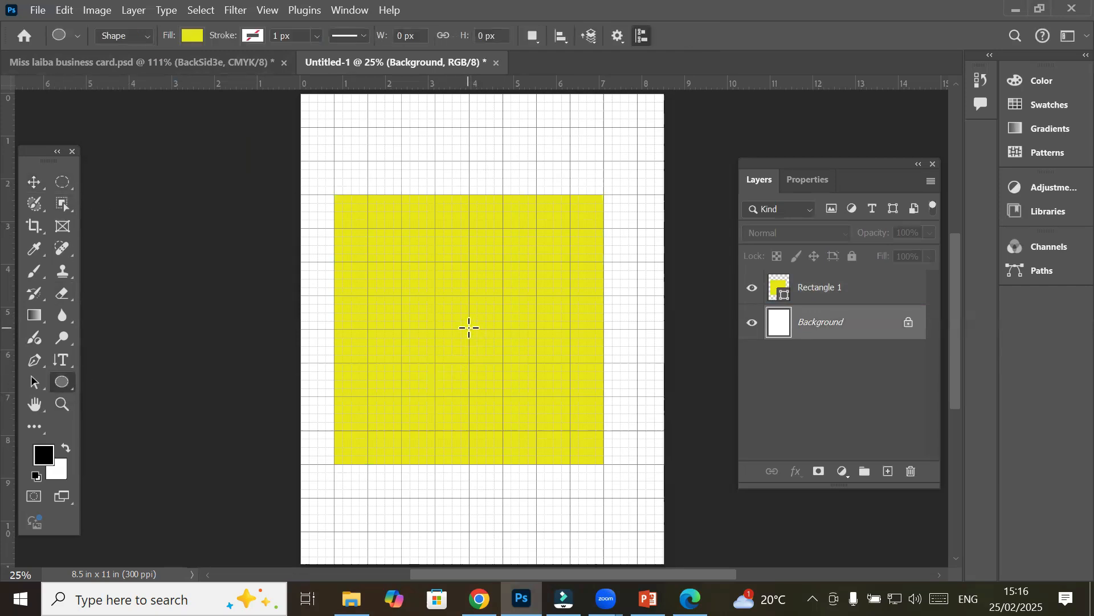
mouse_move(469, 328)
left_mouse_down()
mouse_move(501, 371)
mouse_move(581, 403)
mouse_move(605, 398)
mouse_move(515, 365)
mouse_move(545, 396)
mouse_move(478, 343)
left_mouse_up()
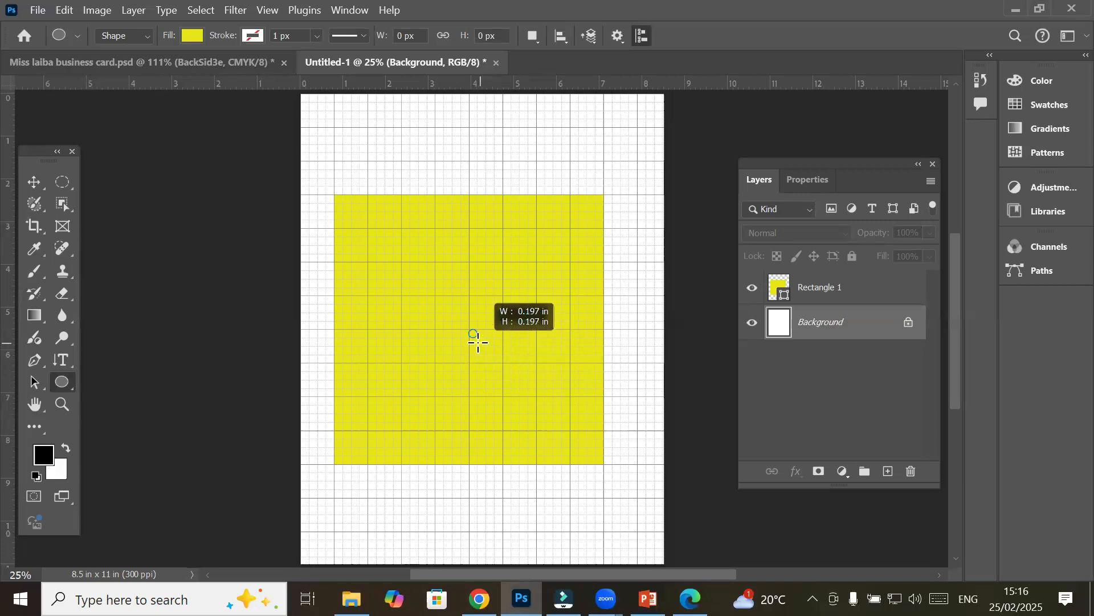
left_click_drag(478, 343, 503, 366)
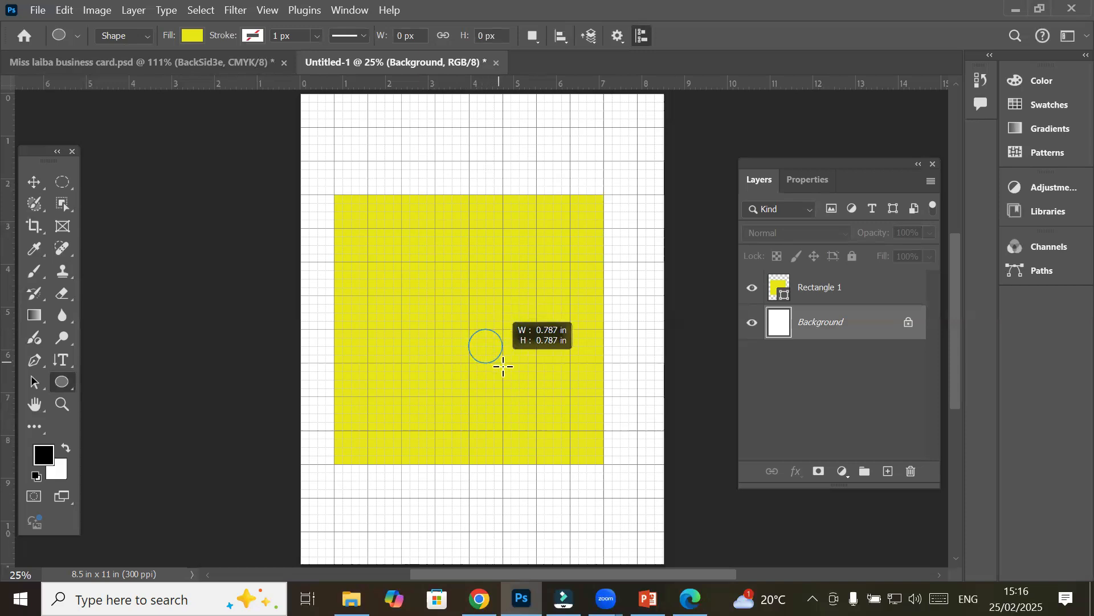
left_click_drag(503, 366, 488, 403)
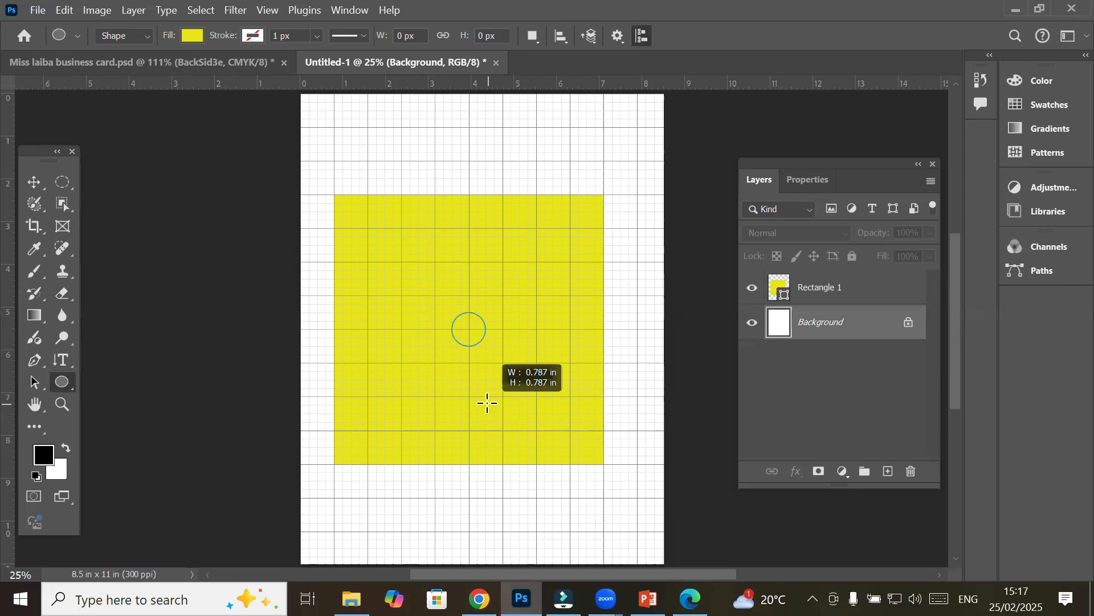
left_click_drag(488, 402, 523, 453)
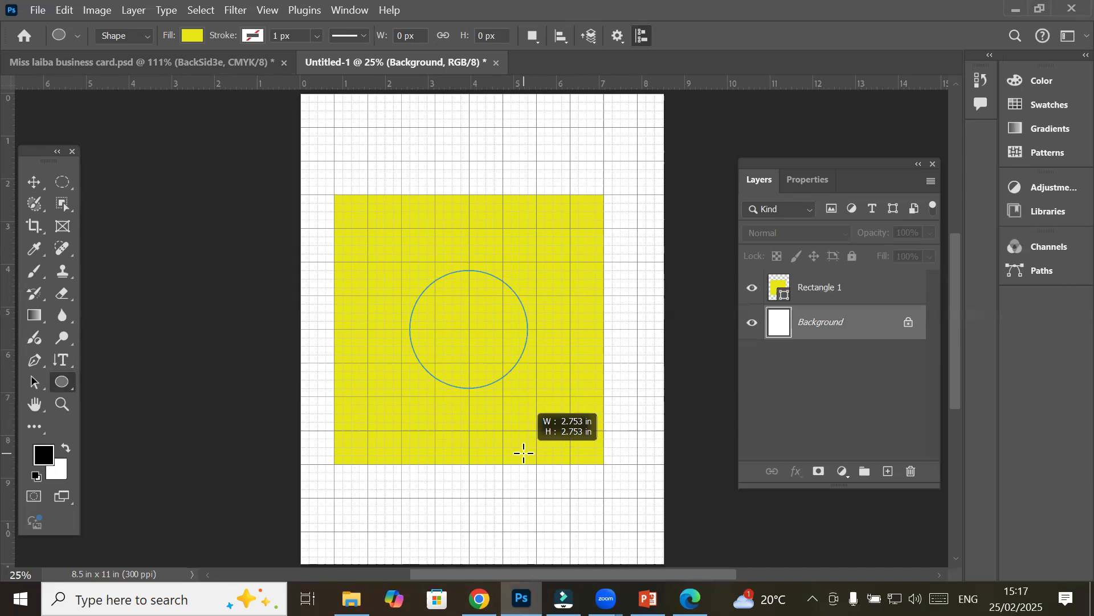
left_click_drag(523, 453, 589, 544)
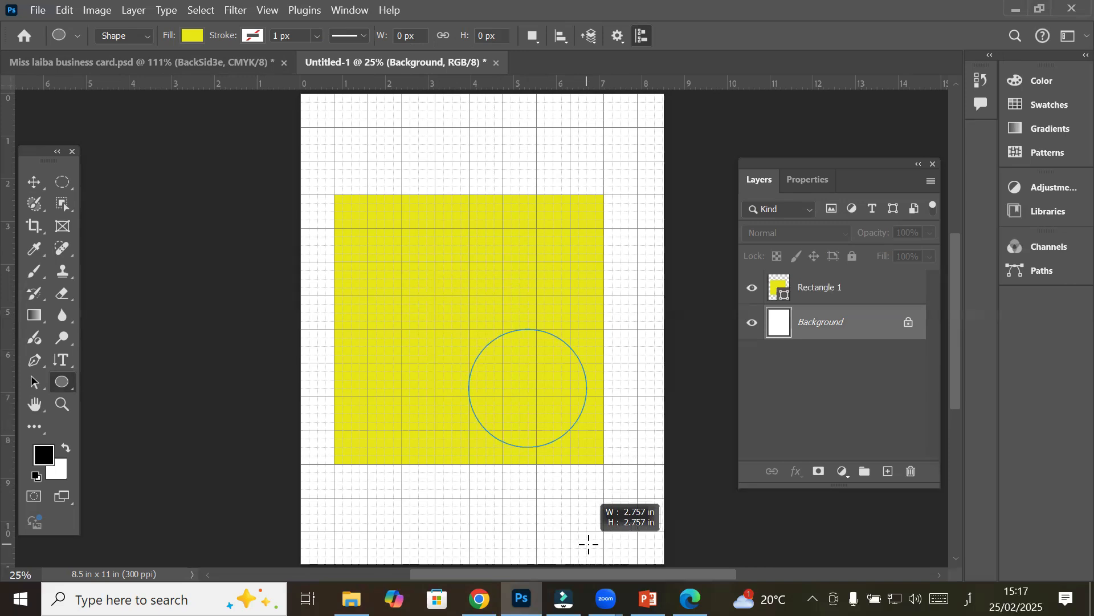
left_click_drag(589, 545, 556, 558)
scroll(537, 525, "down", 5)
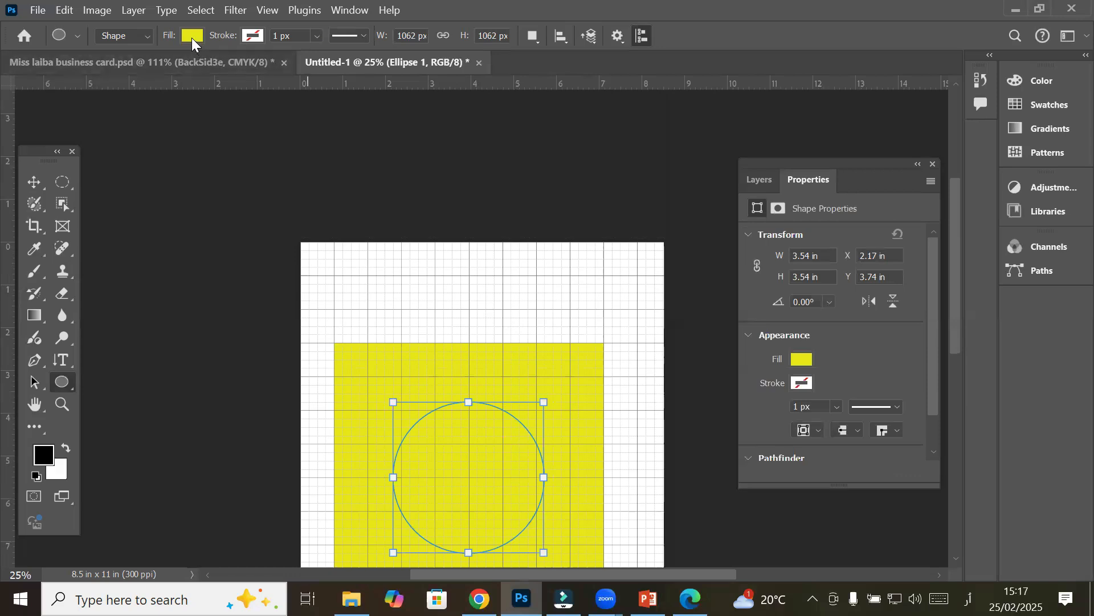
Set the circle's fill to navy blue from Recently Used Colors
left_click(190, 35)
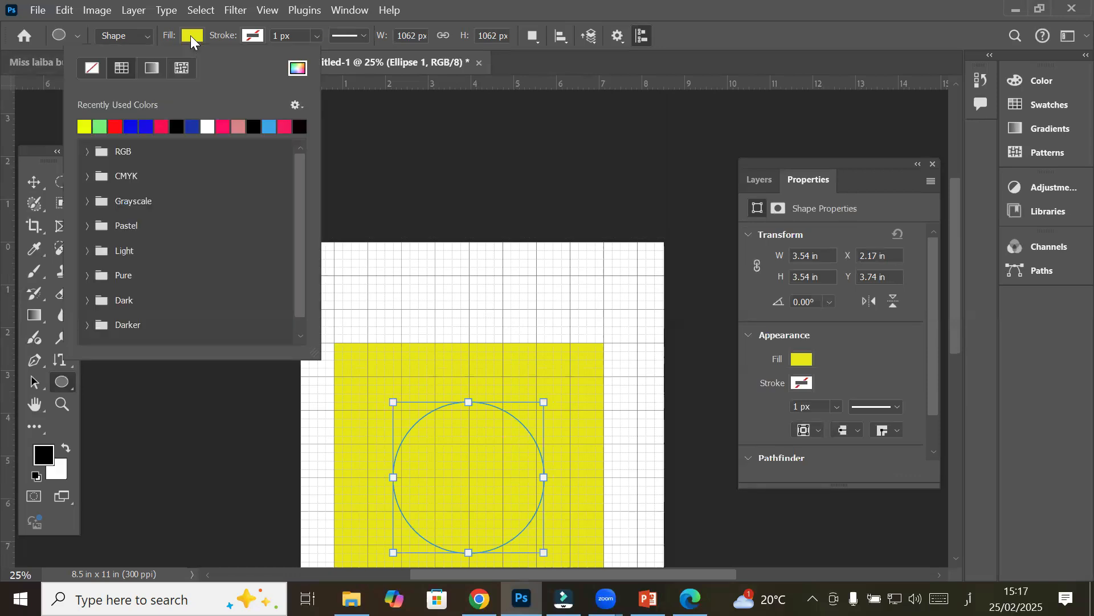
left_click(144, 126)
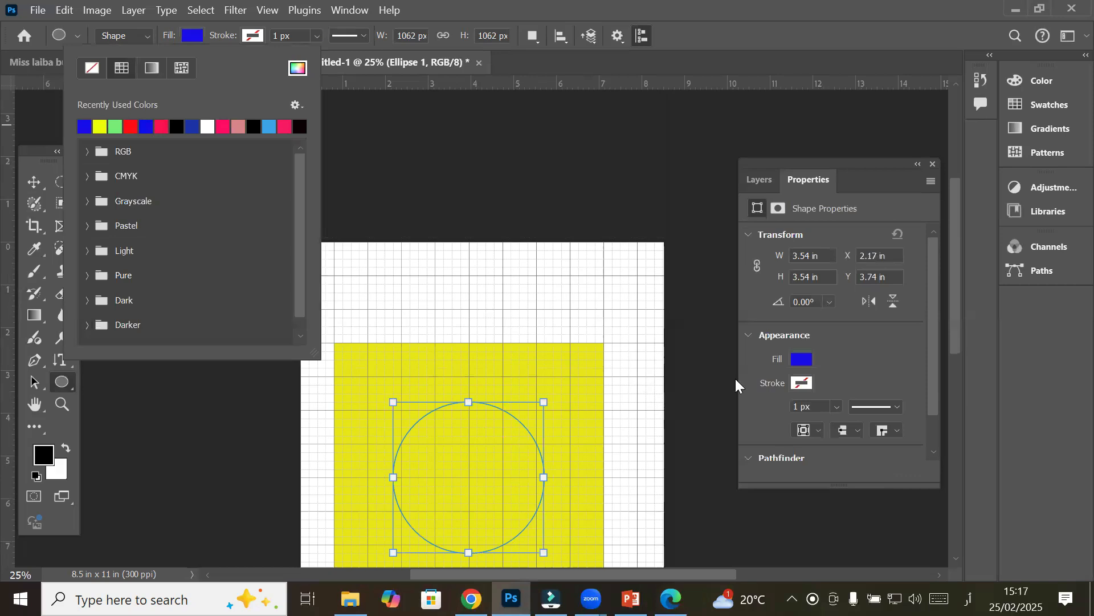
left_click(192, 126)
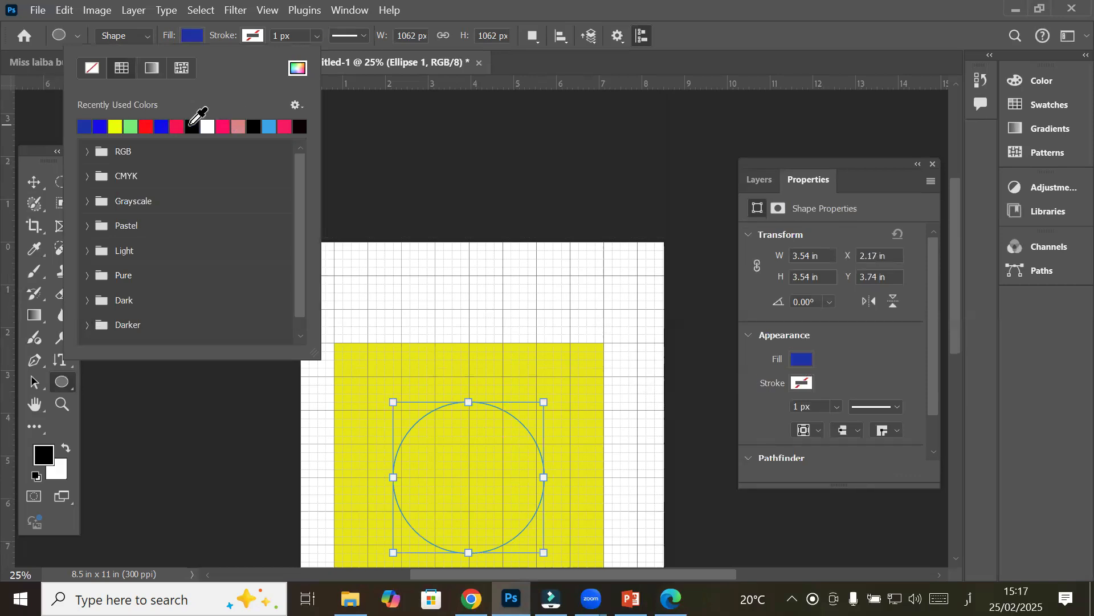
left_click(858, 361)
scroll(542, 552, "down", 1)
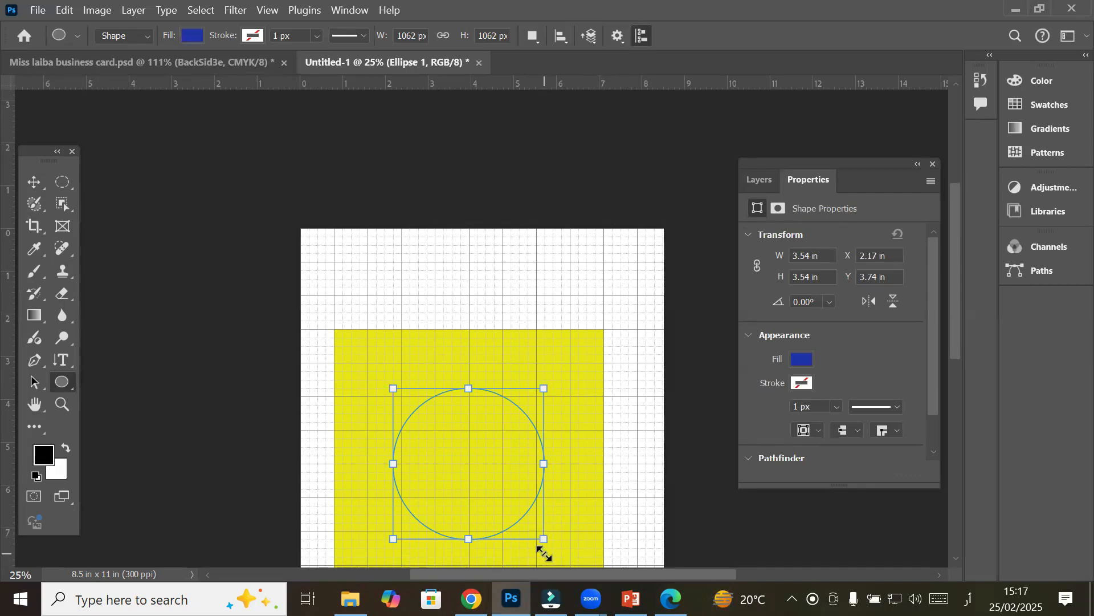
scroll(542, 552, "down", 6)
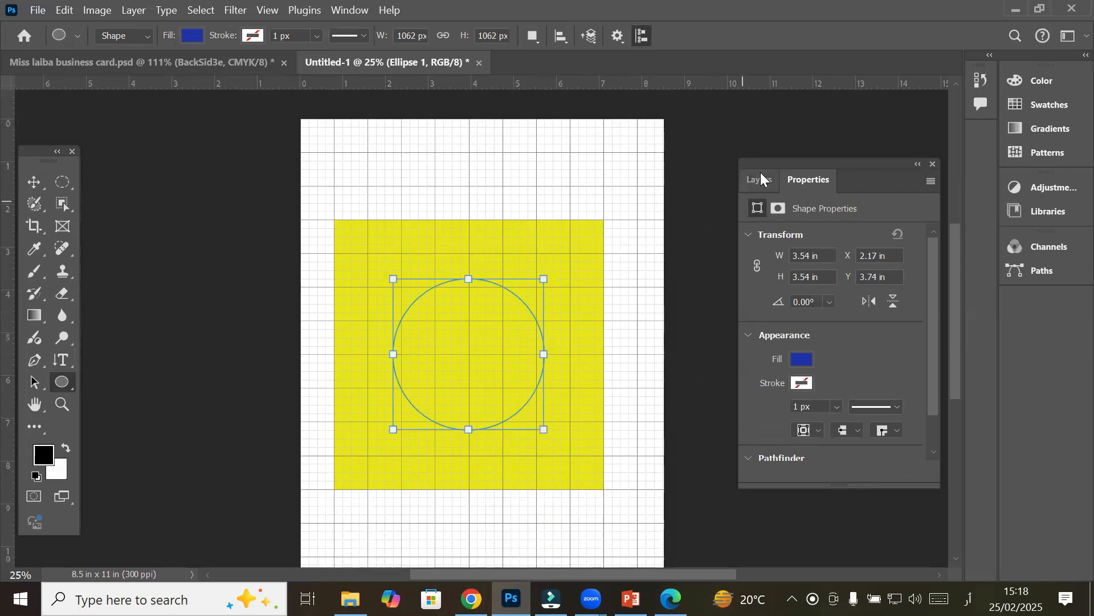
Move Ellipse 1 above Rectangle 1 in the Layers panel and keep it selected
left_click(762, 177)
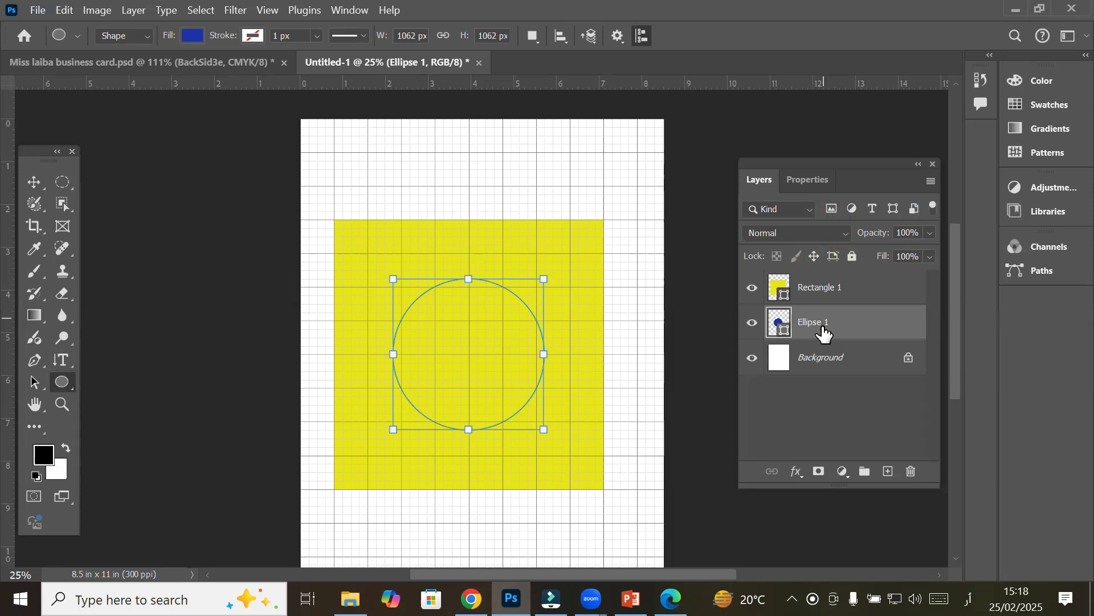
left_click_drag(823, 330, 826, 287)
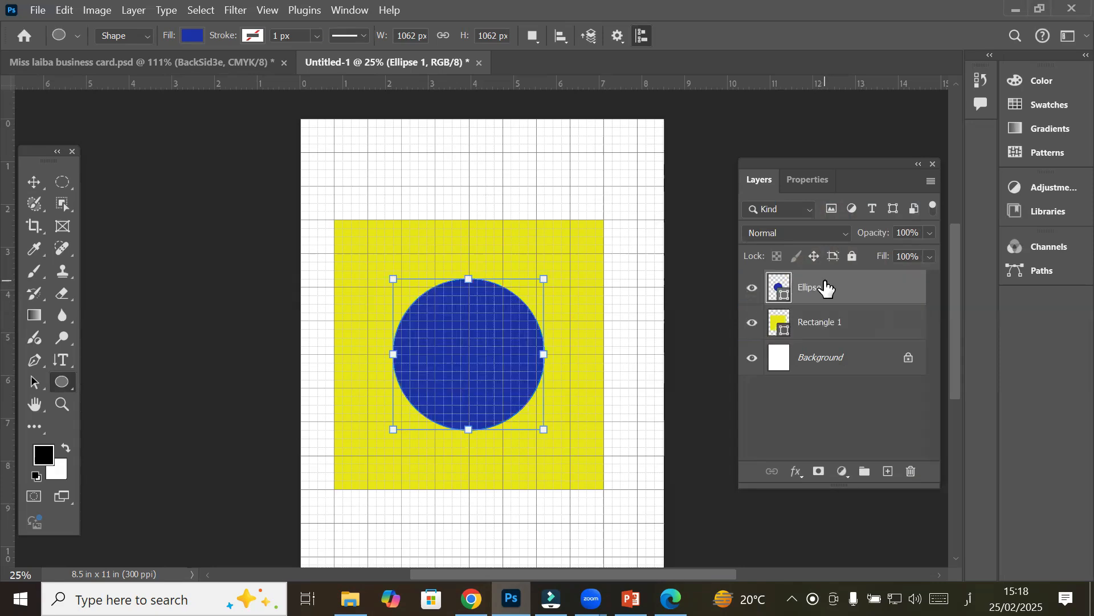
scroll(481, 314, "up", 1)
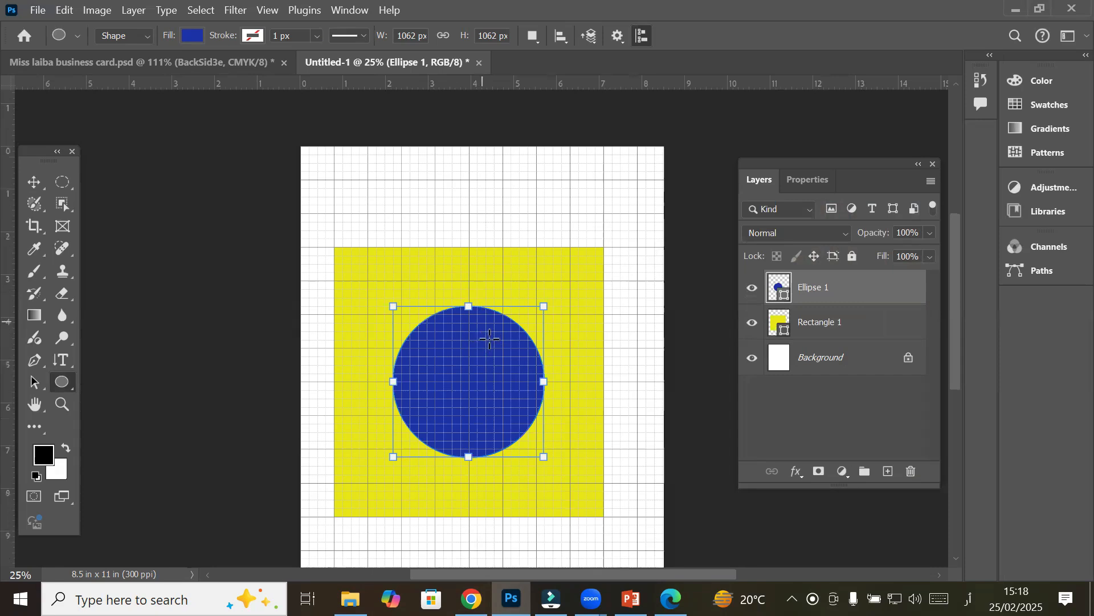
scroll(520, 445, "up", 1)
scroll(519, 445, "up", 2)
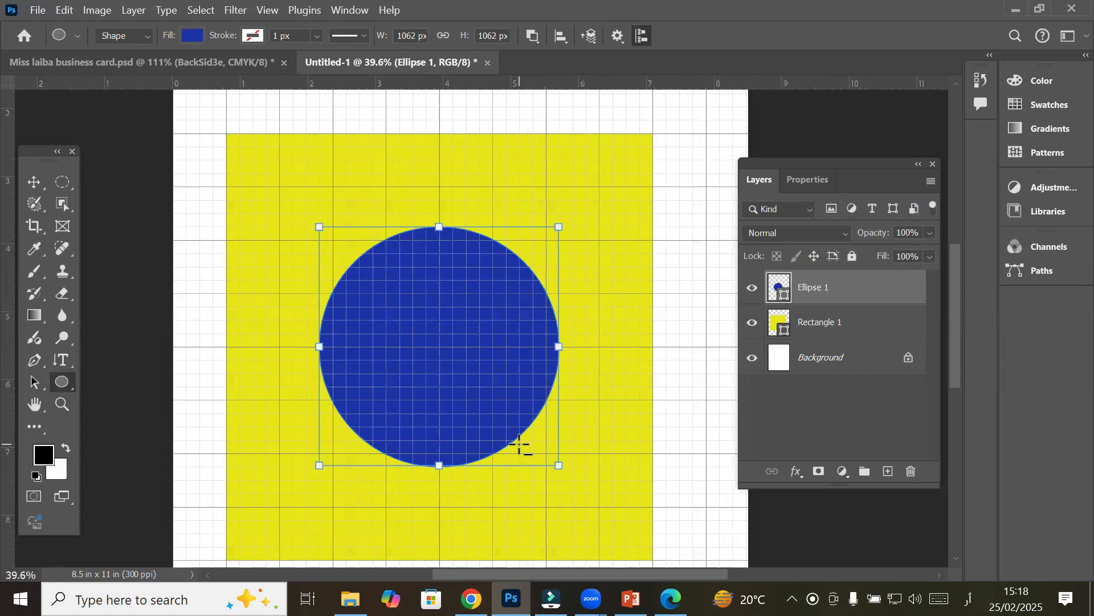
scroll(521, 442, "up", 3)
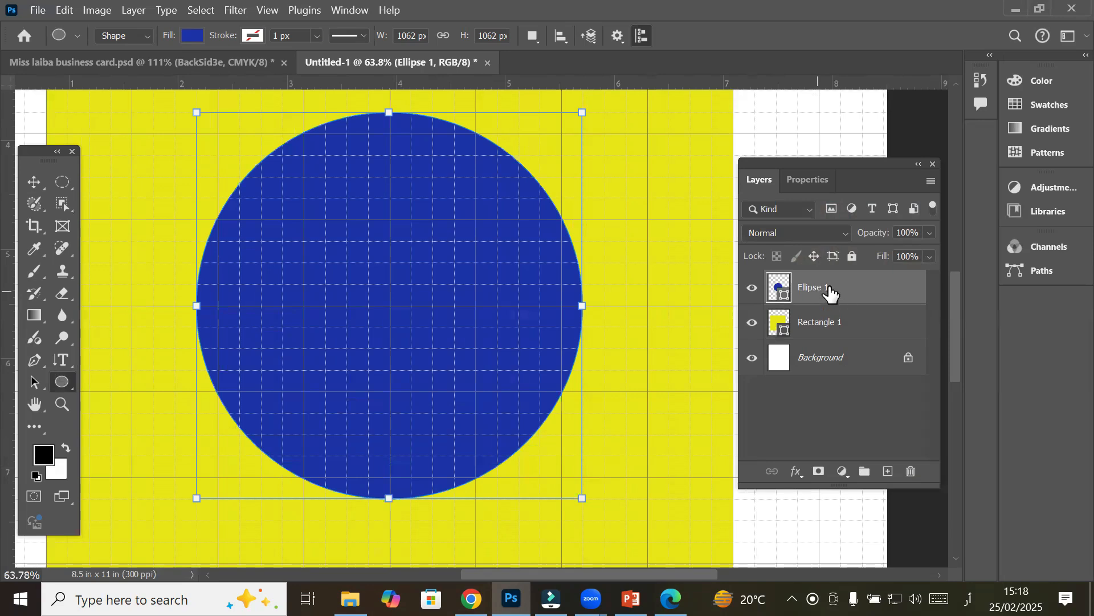
left_click(820, 358)
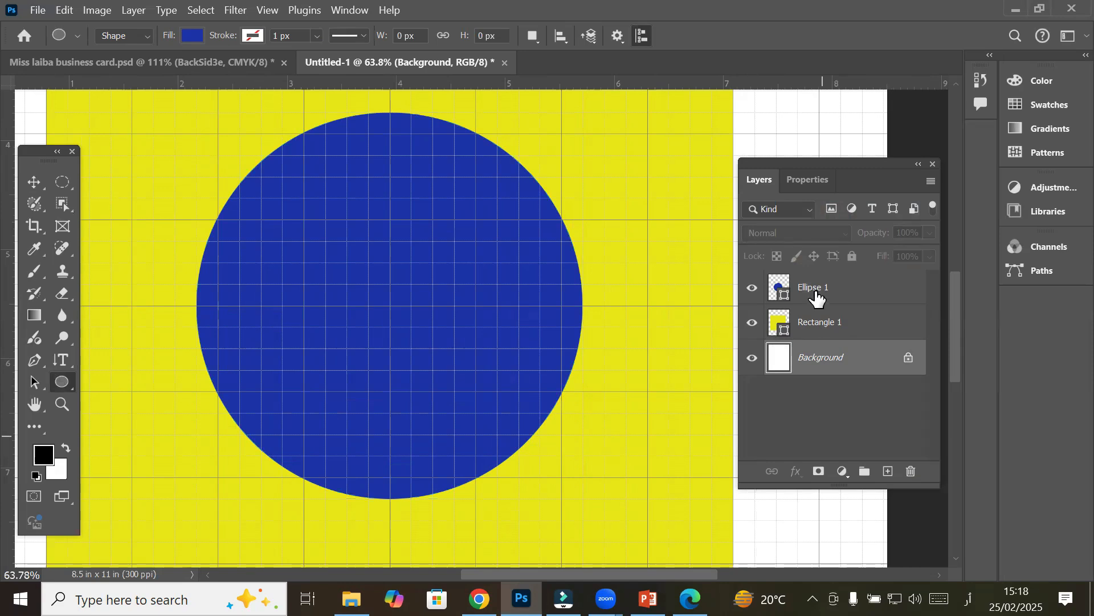
left_click(817, 297)
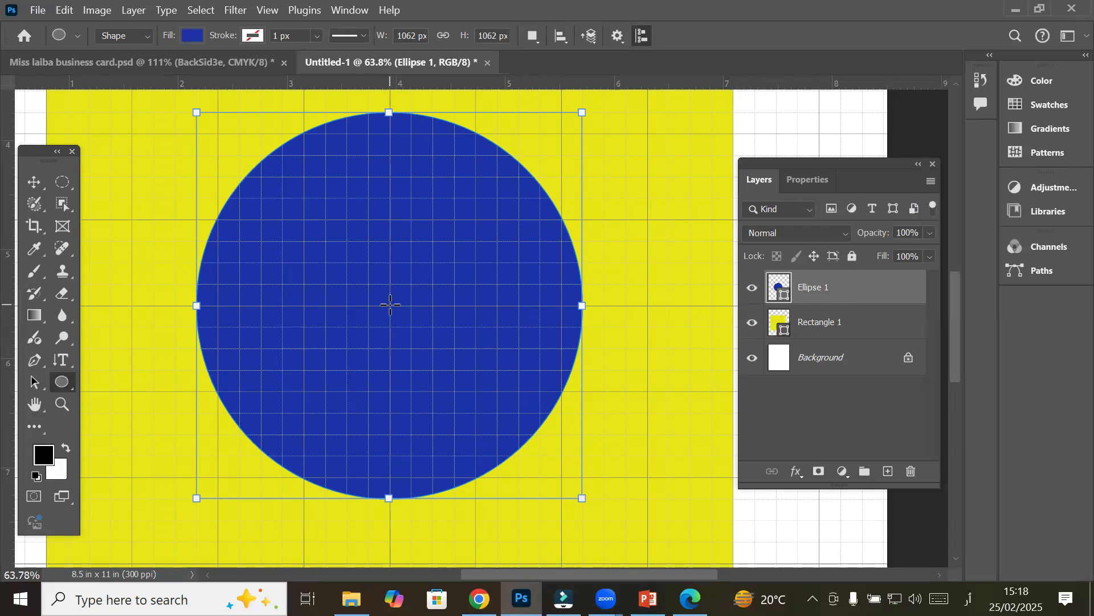
left_click_drag(390, 305, 465, 495)
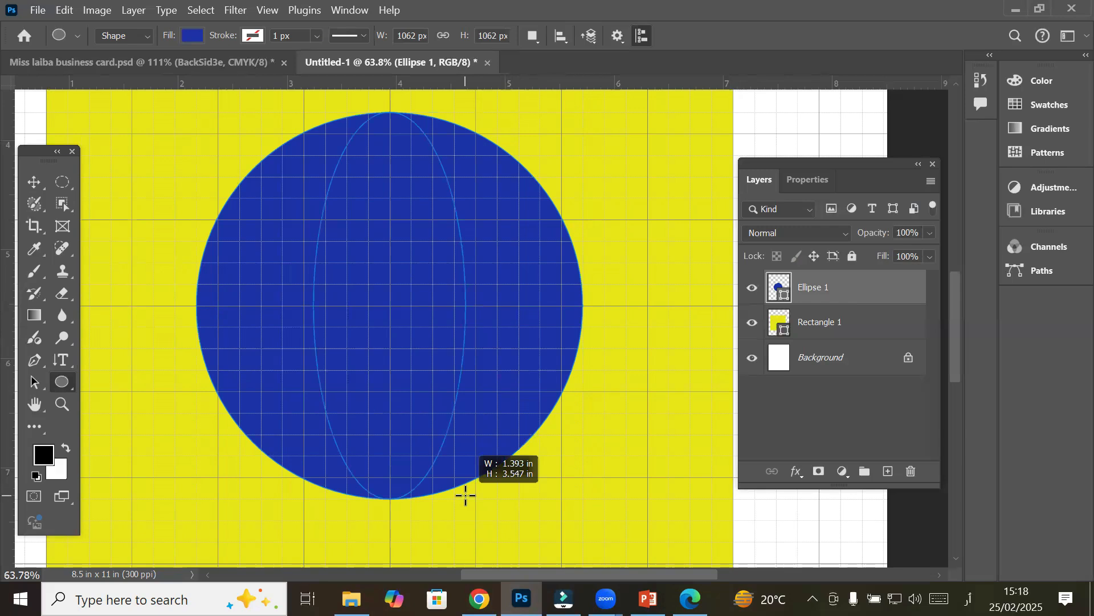
Draw a 0.59 in circle, Ellipse 2, inside the blue circle and fill it white
left_click_drag(465, 495, 448, 396)
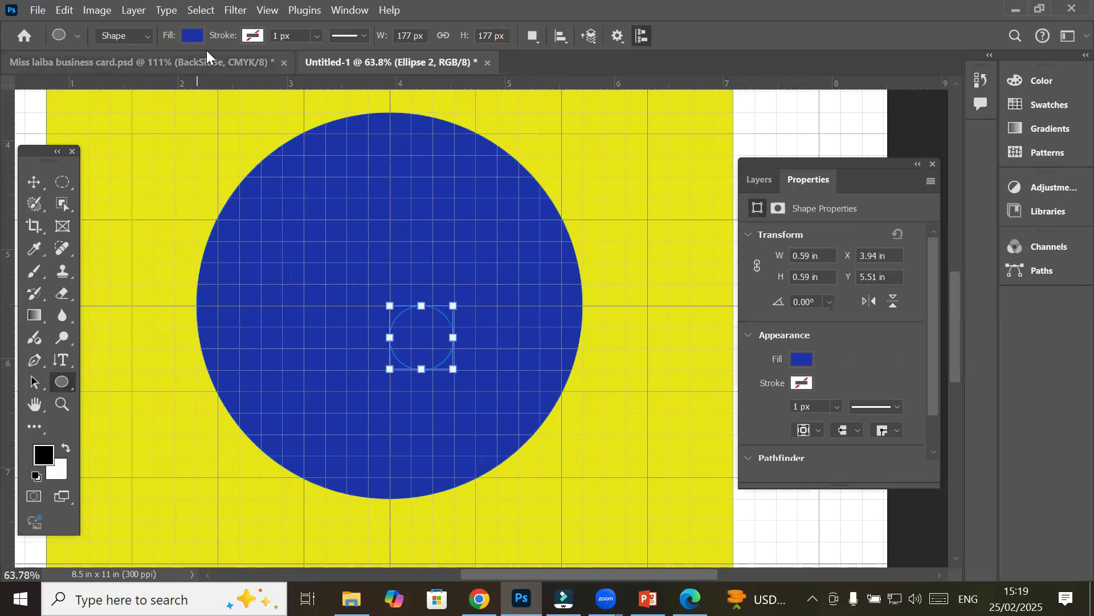
left_click(187, 35)
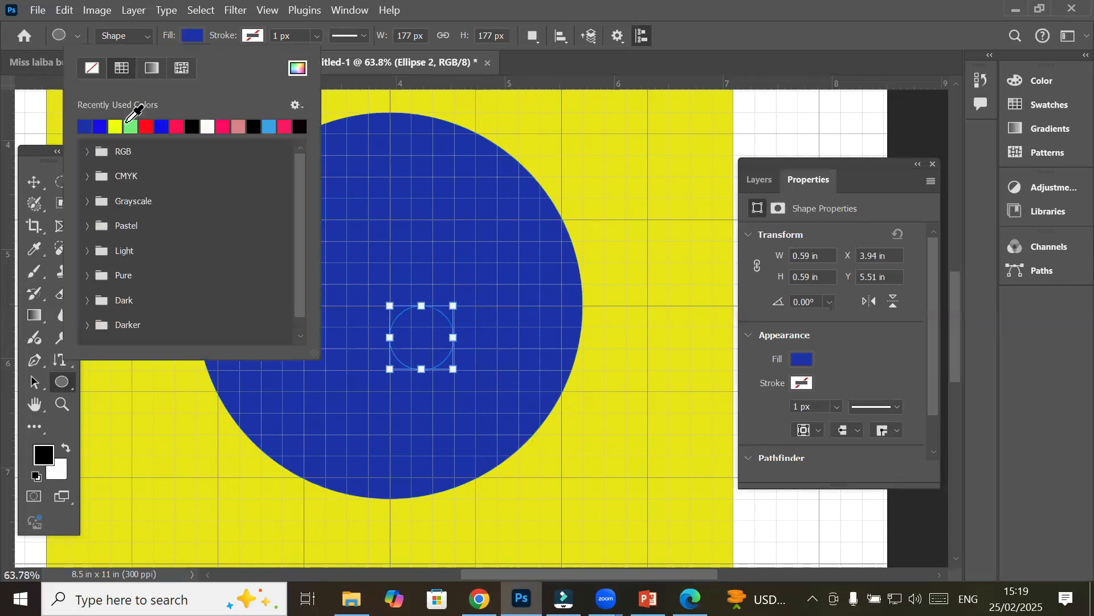
left_click(207, 127)
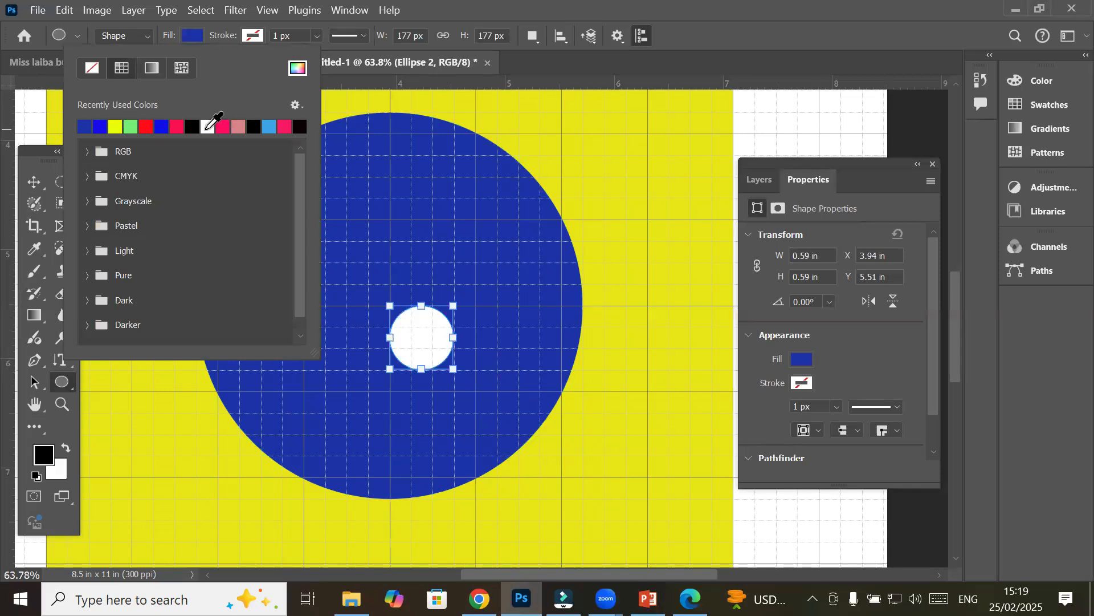
left_click(843, 347)
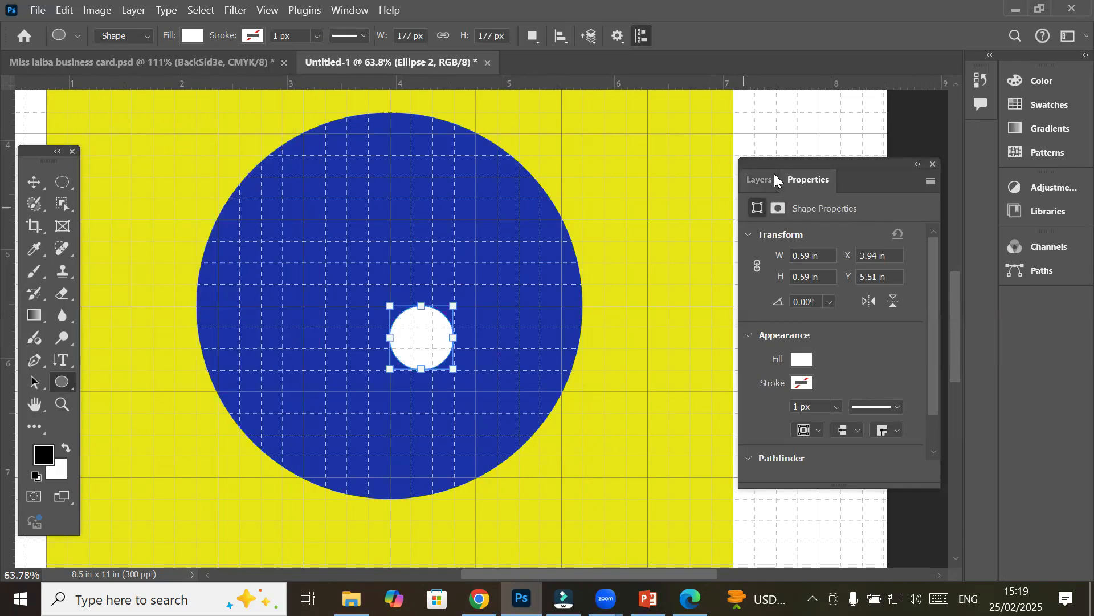
left_click(760, 179)
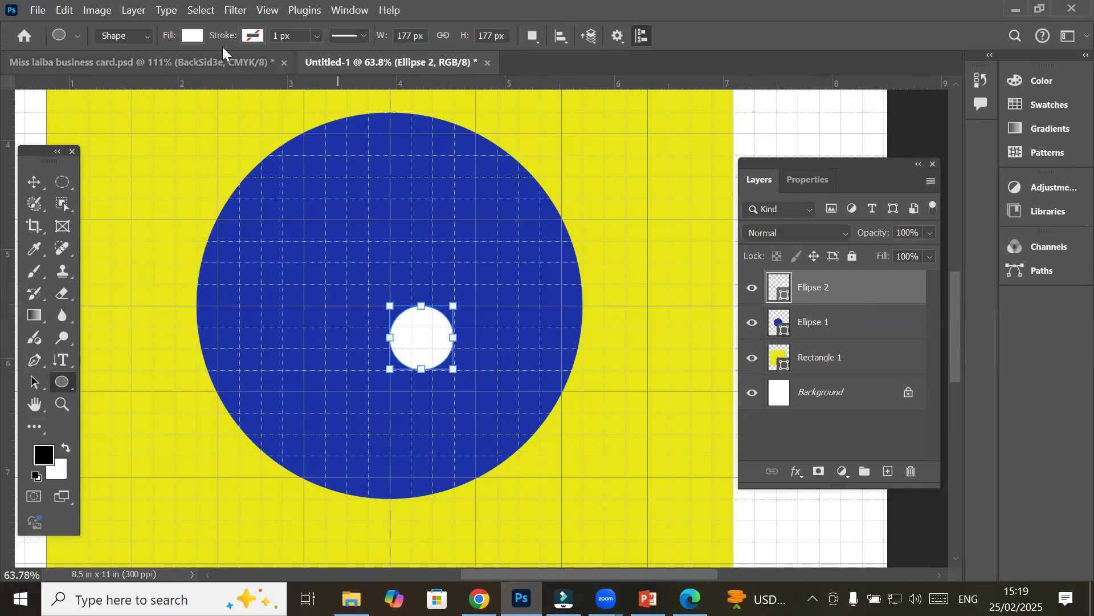
Copy and paste the white dot, then move the pasted copy up-left of the first
left_click(63, 12)
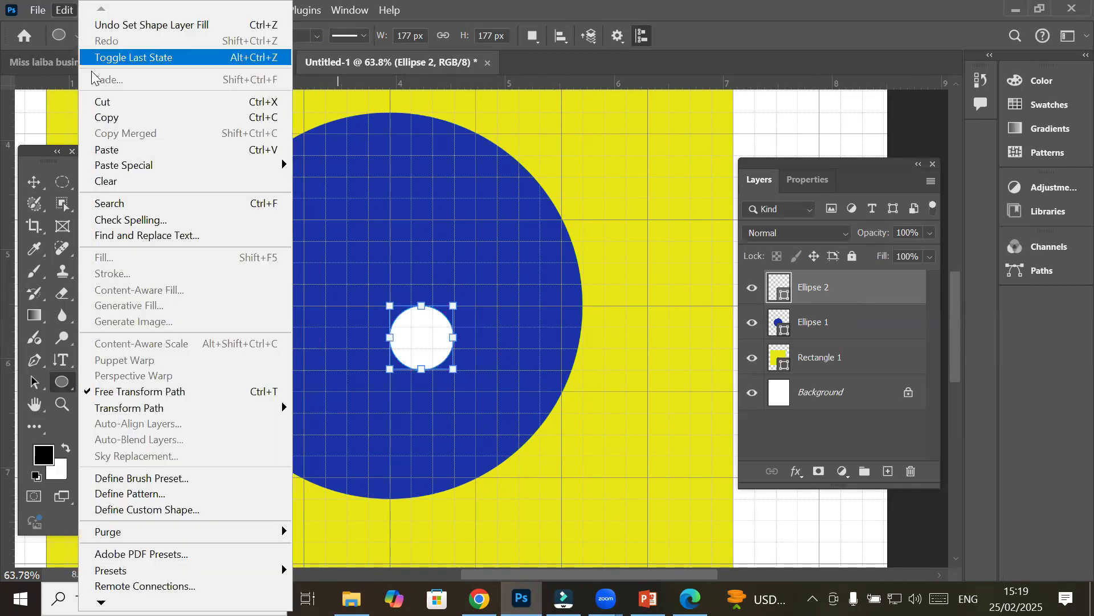
left_click(119, 126)
left_click(66, 11)
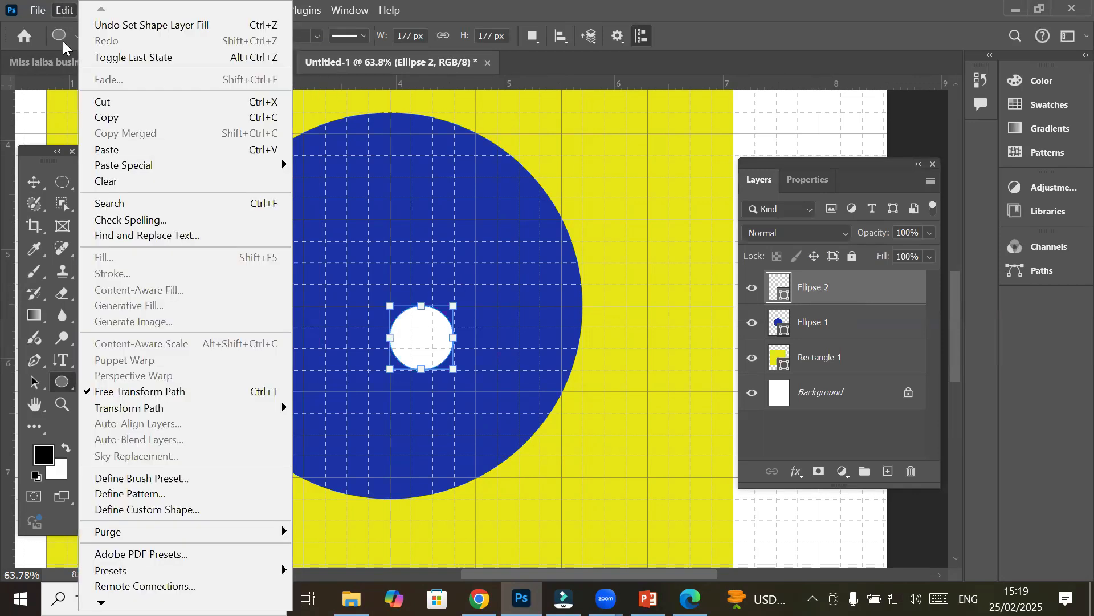
left_click(114, 150)
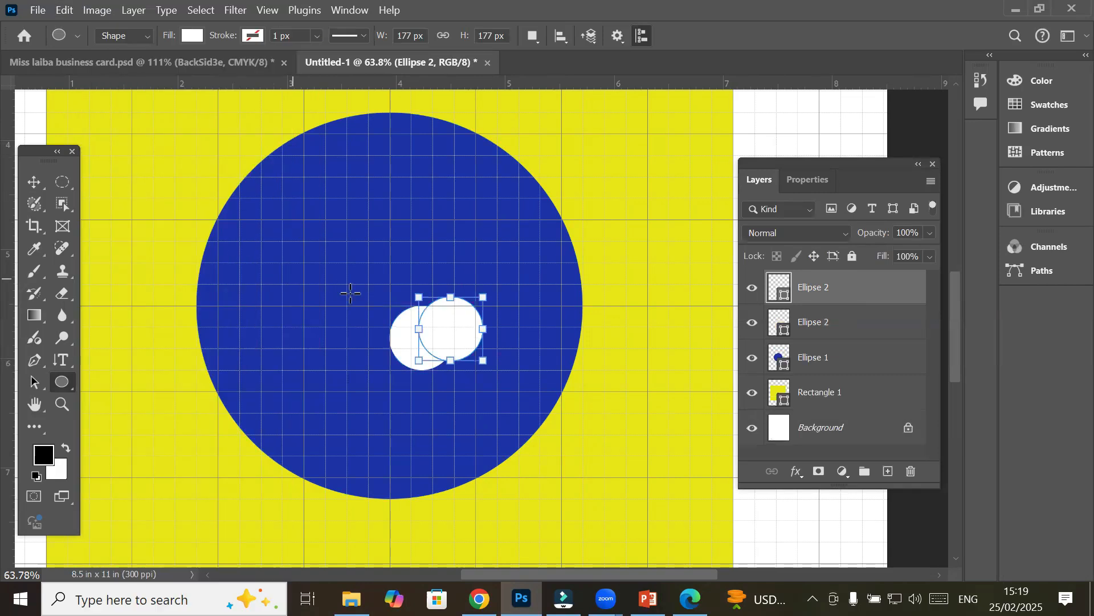
left_click(42, 183)
left_click_drag(456, 347, 370, 305)
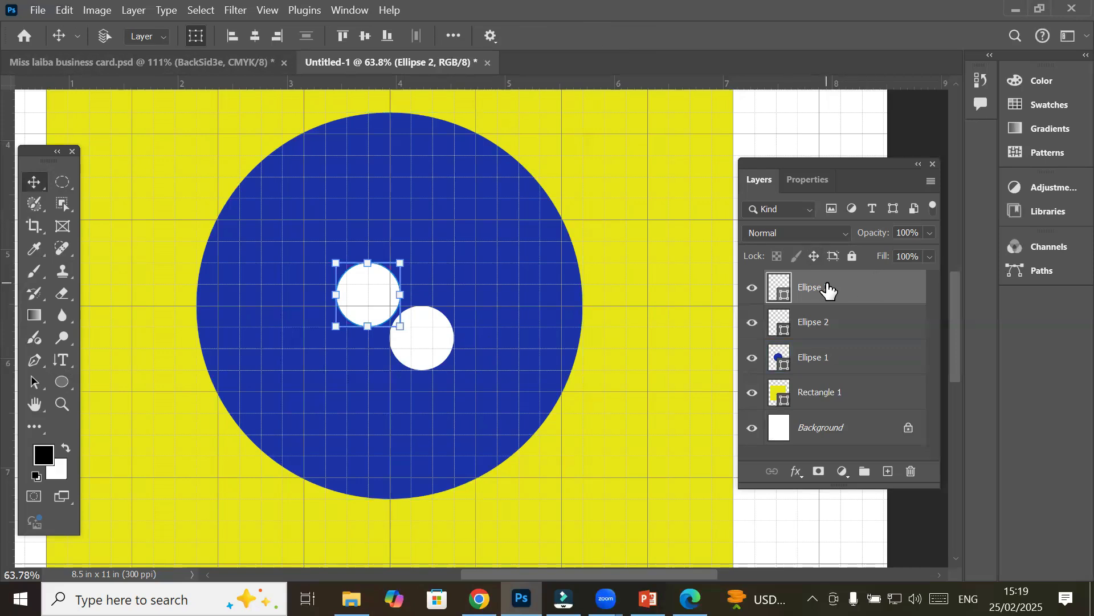
Duplicate the Ellipse 2 dot up-right, then Alt-drag another copy to the cluster's lower left
left_click_drag(823, 286, 889, 472)
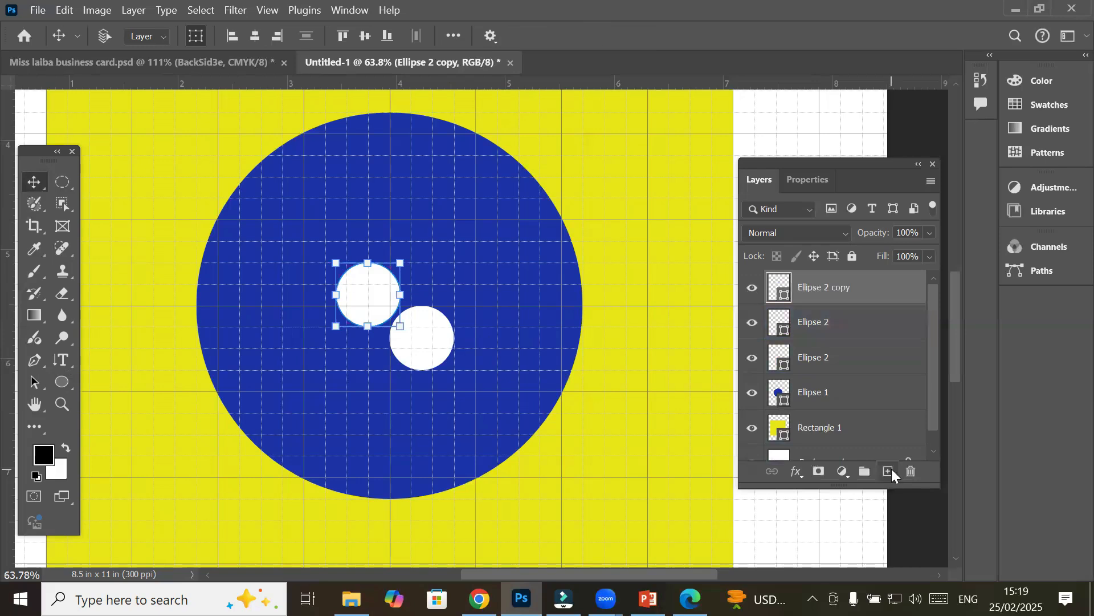
left_click_drag(365, 295, 435, 273)
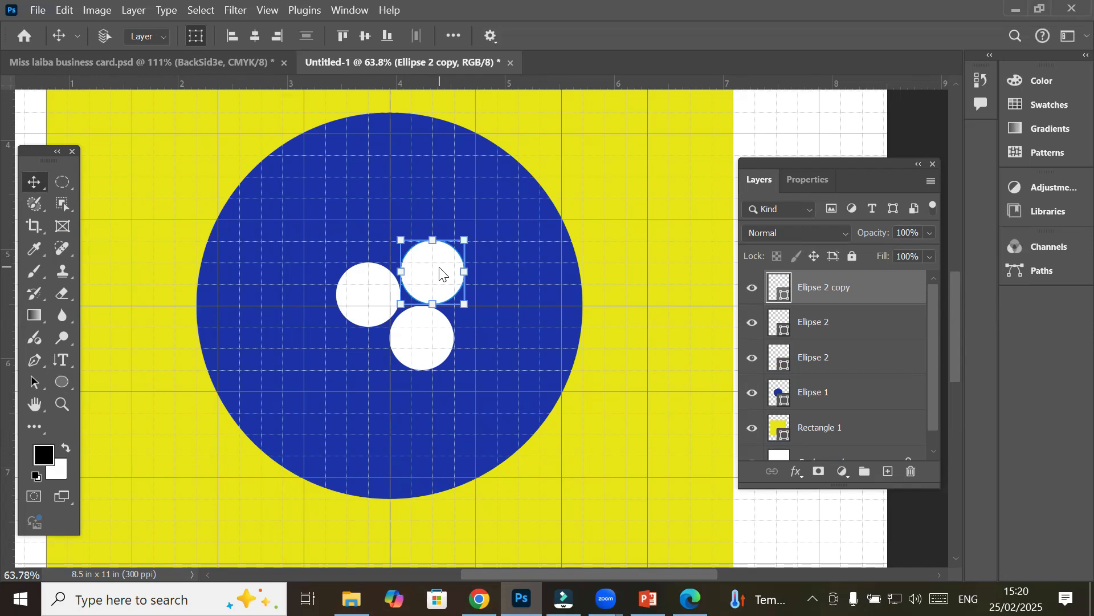
left_click_drag(430, 275, 350, 365)
Drop the new dot copy in place and nudge the lower-left dot up slightly
left_click(521, 366)
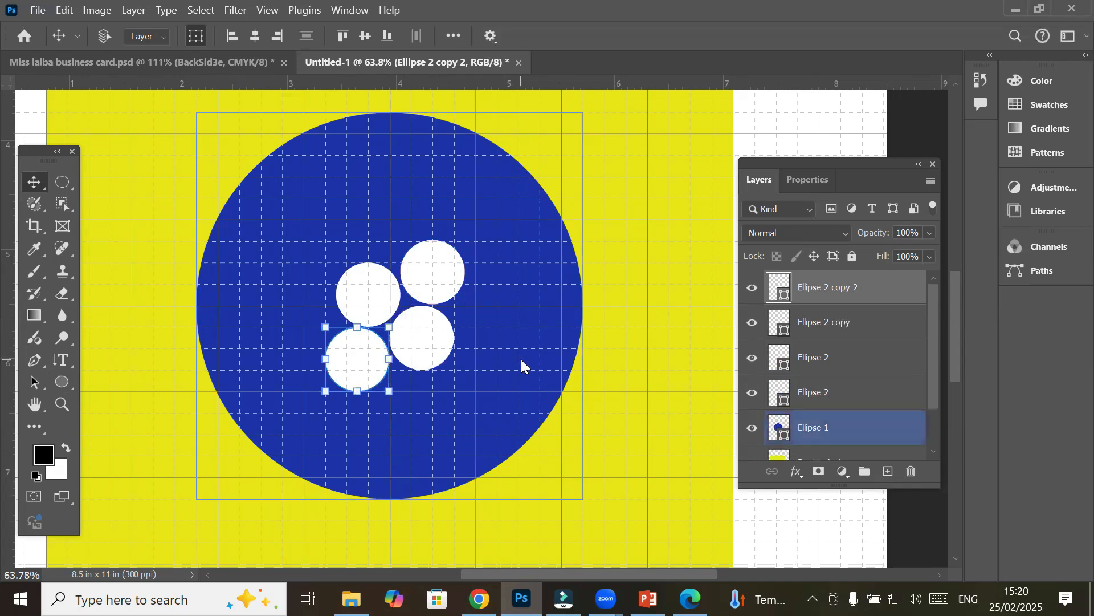
left_click(371, 277)
left_click(428, 262)
left_click(372, 278)
key("Up")
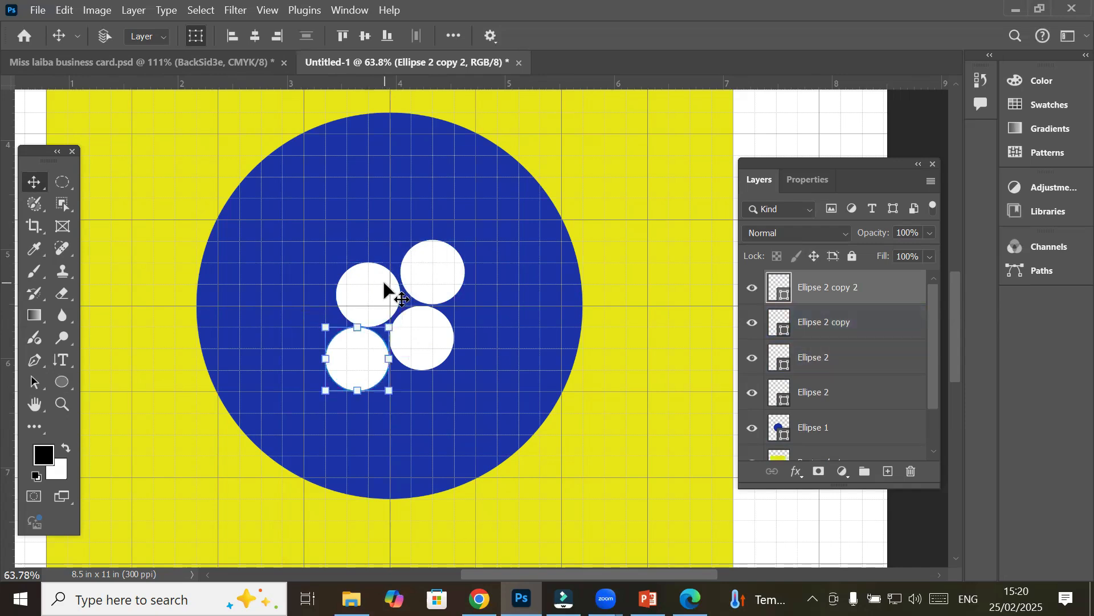
Select all four white dot layers and Alt-drag copies of the cluster across the circle
left_click(831, 321)
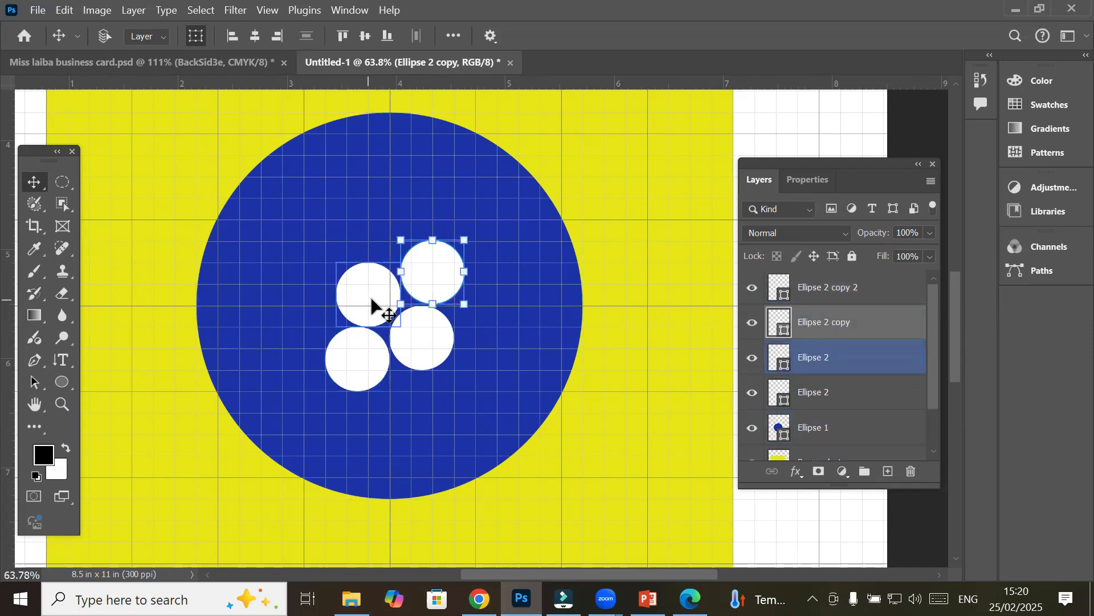
scroll(475, 385, "up", 3)
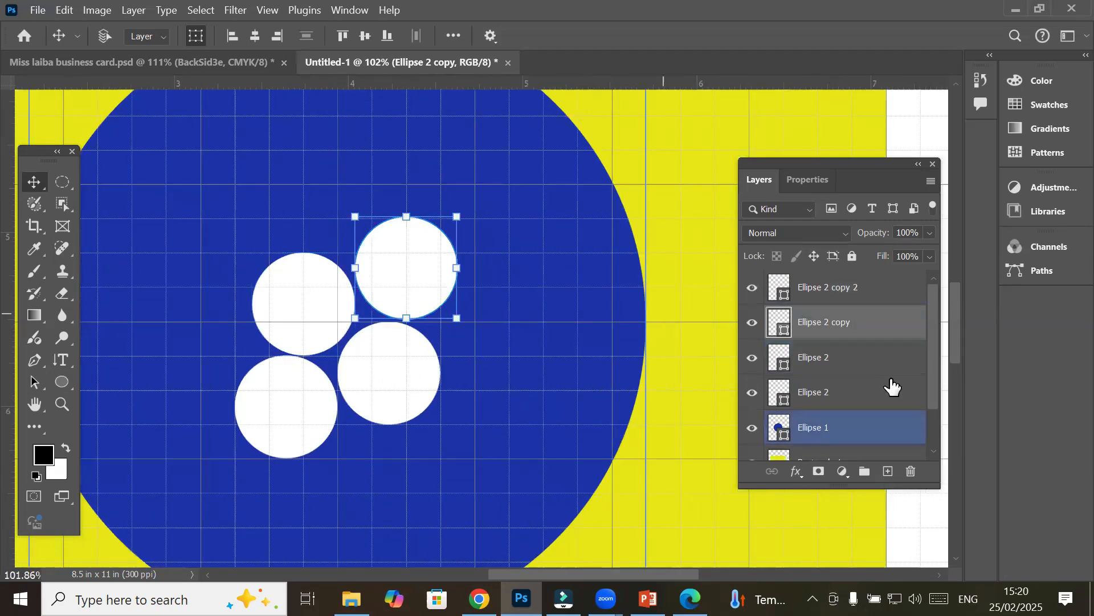
left_click(823, 295)
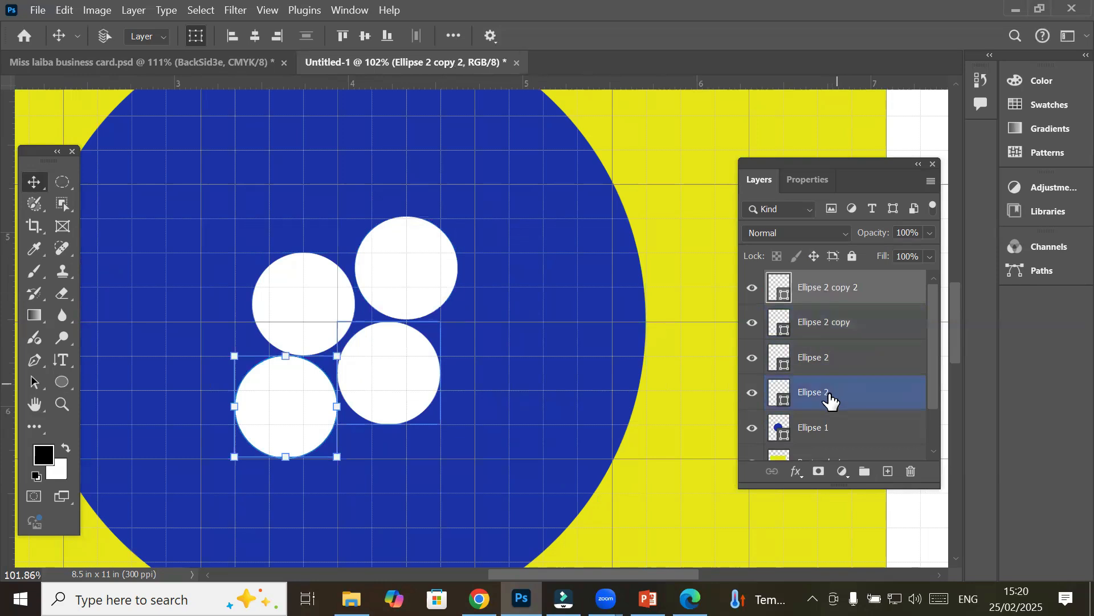
left_click(830, 401, "shift")
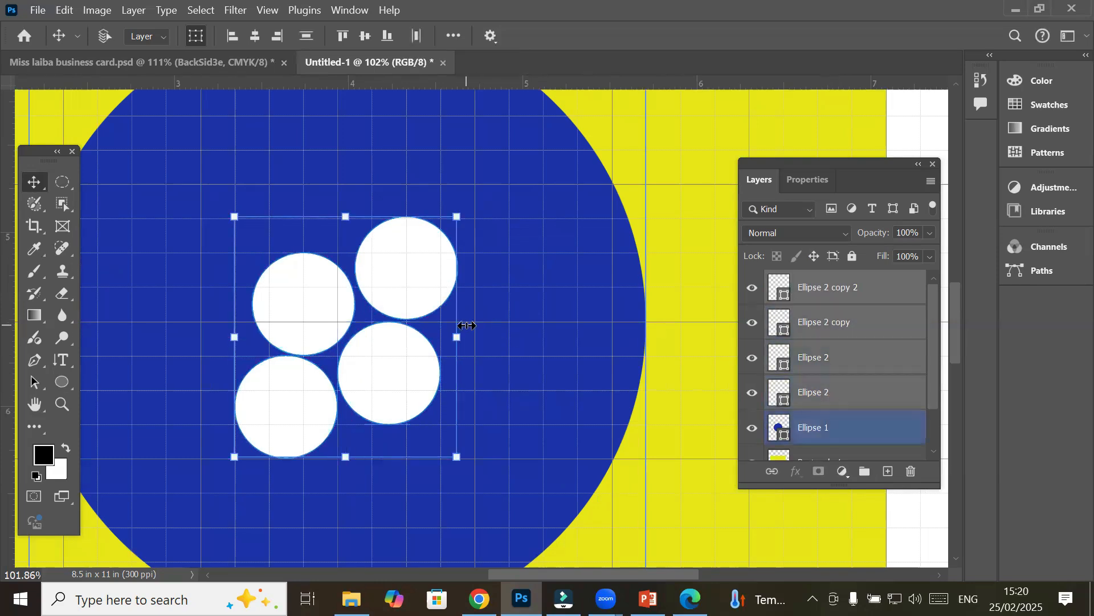
scroll(467, 325, "down", 5)
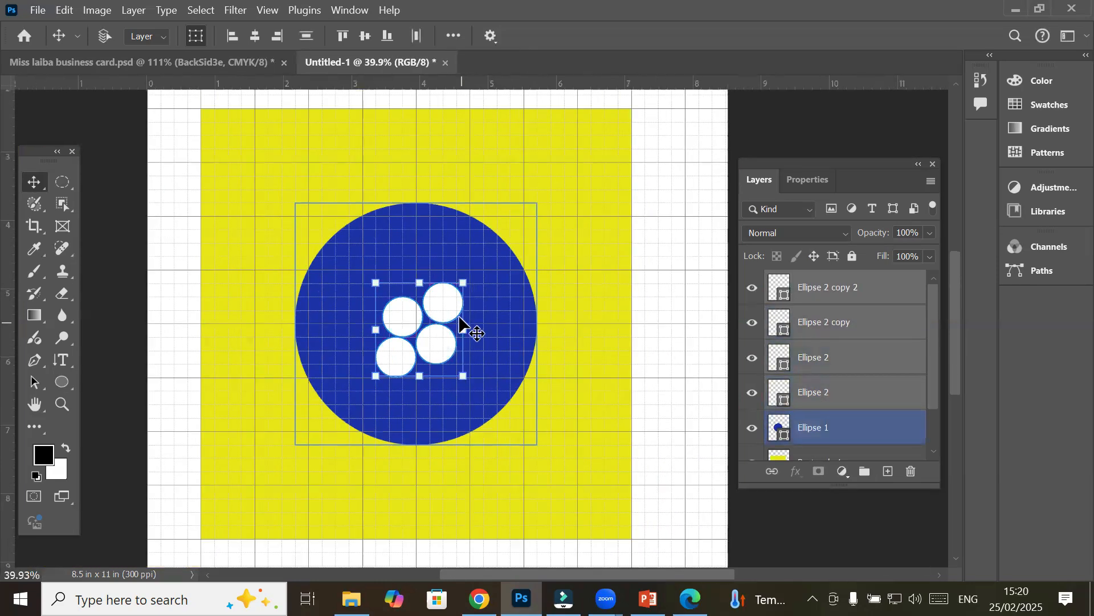
left_click_drag(430, 349, 524, 320)
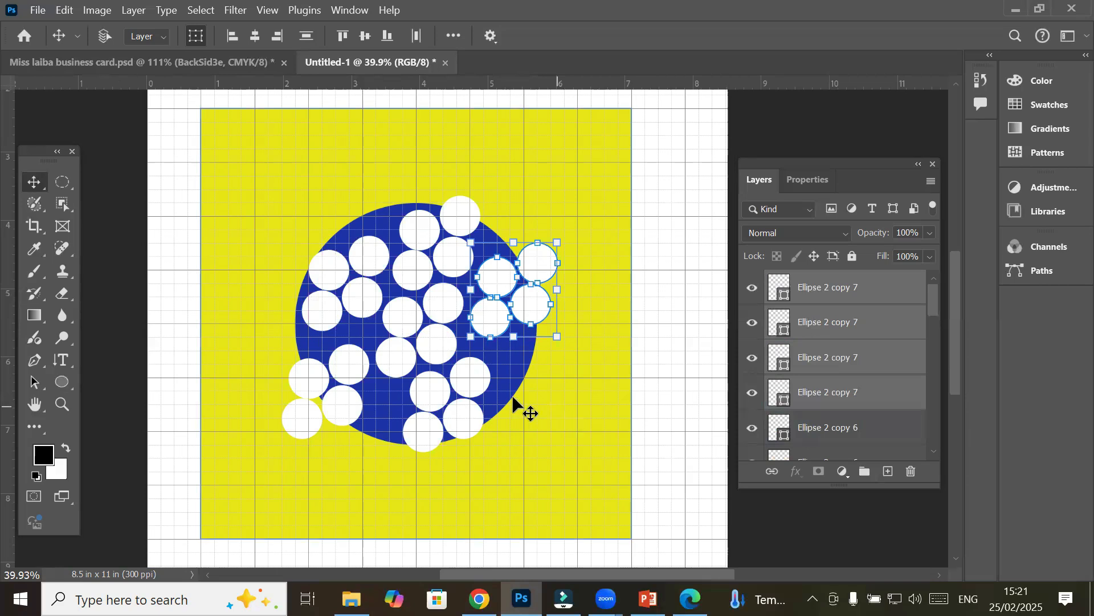
scroll(507, 399, "down", 3)
scroll(512, 398, "down", 4)
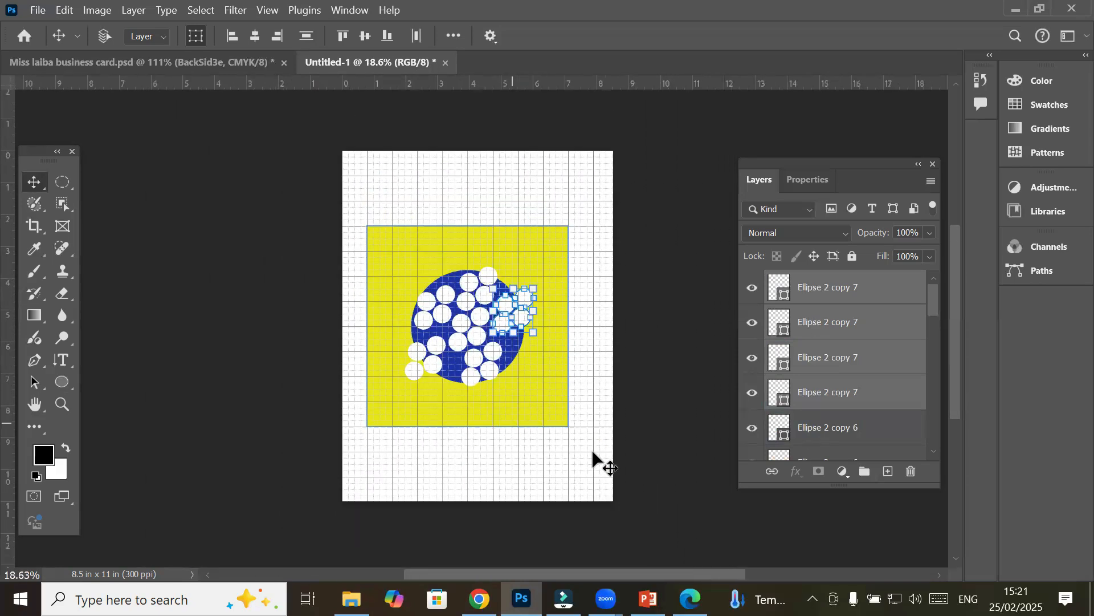
Select the Ellipse 1 blue circle layer together with all its white dot layers
left_click_drag(937, 299, 924, 434)
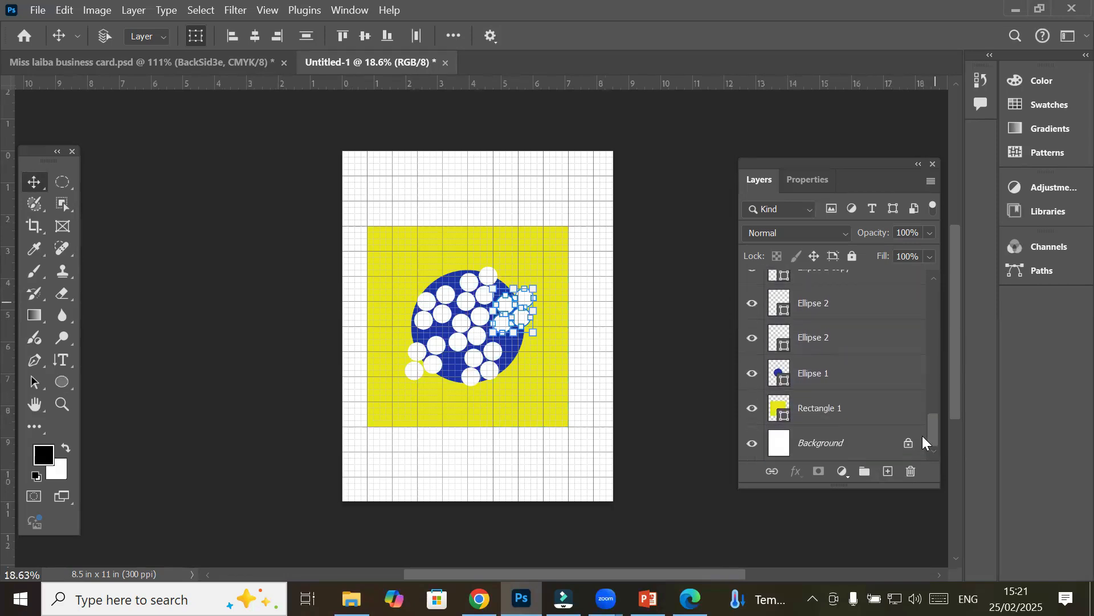
left_click(820, 381)
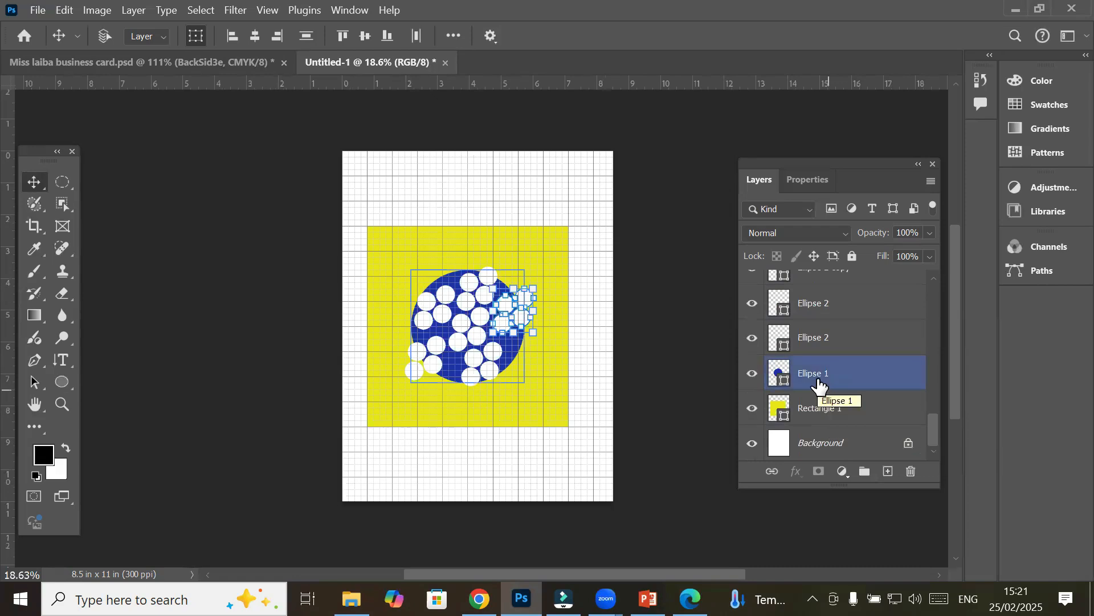
left_click_drag(930, 438, 939, 295)
left_click(858, 296)
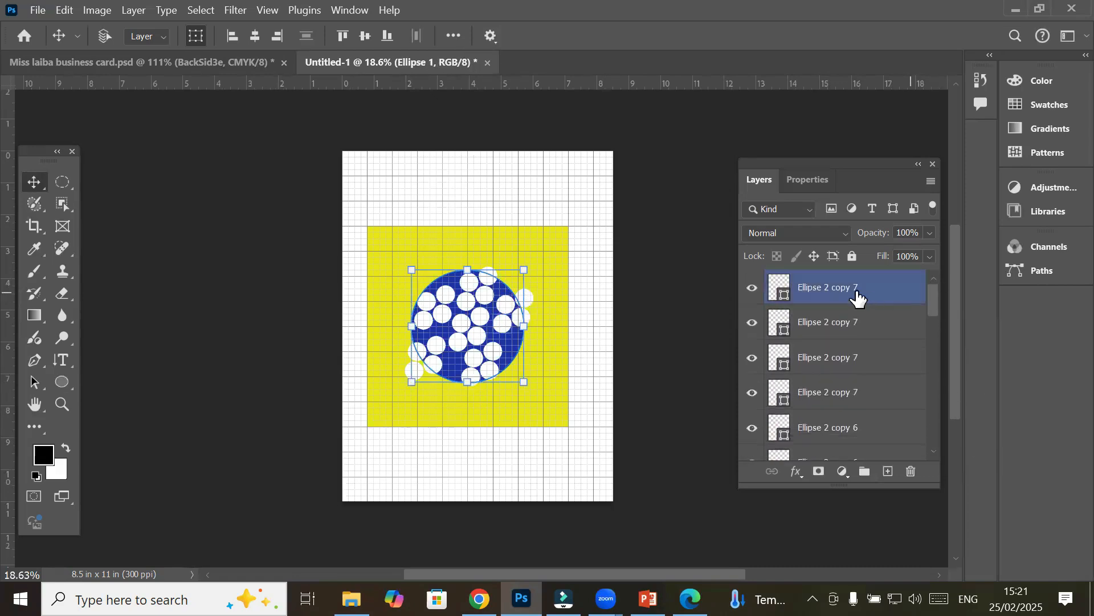
left_click(857, 294, "shift")
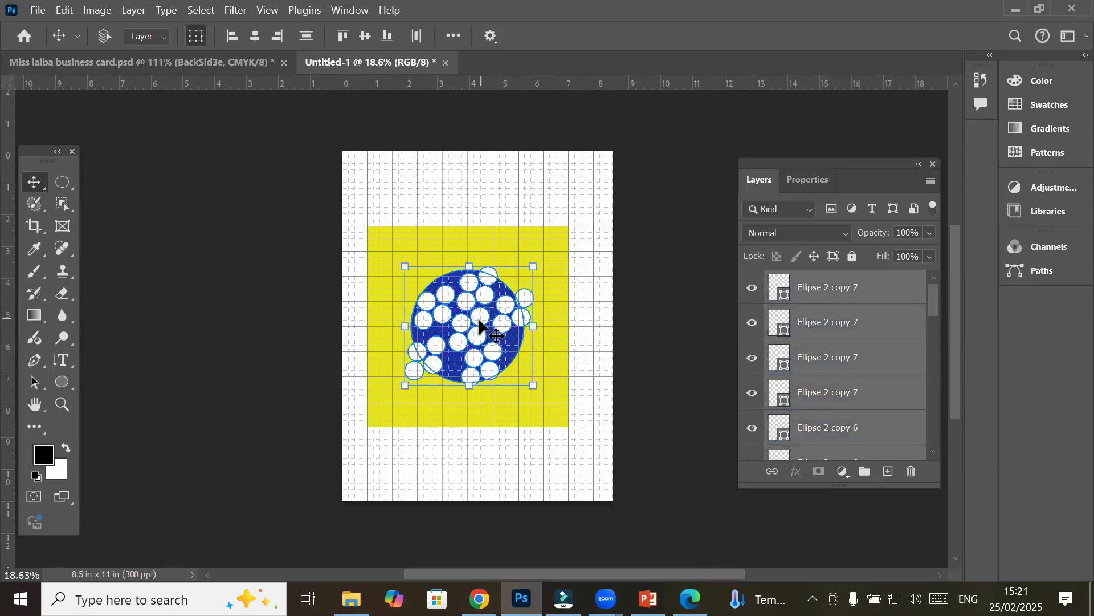
Alt-drag copies of the dotted circle to the top-right and bottom-left page corners
mouse_move(480, 327)
left_mouse_down()
mouse_move(559, 200)
mouse_move(516, 388)
mouse_move(456, 433)
mouse_move(450, 388)
mouse_move(477, 336)
left_mouse_up()
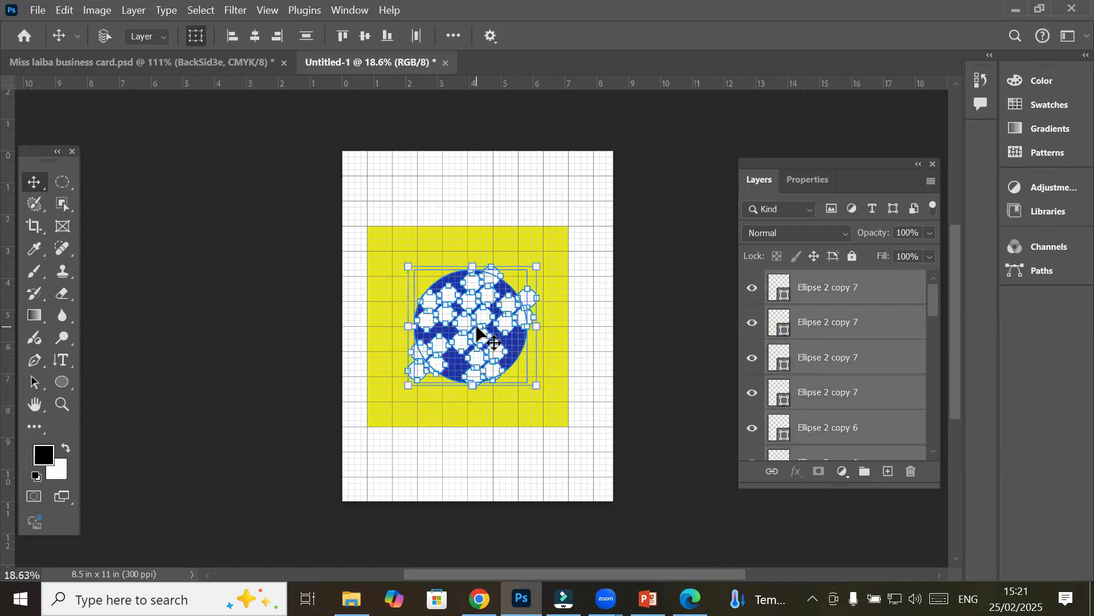
left_click_drag(494, 349, 493, 431)
left_click_drag(441, 473, 407, 223)
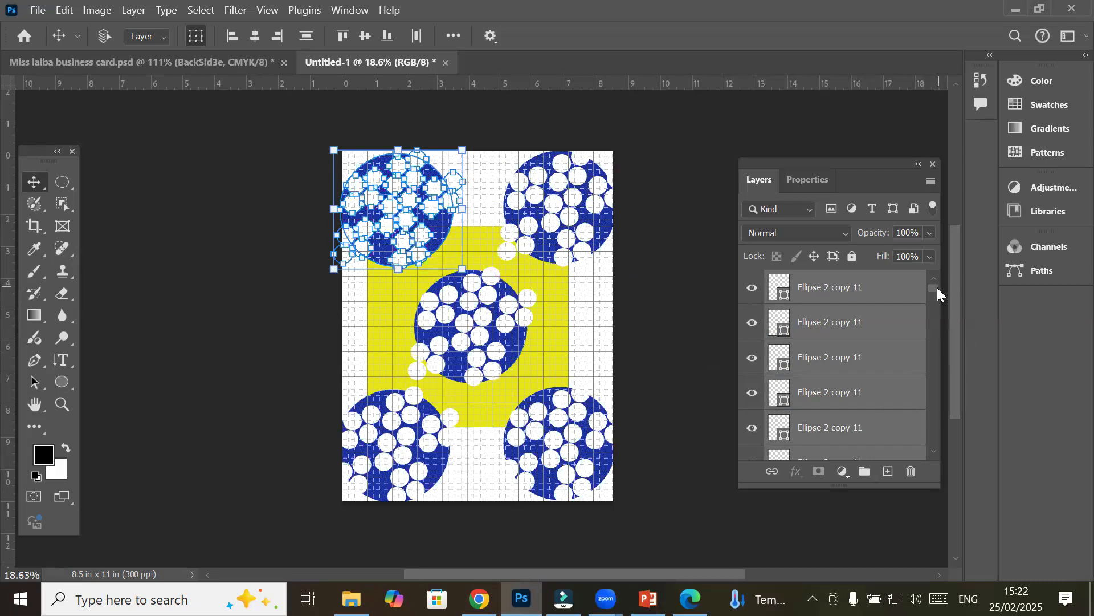
Select every layer from the top dot down to Rectangle 1 and set their opacity to 25%
left_click(861, 294)
left_click_drag(934, 290, 930, 460)
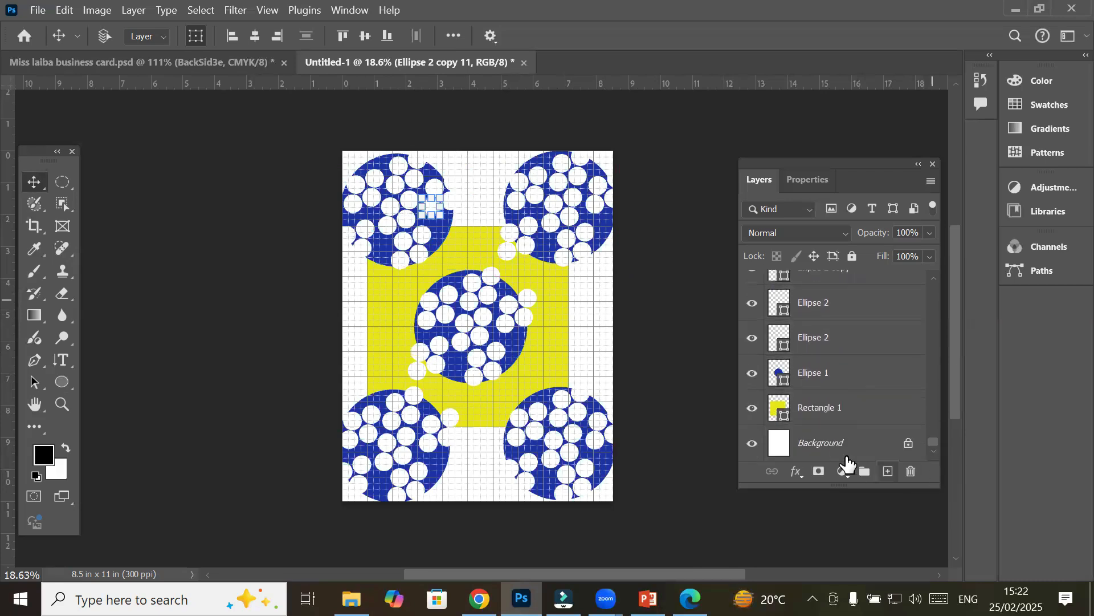
left_click(806, 410, "shift")
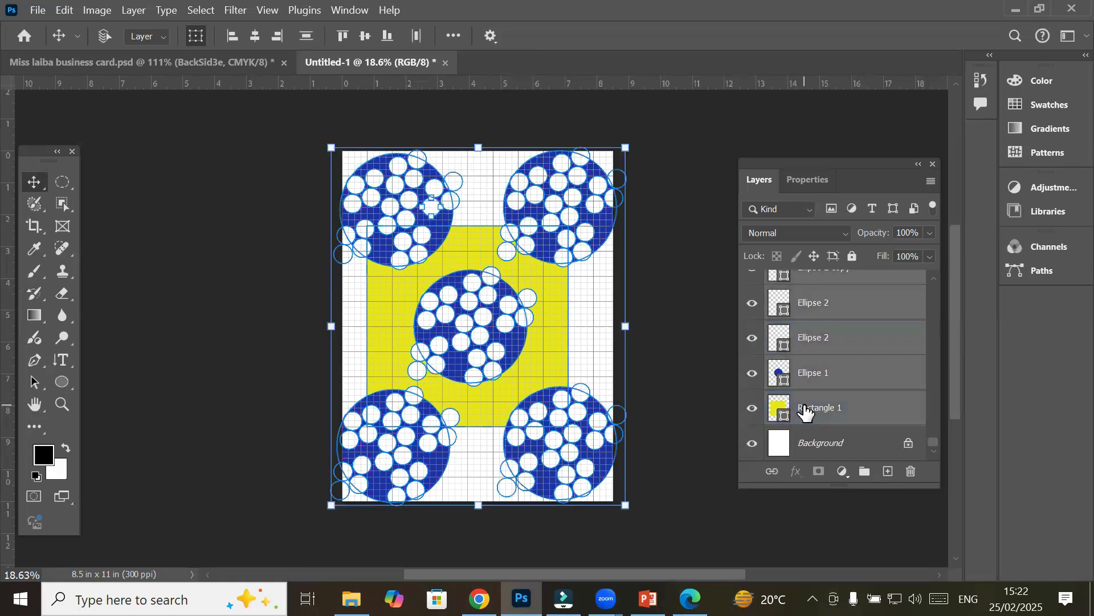
left_click(929, 232)
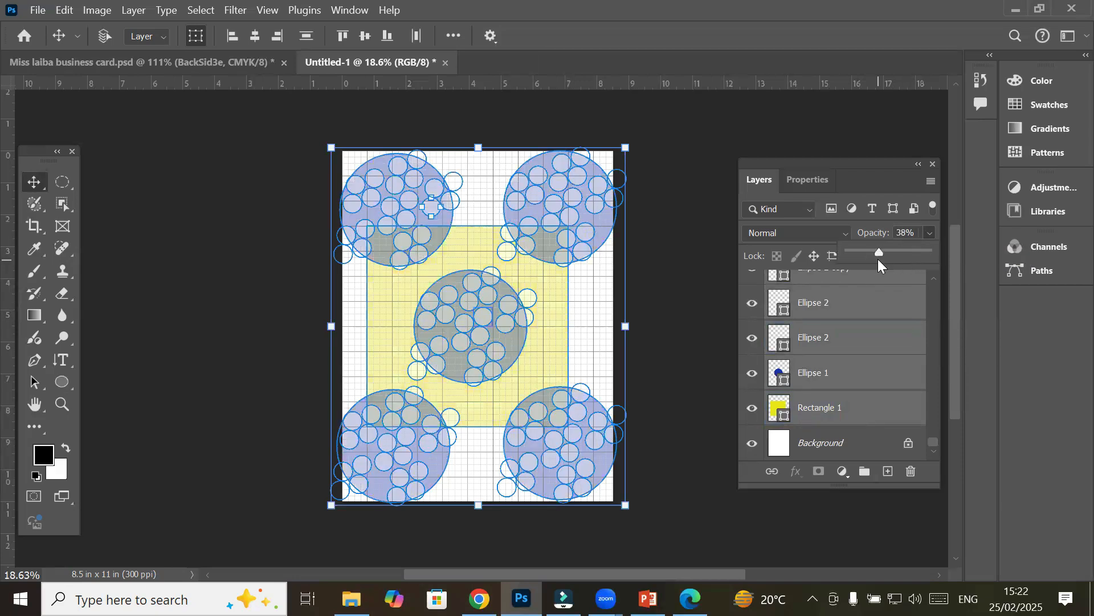
left_click_drag(879, 252, 869, 254)
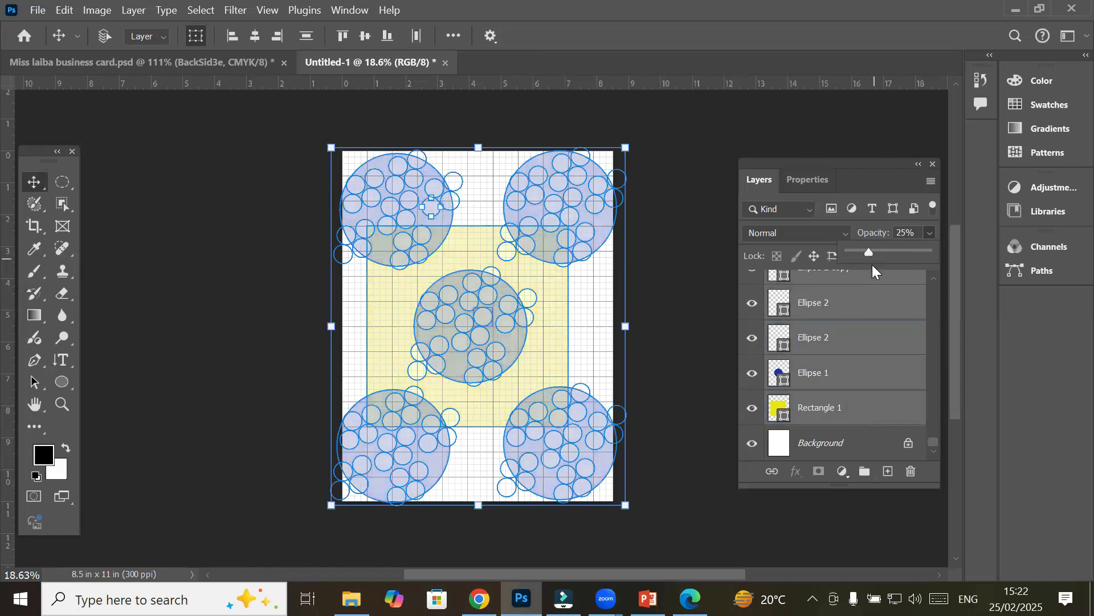
left_click(687, 281)
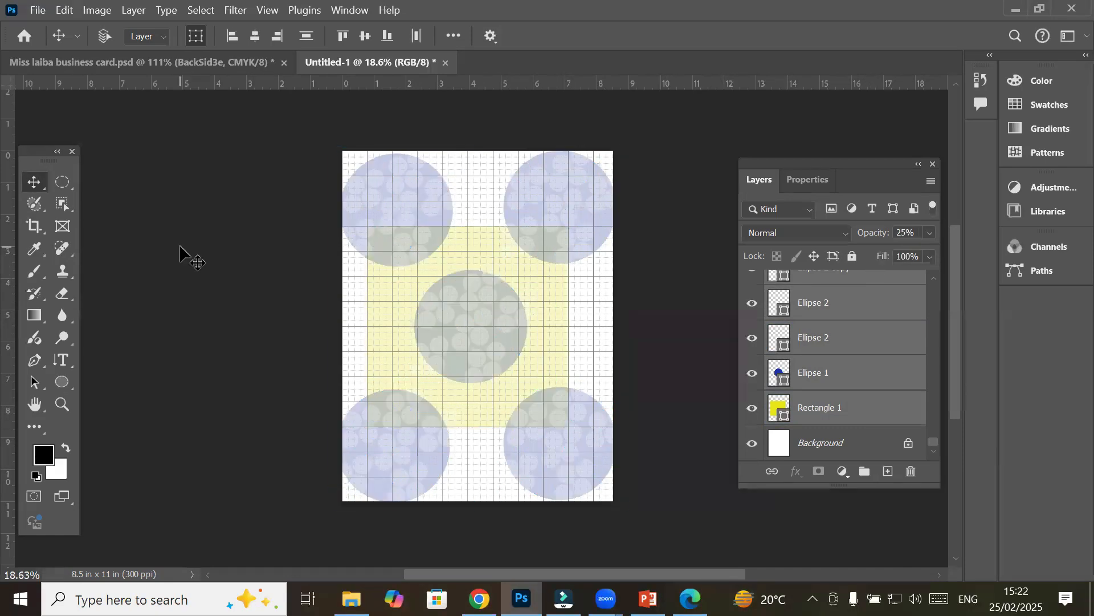
Draw a Horizontal Type paragraph box across the page with 12 pt placeholder text
left_click(61, 363)
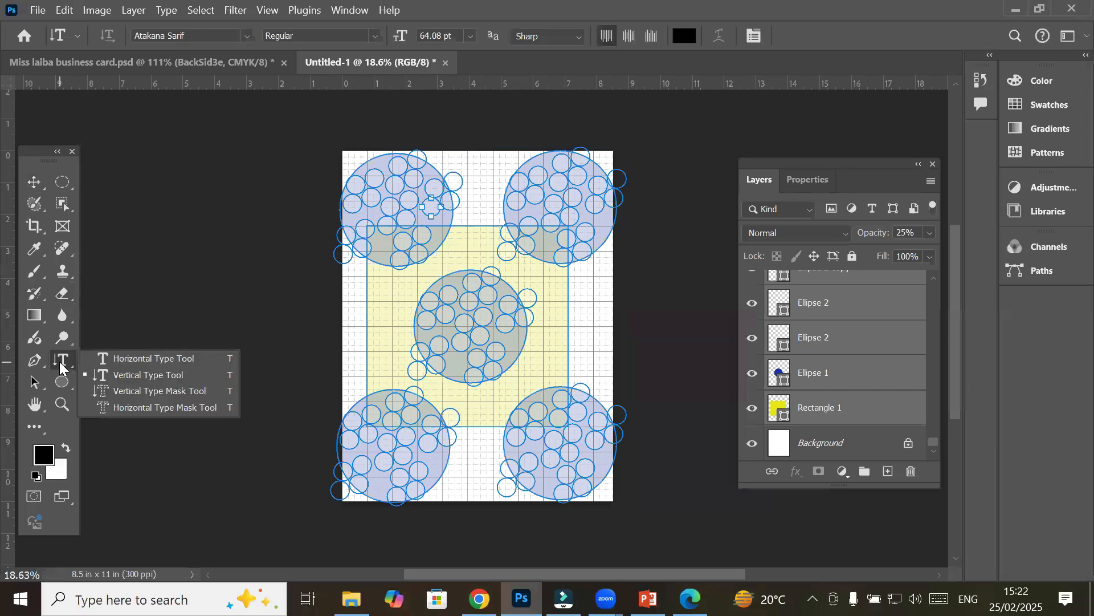
left_click(117, 358)
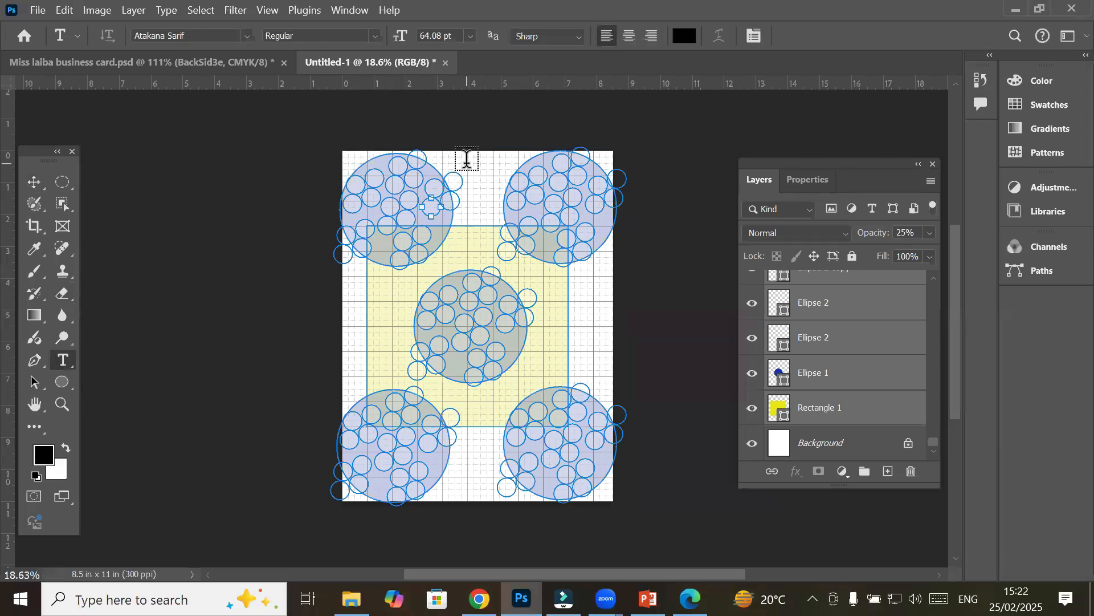
left_click_drag(457, 164, 703, 512)
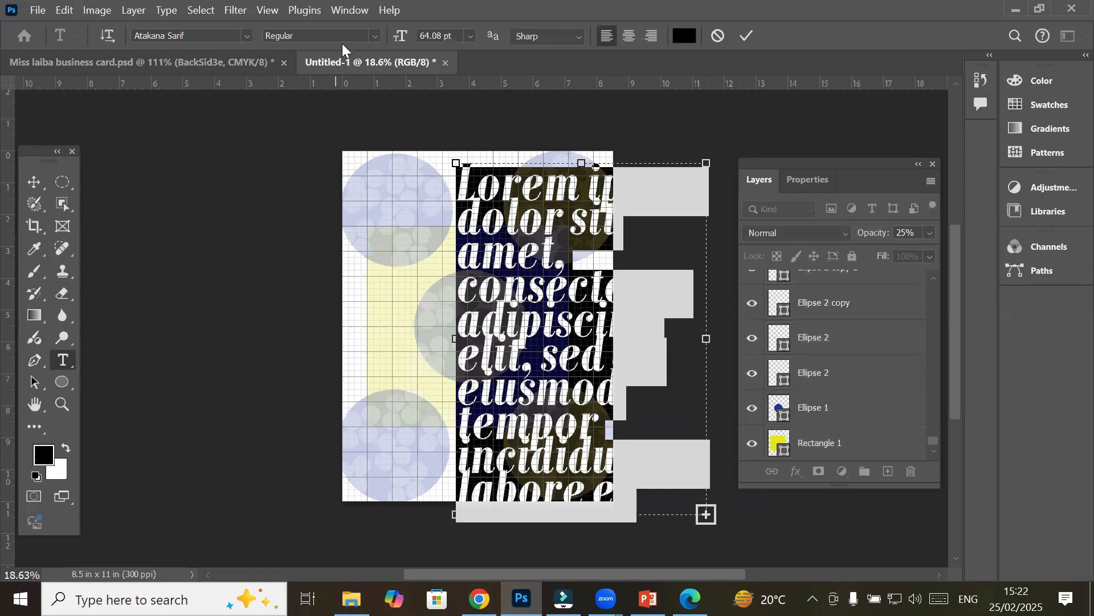
left_click(466, 37)
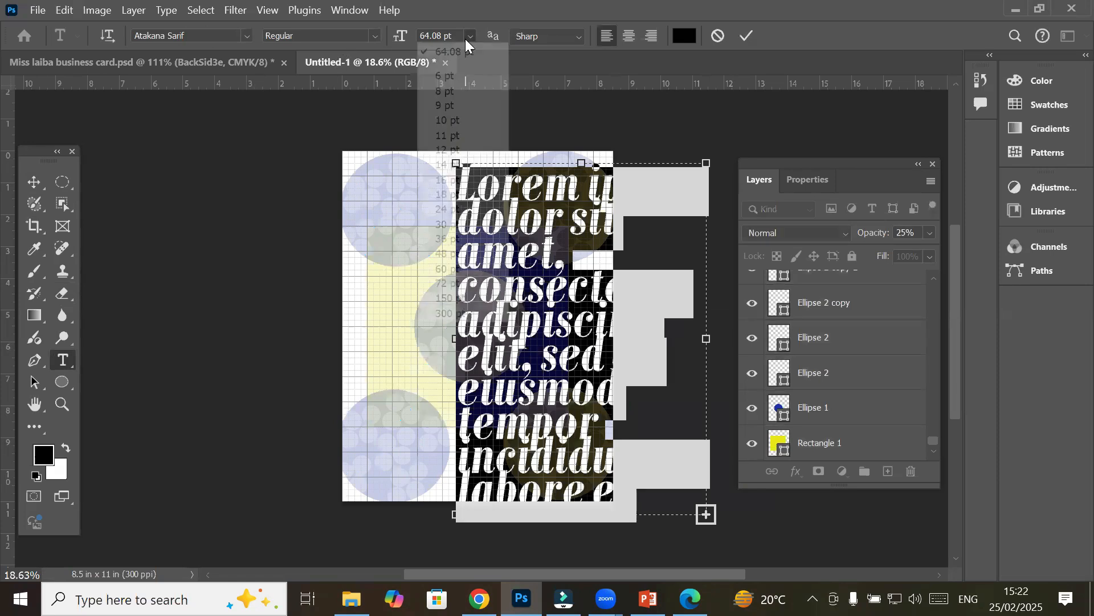
left_click(457, 149)
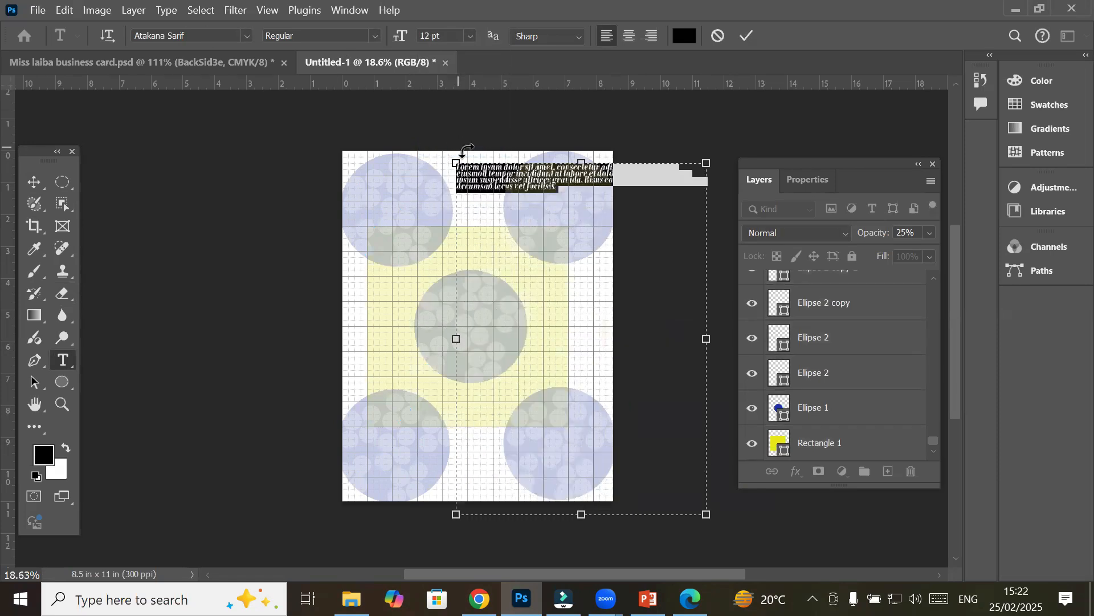
Commit the text and move the Lorem ipsum block toward the top-left margin
left_click(36, 182)
left_click_drag(539, 200, 442, 196)
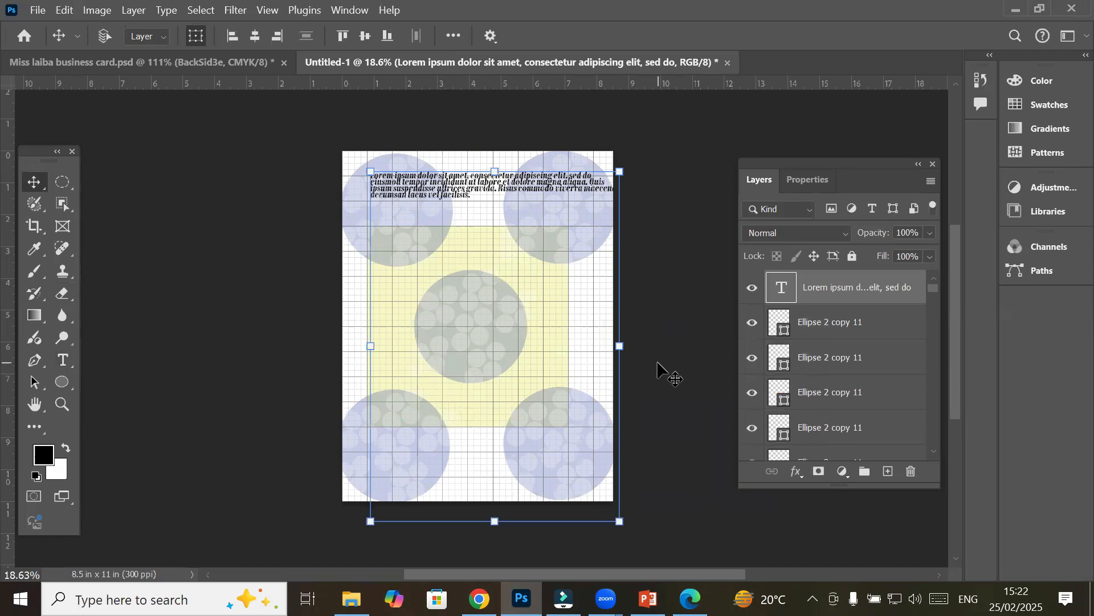
scroll(381, 161, "up", 1)
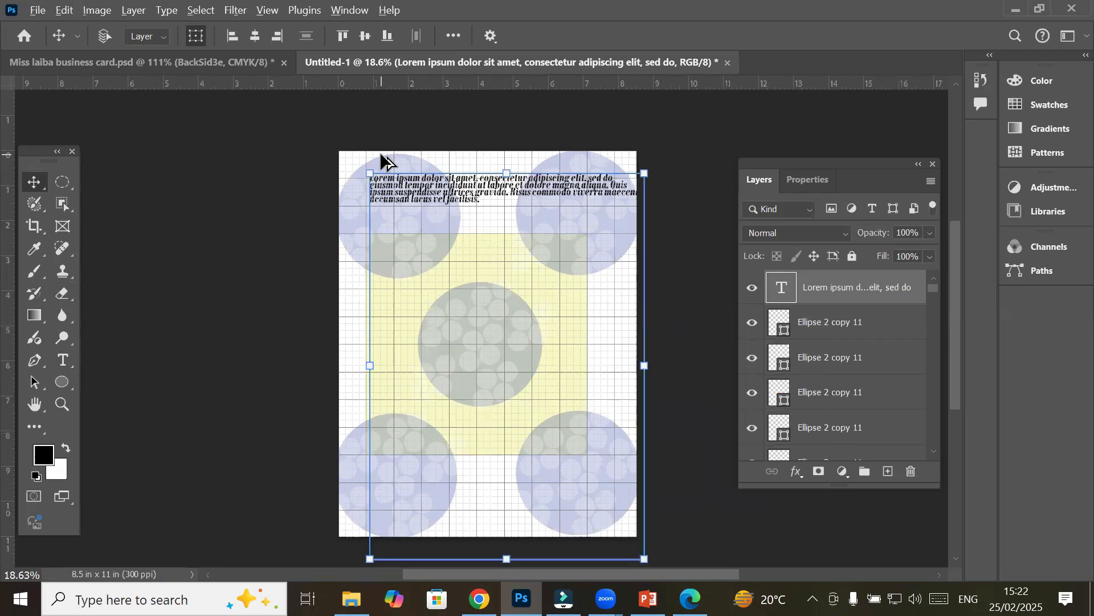
scroll(381, 157, "up", 5)
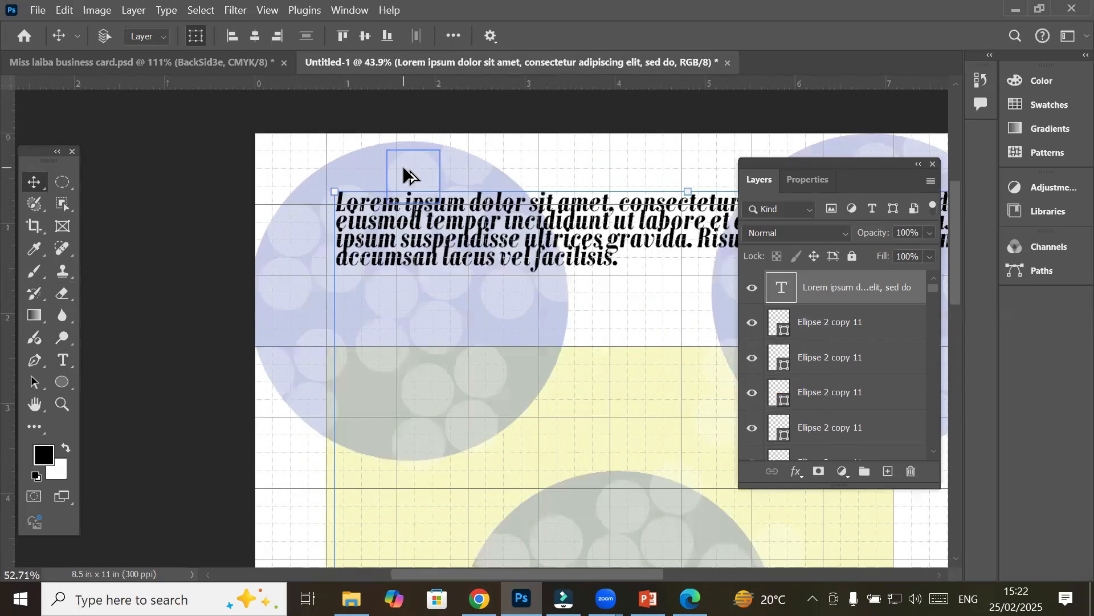
scroll(404, 170, "up", 5)
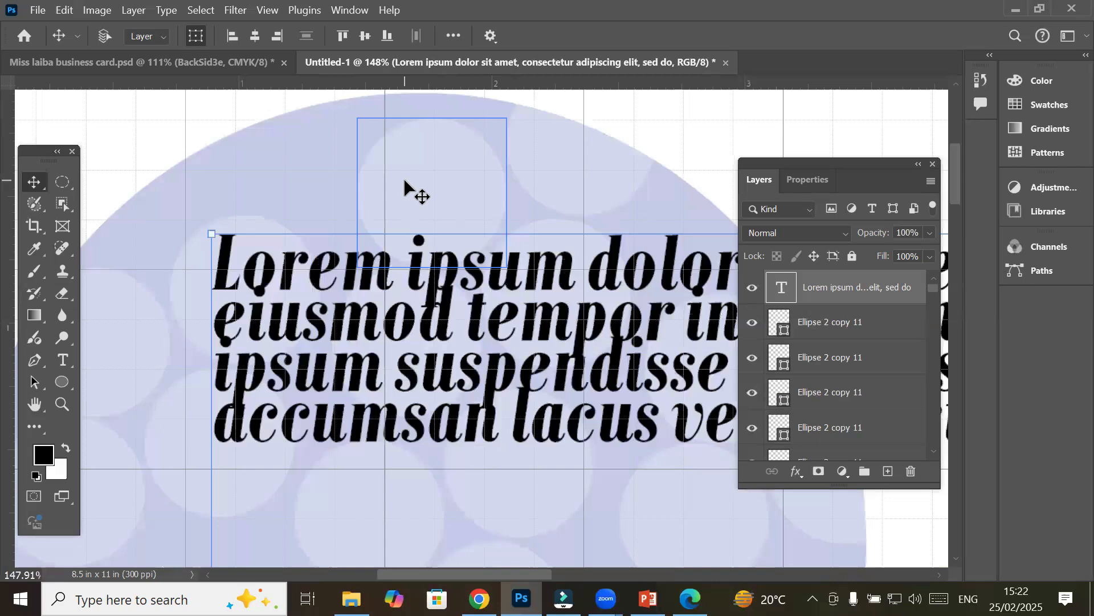